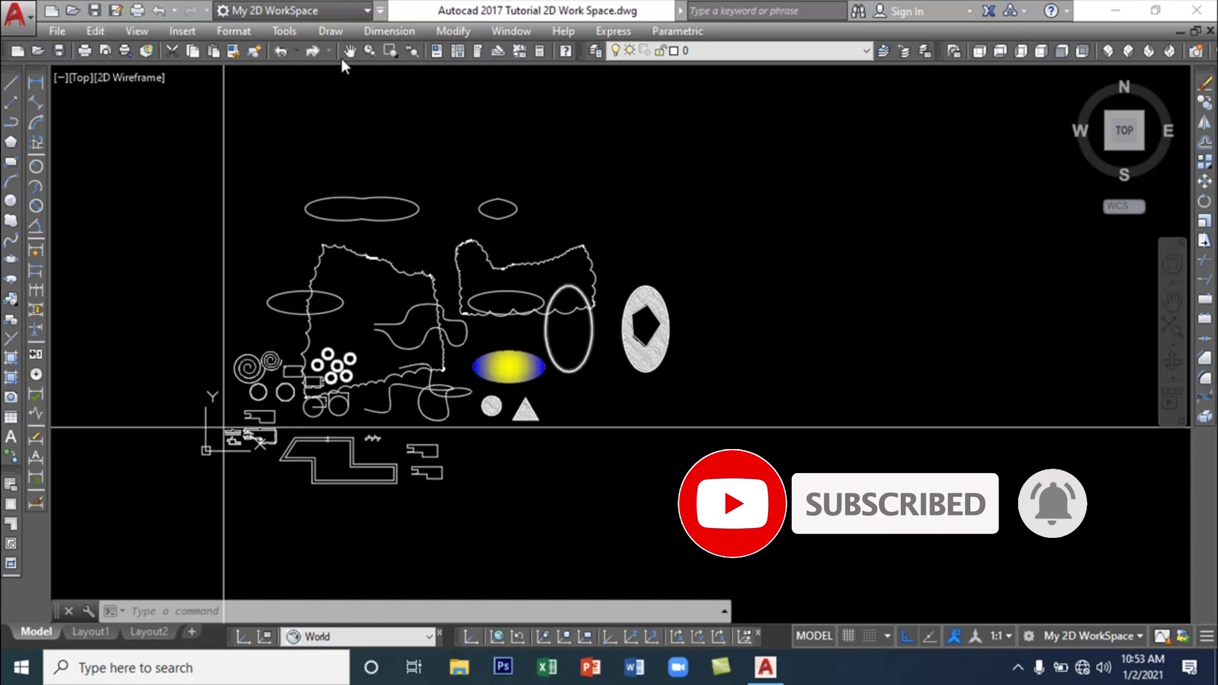
Start Match Properties from the Modify menu and click empty canvas twice without picking a source
{"action": "left_click", "coordinate": [330, 30]}
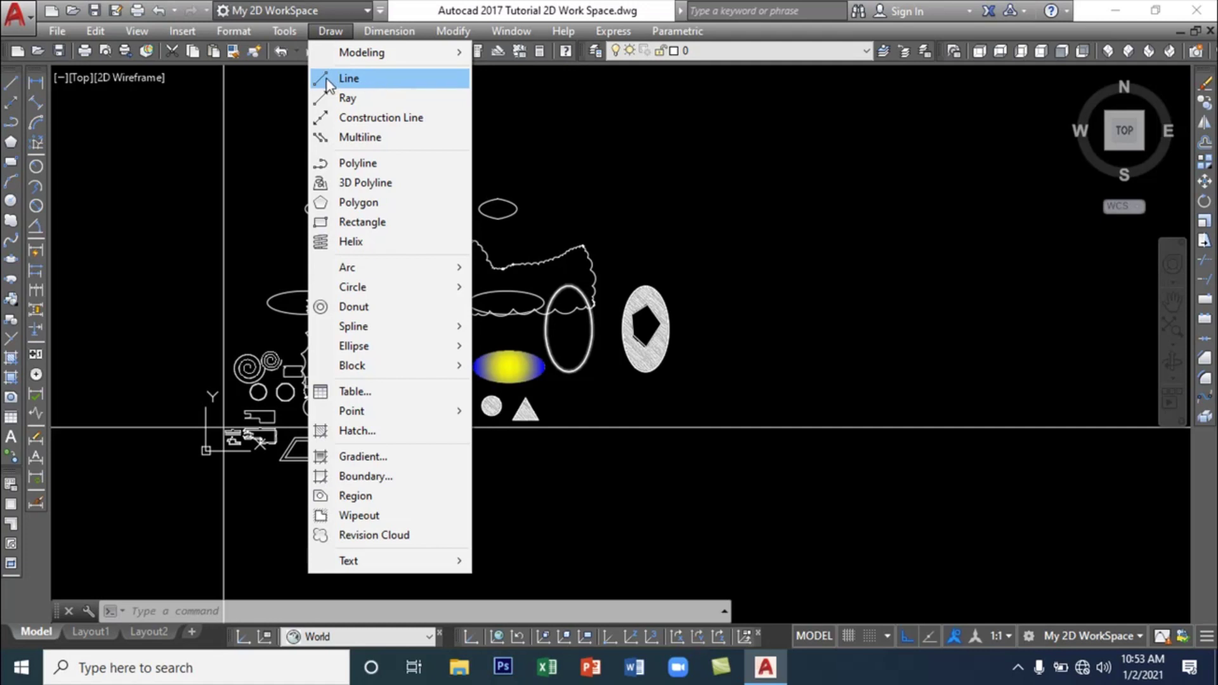
{"action": "left_click", "coordinate": [443, 29]}
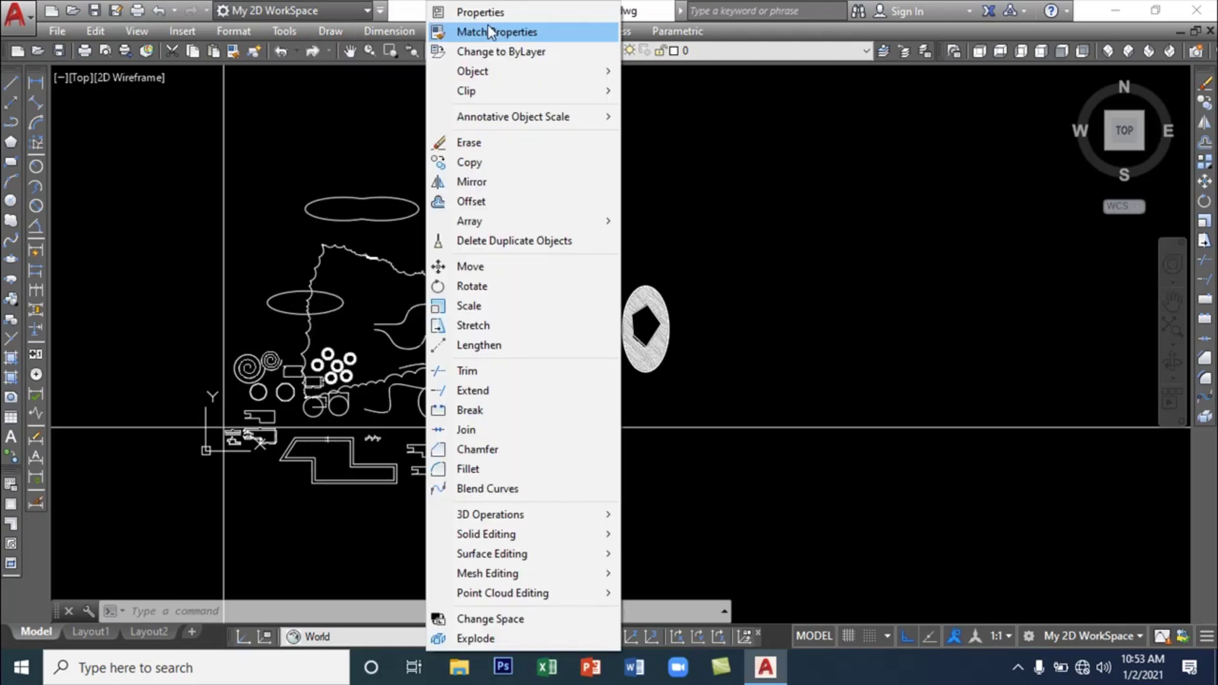
{"action": "left_click", "coordinate": [443, 29]}
{"action": "left_click", "coordinate": [443, 29]}
{"action": "left_click", "coordinate": [443, 32]}
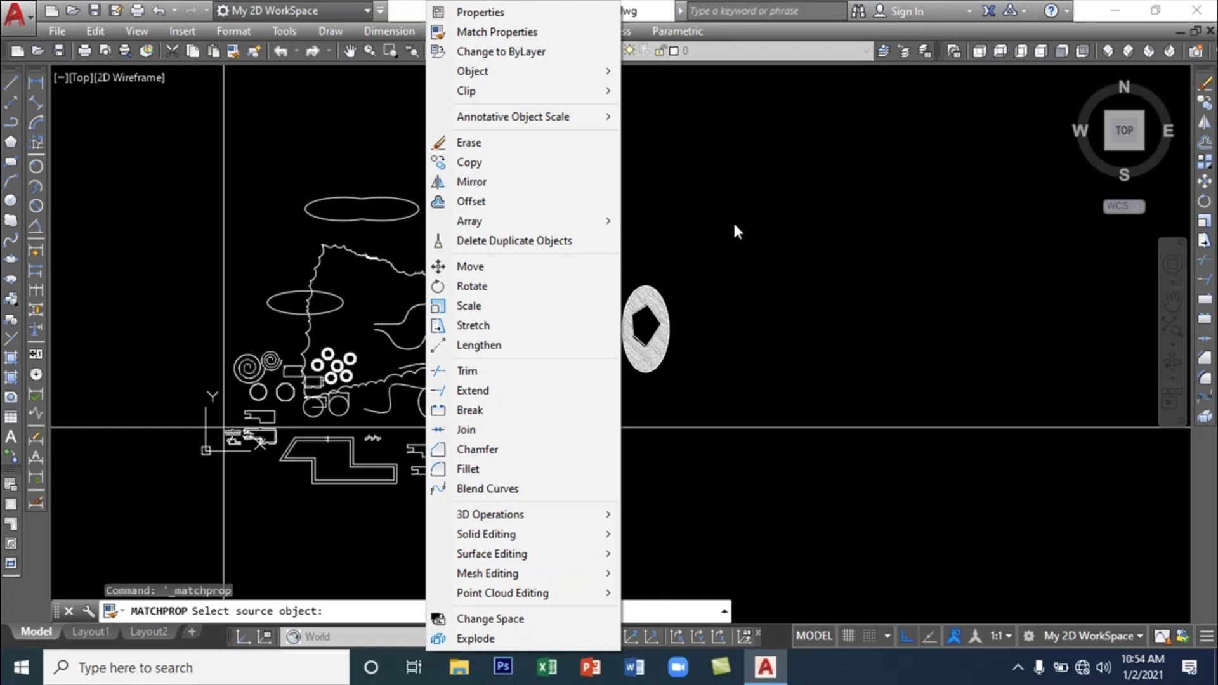
{"action": "left_click", "coordinate": [360, 109]}
{"action": "left_click", "coordinate": [361, 108]}
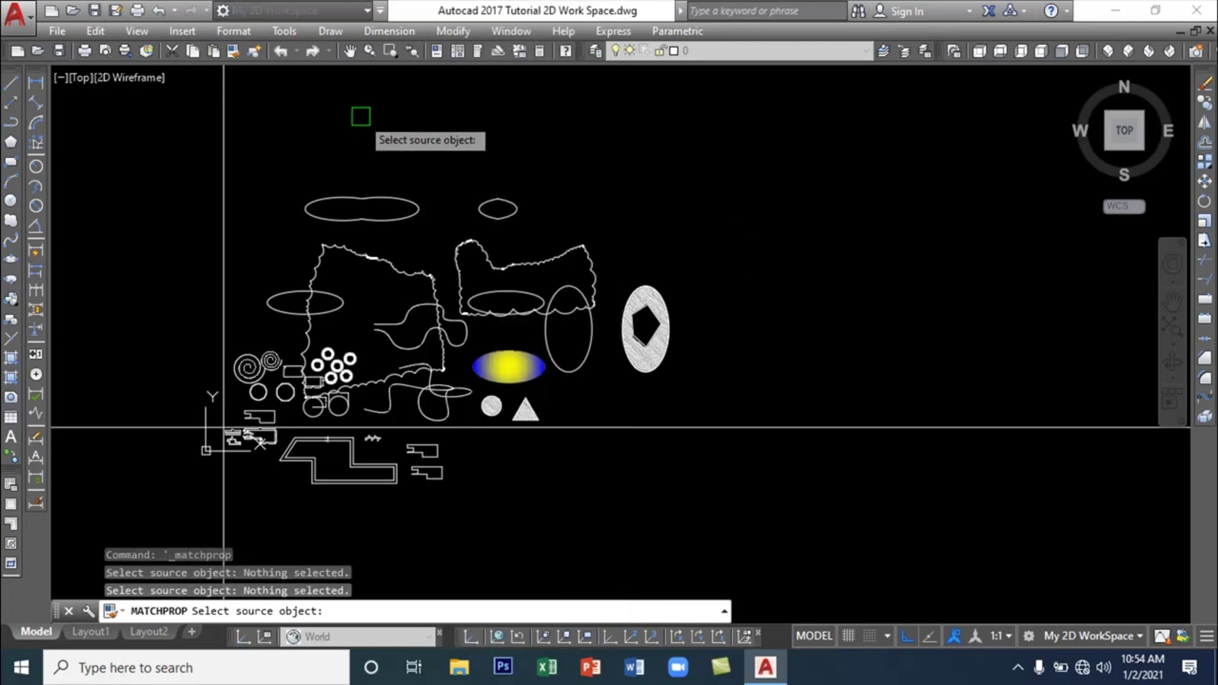
Start Multiline Text and pick two corners for a text box to the upper right of the shapes
{"action": "left_click", "coordinate": [330, 31]}
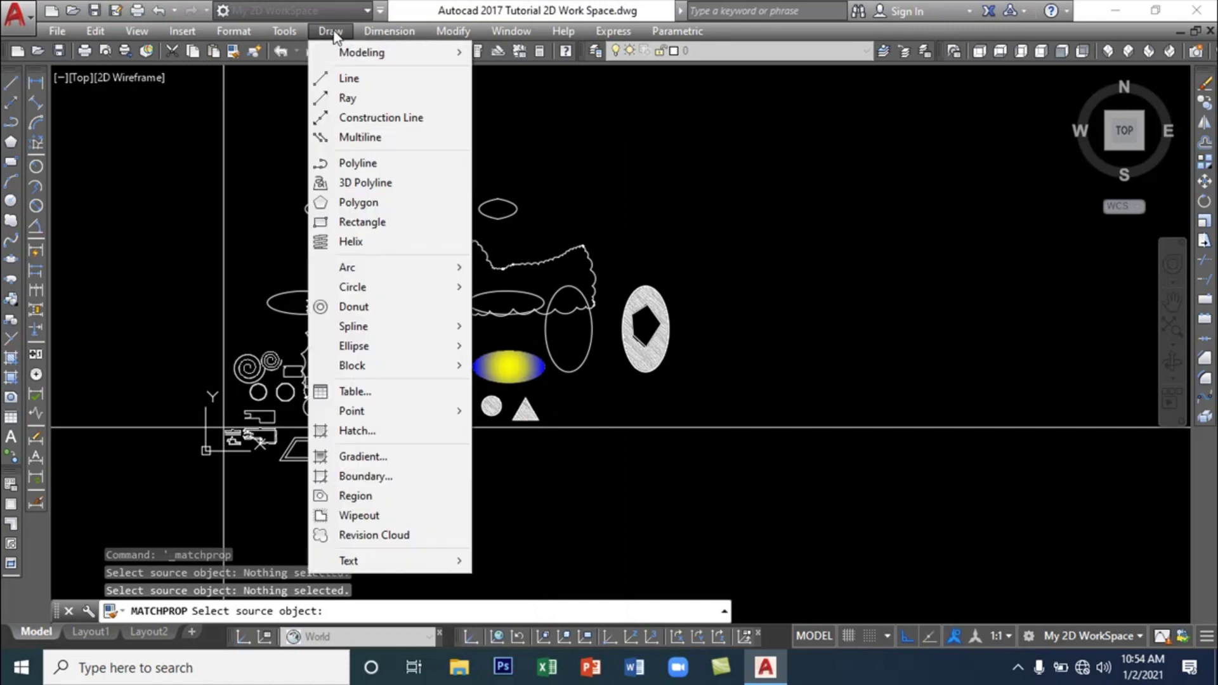
{"action": "mouse_move", "coordinate": [374, 564]}
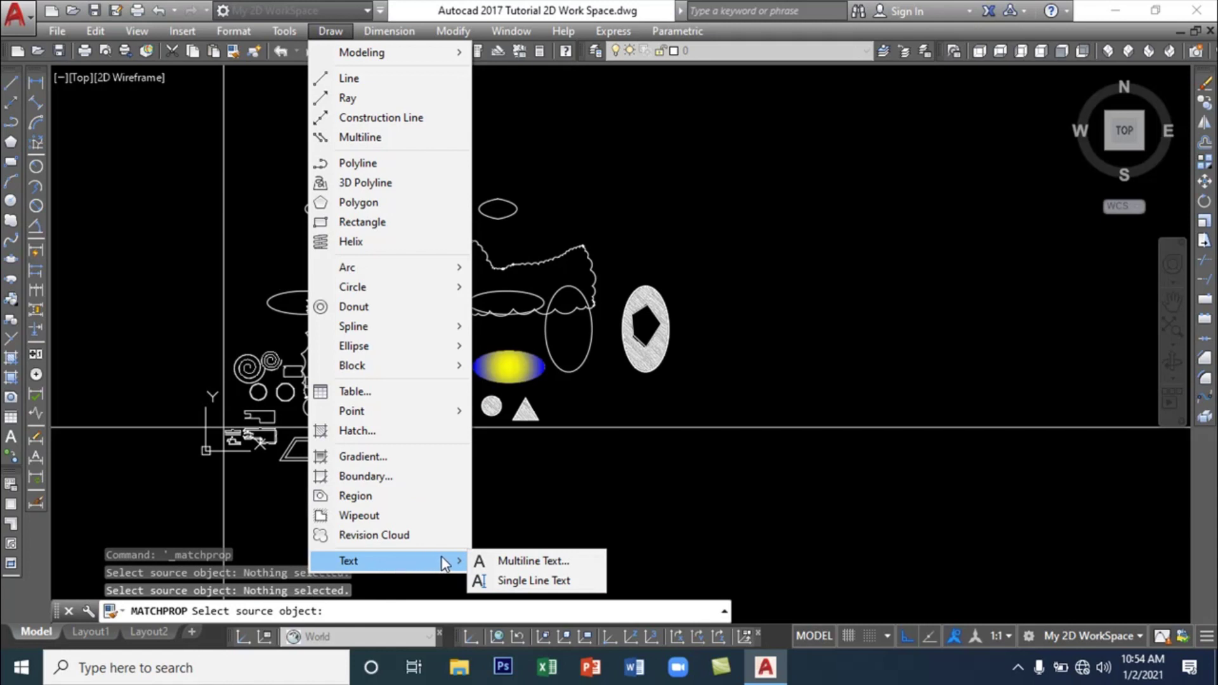
{"action": "left_click", "coordinate": [524, 562]}
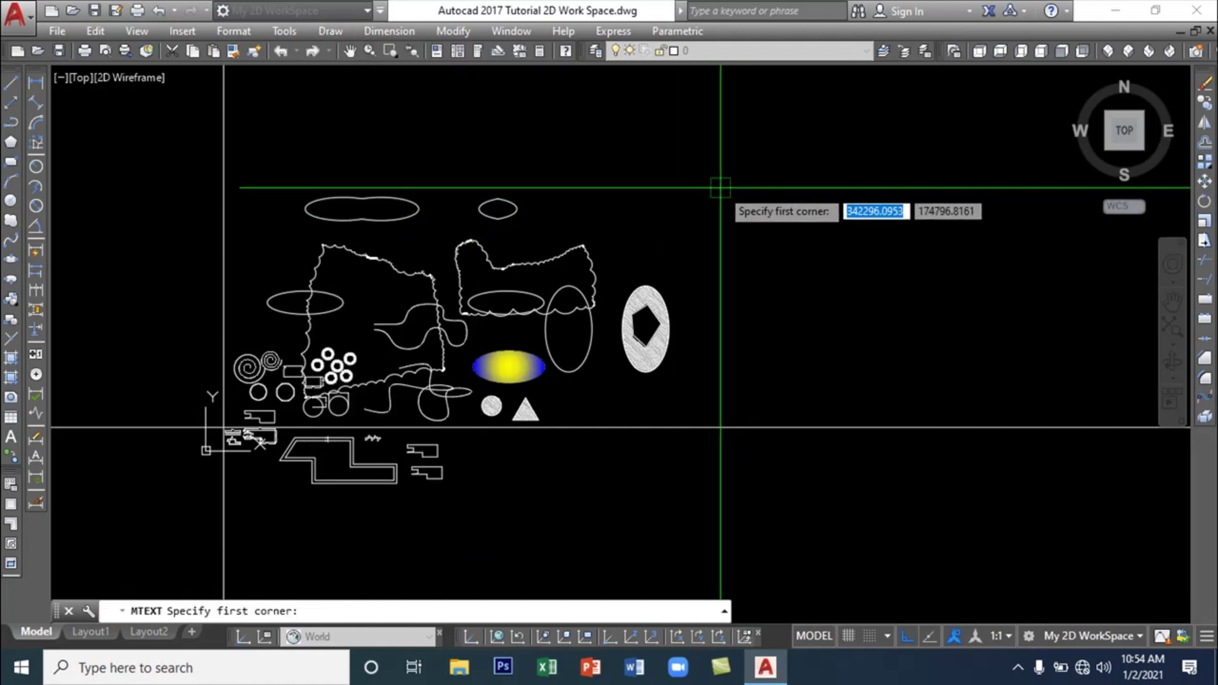
{"action": "left_click", "coordinate": [647, 182]}
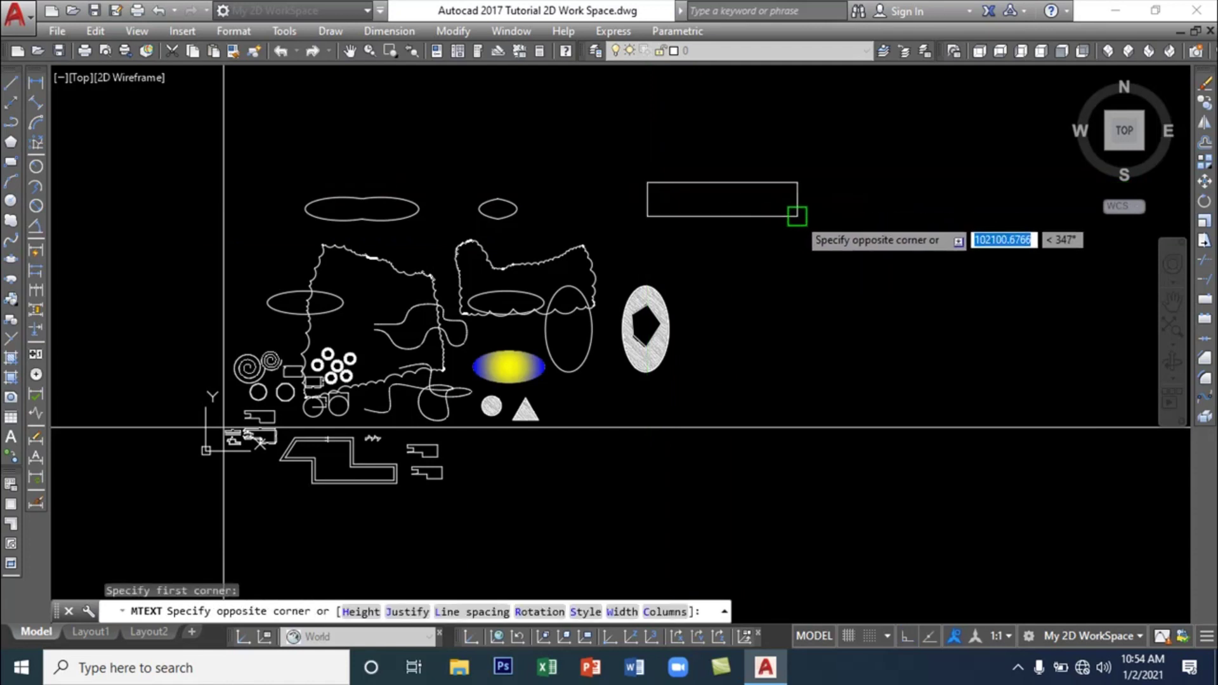
{"action": "left_click", "coordinate": [801, 229]}
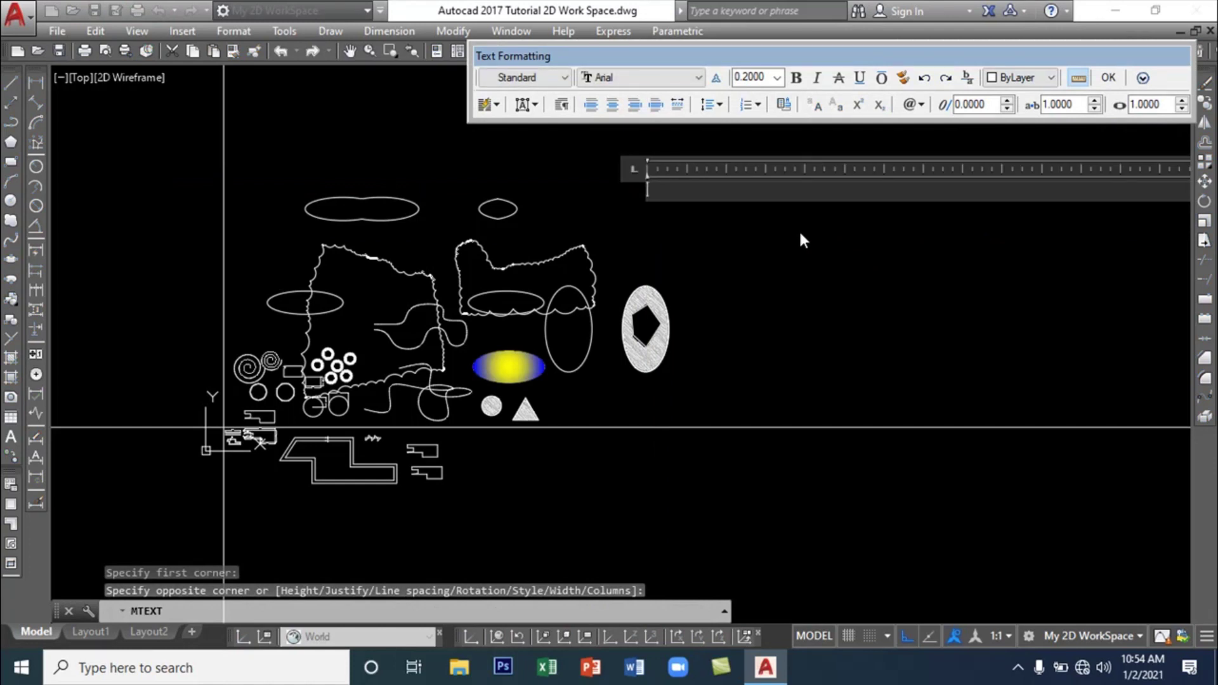
Enter the two lines HAPPY NEW YEAR and HAVE A SAFE DAY and close the text editor
{"action": "type", "text": "HAPP"}
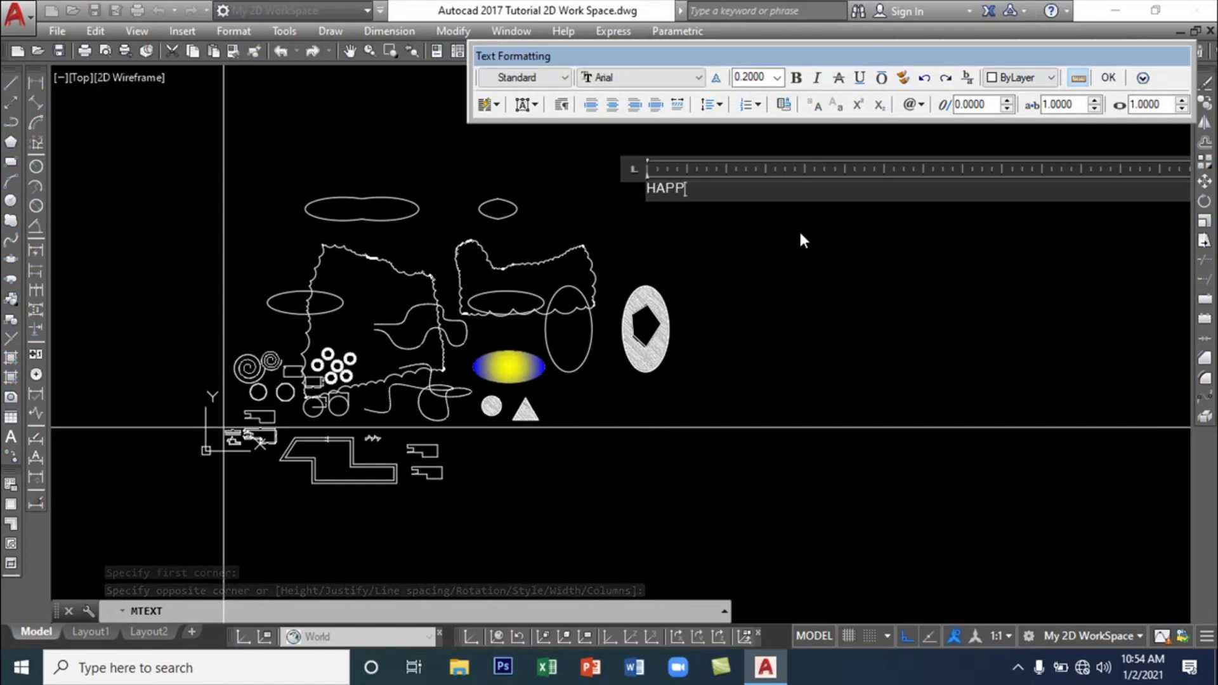
{"action": "type", "text": "Y NEW"}
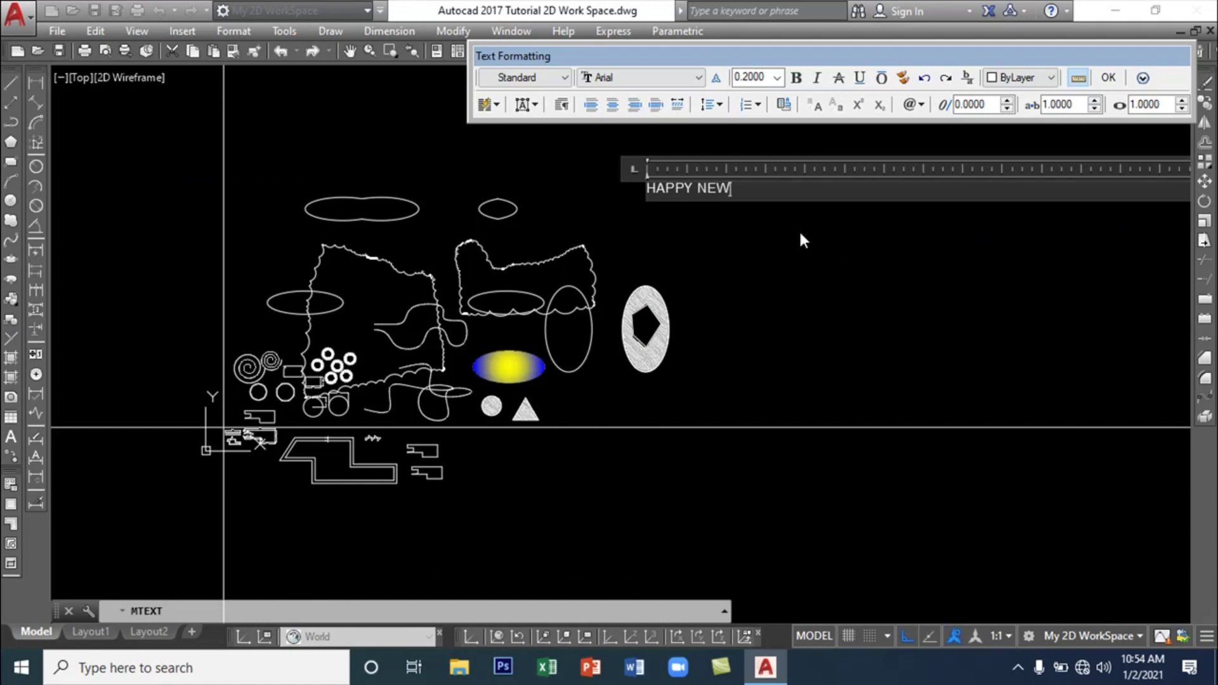
{"action": "type", "text": " YEAR EVER"}
{"action": "key", "text": "BackSpace"}
{"action": "key", "text": "BackSpace"}
{"action": "key", "text": "BackSpace"}
{"action": "key", "text": "BackSpace"}
{"action": "key", "text": "BackSpace"}
{"action": "key", "text": "Return"}
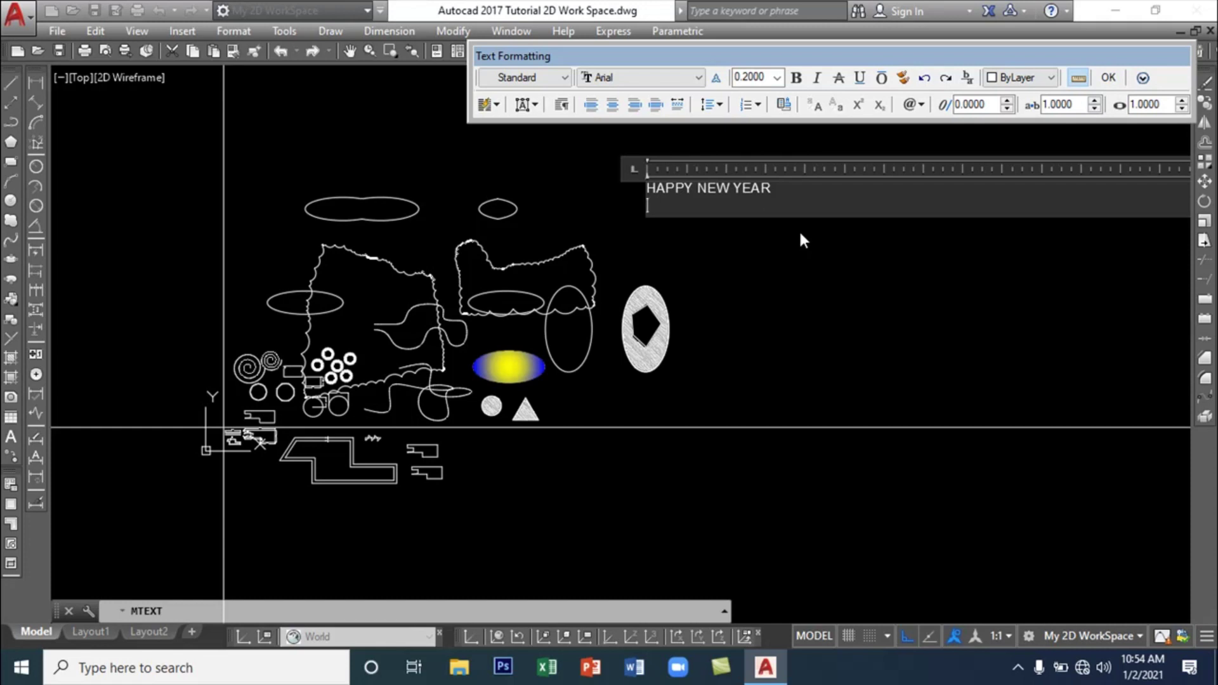
{"action": "type", "text": "HAVE A SAFE "}
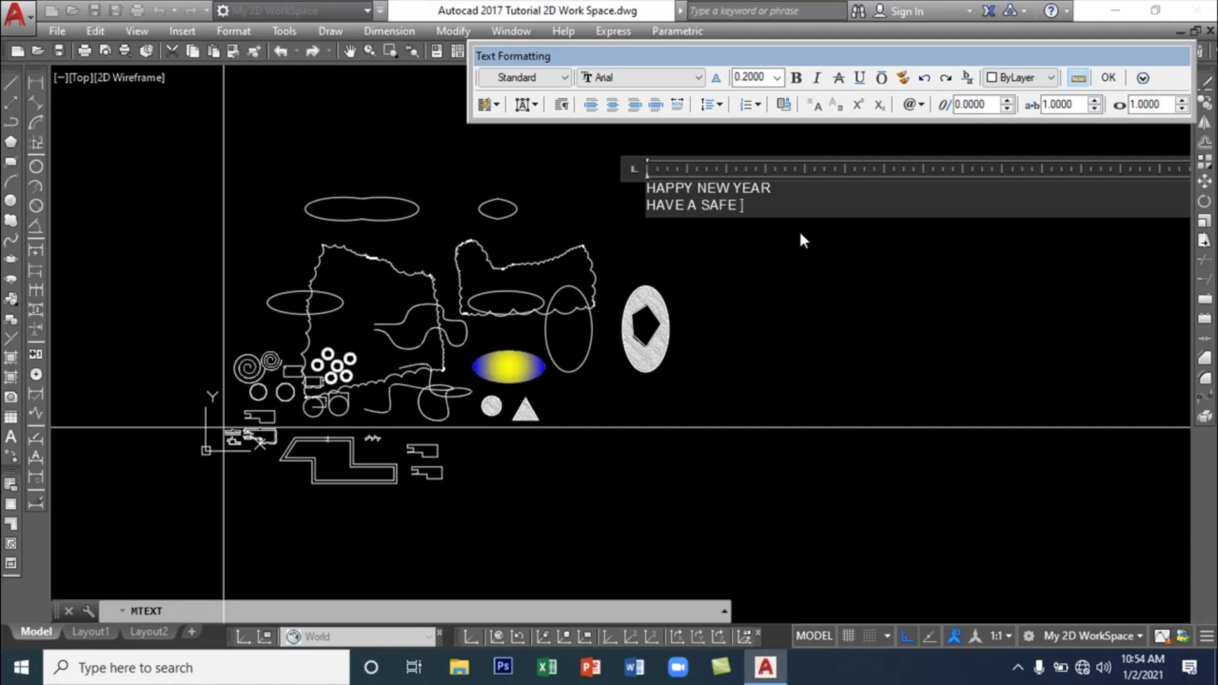
{"action": "type", "text": "DAY"}
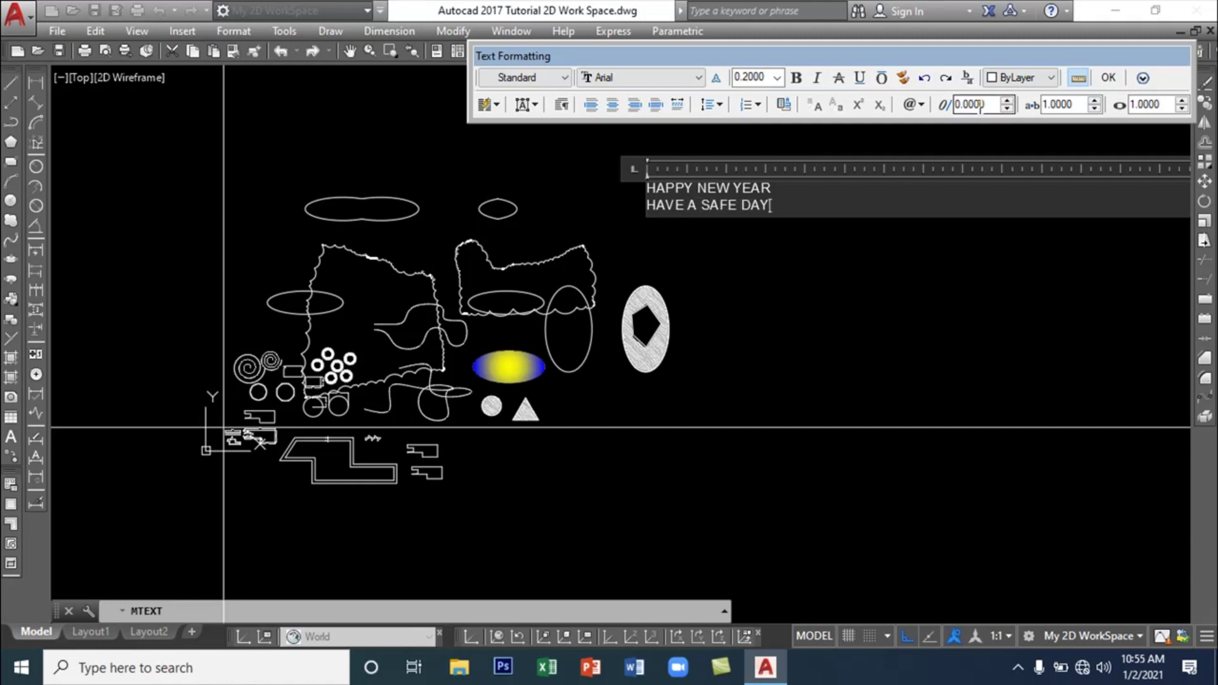
{"action": "left_click", "coordinate": [1109, 78]}
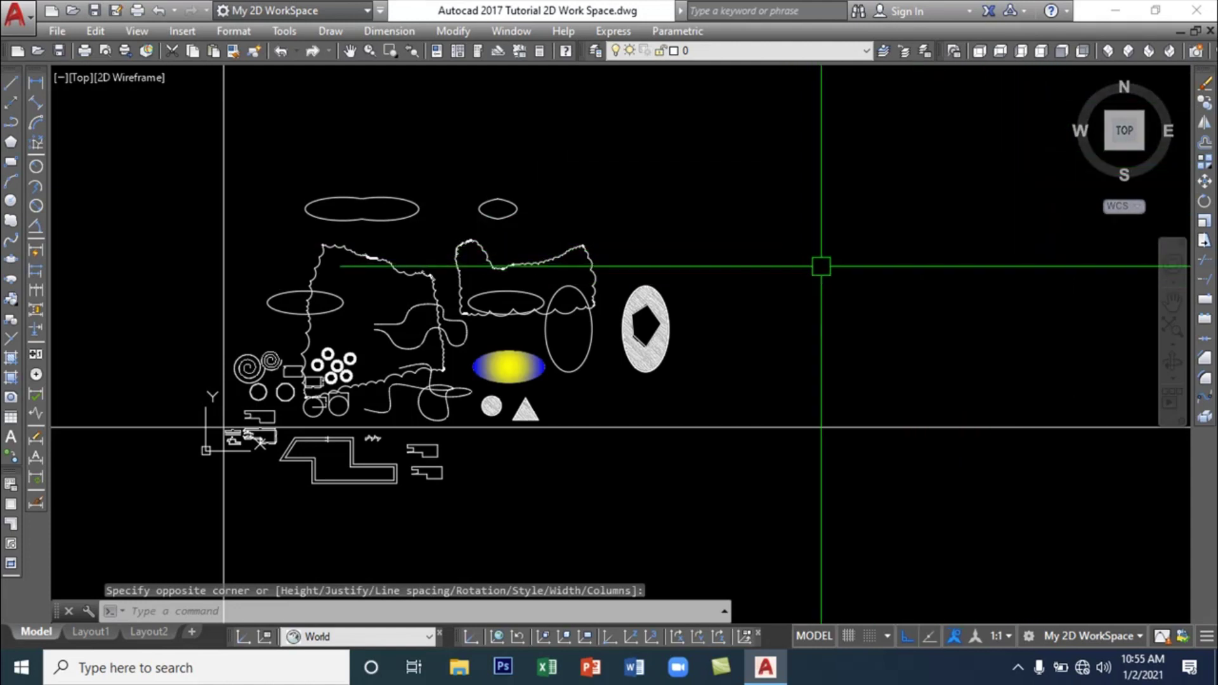
Select the greeting text, select both of its lines, and change the text height to 200
{"action": "left_click", "coordinate": [844, 243]}
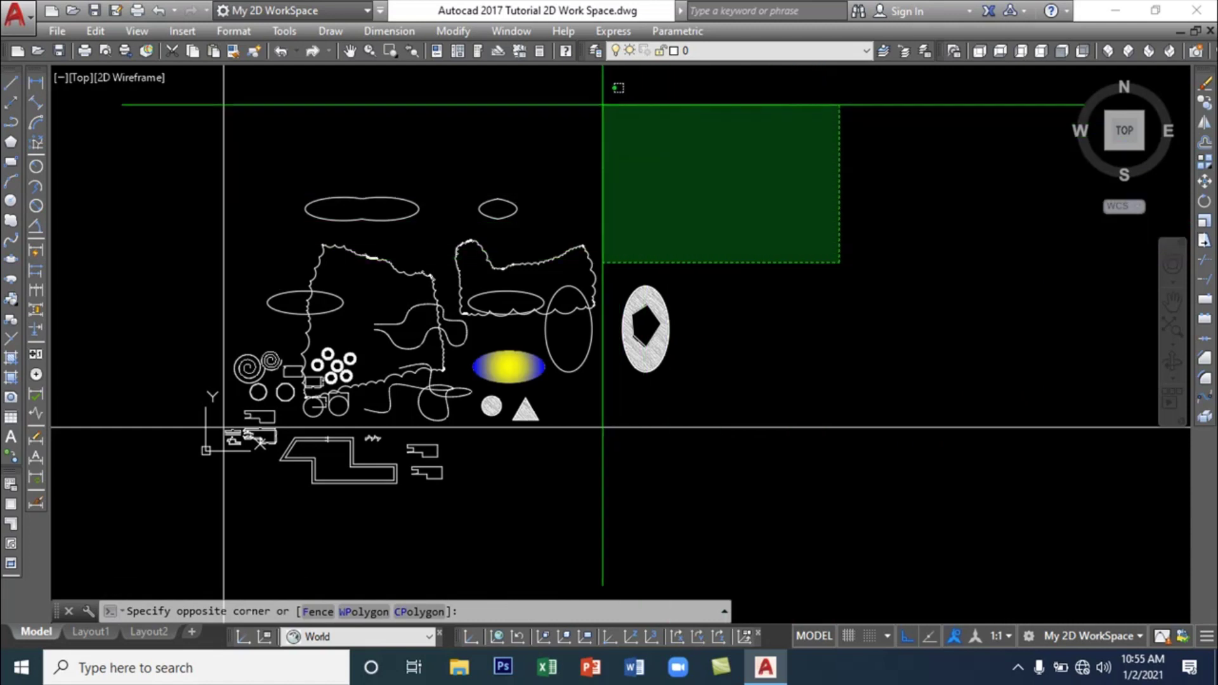
{"action": "left_click", "coordinate": [591, 82]}
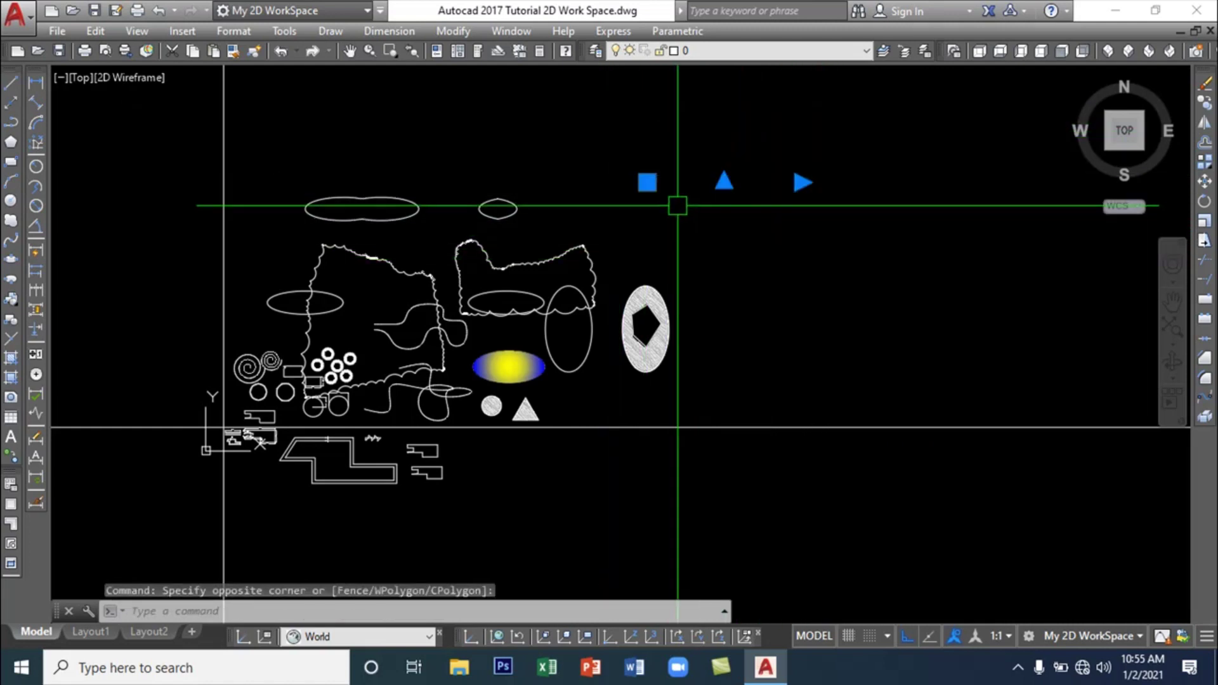
{"action": "left_click", "coordinate": [648, 183]}
{"action": "double_click", "coordinate": [647, 185]}
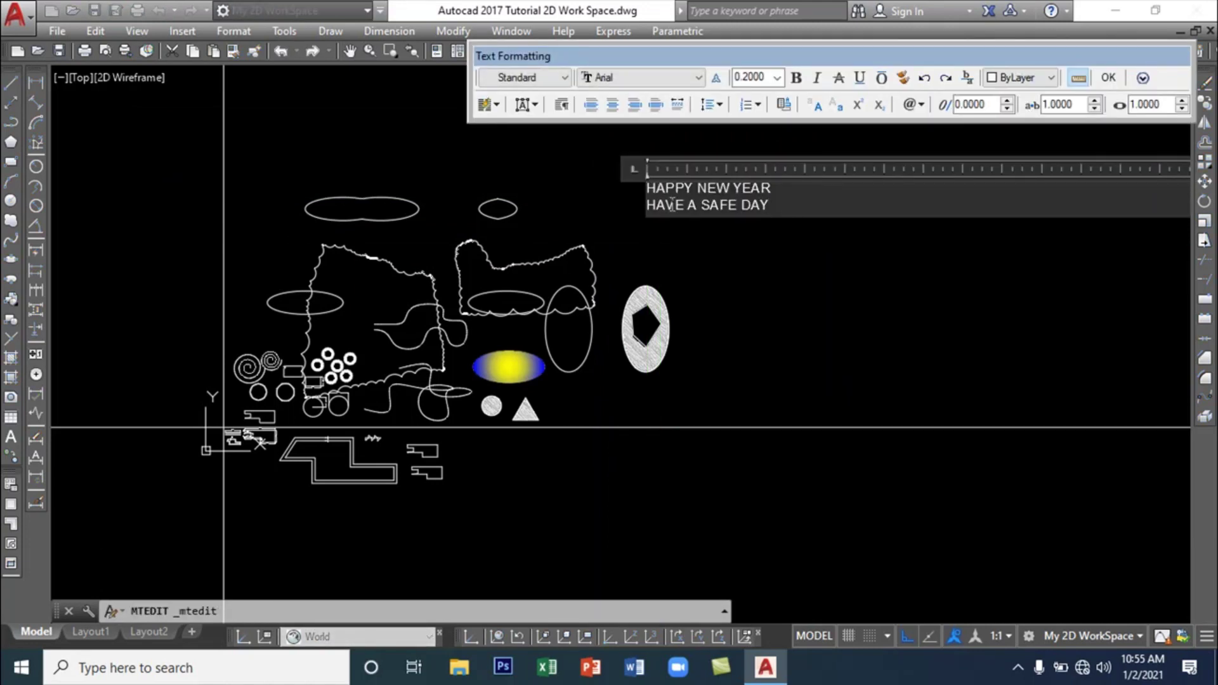
{"action": "key", "text": "ctrl+a"}
{"action": "left_click", "coordinate": [778, 77]}
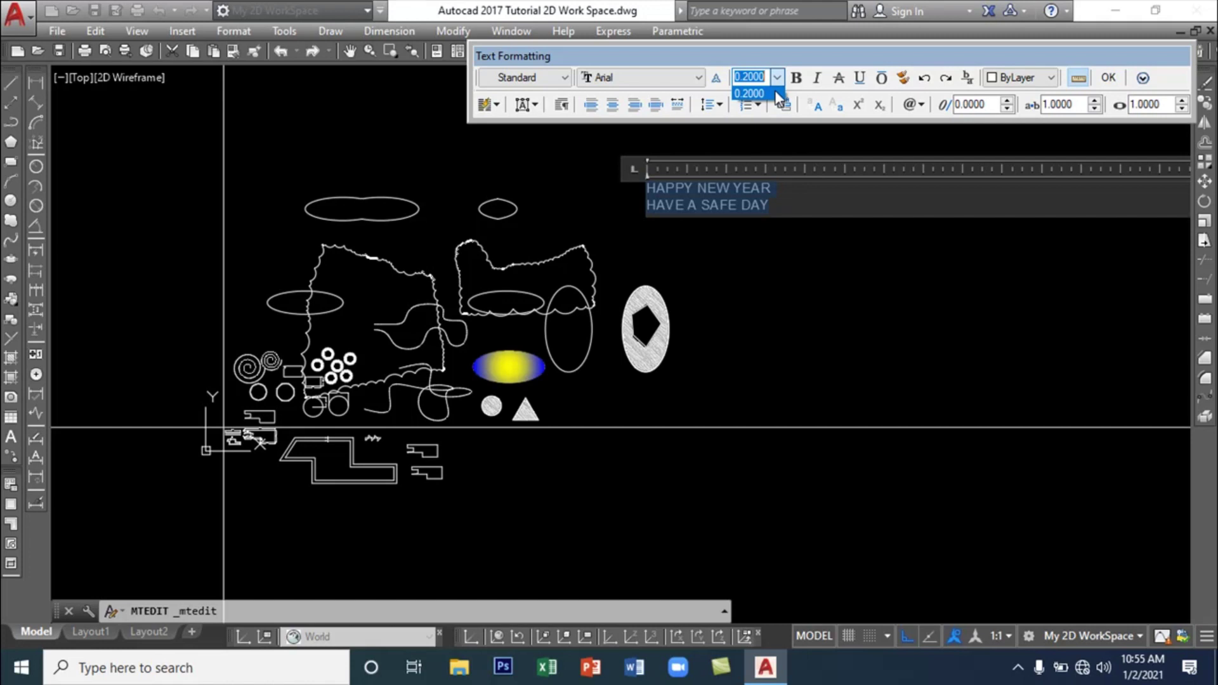
{"action": "type", "text": "200"}
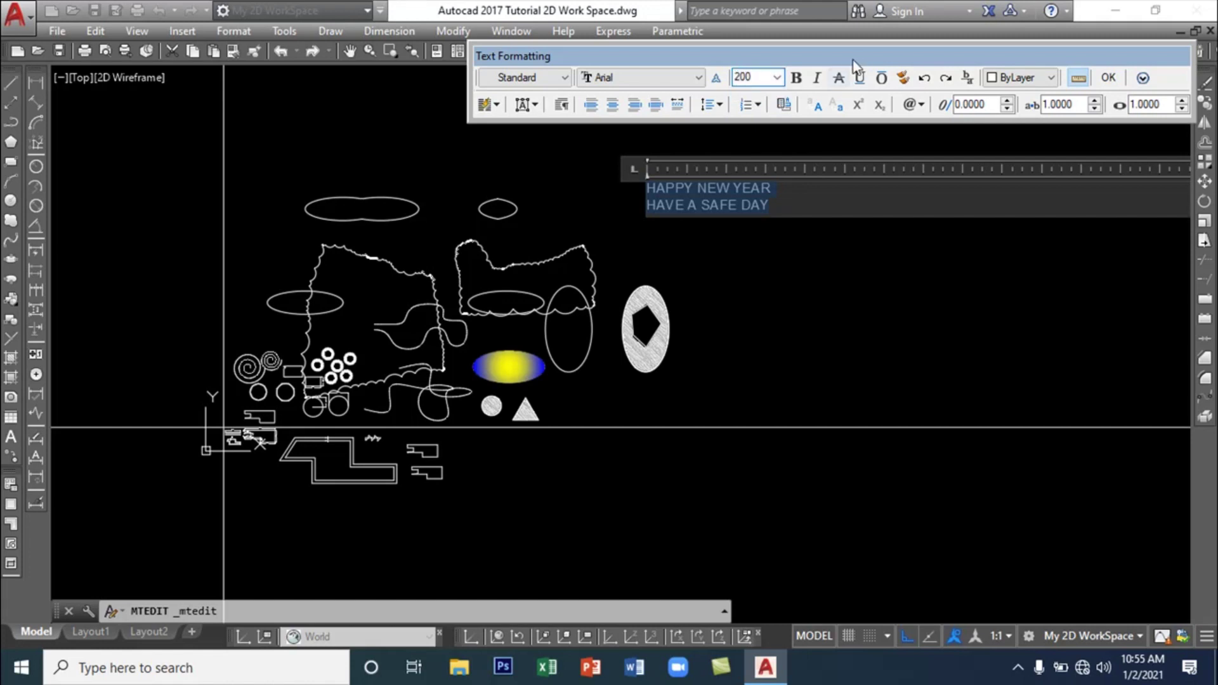
{"action": "left_click", "coordinate": [1110, 78]}
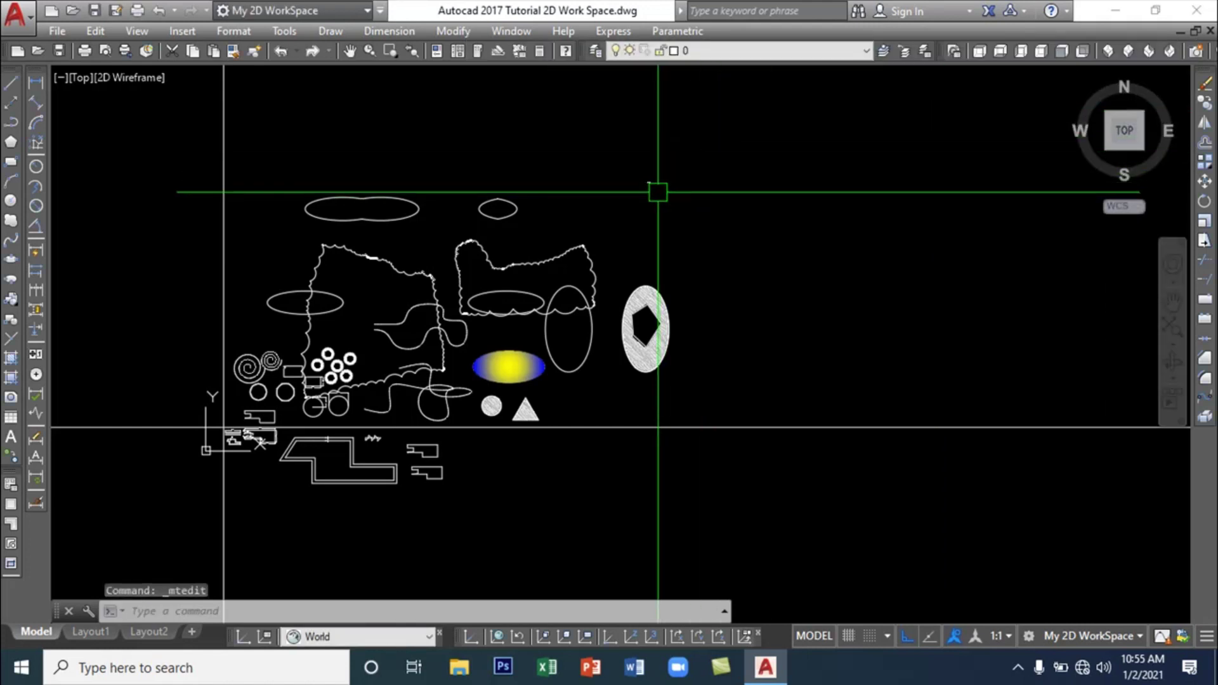
Reopen the greeting text, select both lines and apply a new text height of 5000
{"action": "scroll", "coordinate": [658, 191], "scroll_direction": "up", "scroll_amount": 6}
{"action": "scroll", "coordinate": [658, 184], "scroll_direction": "down", "scroll_amount": 6}
{"action": "left_click", "coordinate": [755, 203]}
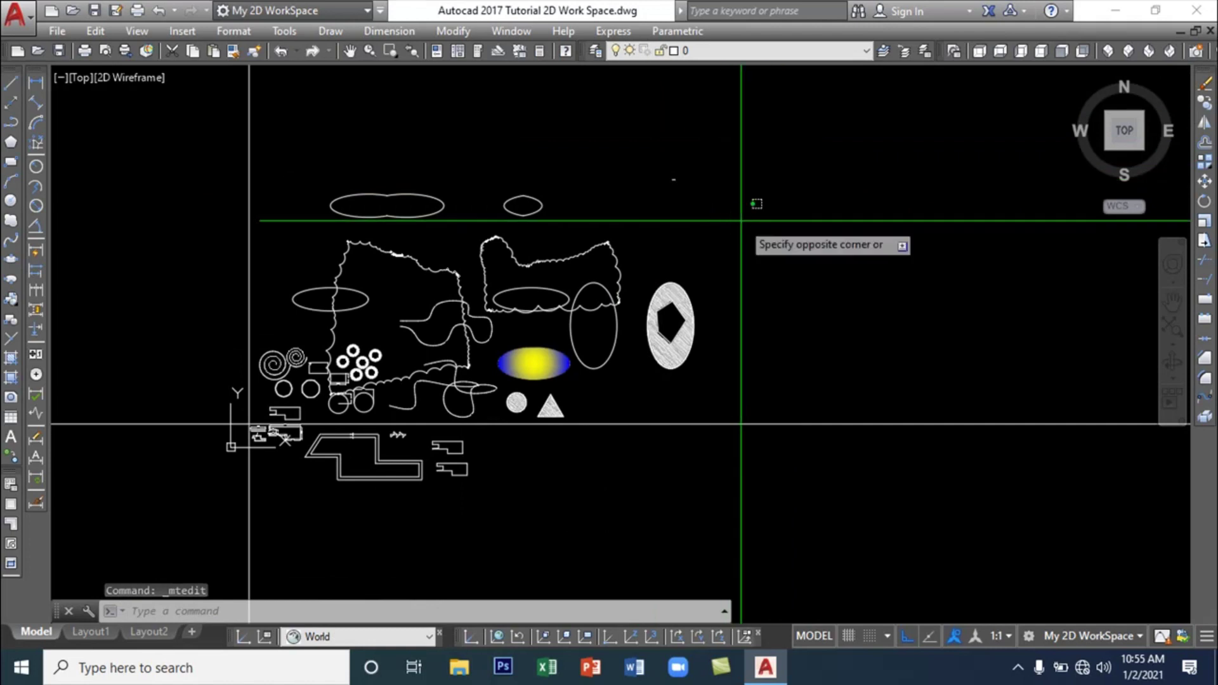
{"action": "left_click", "coordinate": [634, 109]}
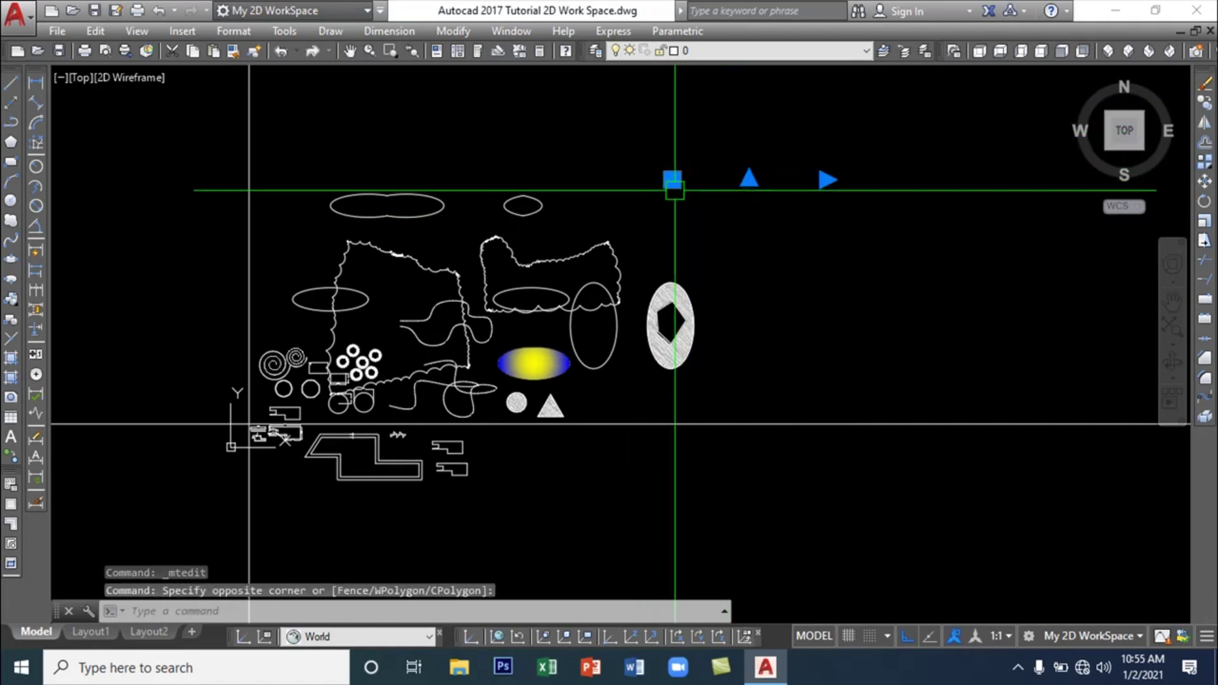
{"action": "left_click", "coordinate": [672, 179]}
{"action": "double_click", "coordinate": [672, 179]}
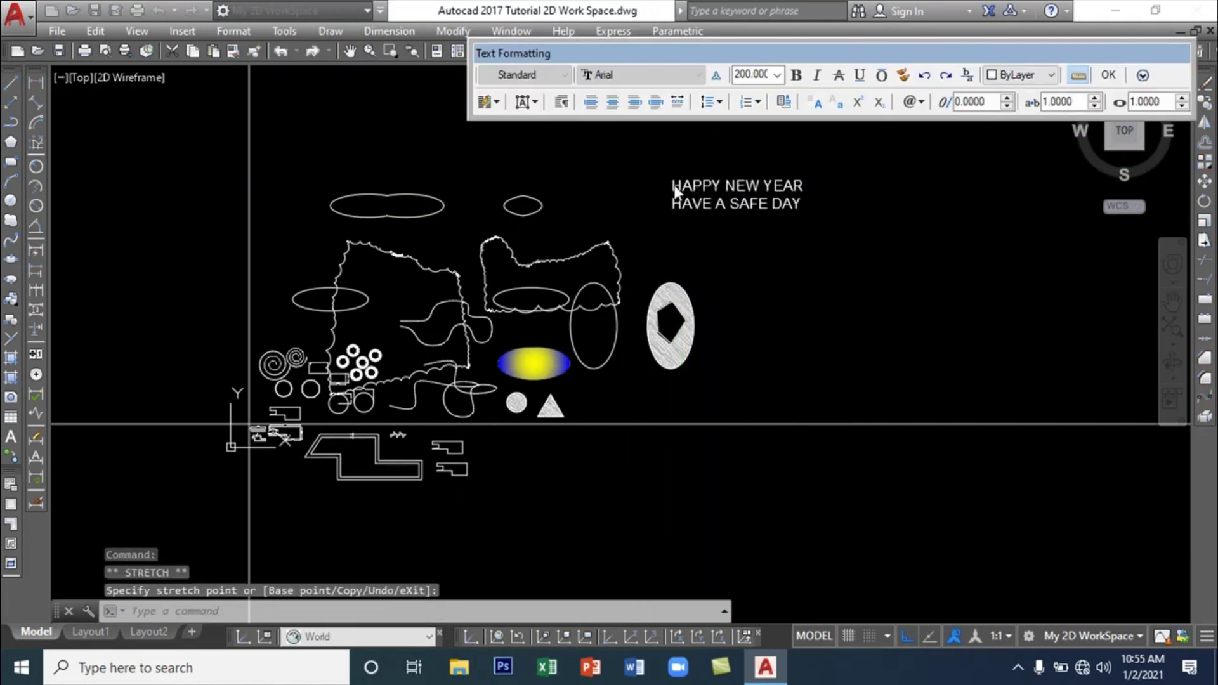
{"action": "left_click_drag", "start_coordinate": [816, 204], "coordinate": [676, 174]}
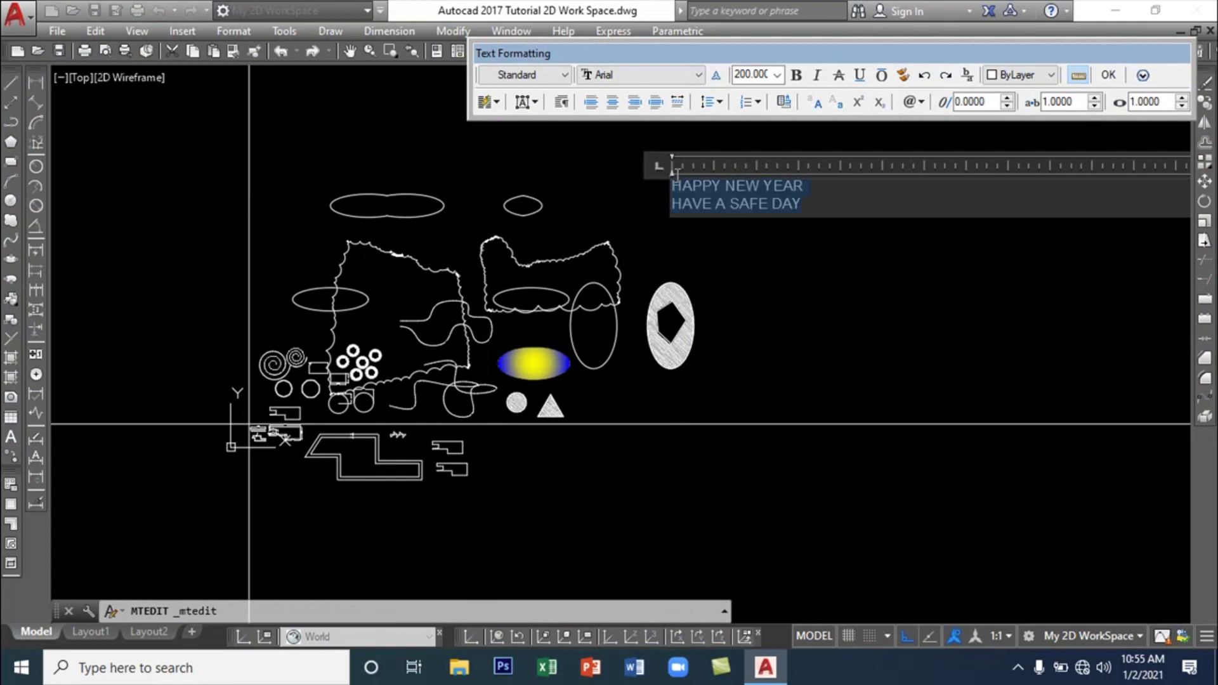
{"action": "left_click", "coordinate": [752, 75]}
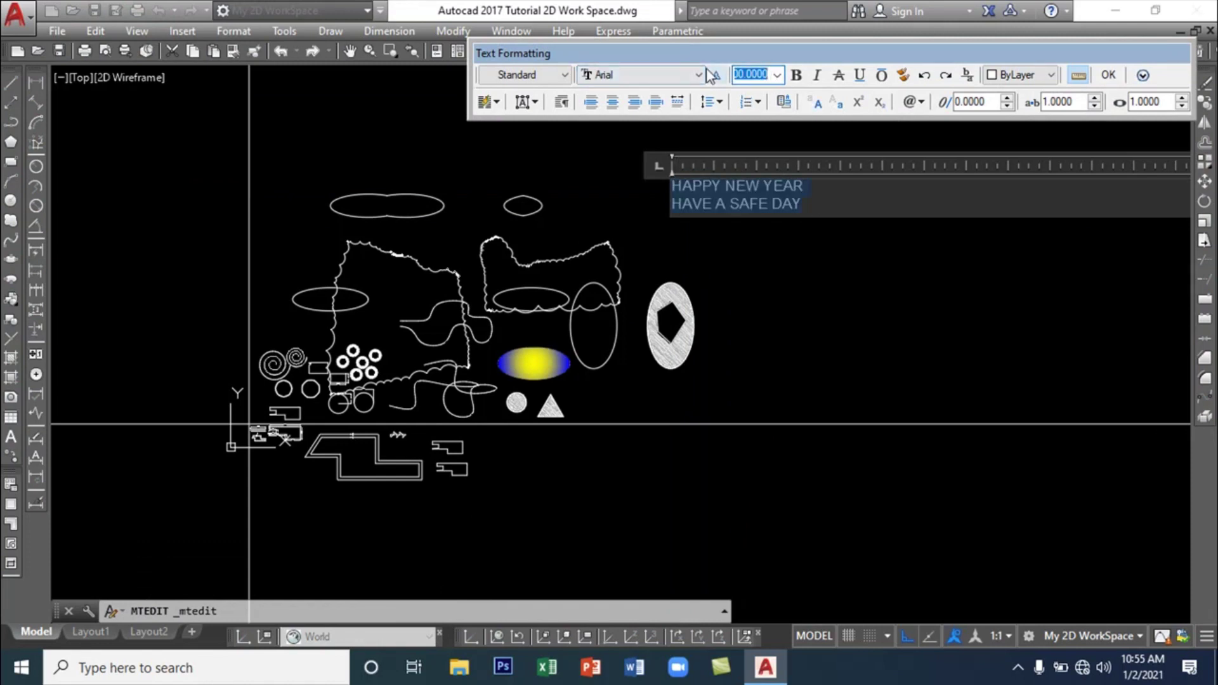
{"action": "type", "text": "5"}
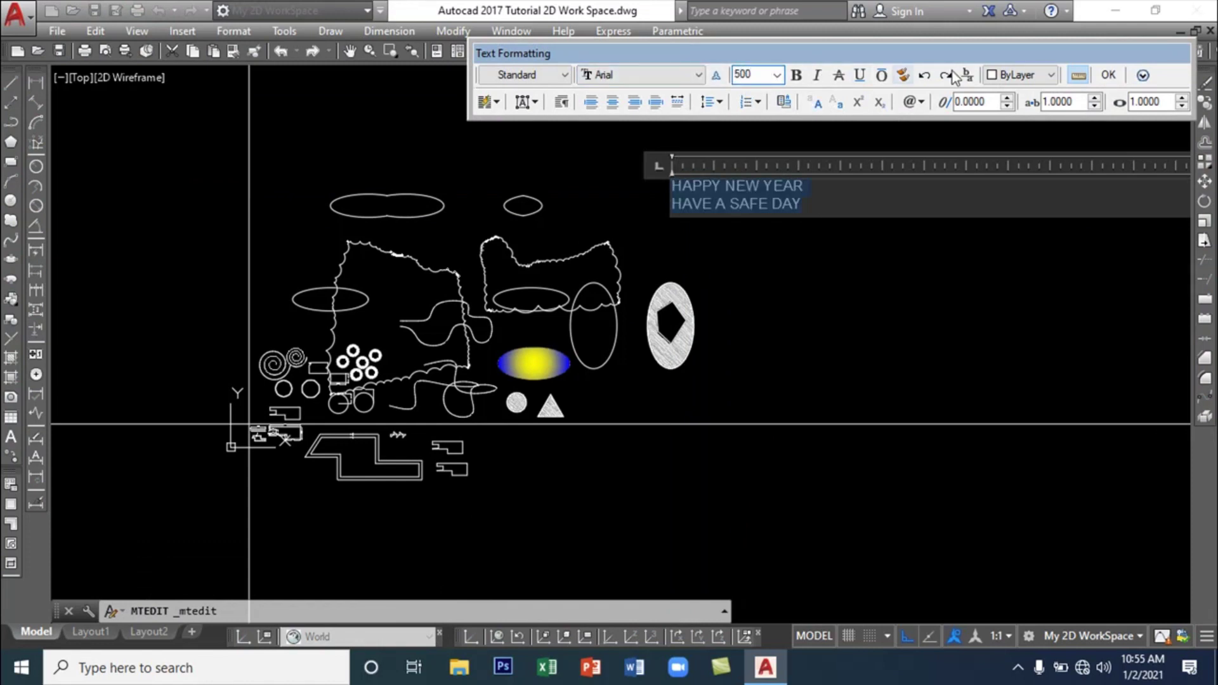
{"action": "left_click", "coordinate": [1109, 75]}
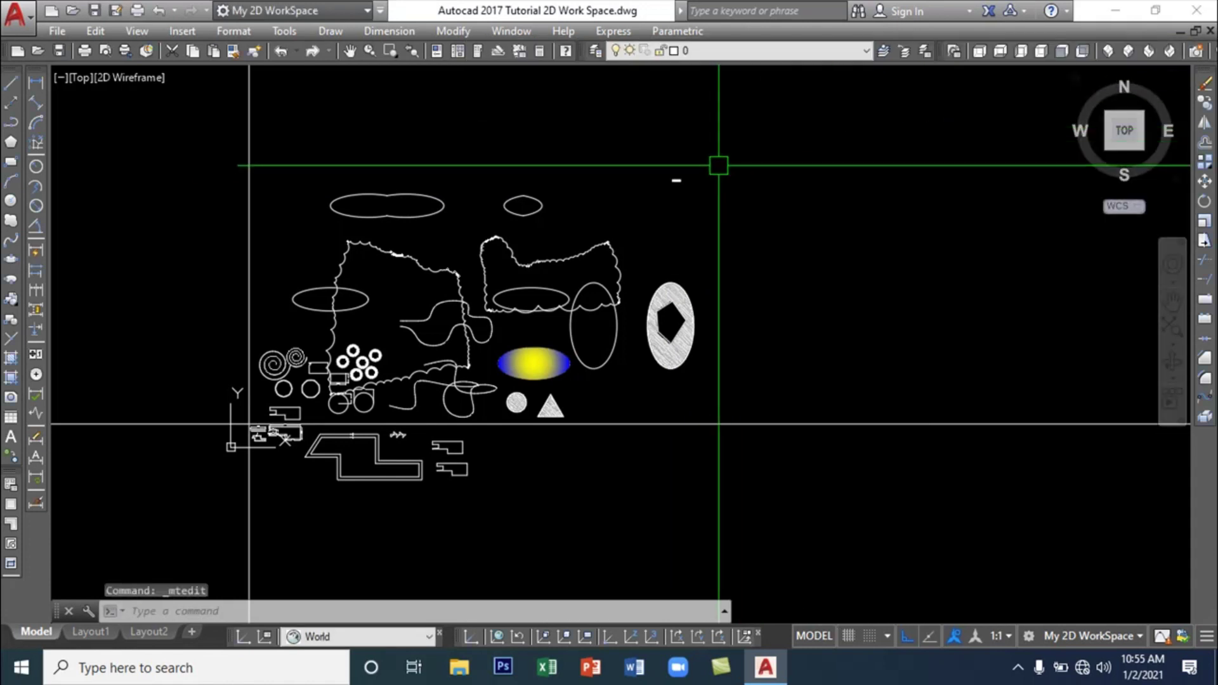
Reopen the greeting in the editor and begin retyping its height value with 1
{"action": "left_click", "coordinate": [763, 225]}
{"action": "left_click", "coordinate": [630, 110]}
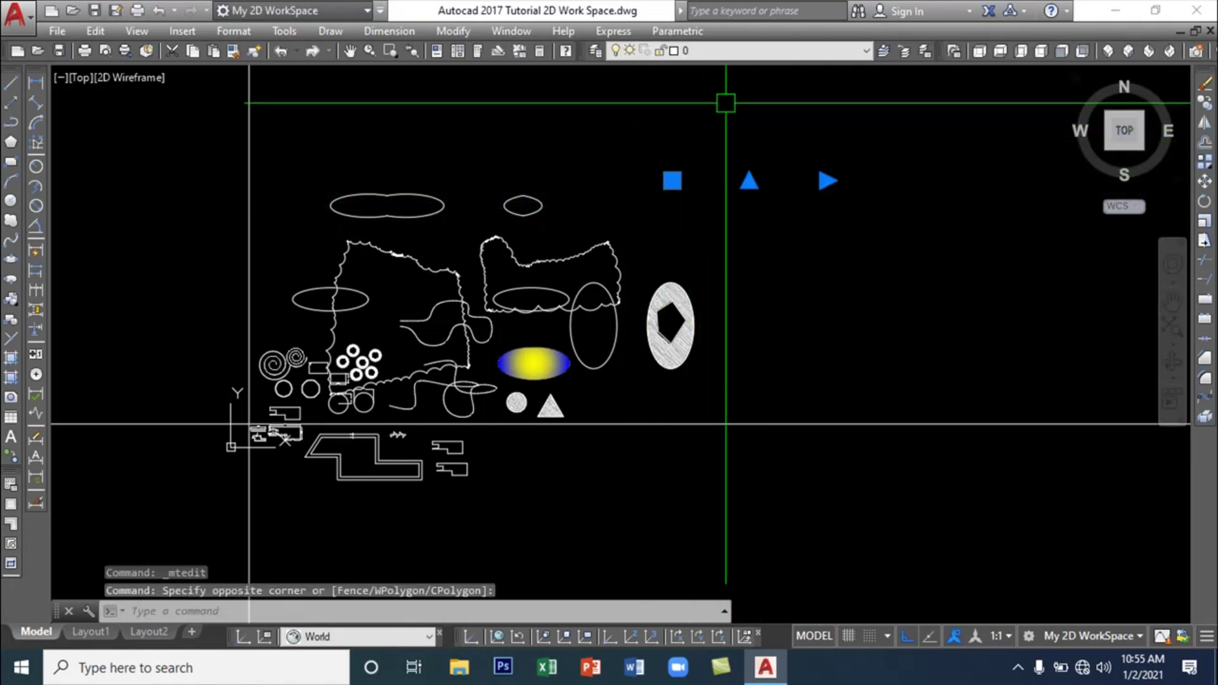
{"action": "left_click", "coordinate": [672, 180]}
{"action": "key", "text": "Escape"}
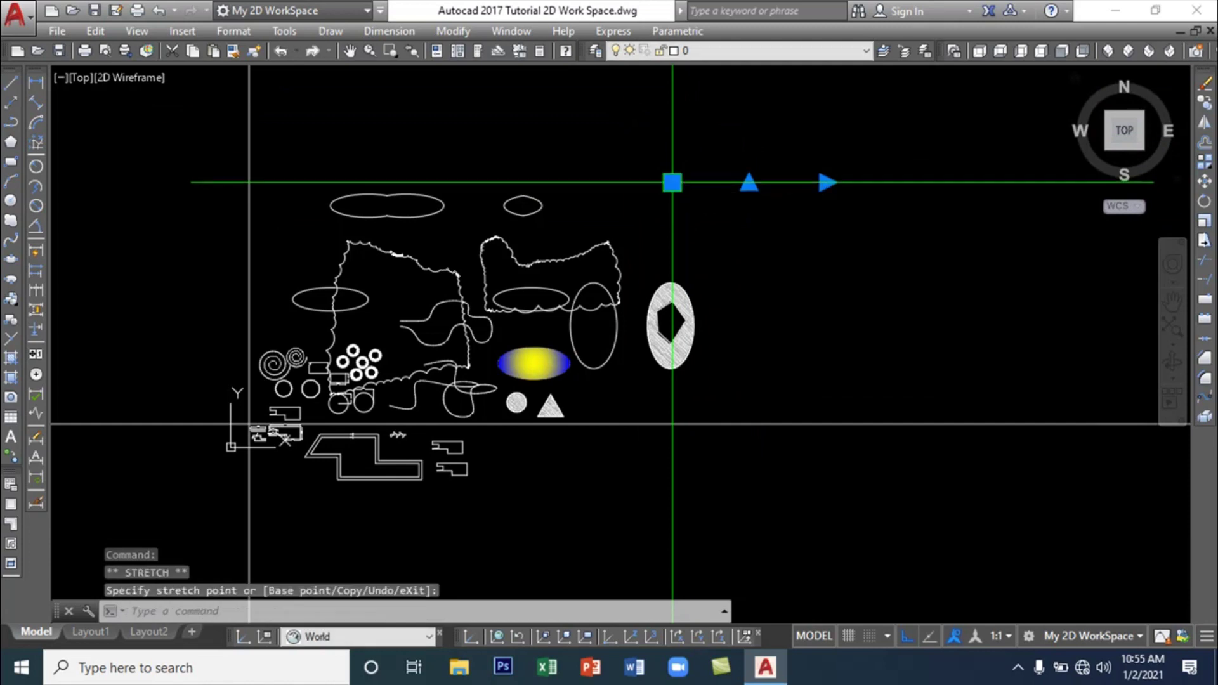
{"action": "double_click", "coordinate": [786, 187]}
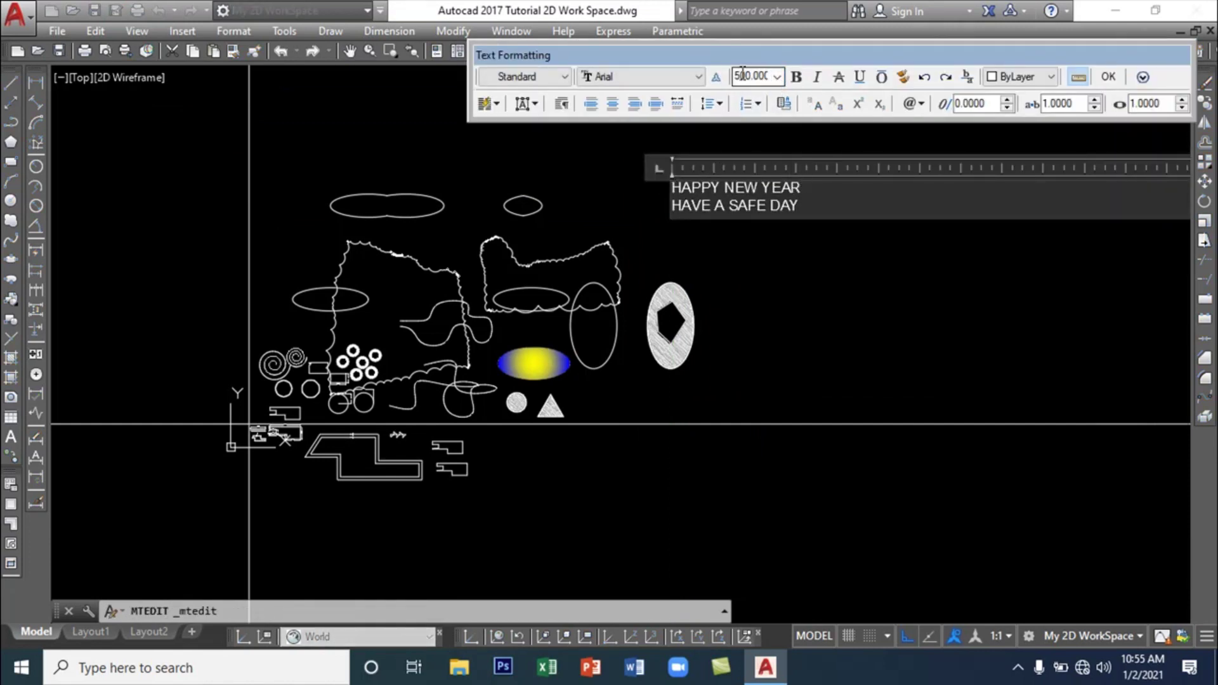
{"action": "left_click_drag", "start_coordinate": [737, 74], "coordinate": [773, 86]}
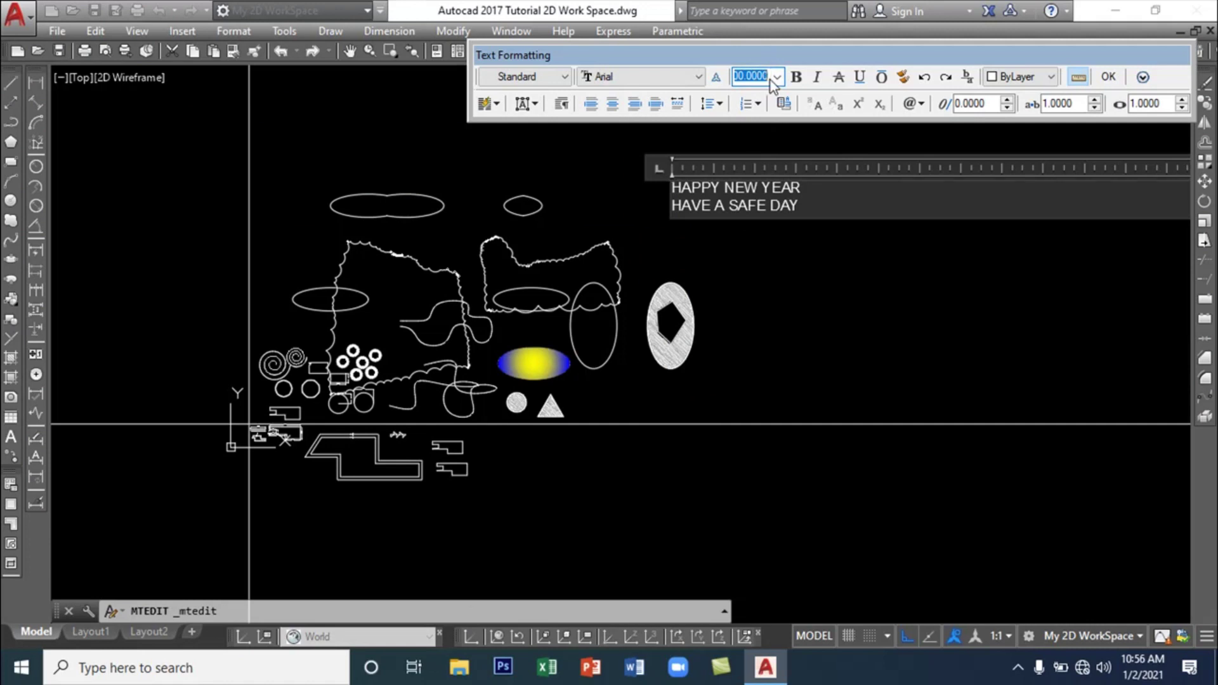
{"action": "type", "text": "1"}
Commit the edit and nudge the greeting text slightly lower using its location grip
{"action": "left_click", "coordinate": [1109, 77]}
{"action": "left_click", "coordinate": [676, 198]}
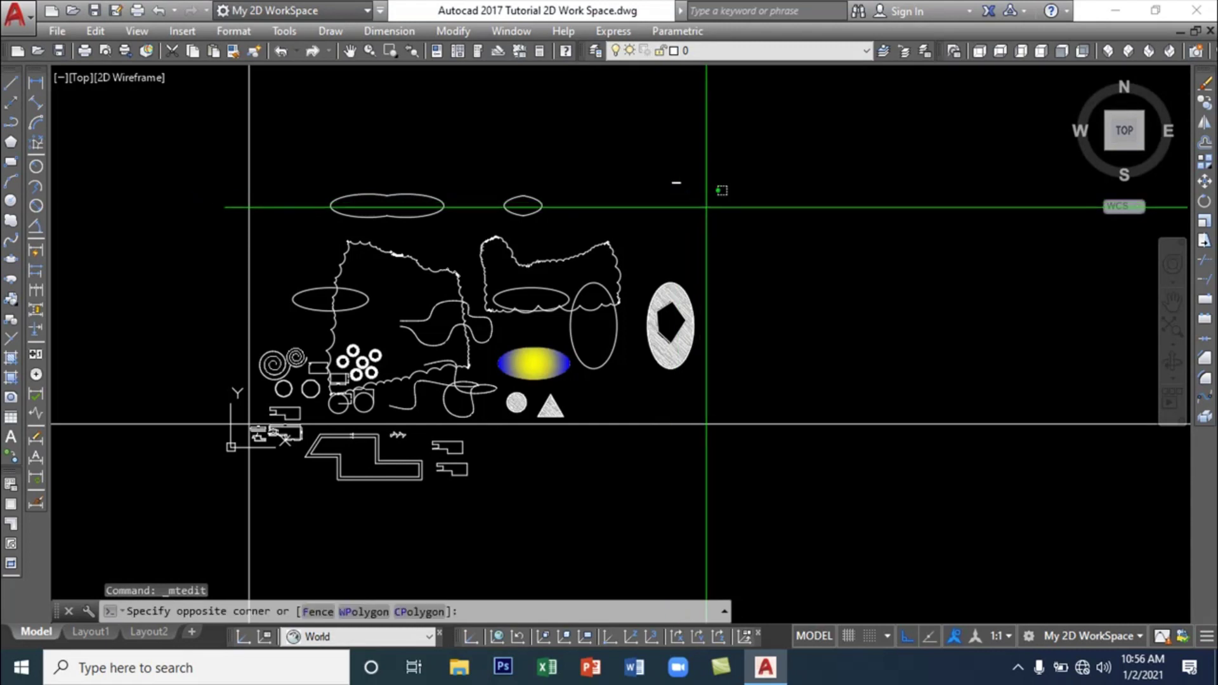
{"action": "left_click", "coordinate": [675, 185]}
{"action": "left_click", "coordinate": [672, 182]}
{"action": "left_click", "coordinate": [673, 185]}
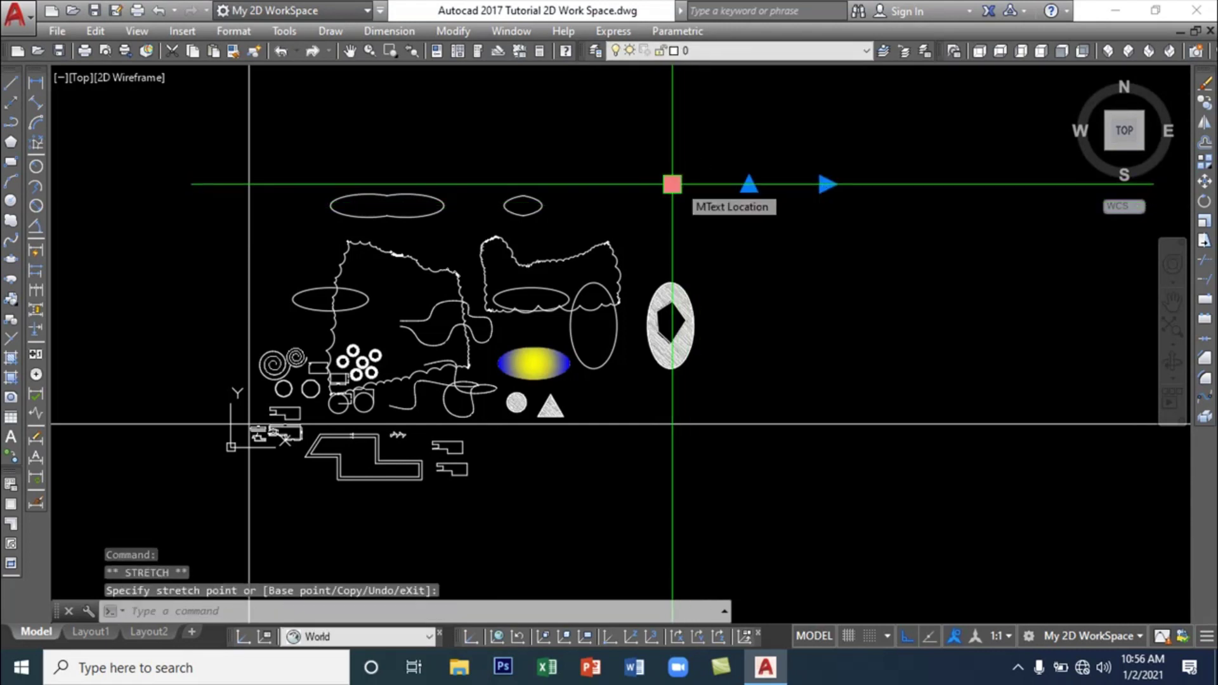
{"action": "left_click", "coordinate": [673, 186]}
{"action": "left_click", "coordinate": [673, 186]}
Select all of the greeting text and choose 5000 from the text height list
{"action": "double_click", "coordinate": [674, 189]}
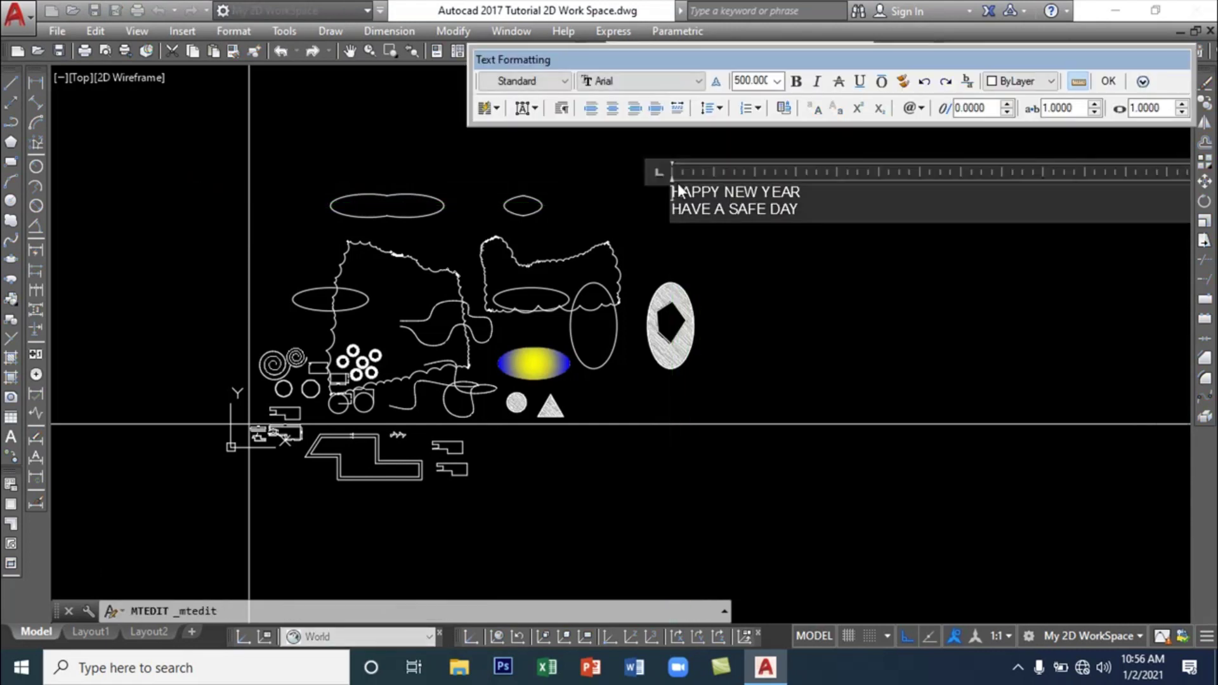
{"action": "left_click_drag", "start_coordinate": [815, 211], "coordinate": [673, 187]}
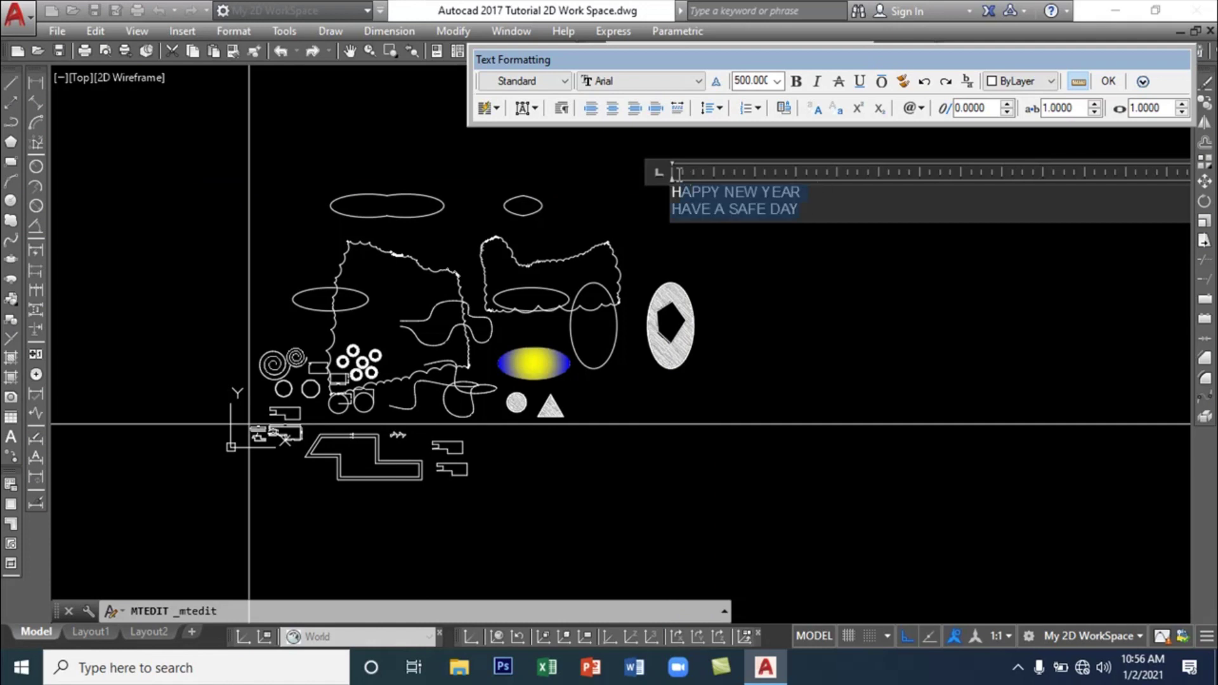
{"action": "left_click", "coordinate": [777, 81]}
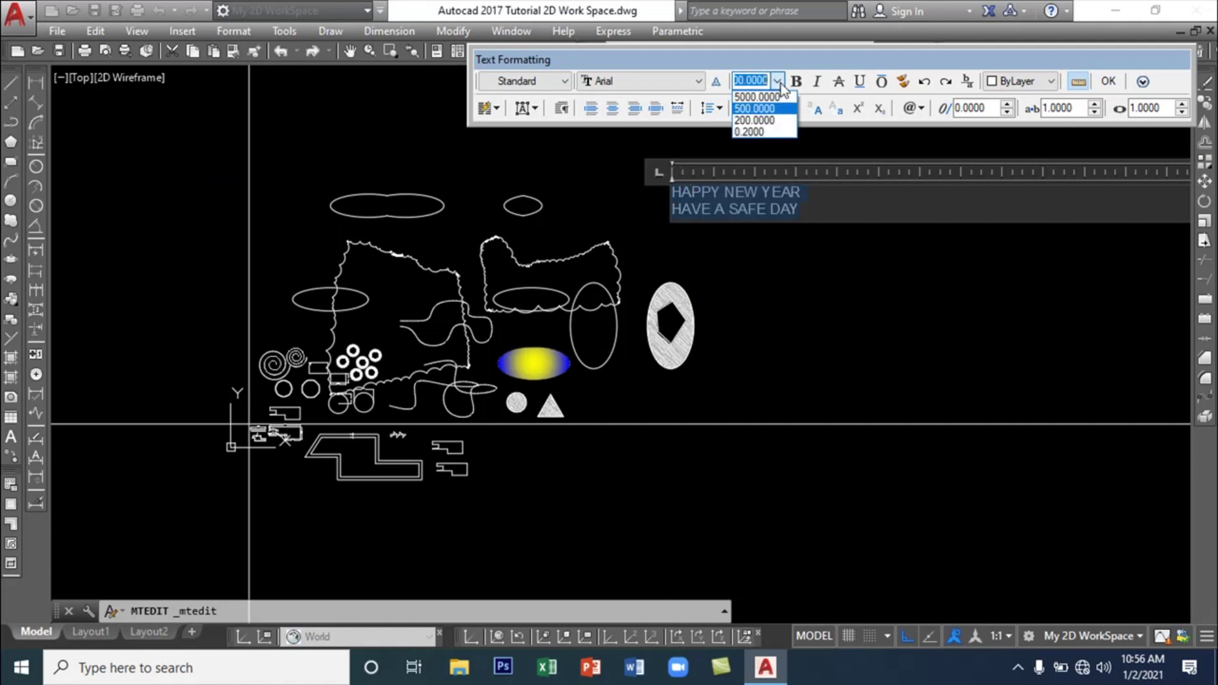
{"action": "left_click", "coordinate": [774, 96]}
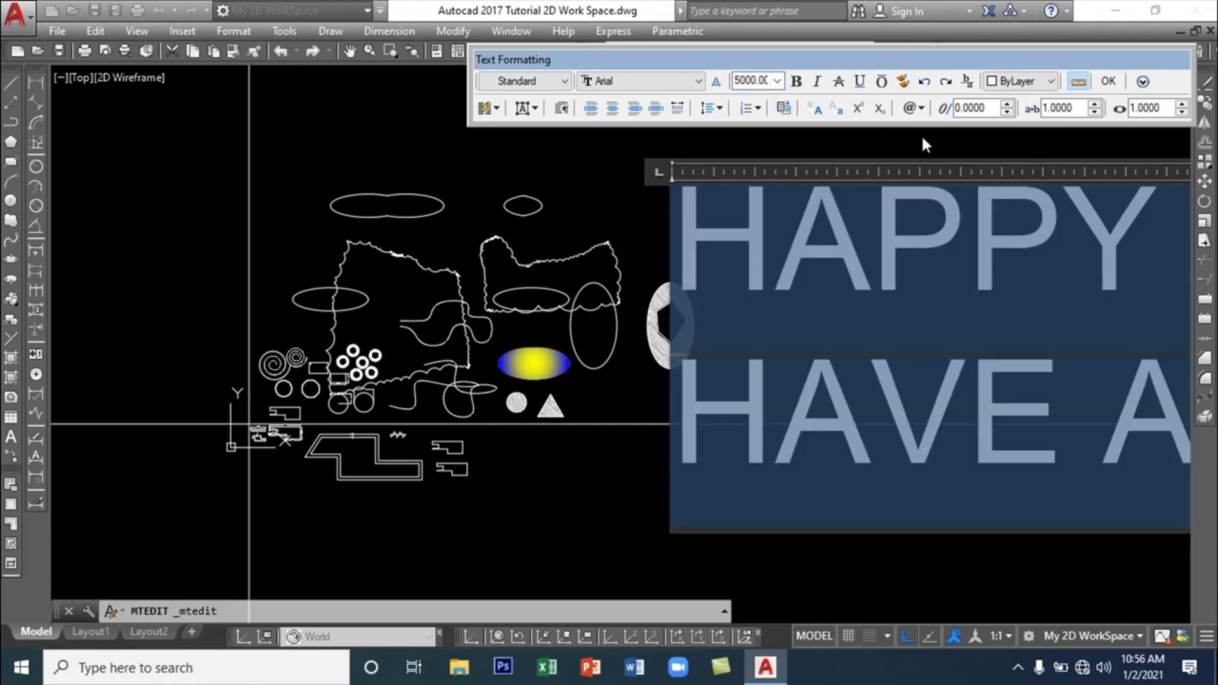
{"action": "left_click", "coordinate": [1109, 81]}
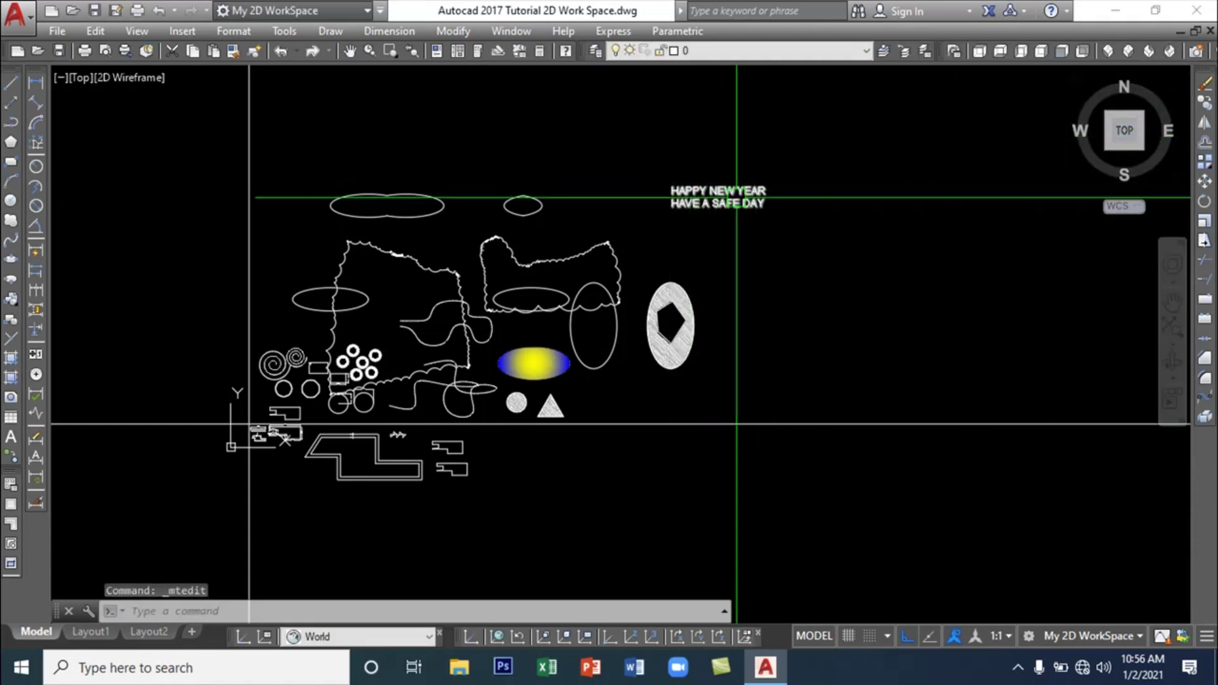
Move the greeting down and left and narrow its text box to fit the words
{"action": "scroll", "coordinate": [746, 190], "scroll_direction": "up", "scroll_amount": 6}
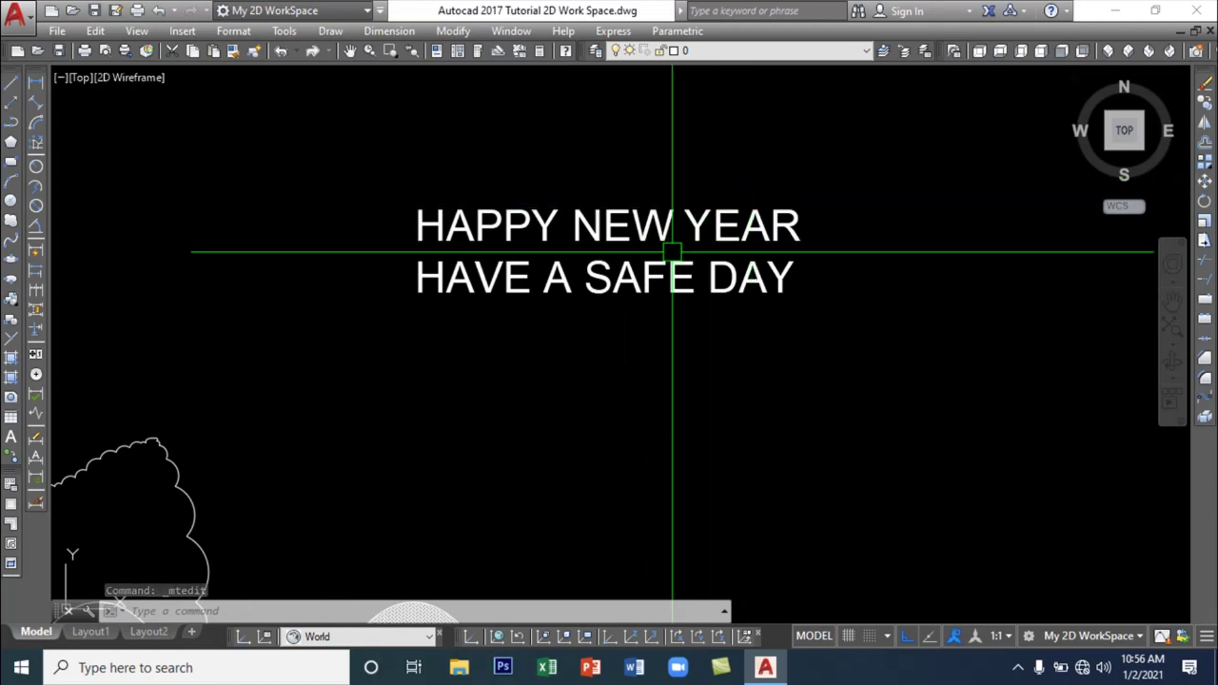
{"action": "left_click", "coordinate": [648, 214]}
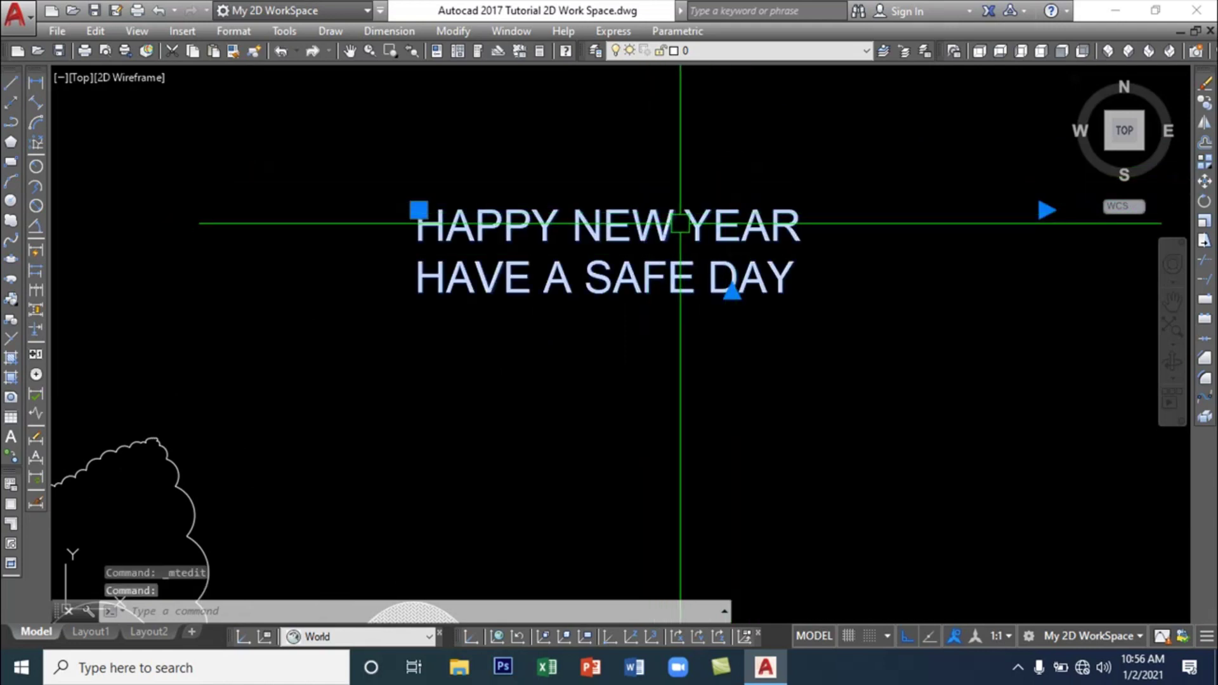
{"action": "left_click_drag", "start_coordinate": [680, 224], "coordinate": [573, 247]}
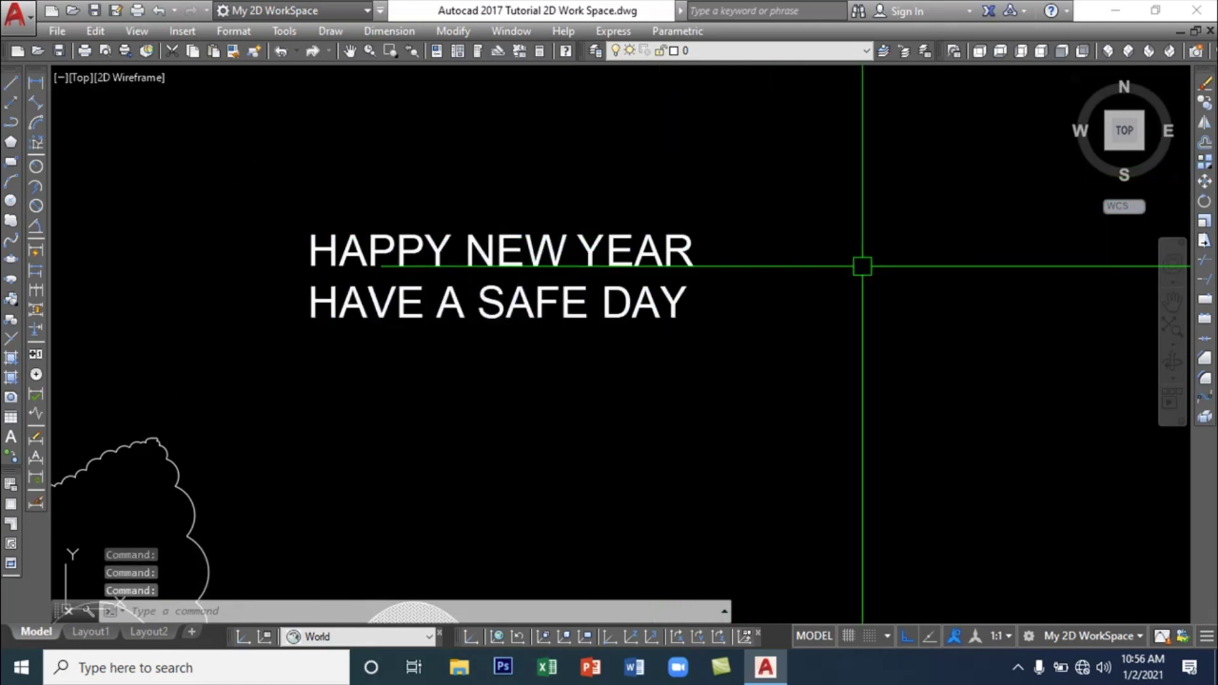
{"action": "left_click", "coordinate": [715, 249]}
{"action": "left_click", "coordinate": [938, 235]}
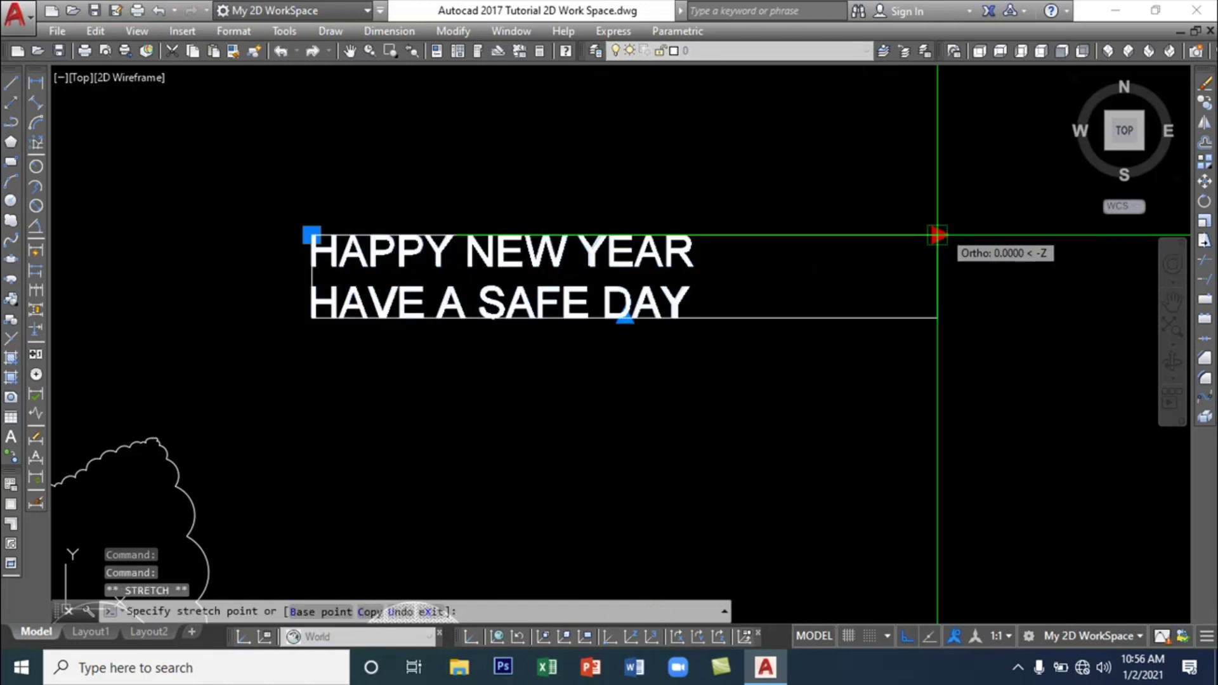
{"action": "left_click", "coordinate": [725, 234]}
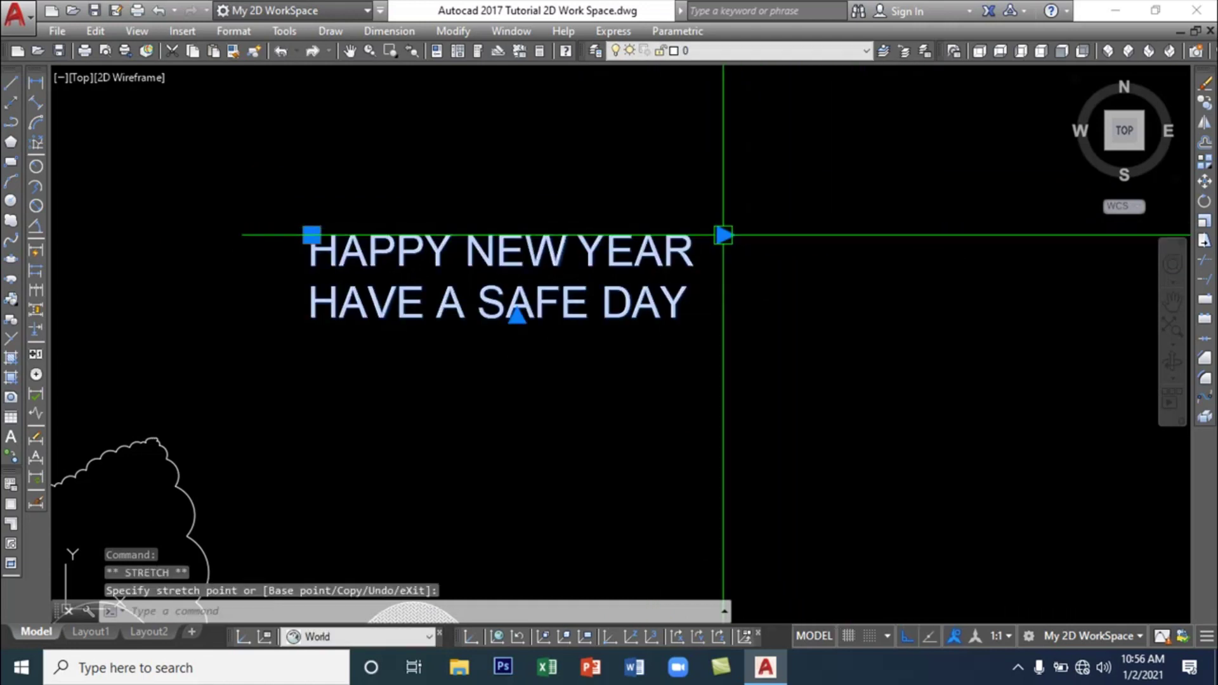
{"action": "scroll", "coordinate": [571, 323], "scroll_direction": "down", "scroll_amount": 4}
{"action": "mouse_move", "coordinate": [555, 337]}
{"action": "middle_mouse_down"}
{"action": "mouse_move", "coordinate": [713, 280]}
{"action": "mouse_move", "coordinate": [713, 266]}
{"action": "middle_mouse_up"}
Add lines DSADSADCASXSADSA and DSASDASDsDADASD to the greeting and drag the block up and right
{"action": "key", "text": "Escape"}
{"action": "double_click", "coordinate": [755, 251]}
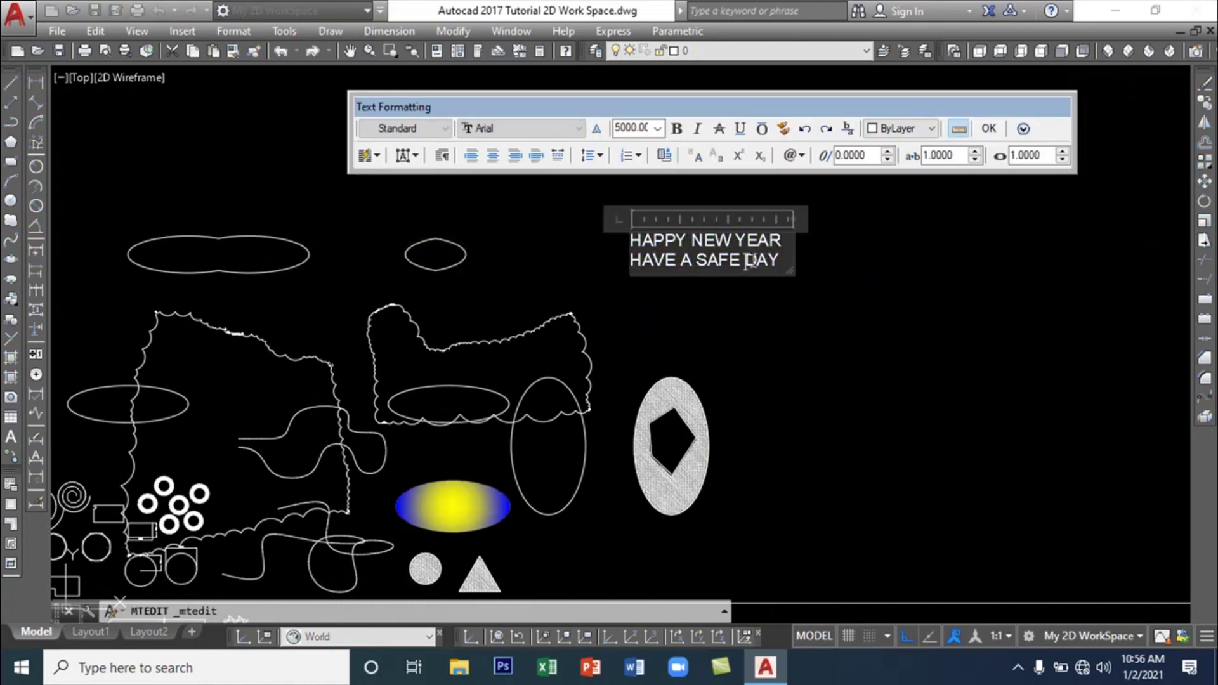
{"action": "key", "text": "Return"}
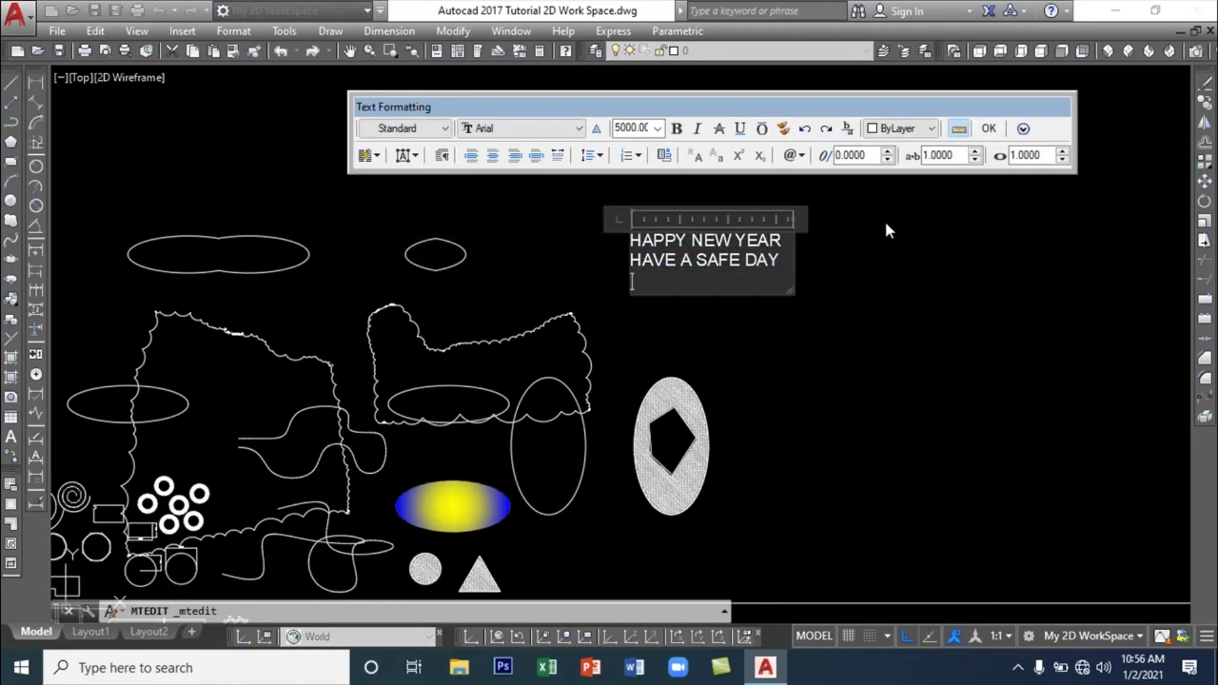
{"action": "type", "text": "DSADSADCASXSADSA"}
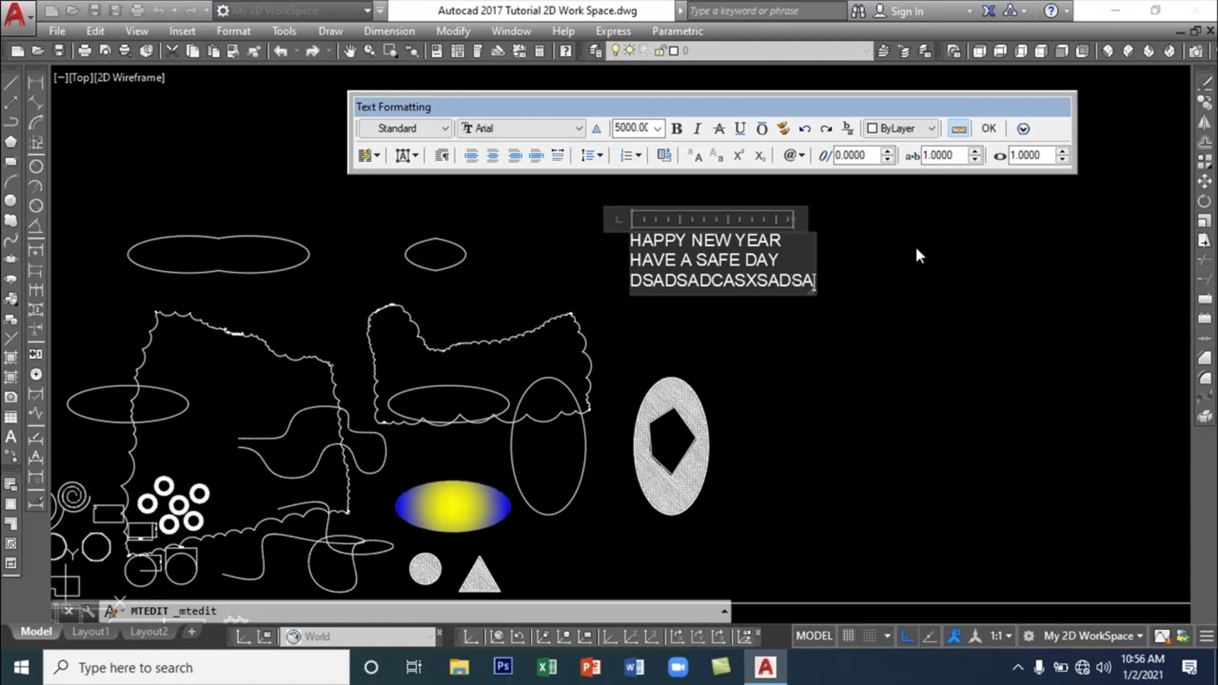
{"action": "key", "text": "Return"}
{"action": "type", "text": "DSASDASDsDADASD"}
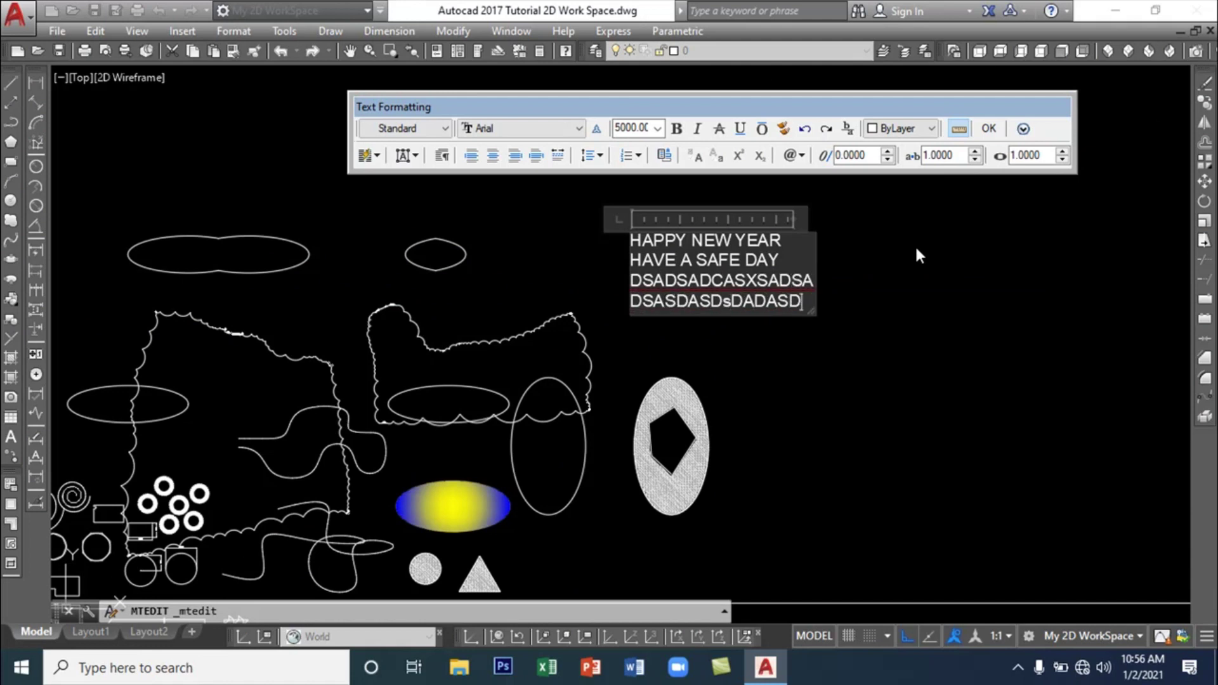
{"action": "left_click", "coordinate": [876, 289]}
{"action": "left_click", "coordinate": [711, 273]}
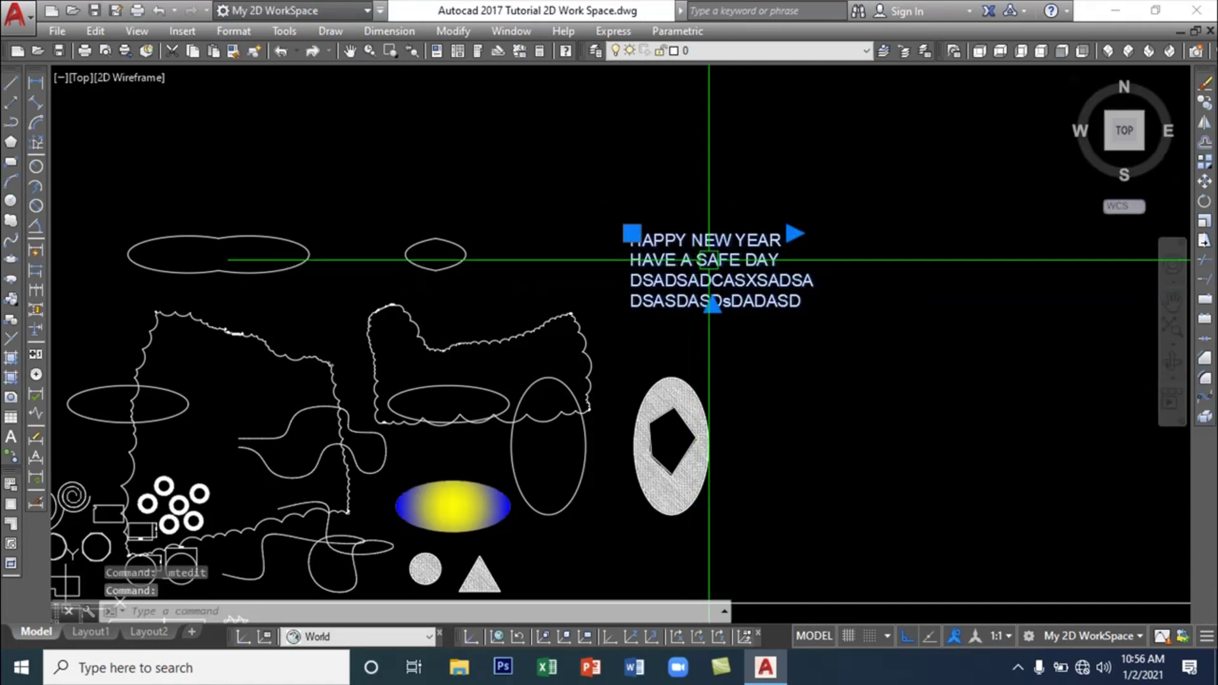
{"action": "left_click_drag", "start_coordinate": [711, 273], "coordinate": [721, 177]}
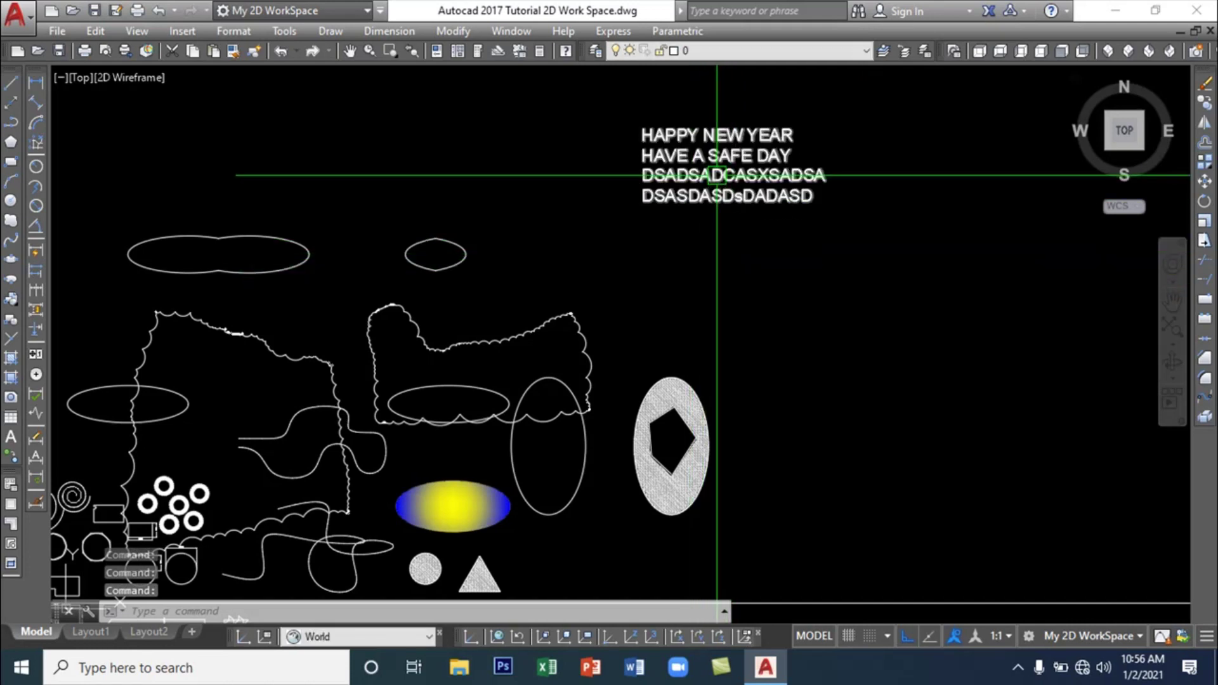
Start Single Line Text, pick a start point and a height point, then cancel
{"action": "left_click", "coordinate": [329, 31]}
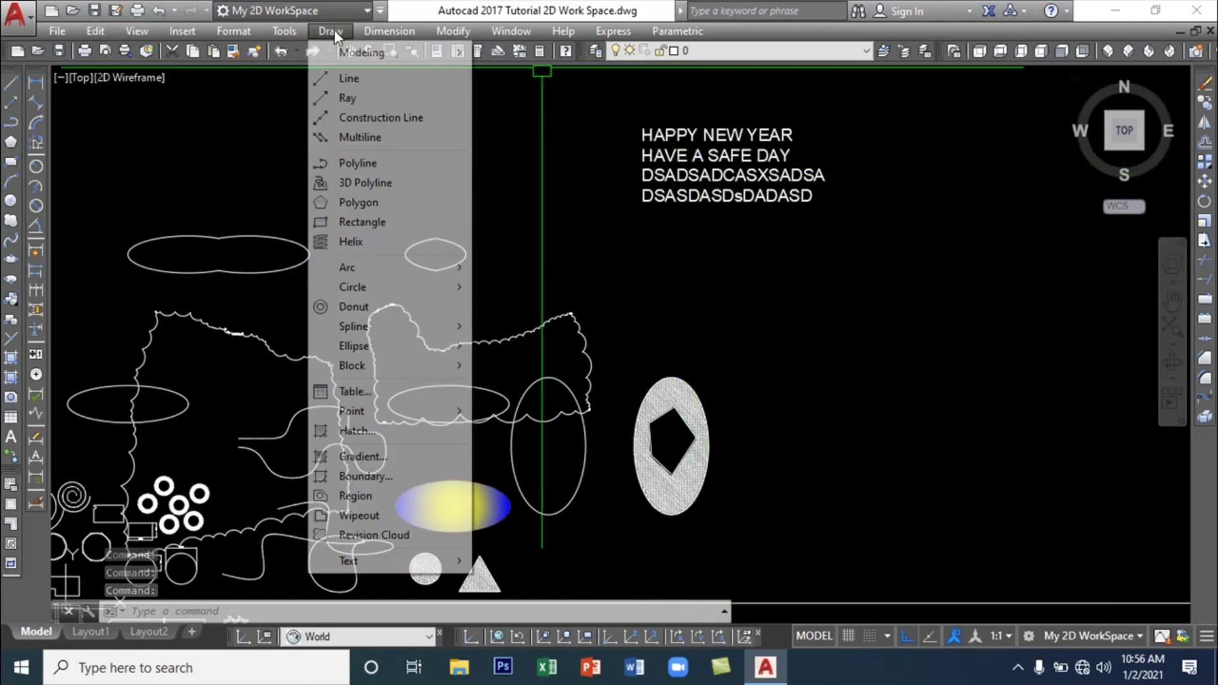
{"action": "mouse_move", "coordinate": [368, 556]}
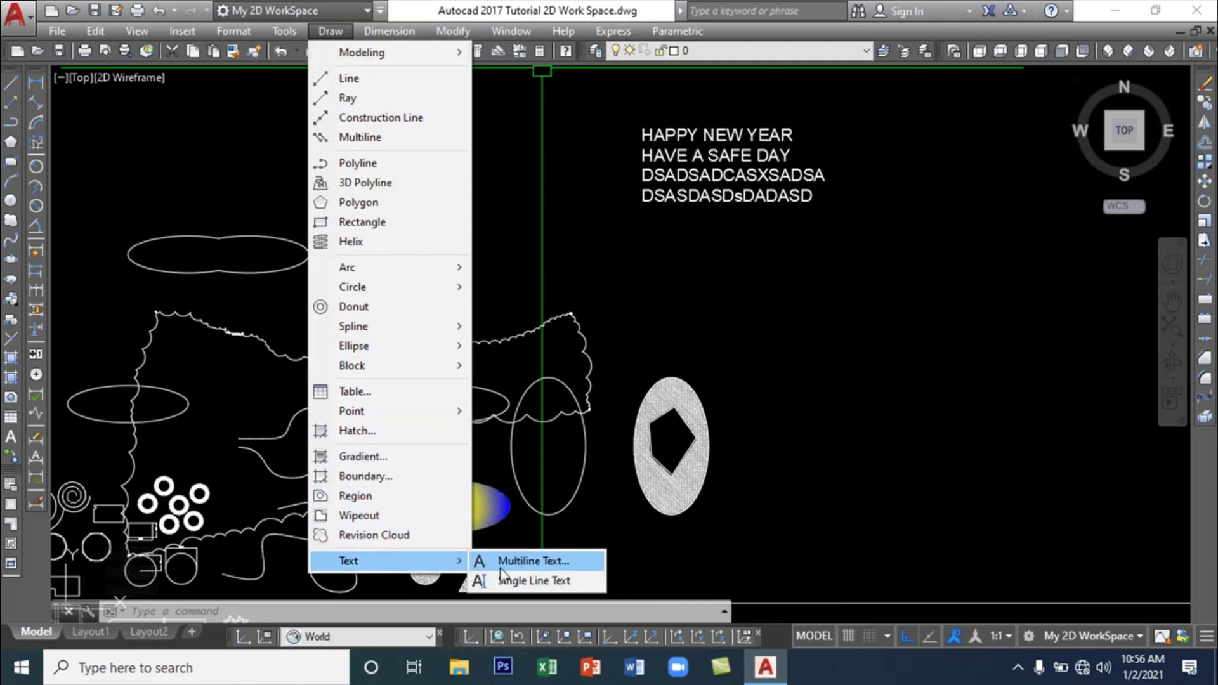
{"action": "left_click", "coordinate": [511, 582]}
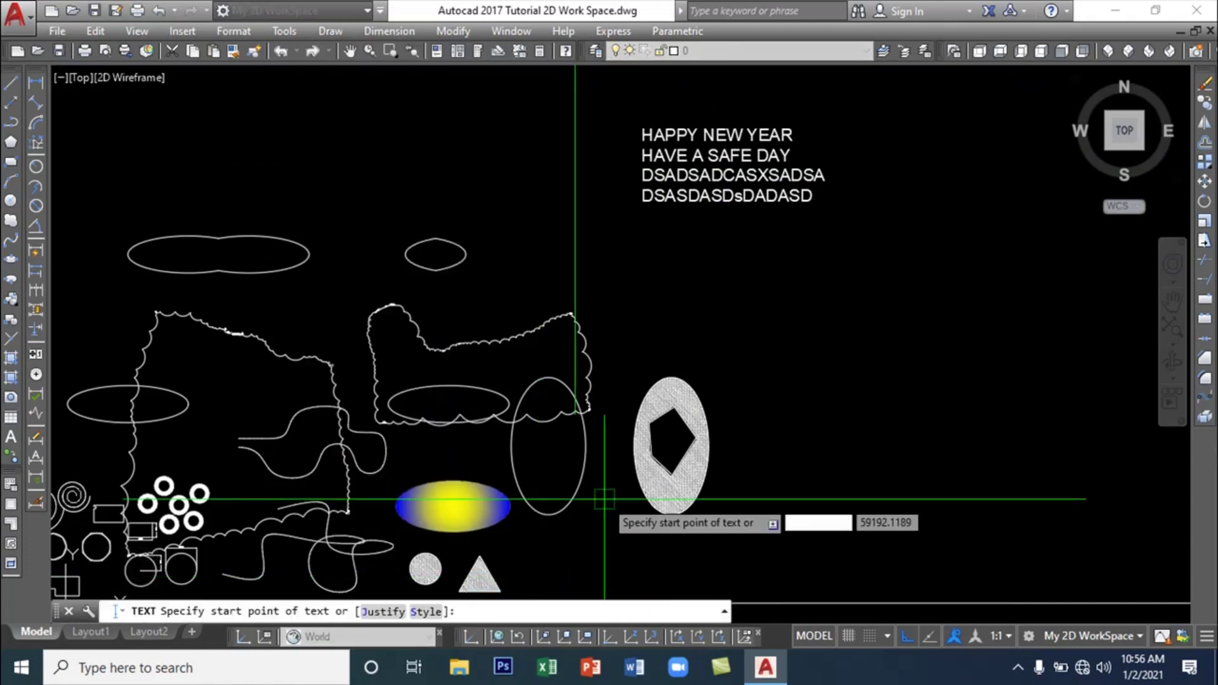
{"action": "left_click", "coordinate": [655, 237]}
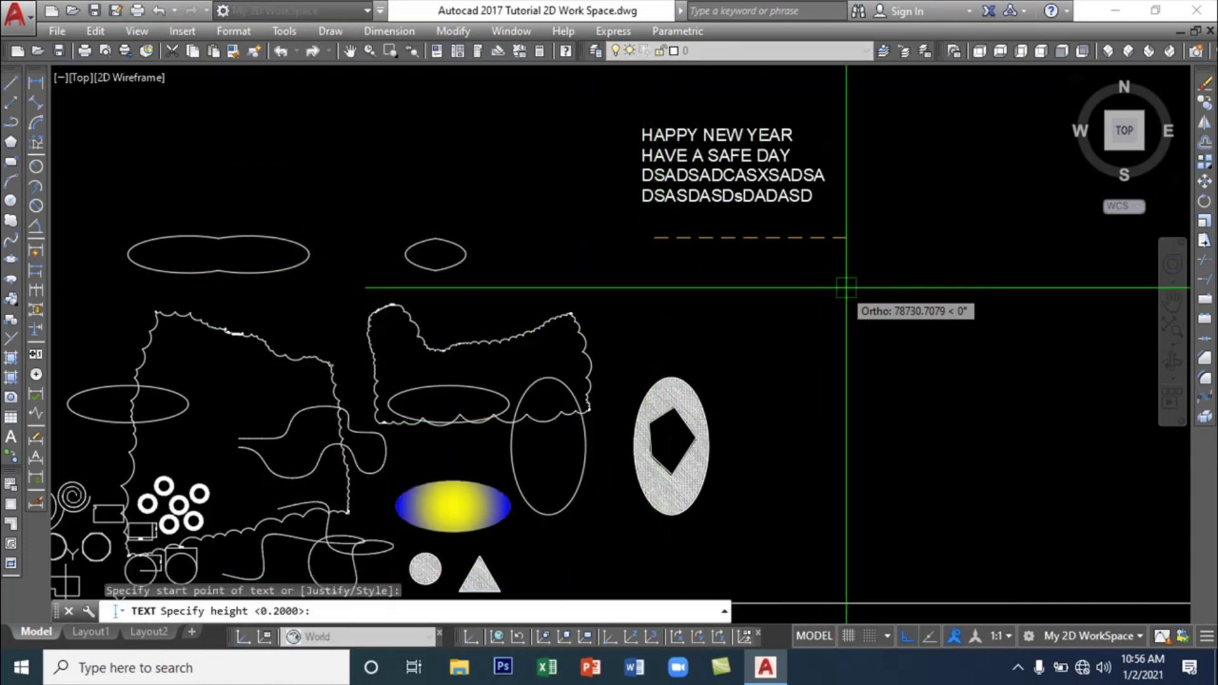
{"action": "left_click", "coordinate": [812, 226]}
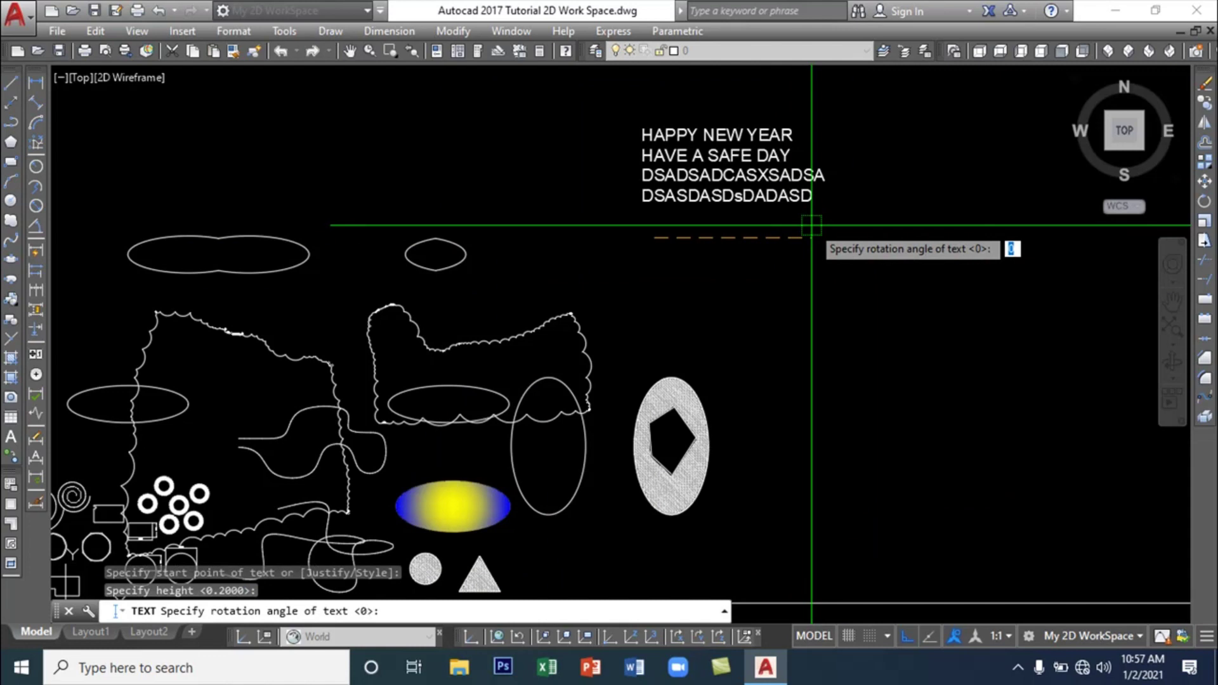
{"action": "key", "text": "Escape"}
Retry text placement entering 5000, cancel again, and restart it with the TEXT command
{"action": "key", "text": "Return"}
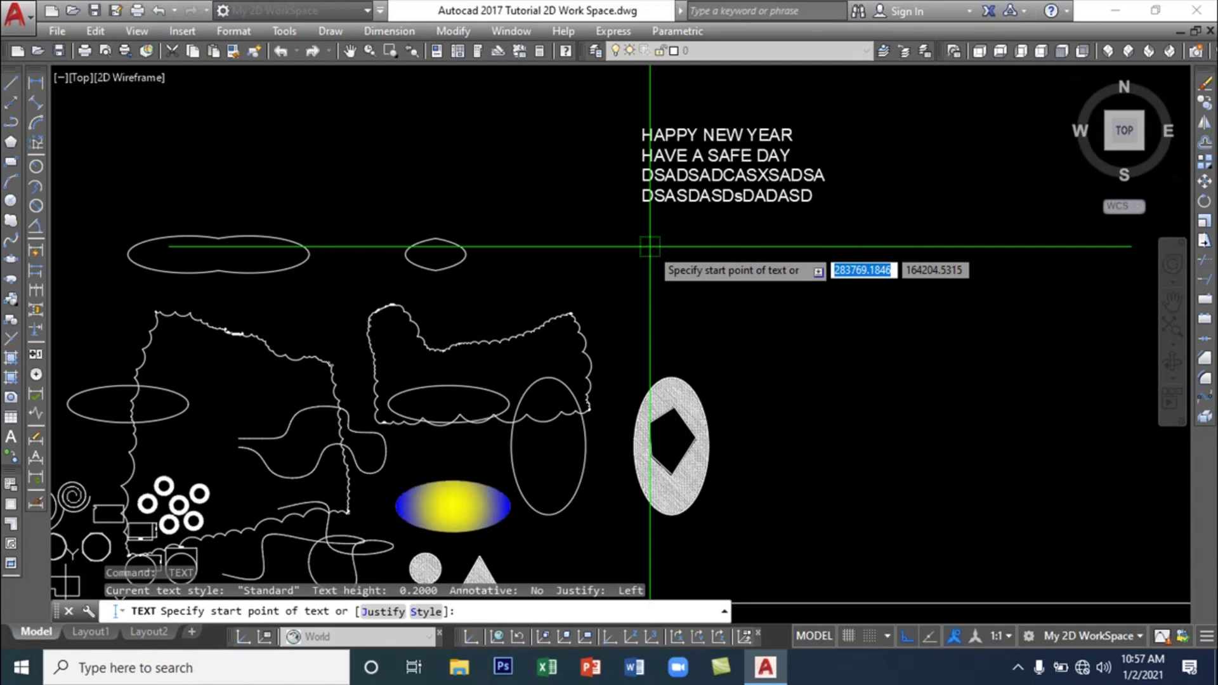
{"action": "type", "text": "5000"}
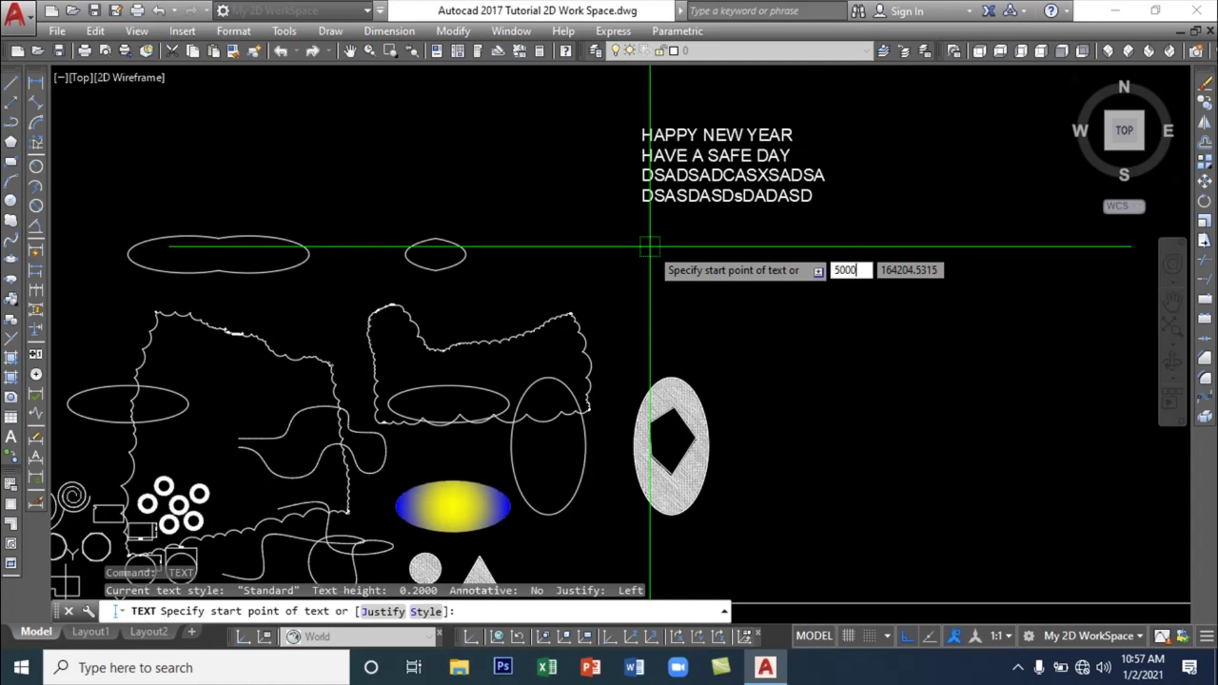
{"action": "key", "text": "Return"}
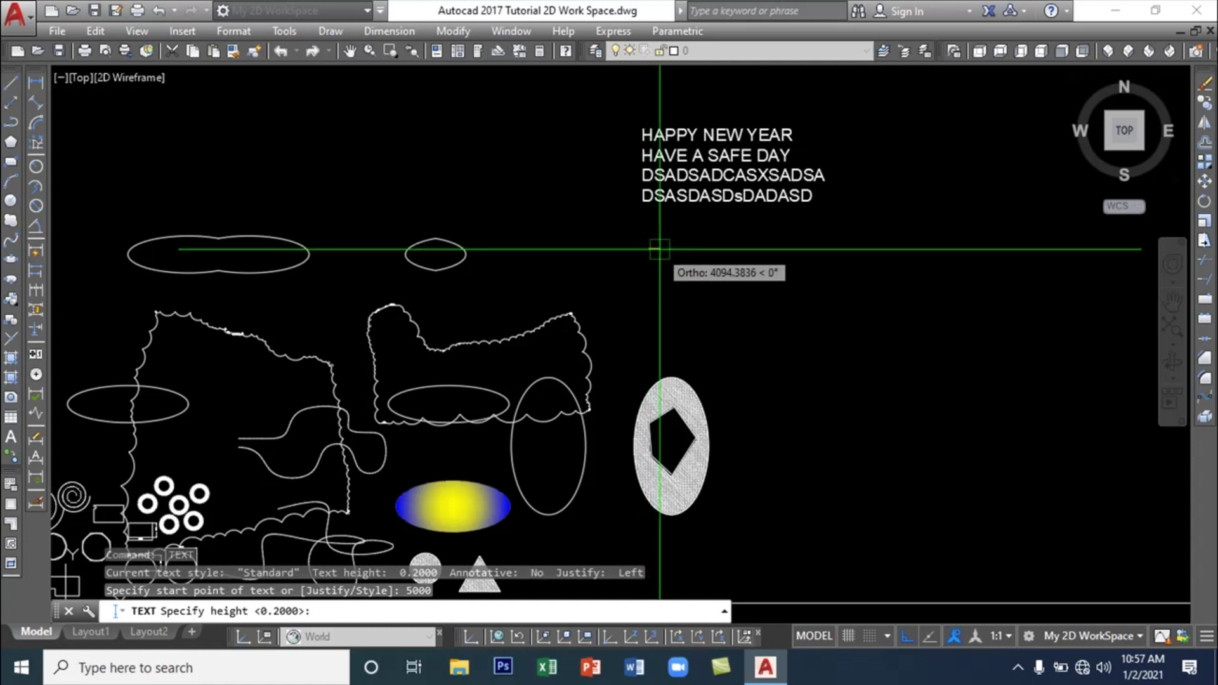
{"action": "key", "text": "Escape"}
{"action": "type", "text": "text"}
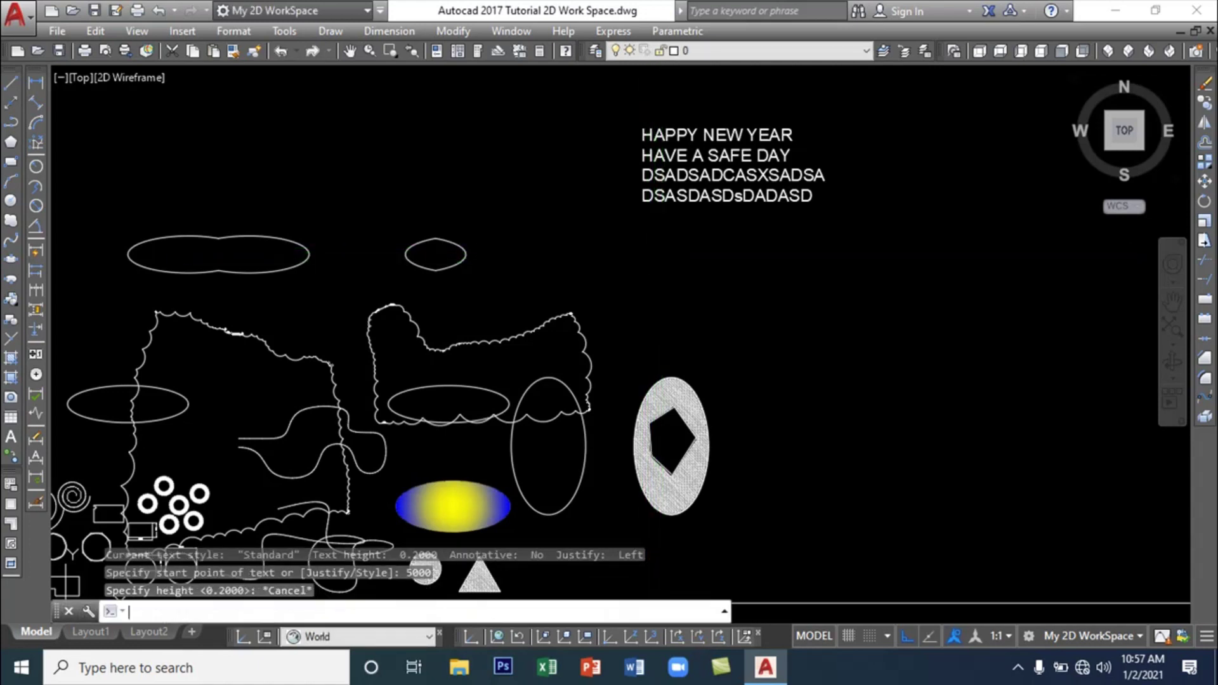
{"action": "key", "text": "Return"}
Place the new text's start point below the greeting and give it a height of 5000
{"action": "left_click", "coordinate": [662, 254]}
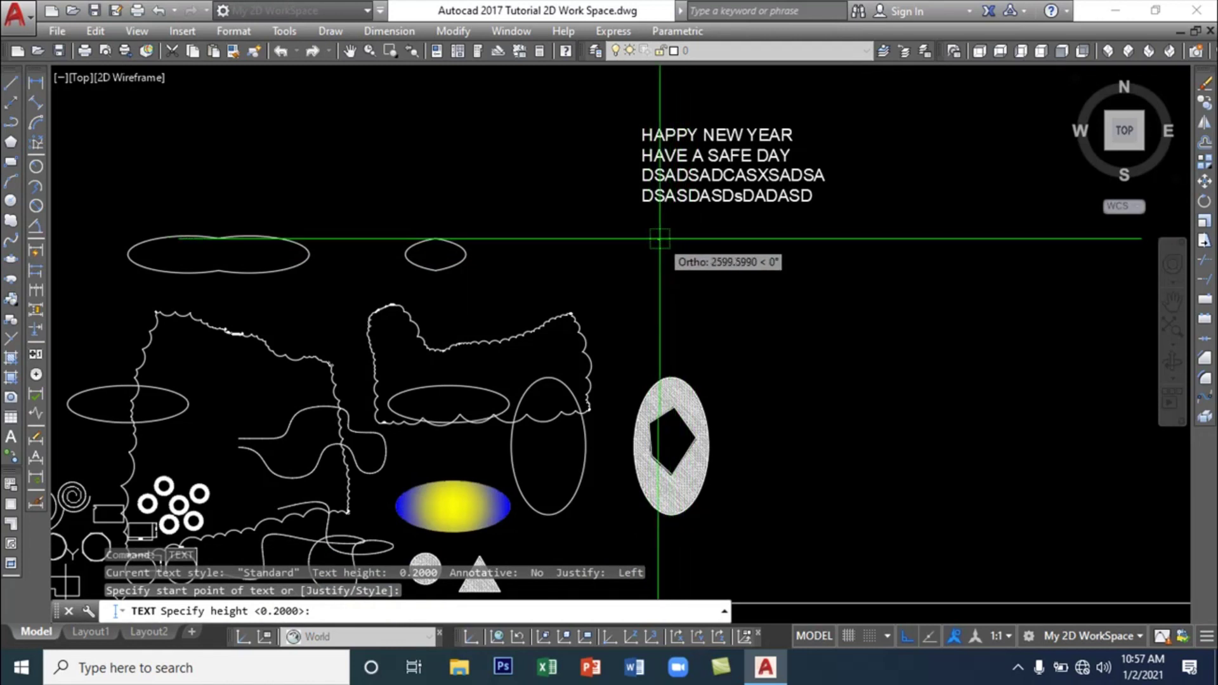
{"action": "type", "text": "5"}
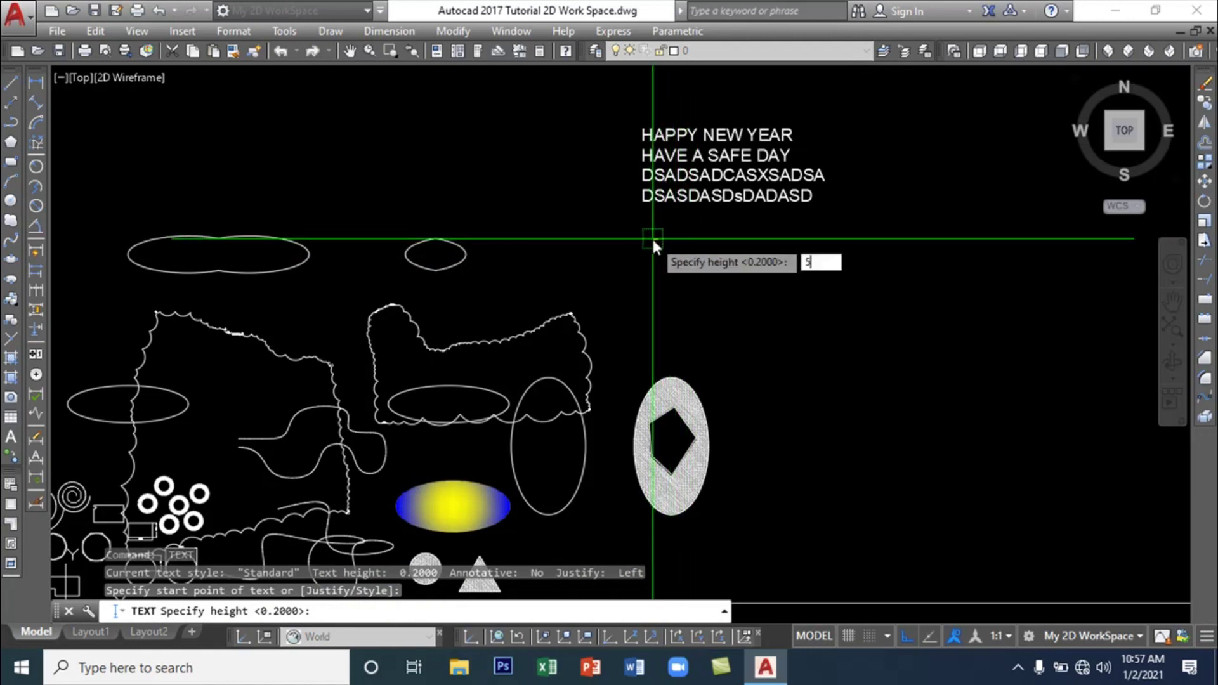
{"action": "type", "text": "0000"}
{"action": "key", "text": "BackSpace"}
{"action": "key", "text": "Return"}
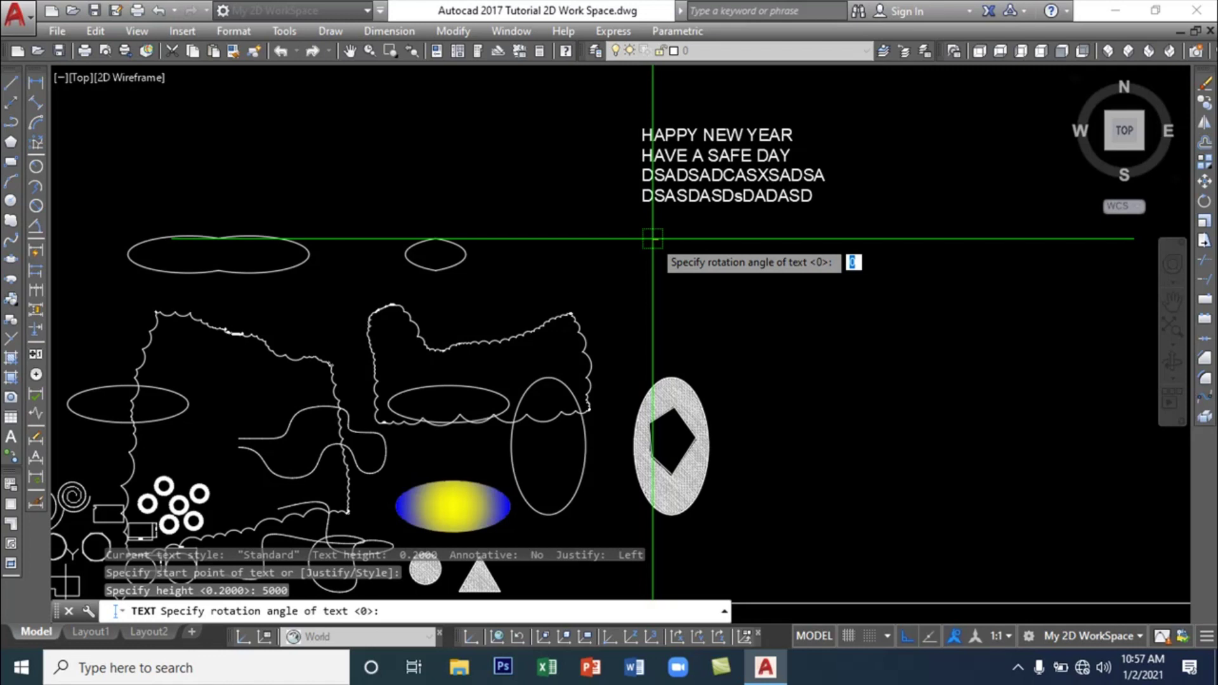
{"action": "left_click", "coordinate": [743, 233]}
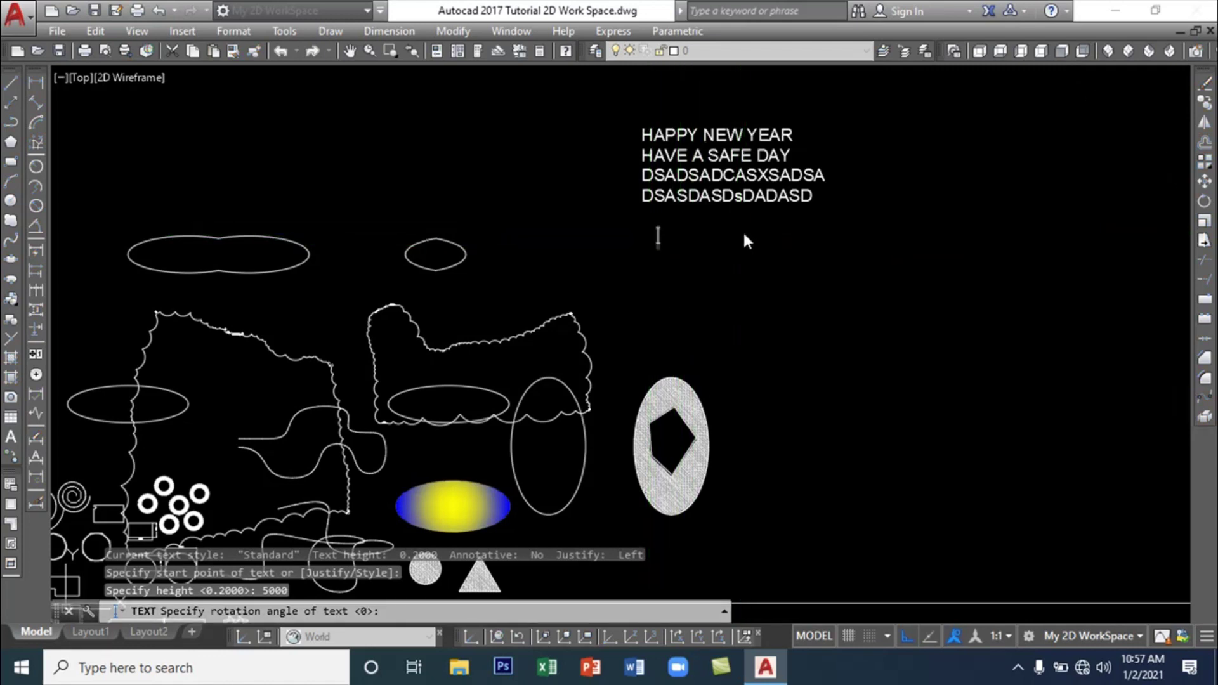
Type HAPPY NEW YEAR, HAVE A SAFE DAY, DKJSJCASCJASJCHA and CDSFASASDASDAS as four lines, then finish
{"action": "type", "text": "HAPPY "}
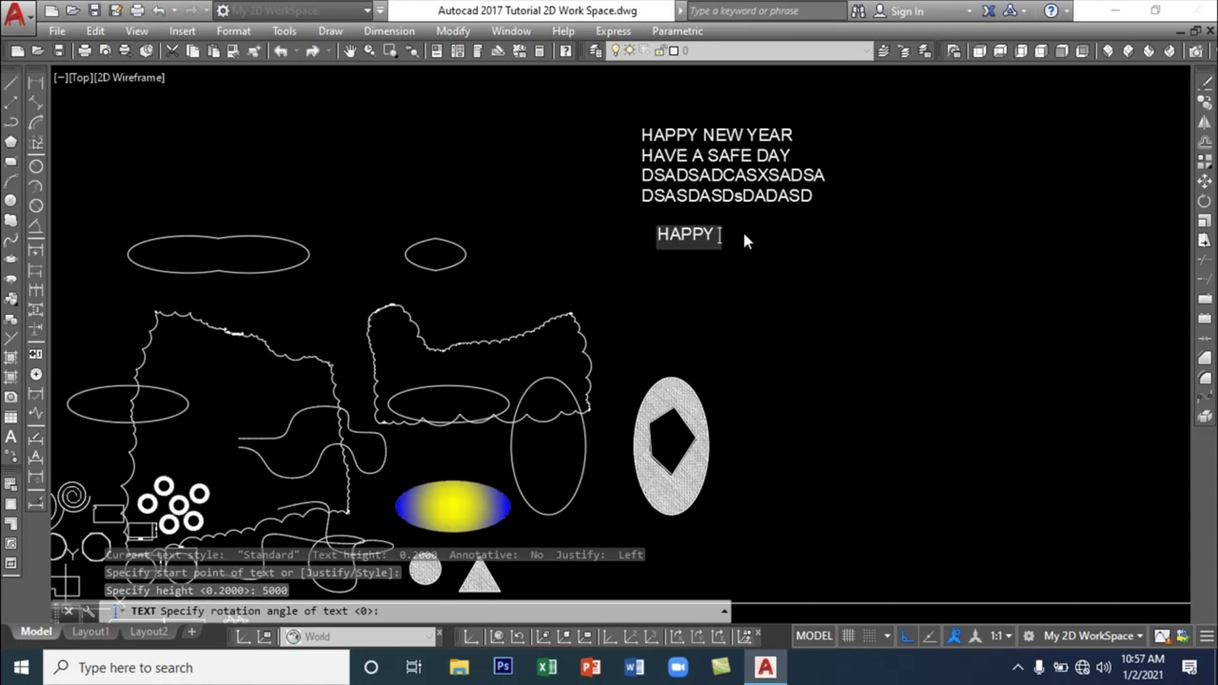
{"action": "type", "text": "NEW"}
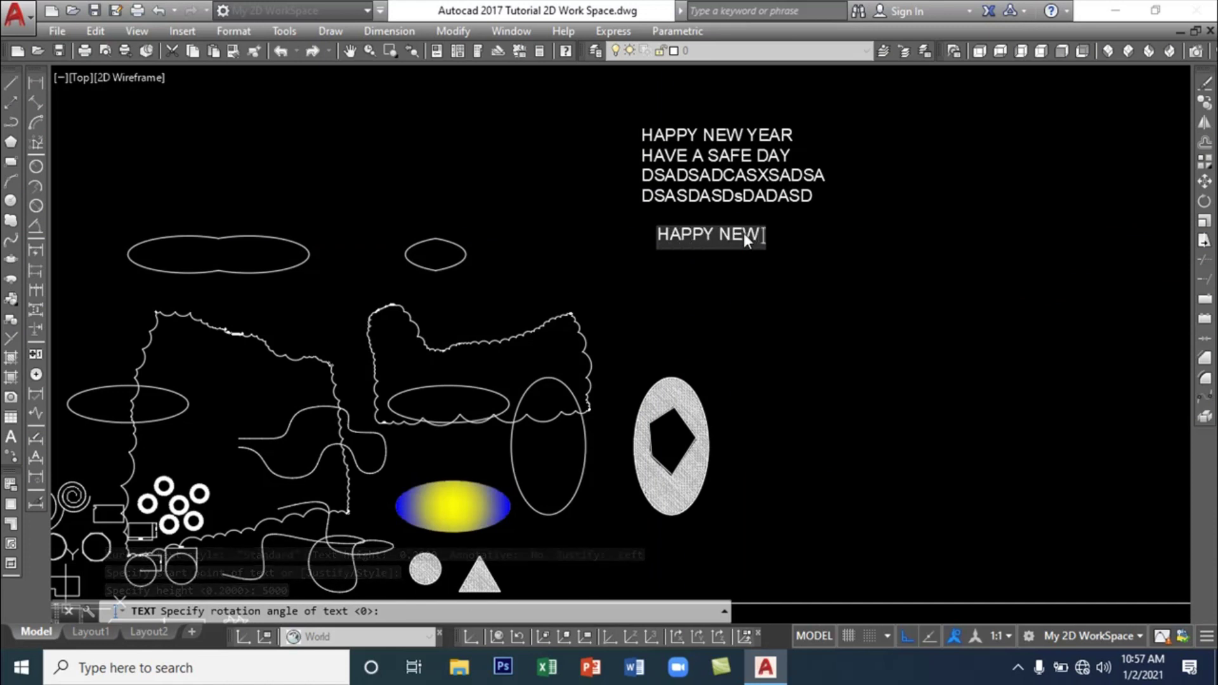
{"action": "type", "text": " YEAR"}
{"action": "key", "text": "Return"}
{"action": "type", "text": "H"}
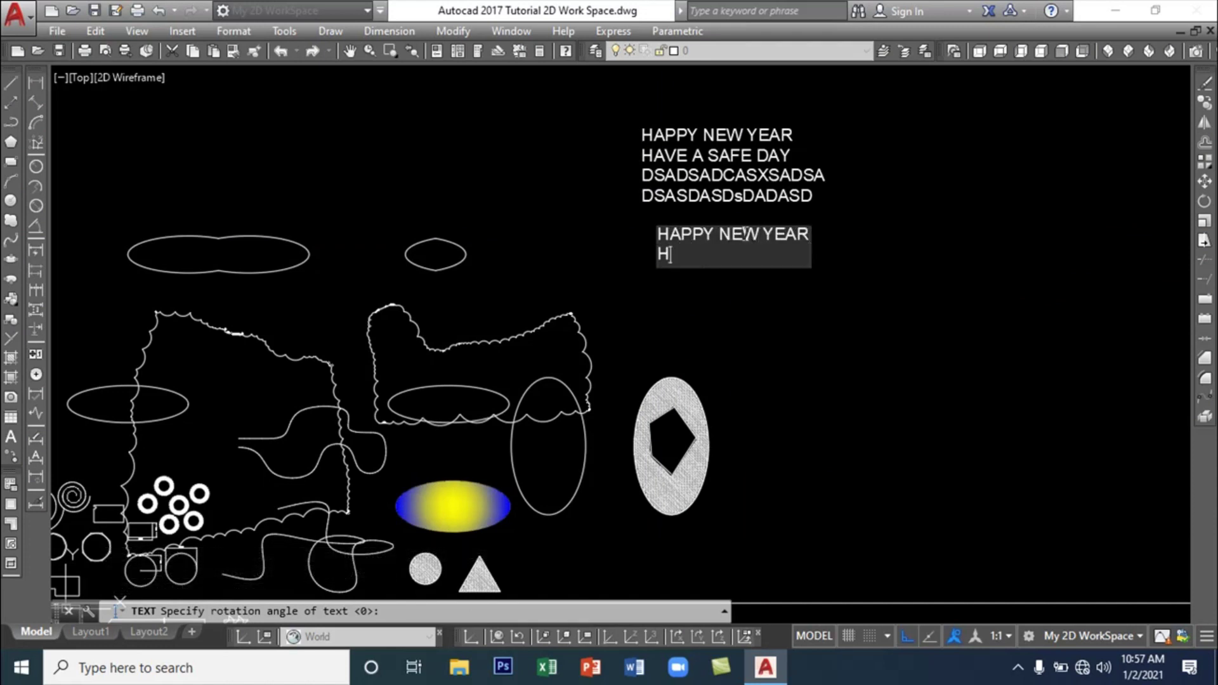
{"action": "type", "text": "AVE A SAFE DAY"}
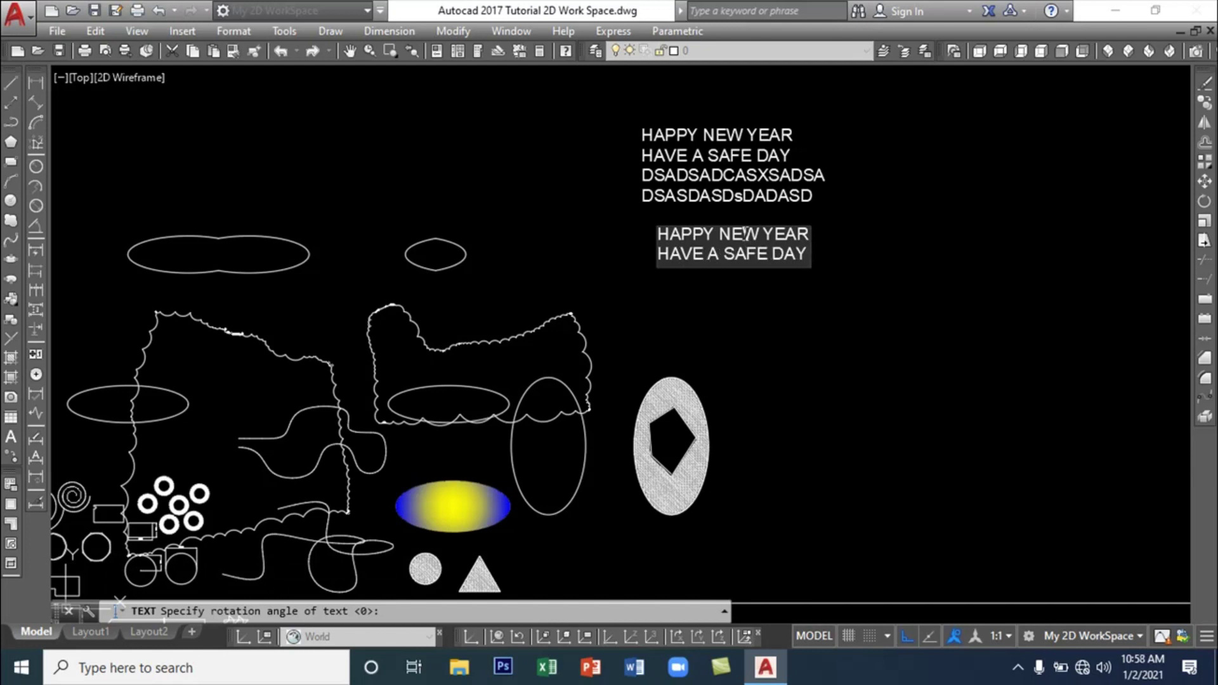
{"action": "key", "text": "Return"}
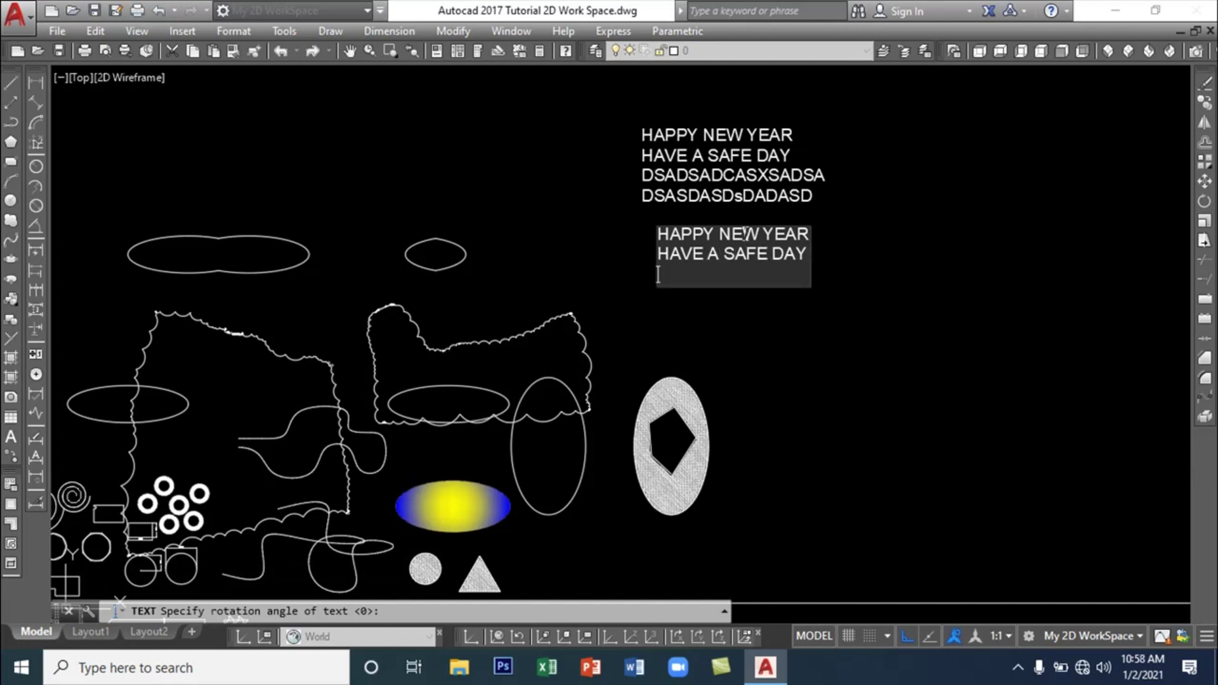
{"action": "type", "text": "DKJSJCASCJASJCHA"}
{"action": "key", "text": "Return"}
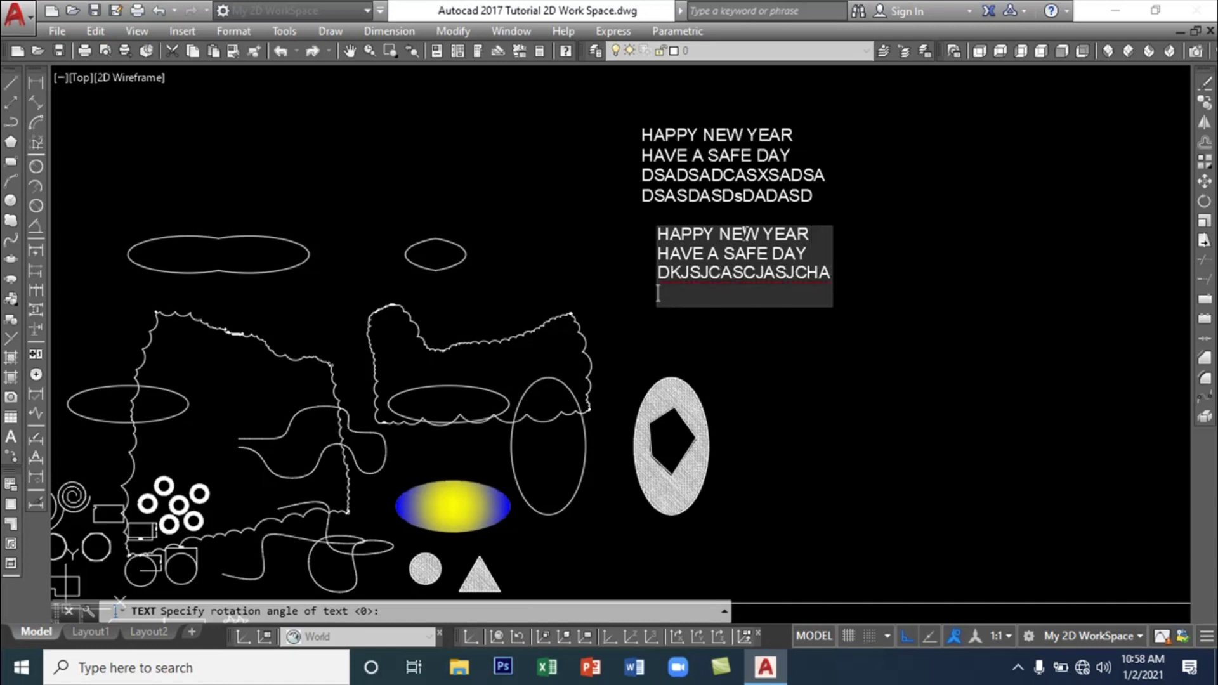
{"action": "type", "text": "CDSFASASDASDAS"}
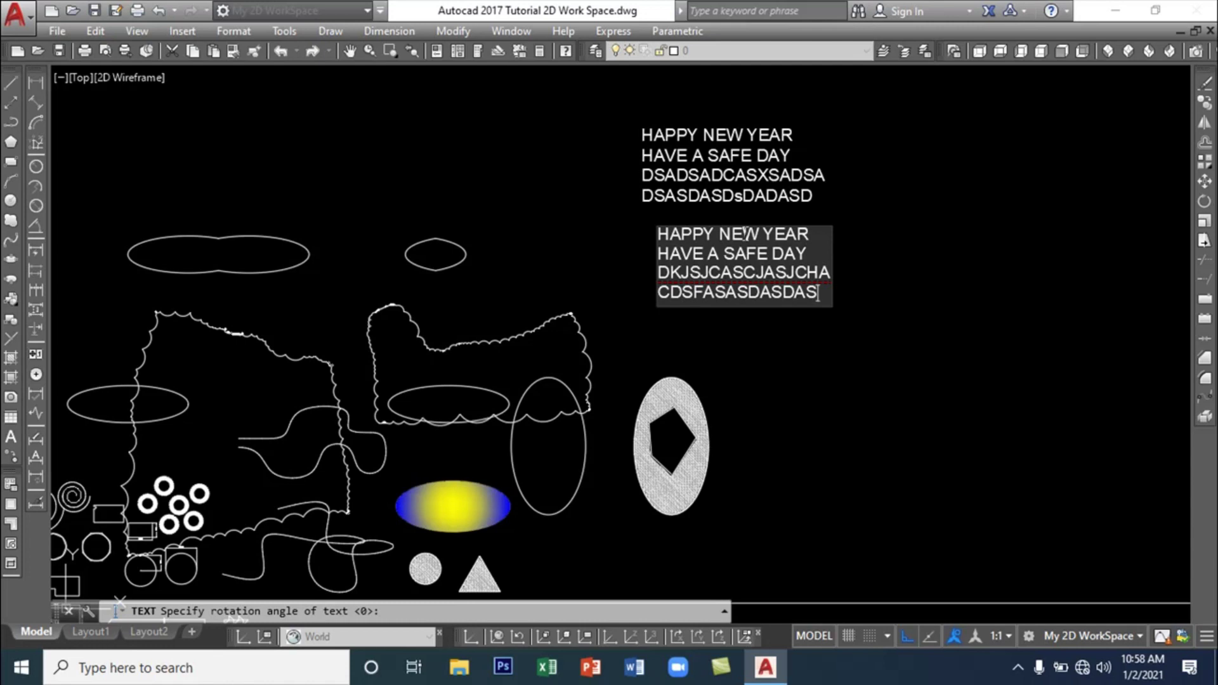
{"action": "left_click", "coordinate": [928, 260]}
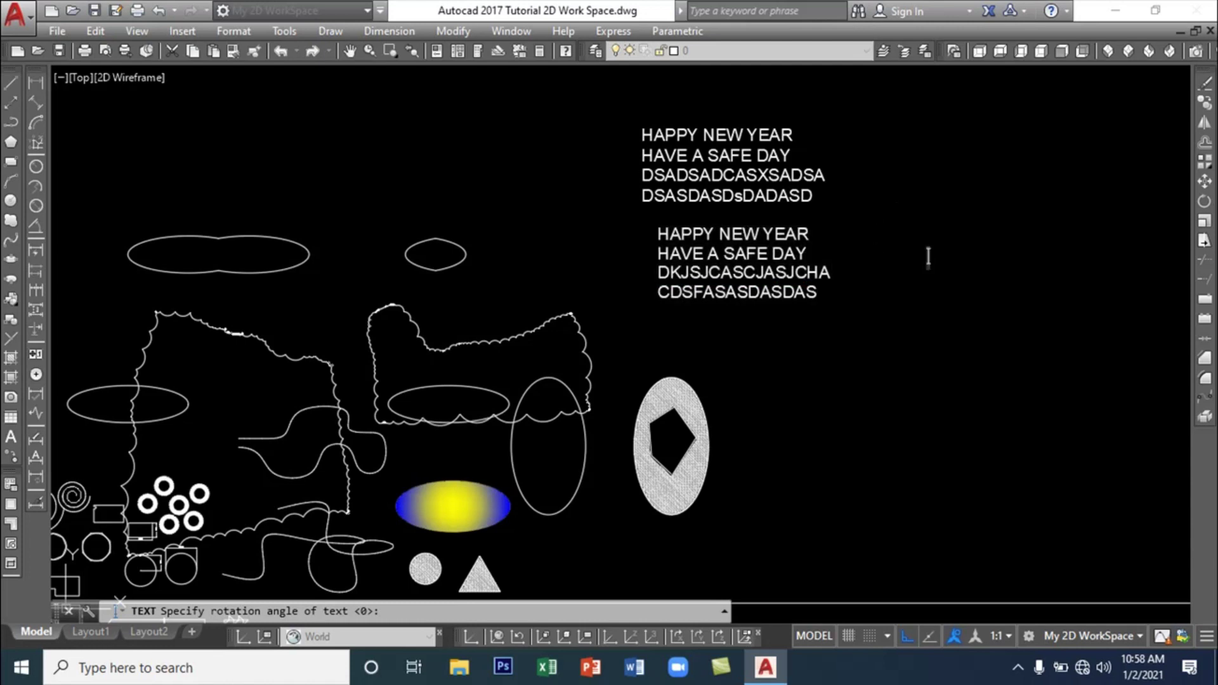
{"action": "key", "text": "Escape"}
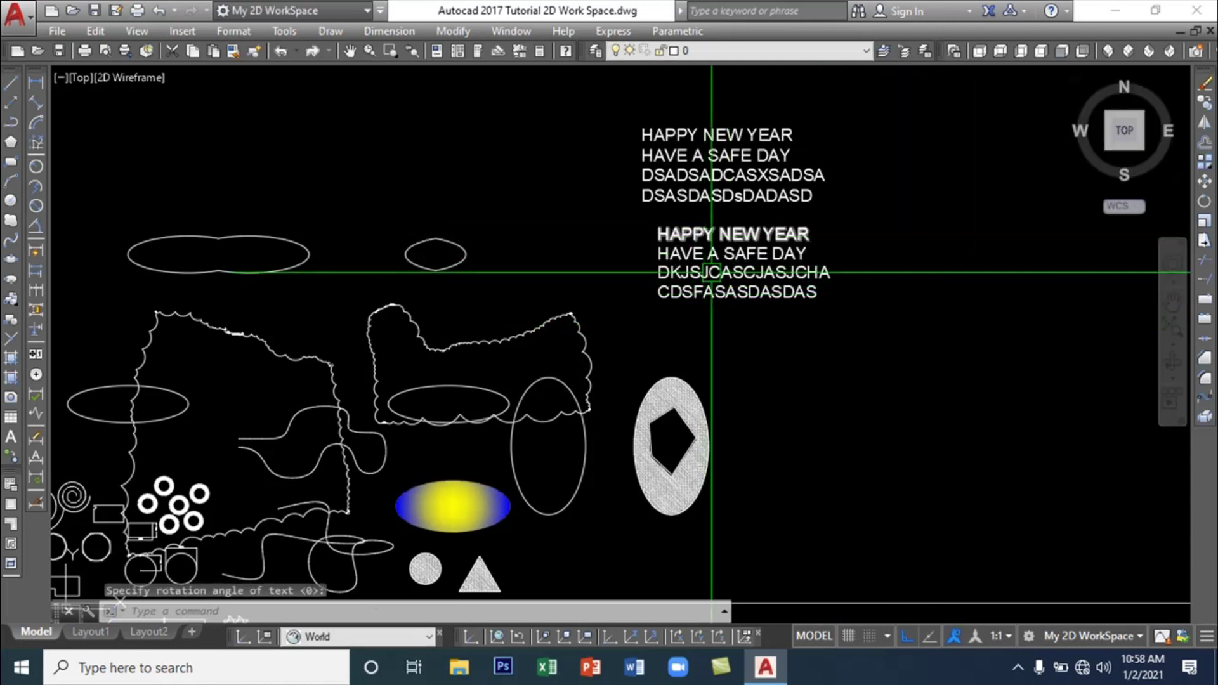
Nudge the top four-line text block up-right, then bring it back down-left
{"action": "left_click", "coordinate": [721, 147]}
{"action": "left_click_drag", "start_coordinate": [721, 147], "coordinate": [793, 146]}
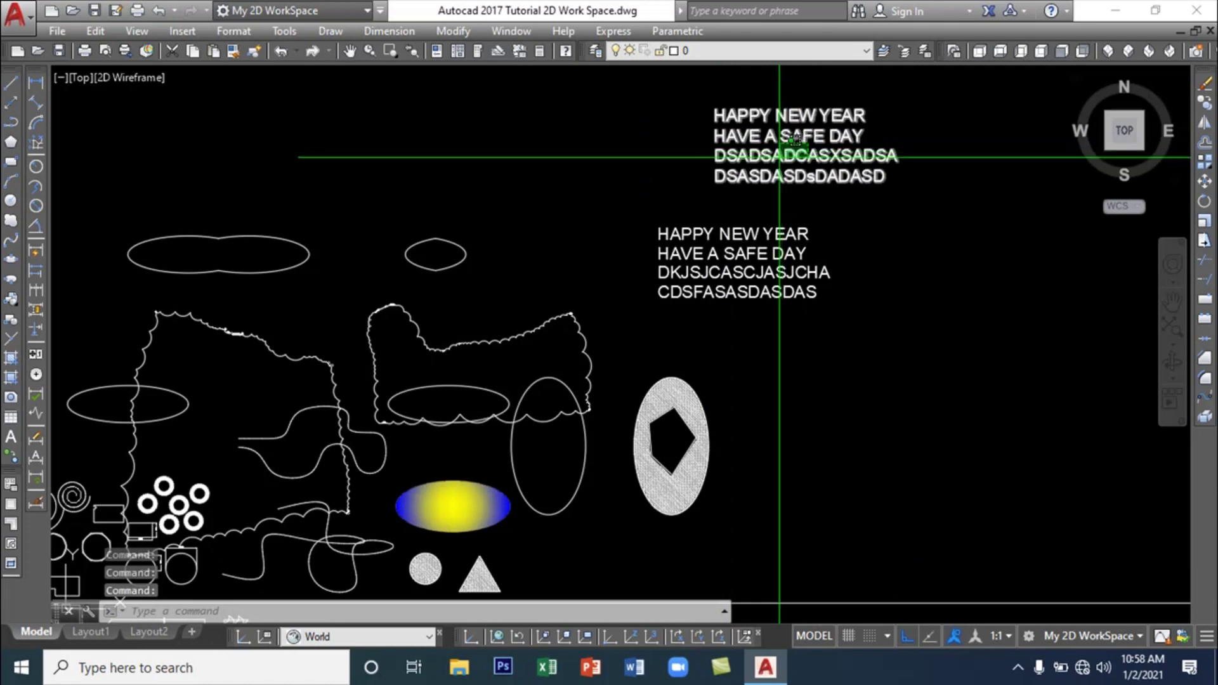
{"action": "left_click", "coordinate": [791, 146]}
{"action": "left_click_drag", "start_coordinate": [790, 146], "coordinate": [754, 157]}
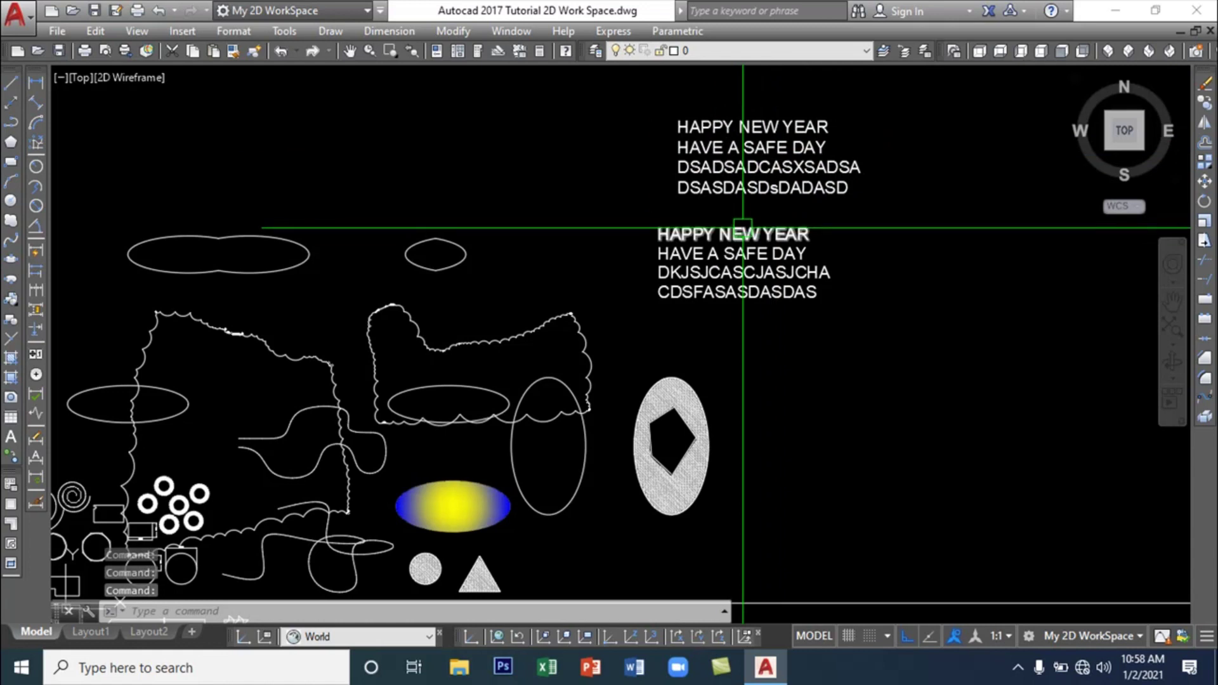
Grip-drag HAPPY NEW YEAR, HAVE A SAFE DAY, DKJSJCASCJASJCHA and CDSFASASDASDAS to new positions
{"action": "left_click", "coordinate": [746, 231]}
{"action": "left_click_drag", "start_coordinate": [755, 234], "coordinate": [942, 222]}
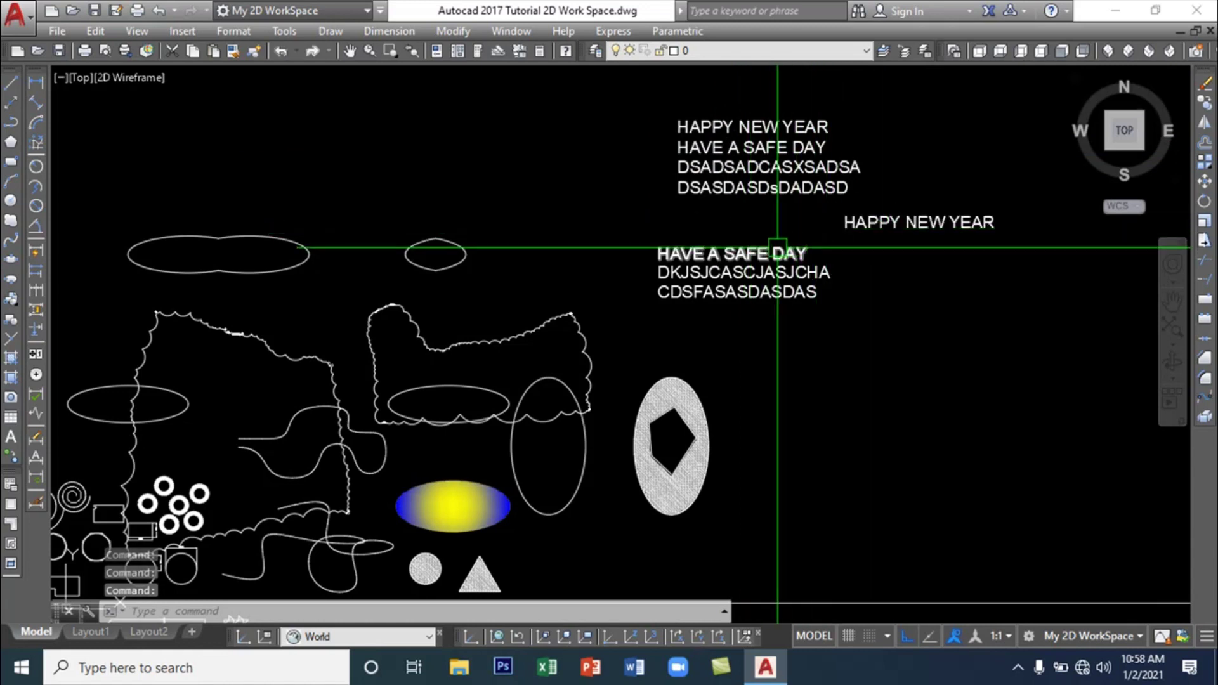
{"action": "left_click", "coordinate": [741, 254]}
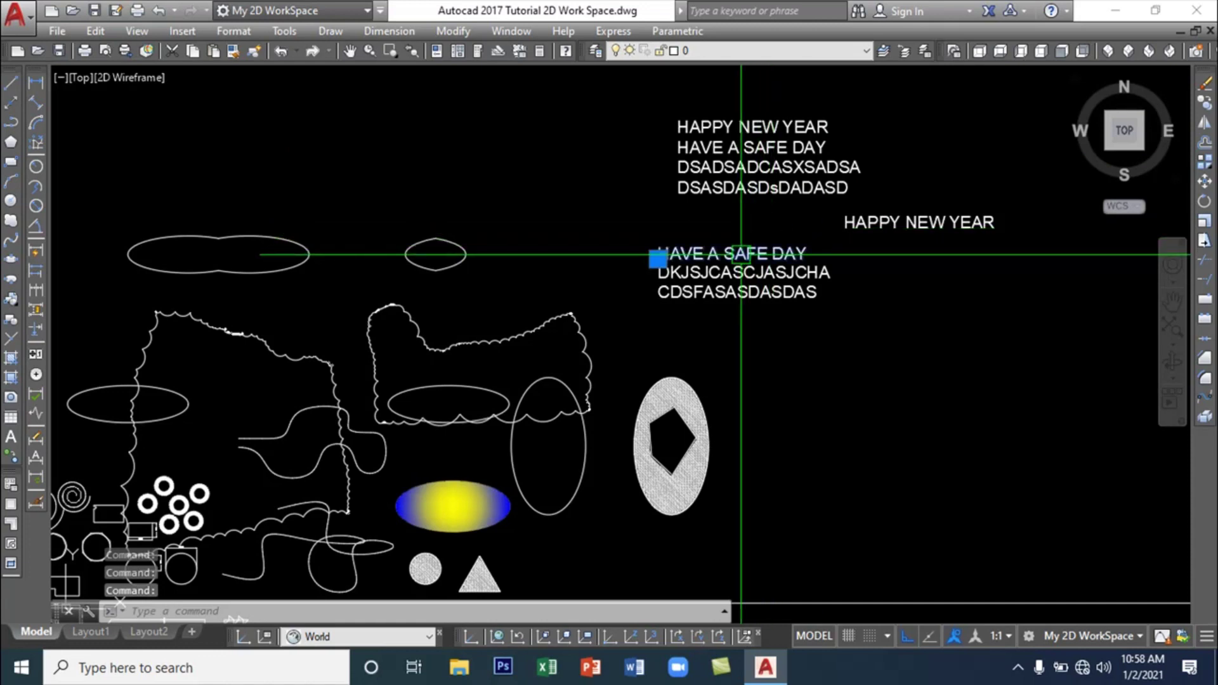
{"action": "left_click_drag", "start_coordinate": [741, 255], "coordinate": [703, 231]}
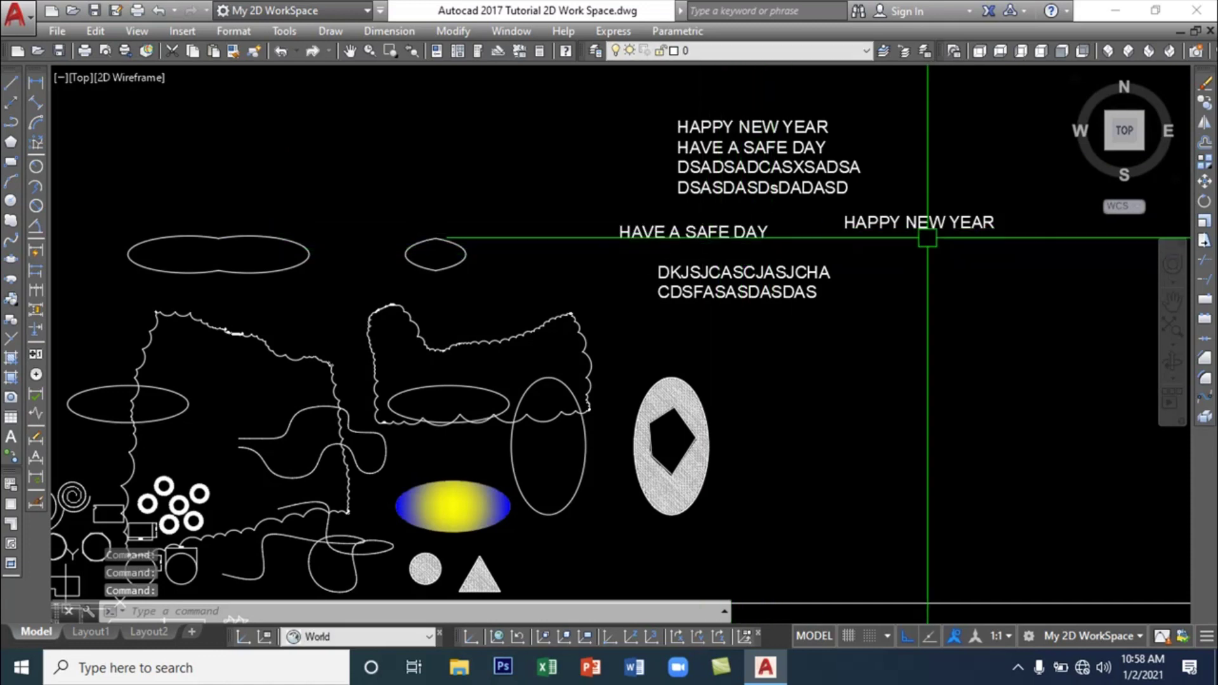
{"action": "left_click", "coordinate": [791, 271]}
{"action": "left_click_drag", "start_coordinate": [790, 271], "coordinate": [820, 253]}
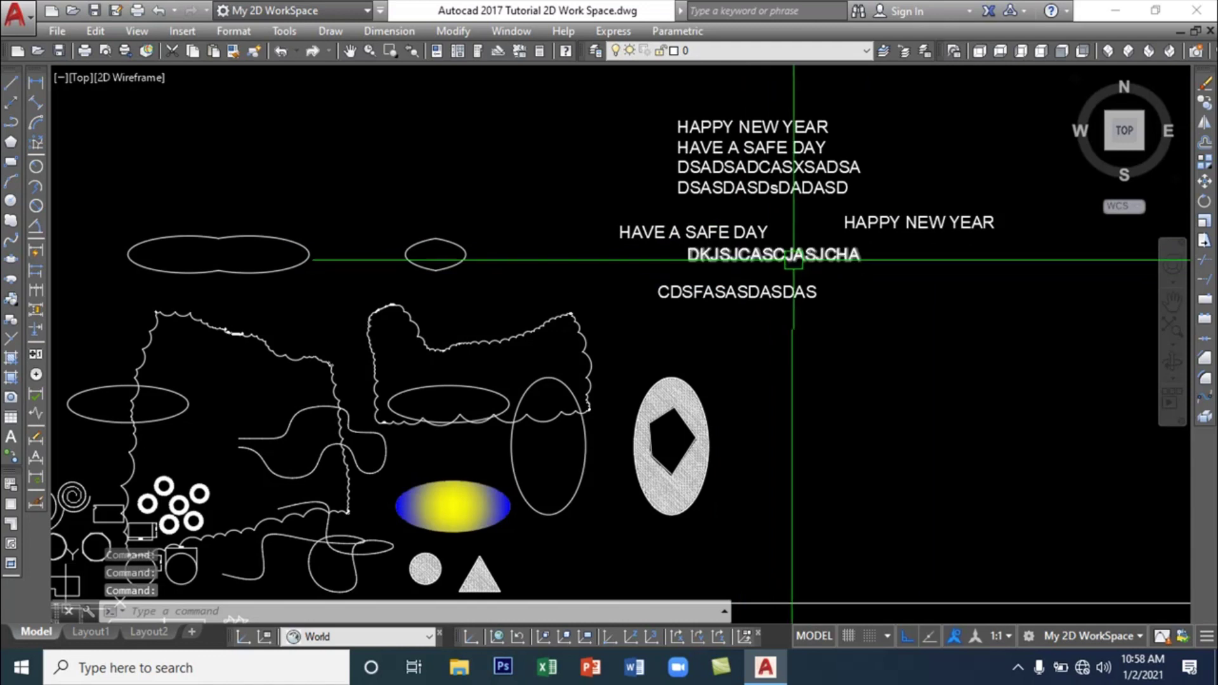
{"action": "left_click", "coordinate": [737, 293]}
{"action": "left_click_drag", "start_coordinate": [736, 294], "coordinate": [762, 302]}
Restack HAVE A SAFE DAY above HAPPY NEW YEAR and shift the top block left
{"action": "left_click", "coordinate": [812, 255]}
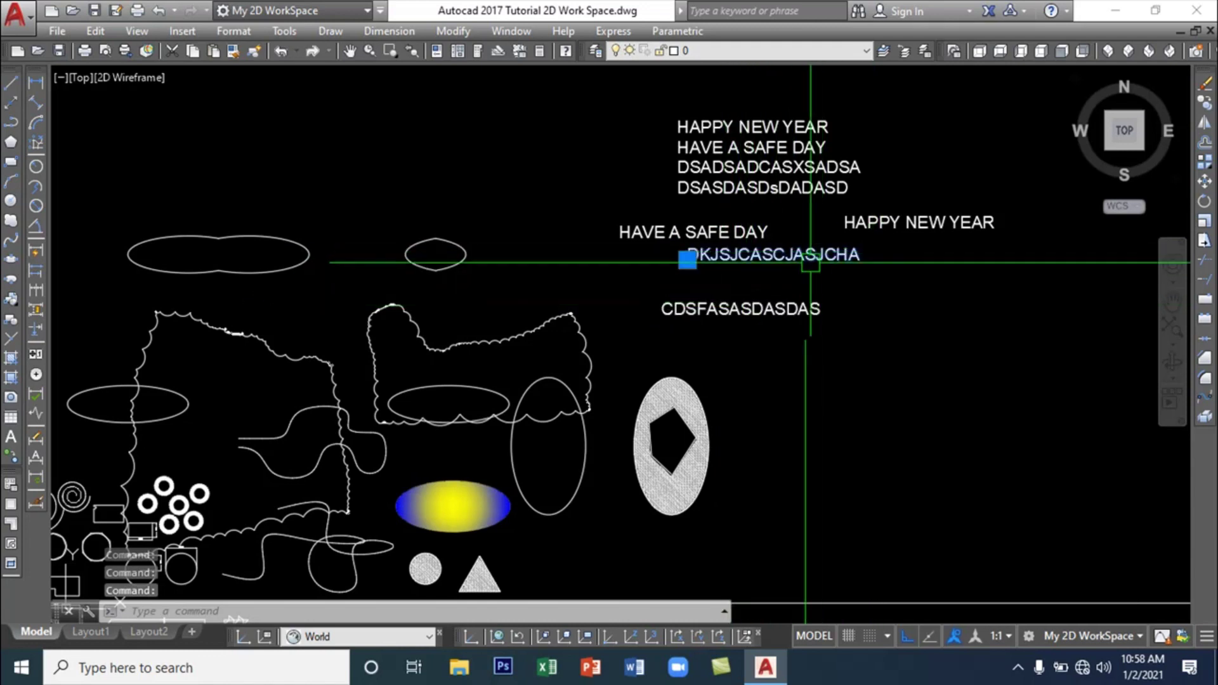
{"action": "left_click_drag", "start_coordinate": [813, 257], "coordinate": [784, 285]}
{"action": "left_click", "coordinate": [913, 223]}
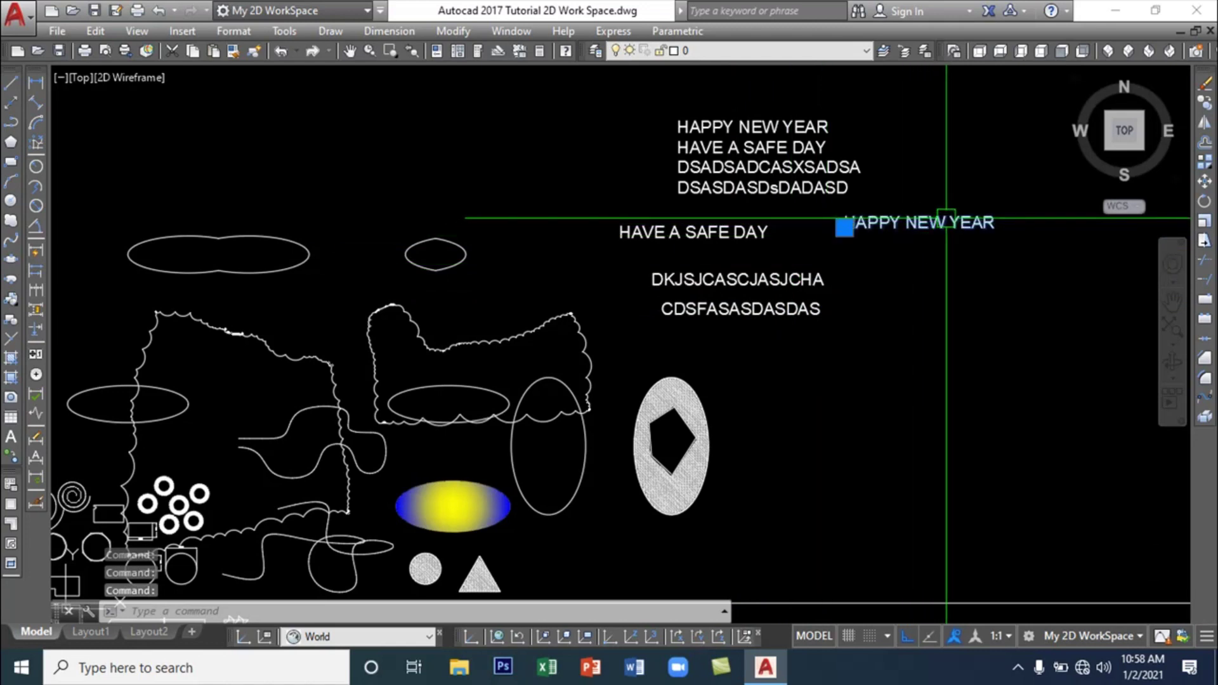
{"action": "left_click_drag", "start_coordinate": [926, 224], "coordinate": [752, 234]}
{"action": "left_click", "coordinate": [722, 233]}
{"action": "left_click", "coordinate": [753, 234]}
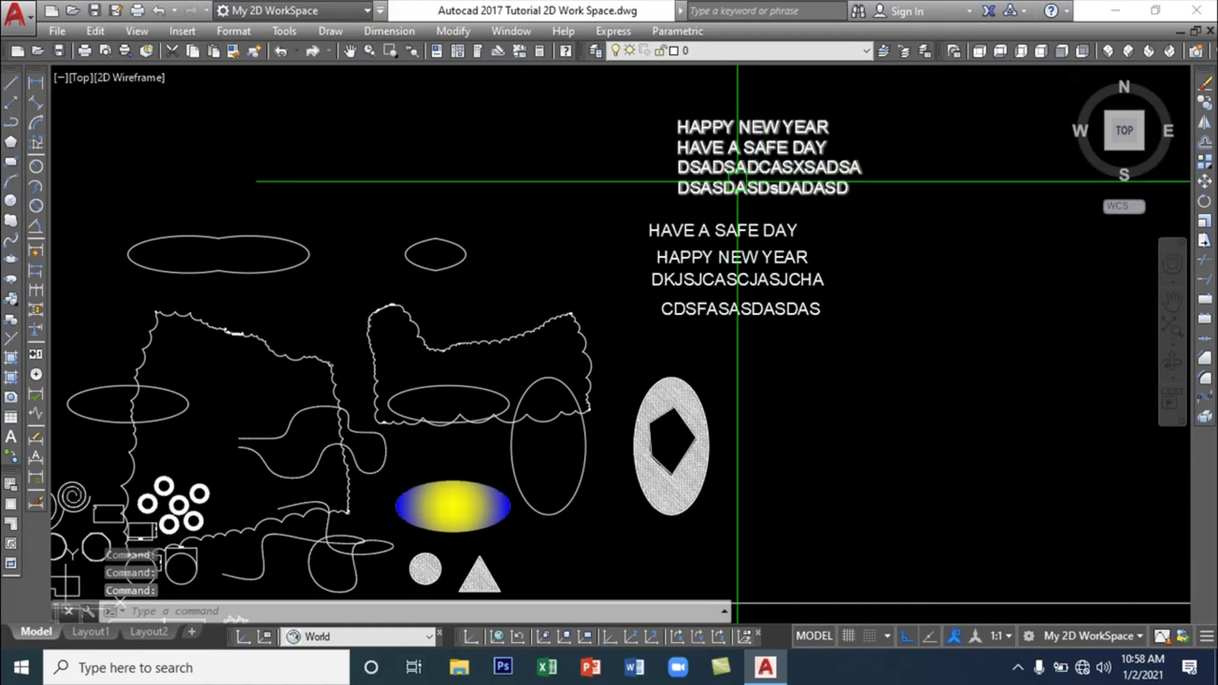
{"action": "left_click", "coordinate": [772, 169]}
{"action": "left_click_drag", "start_coordinate": [772, 168], "coordinate": [724, 168]}
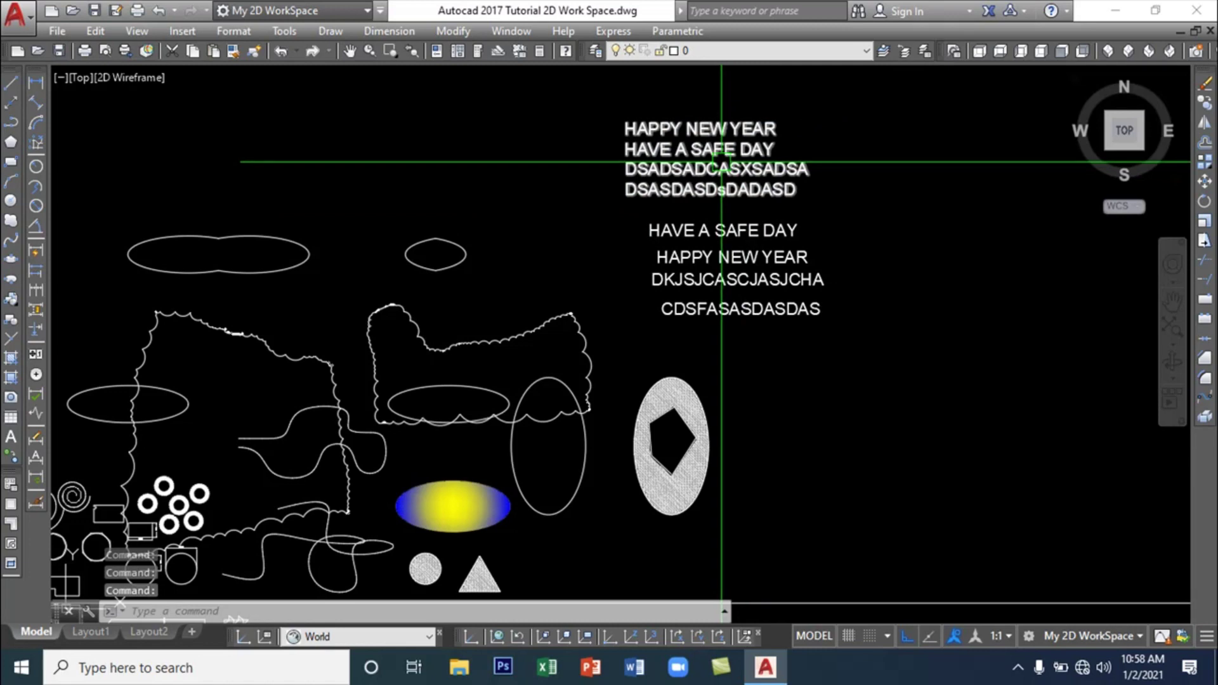
Scale the top four-line text block by 0.5 from its left end
{"action": "left_click", "coordinate": [712, 168]}
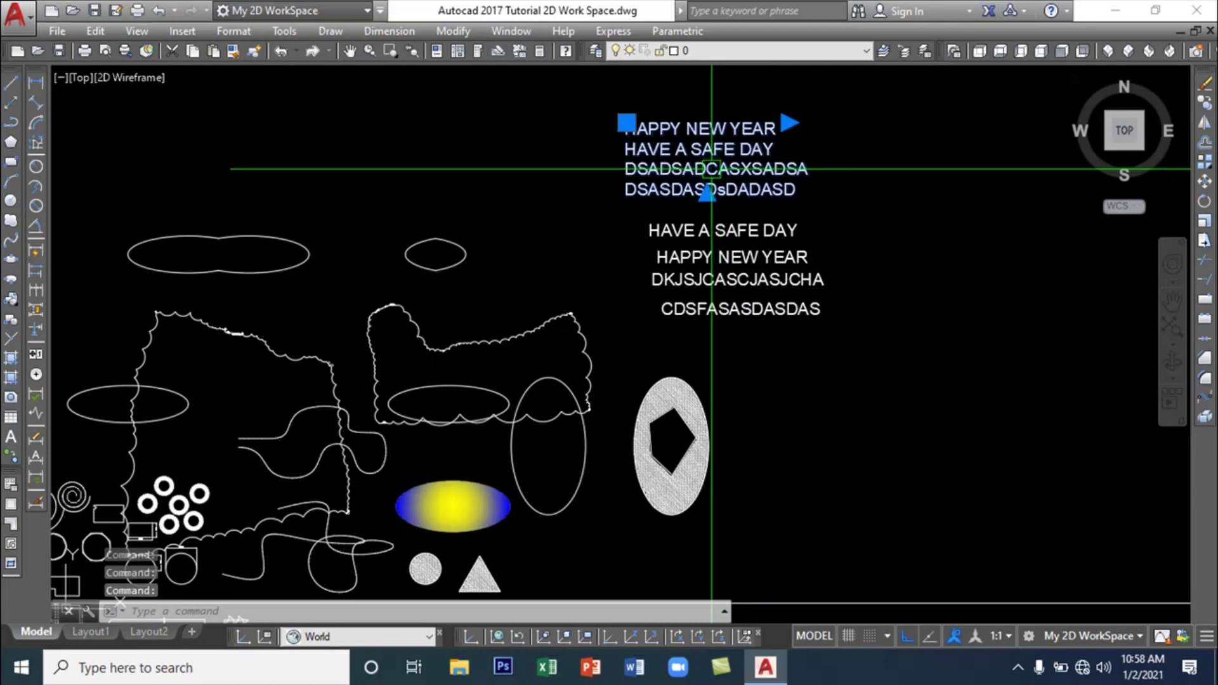
{"action": "type", "text": "SC"}
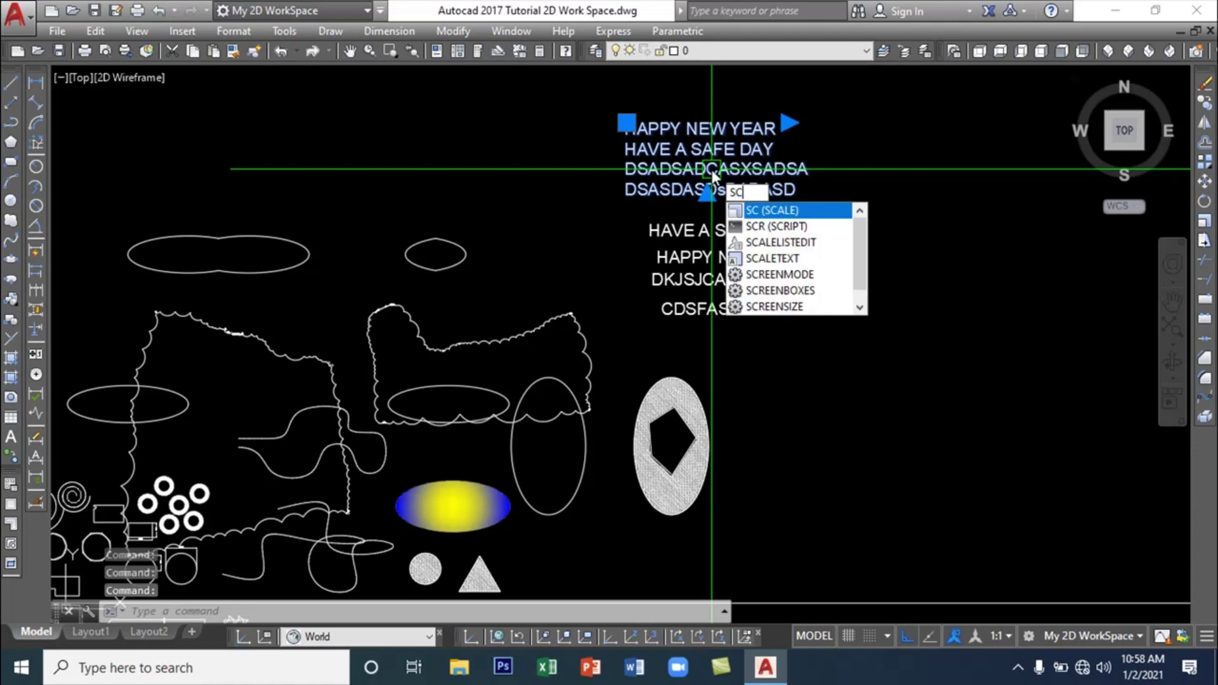
{"action": "key", "text": "Return"}
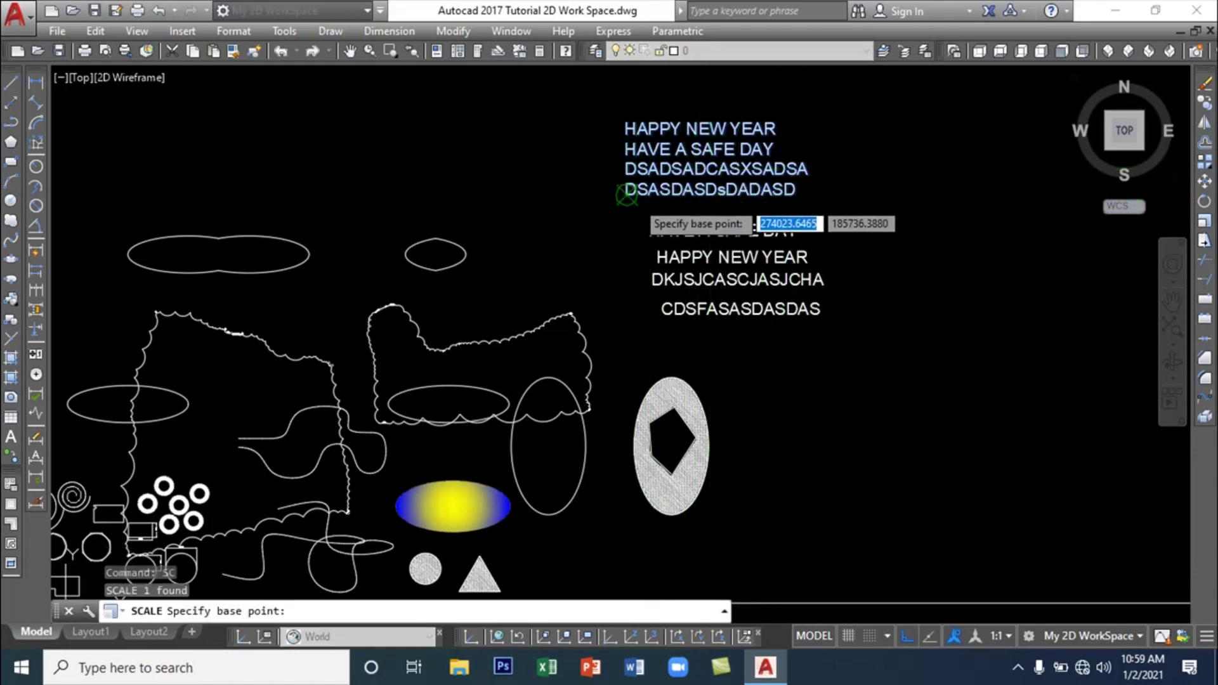
{"action": "left_click", "coordinate": [627, 195]}
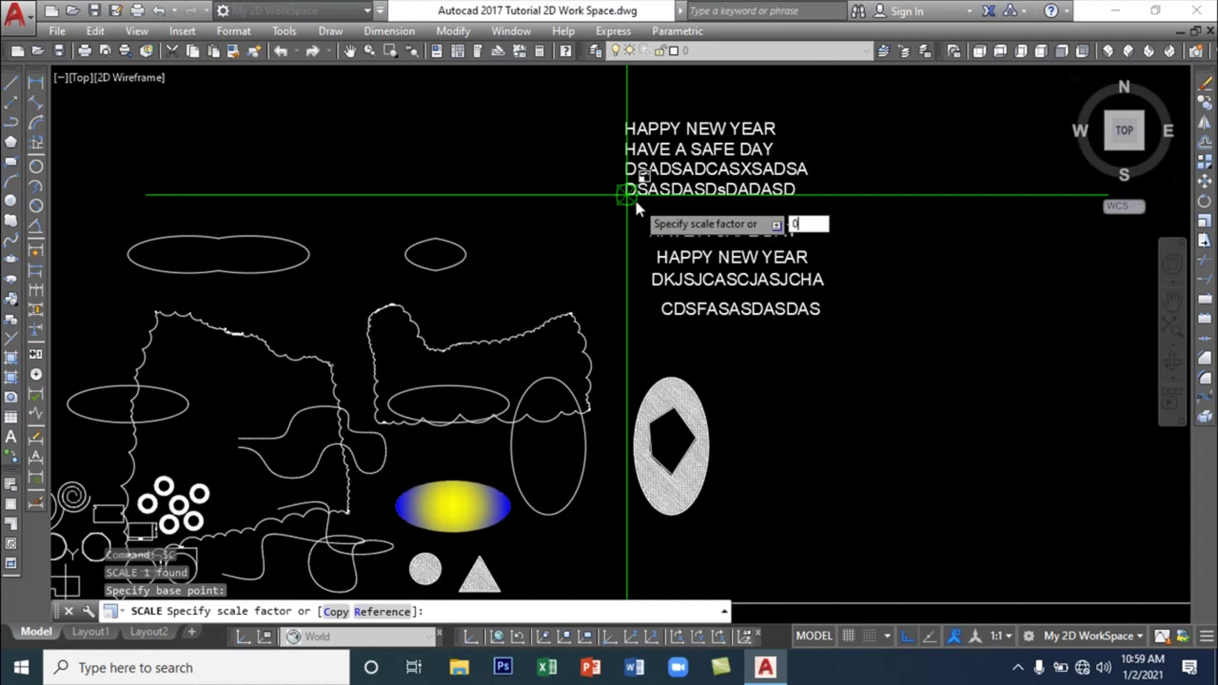
{"action": "type", "text": "0.5"}
{"action": "key", "text": "Return"}
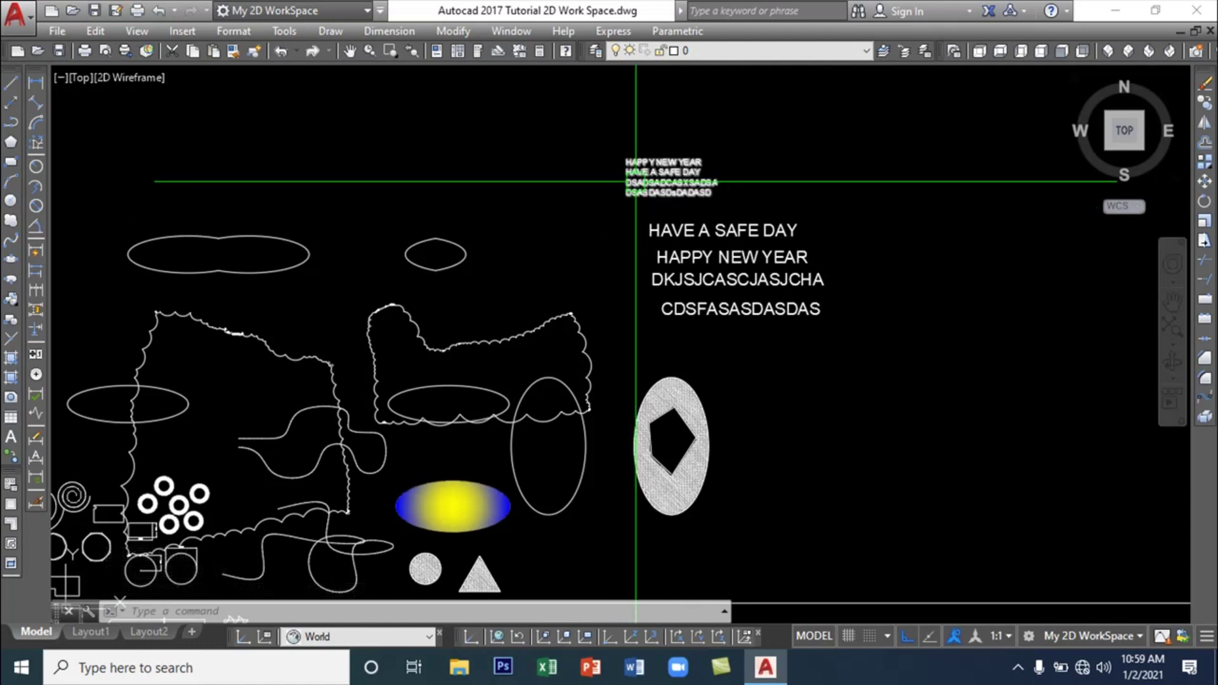
Attempt to rescale the shrunken text block using a value of 1.5
{"action": "left_click", "coordinate": [636, 182]}
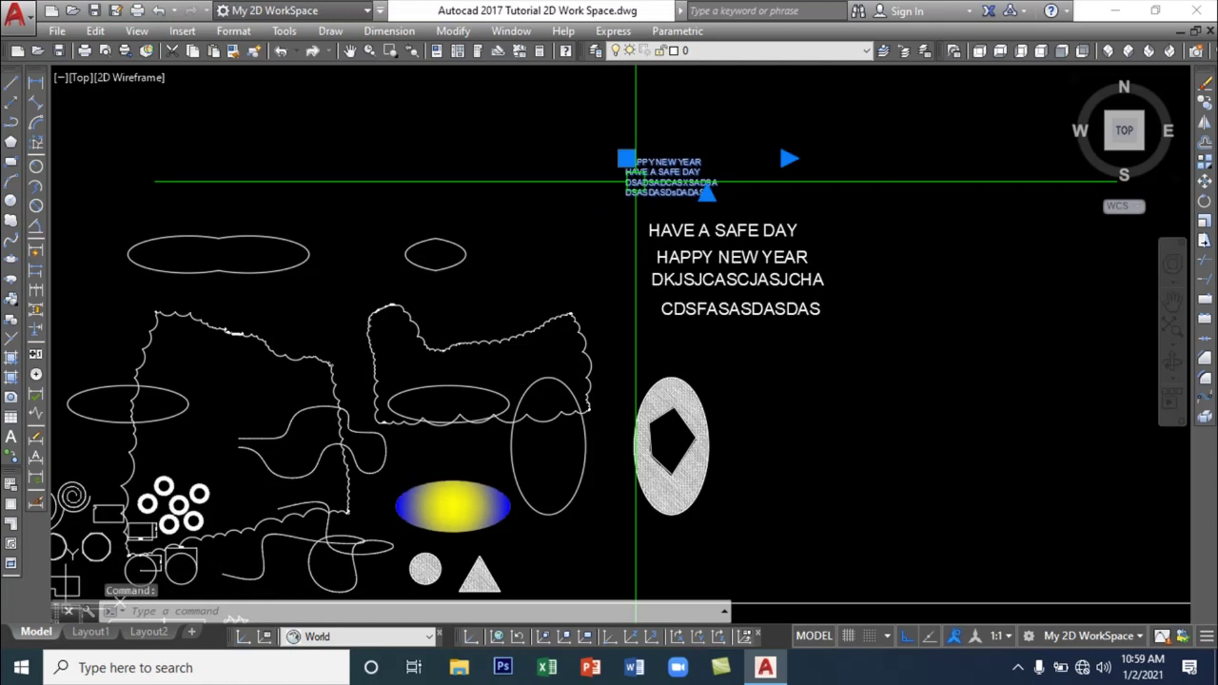
{"action": "type", "text": "sc"}
{"action": "key", "text": "Return"}
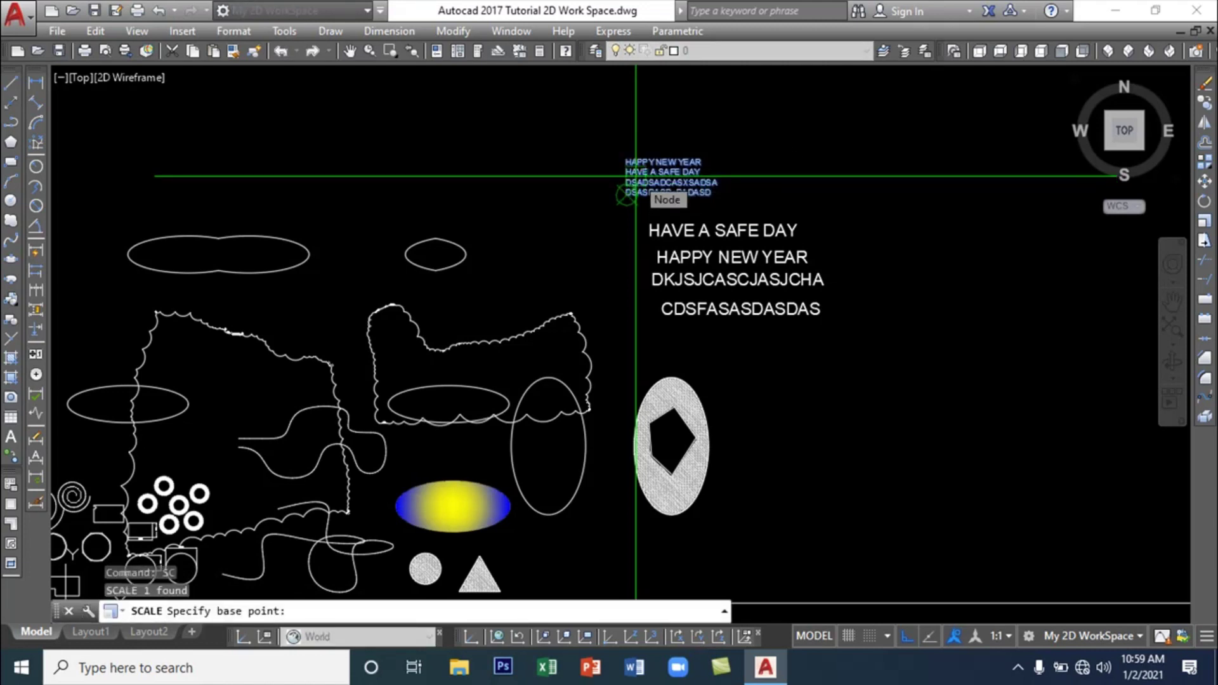
{"action": "type", "text": "1.5"}
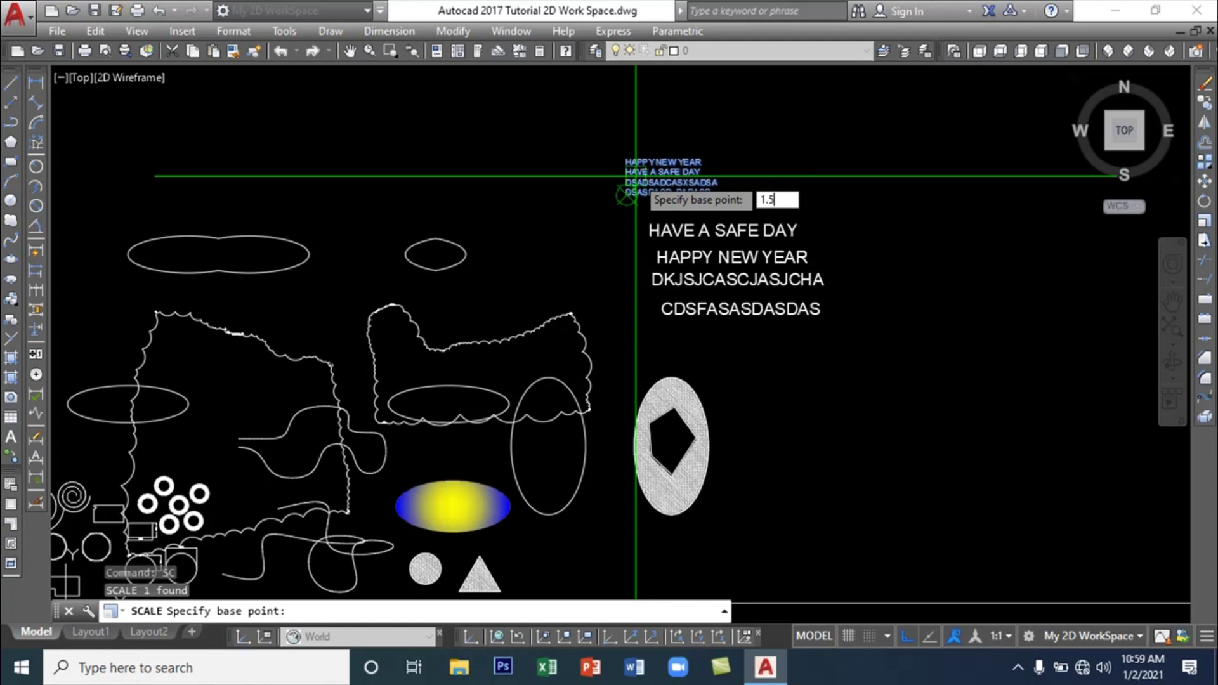
{"action": "key", "text": "Return"}
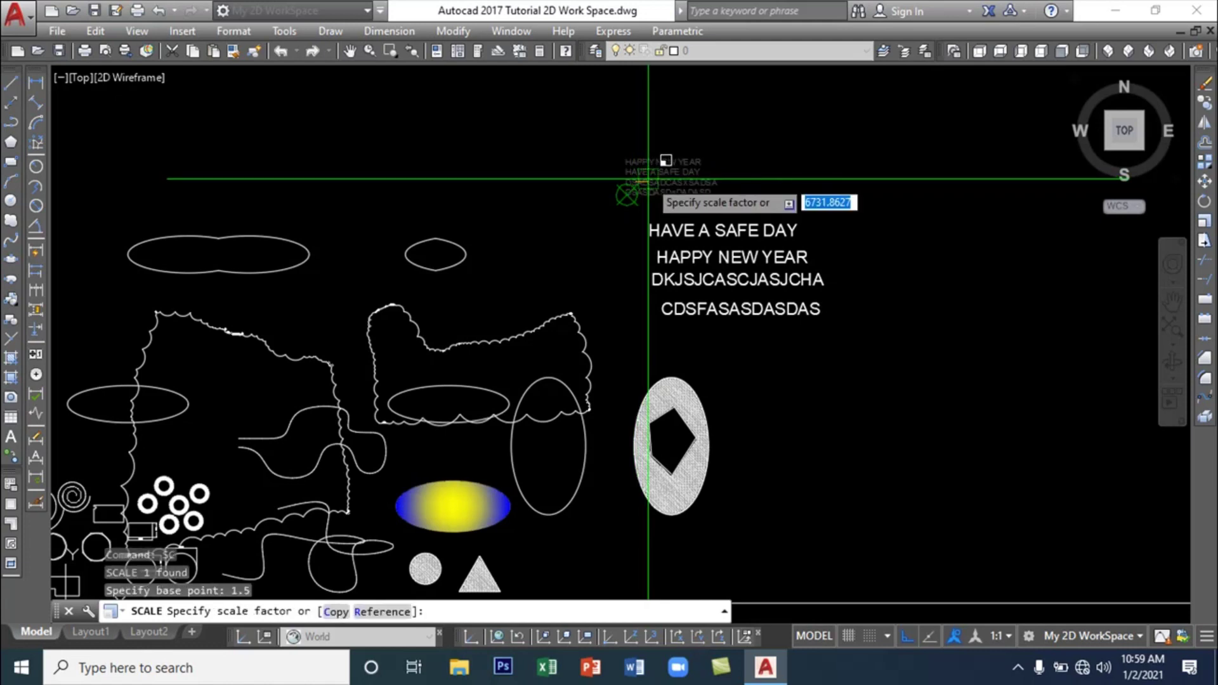
{"action": "left_click", "coordinate": [648, 181]}
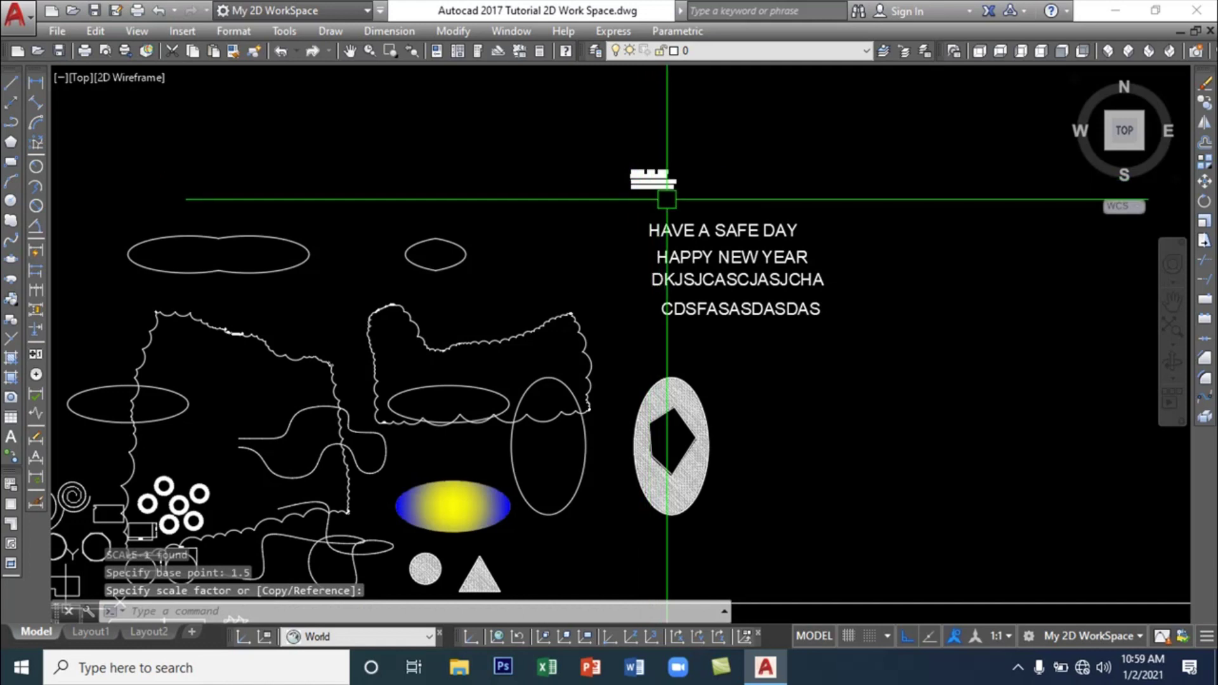
Undo that last scaling and restart the SC command
{"action": "key", "text": "ctrl+z"}
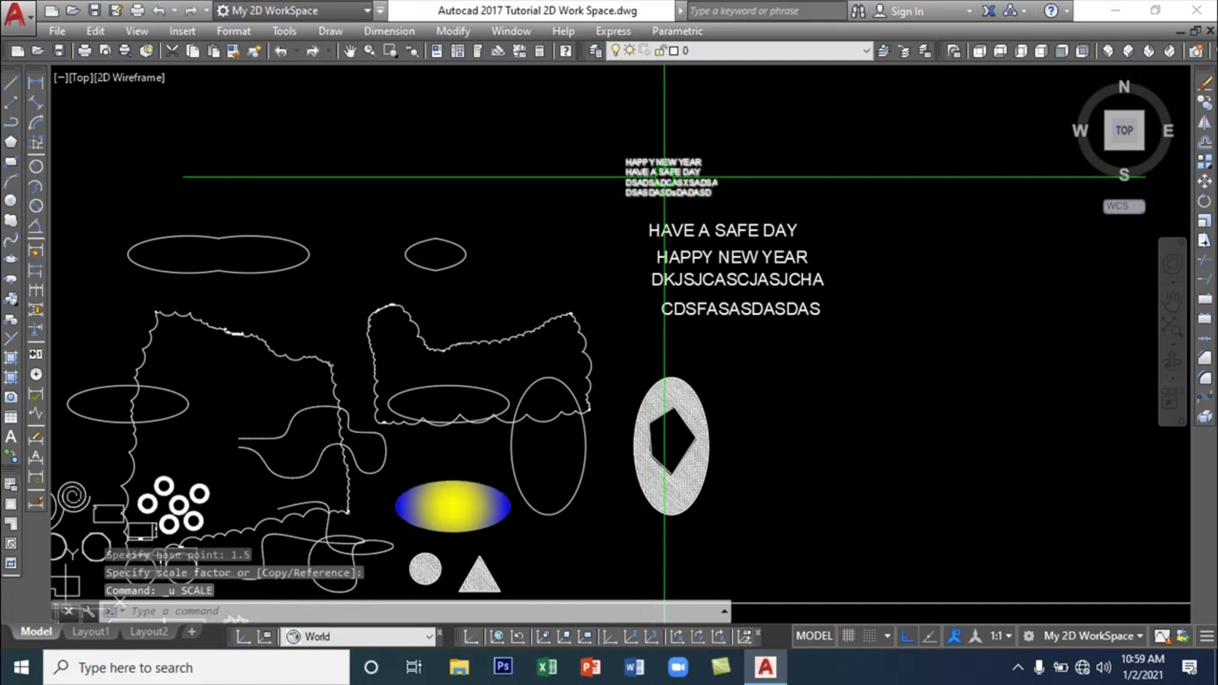
{"action": "type", "text": "sc"}
{"action": "key", "text": "Return"}
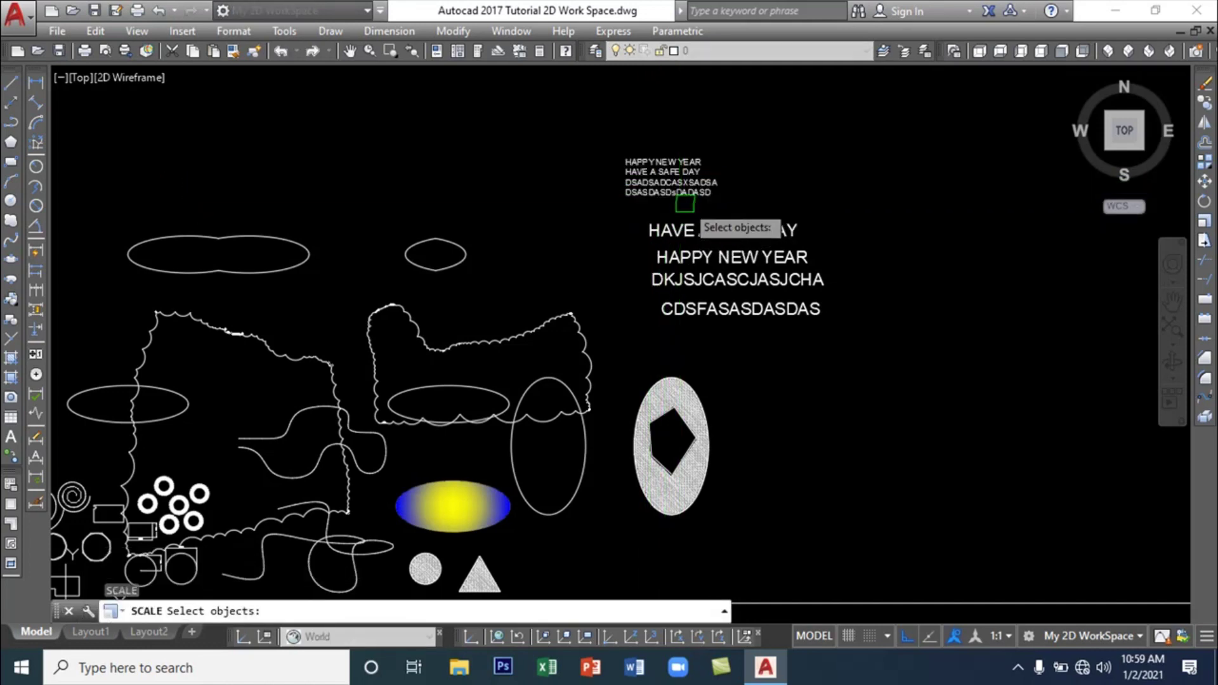
Scale the small four-line text block by 1.5 from its base point
{"action": "left_click", "coordinate": [674, 184]}
{"action": "key", "text": "Return"}
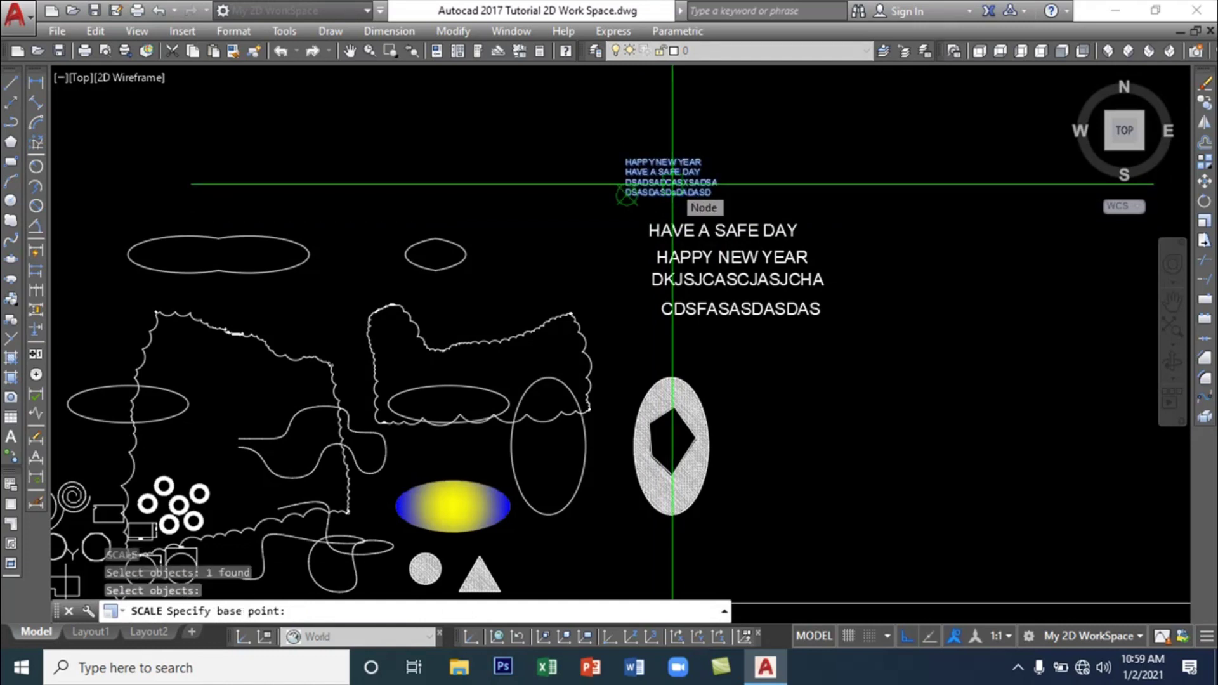
{"action": "left_click", "coordinate": [627, 194]}
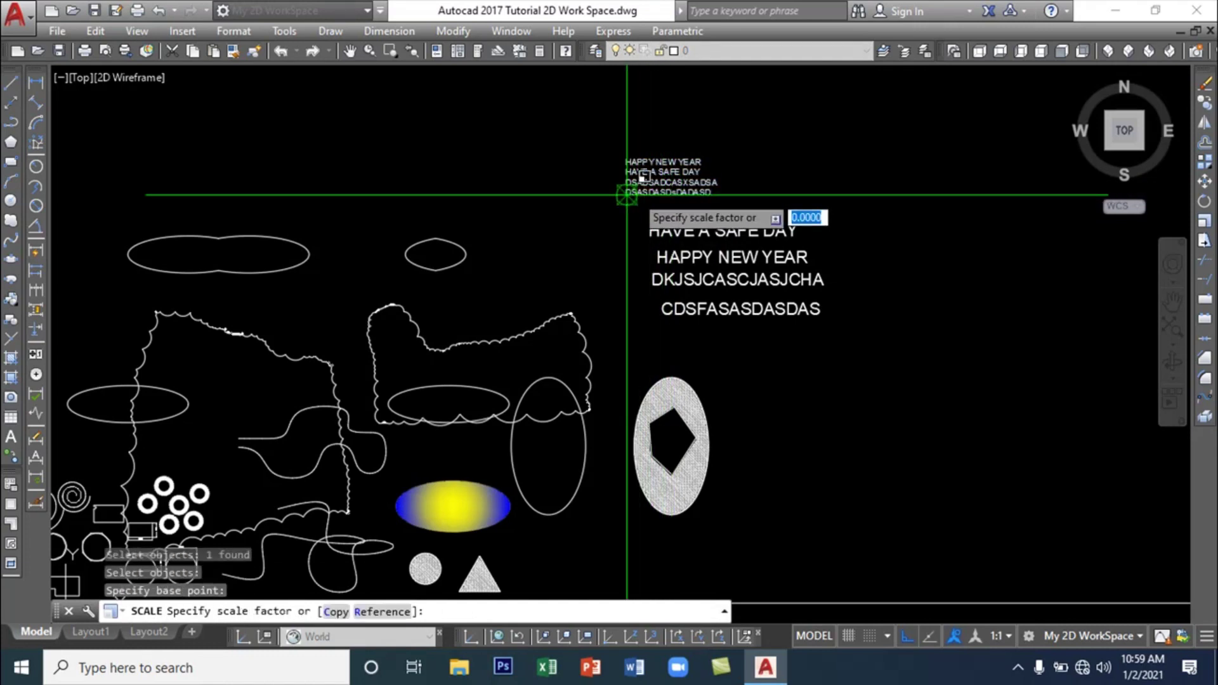
{"action": "type", "text": "1.5"}
{"action": "key", "text": "Return"}
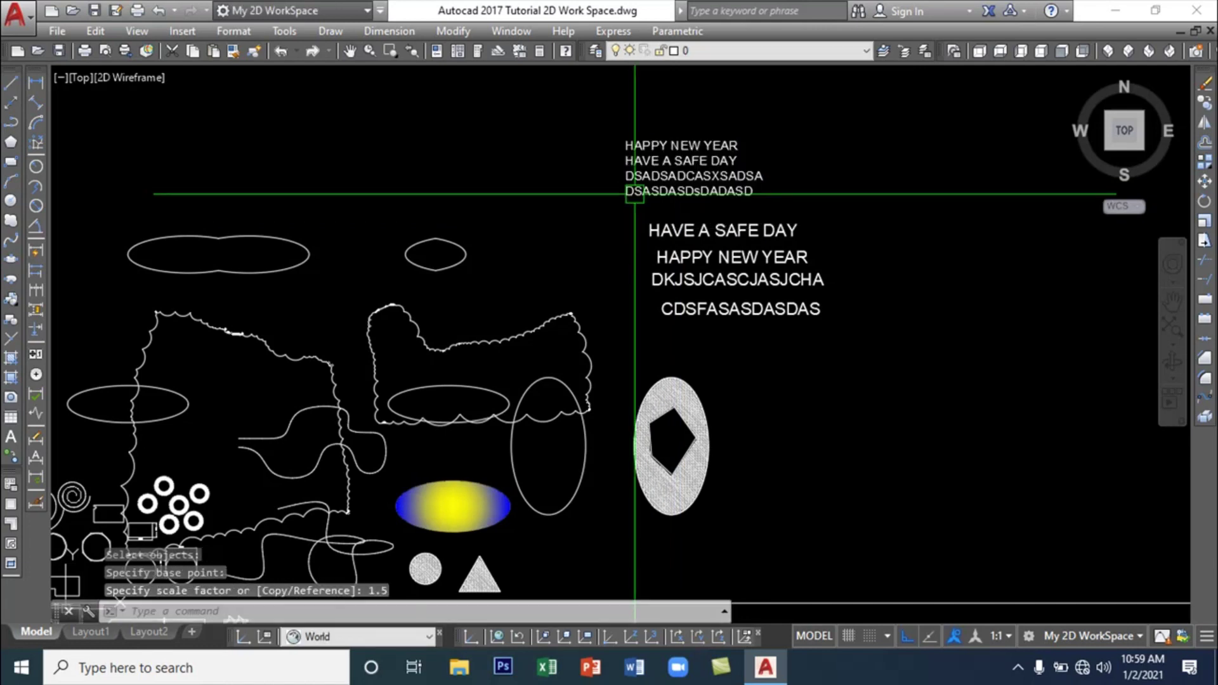
{"action": "left_click", "coordinate": [689, 177]}
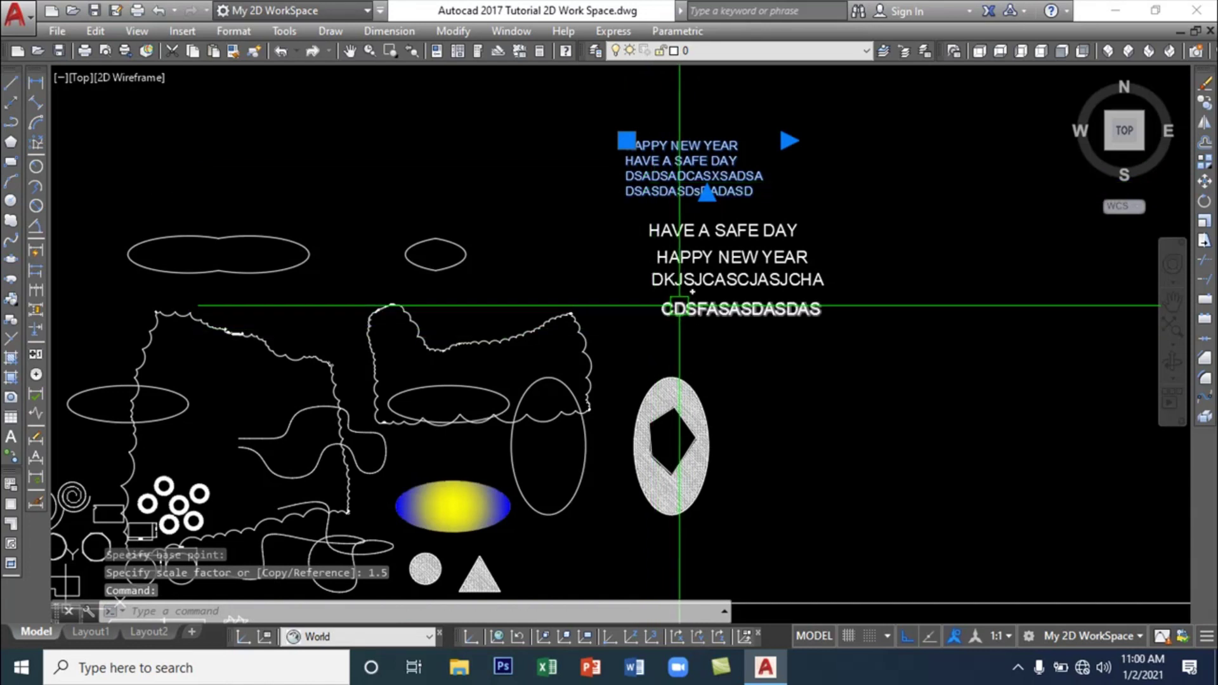
{"action": "key", "text": "Escape"}
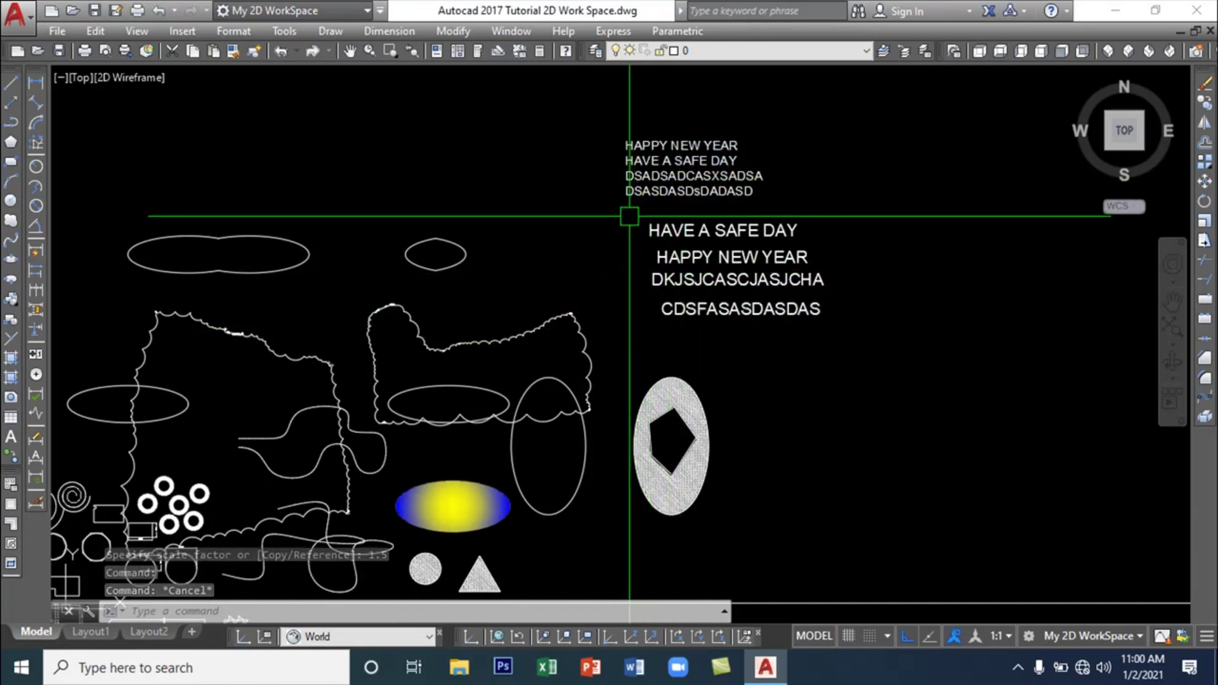
Run SC again on the text block to double its size
{"action": "type", "text": "sc"}
{"action": "key", "text": "Return"}
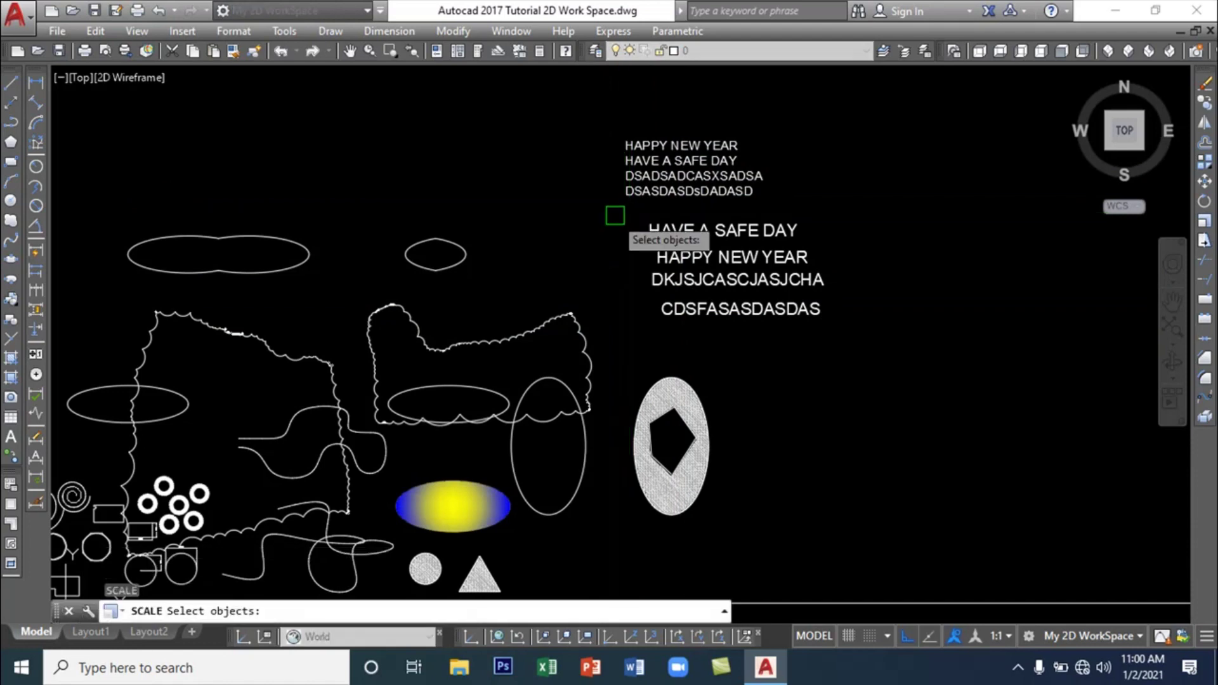
{"action": "left_click", "coordinate": [641, 180]}
{"action": "key", "text": "Return"}
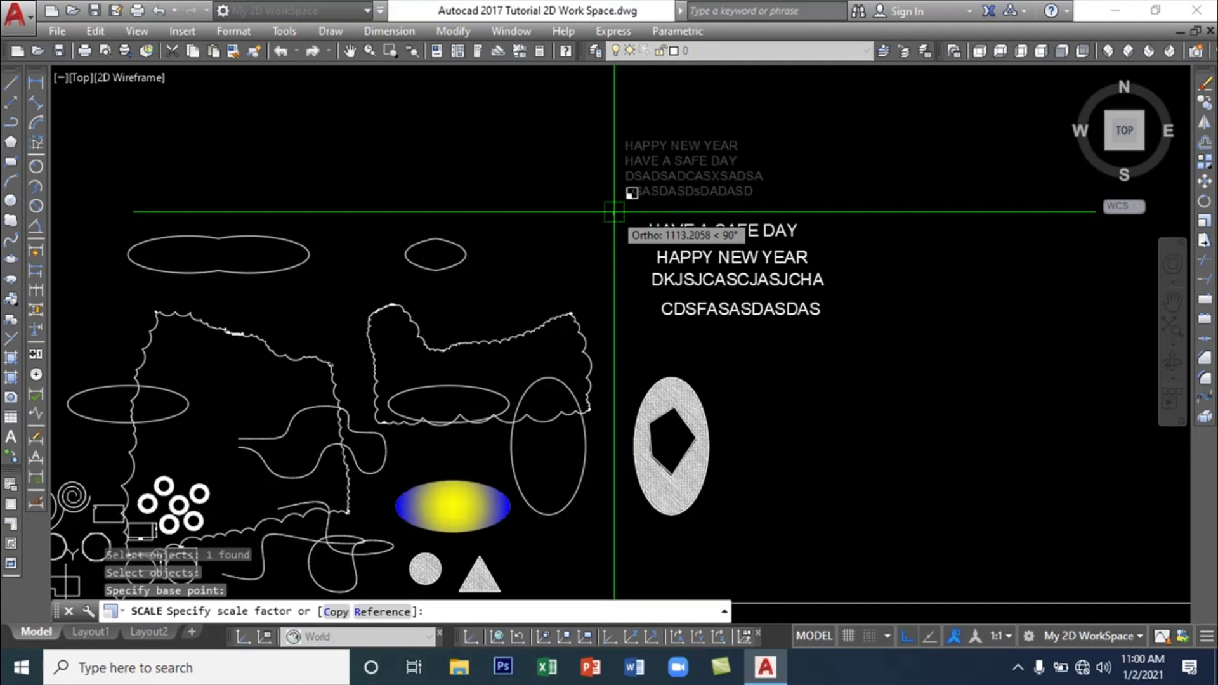
{"action": "type", "text": "200"}
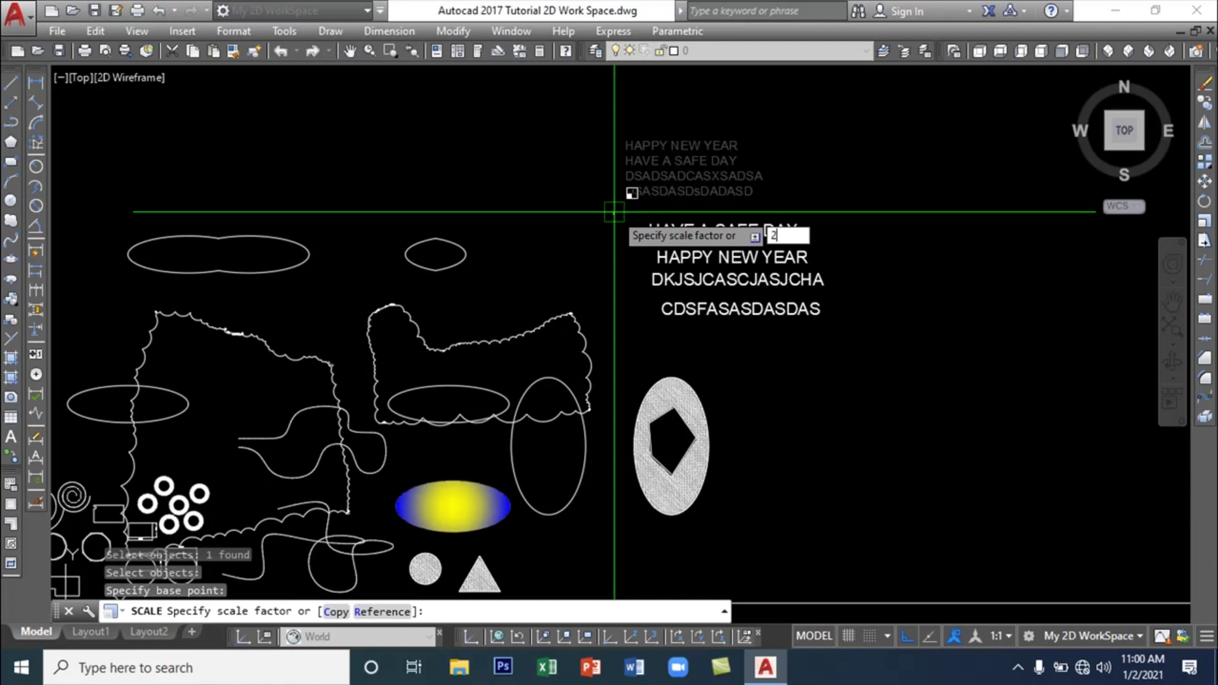
{"action": "key", "text": "Return"}
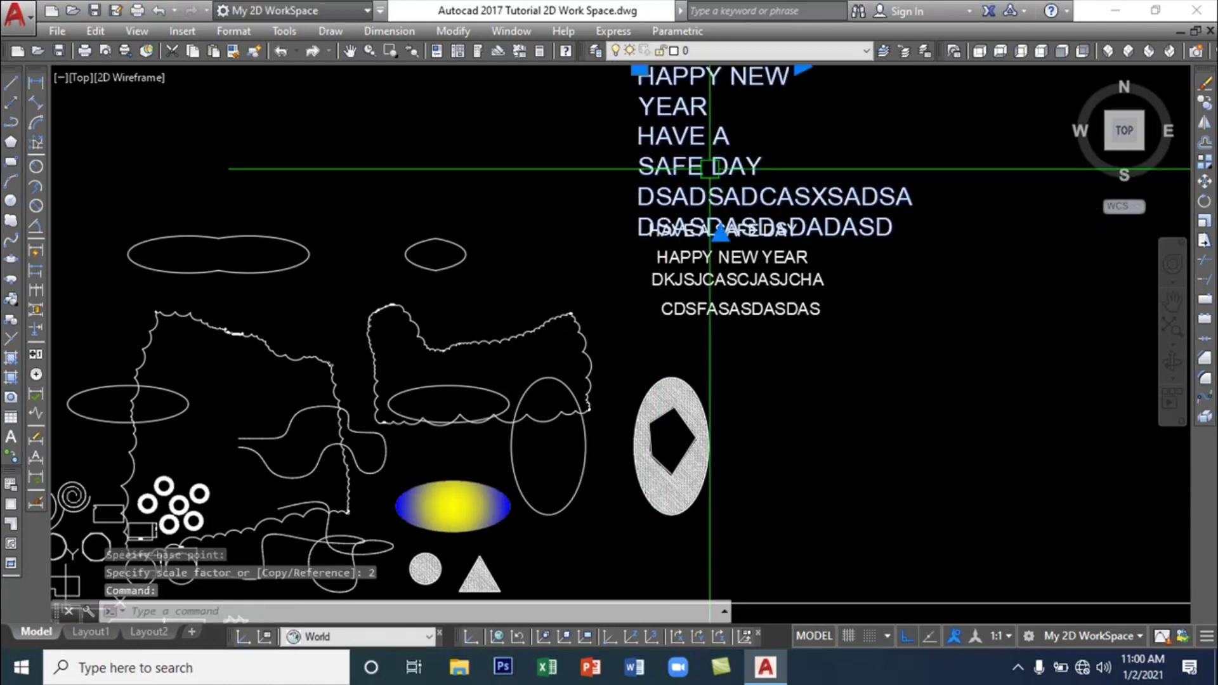
Open and close the greeting's text editor, then drag the block left above the small ellipse
{"action": "double_click", "coordinate": [709, 165]}
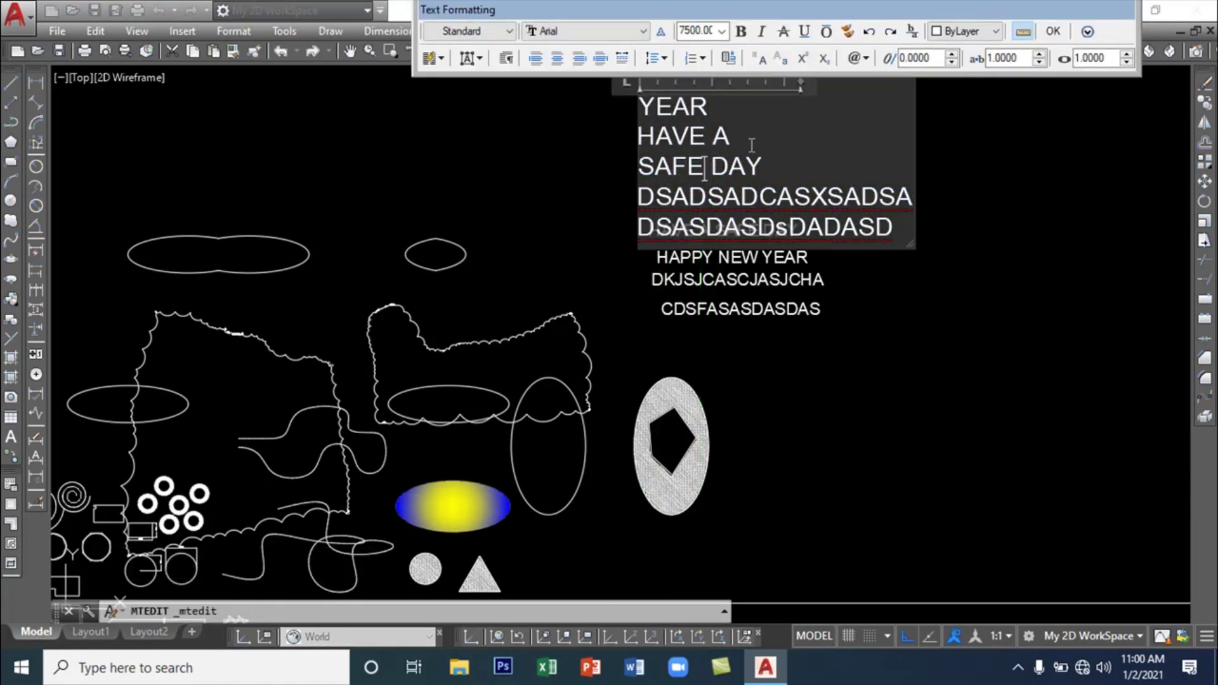
{"action": "left_click", "coordinate": [1054, 32]}
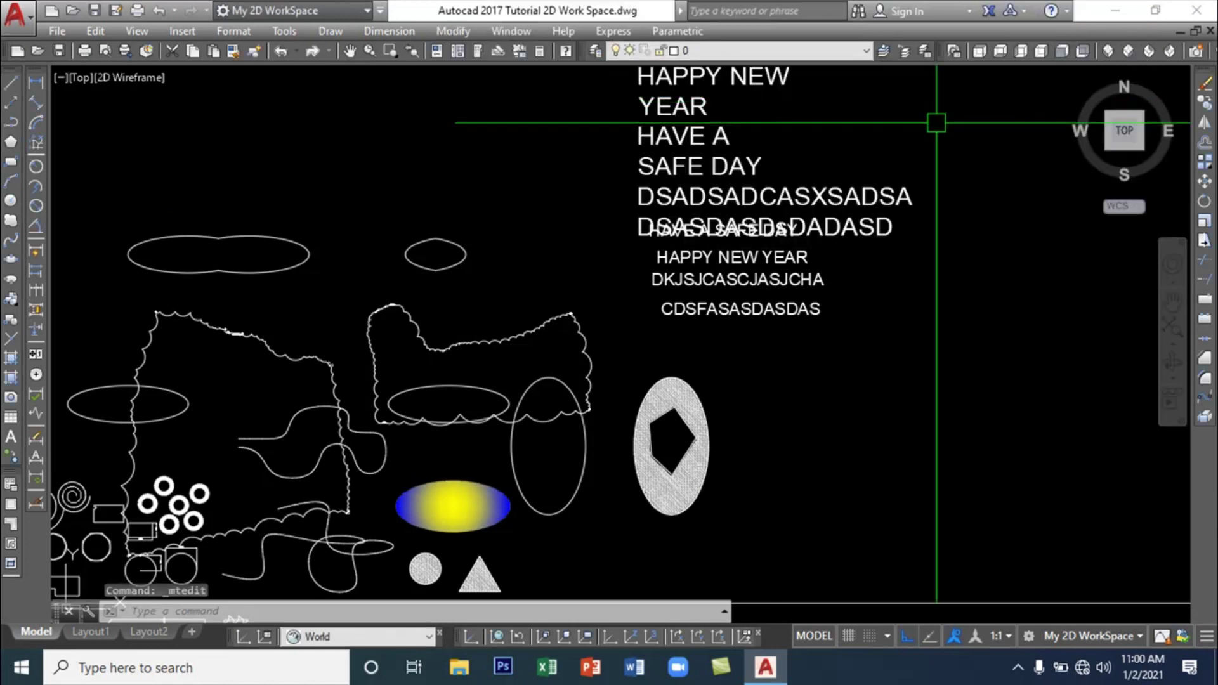
{"action": "left_click_drag", "start_coordinate": [691, 147], "coordinate": [538, 157]}
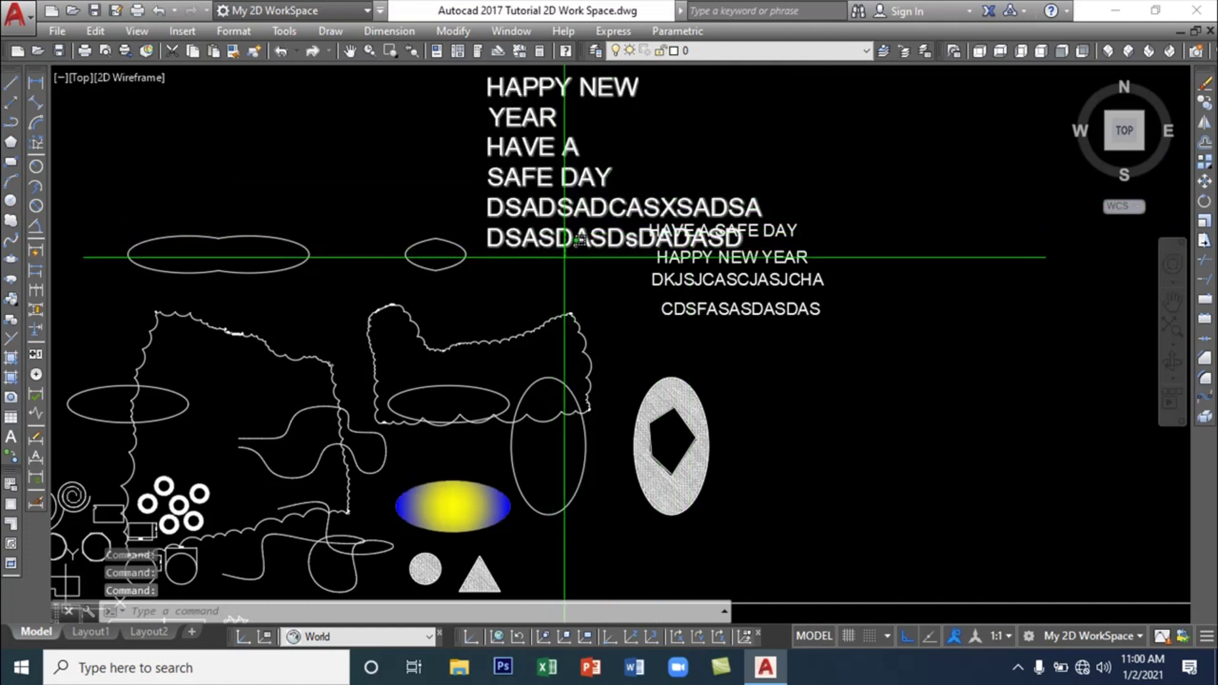
{"action": "left_click", "coordinate": [570, 245]}
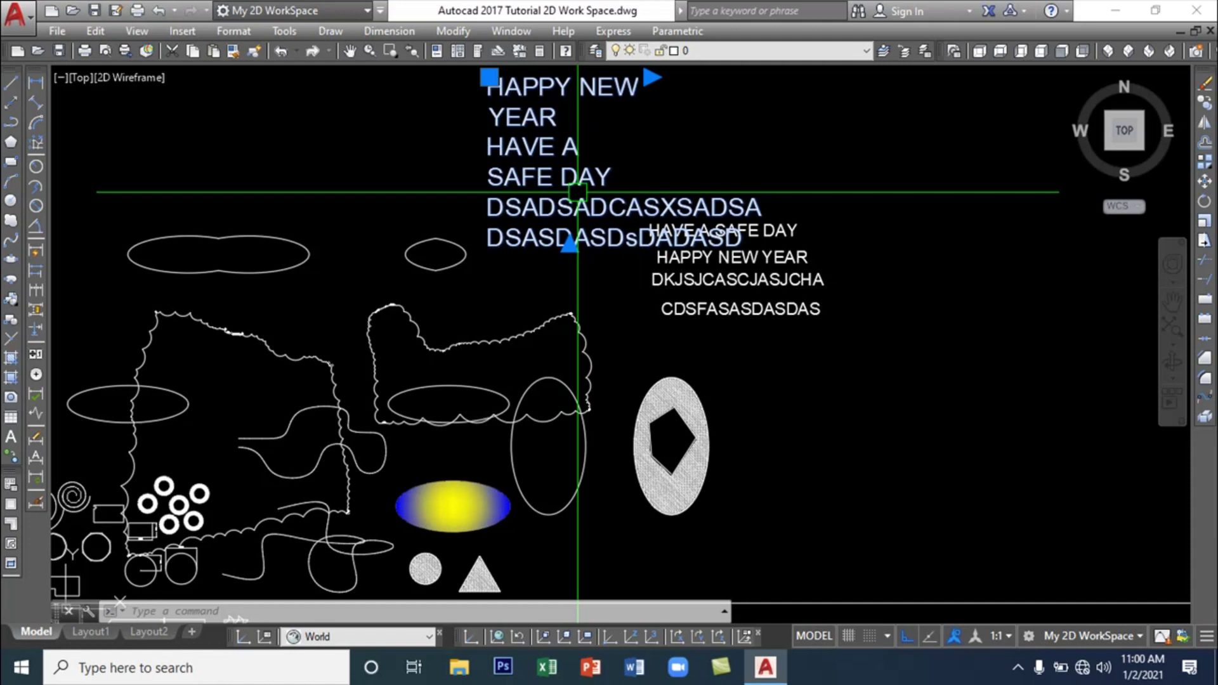
{"action": "key", "text": "Escape"}
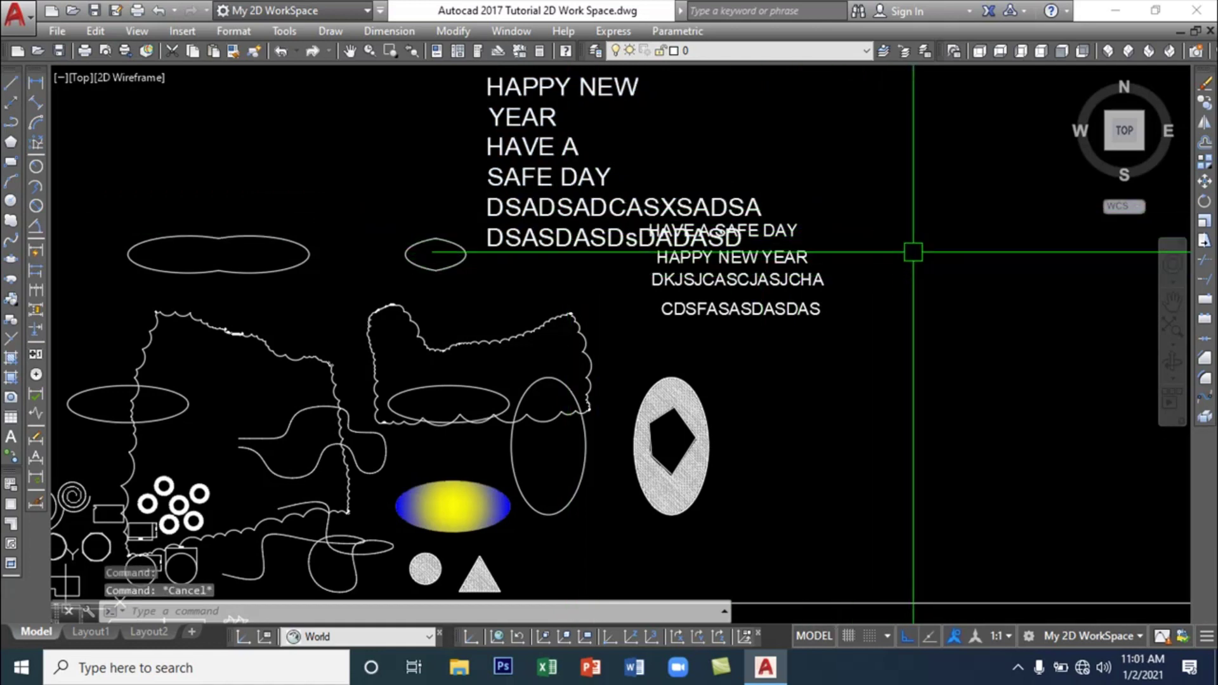
Erase the enlarged six-line greeting block with Modify > Erase
{"action": "left_click", "coordinate": [458, 32]}
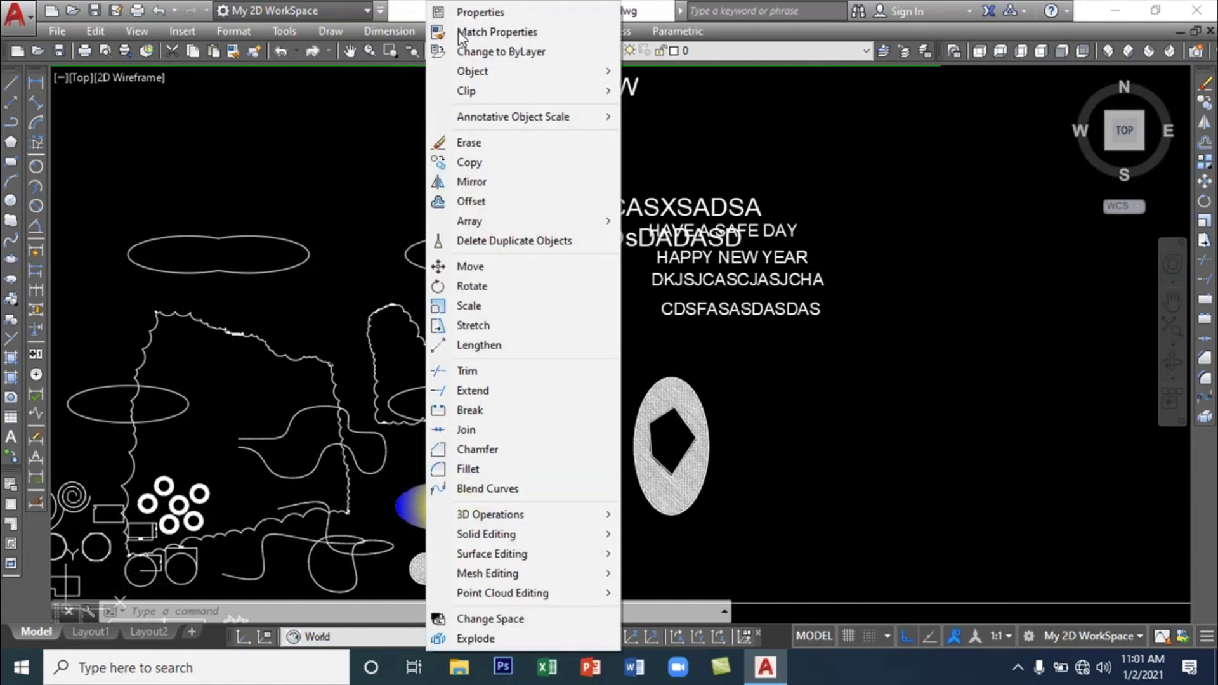
{"action": "left_click", "coordinate": [482, 149]}
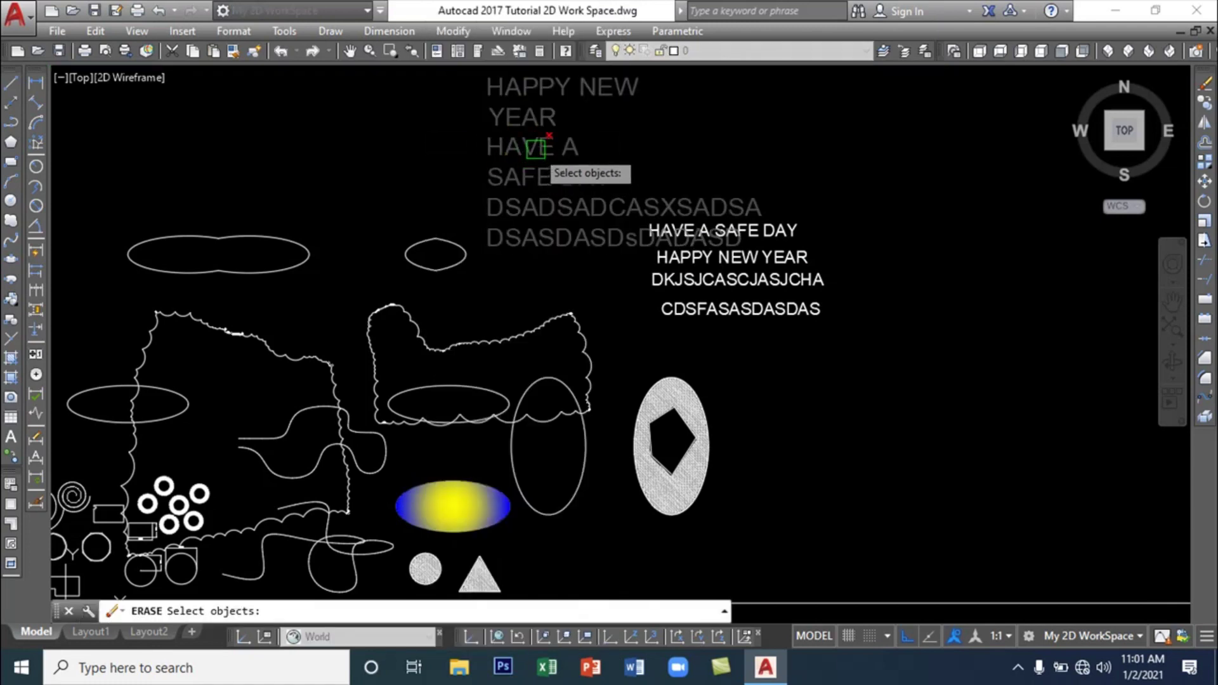
{"action": "left_click", "coordinate": [536, 147]}
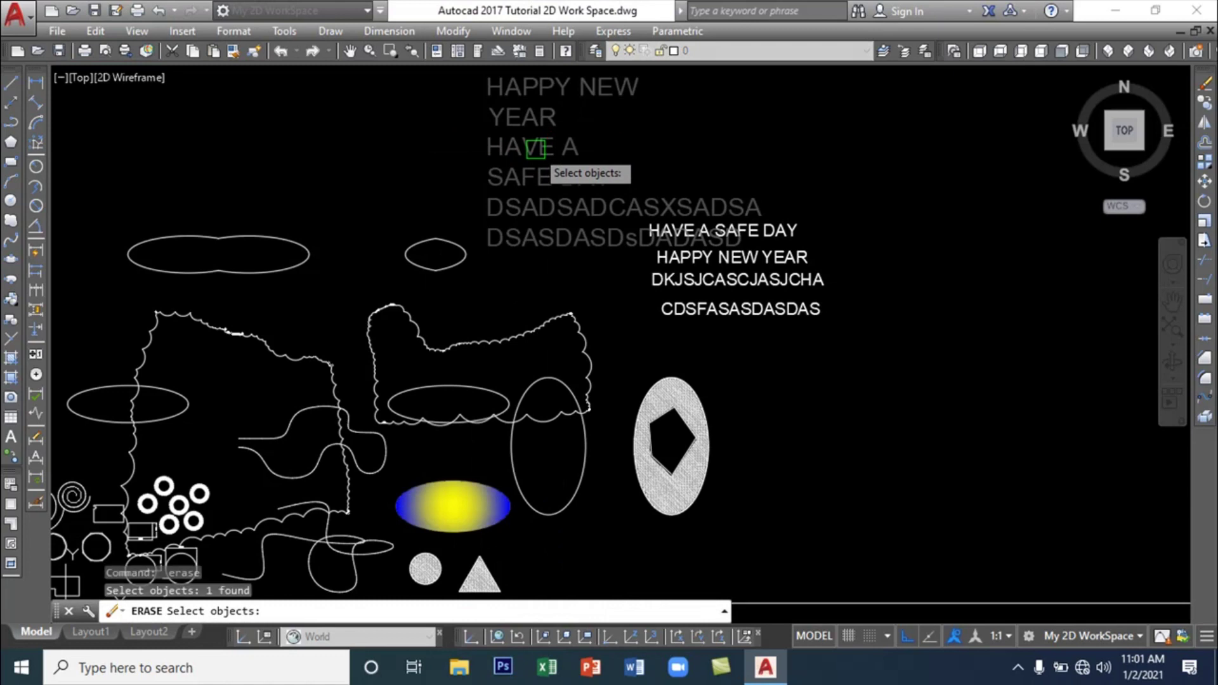
{"action": "key", "text": "Return"}
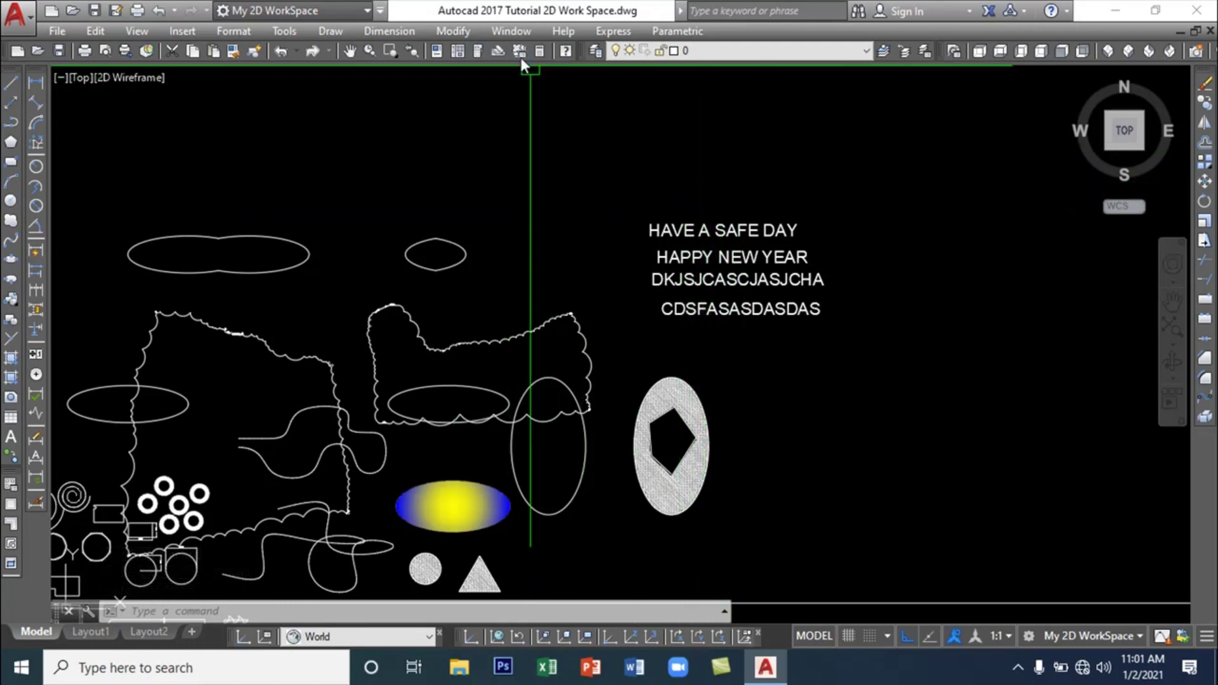
Copy HAPPY NEW YEAR to three spots: right, left, and near the bottom
{"action": "left_click", "coordinate": [458, 28]}
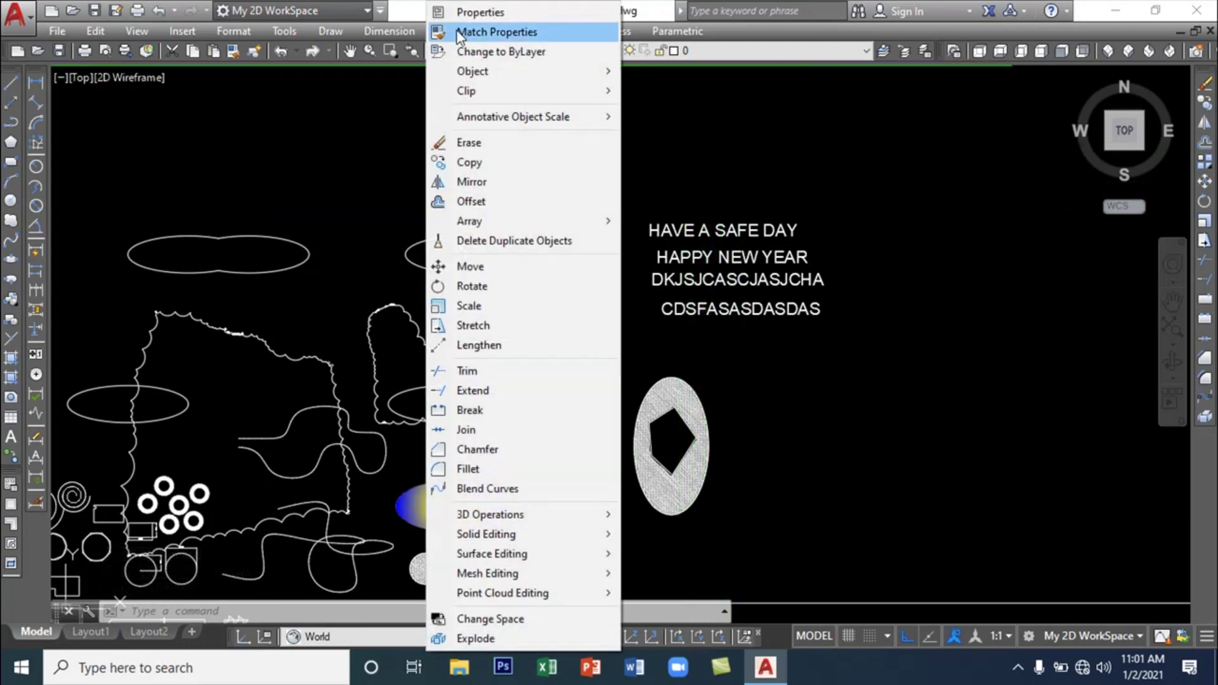
{"action": "left_click", "coordinate": [509, 160]}
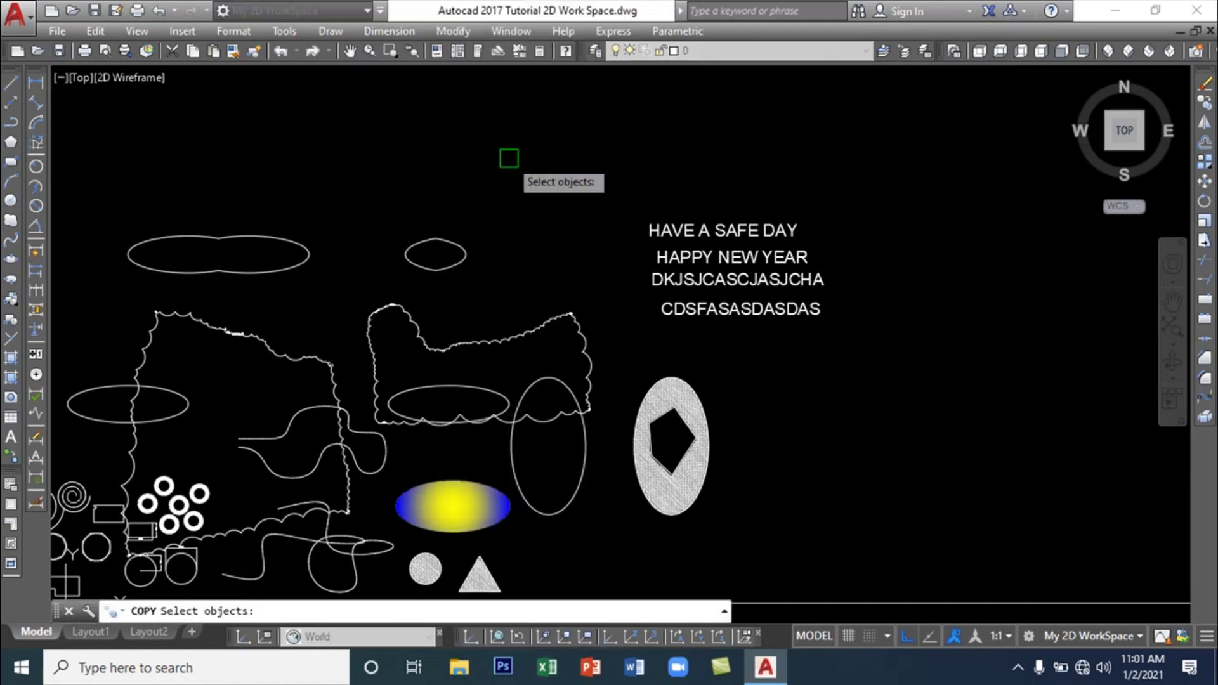
{"action": "left_click", "coordinate": [705, 246]}
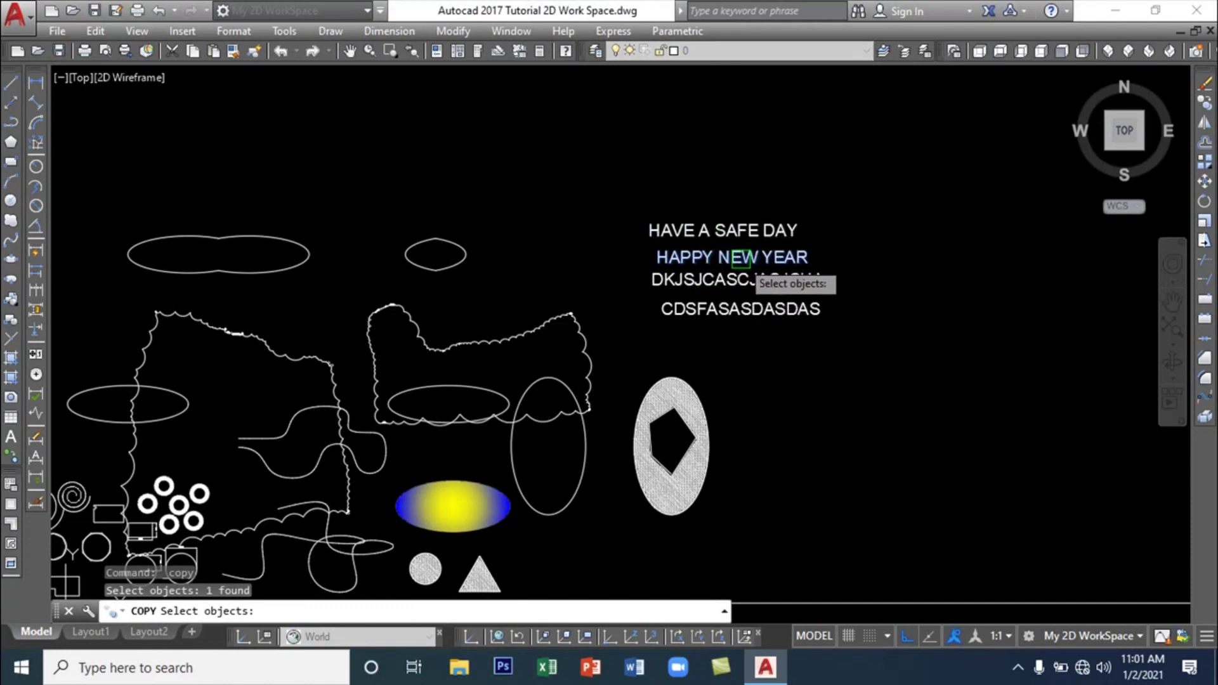
{"action": "key", "text": "Return"}
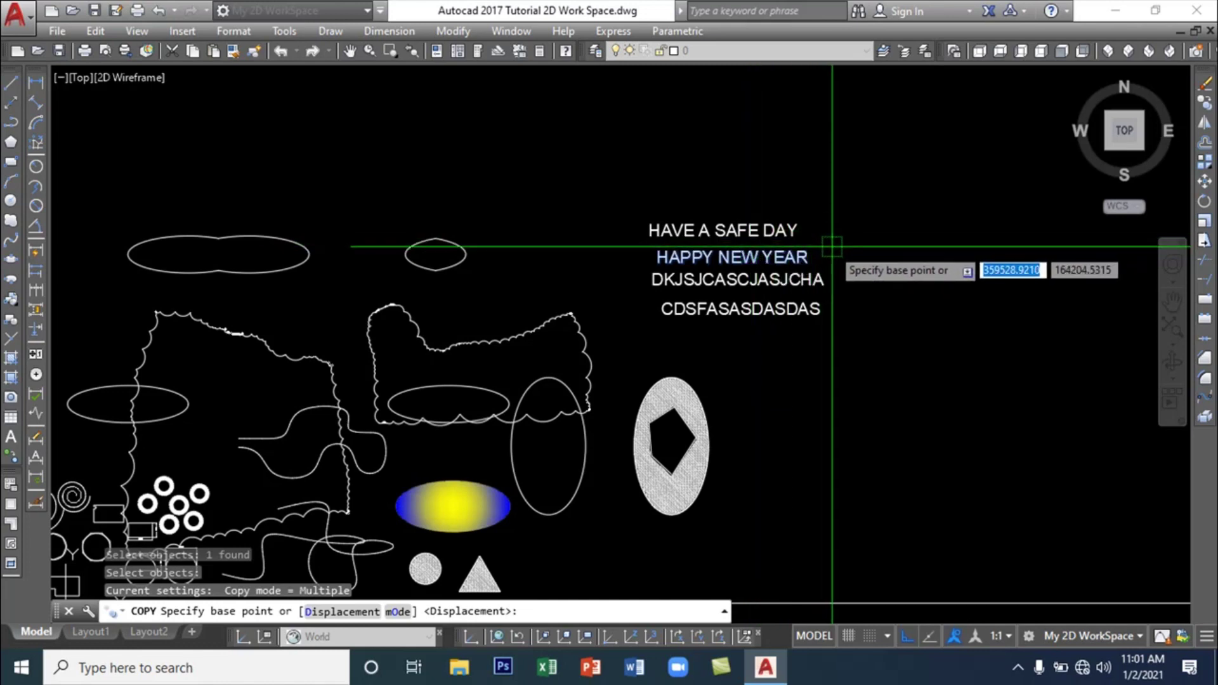
{"action": "left_click", "coordinate": [489, 181]}
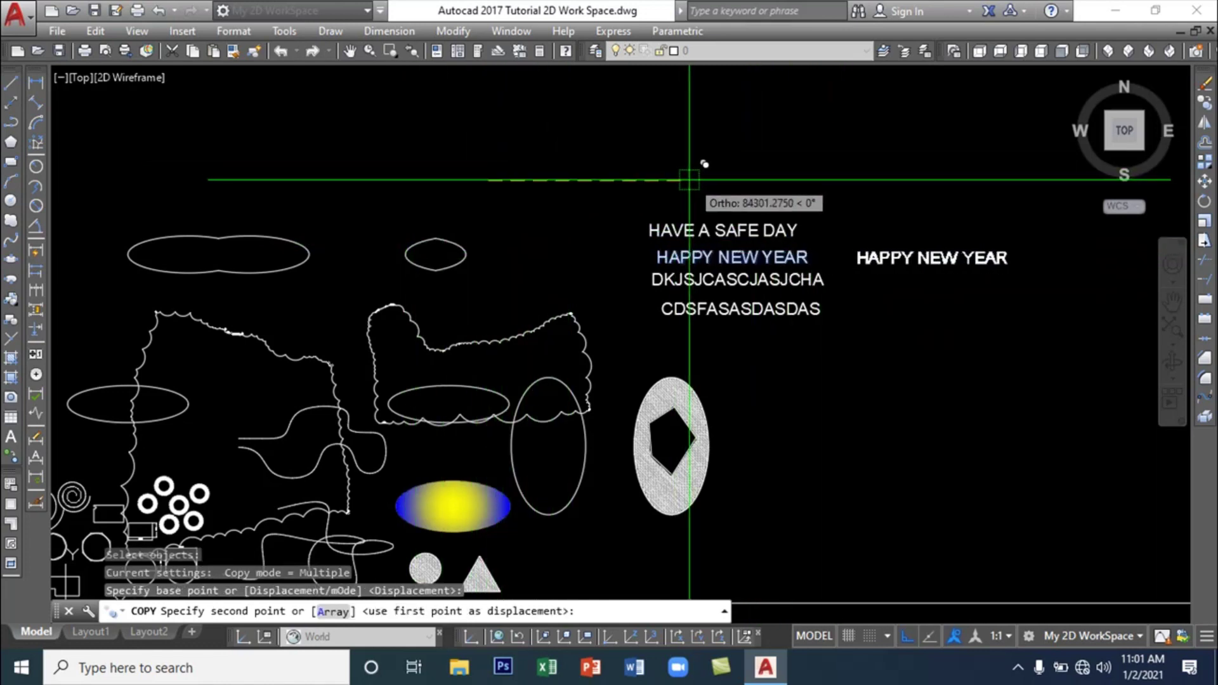
{"action": "left_click", "coordinate": [673, 120]}
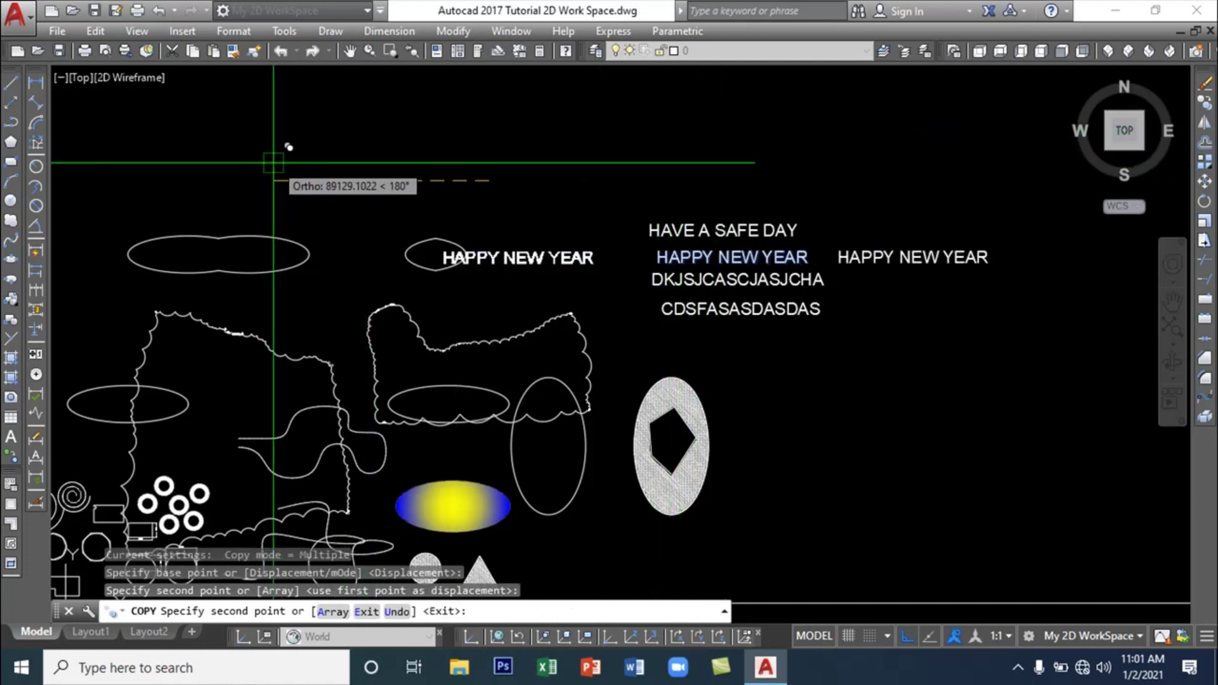
{"action": "left_click", "coordinate": [315, 127]}
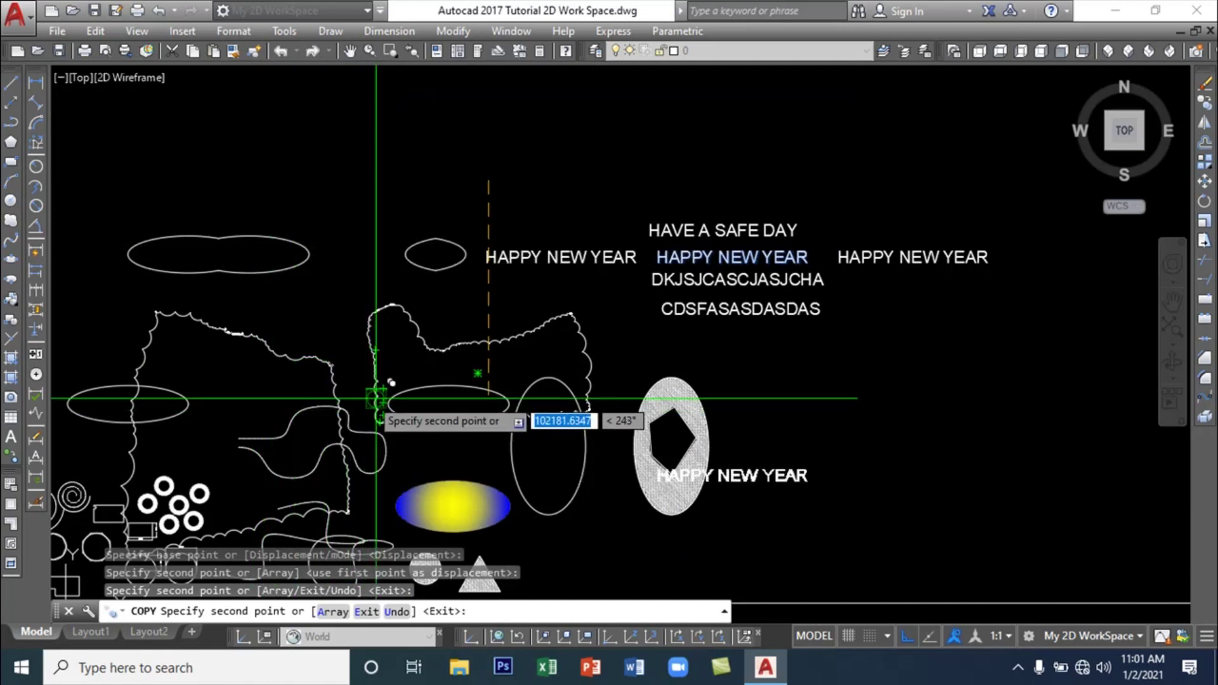
{"action": "left_click", "coordinate": [365, 471]}
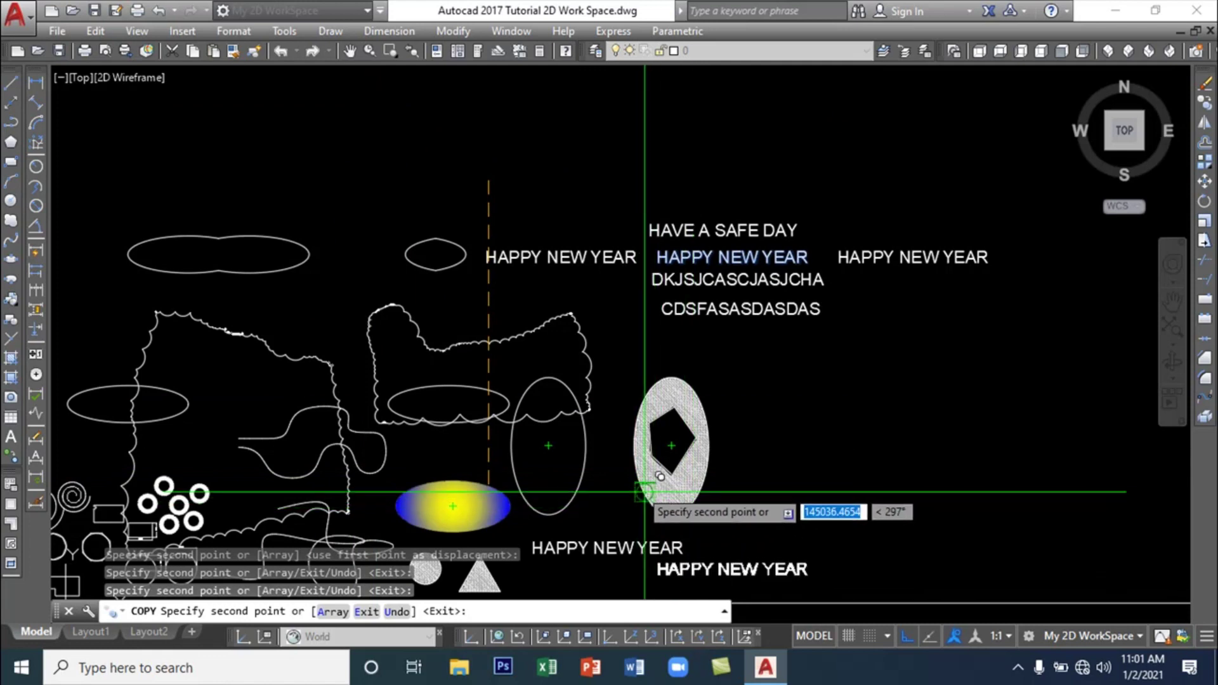
{"action": "key", "text": "Return"}
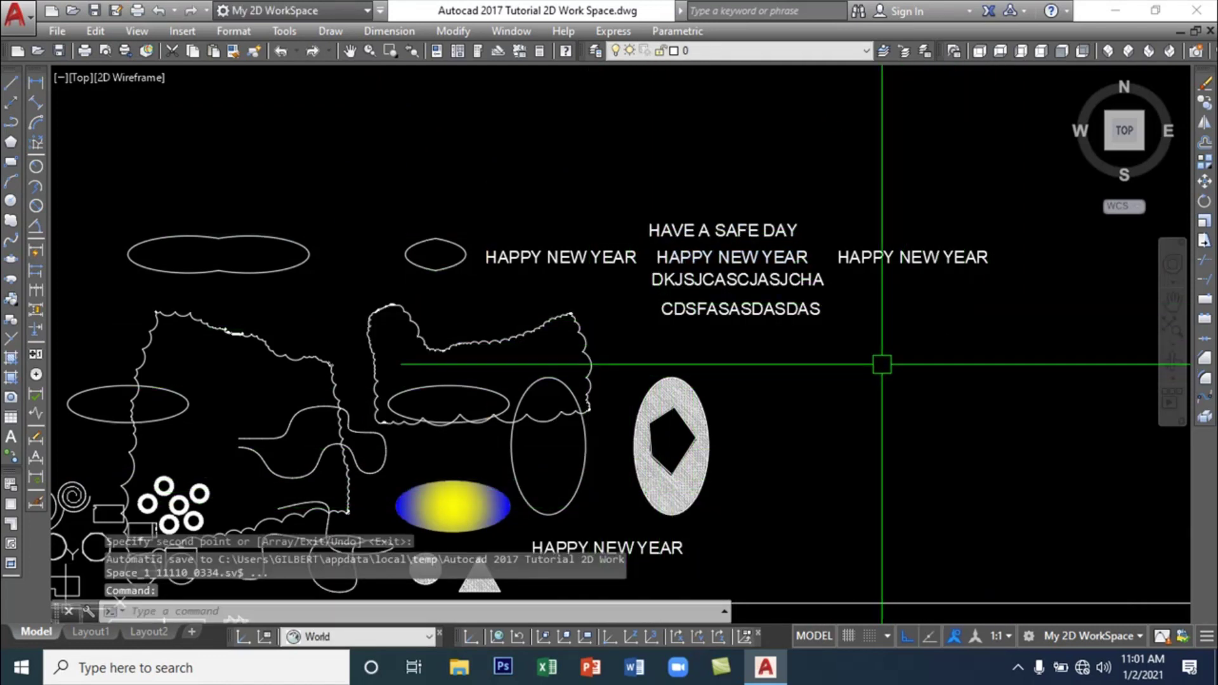
{"action": "left_click", "coordinate": [467, 27]}
{"action": "left_click", "coordinate": [455, 33]}
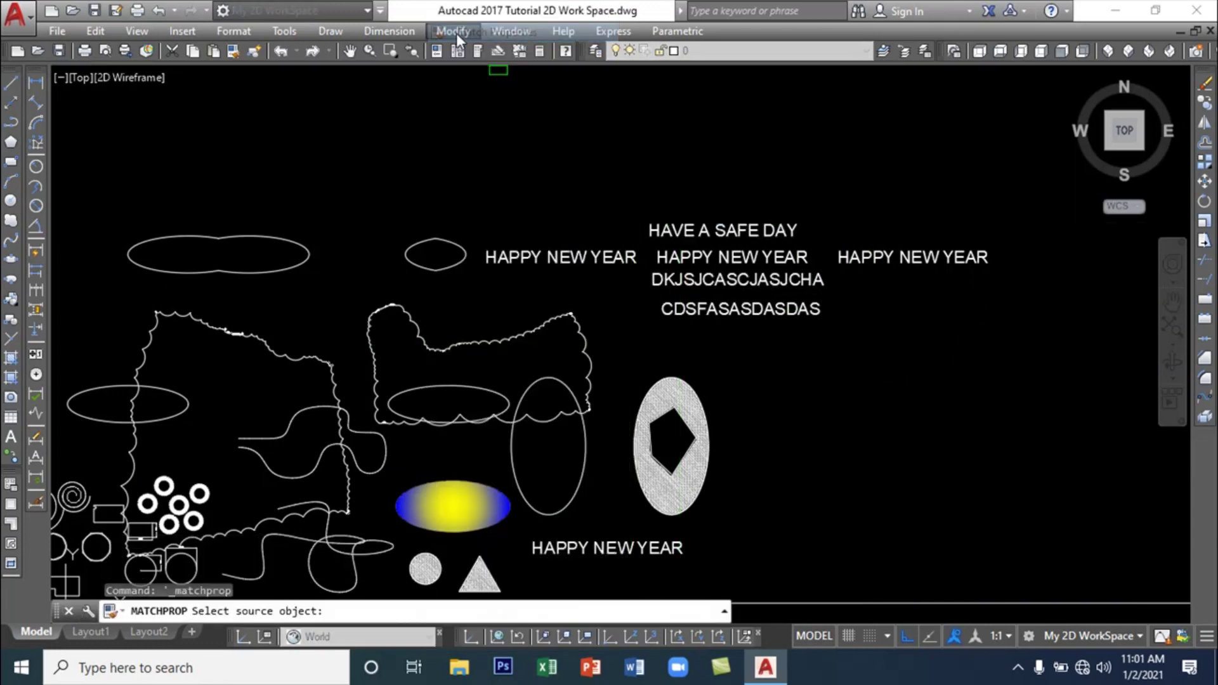
{"action": "left_click", "coordinate": [454, 35]}
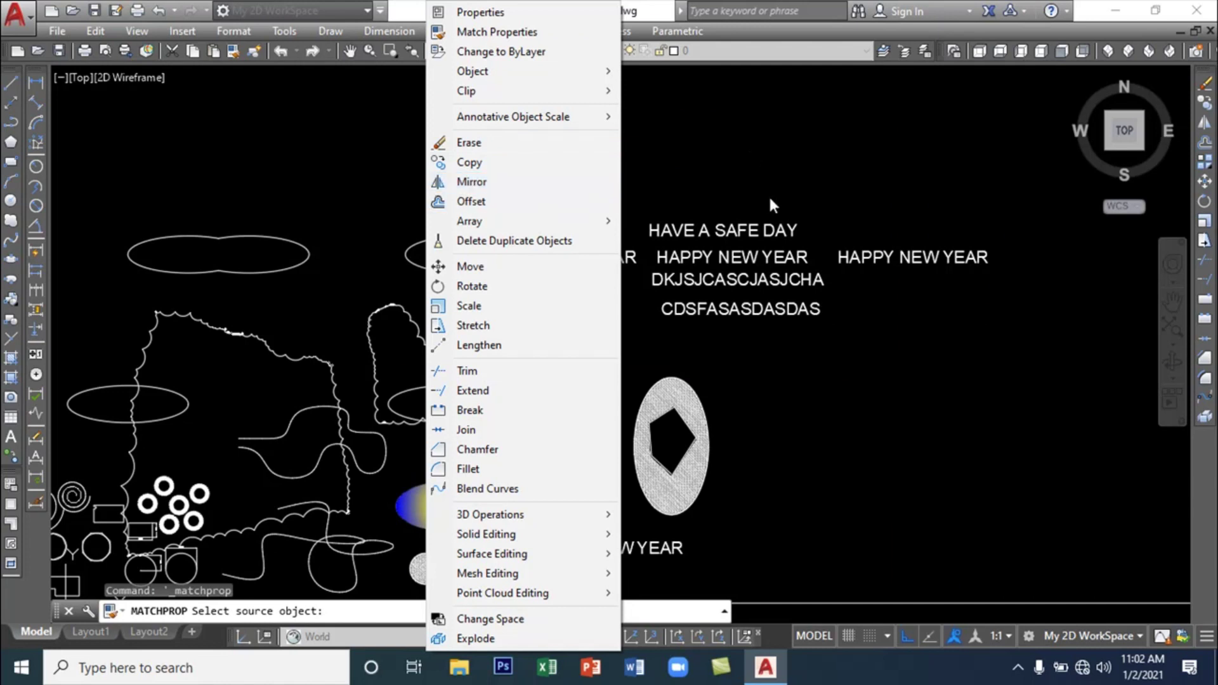
{"action": "key", "text": "Escape"}
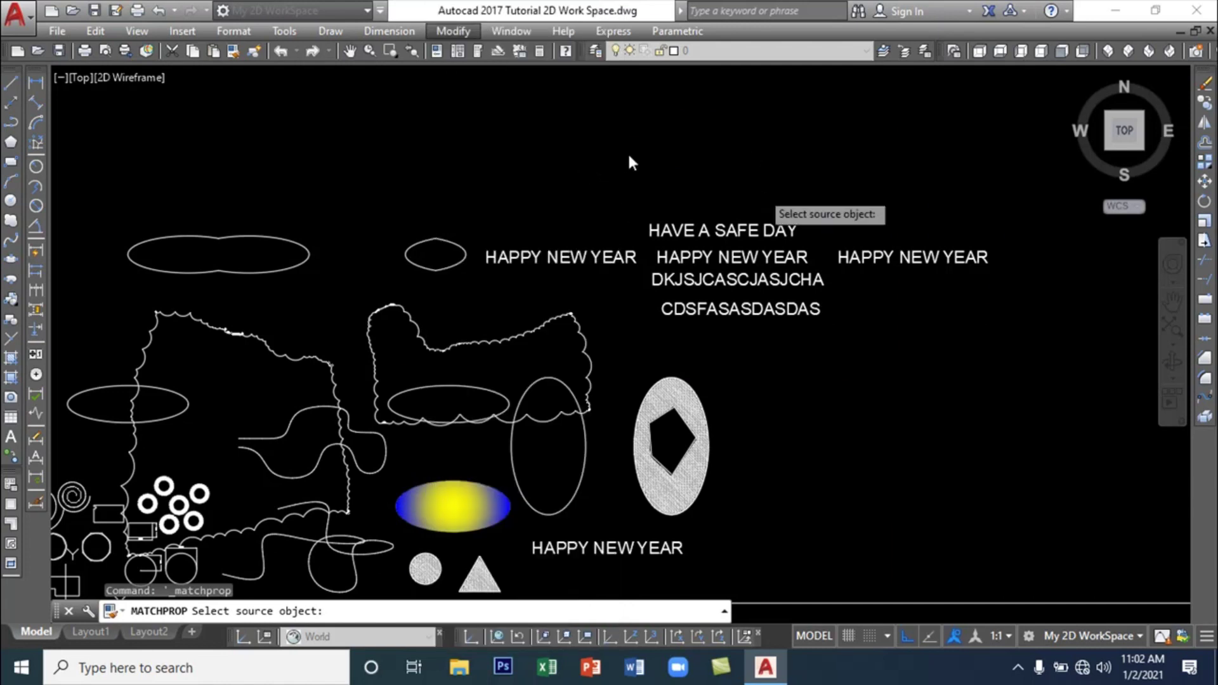
{"action": "left_click", "coordinate": [625, 155]}
{"action": "left_click", "coordinate": [624, 156]}
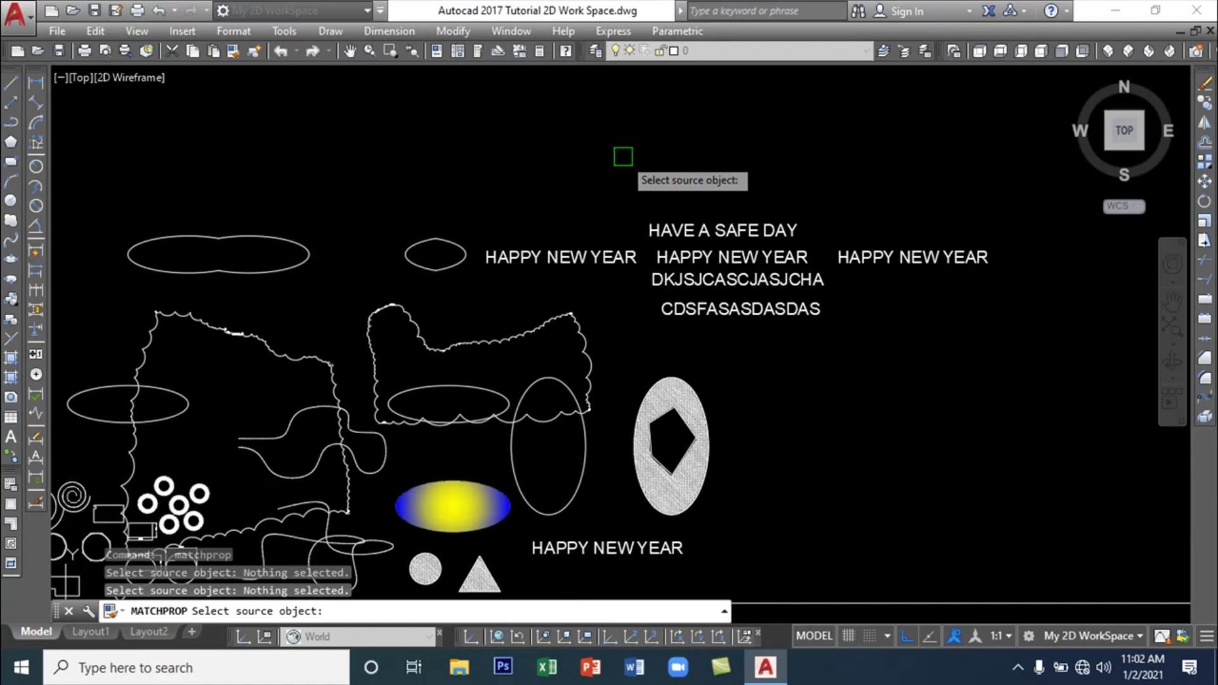
{"action": "key", "text": "Escape"}
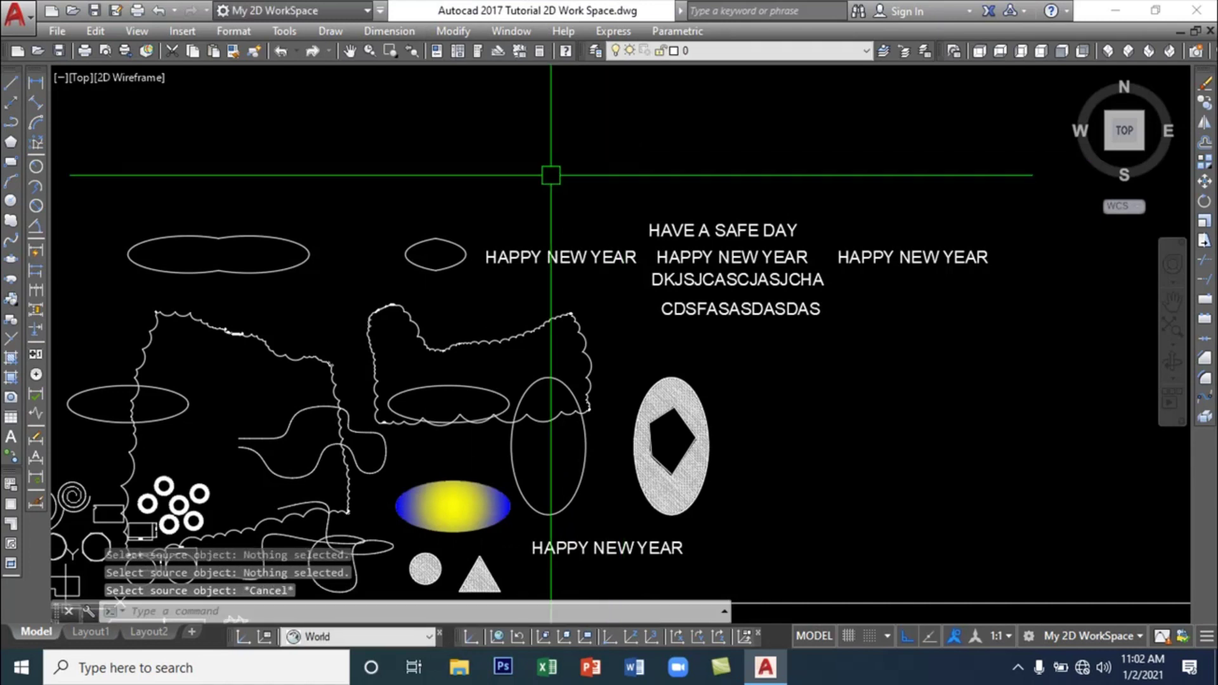
Draw a three-sided inscribed polygon centred right of the hatched oval
{"action": "left_click", "coordinate": [10, 142]}
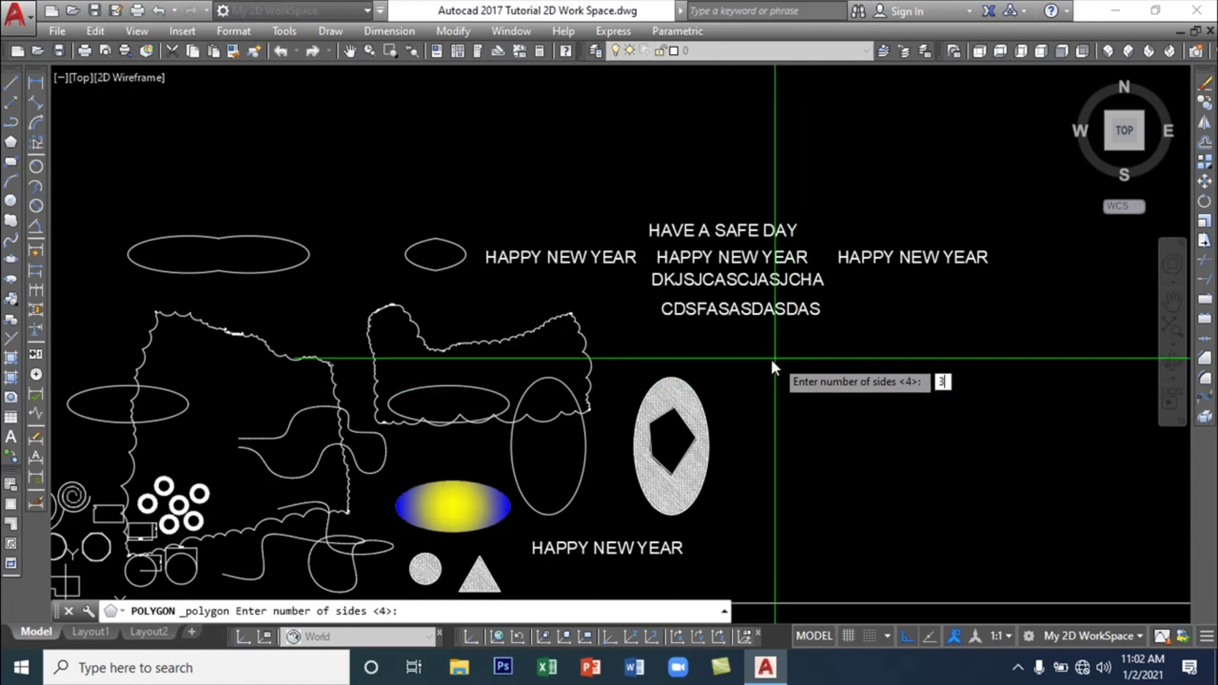
{"action": "key", "text": "Return"}
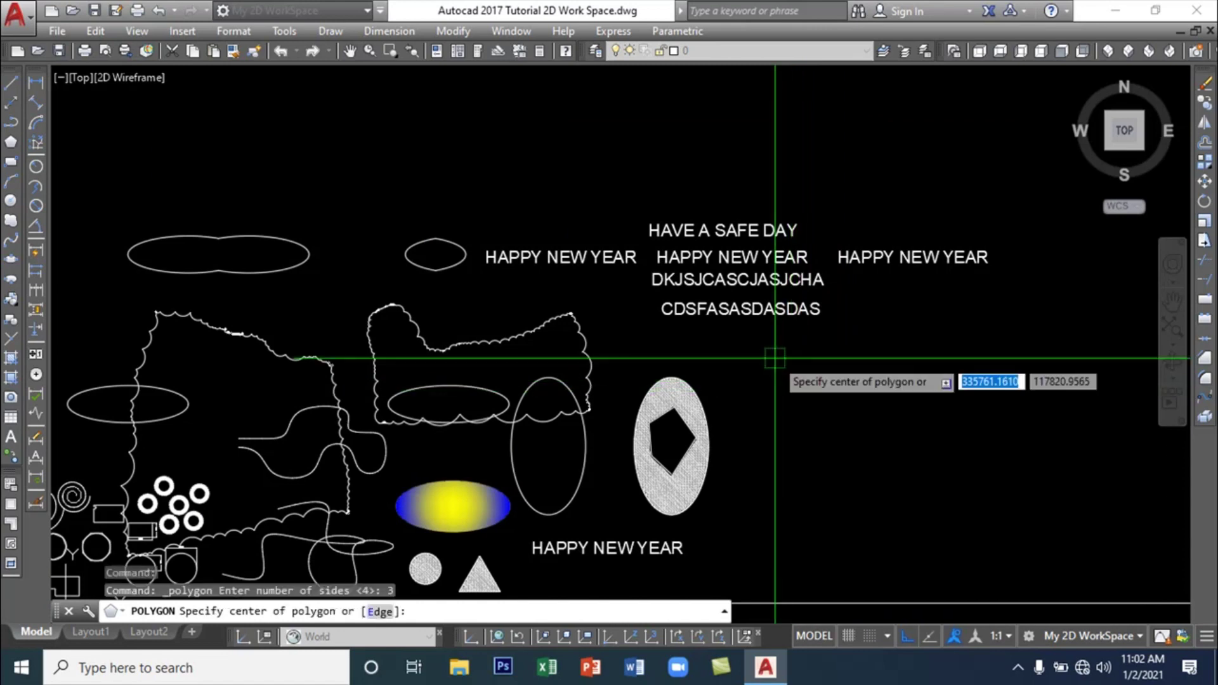
{"action": "left_click", "coordinate": [807, 399]}
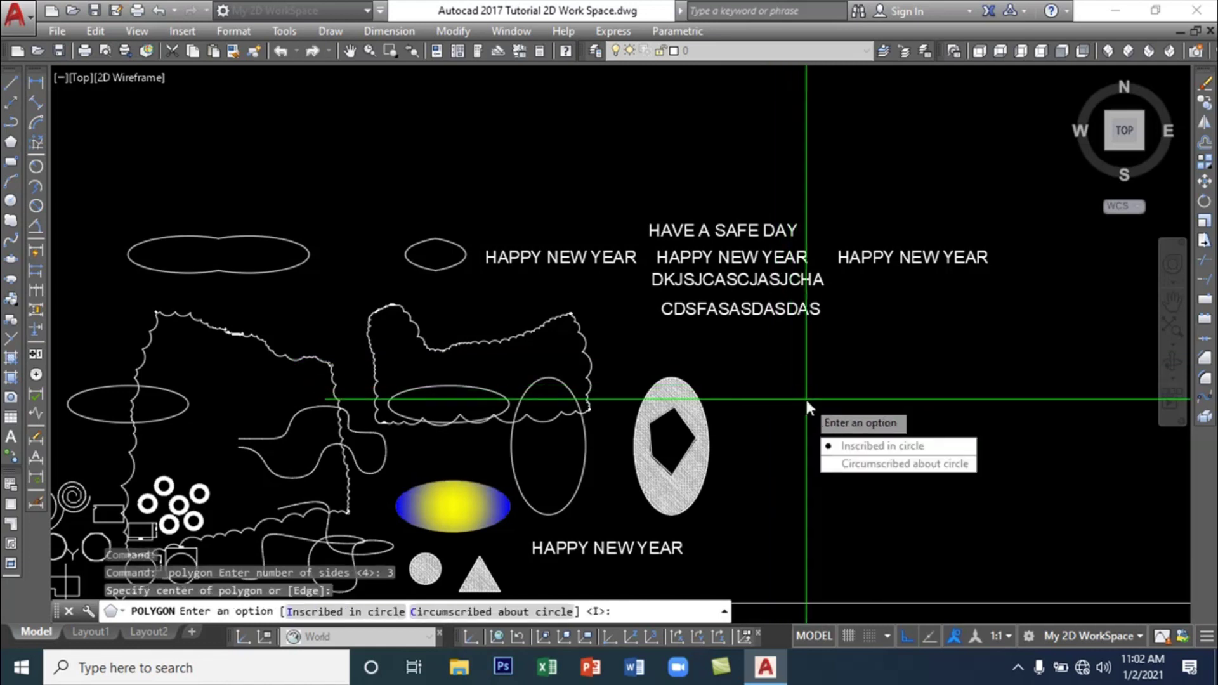
{"action": "key", "text": "Return"}
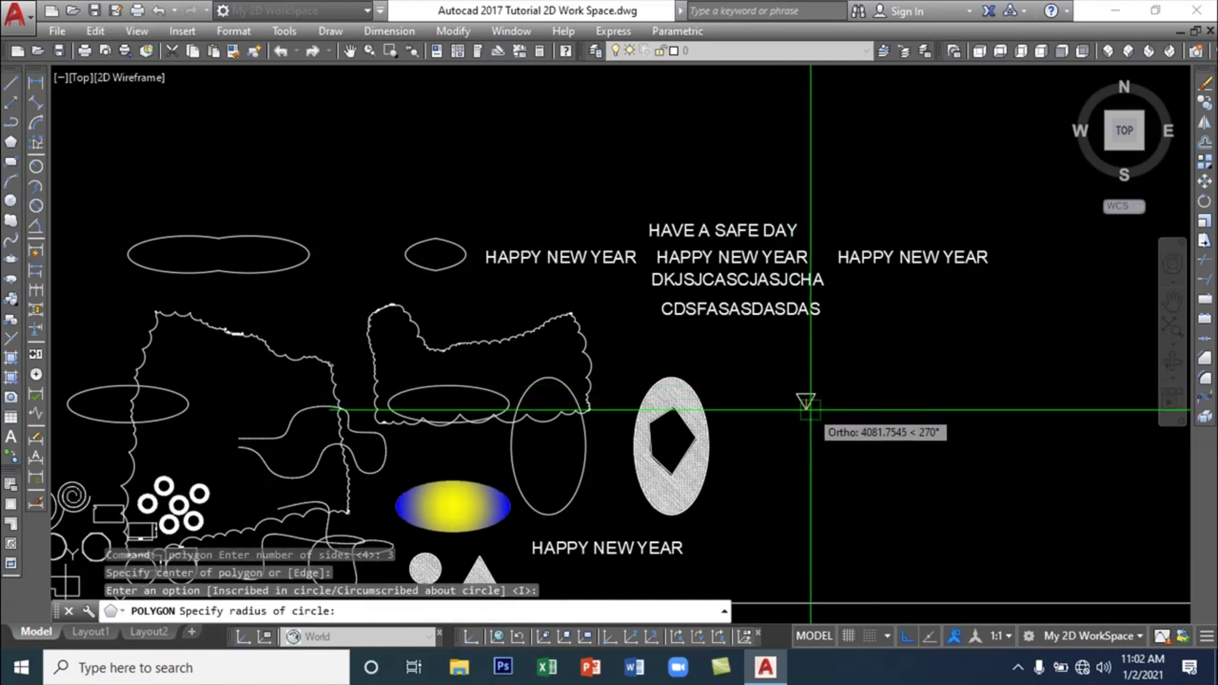
{"action": "left_click", "coordinate": [851, 286]}
Move the new triangle further right, using its base midpoint as base point
{"action": "left_click", "coordinate": [859, 394]}
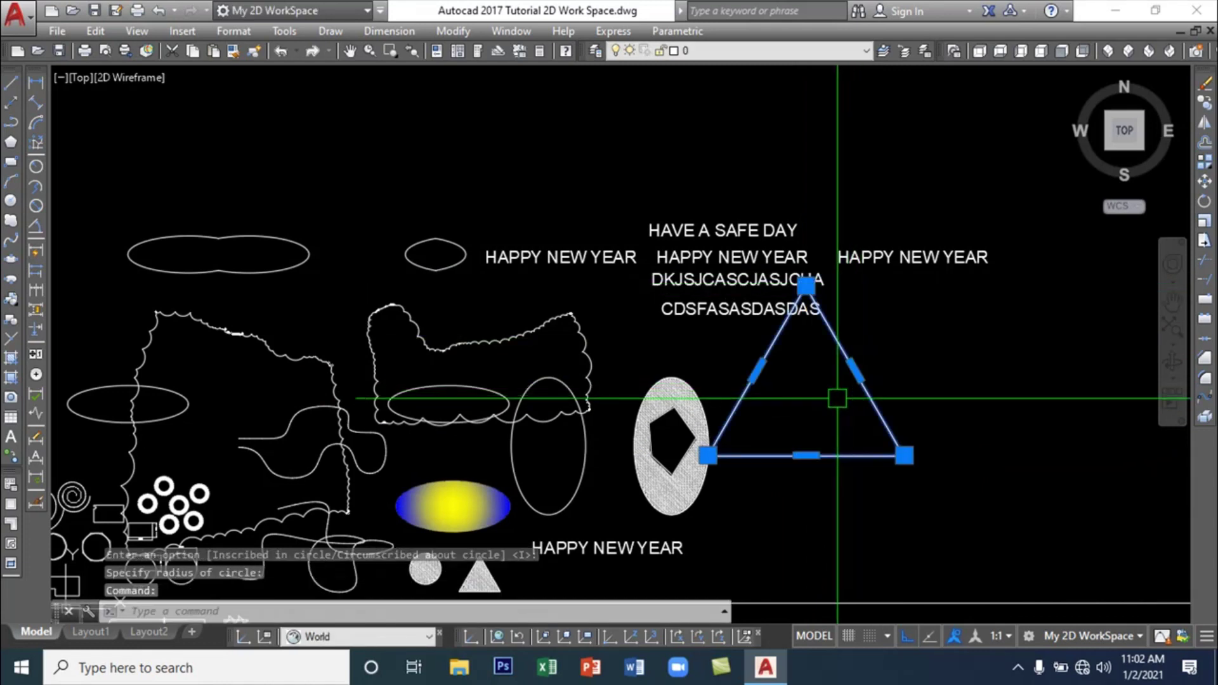
{"action": "type", "text": "m"}
{"action": "key", "text": "Return"}
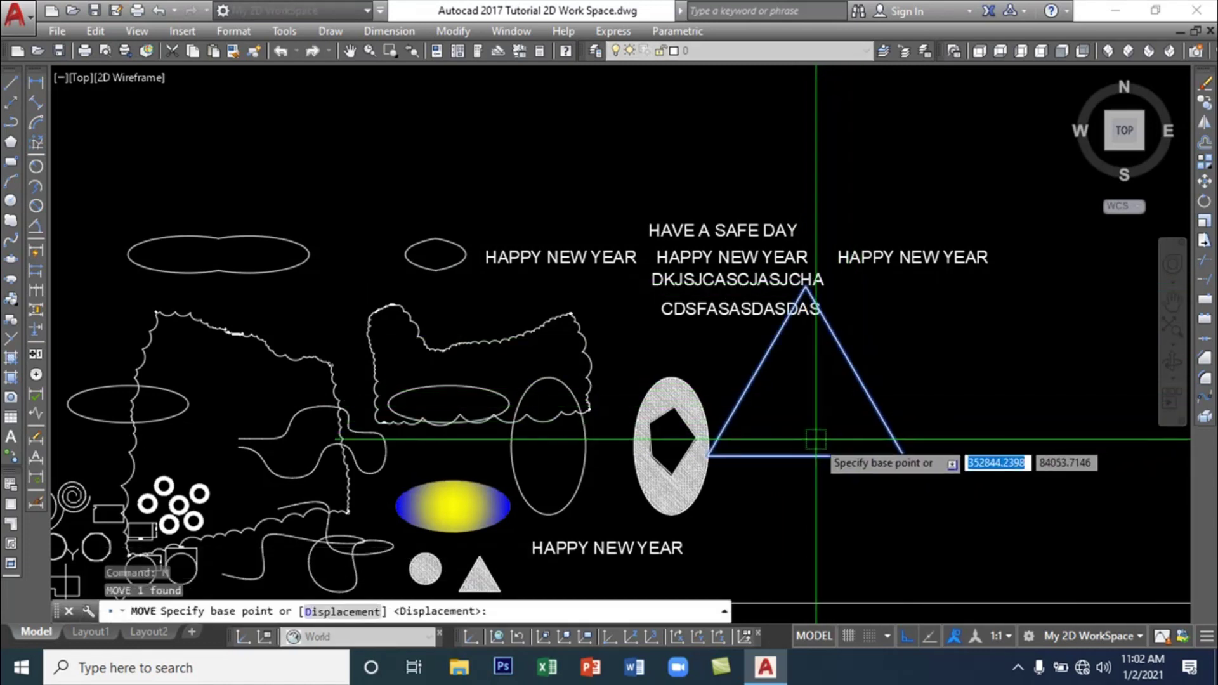
{"action": "left_click", "coordinate": [805, 455]}
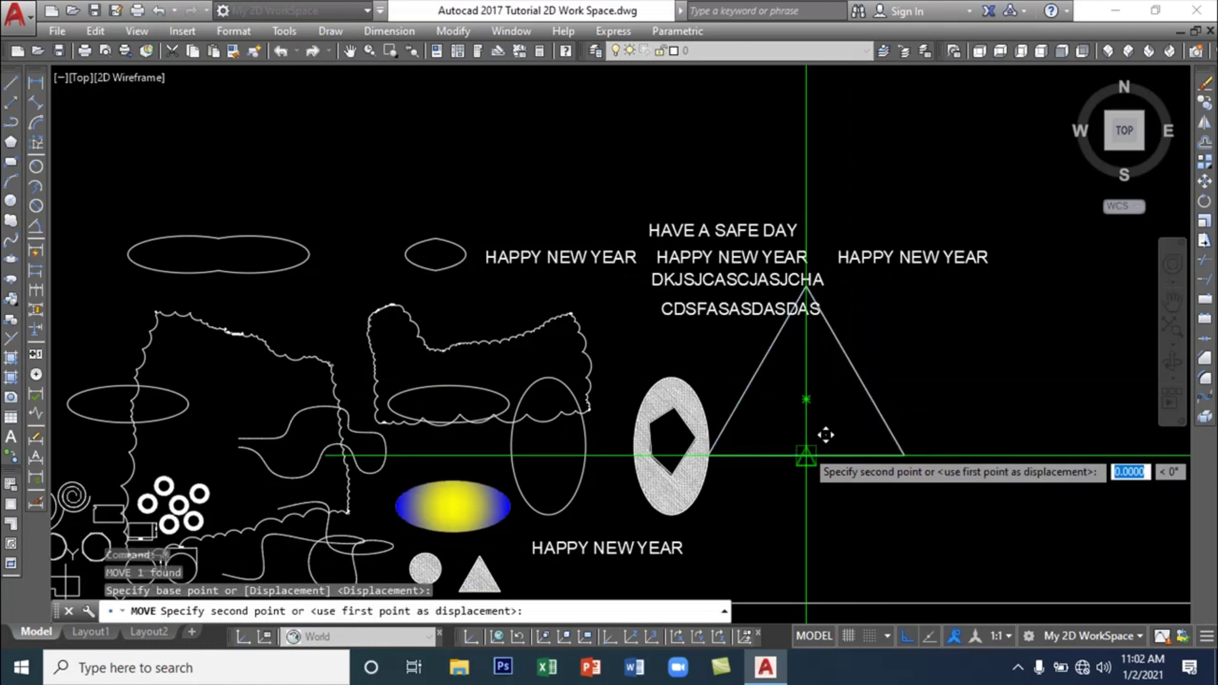
{"action": "left_click", "coordinate": [873, 444]}
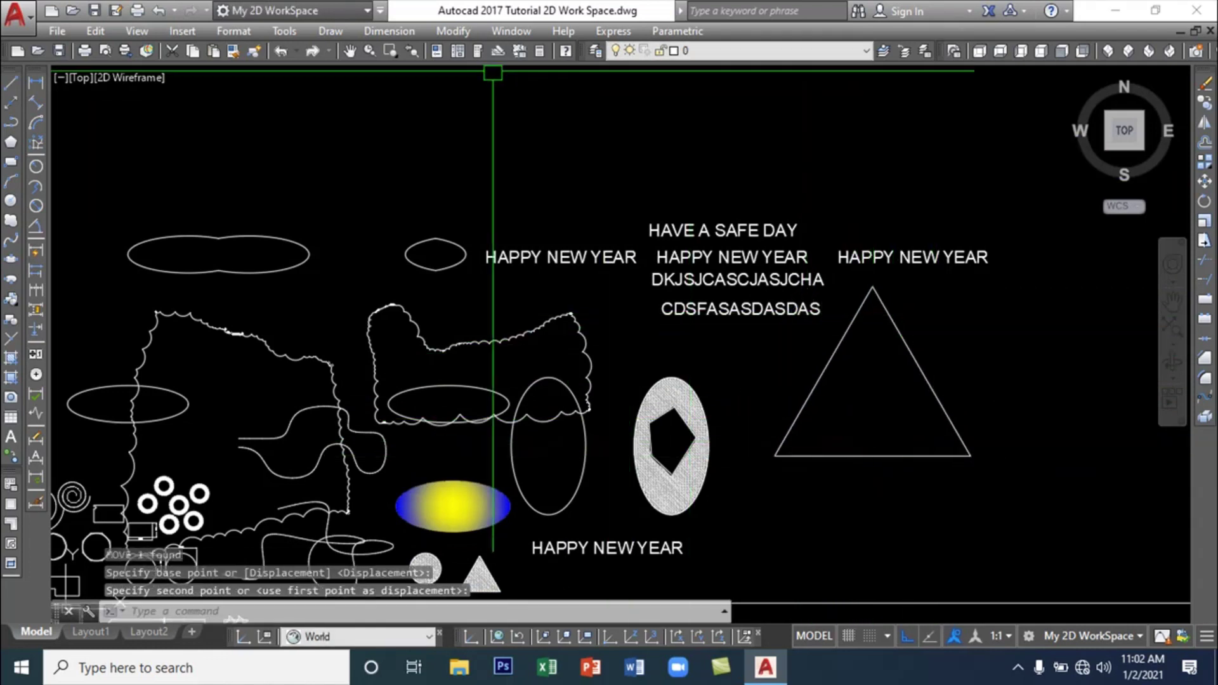
{"action": "left_click", "coordinate": [448, 30]}
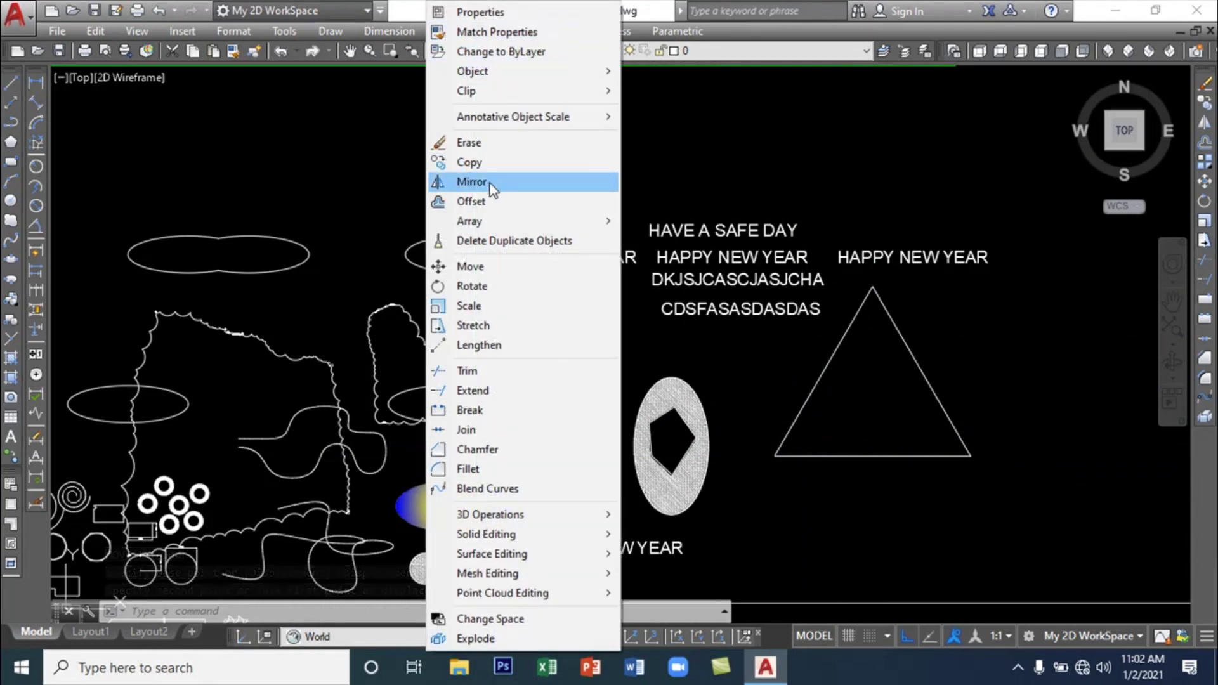
Mirror the triangle across its horizontal base, keeping the original to form a diamond
{"action": "left_click", "coordinate": [473, 183]}
{"action": "left_click", "coordinate": [874, 455]}
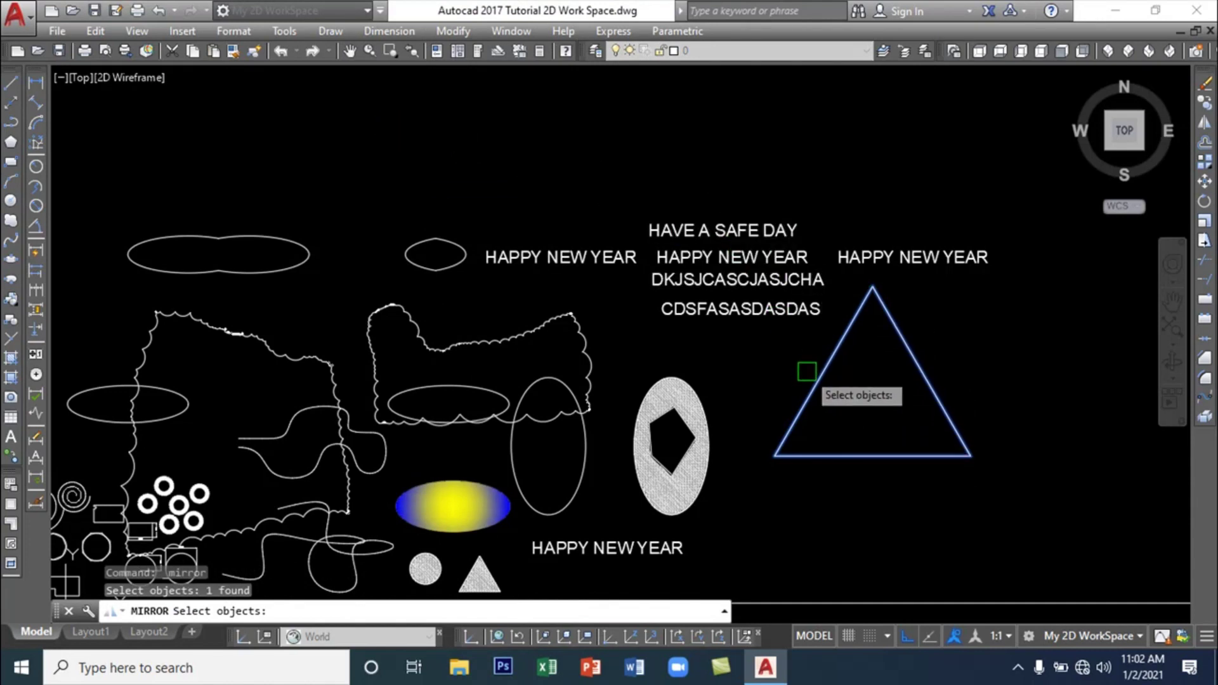
{"action": "key", "text": "Return"}
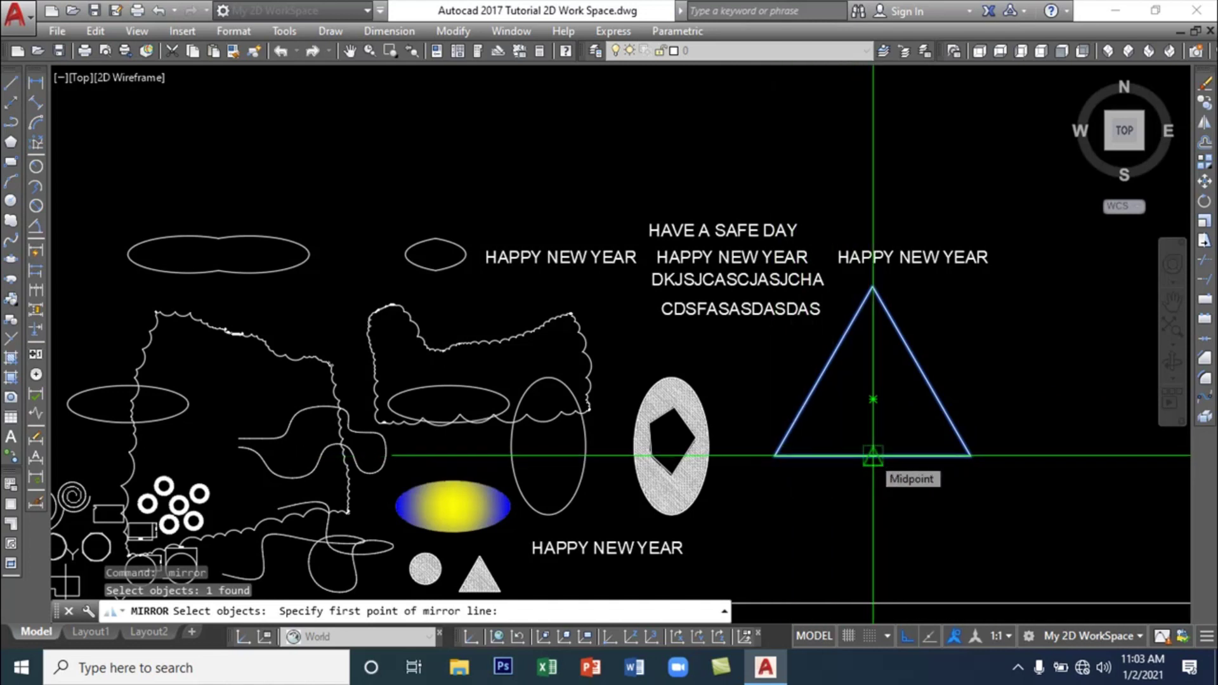
{"action": "left_click", "coordinate": [874, 456]}
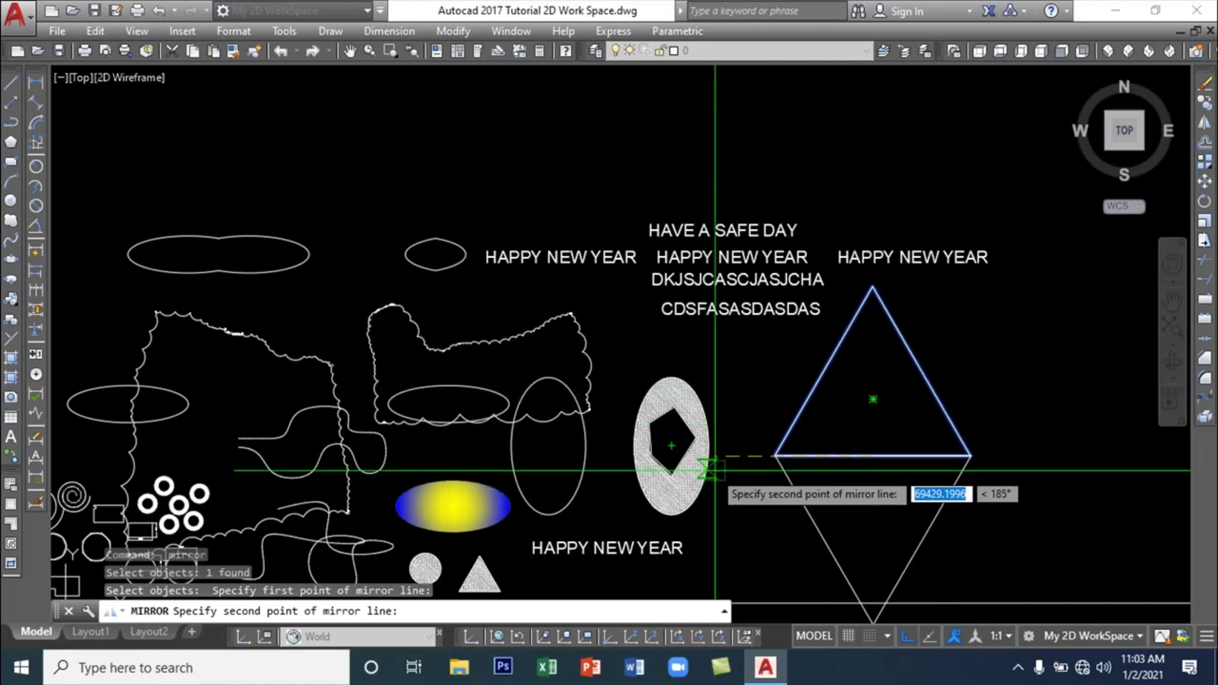
{"action": "left_click", "coordinate": [750, 471]}
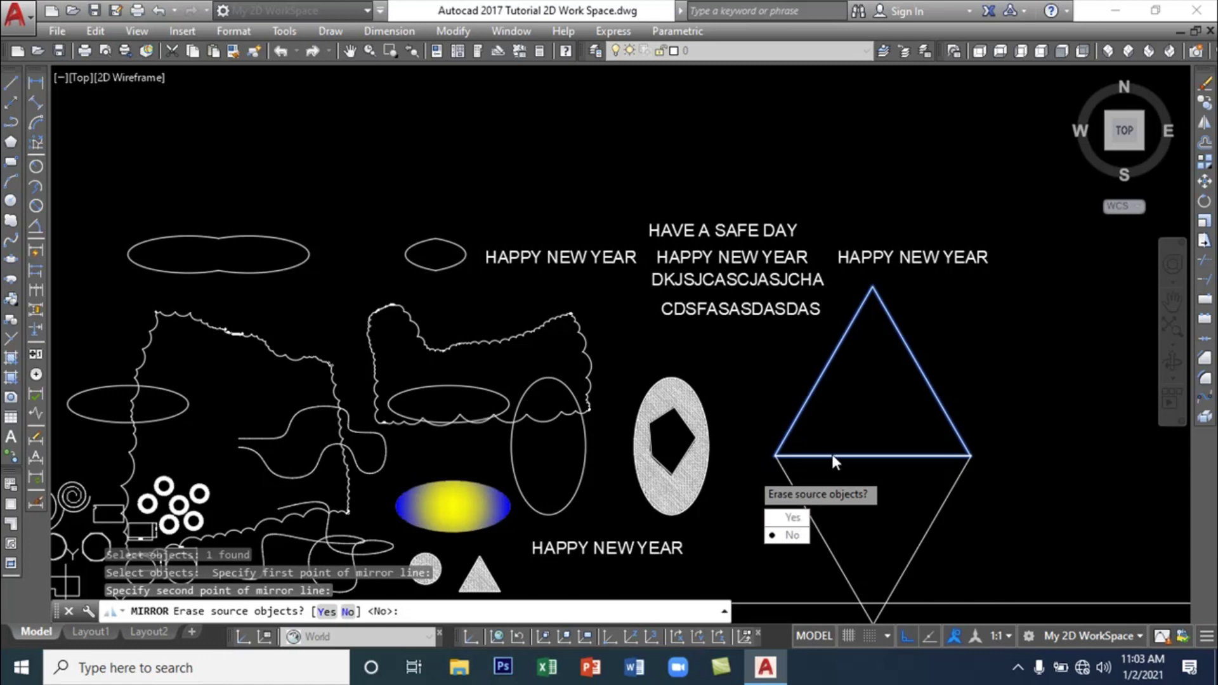
{"action": "left_click", "coordinate": [792, 535]}
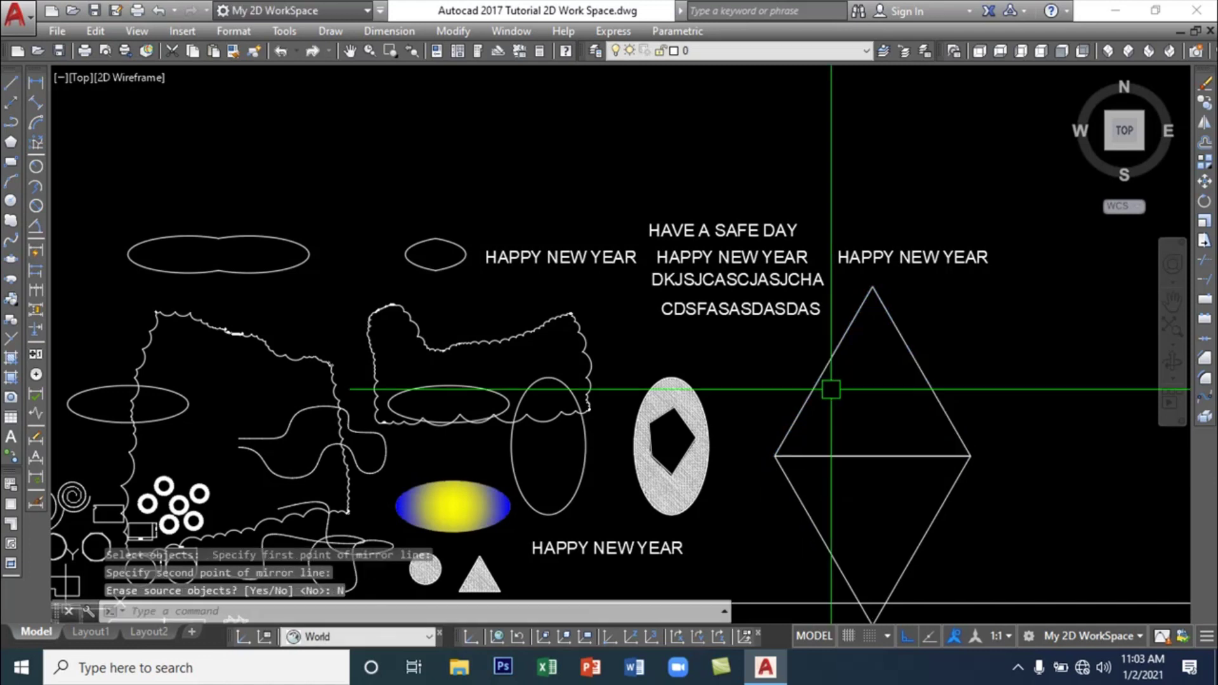
Window-select the diamond and mirror it vertically through its right corner, keeping the original
{"action": "left_click", "coordinate": [999, 540]}
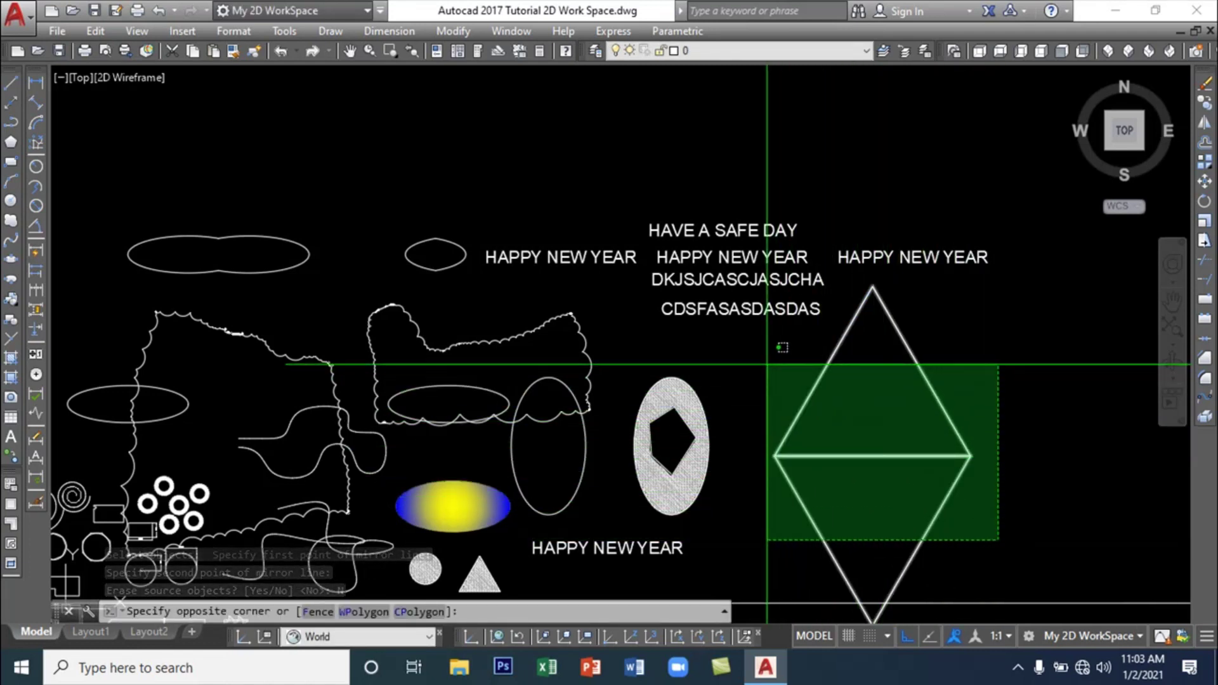
{"action": "left_click", "coordinate": [779, 363]}
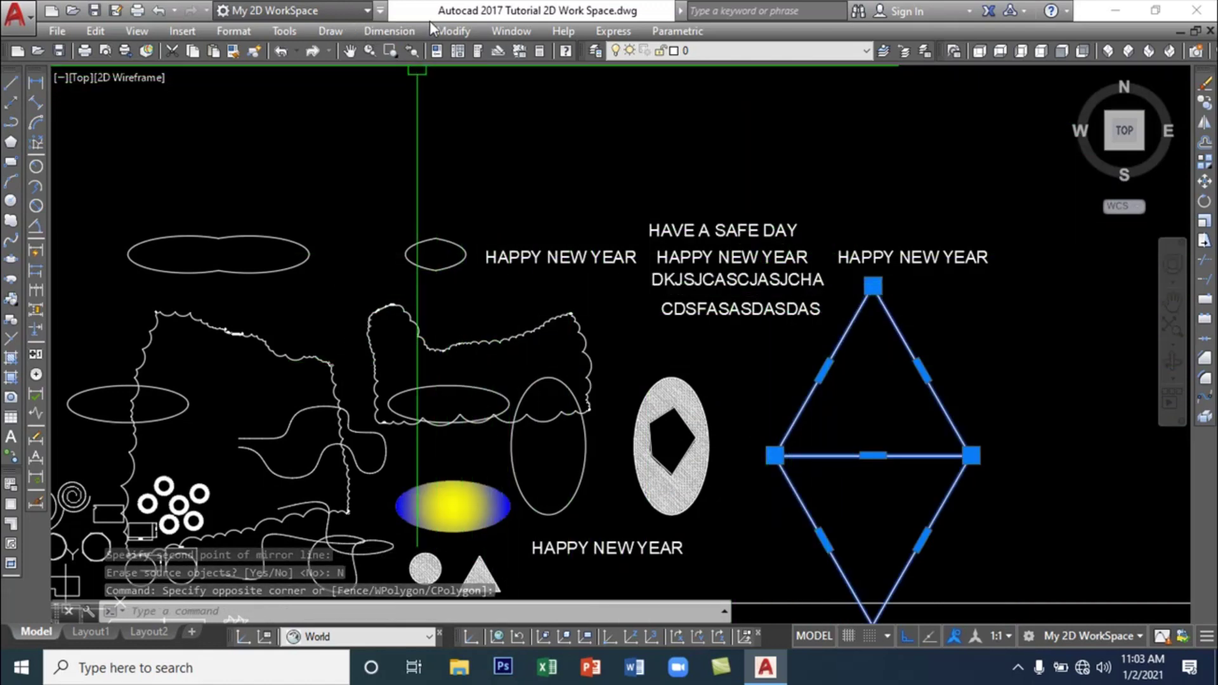
{"action": "left_click", "coordinate": [453, 31]}
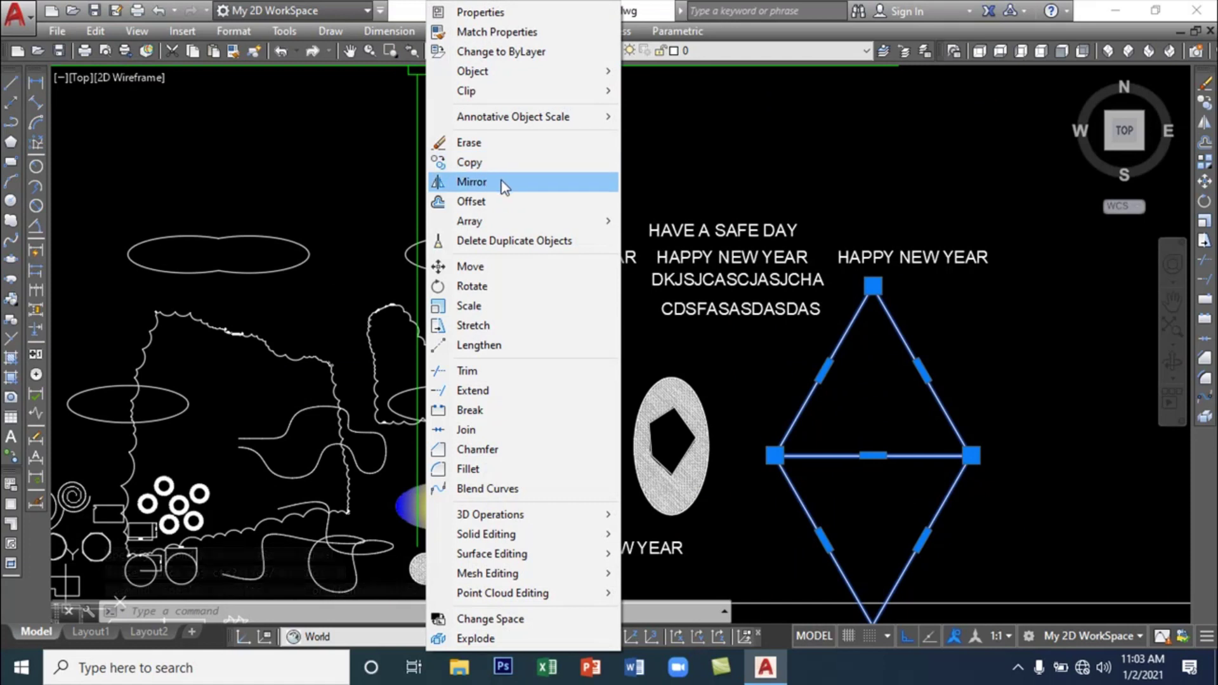
{"action": "left_click", "coordinate": [504, 184]}
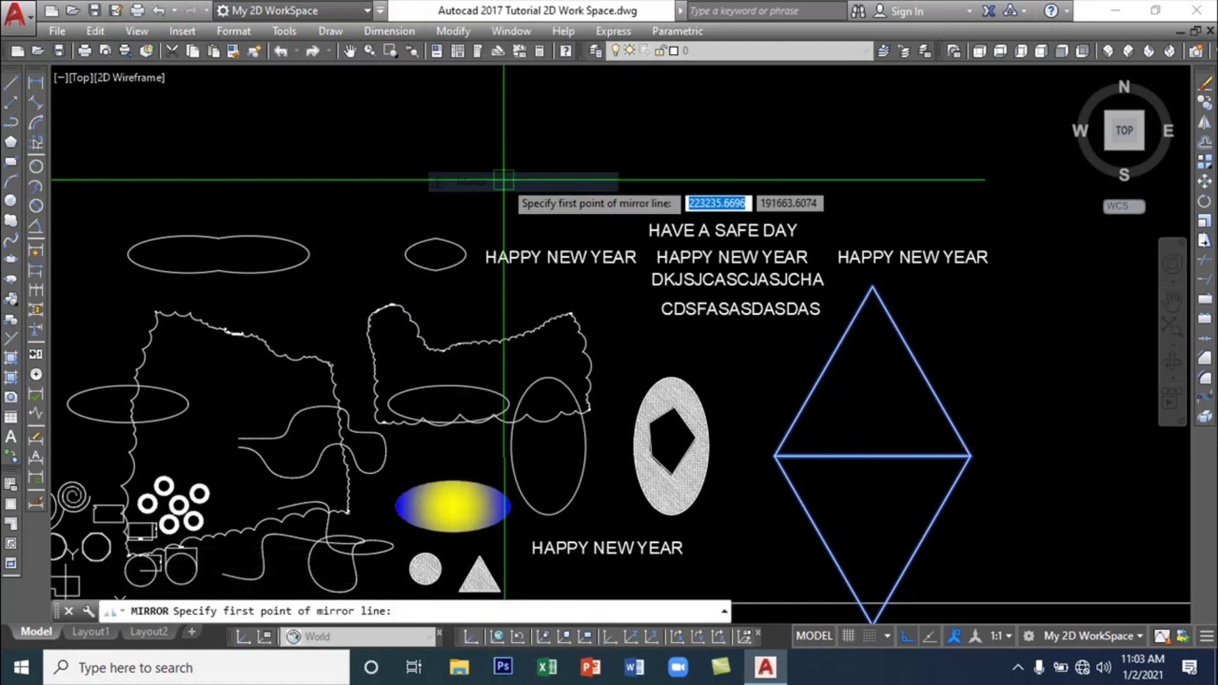
{"action": "left_click", "coordinate": [971, 455]}
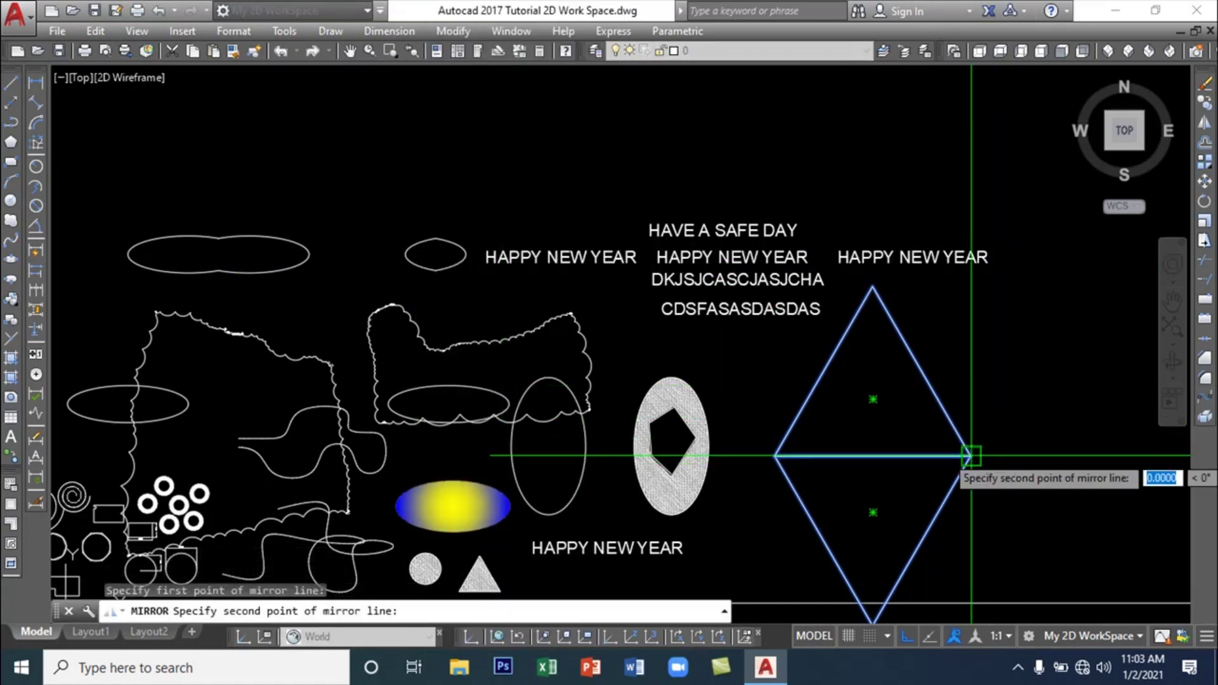
{"action": "left_click", "coordinate": [974, 322]}
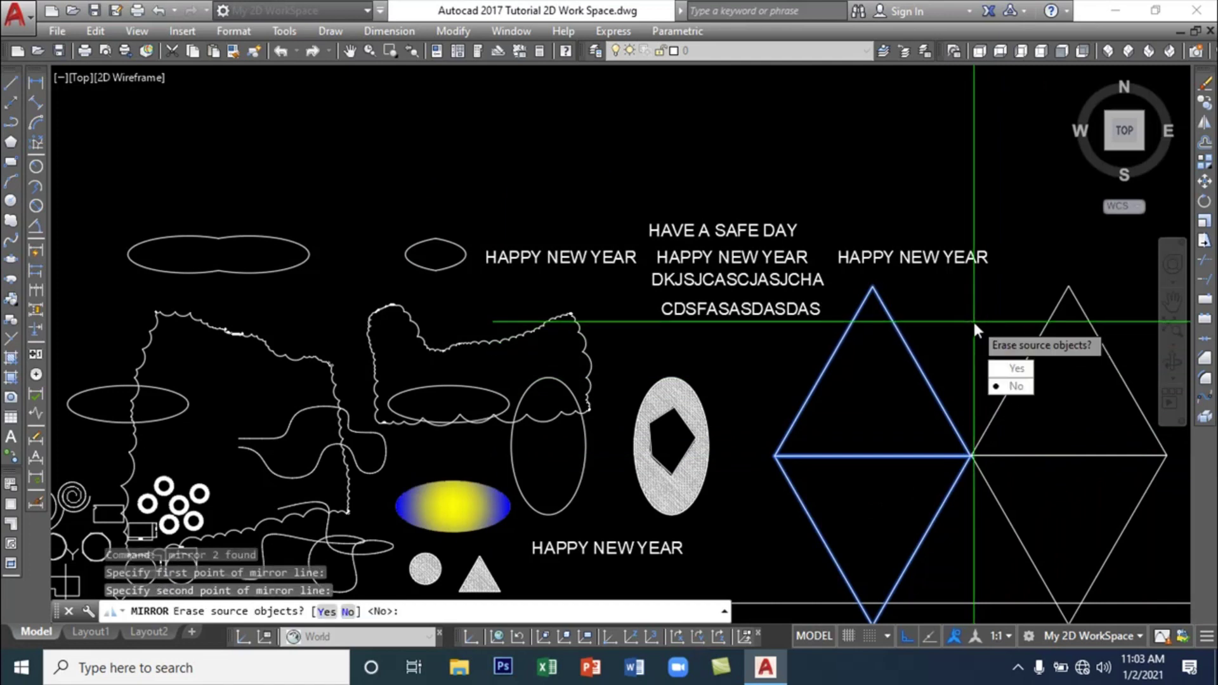
{"action": "key", "text": "Return"}
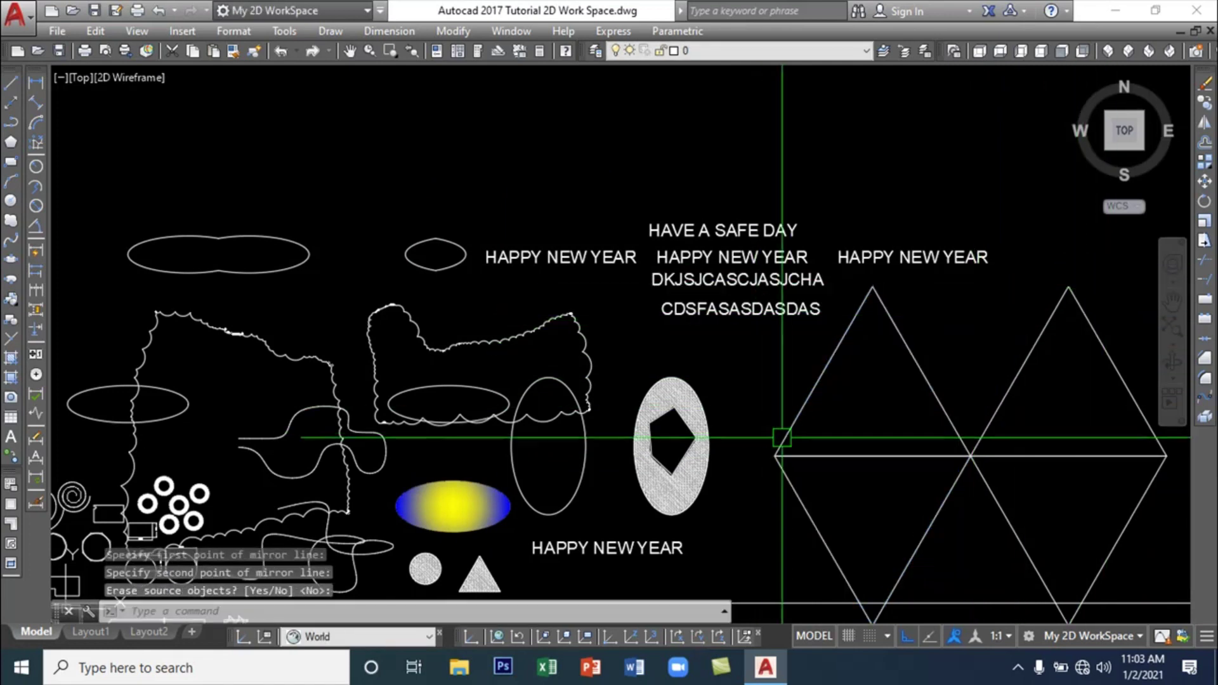
{"action": "scroll", "coordinate": [866, 400], "scroll_direction": "down", "scroll_amount": 2}
{"action": "mouse_move", "coordinate": [1042, 501]}
{"action": "middle_mouse_down"}
{"action": "mouse_move", "coordinate": [848, 446]}
{"action": "mouse_move", "coordinate": [823, 459]}
{"action": "mouse_move", "coordinate": [825, 484]}
{"action": "middle_mouse_up"}
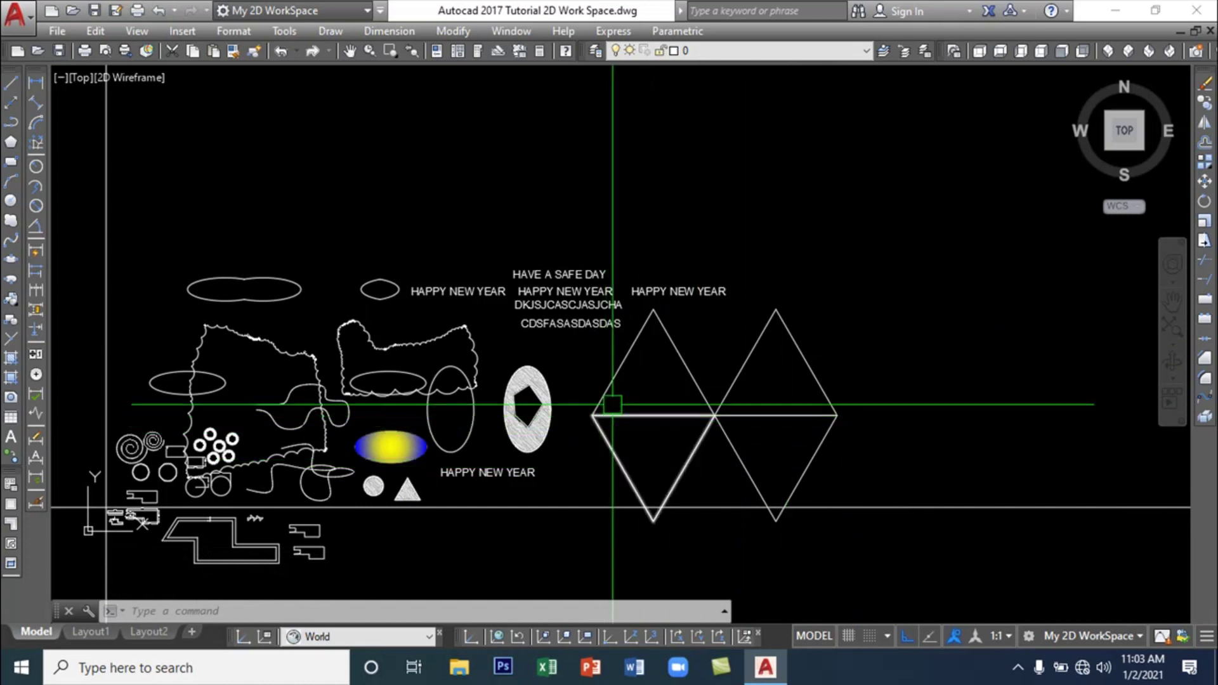
{"action": "left_click", "coordinate": [656, 452]}
{"action": "left_click", "coordinate": [568, 364]}
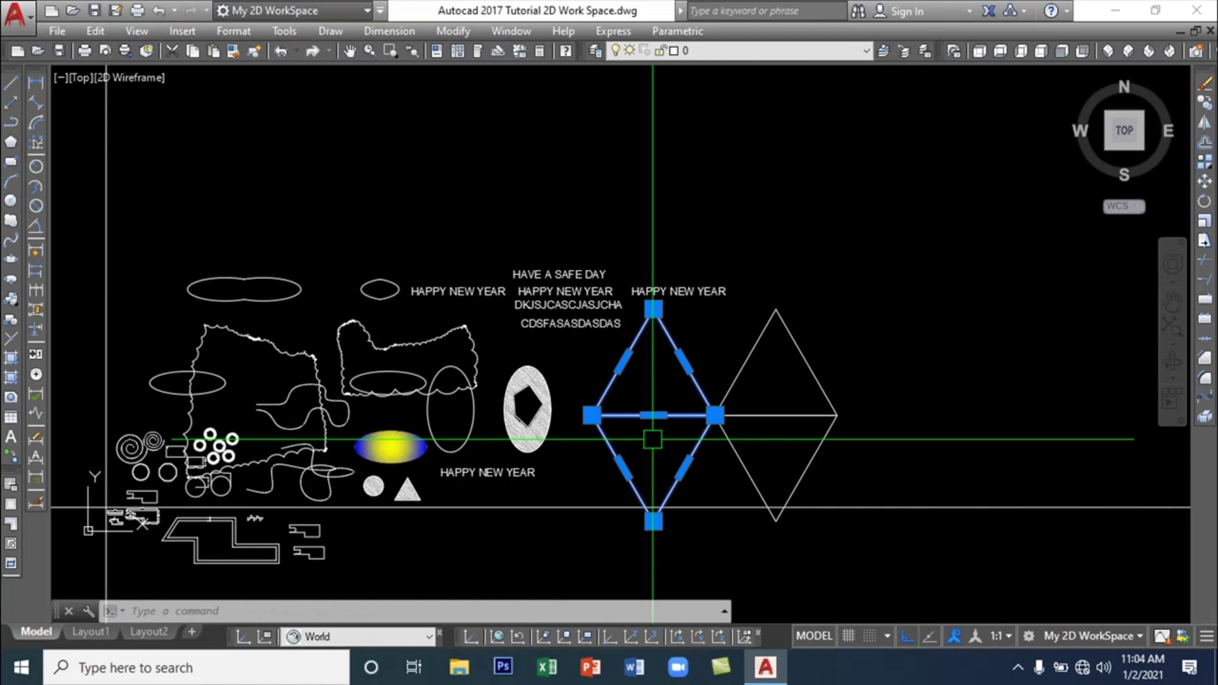
{"action": "key", "text": "Escape"}
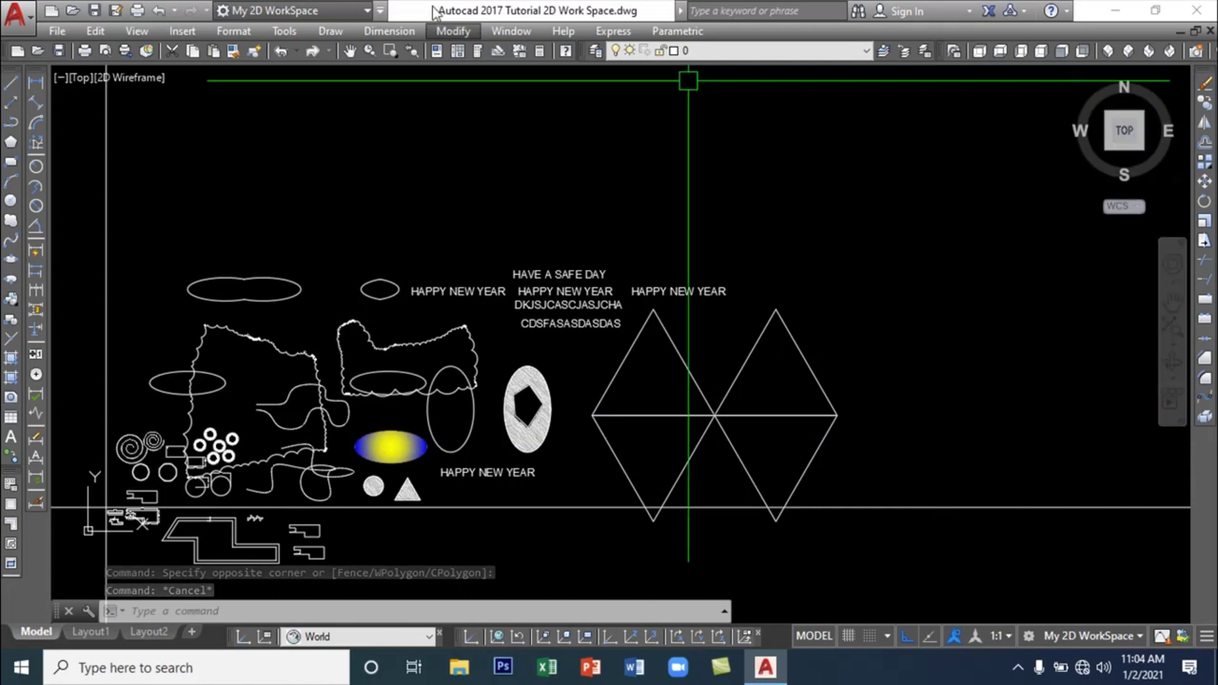
{"action": "left_click", "coordinate": [443, 33]}
{"action": "left_click", "coordinate": [448, 31]}
{"action": "left_click", "coordinate": [450, 32]}
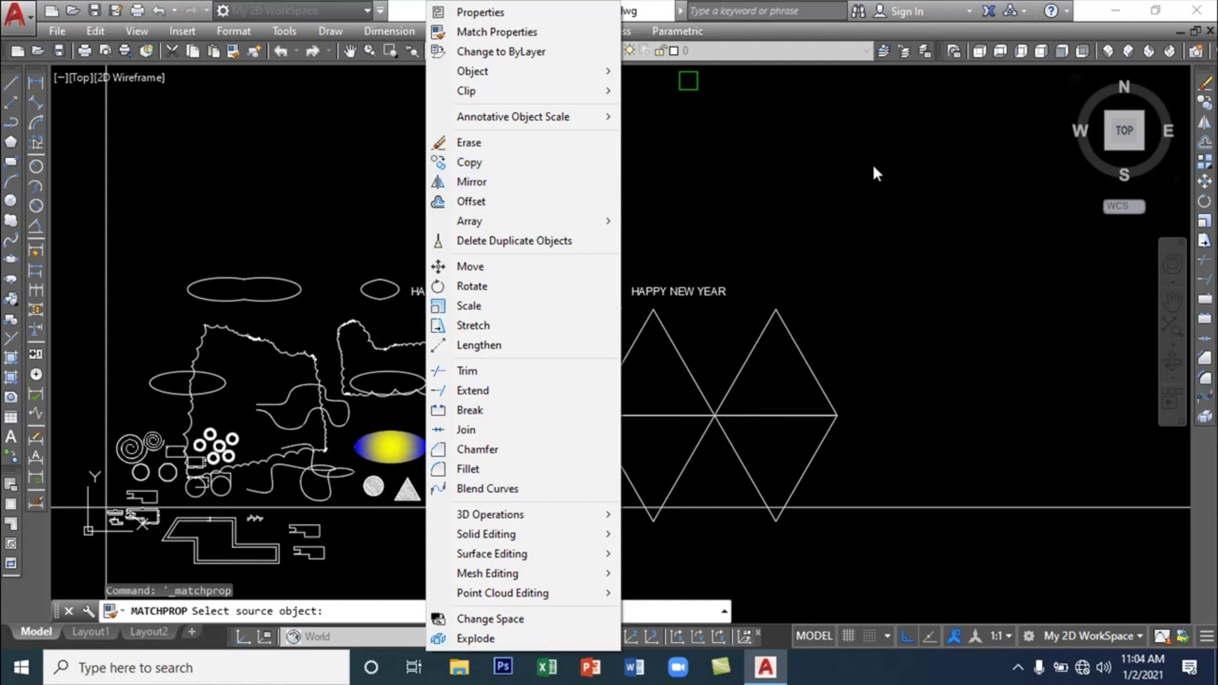
{"action": "left_click", "coordinate": [798, 265]}
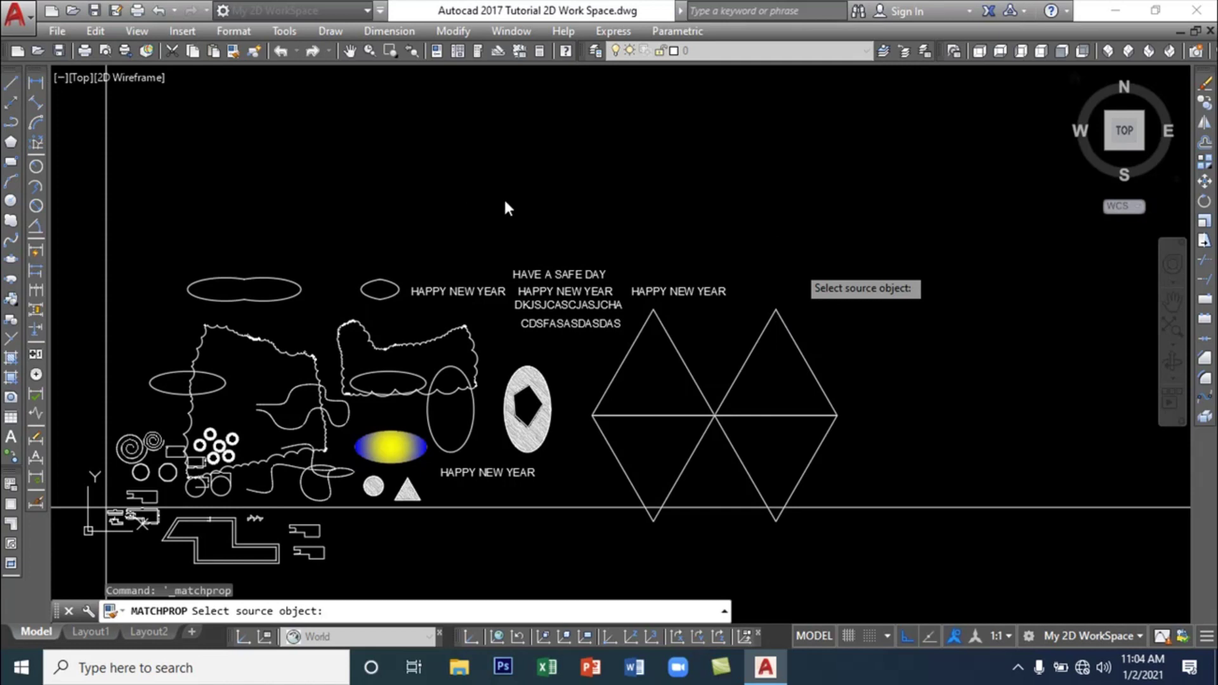
{"action": "left_click", "coordinate": [546, 210]}
{"action": "key", "text": "Escape"}
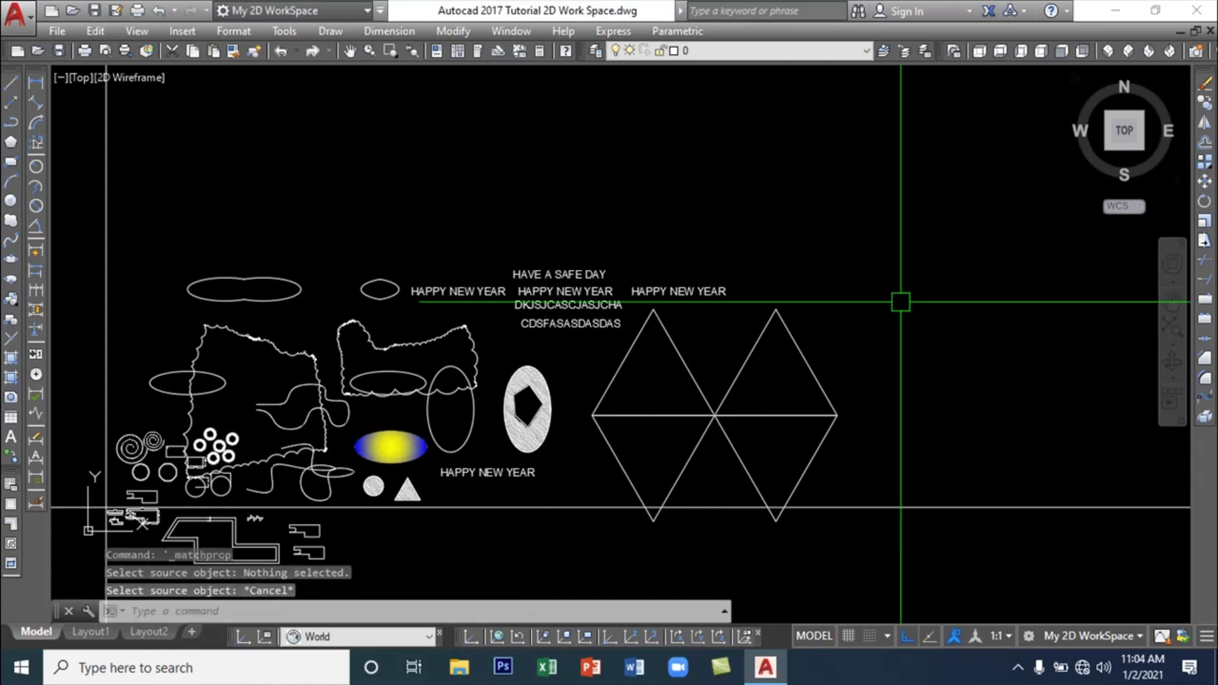
{"action": "type", "text": "MI"}
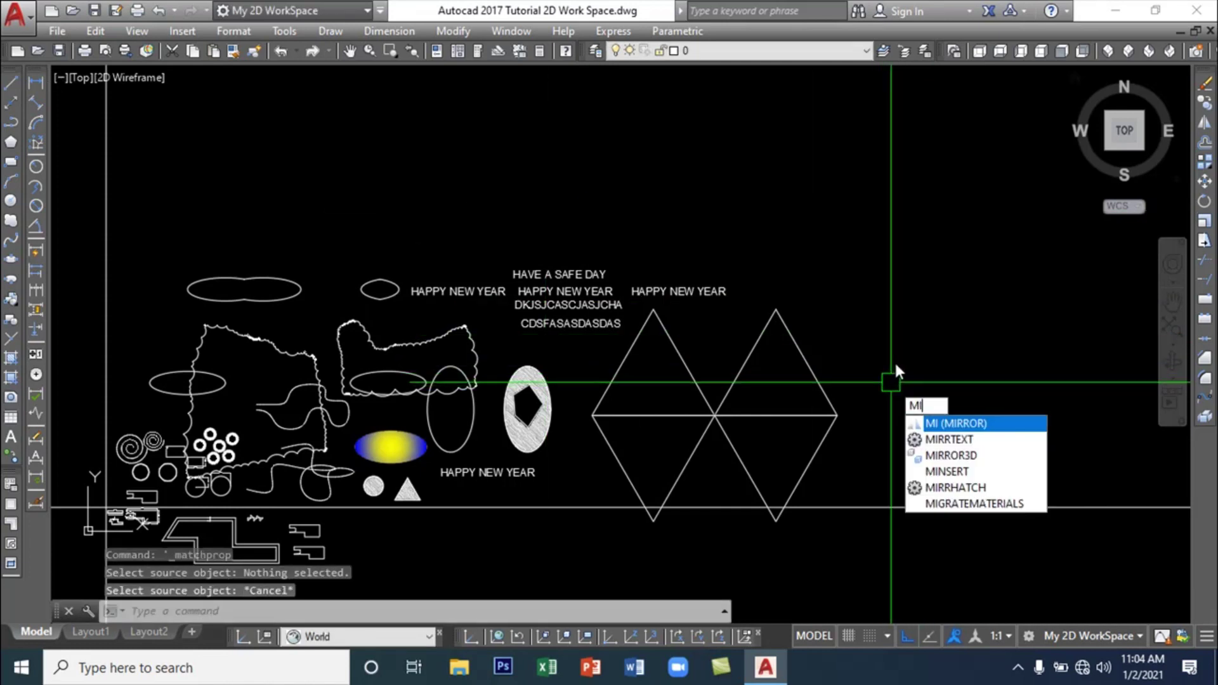
Mirror the right diamond's two triangles vertically through its right tip, keeping the originals
{"action": "left_click", "coordinate": [947, 424]}
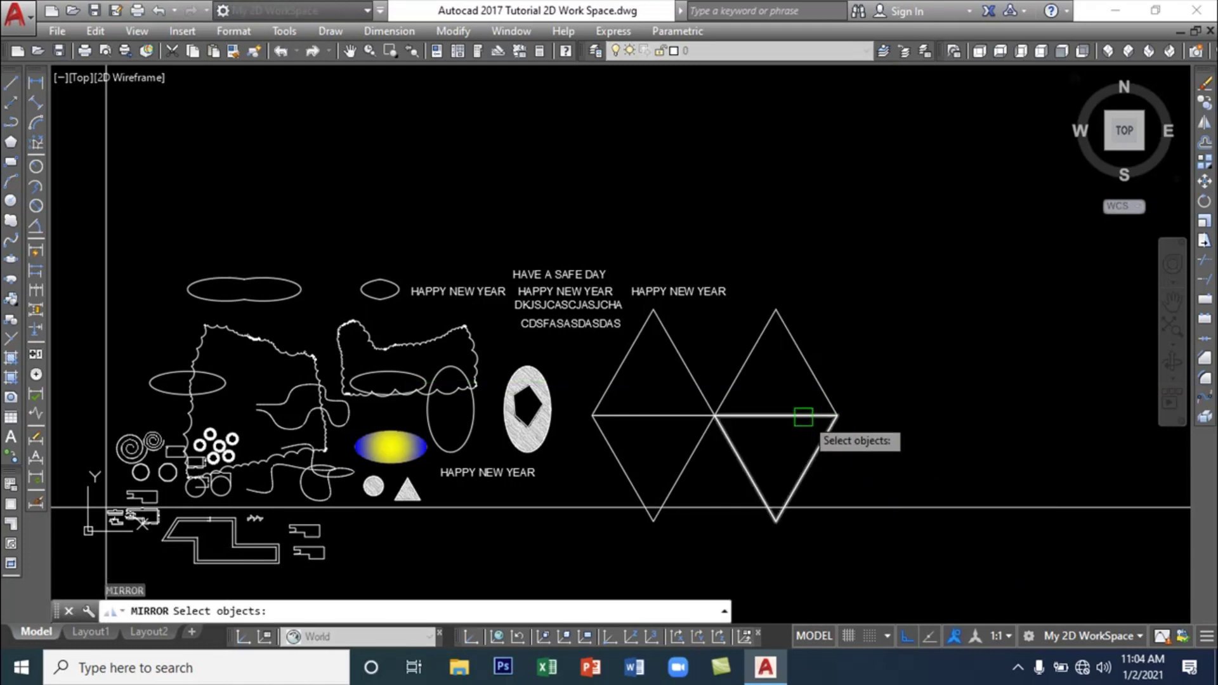
{"action": "left_click", "coordinate": [824, 444]}
{"action": "left_click", "coordinate": [819, 383]}
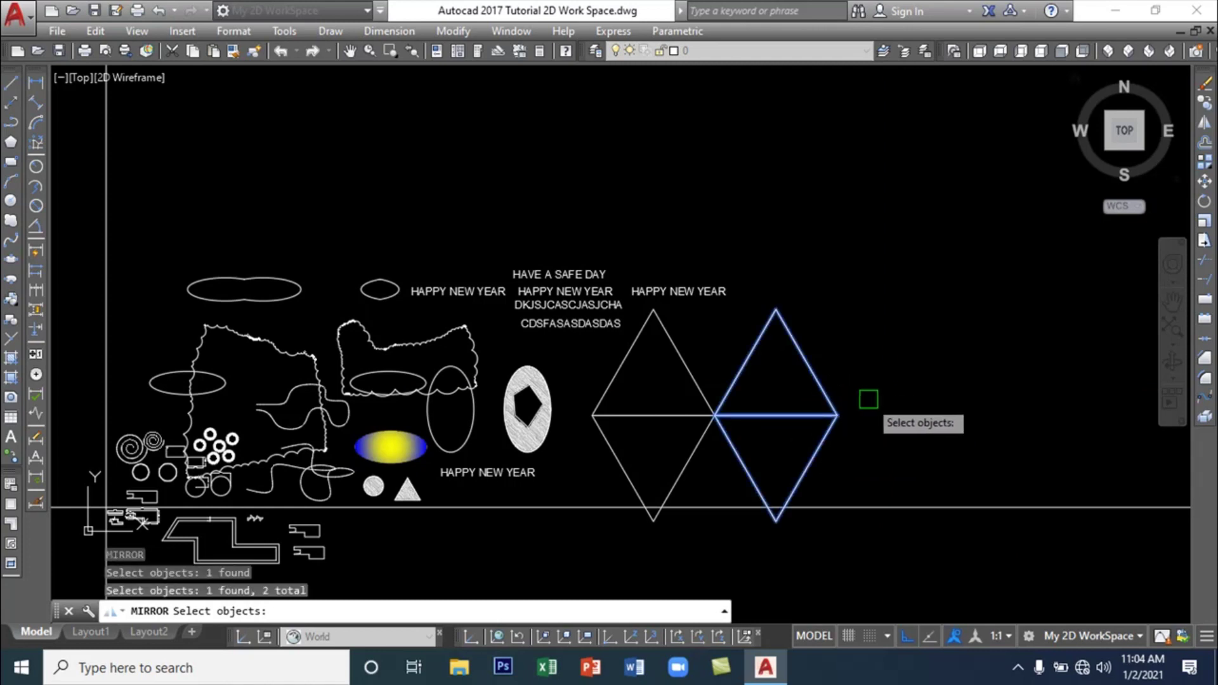
{"action": "key", "text": "Return"}
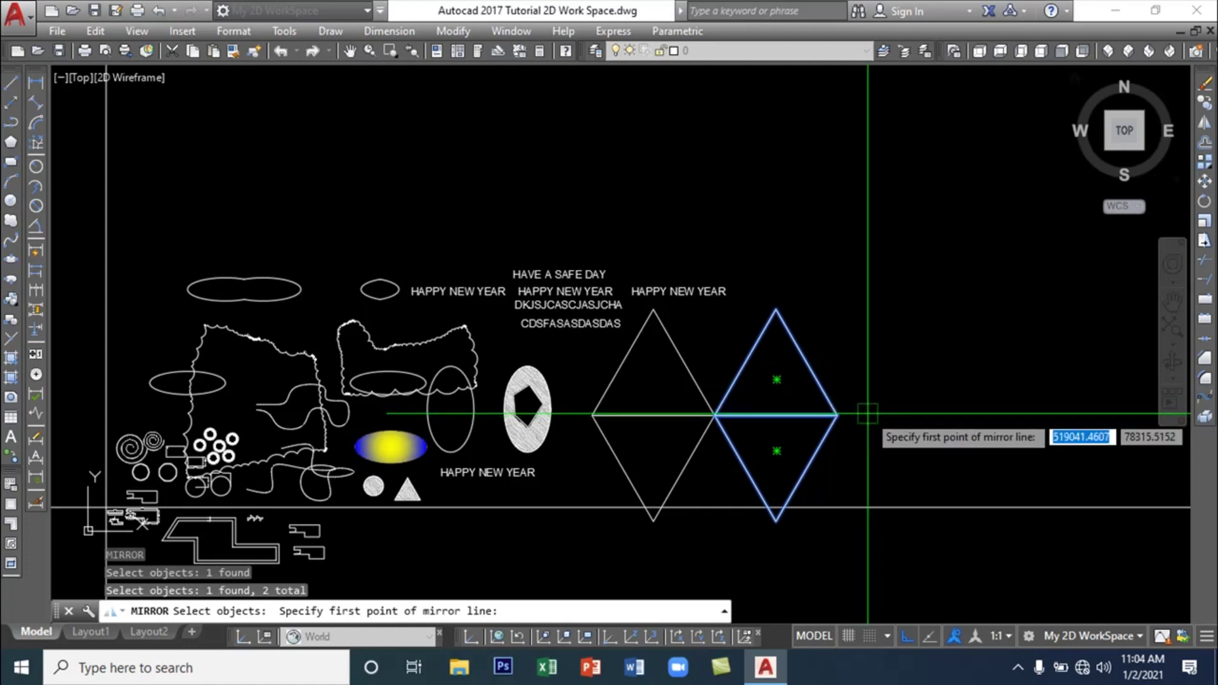
{"action": "left_click", "coordinate": [837, 416]}
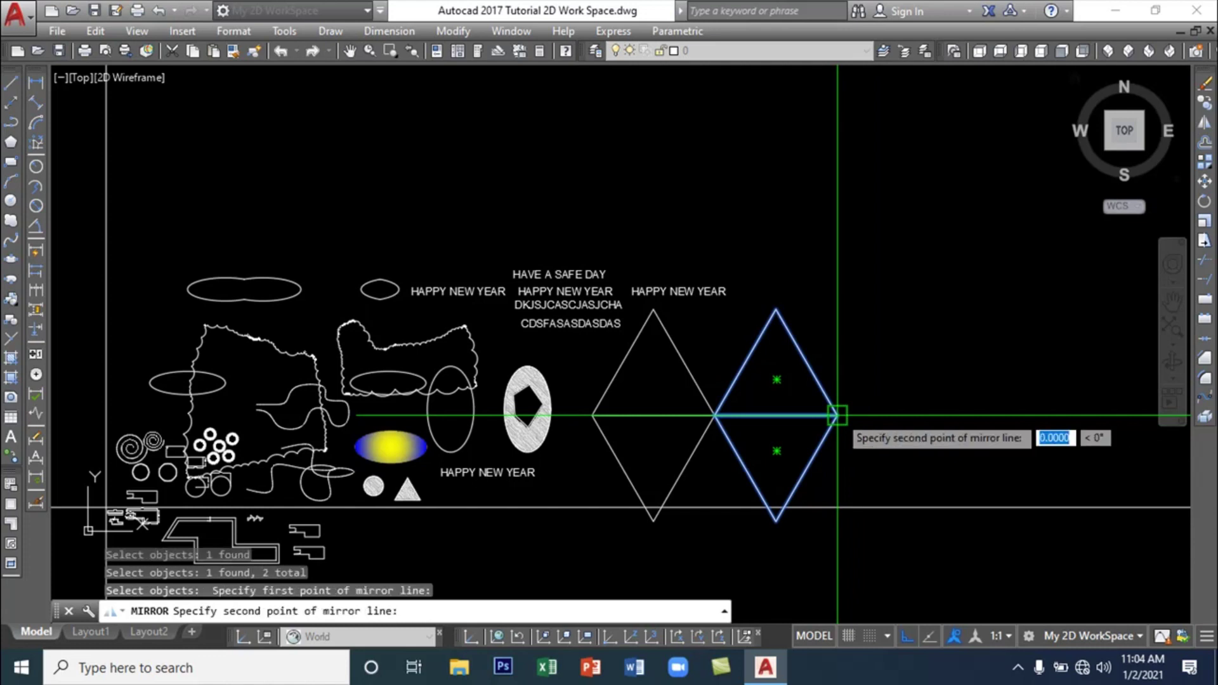
{"action": "left_click", "coordinate": [838, 279]}
{"action": "key", "text": "Return"}
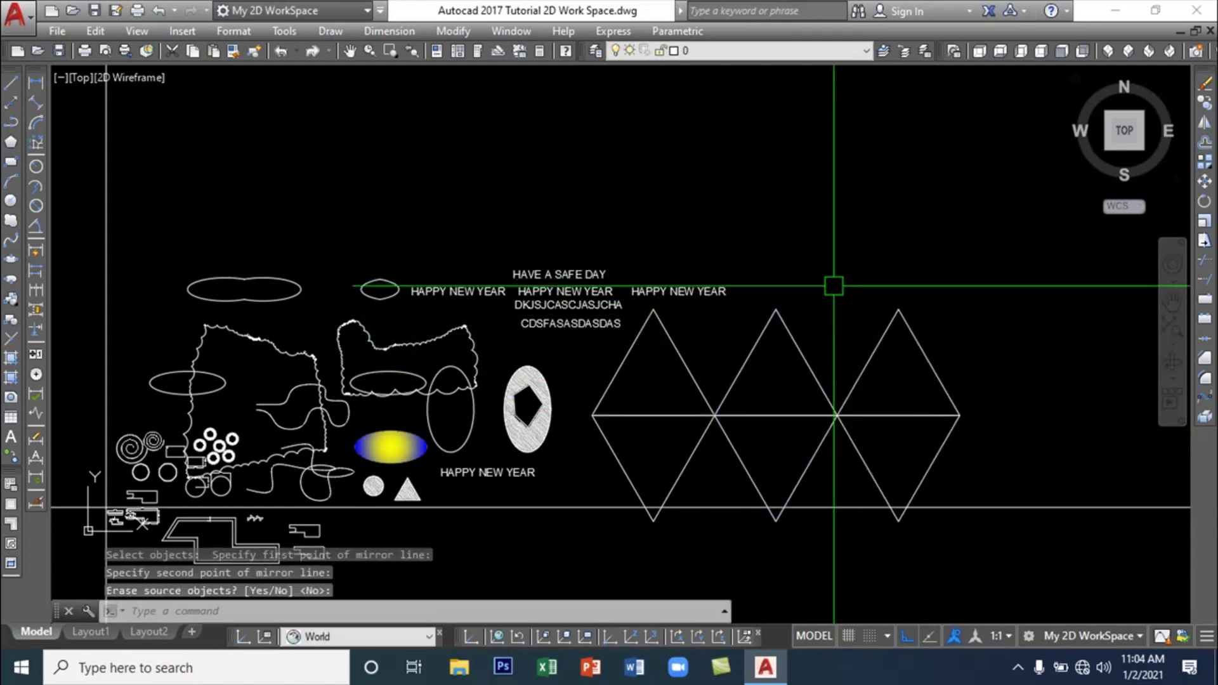
{"action": "left_click", "coordinate": [1044, 454]}
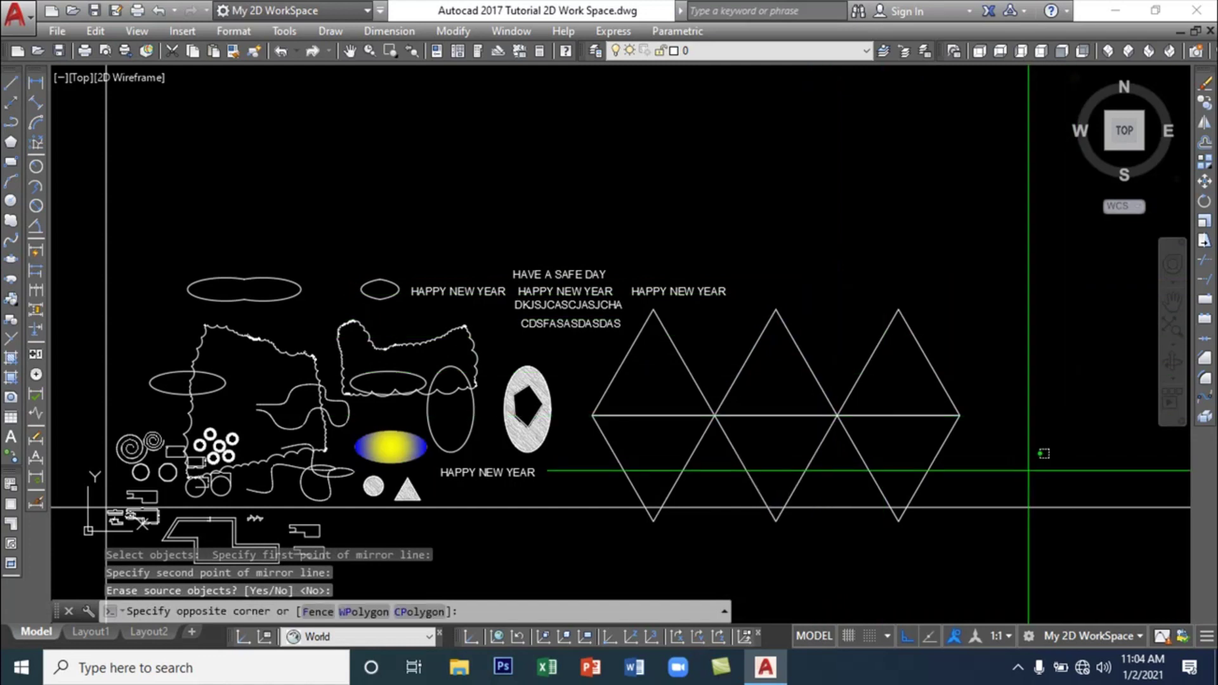
{"action": "left_click", "coordinate": [1022, 469]}
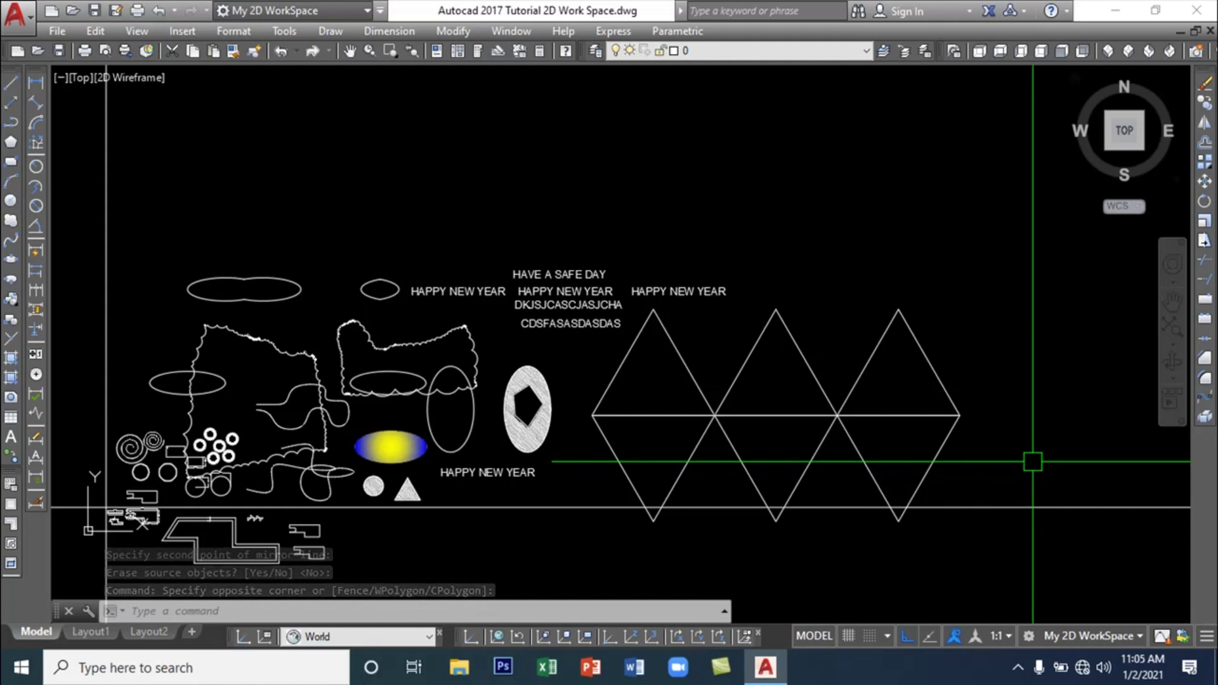
Cancel the stray selection windows and select the double-lobed ellipse at the upper left
{"action": "left_click", "coordinate": [1032, 461]}
{"action": "key", "text": "Escape"}
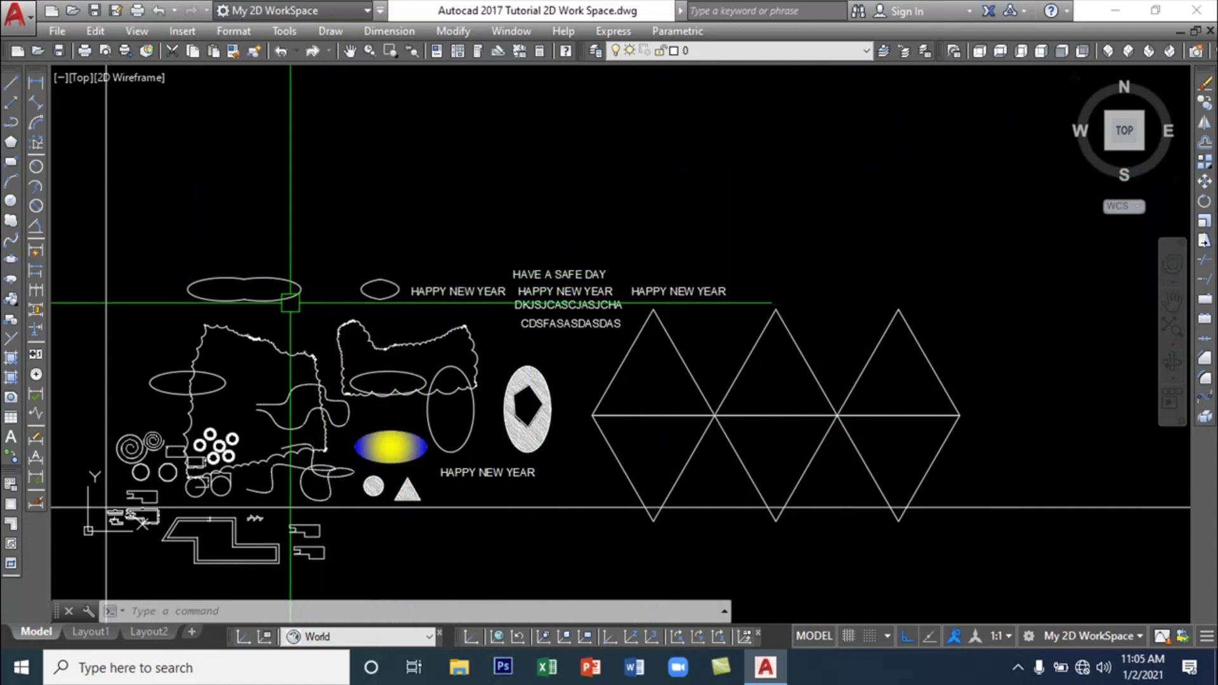
{"action": "left_click", "coordinate": [291, 302]}
{"action": "left_click", "coordinate": [292, 302]}
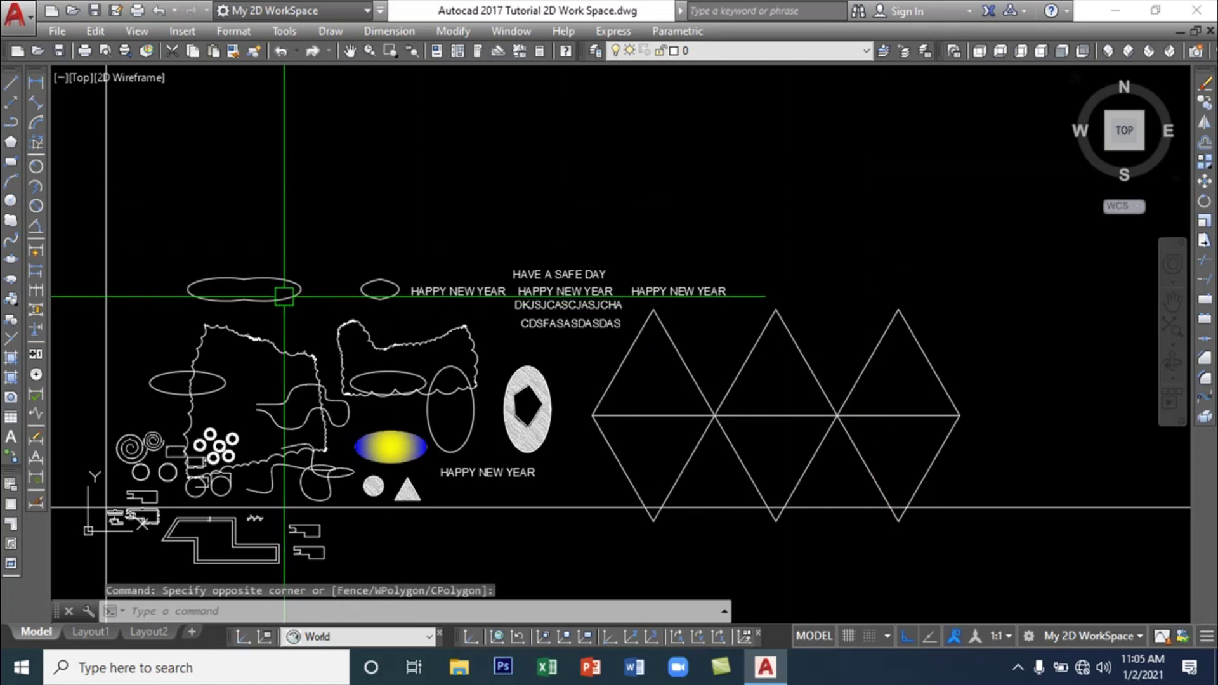
{"action": "left_click", "coordinate": [301, 284]}
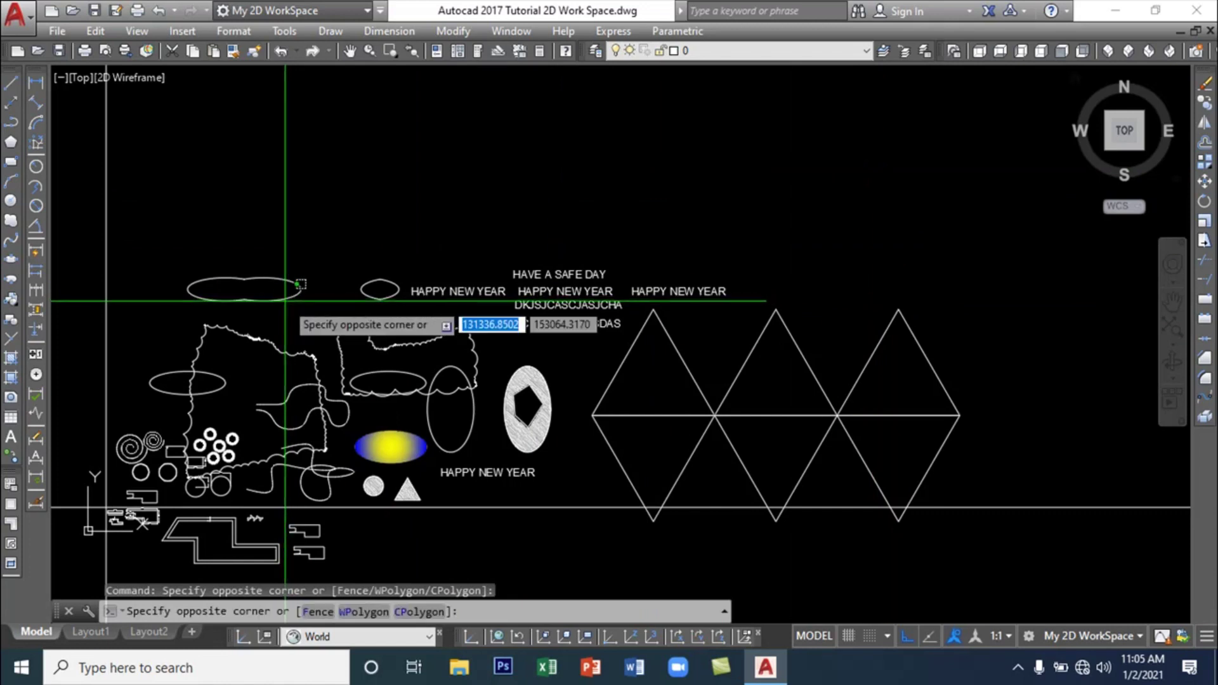
{"action": "key", "text": "Escape"}
{"action": "left_click", "coordinate": [302, 309]}
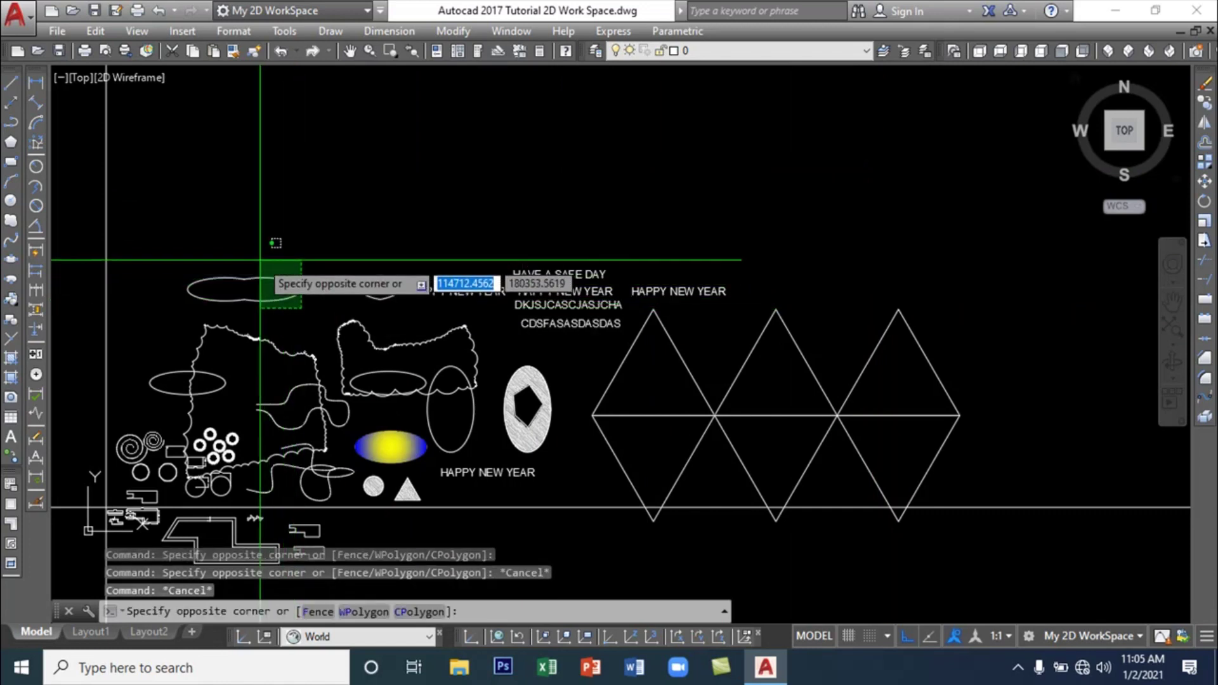
{"action": "key", "text": "Escape"}
{"action": "left_click", "coordinate": [240, 290]}
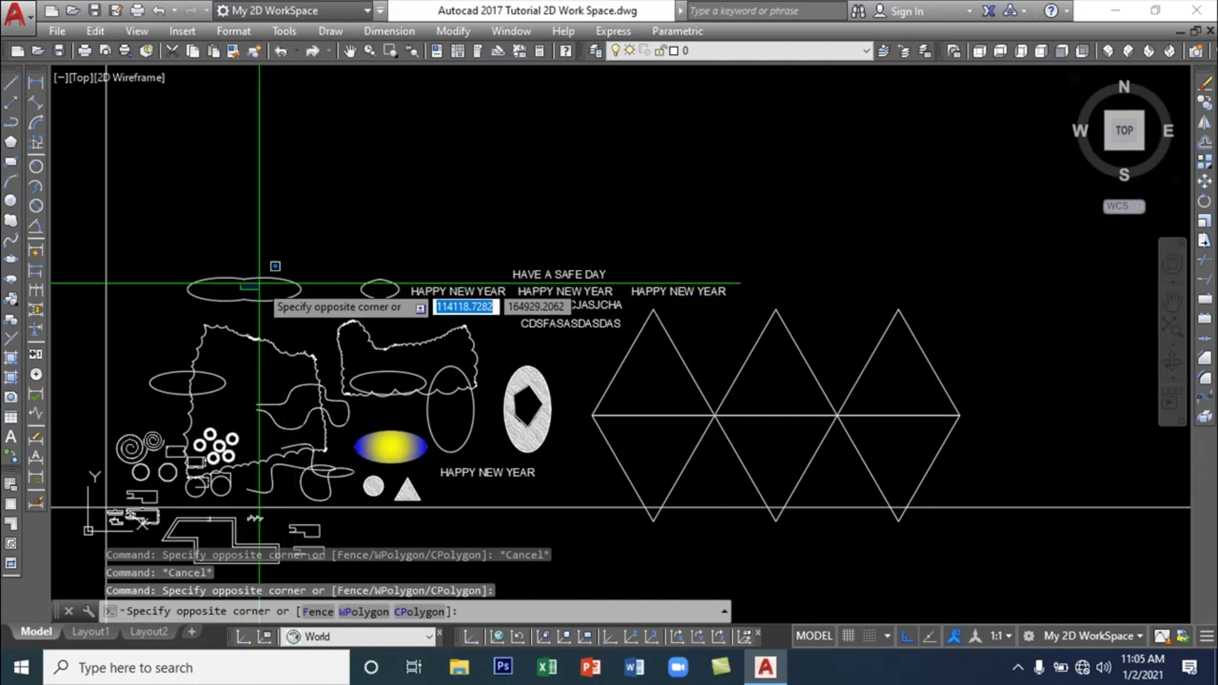
{"action": "left_click", "coordinate": [259, 283]}
{"action": "left_click", "coordinate": [260, 283]}
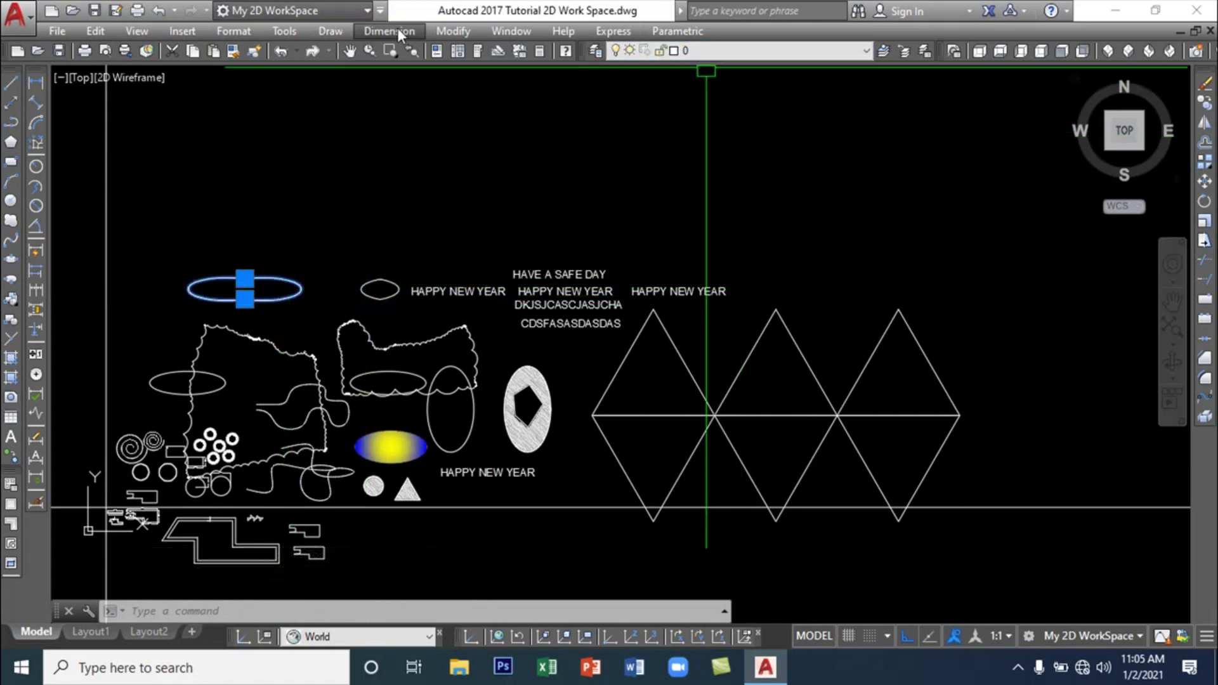
Copy the double-lobed ellipse to the right, placing it above the third diamond
{"action": "left_click", "coordinate": [452, 31]}
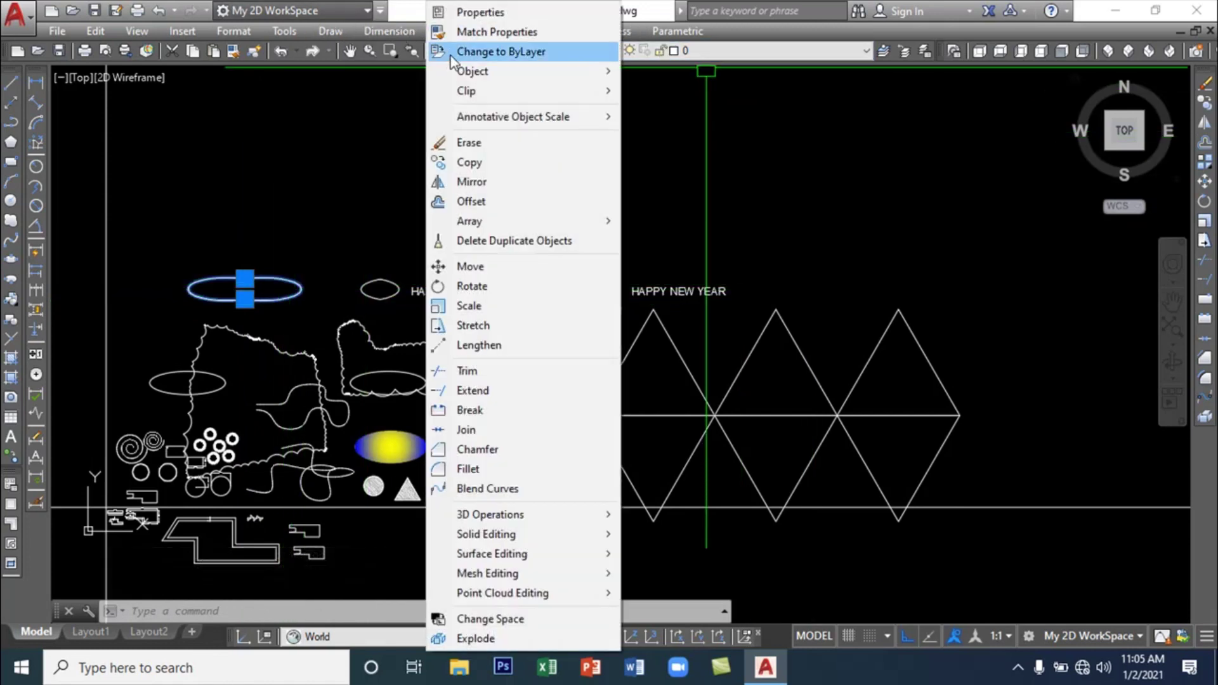
{"action": "left_click", "coordinate": [488, 163]}
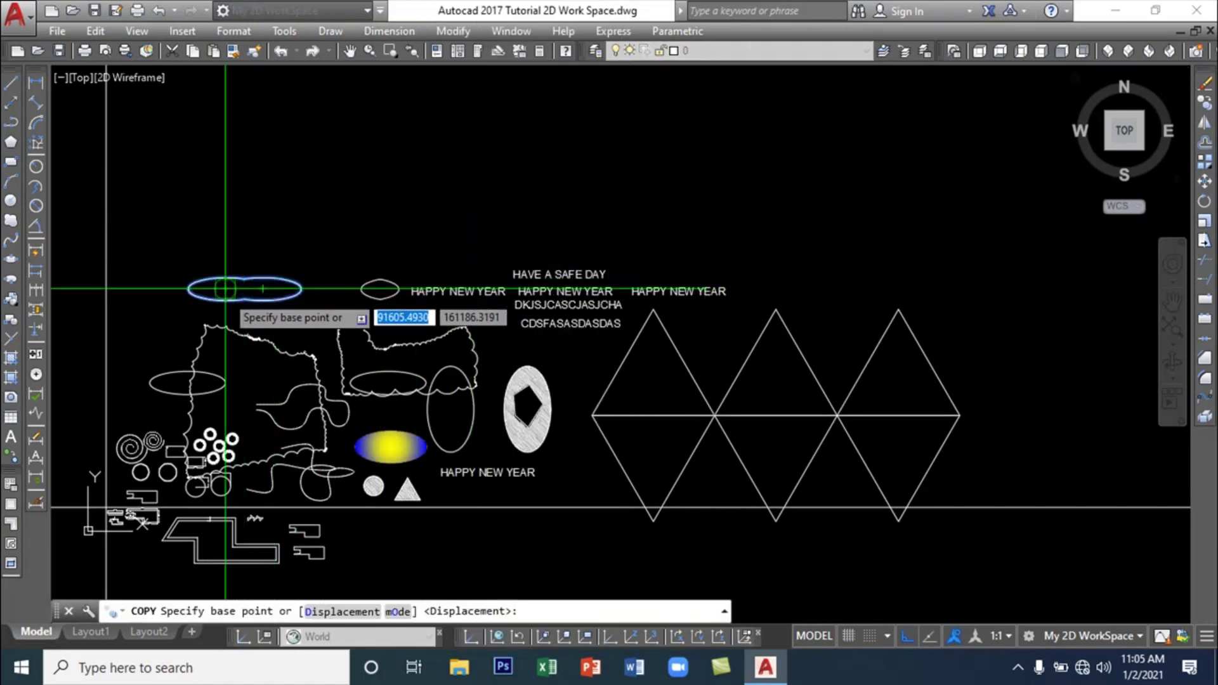
{"action": "left_click", "coordinate": [244, 289]}
{"action": "left_click", "coordinate": [805, 238]}
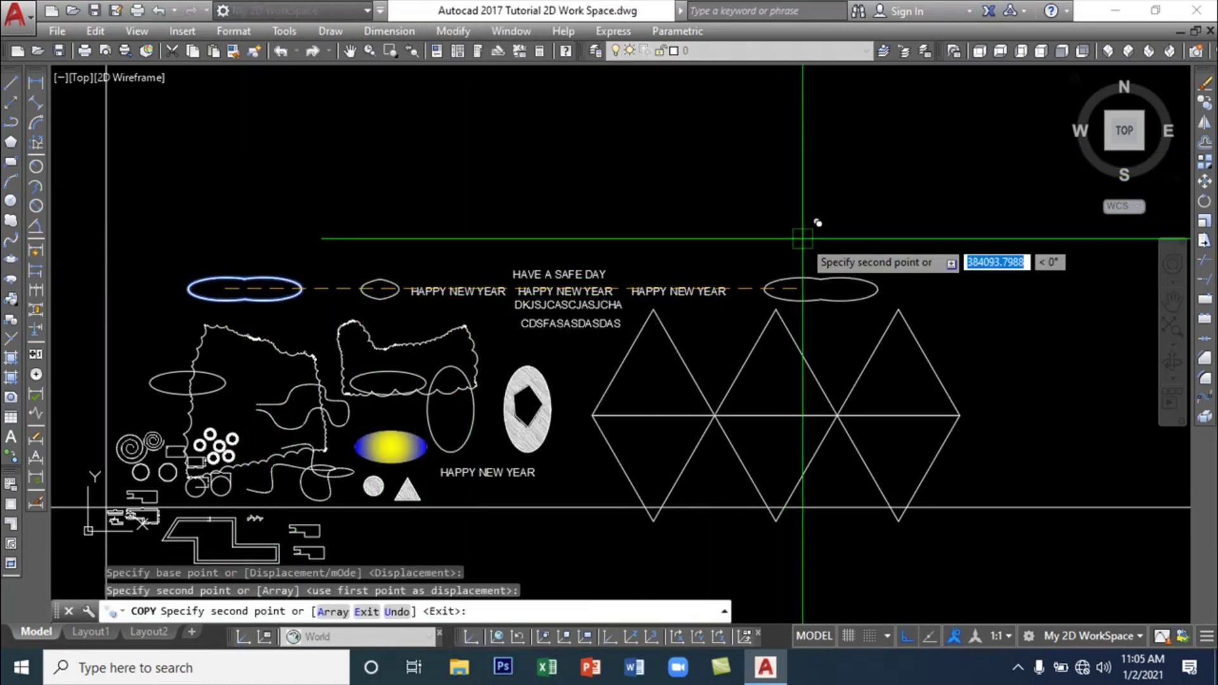
{"action": "key", "text": "Return"}
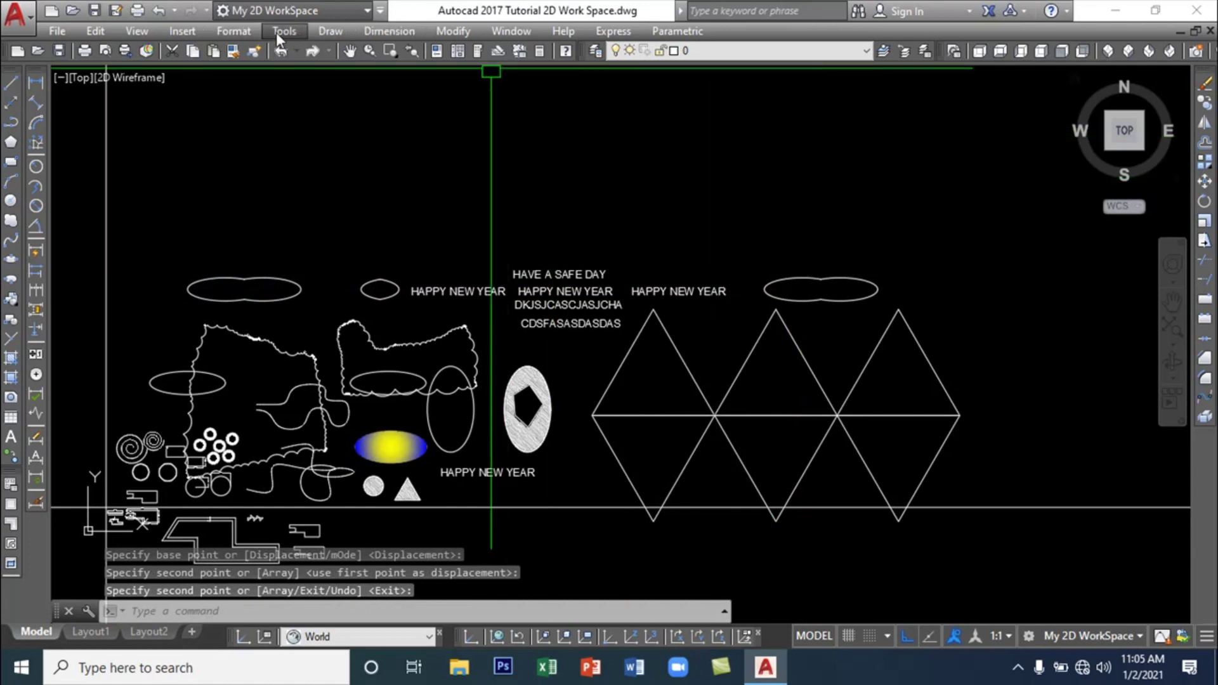
{"action": "left_click", "coordinate": [446, 32]}
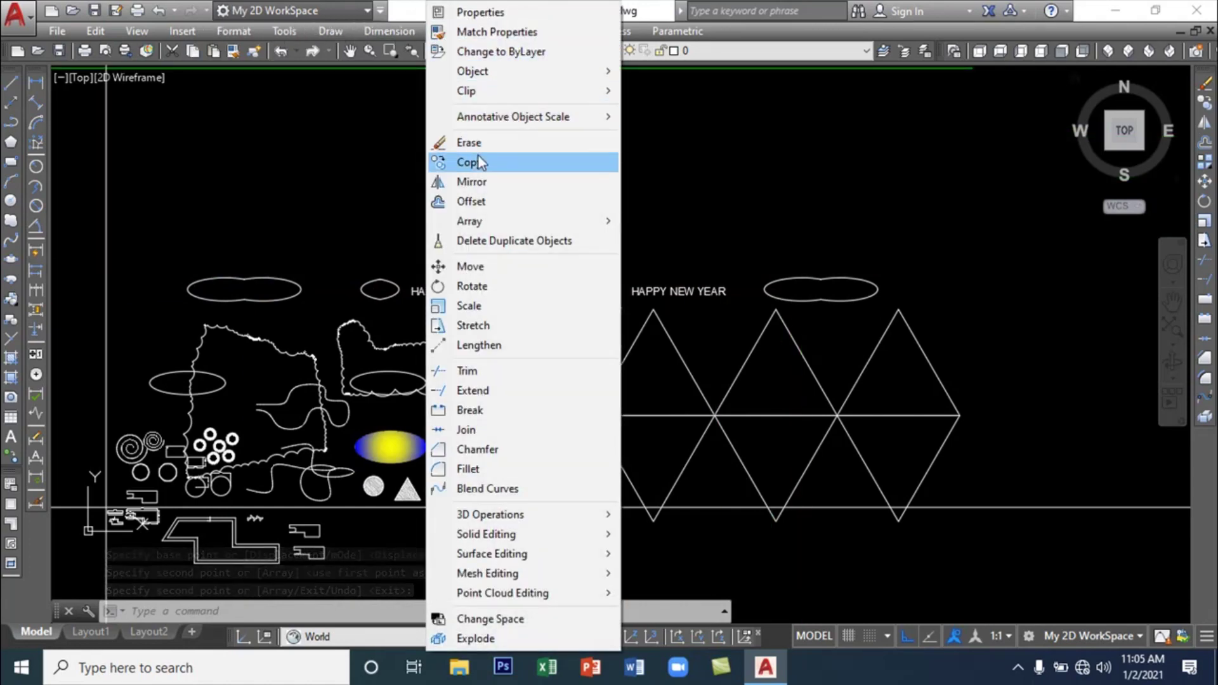
{"action": "left_click", "coordinate": [492, 203]}
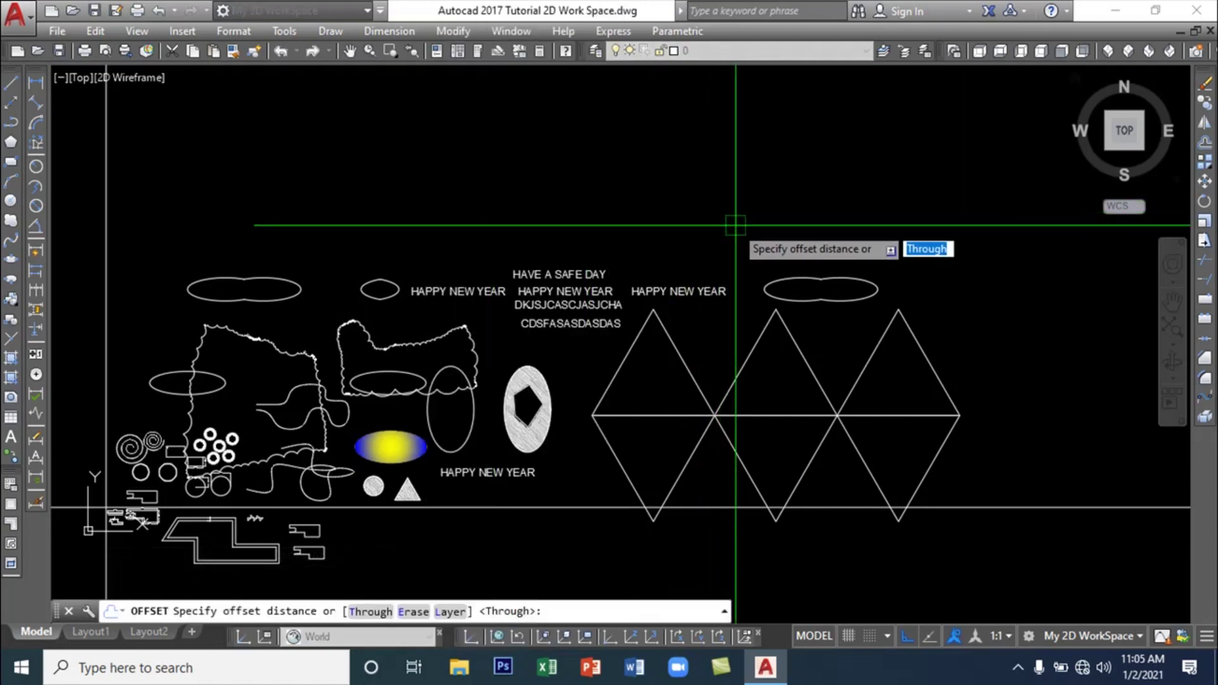
{"action": "scroll", "coordinate": [825, 288], "scroll_direction": "up", "scroll_amount": 5}
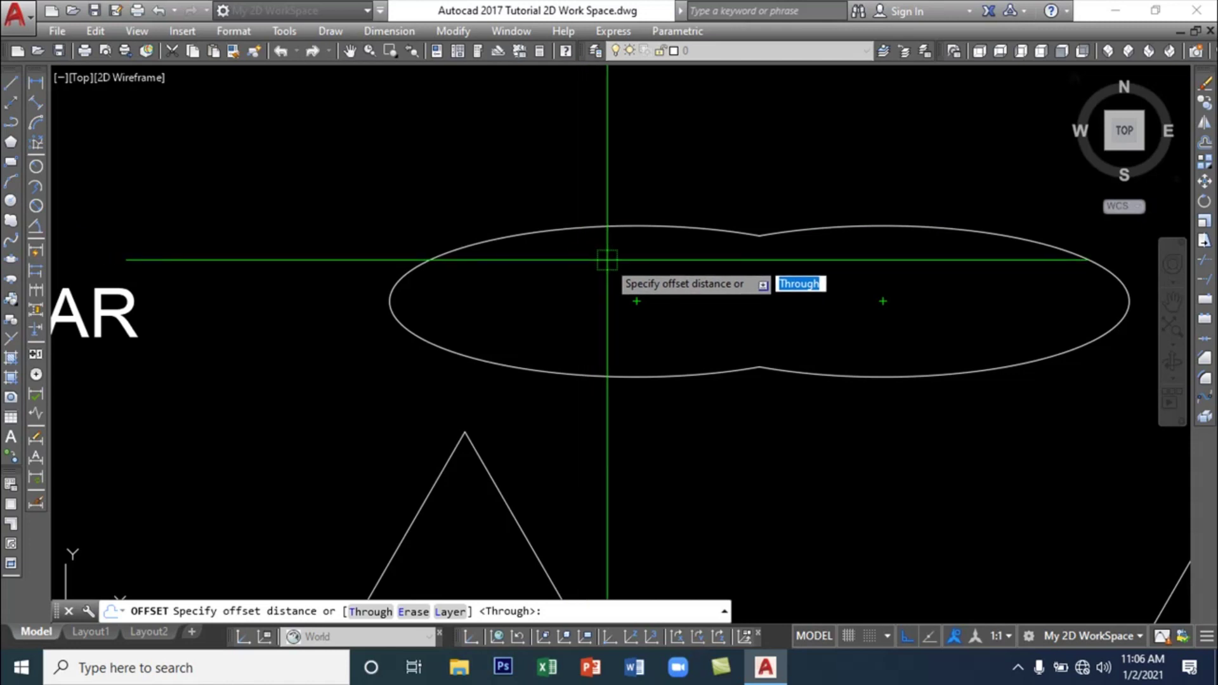
{"action": "type", "text": "500"}
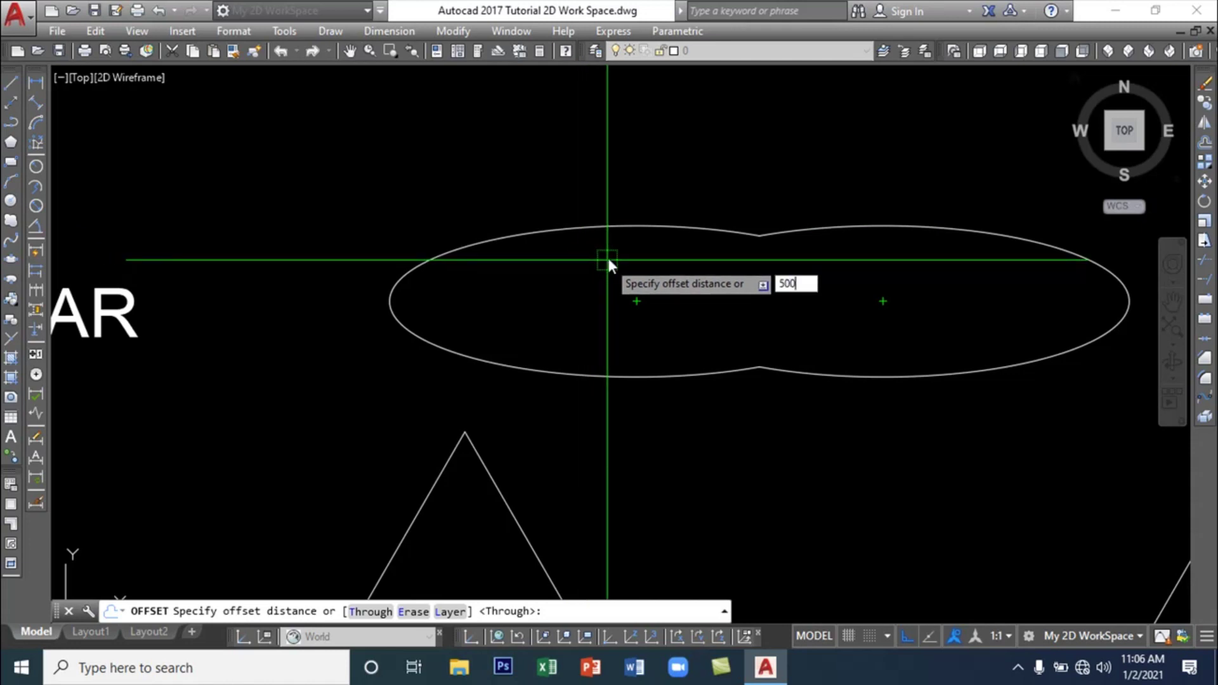
{"action": "key", "text": "Return"}
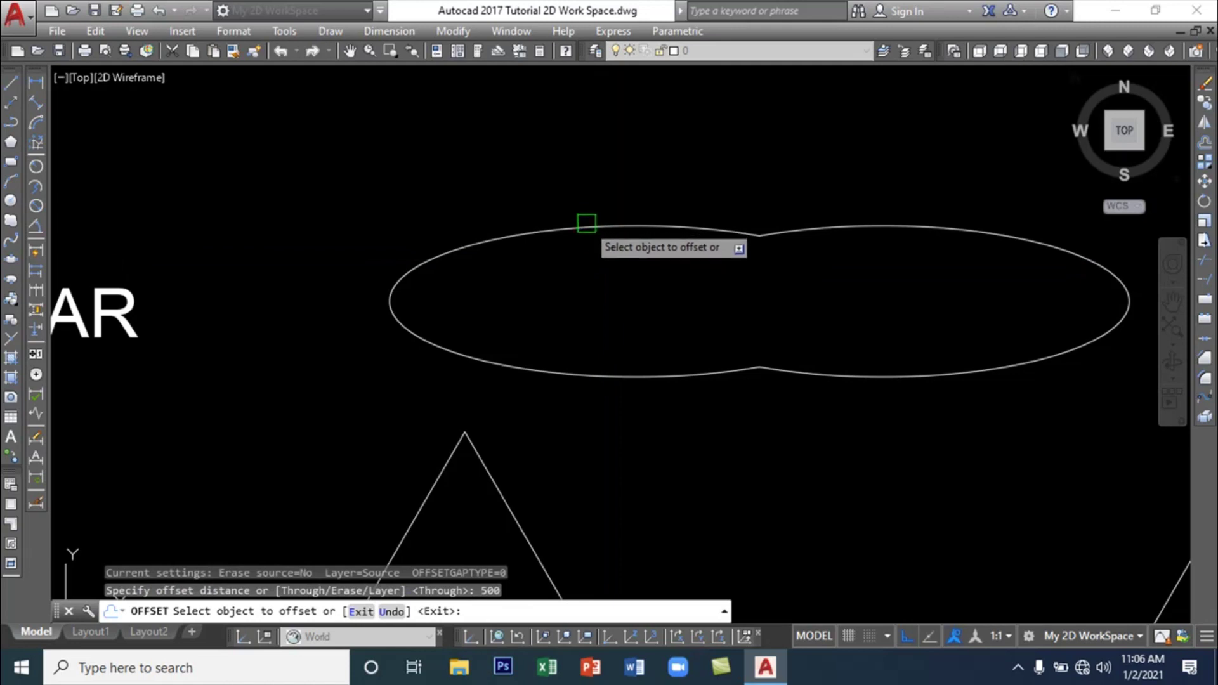
{"action": "left_click", "coordinate": [776, 403]}
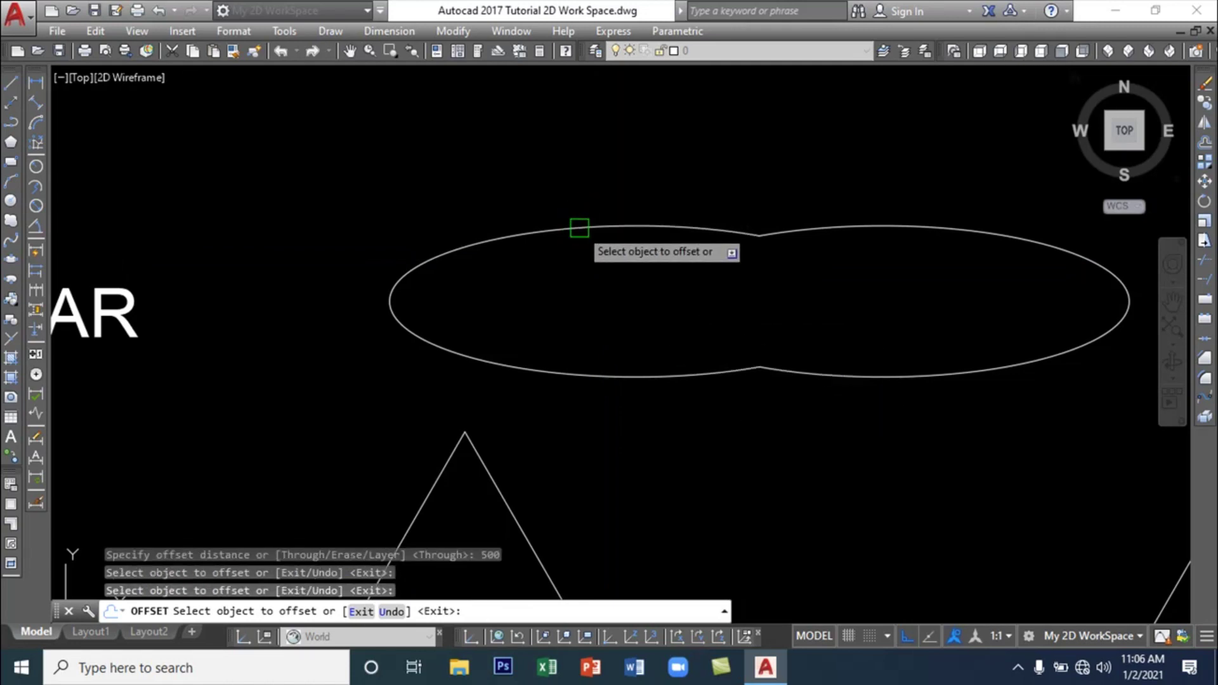
{"action": "scroll", "coordinate": [586, 236], "scroll_direction": "down", "scroll_amount": 6}
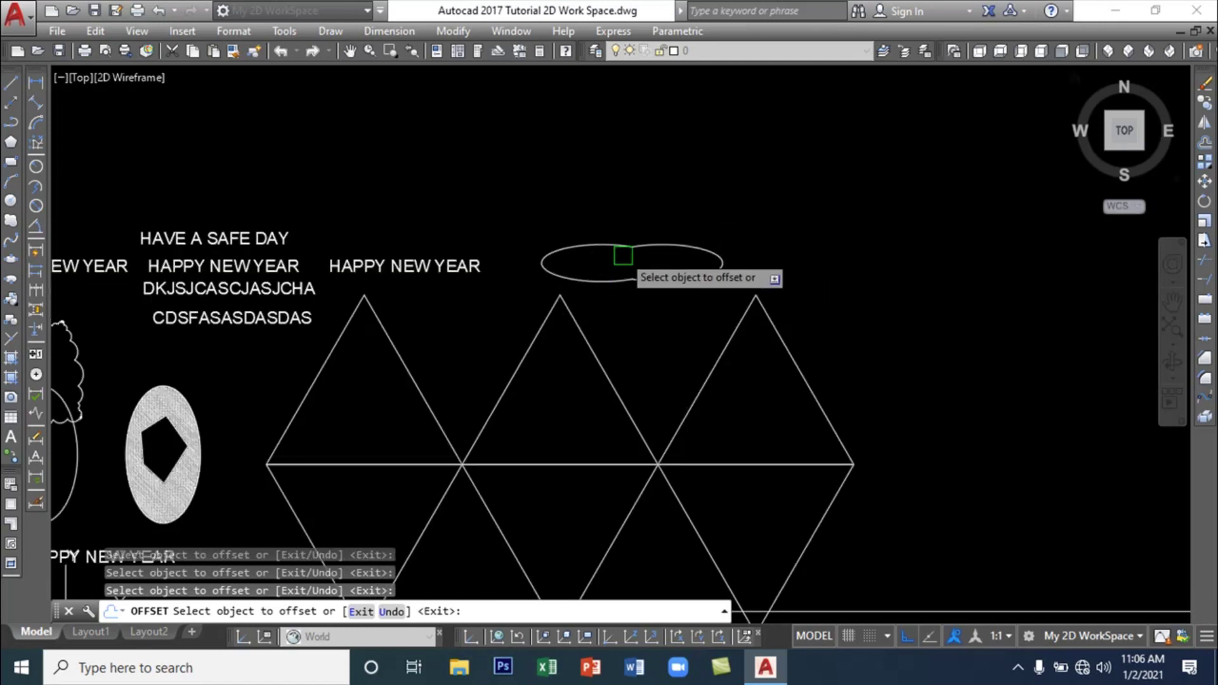
{"action": "left_click", "coordinate": [635, 277]}
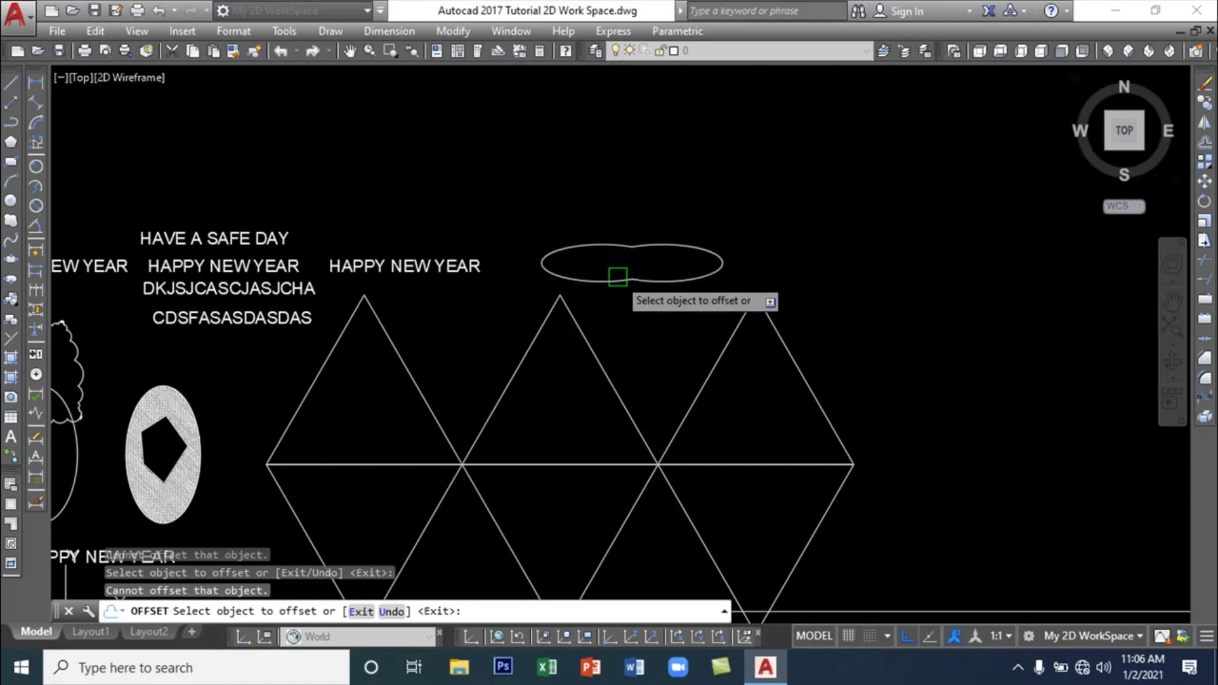
{"action": "left_click", "coordinate": [629, 279]}
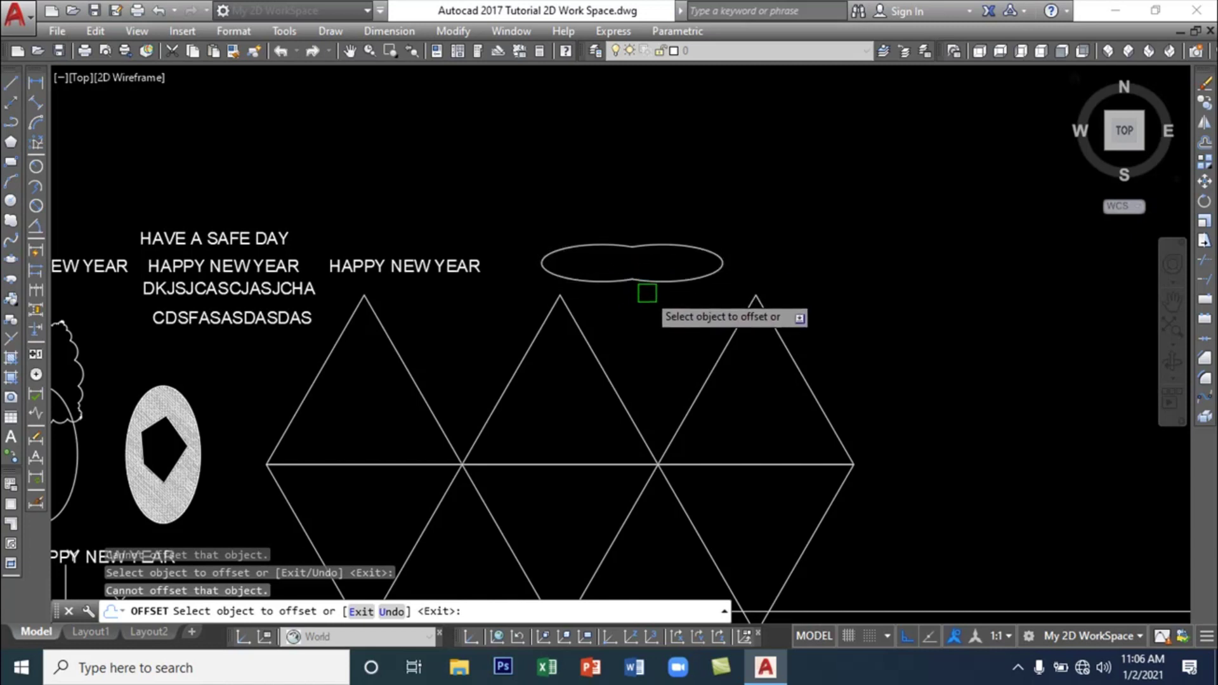
{"action": "key", "text": "Escape"}
{"action": "left_click", "coordinate": [647, 281]}
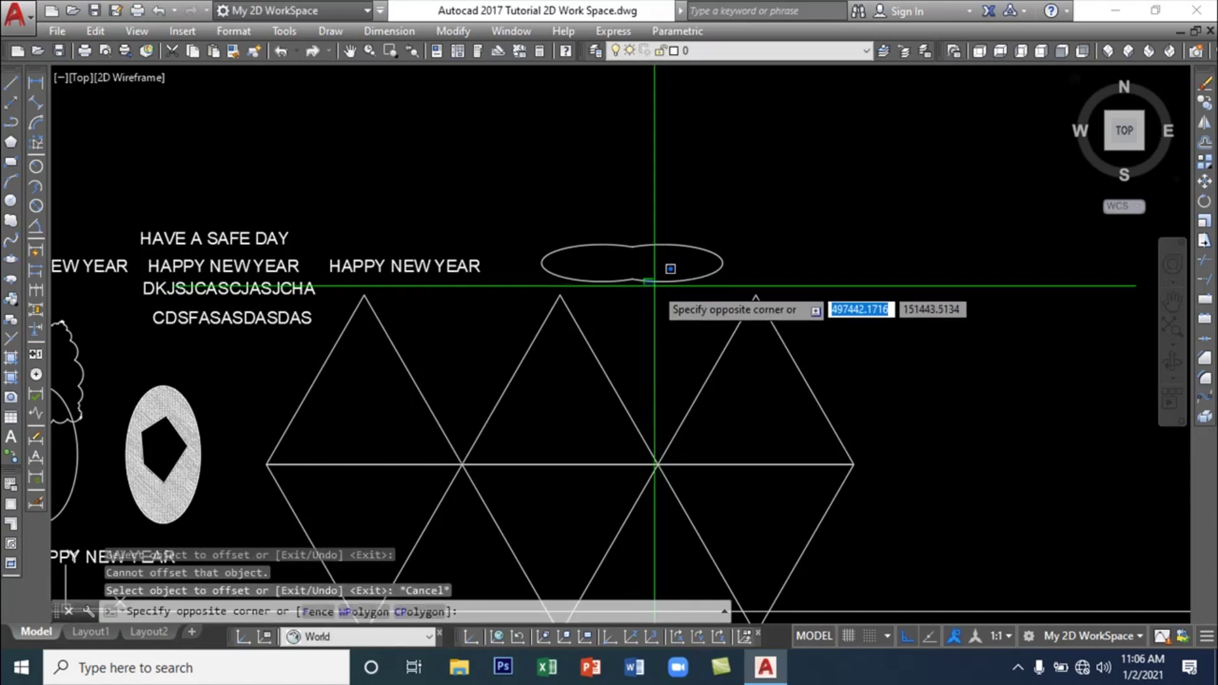
{"action": "key", "text": "Escape"}
{"action": "left_click", "coordinate": [654, 283]}
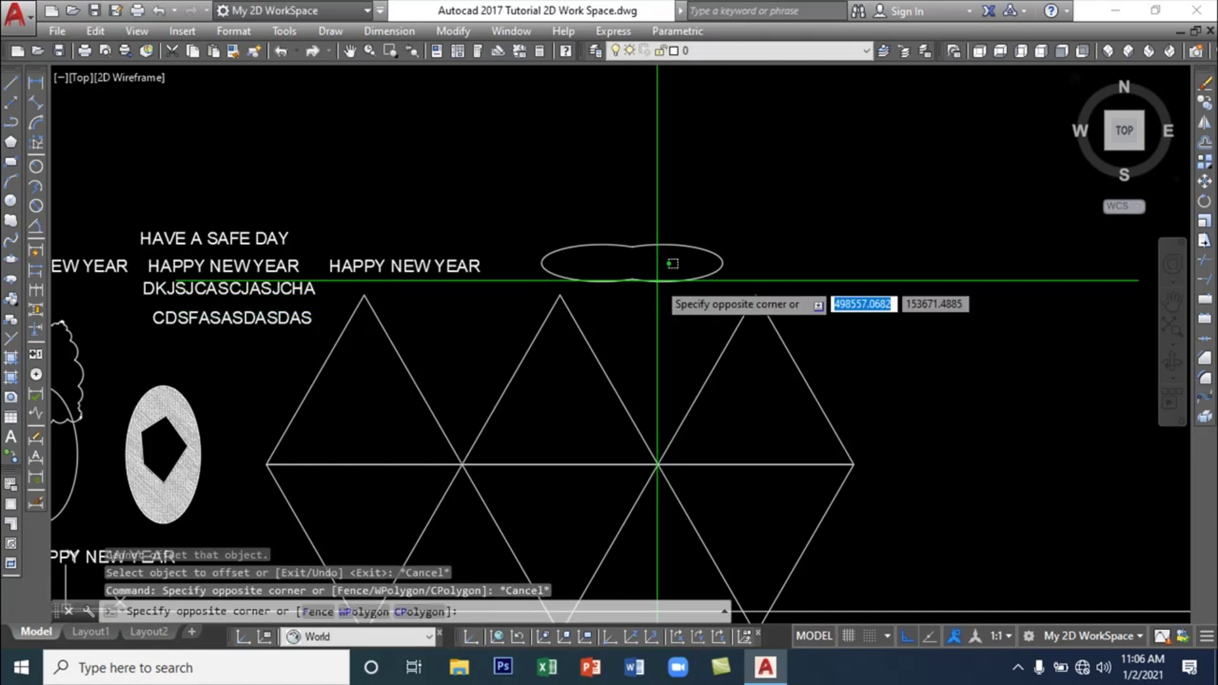
{"action": "left_click", "coordinate": [654, 288]}
{"action": "left_click", "coordinate": [689, 313]}
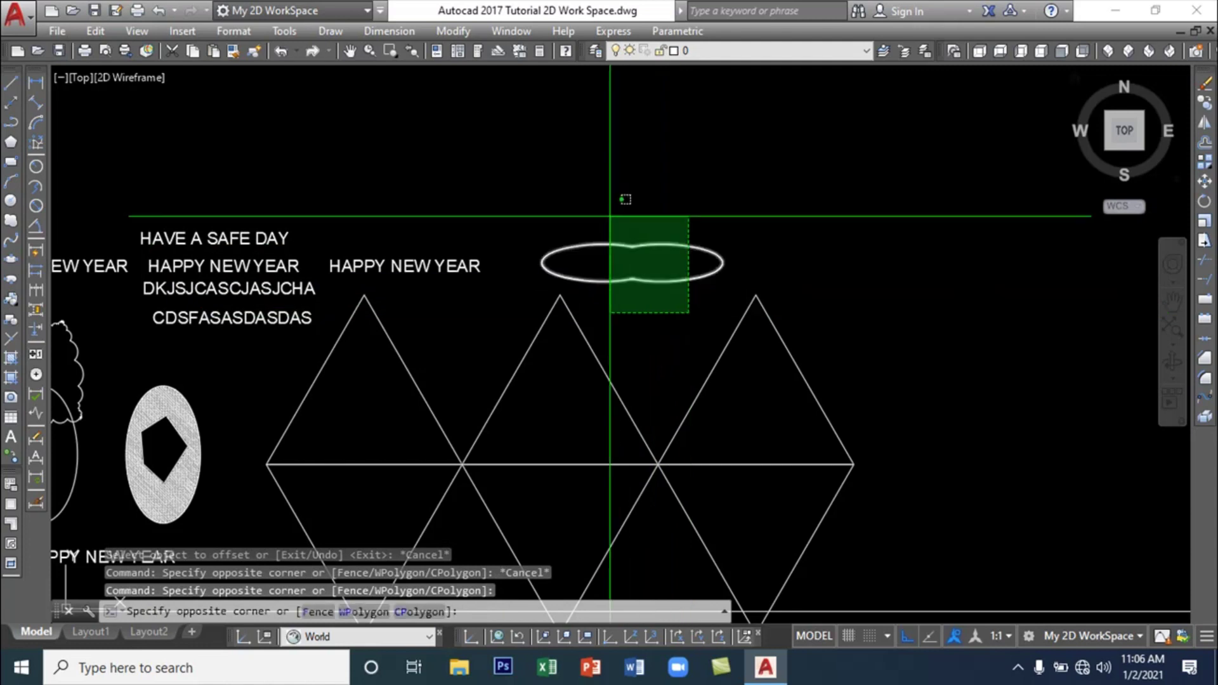
{"action": "left_click", "coordinate": [605, 191]}
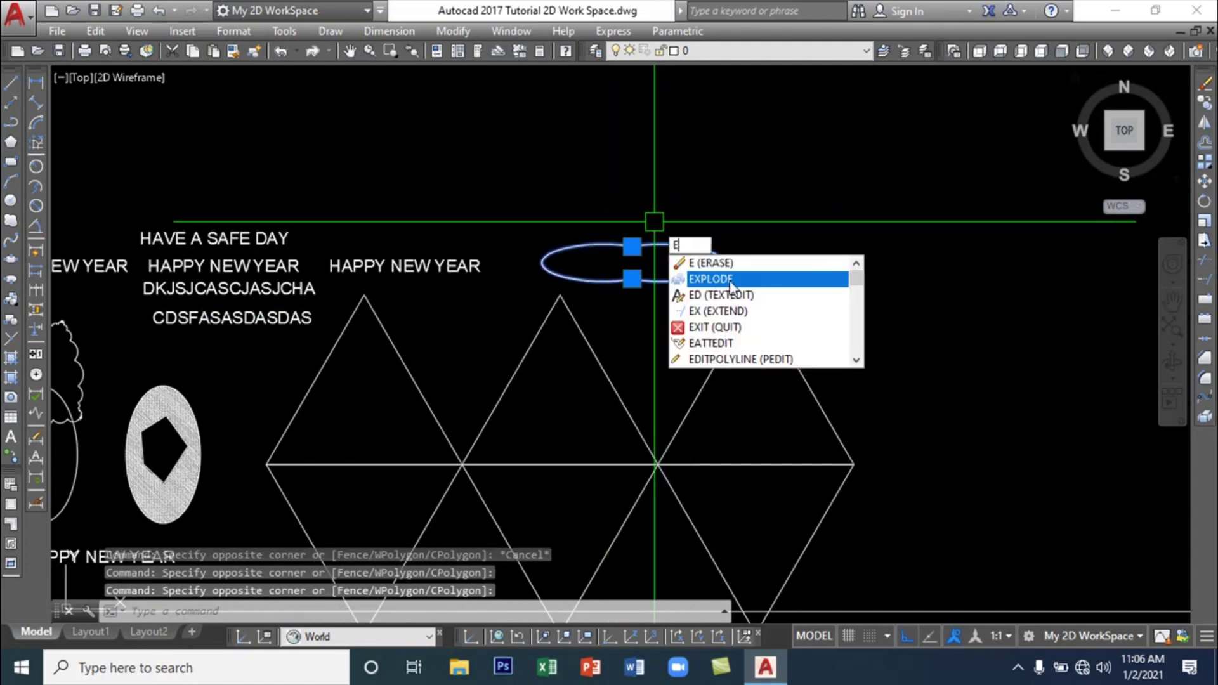
{"action": "left_click", "coordinate": [732, 280]}
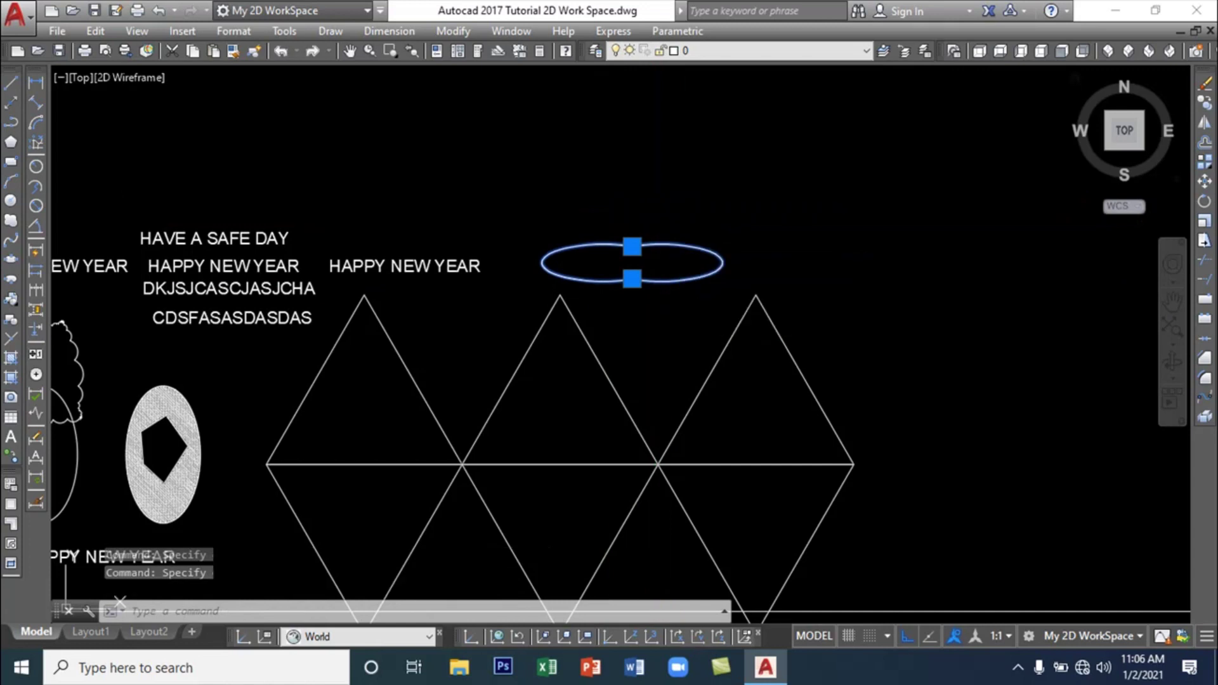
{"action": "left_click", "coordinate": [666, 282]}
{"action": "left_click", "coordinate": [682, 267]}
{"action": "left_click", "coordinate": [680, 261]}
{"action": "left_click", "coordinate": [666, 294]}
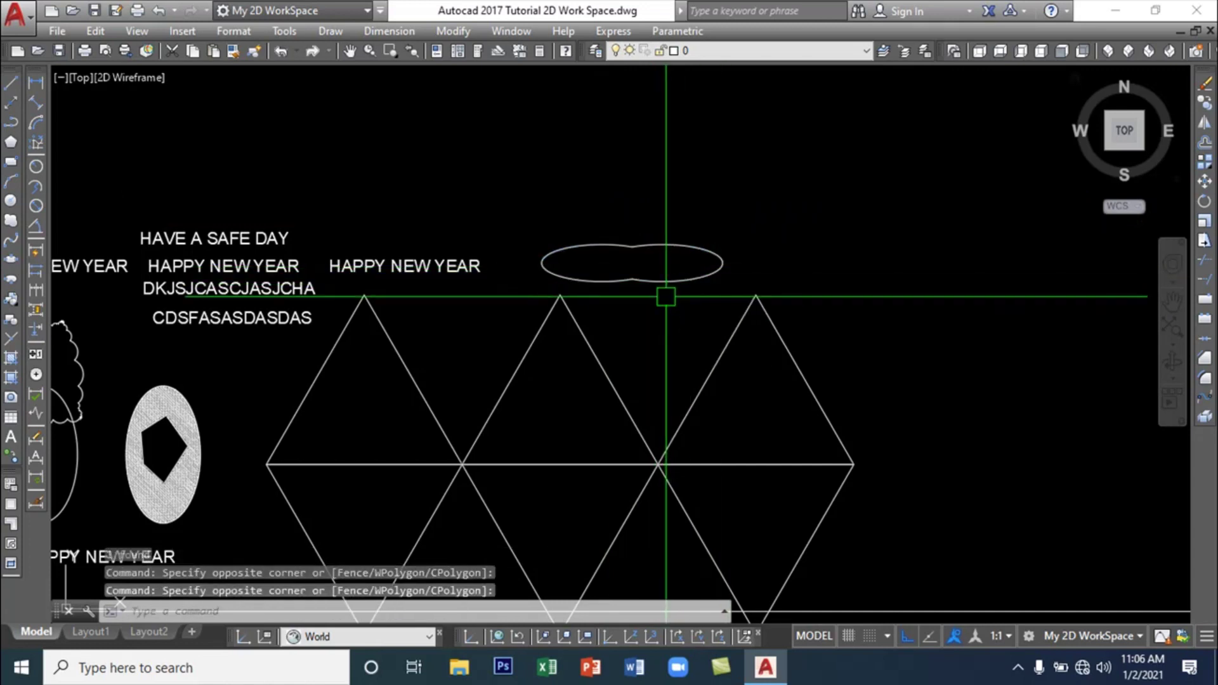
{"action": "key", "text": "Escape"}
{"action": "left_click", "coordinate": [666, 298]}
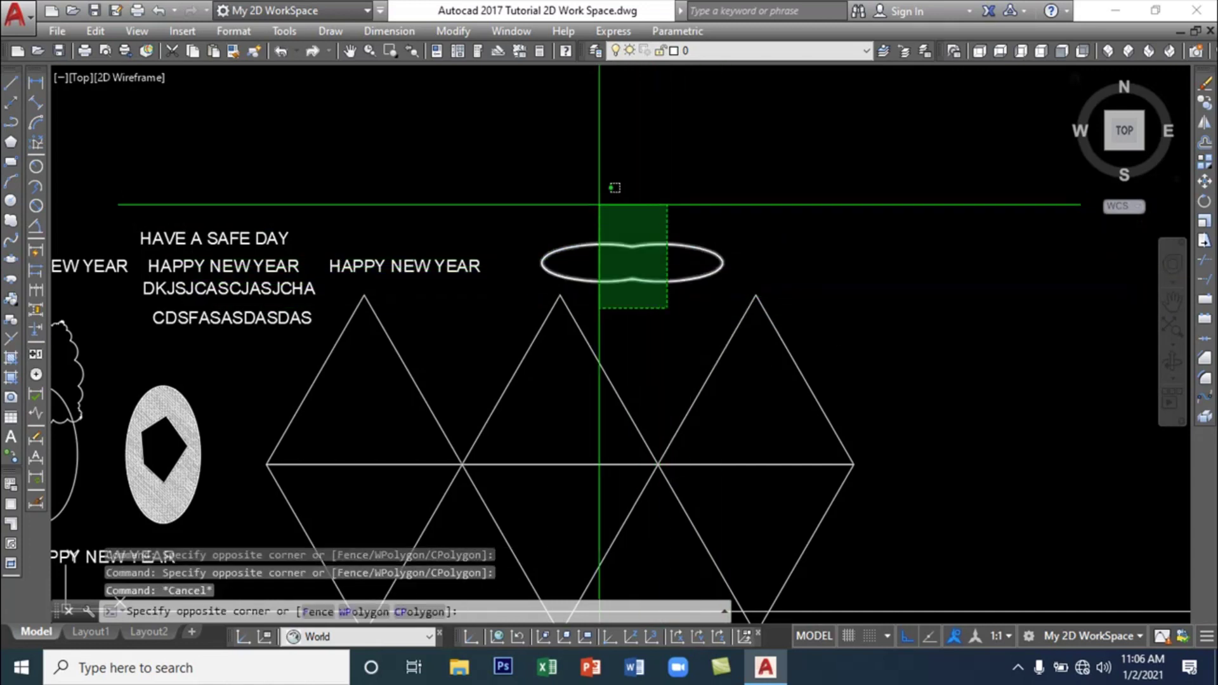
{"action": "left_click", "coordinate": [597, 194]}
{"action": "key", "text": "Escape"}
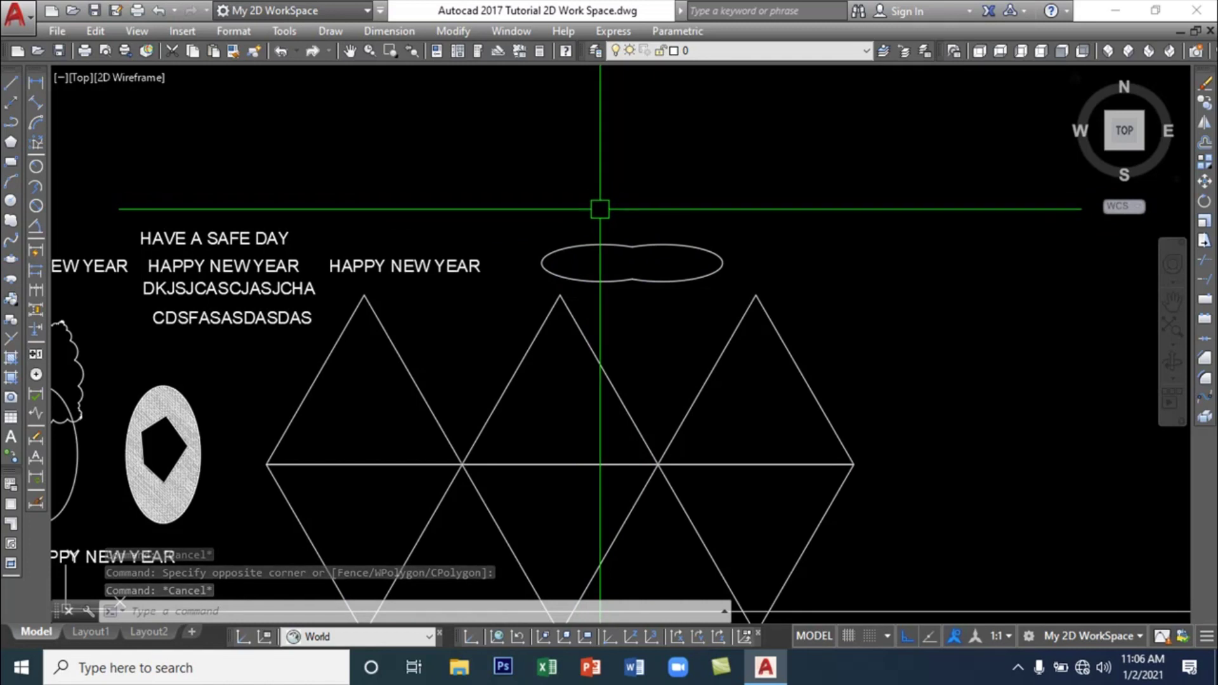
{"action": "type", "text": "O"}
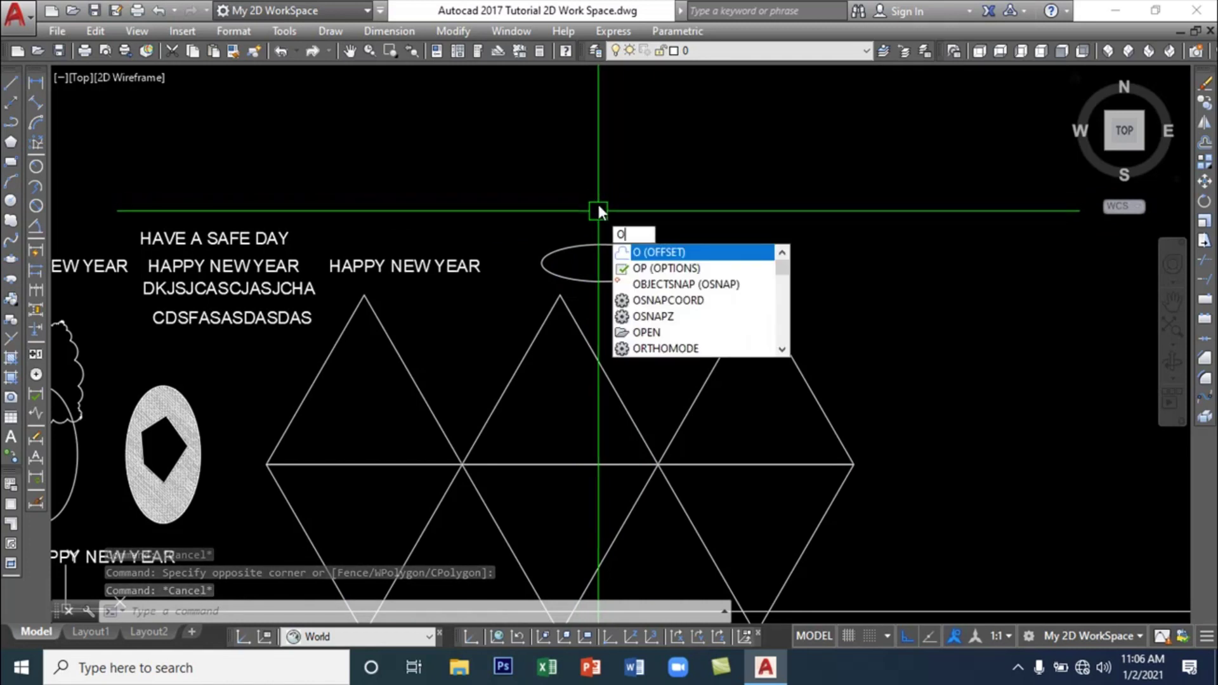
Abandon a 500 offset, then window-select the exploded cloud-shaped ellipse arcs and delete them
{"action": "key", "text": "Return"}
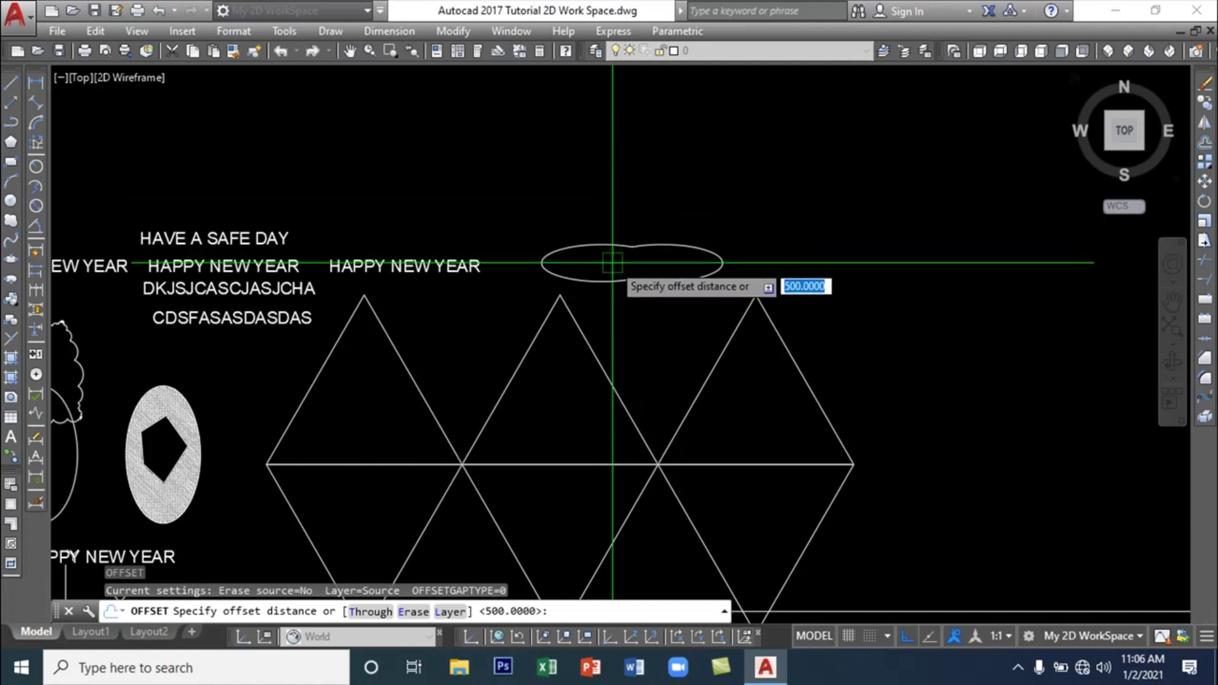
{"action": "key", "text": "Return"}
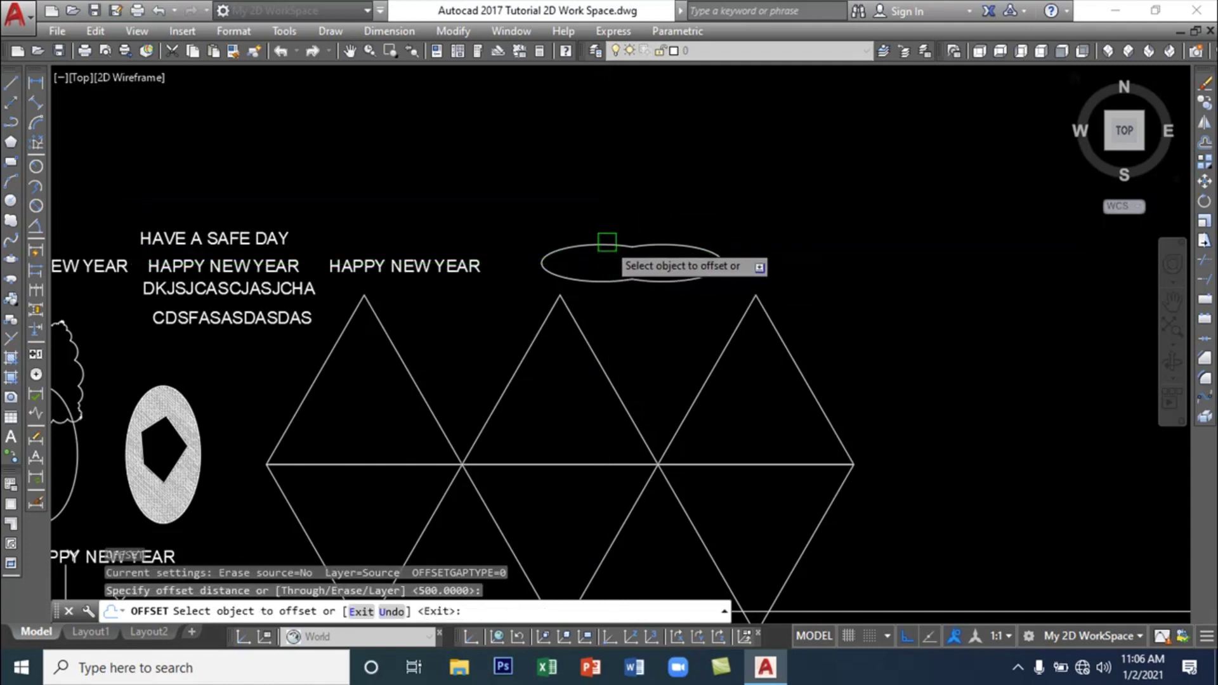
{"action": "double_click", "coordinate": [607, 242]}
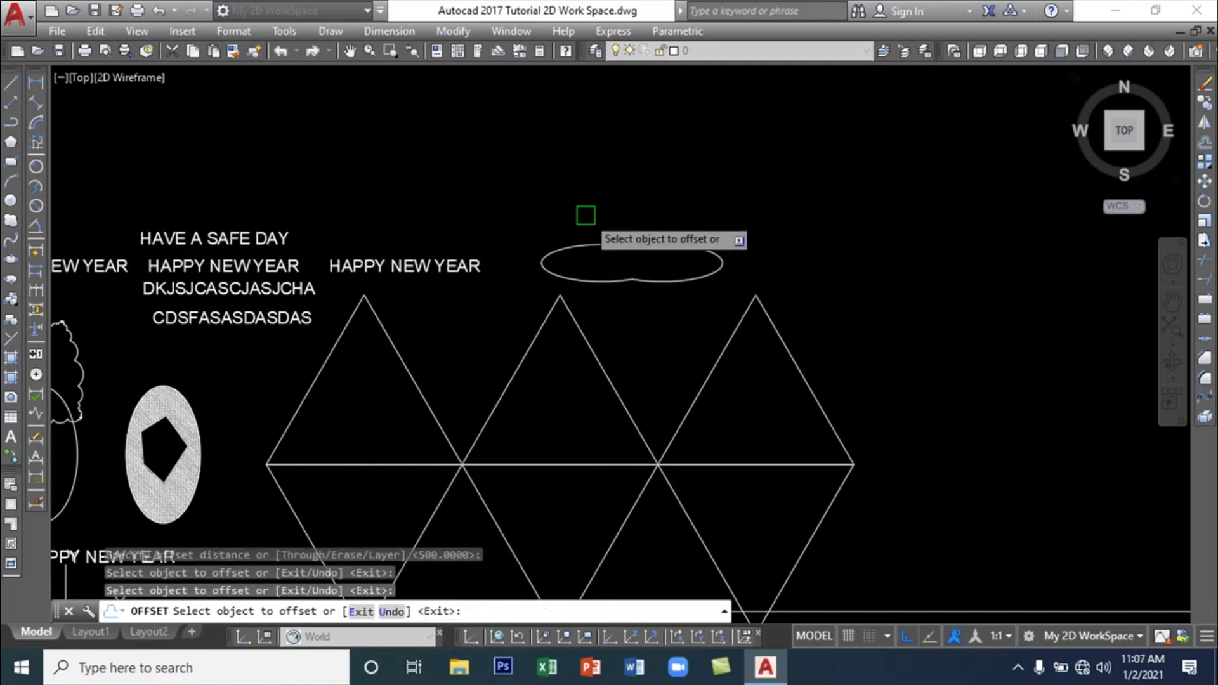
{"action": "key", "text": "Escape"}
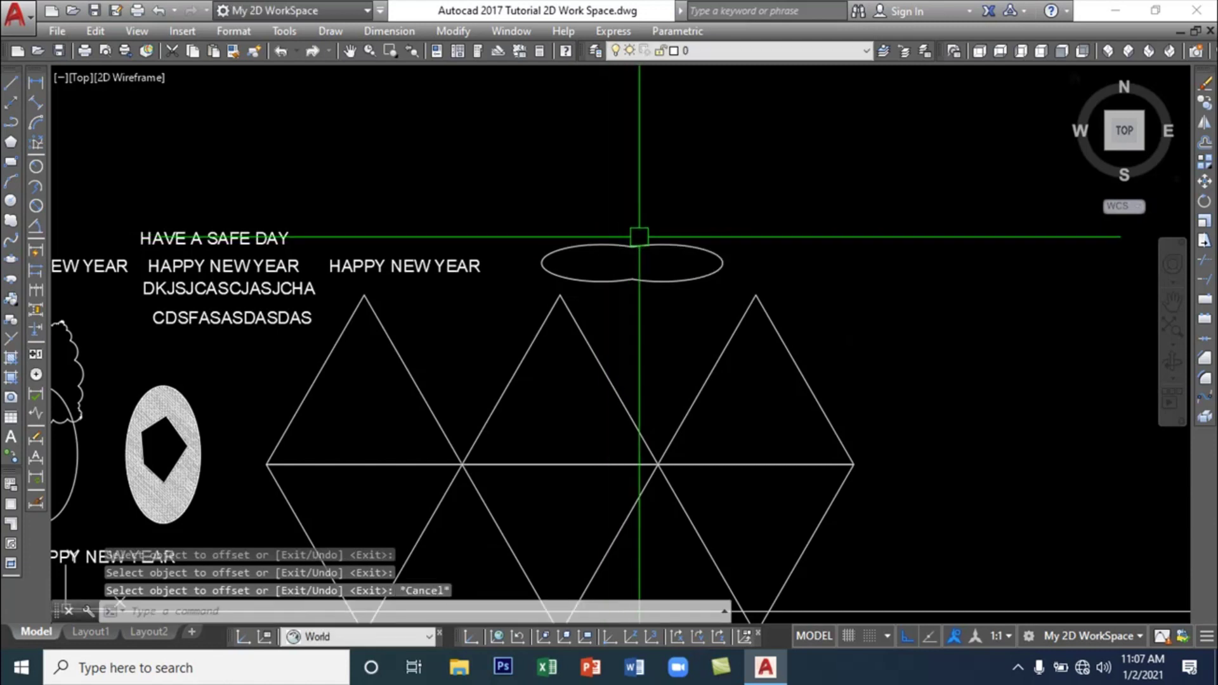
{"action": "left_click", "coordinate": [517, 222]}
{"action": "left_click", "coordinate": [730, 289]}
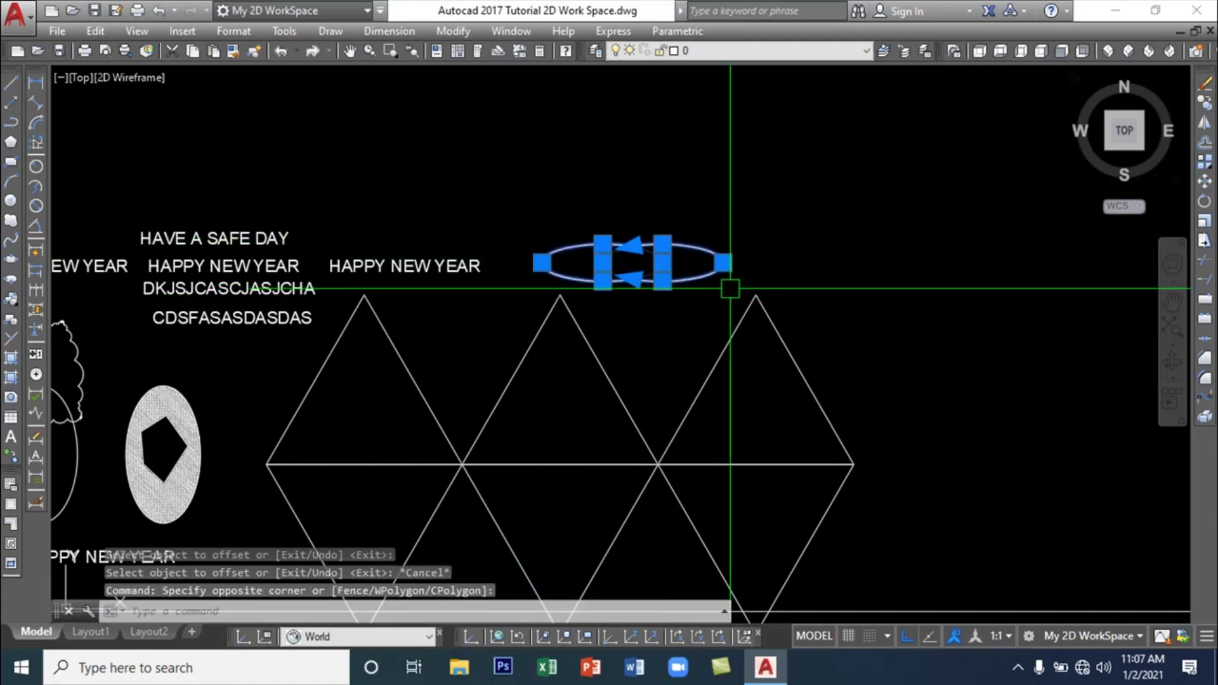
{"action": "key", "text": "Delete"}
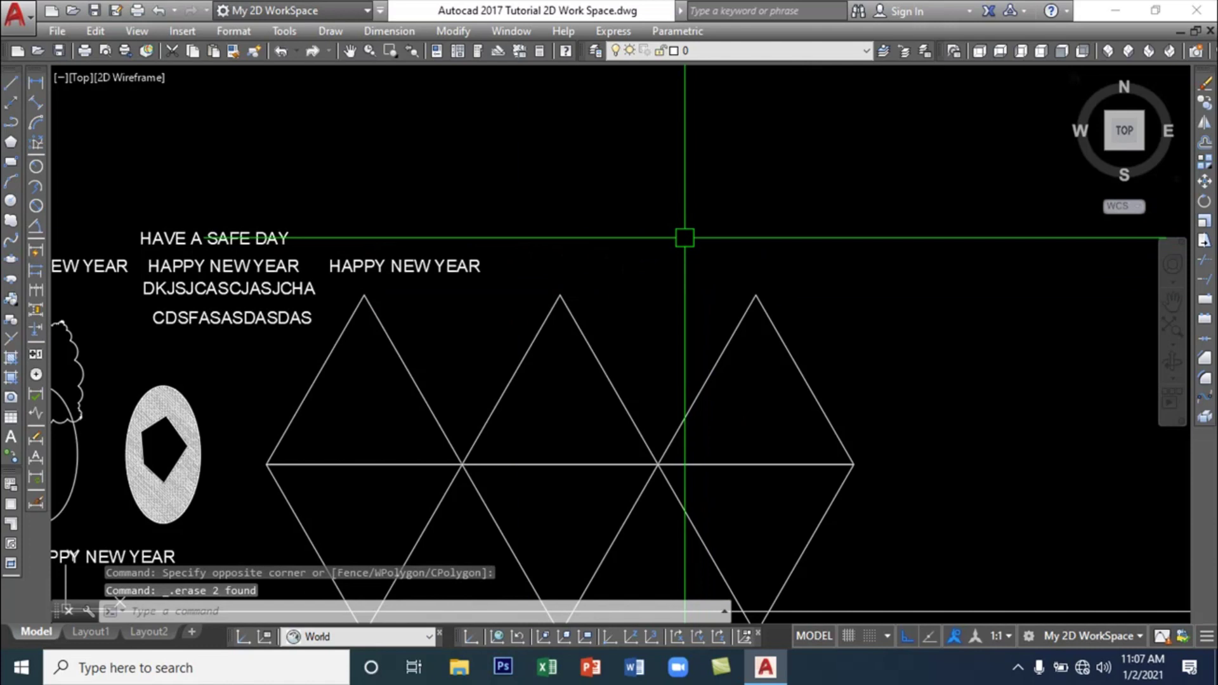
Draw a rectangle above the diamond row by two corners, then cancel a second REC attempt
{"action": "left_click", "coordinate": [11, 163]}
{"action": "left_click", "coordinate": [578, 130]}
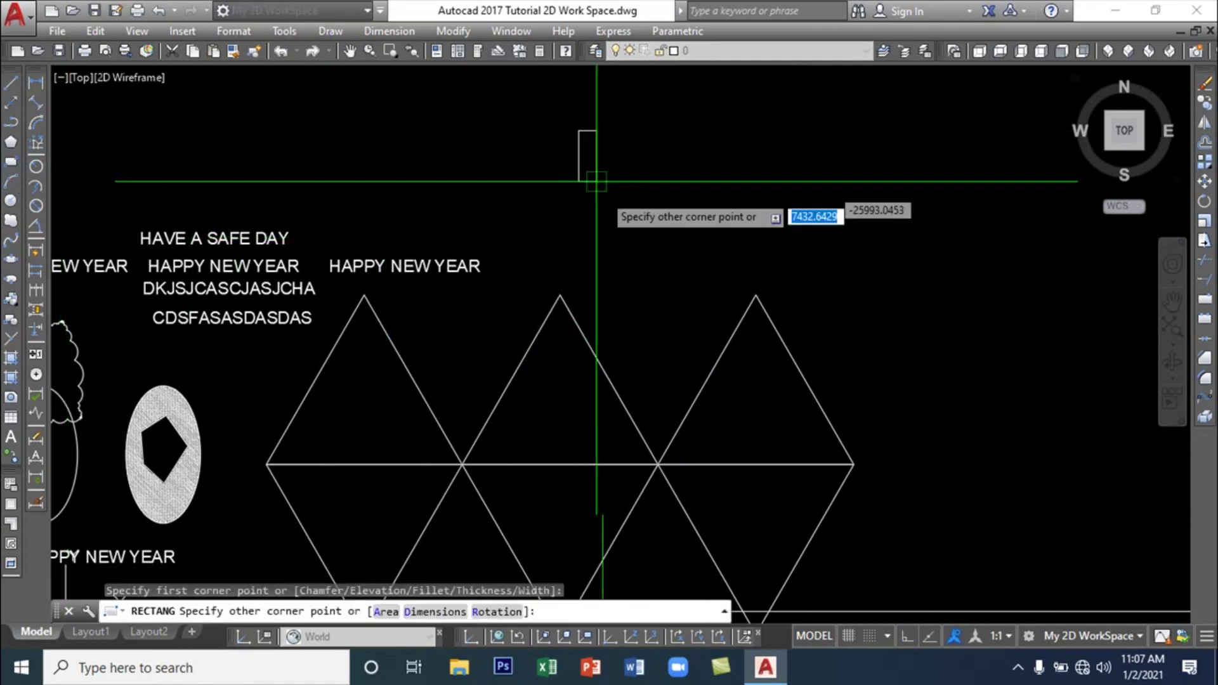
{"action": "left_click", "coordinate": [844, 244]}
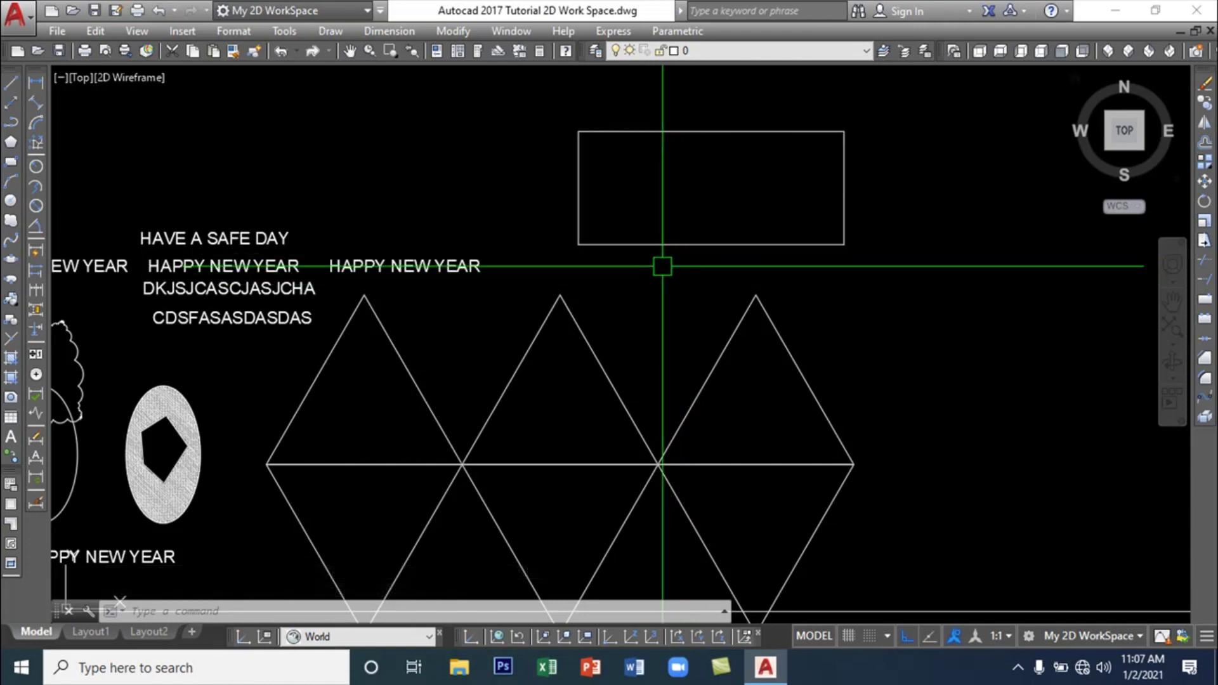
{"action": "type", "text": "rec"}
{"action": "key", "text": "Return"}
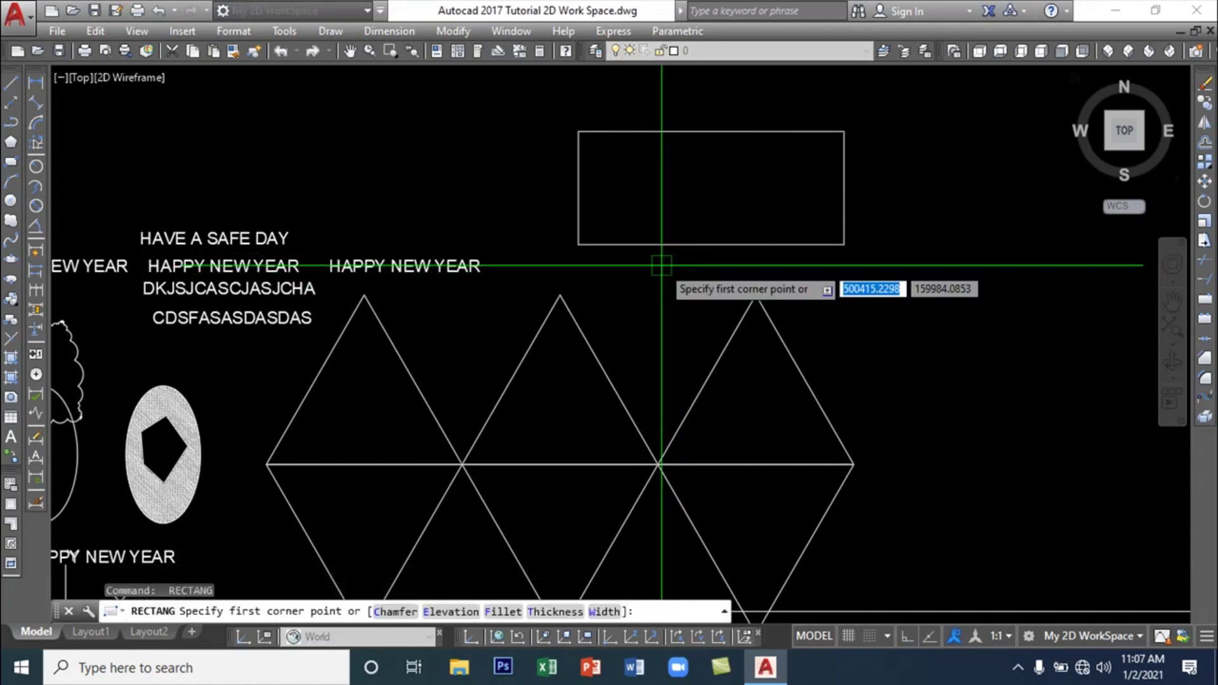
{"action": "key", "text": "Escape"}
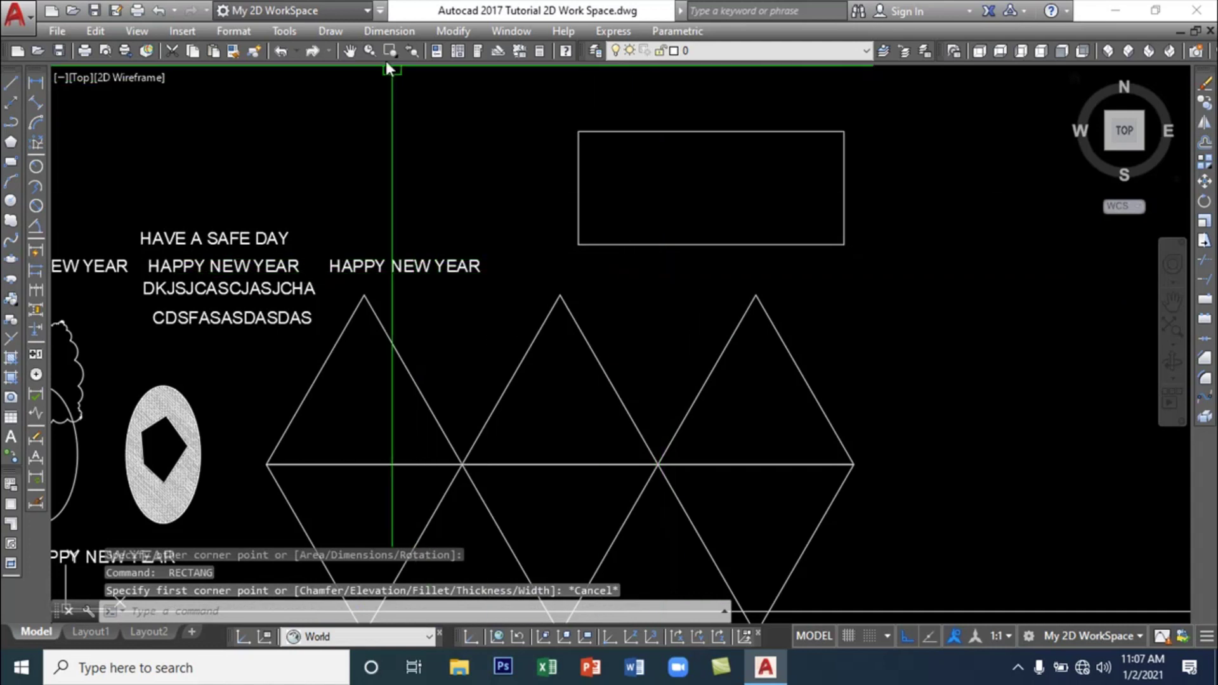
Offset the rectangle 500 units toward its inside, then end the Offset command
{"action": "left_click", "coordinate": [450, 31]}
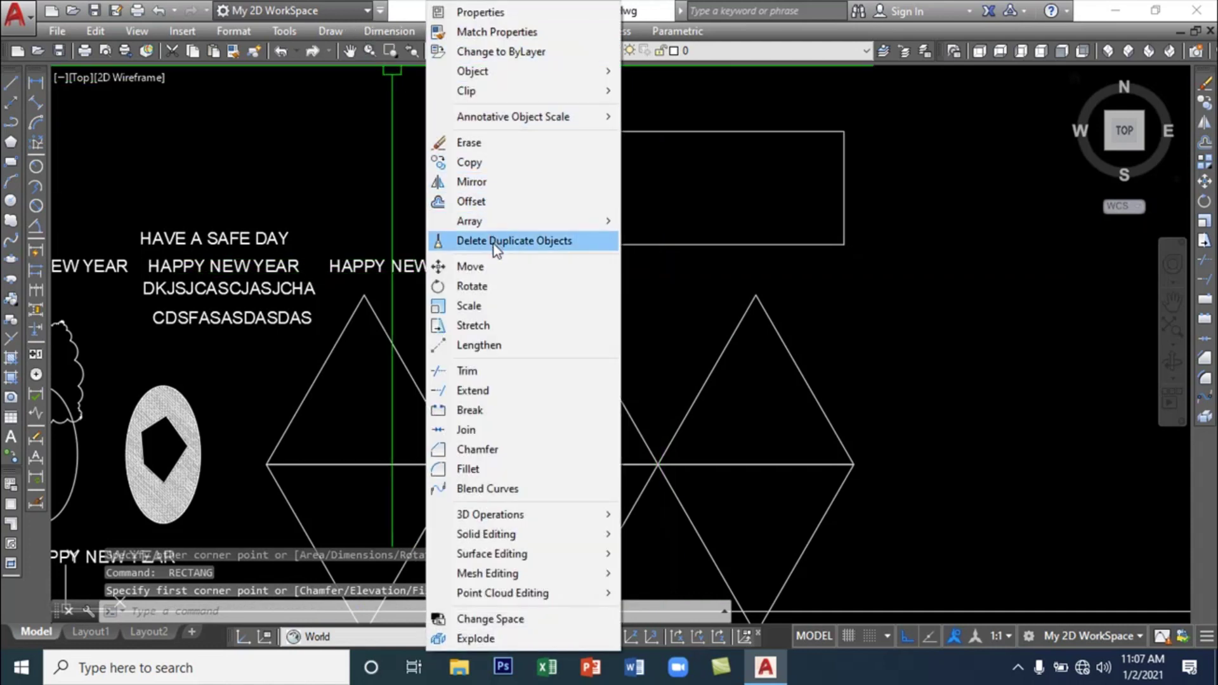
{"action": "left_click", "coordinate": [505, 202]}
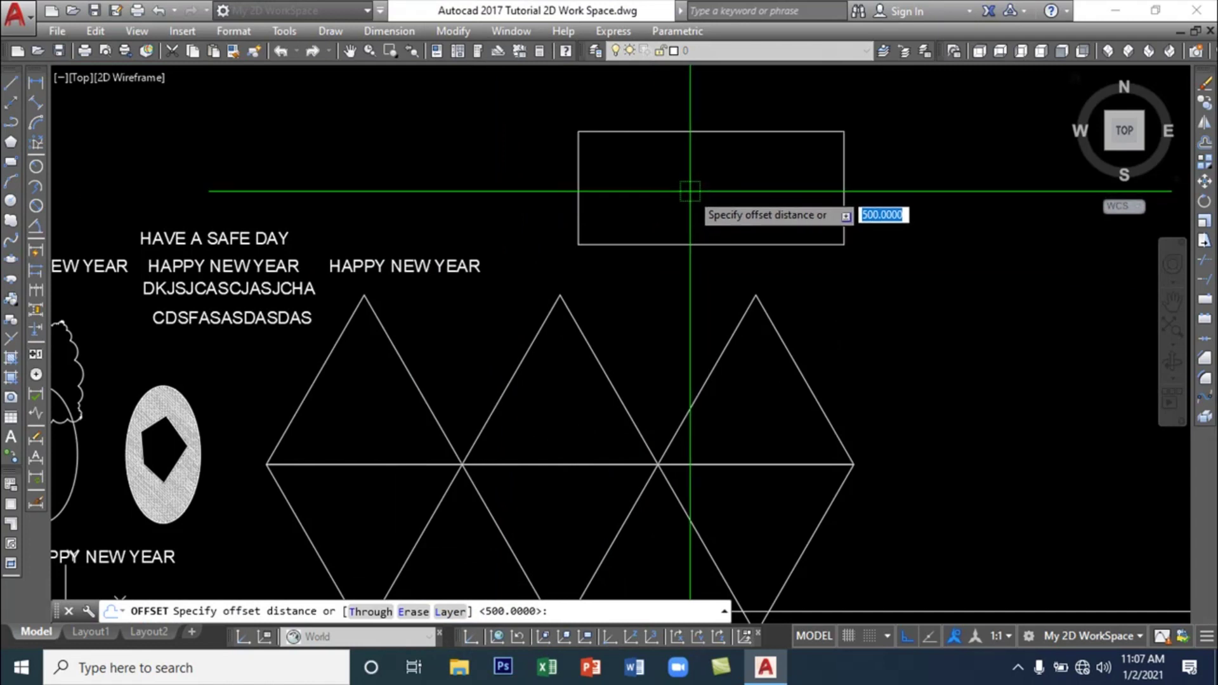
{"action": "key", "text": "Return"}
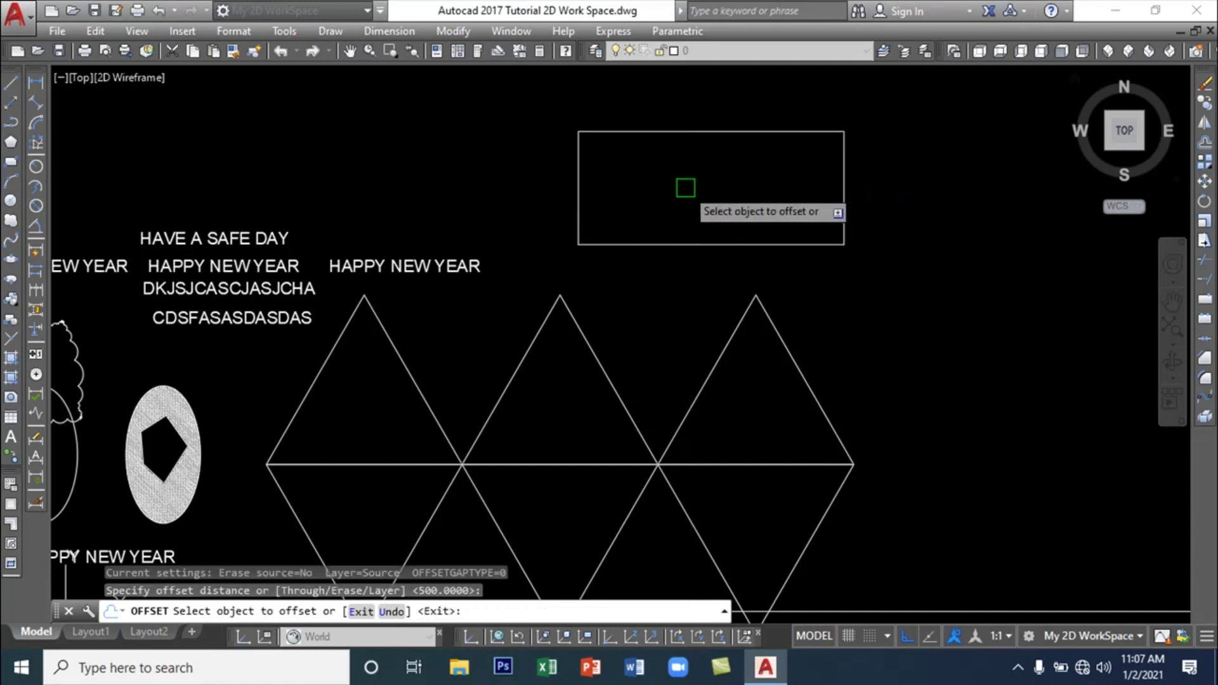
{"action": "left_click", "coordinate": [689, 131]}
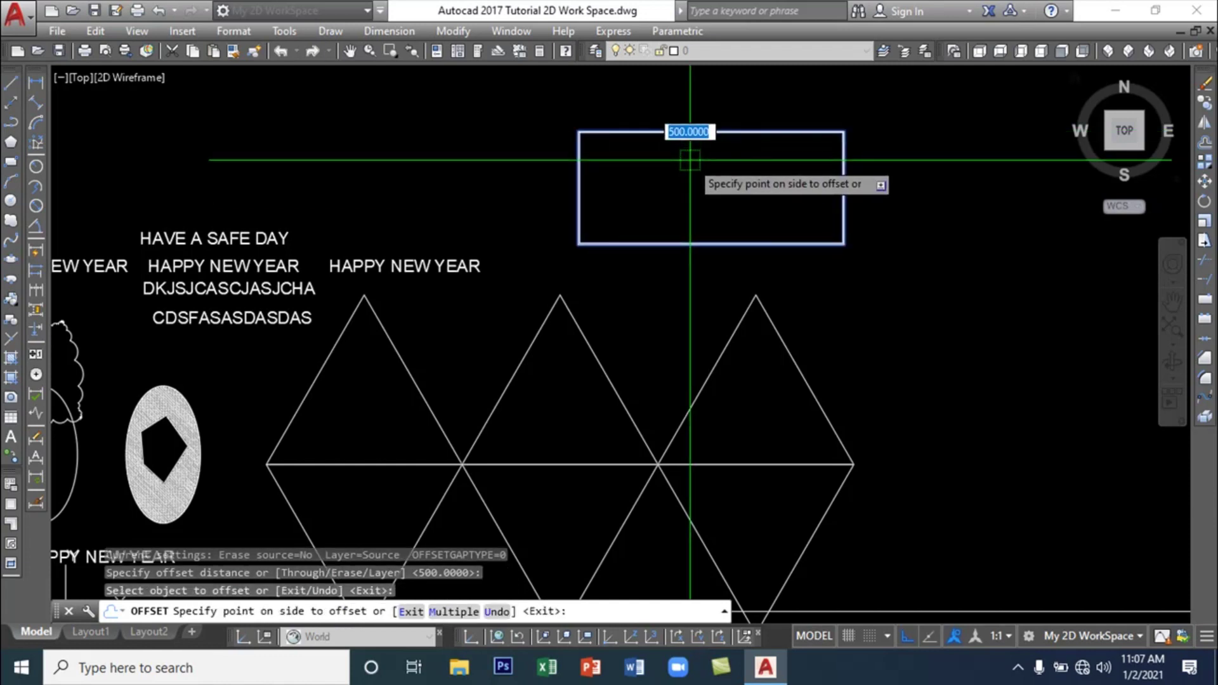
{"action": "left_click", "coordinate": [689, 160]}
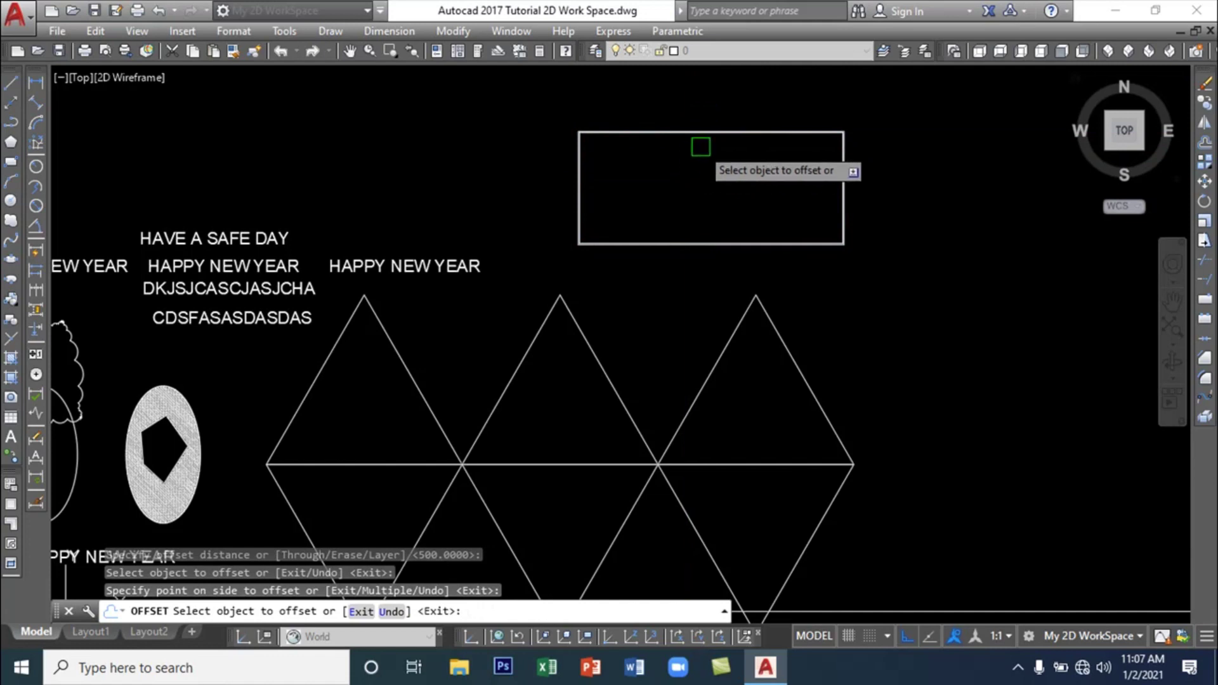
{"action": "scroll", "coordinate": [689, 160], "scroll_direction": "up", "scroll_amount": 5}
{"action": "scroll", "coordinate": [684, 156], "scroll_direction": "down", "scroll_amount": 5}
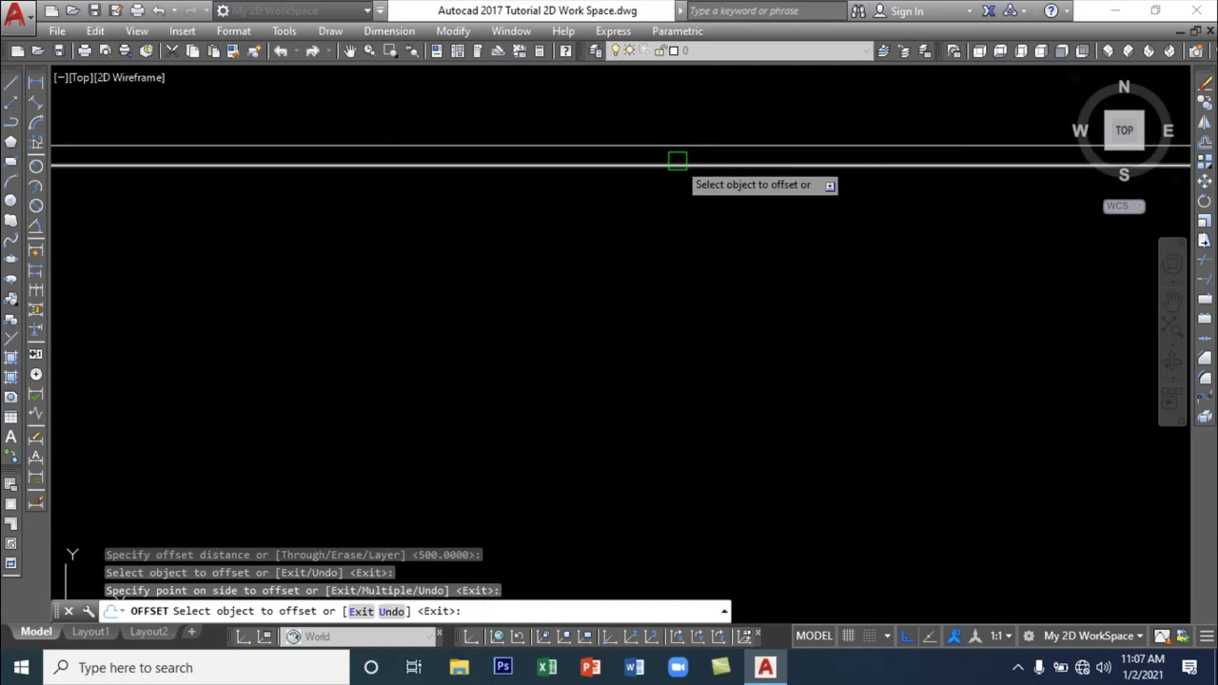
{"action": "scroll", "coordinate": [665, 167], "scroll_direction": "up", "scroll_amount": 5}
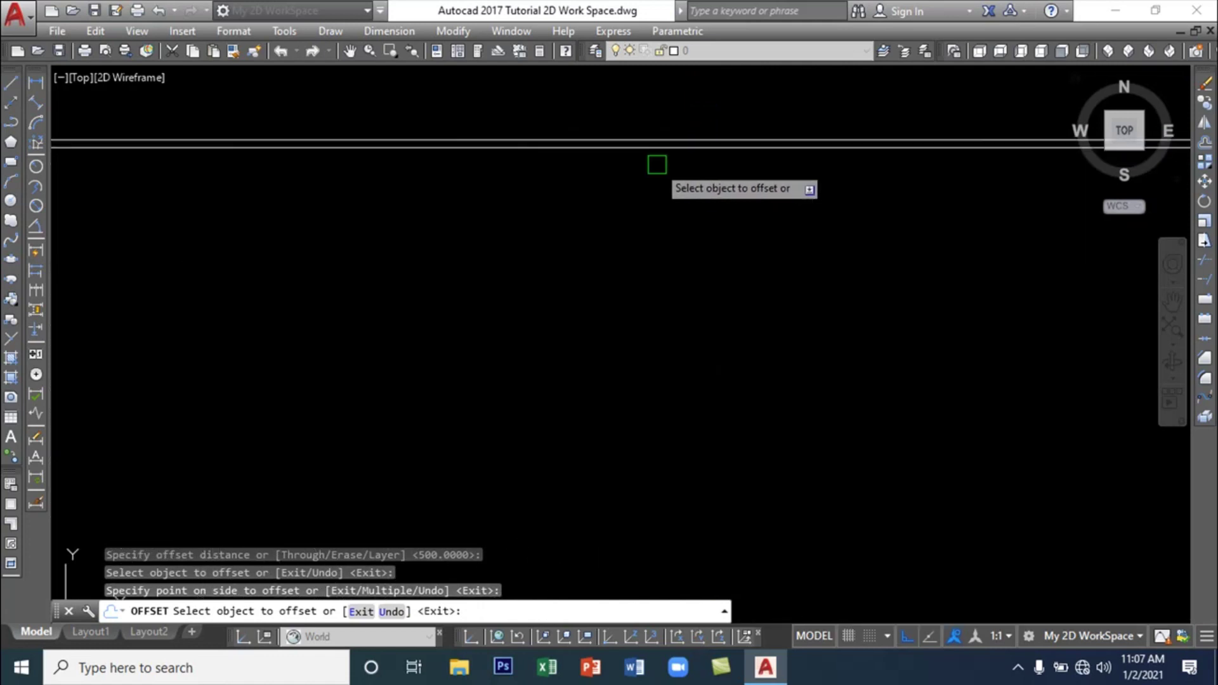
{"action": "scroll", "coordinate": [654, 170], "scroll_direction": "down", "scroll_amount": 4}
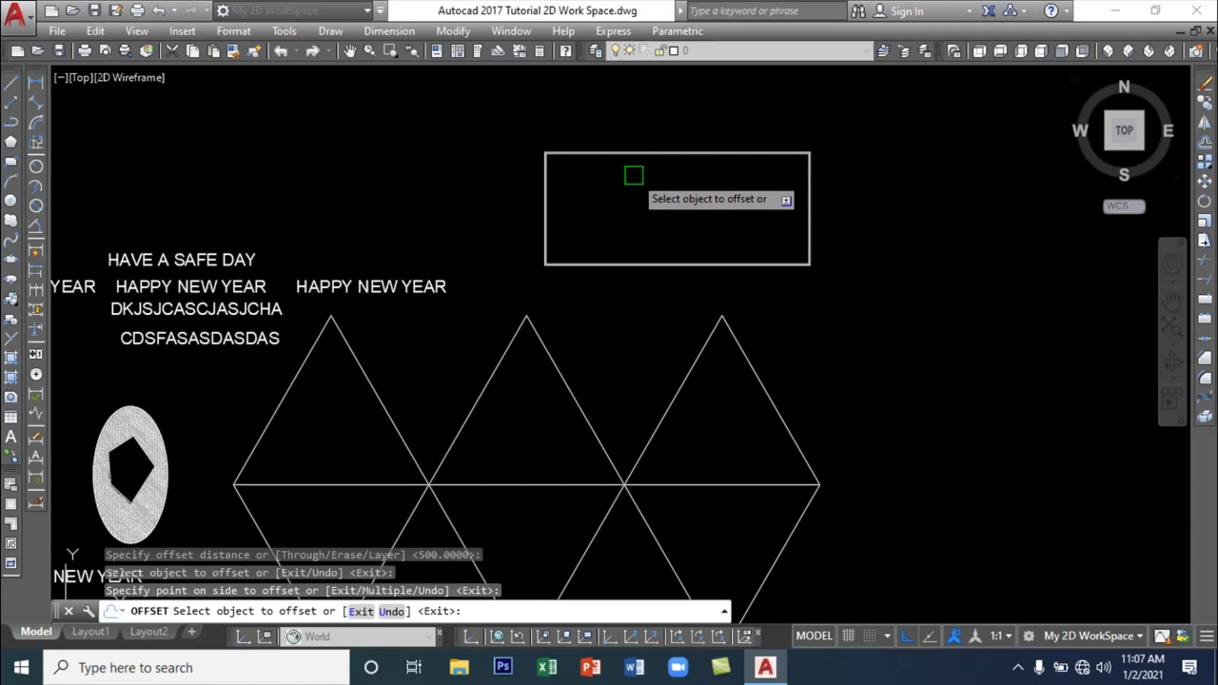
{"action": "key", "text": "Escape"}
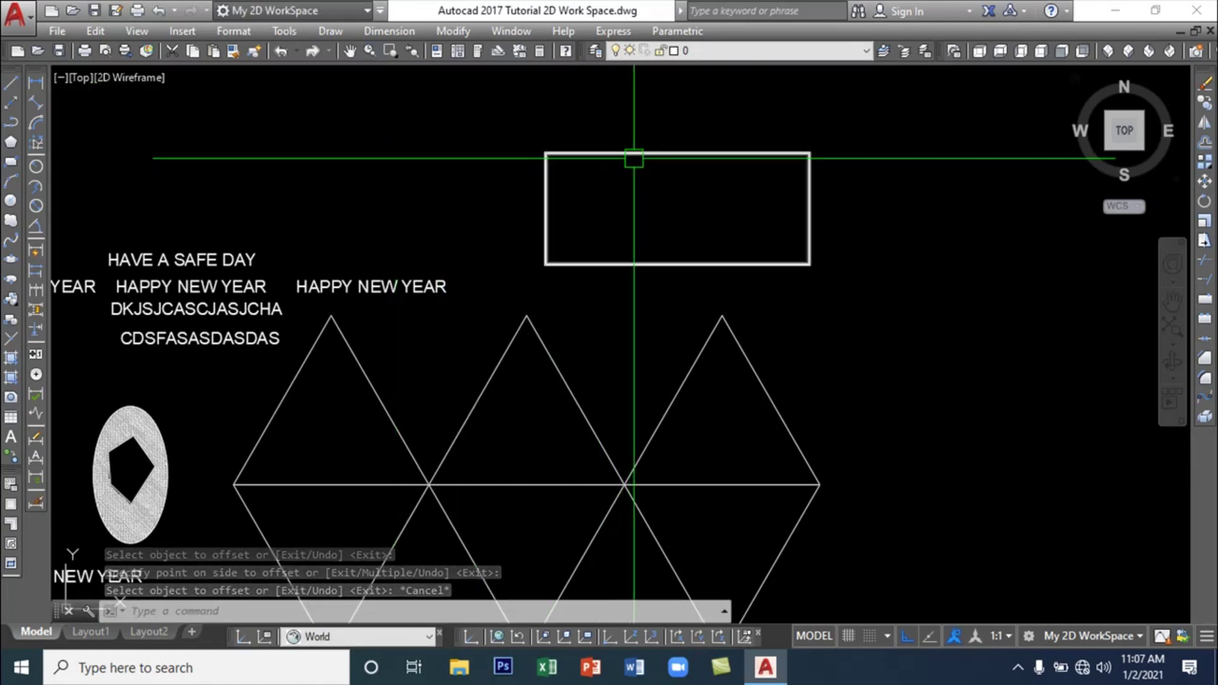
Select the extra 500-unit offset outline and delete it
{"action": "scroll", "coordinate": [634, 158], "scroll_direction": "up", "scroll_amount": 5}
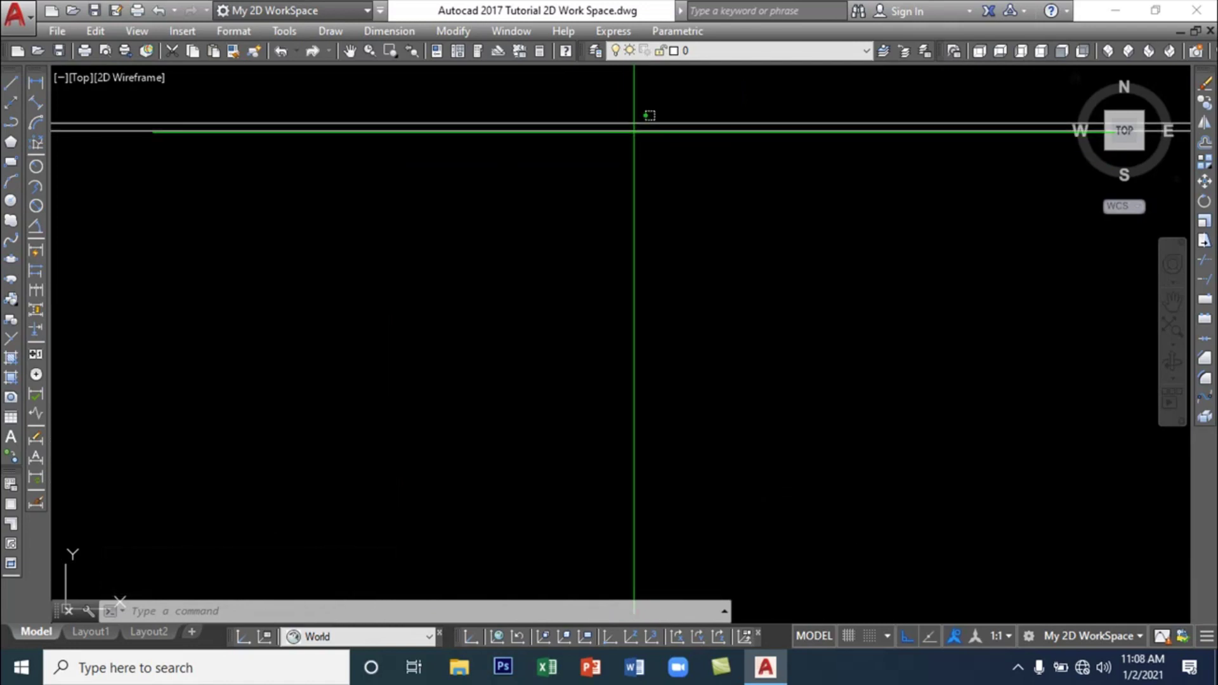
{"action": "left_click", "coordinate": [634, 131]}
{"action": "key", "text": "Delete"}
{"action": "scroll", "coordinate": [618, 178], "scroll_direction": "down", "scroll_amount": 3}
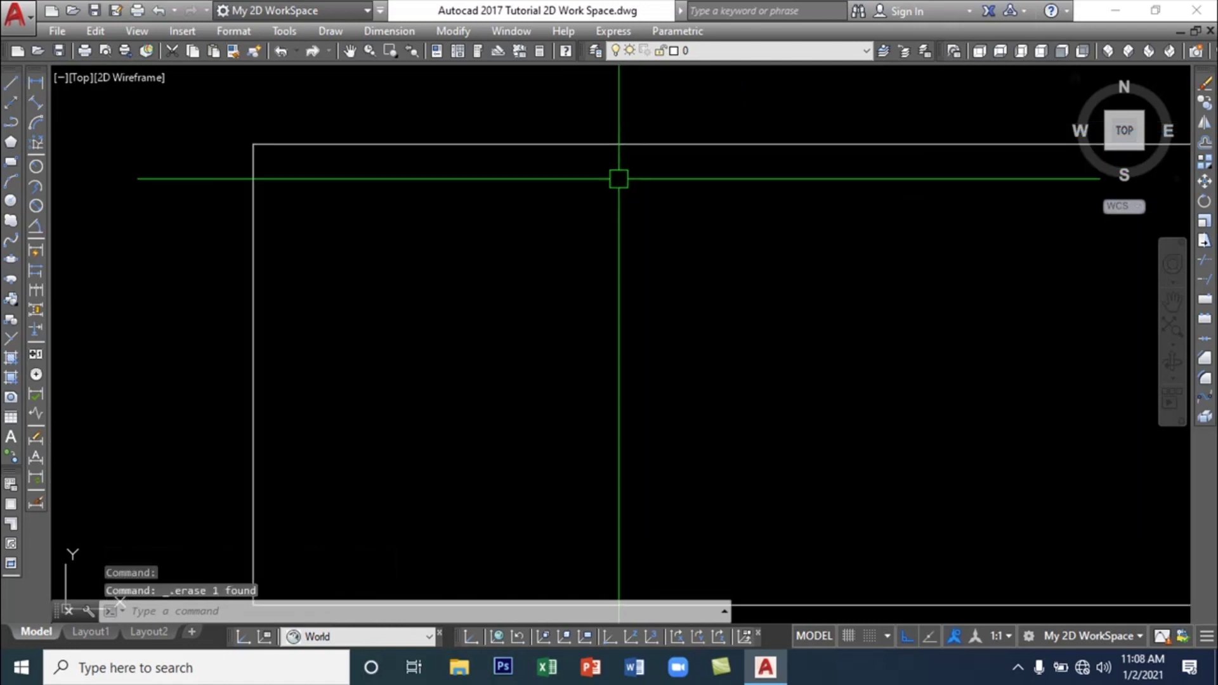
{"action": "scroll", "coordinate": [619, 179], "scroll_direction": "down", "scroll_amount": 5}
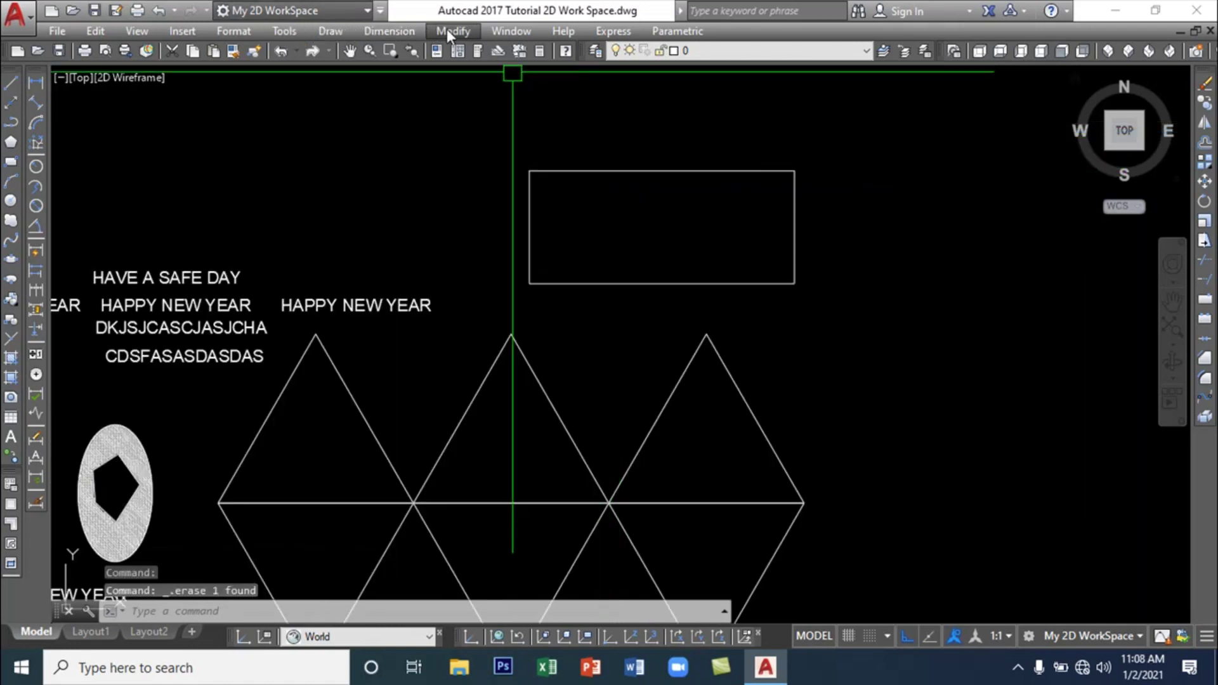
Offset the rectangle inward by 2000 to make a concentric inner outline
{"action": "left_click", "coordinate": [452, 31]}
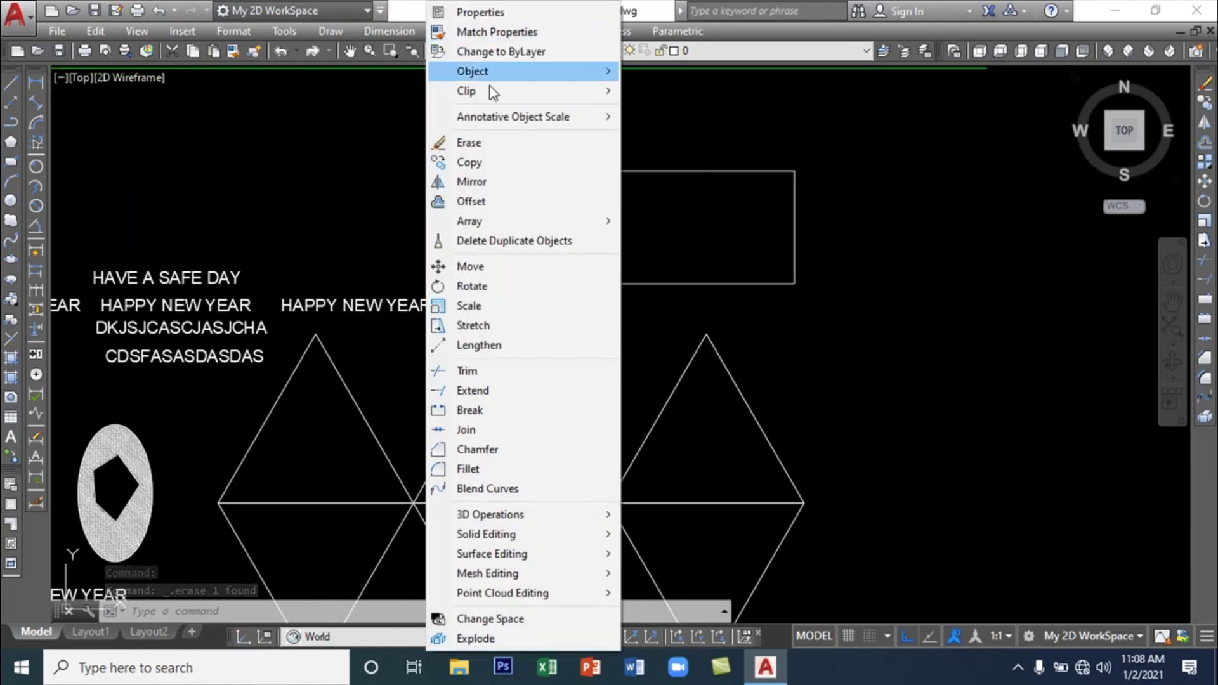
{"action": "left_click", "coordinate": [493, 198]}
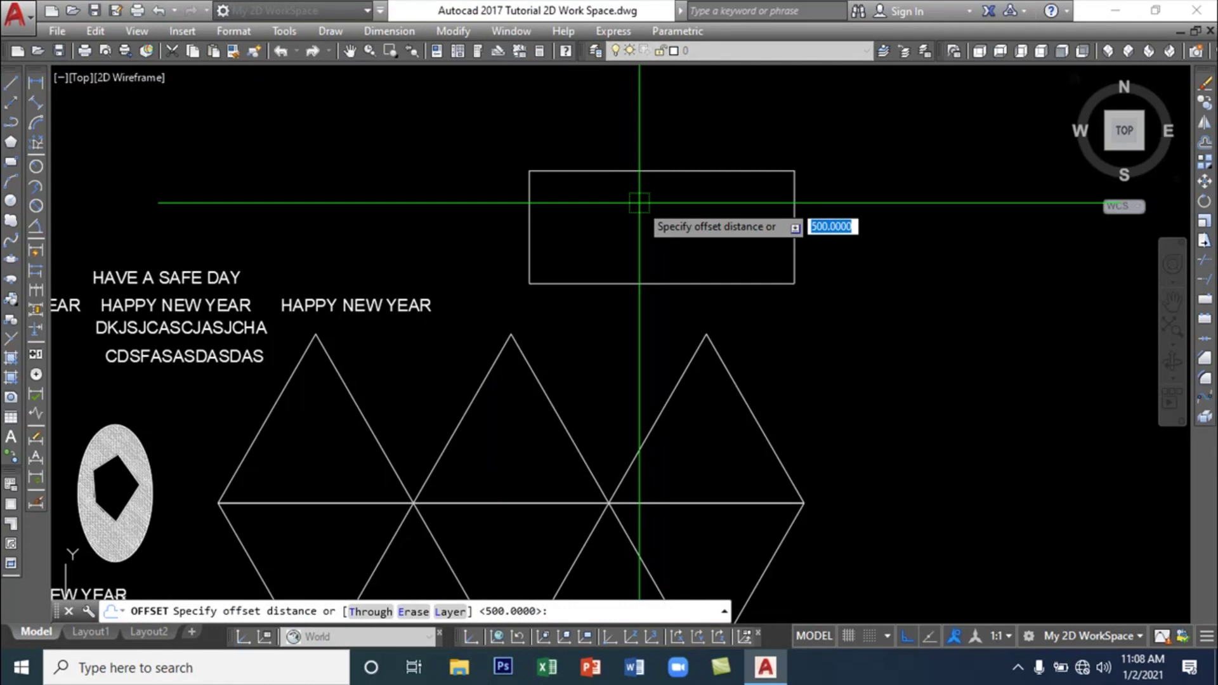
{"action": "type", "text": "200"}
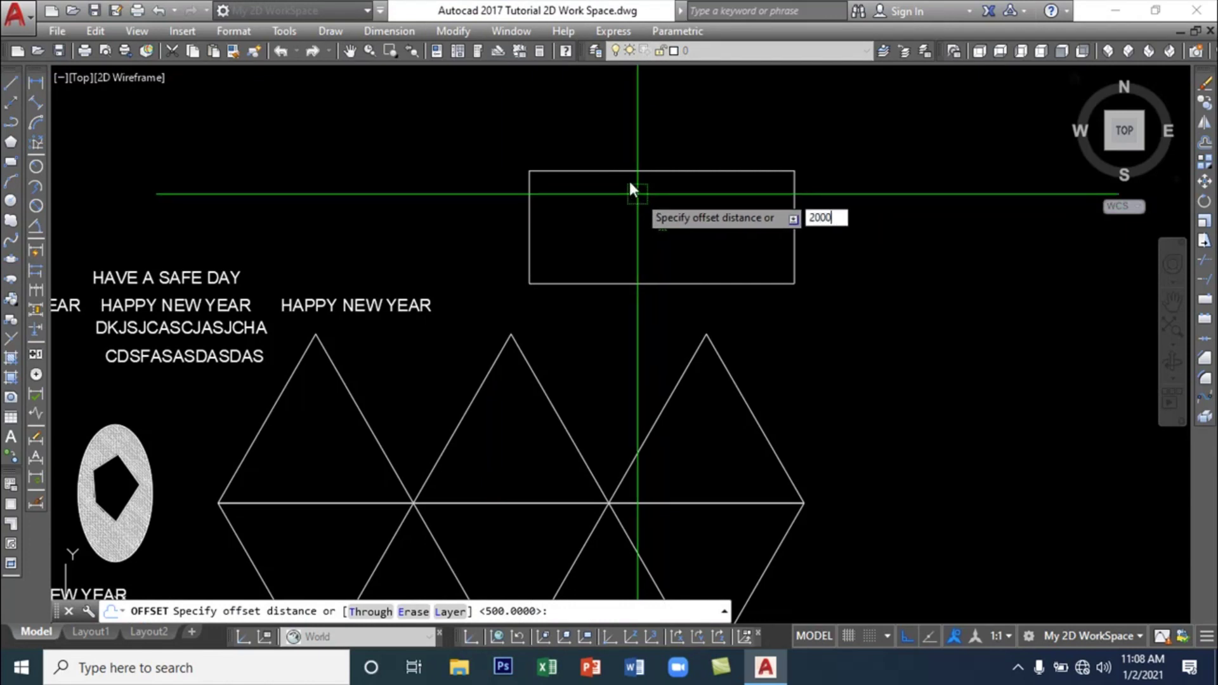
{"action": "type", "text": "0"}
{"action": "key", "text": "Return"}
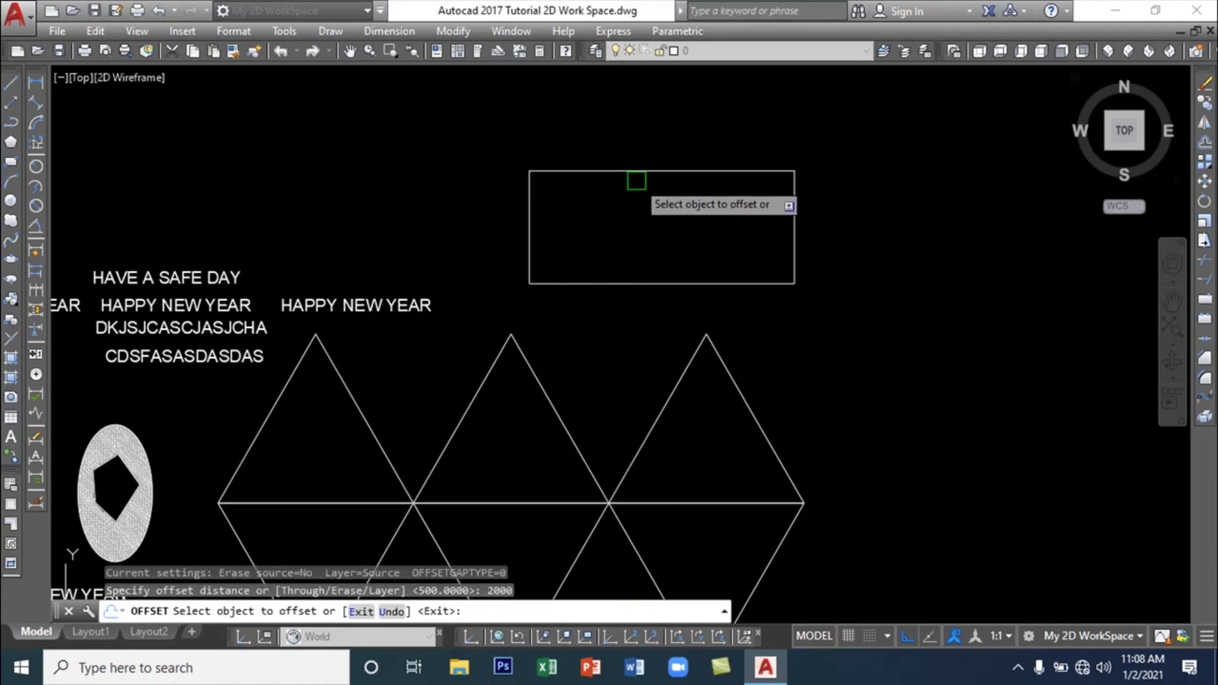
{"action": "left_click", "coordinate": [635, 170]}
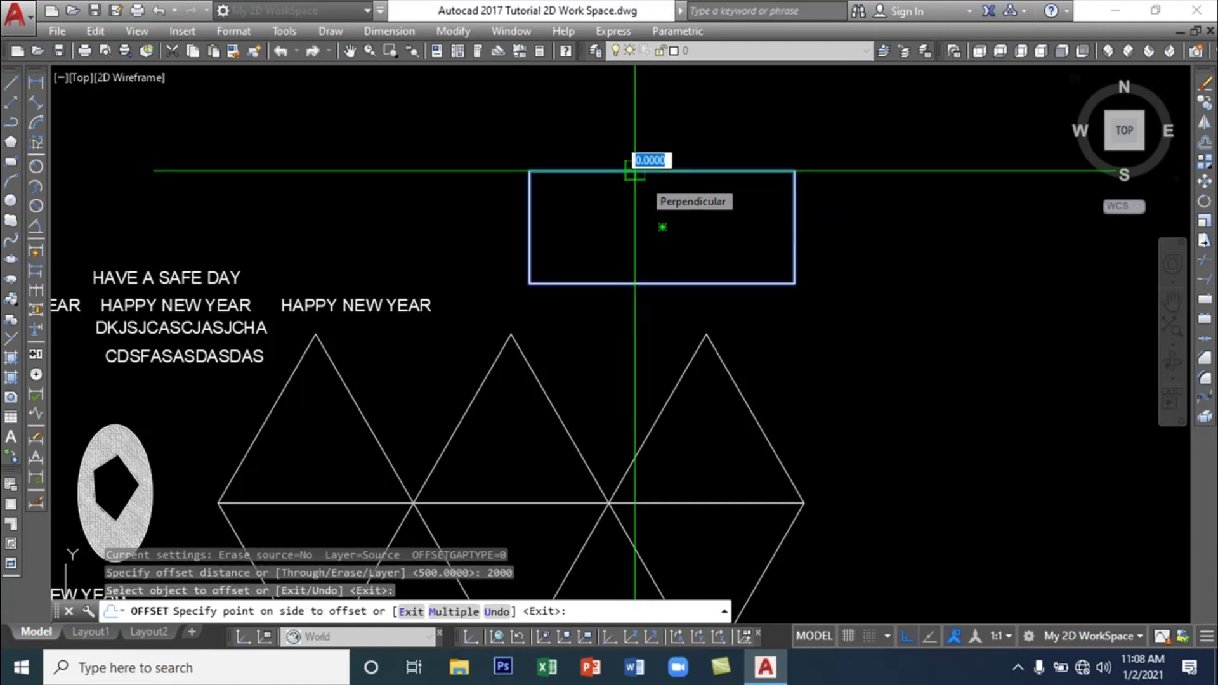
{"action": "left_click", "coordinate": [644, 210]}
{"action": "scroll", "coordinate": [625, 194], "scroll_direction": "up", "scroll_amount": 4}
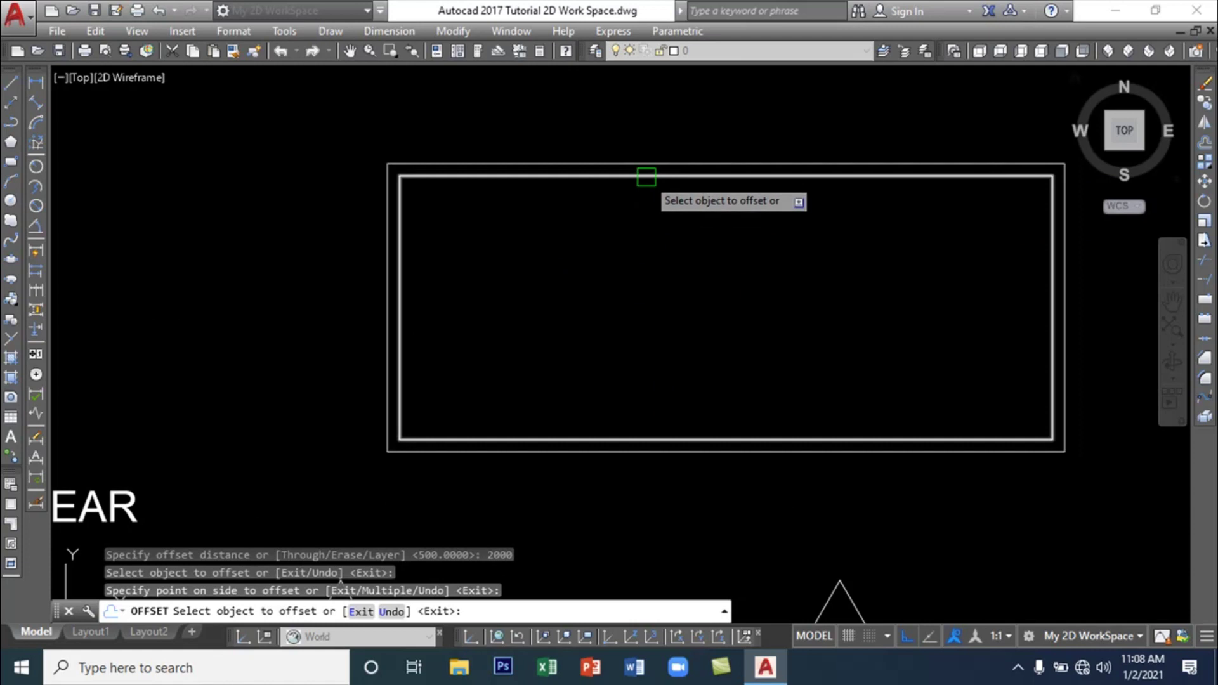
Offset the innermost rectangle inward by 2000 five more times, nesting each copy
{"action": "left_click", "coordinate": [646, 175]}
{"action": "left_click", "coordinate": [647, 213]}
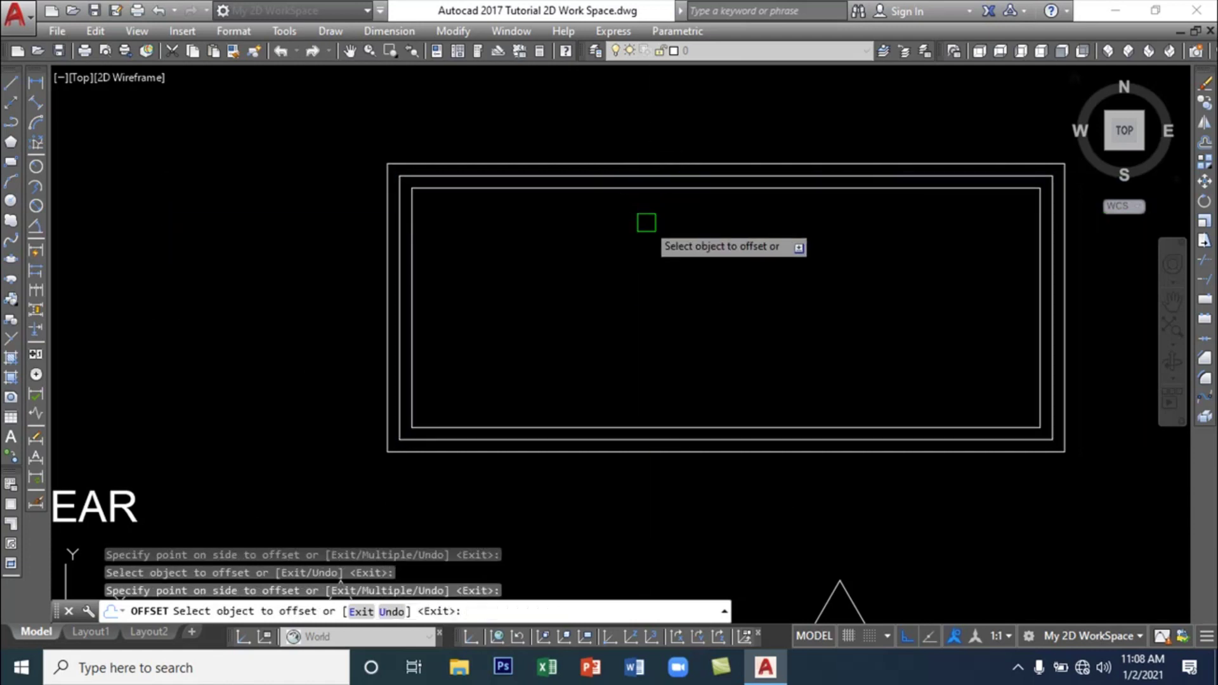
{"action": "left_click", "coordinate": [657, 188]}
{"action": "left_click", "coordinate": [655, 244]}
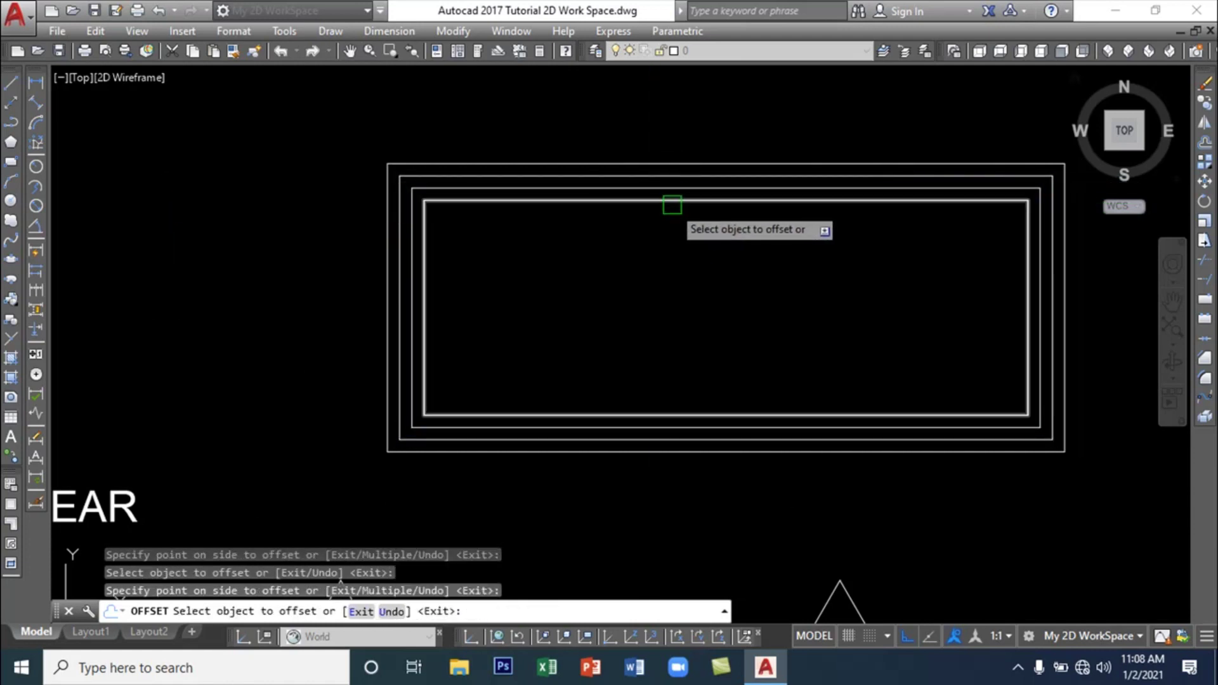
{"action": "left_click", "coordinate": [672, 201]}
{"action": "left_click", "coordinate": [674, 252]}
{"action": "left_click", "coordinate": [688, 213]}
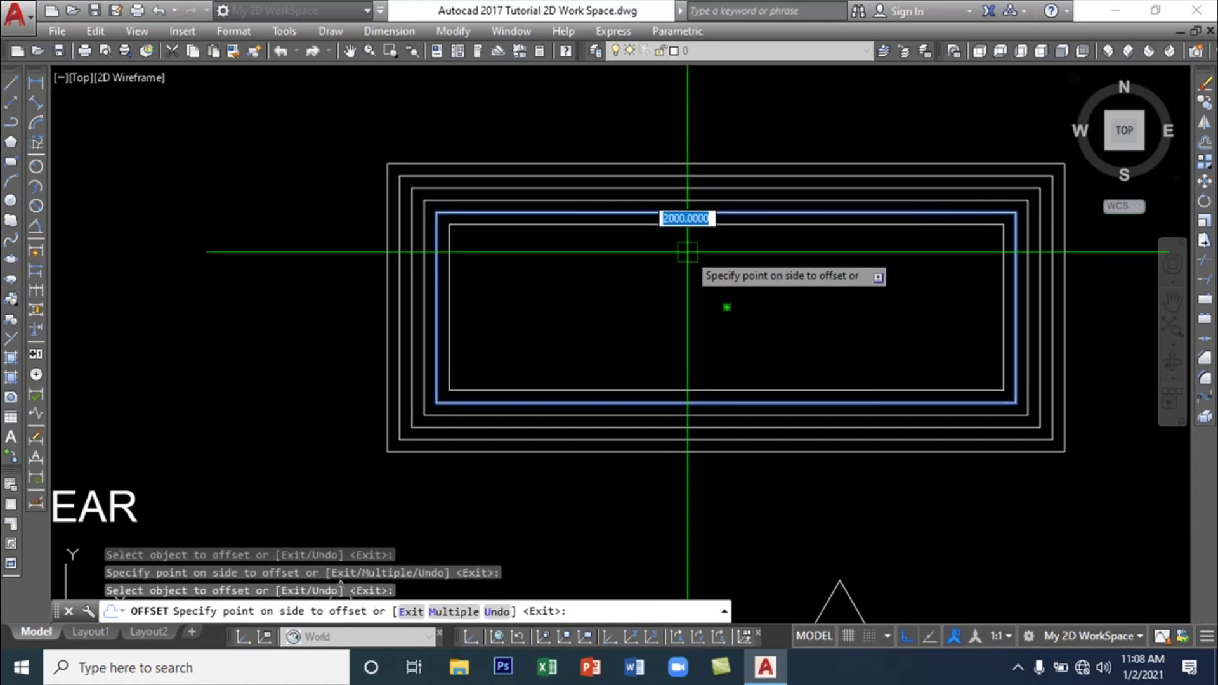
{"action": "left_click", "coordinate": [690, 222]}
{"action": "left_click", "coordinate": [691, 224]}
{"action": "left_click", "coordinate": [689, 252]}
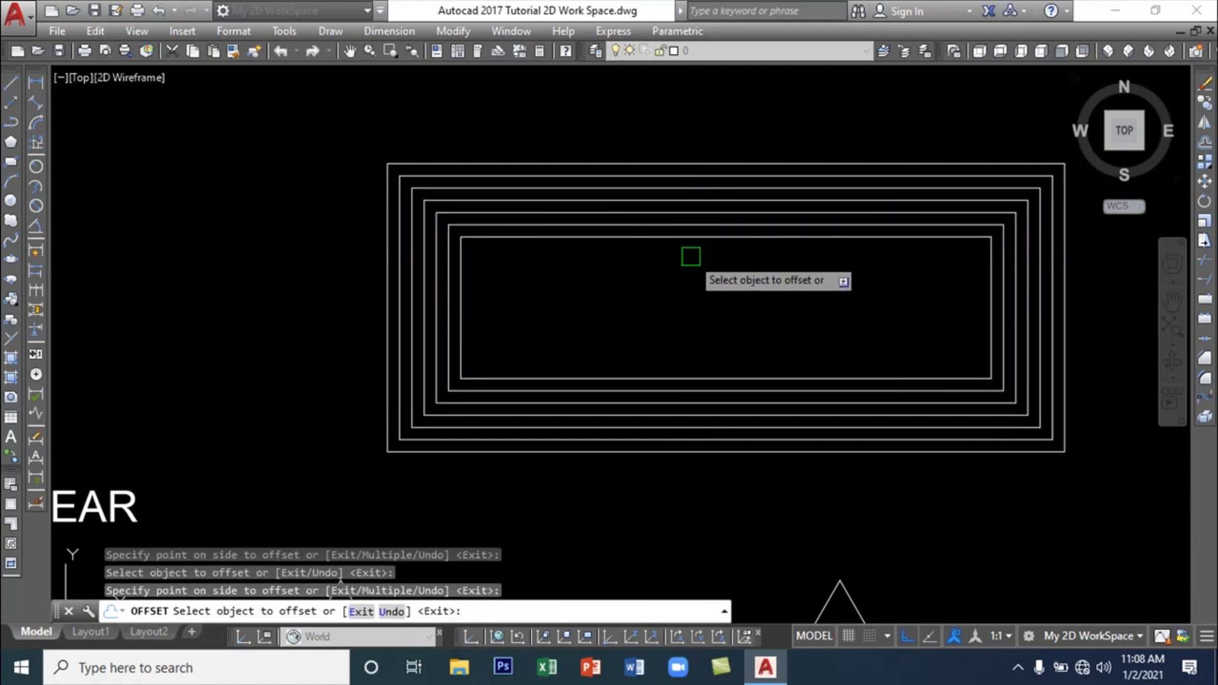
Keep offsetting inward by 2000 until only a thin innermost strip remains
{"action": "left_click", "coordinate": [697, 238]}
{"action": "left_click", "coordinate": [685, 273]}
{"action": "left_click", "coordinate": [697, 249]}
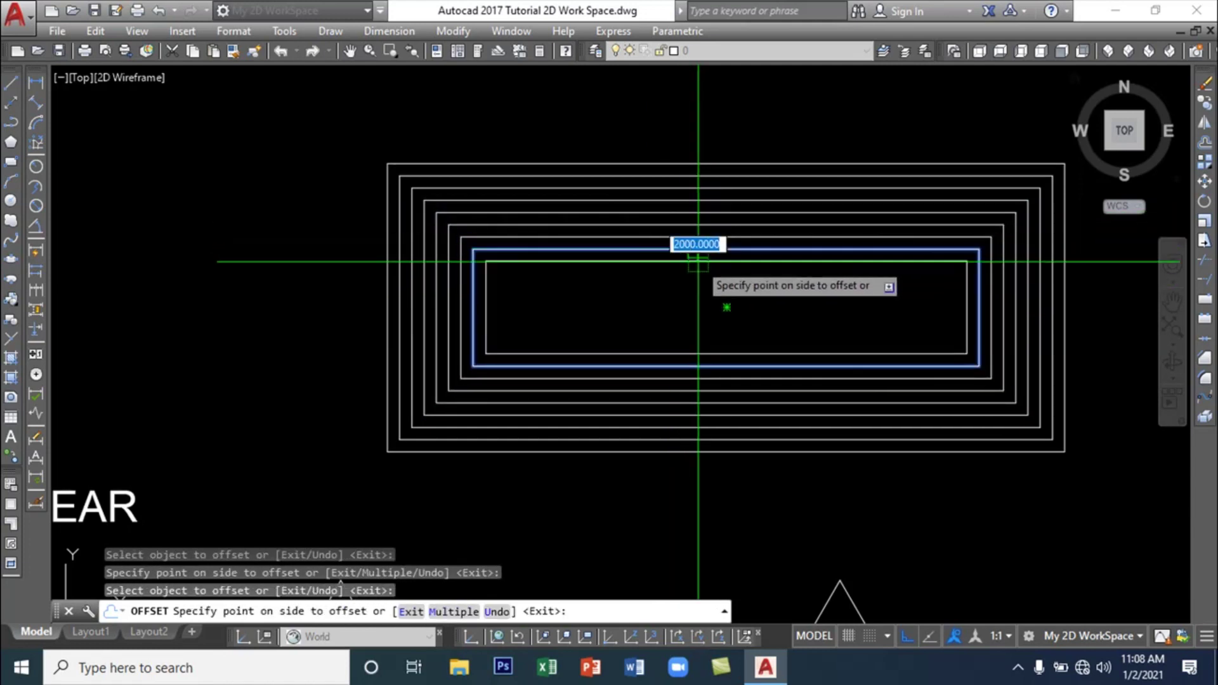
{"action": "left_click", "coordinate": [699, 279]}
{"action": "left_click", "coordinate": [702, 261]}
{"action": "left_click", "coordinate": [701, 286]}
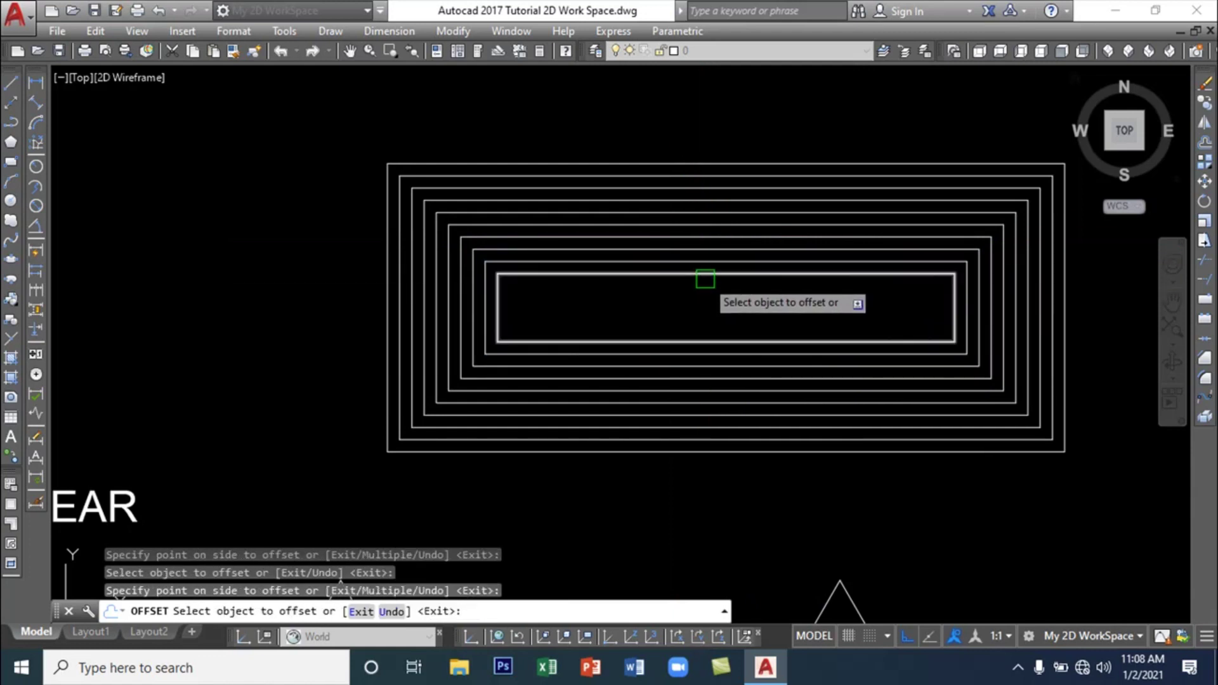
{"action": "left_click", "coordinate": [703, 275]}
{"action": "left_click", "coordinate": [712, 285]}
{"action": "left_click", "coordinate": [714, 285]}
{"action": "left_click", "coordinate": [707, 305]}
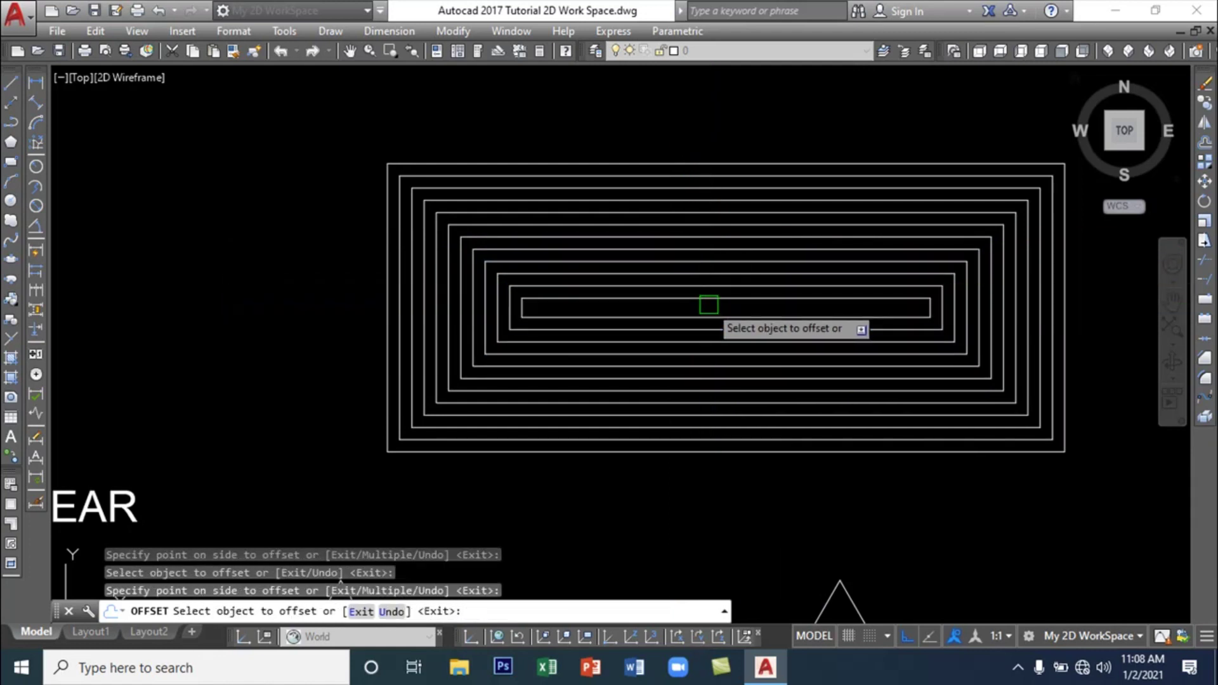
{"action": "left_click", "coordinate": [676, 299]}
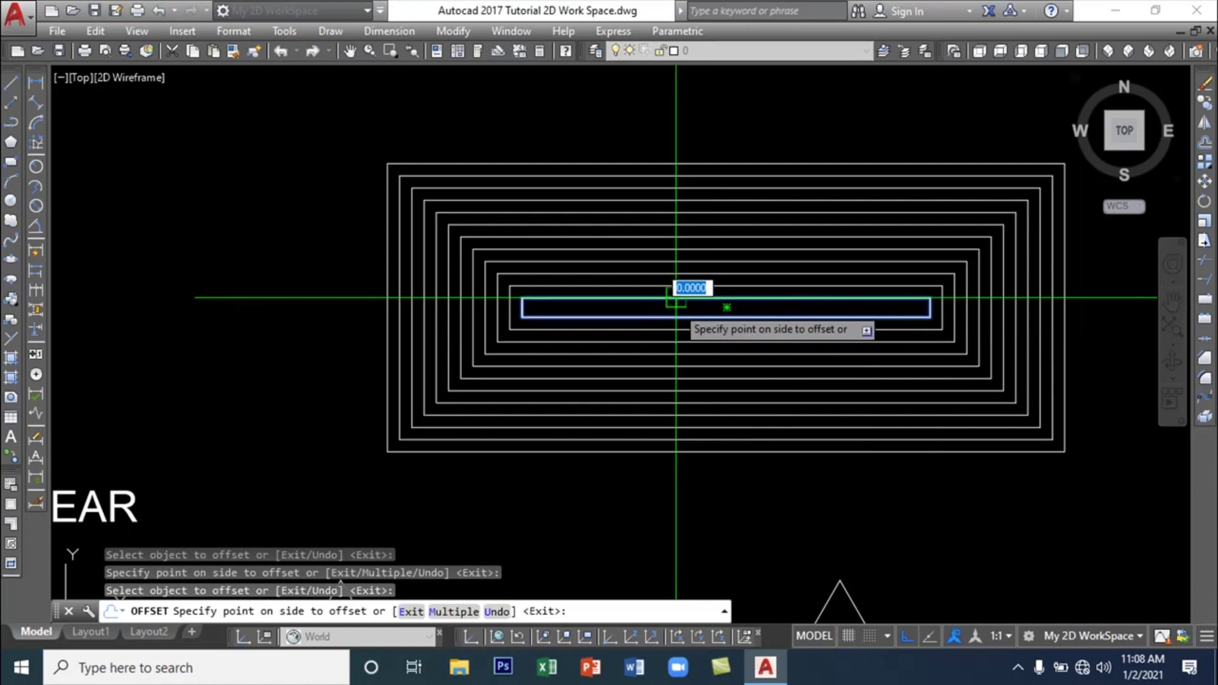
{"action": "left_click", "coordinate": [643, 307]}
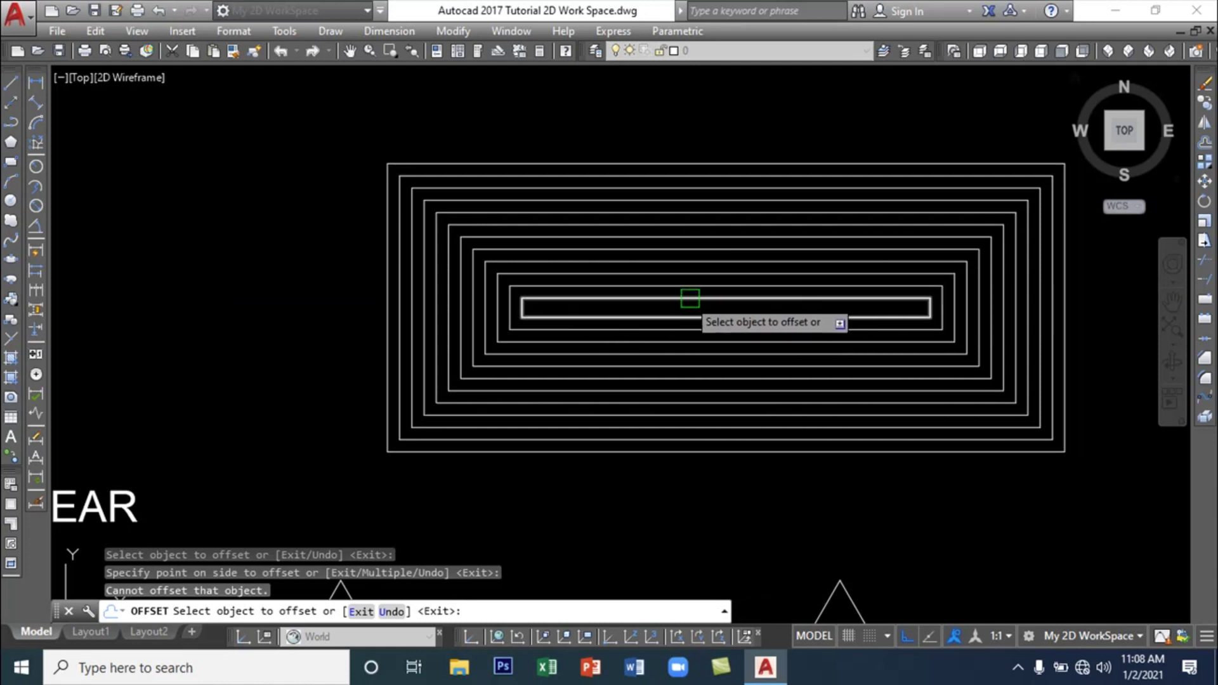
Offset the outermost rectangle outward five times, adding larger surrounding frames
{"action": "left_click", "coordinate": [698, 163]}
{"action": "left_click", "coordinate": [699, 124]}
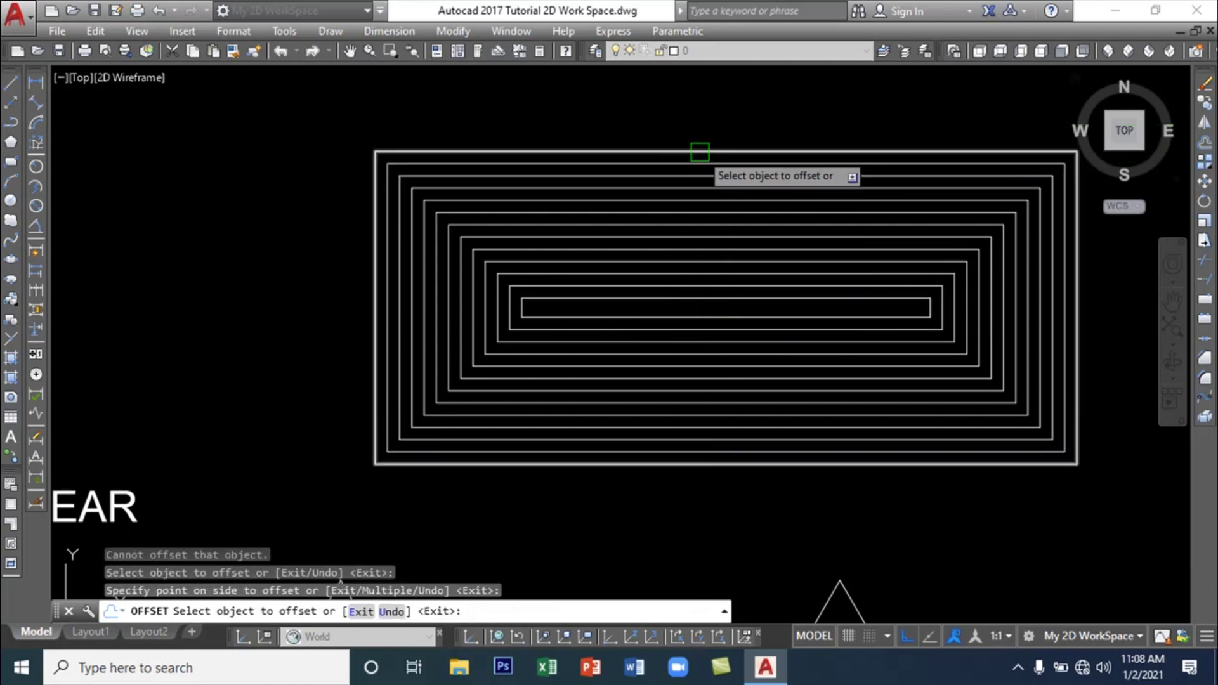
{"action": "left_click", "coordinate": [699, 151]}
{"action": "left_click", "coordinate": [708, 125]}
{"action": "left_click", "coordinate": [709, 138]}
{"action": "left_click", "coordinate": [712, 119]}
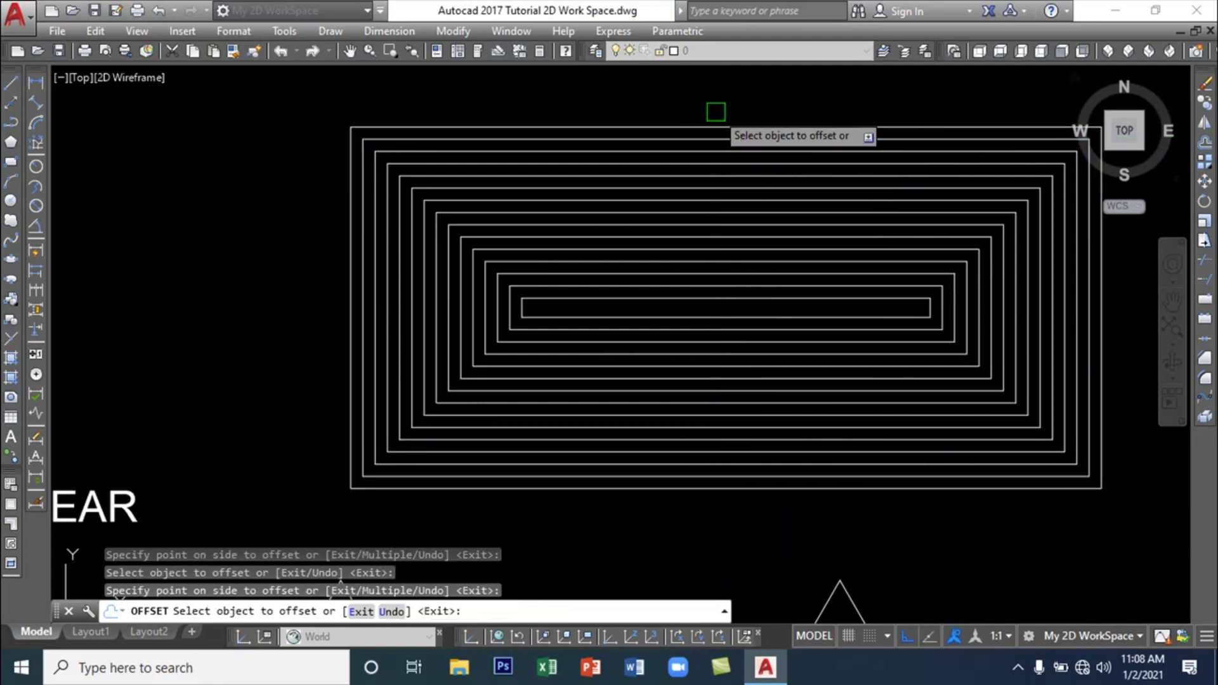
{"action": "left_click", "coordinate": [716, 129]}
{"action": "left_click", "coordinate": [717, 107]}
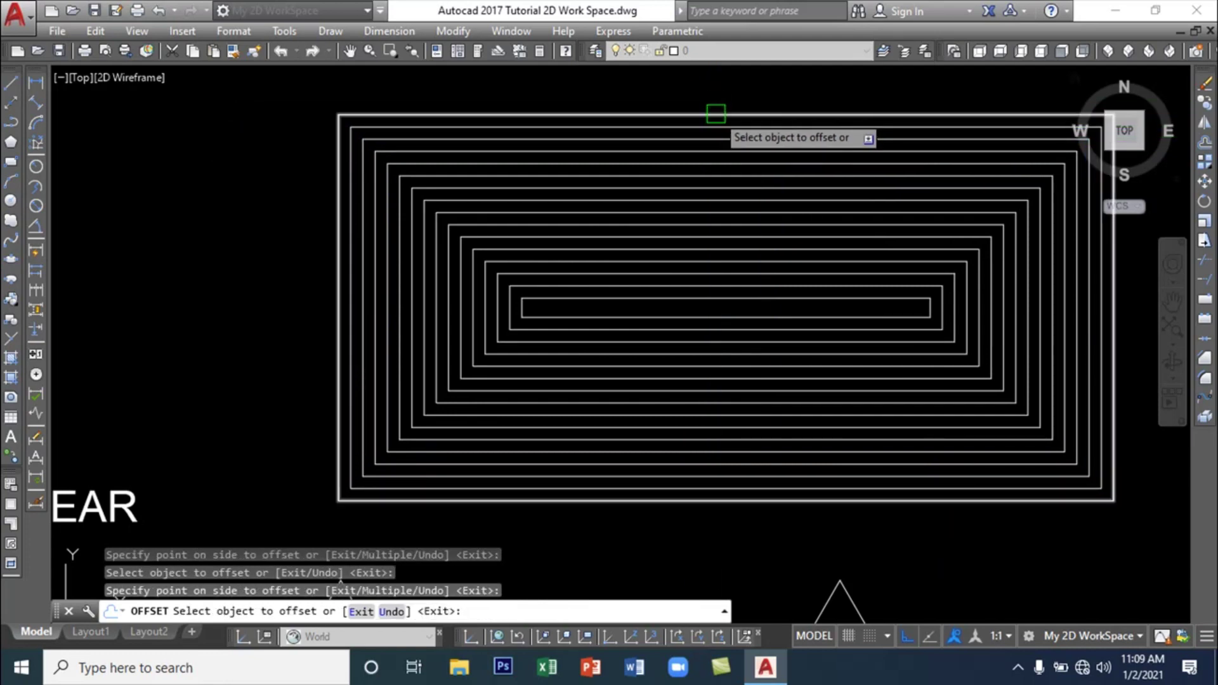
{"action": "left_click", "coordinate": [716, 115]}
{"action": "left_click", "coordinate": [723, 102]}
Pan the view over the concentric rectangles and end the Offset command
{"action": "scroll", "coordinate": [698, 136], "scroll_direction": "down", "scroll_amount": 4}
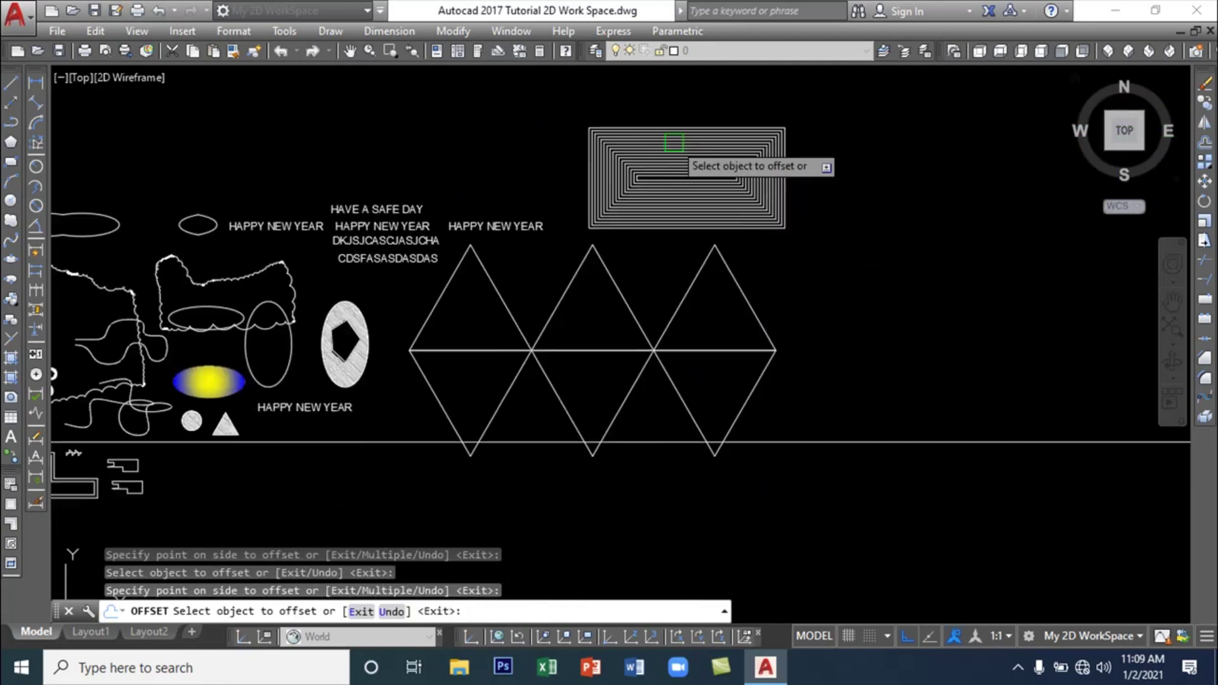
{"action": "middle_click_drag", "start_coordinate": [744, 226], "coordinate": [615, 226]}
{"action": "scroll", "coordinate": [588, 291], "scroll_direction": "up", "scroll_amount": 5}
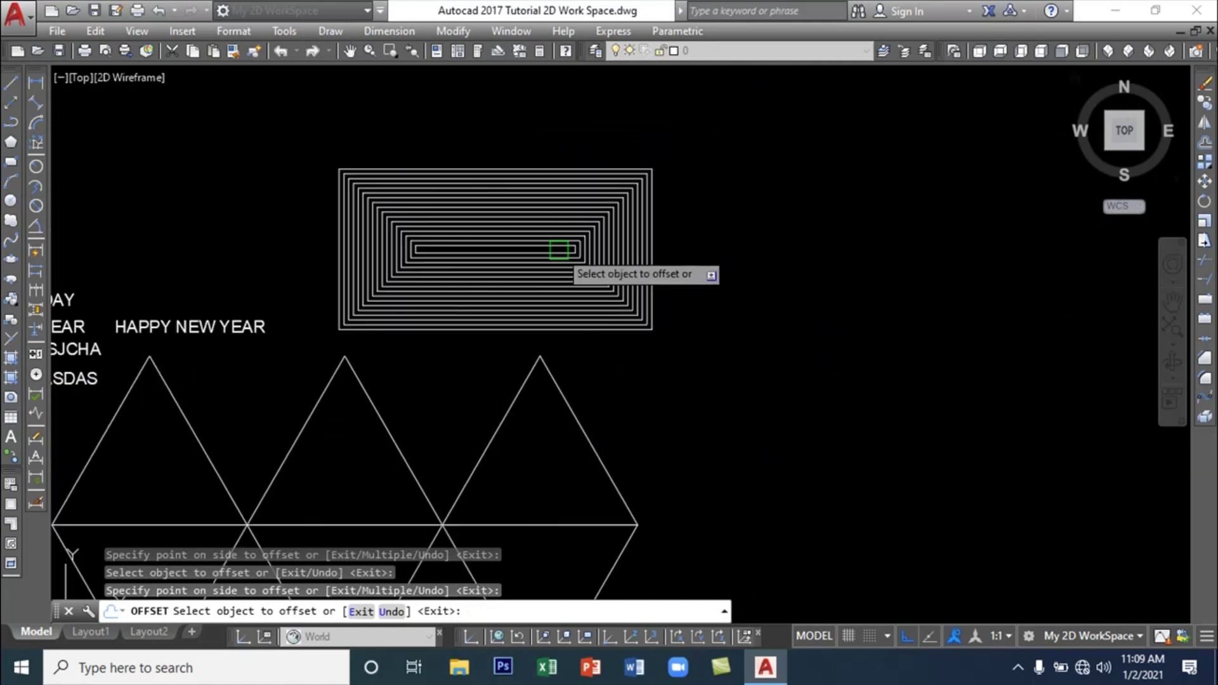
{"action": "middle_click_drag", "start_coordinate": [417, 384], "coordinate": [511, 391]}
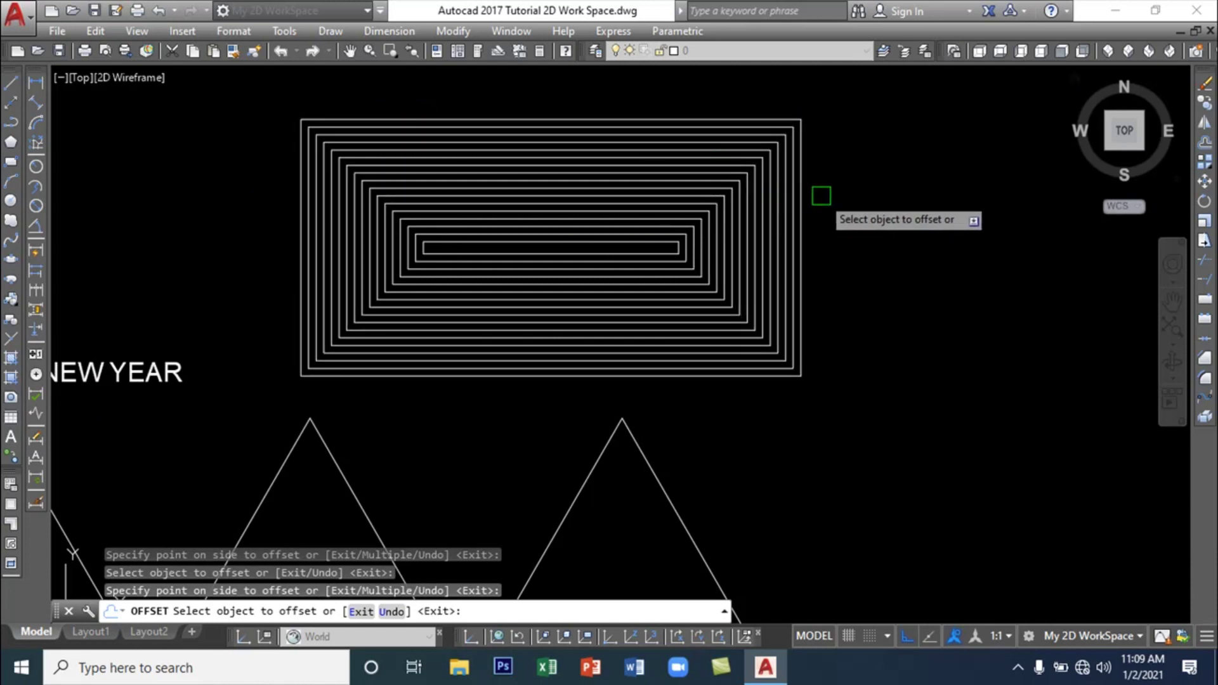
{"action": "key", "text": "Escape"}
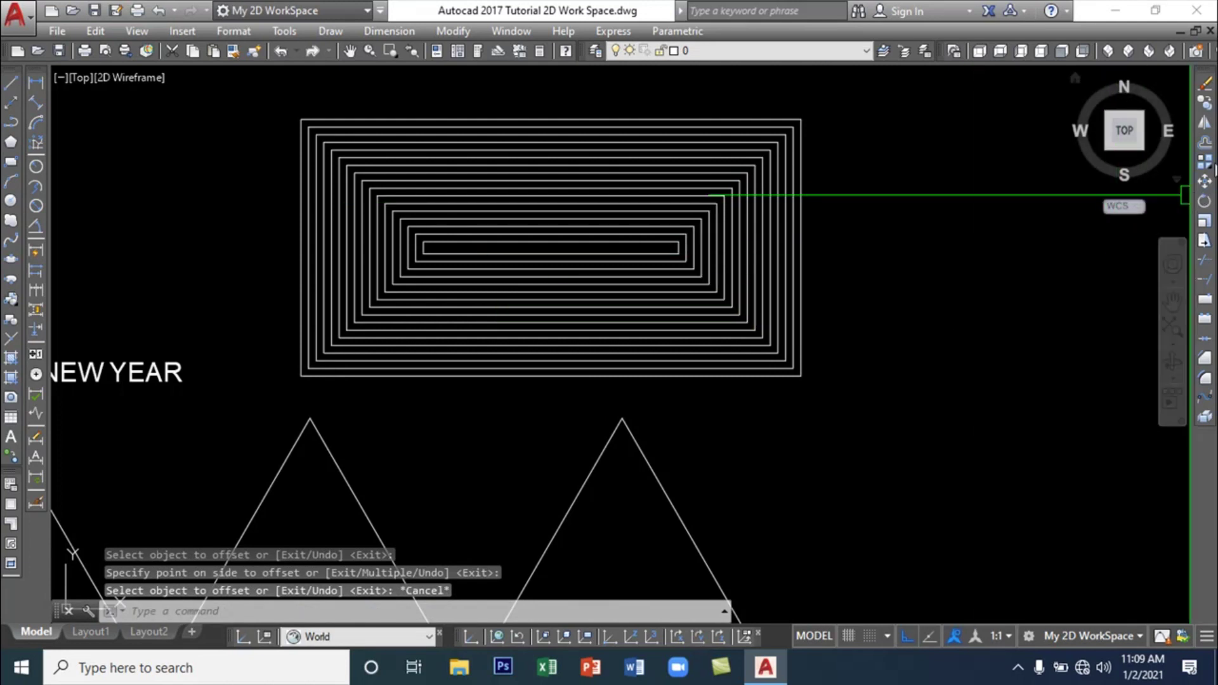
Browse the Modify menu's array options and close it without choosing anything
{"action": "left_click", "coordinate": [449, 30]}
{"action": "mouse_move", "coordinate": [498, 222]}
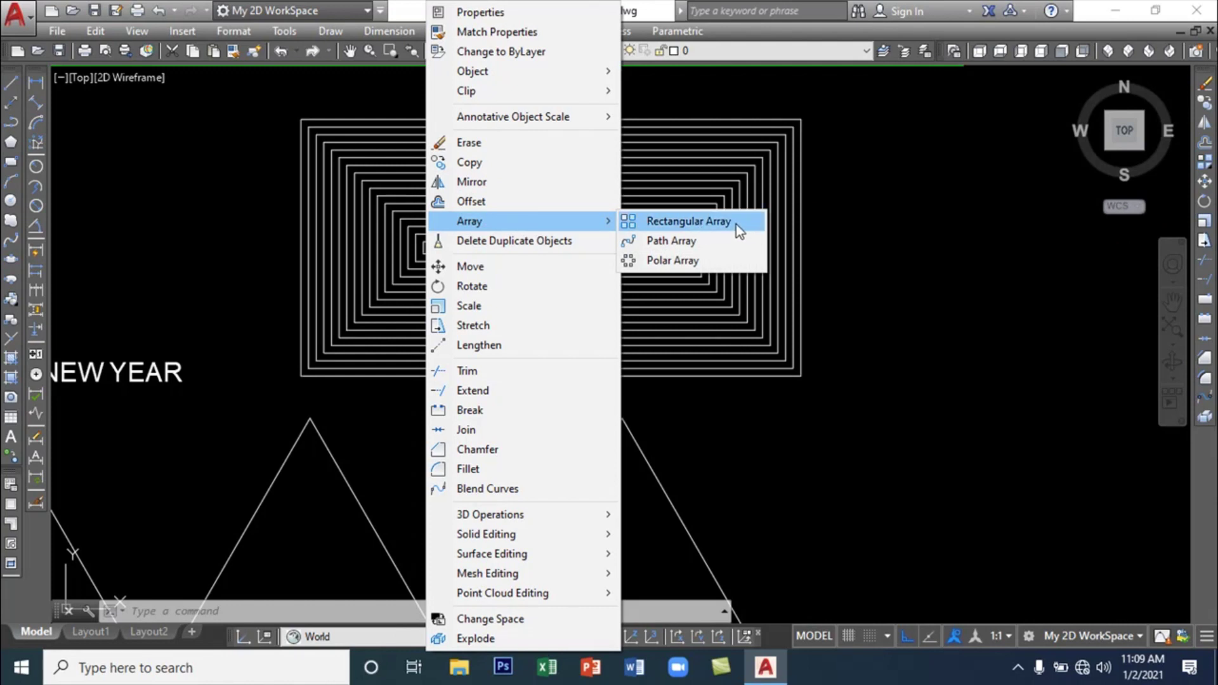
{"action": "key", "text": "Escape"}
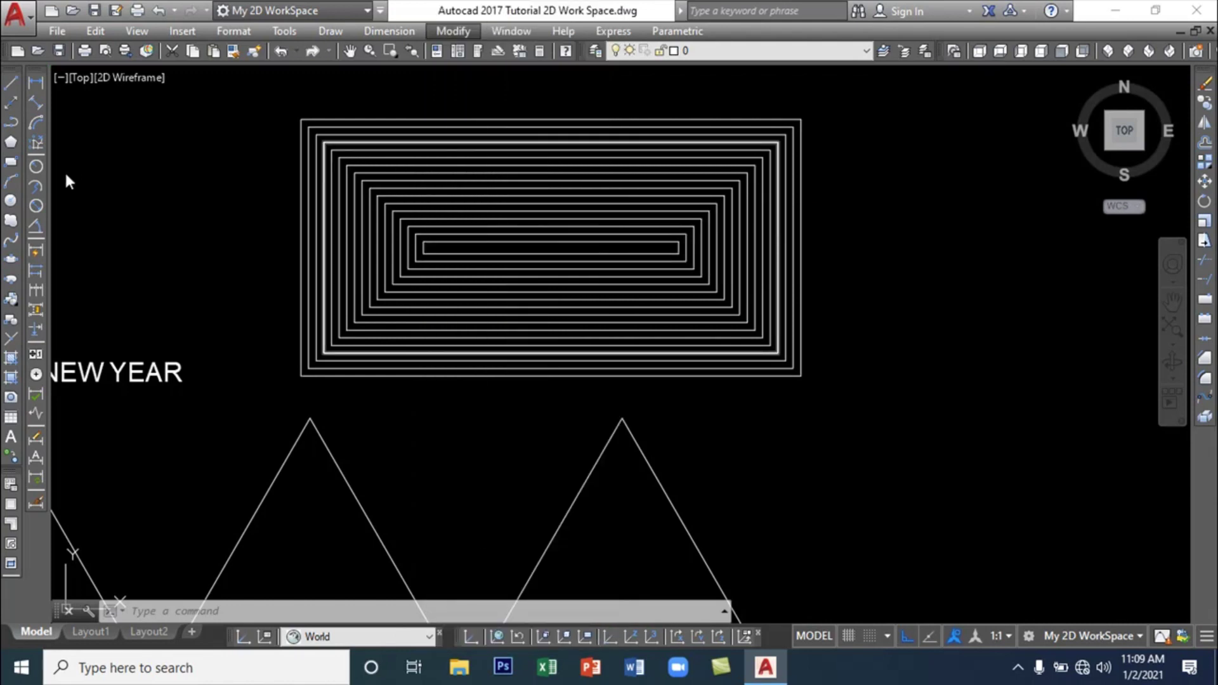
Draw a small circle to the right of the nested rectangles and begin typing the array command
{"action": "left_click", "coordinate": [12, 202]}
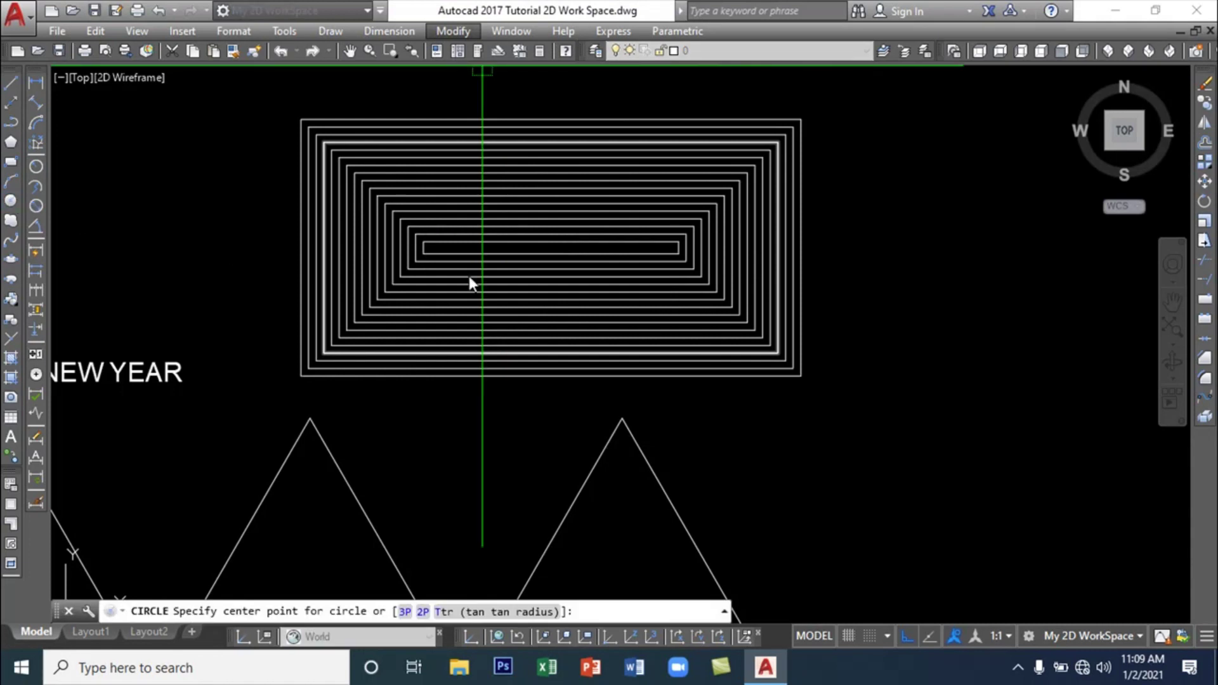
{"action": "left_click", "coordinate": [9, 204]}
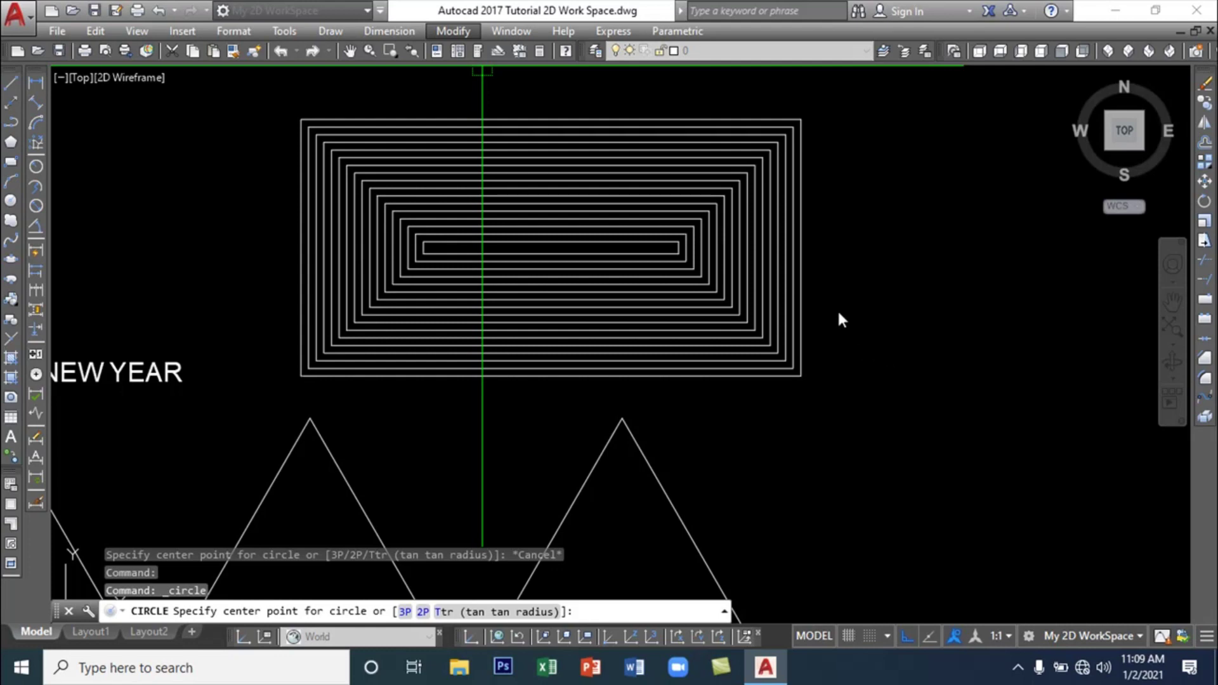
{"action": "scroll", "coordinate": [726, 277], "scroll_direction": "down", "scroll_amount": 5}
{"action": "scroll", "coordinate": [726, 277], "scroll_direction": "up", "scroll_amount": 3}
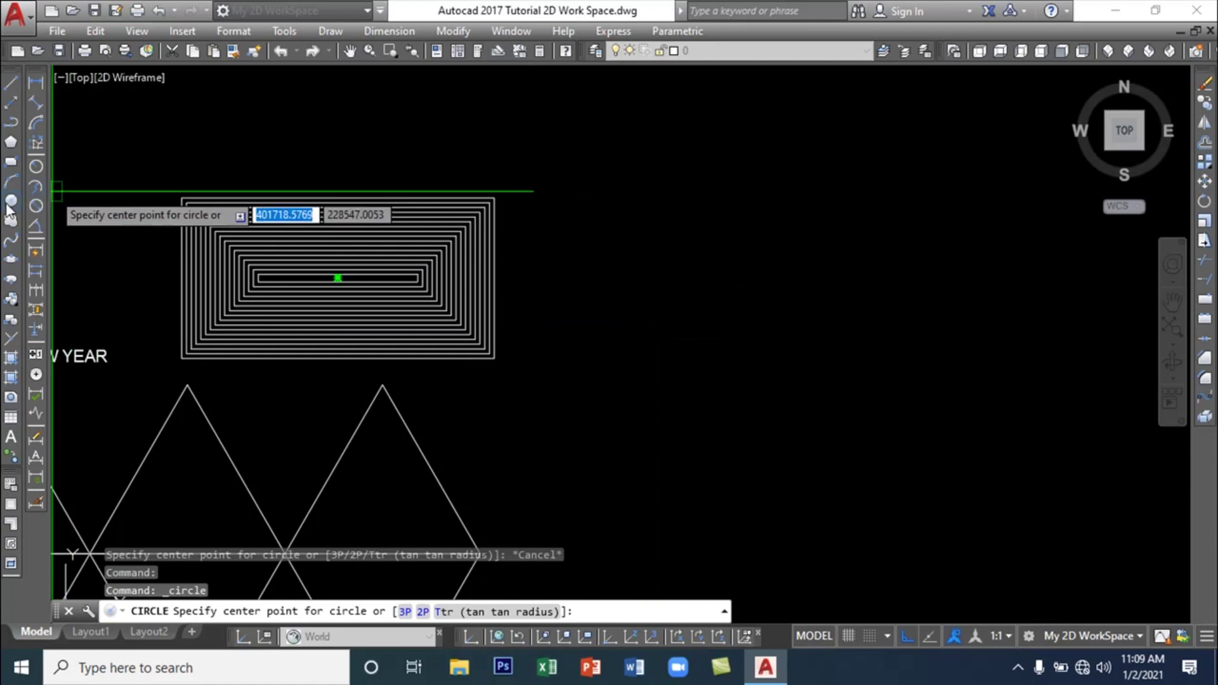
{"action": "left_click", "coordinate": [658, 288]}
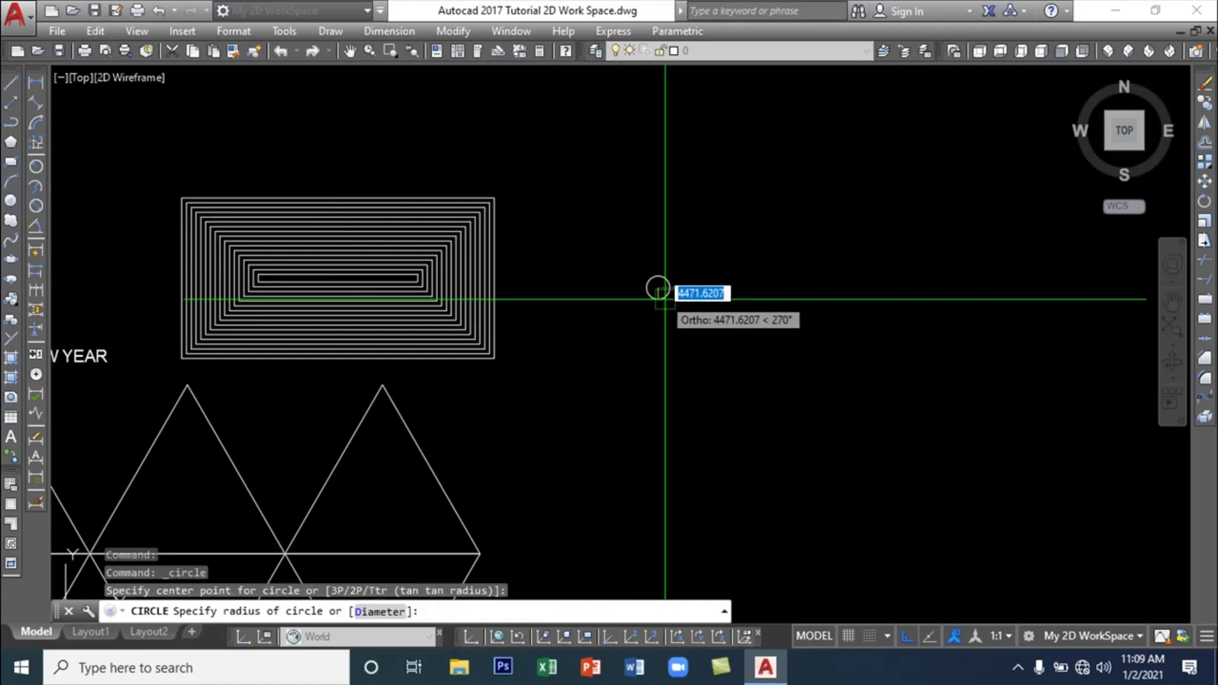
{"action": "left_click", "coordinate": [674, 306]}
{"action": "mouse_move", "coordinate": [765, 277]}
{"action": "middle_mouse_down"}
{"action": "mouse_move", "coordinate": [599, 340]}
{"action": "mouse_move", "coordinate": [664, 313]}
{"action": "mouse_move", "coordinate": [707, 316]}
{"action": "middle_mouse_up"}
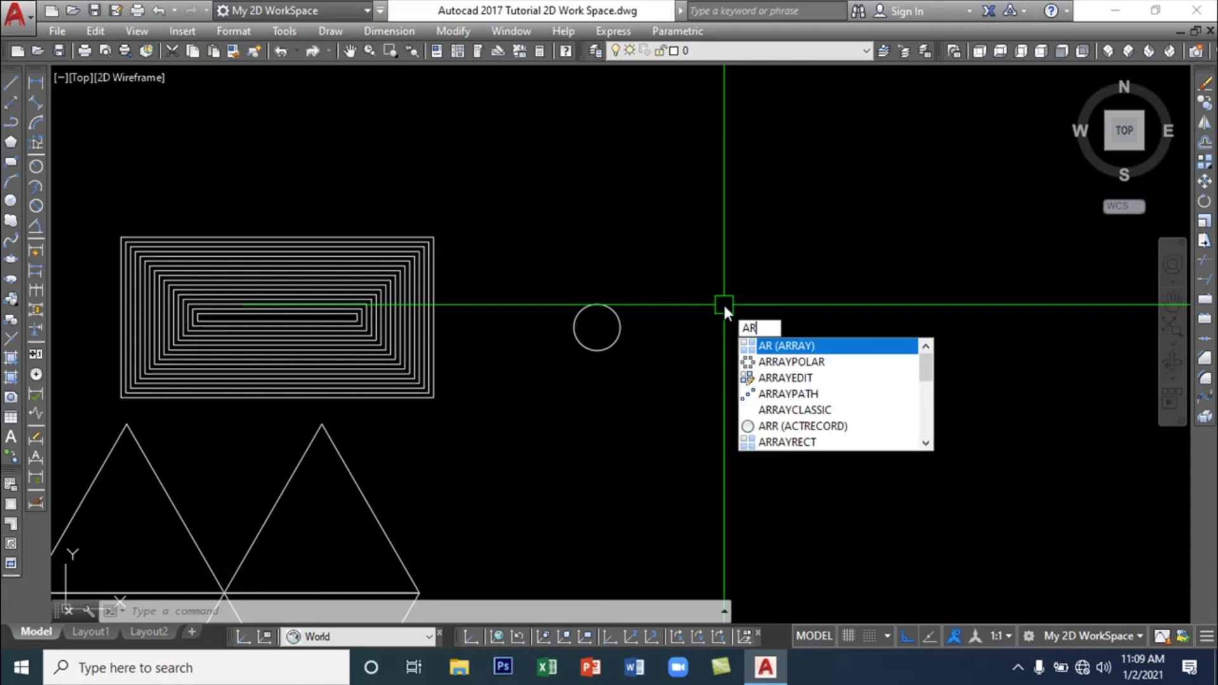
{"action": "type", "text": "R"}
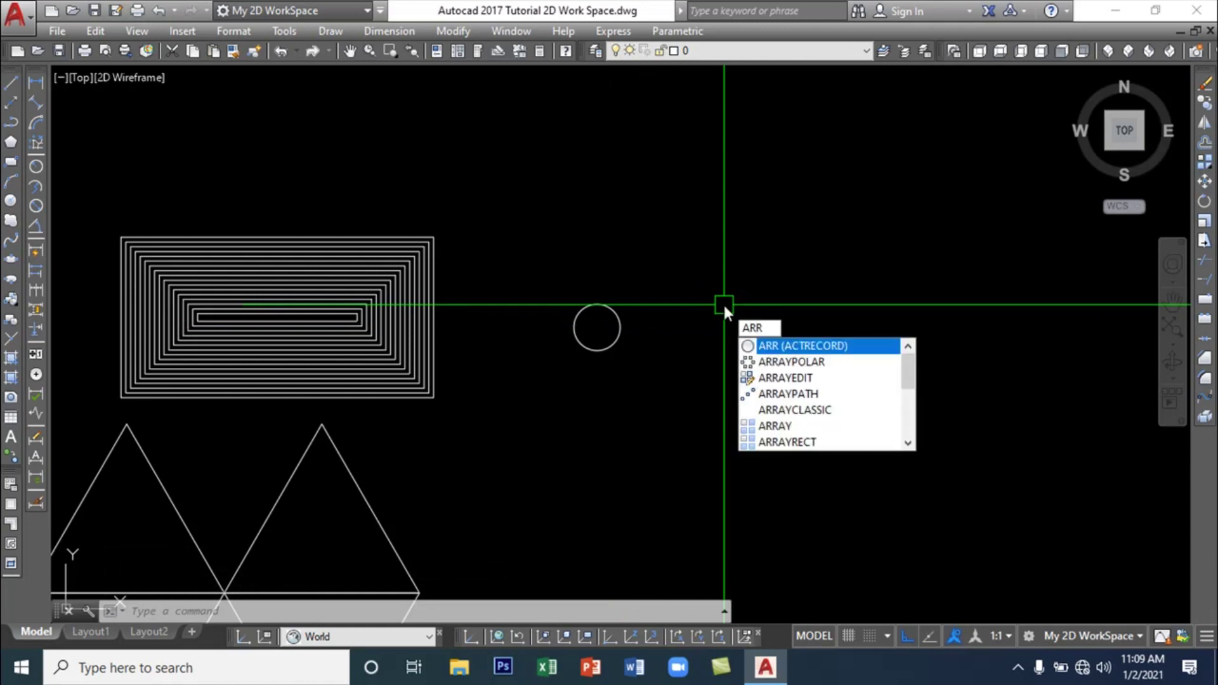
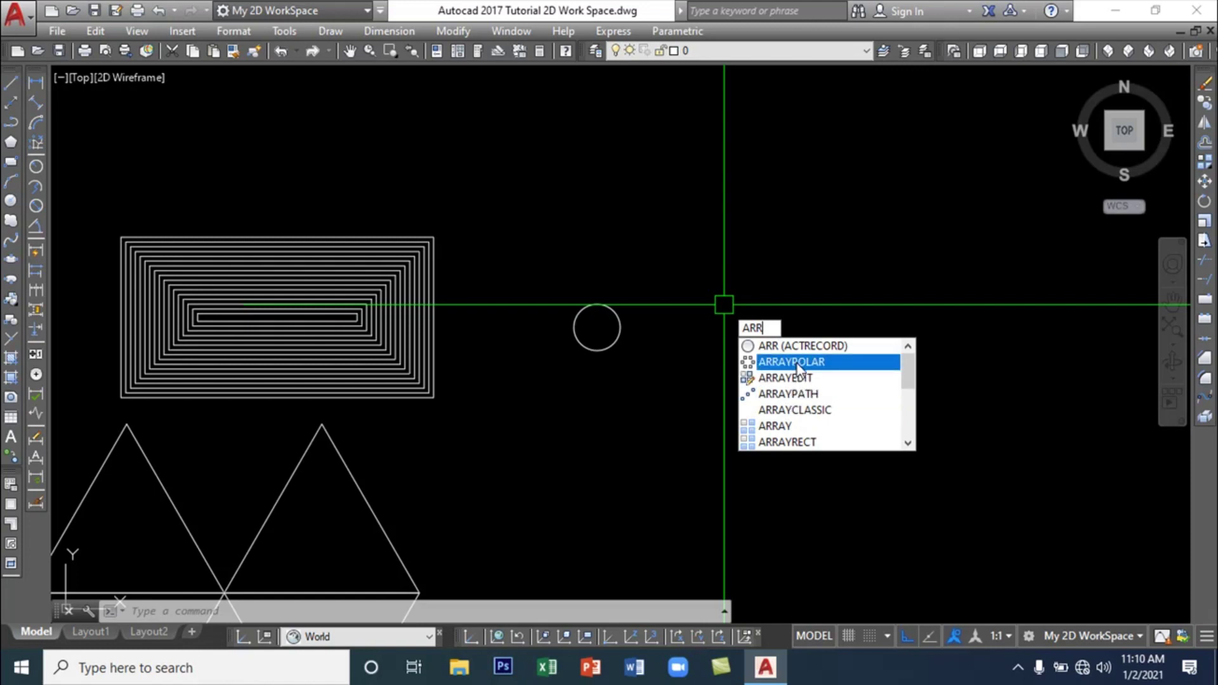
Polar-array the circle into six copies around its own centre with ARRAYPOLAR
{"action": "left_click", "coordinate": [798, 366]}
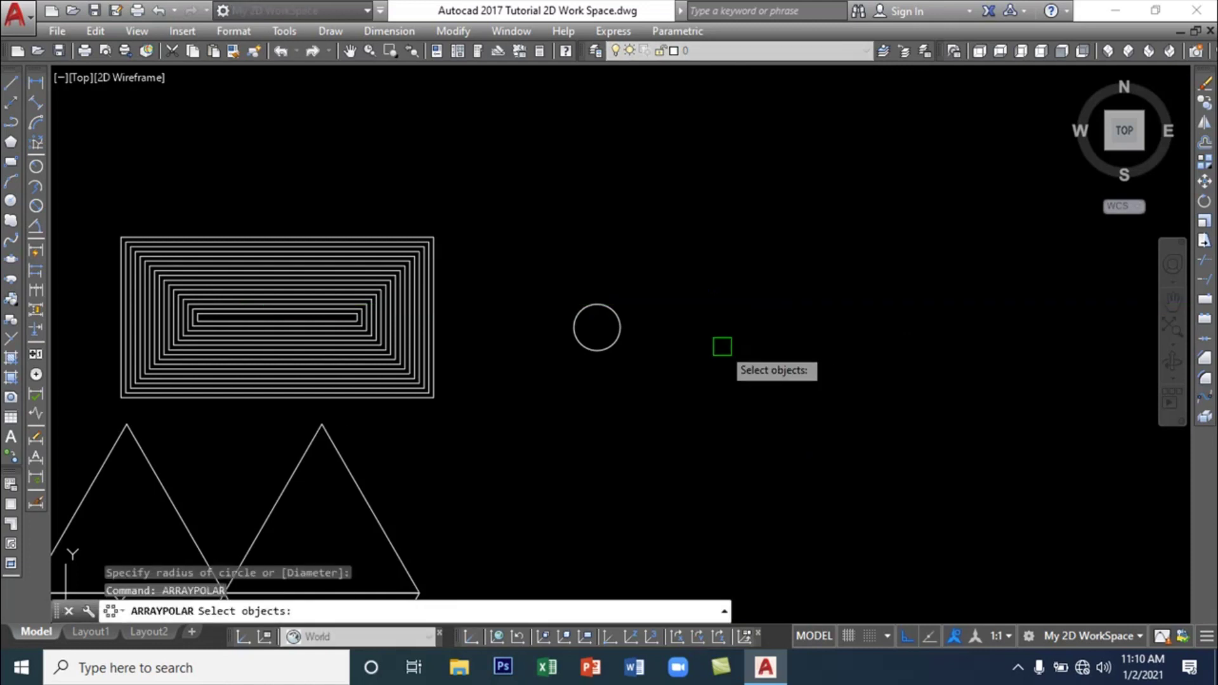
{"action": "left_click", "coordinate": [617, 319]}
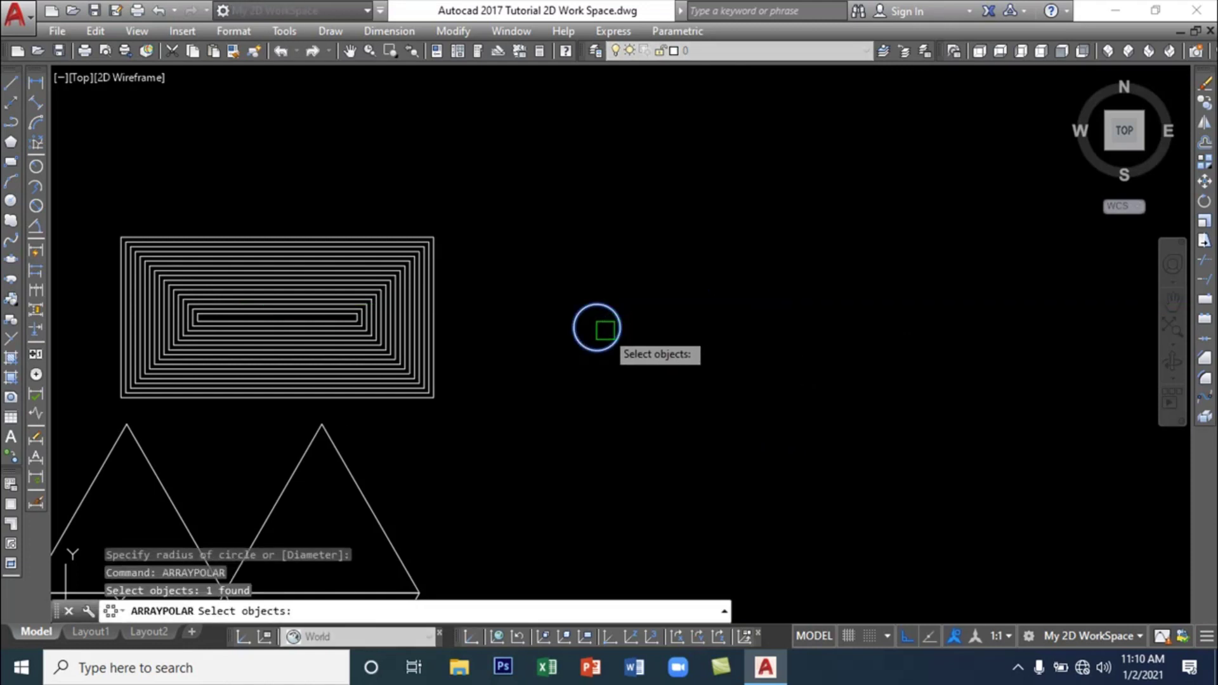
{"action": "key", "text": "Return"}
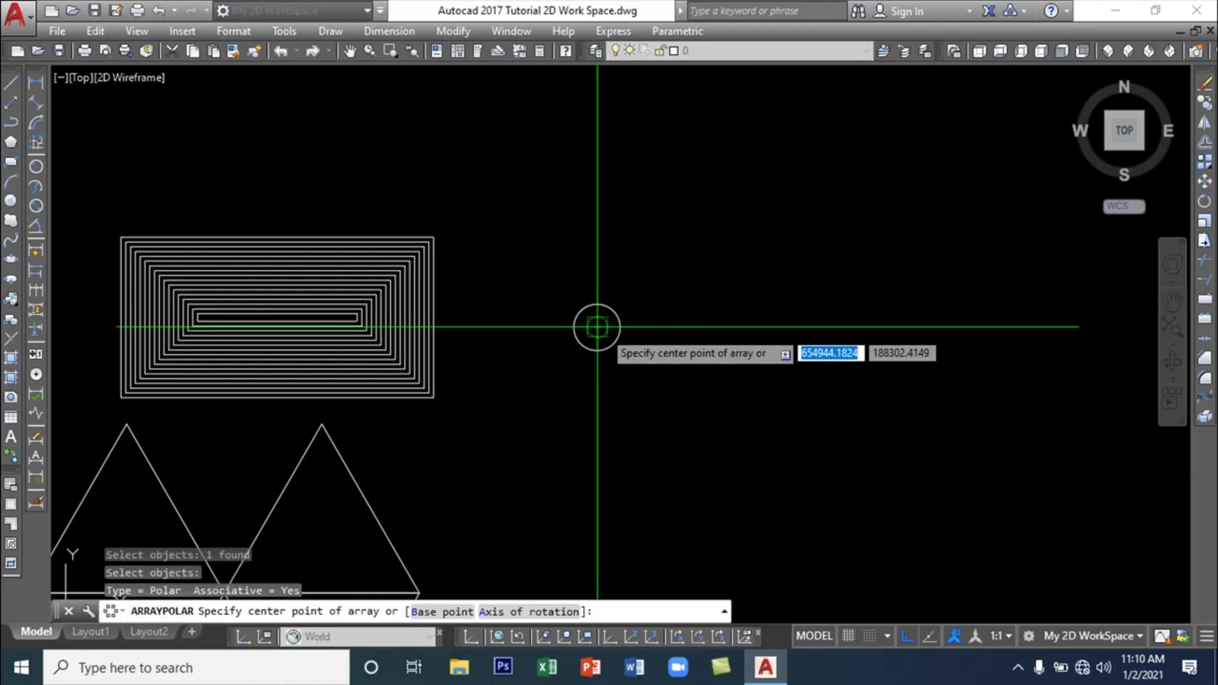
{"action": "left_click", "coordinate": [597, 328]}
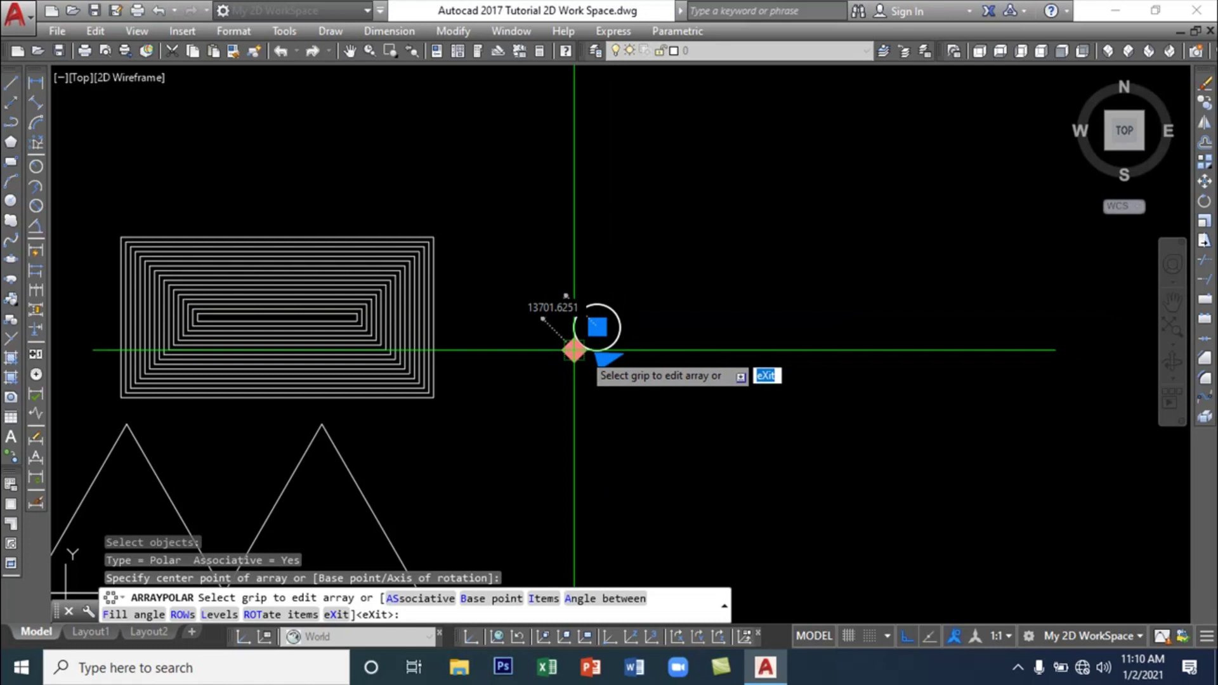
{"action": "key", "text": "Return"}
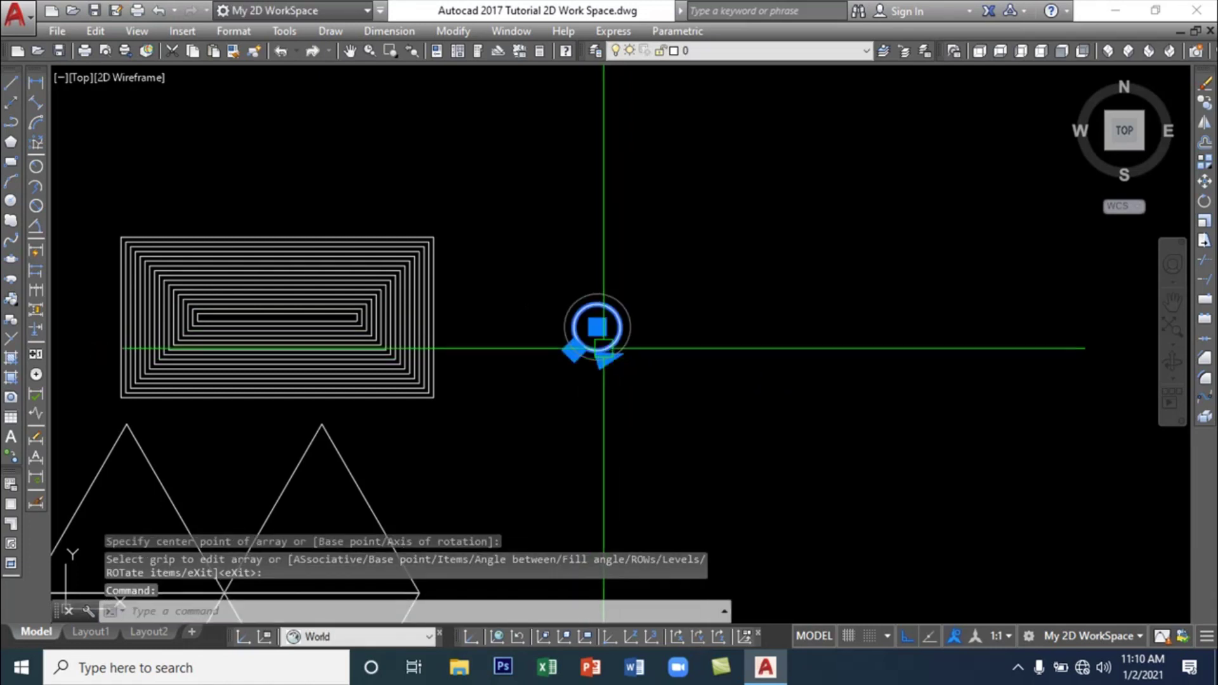
Drag the array's radius grip outward to spread the six circles into a wider ring
{"action": "left_click", "coordinate": [574, 349]}
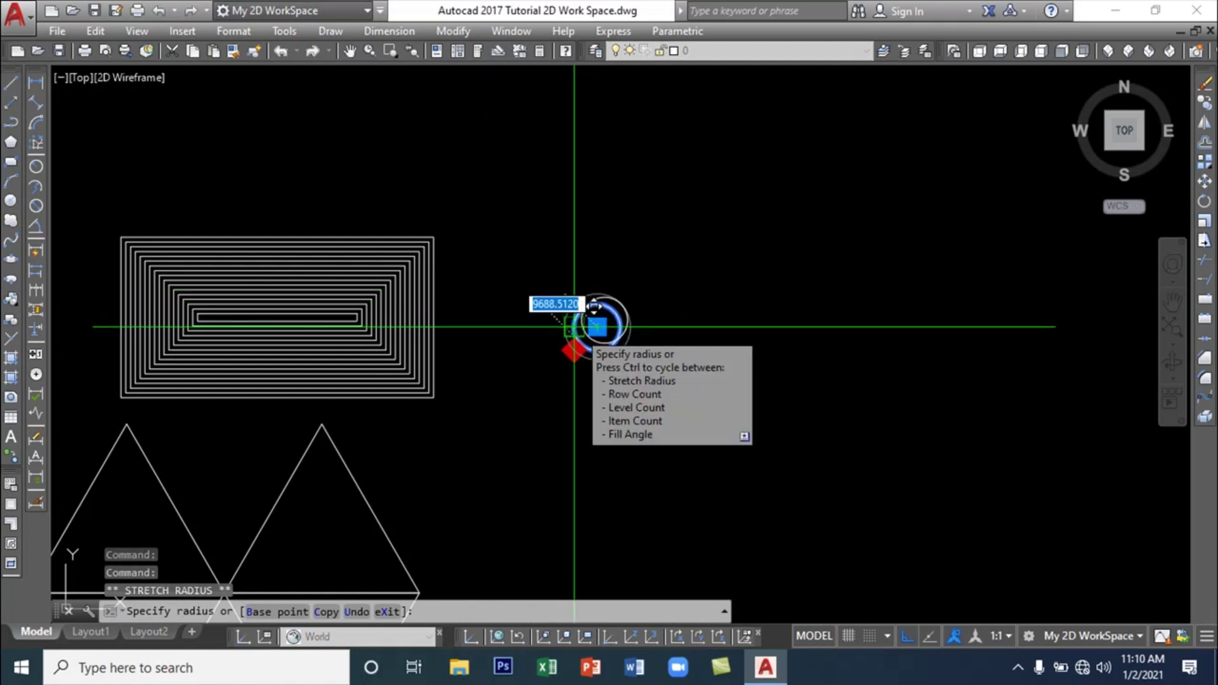
{"action": "key", "text": "Escape"}
{"action": "left_click", "coordinate": [574, 349]}
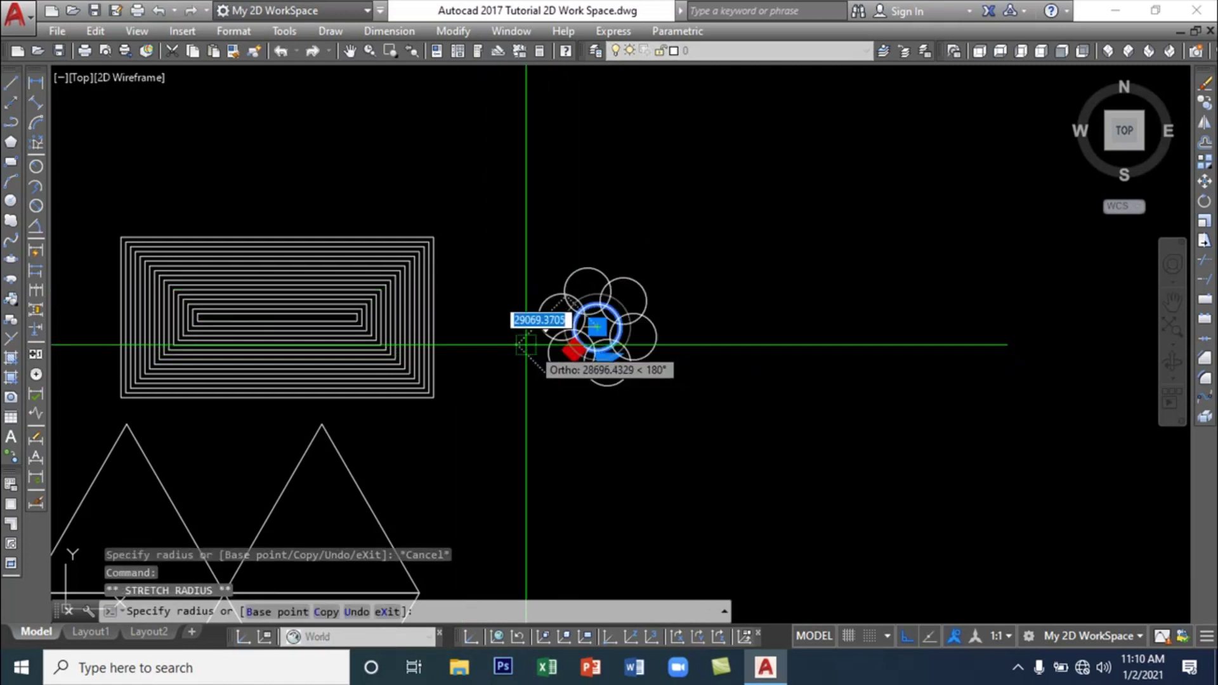
{"action": "left_click", "coordinate": [489, 330]}
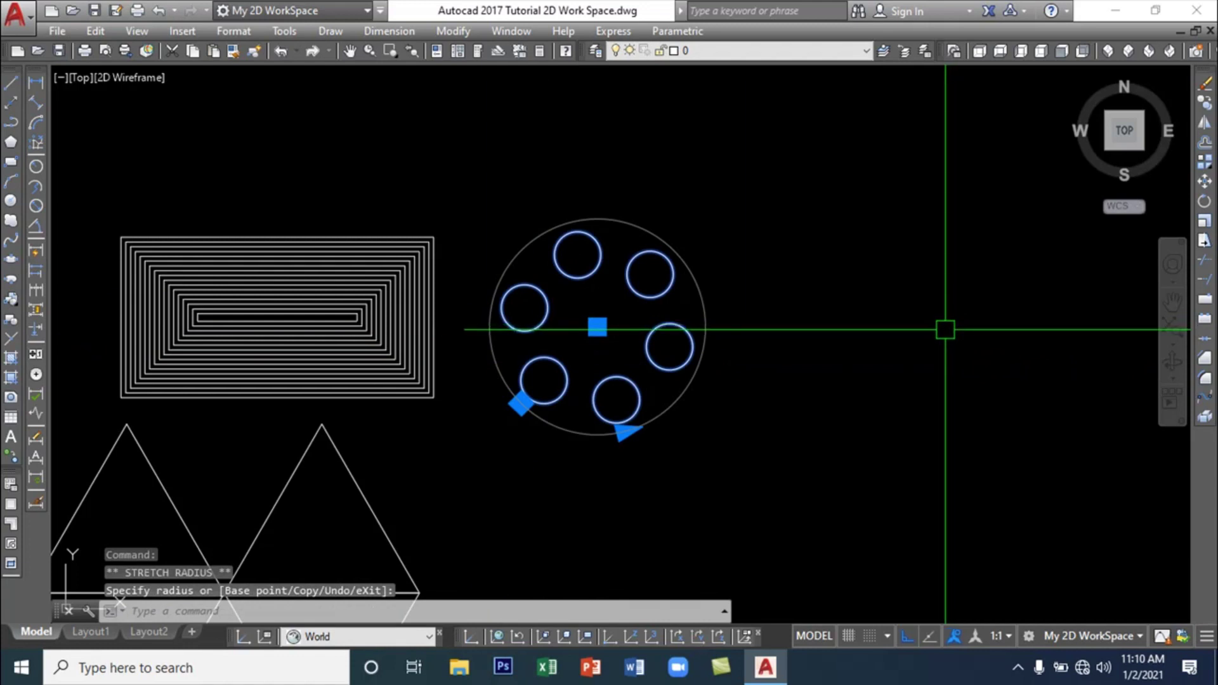
{"action": "key", "text": "Escape"}
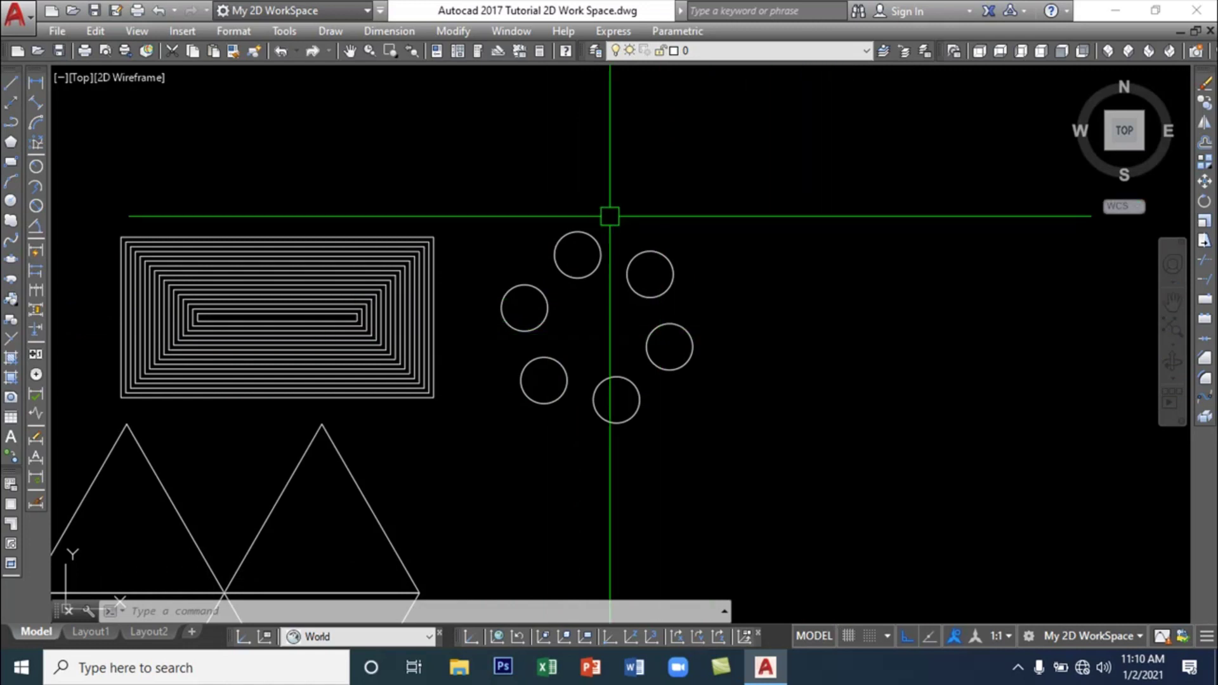
{"action": "scroll", "coordinate": [713, 359], "scroll_direction": "down", "scroll_amount": 2}
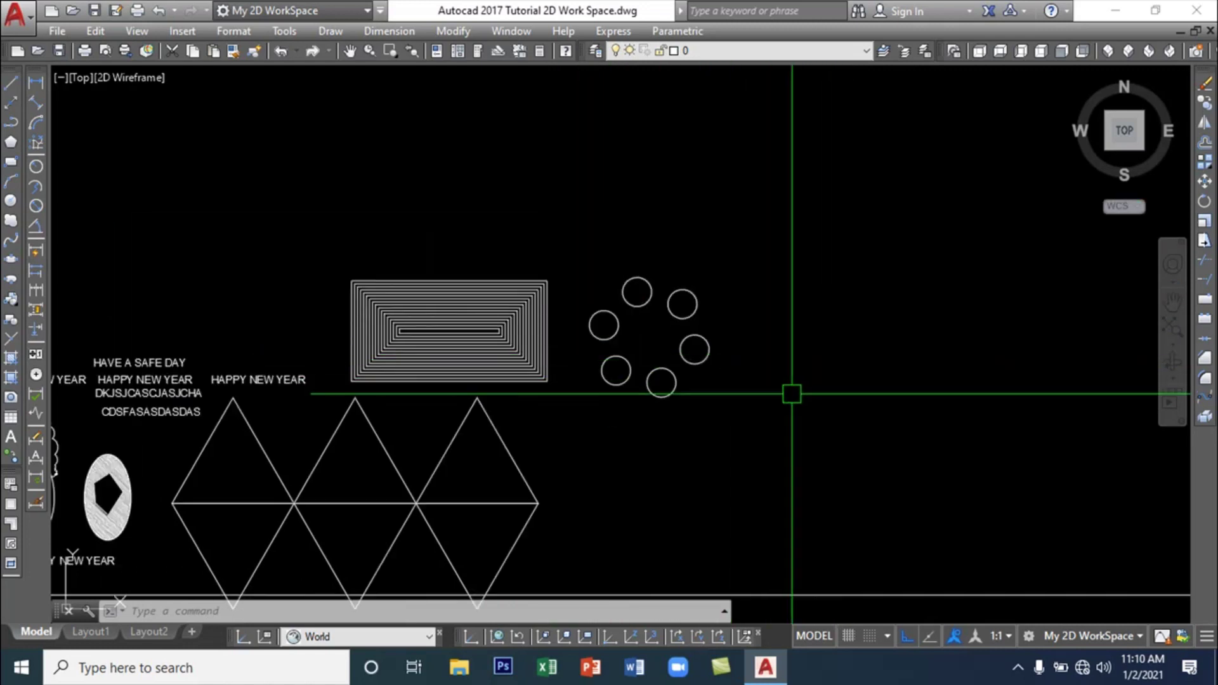
{"action": "mouse_move", "coordinate": [791, 394]}
{"action": "middle_mouse_down"}
{"action": "mouse_move", "coordinate": [688, 364]}
{"action": "mouse_move", "coordinate": [641, 400]}
{"action": "middle_mouse_up"}
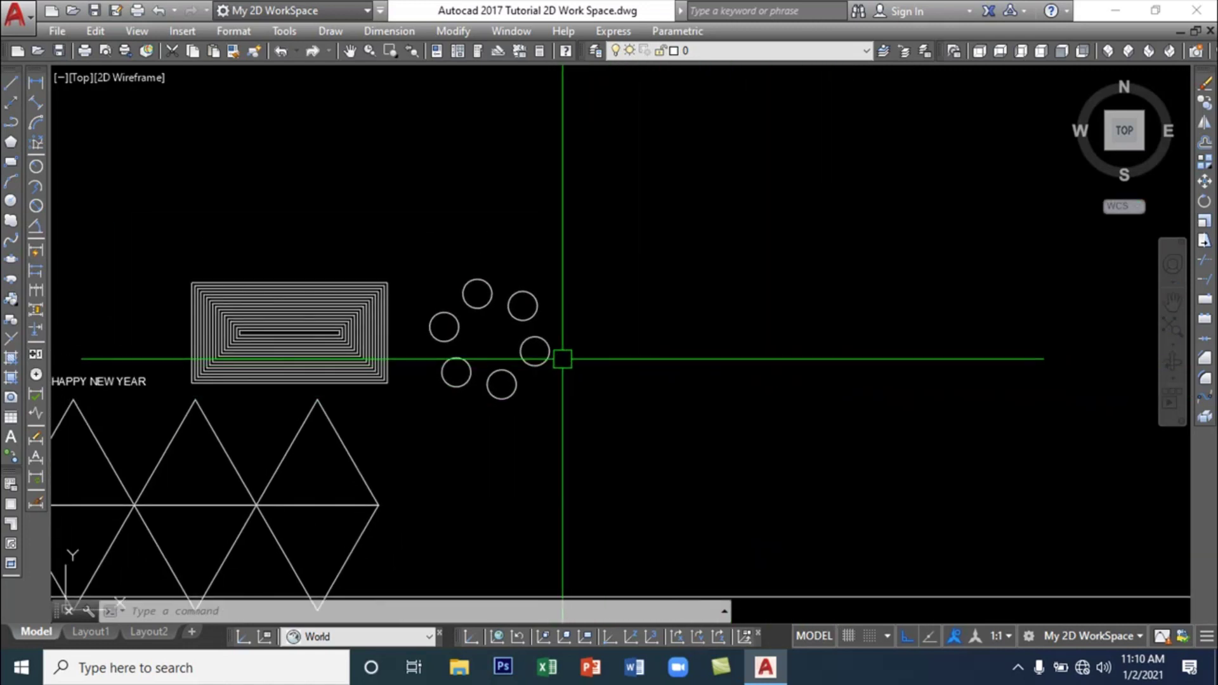
{"action": "type", "text": "ARR"}
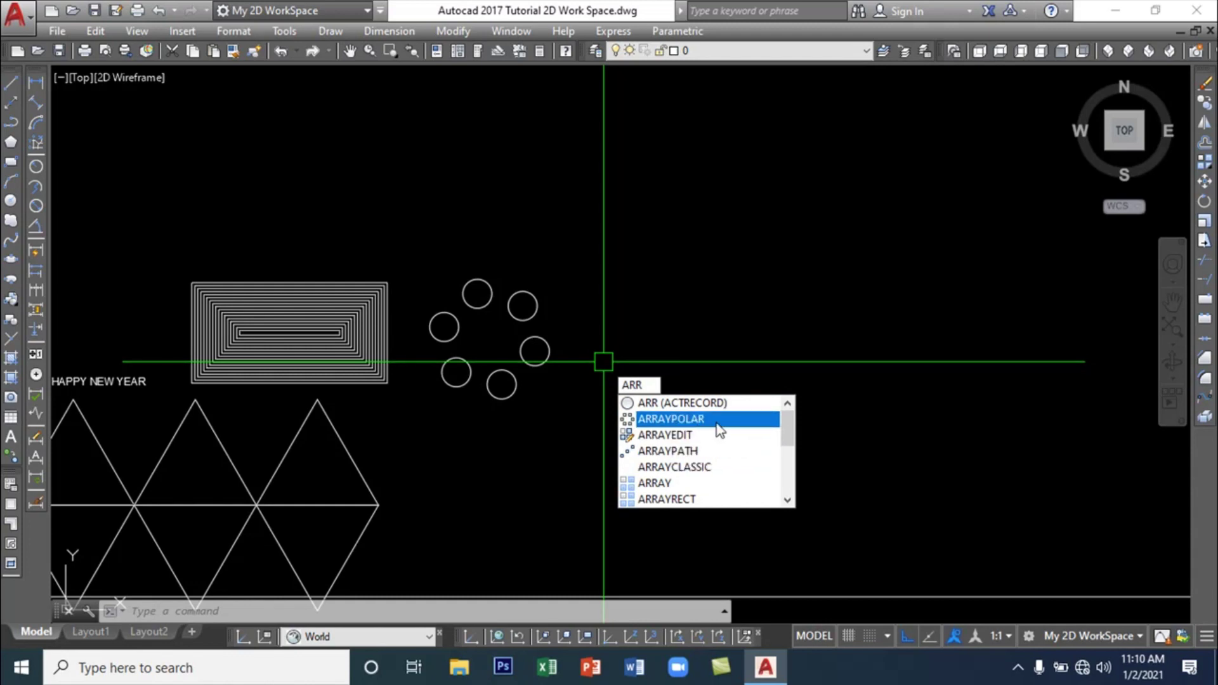
{"action": "left_click", "coordinate": [695, 499]}
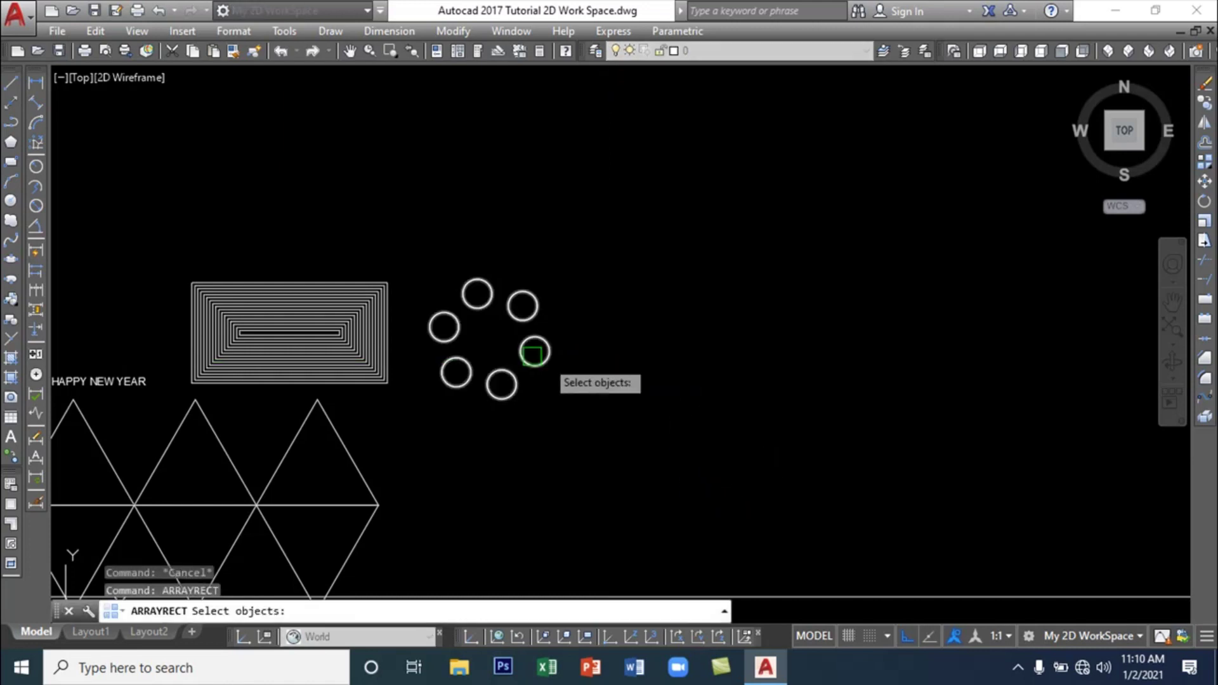
{"action": "key", "text": "Escape"}
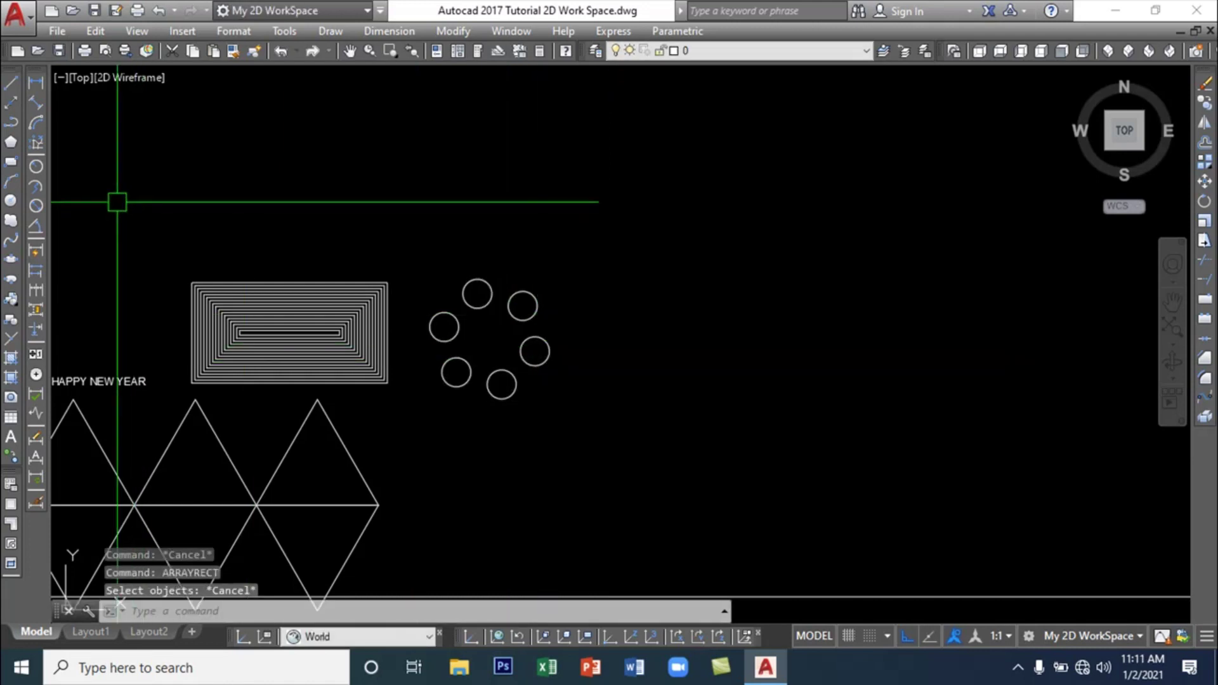
{"action": "left_click", "coordinate": [11, 203]}
Draw a small circle right of the ring and repeat it as a 3×4 rectangular array
{"action": "left_click", "coordinate": [699, 335]}
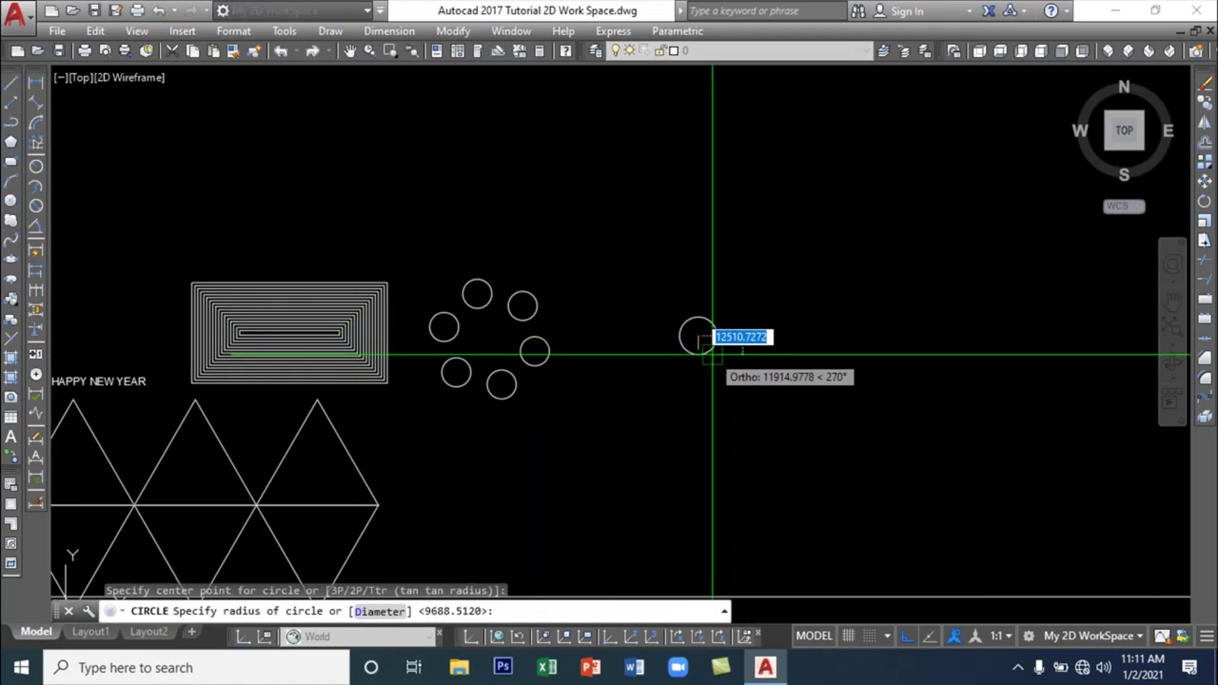
{"action": "left_click", "coordinate": [710, 346]}
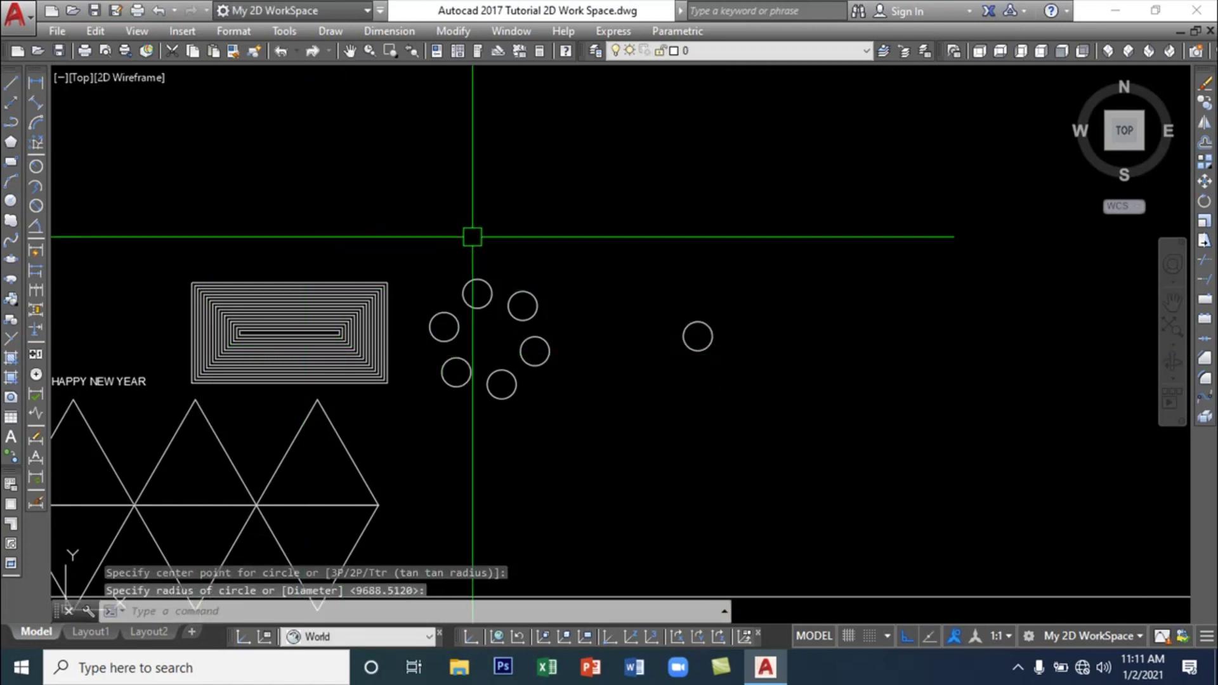
{"action": "type", "text": "ARA"}
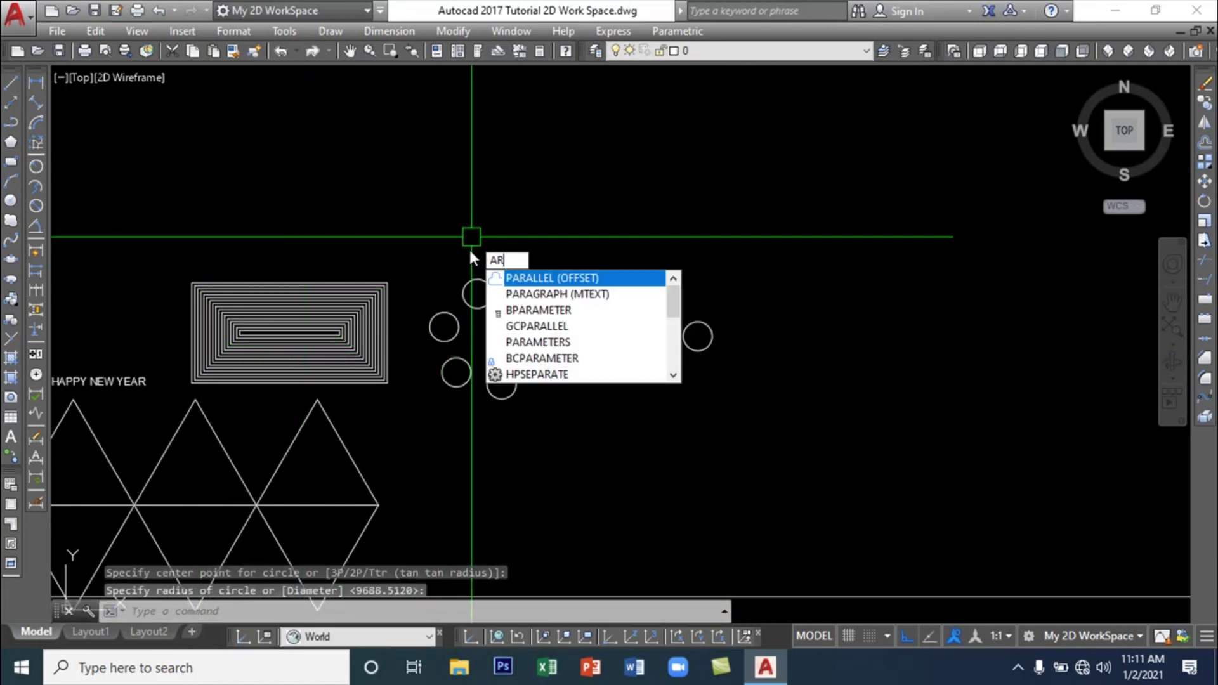
{"action": "left_click", "coordinate": [569, 355]}
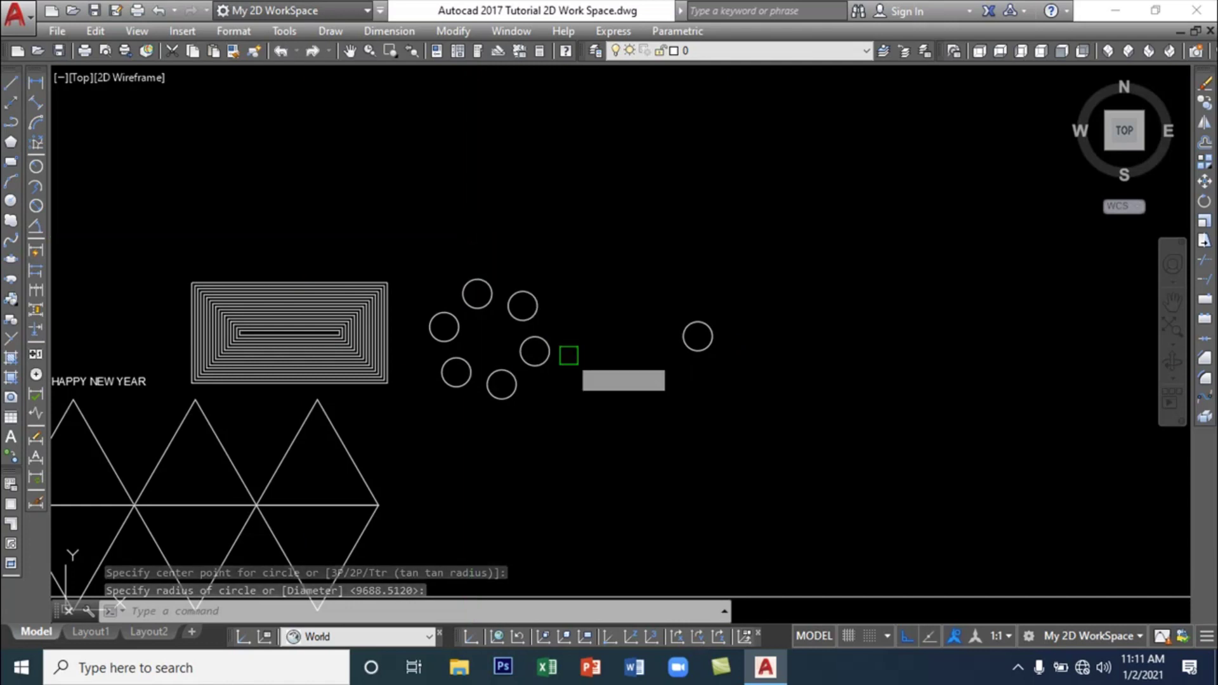
{"action": "left_click", "coordinate": [698, 326]}
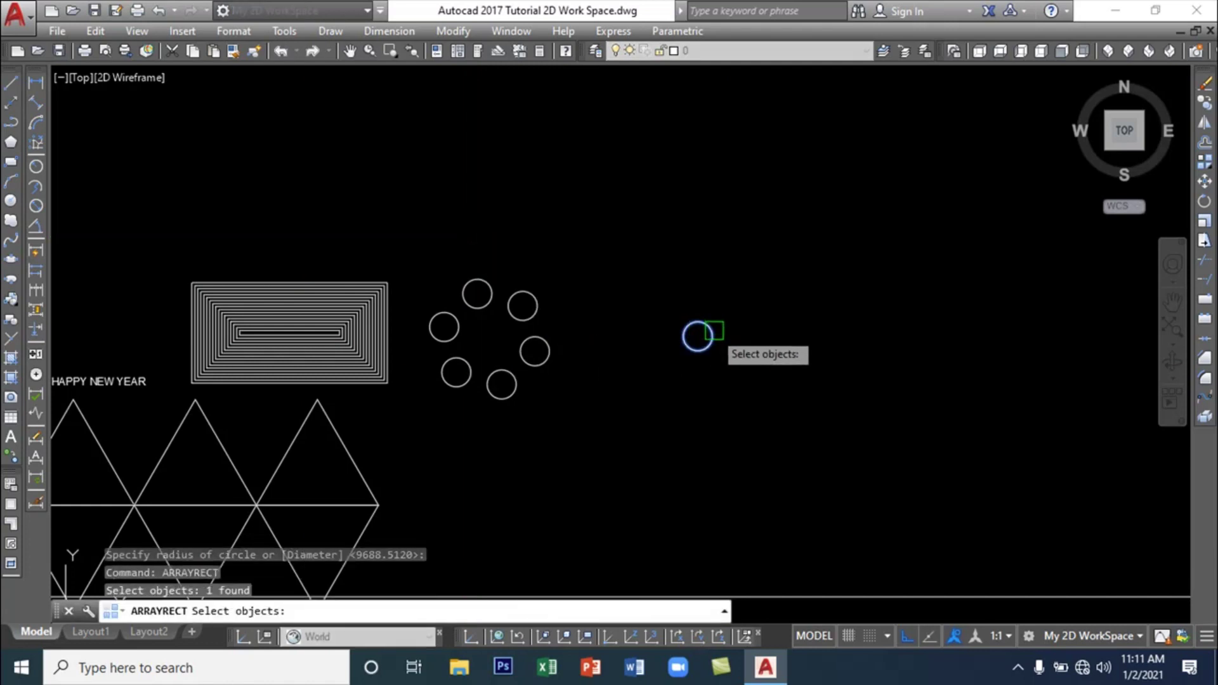
{"action": "key", "text": "Return"}
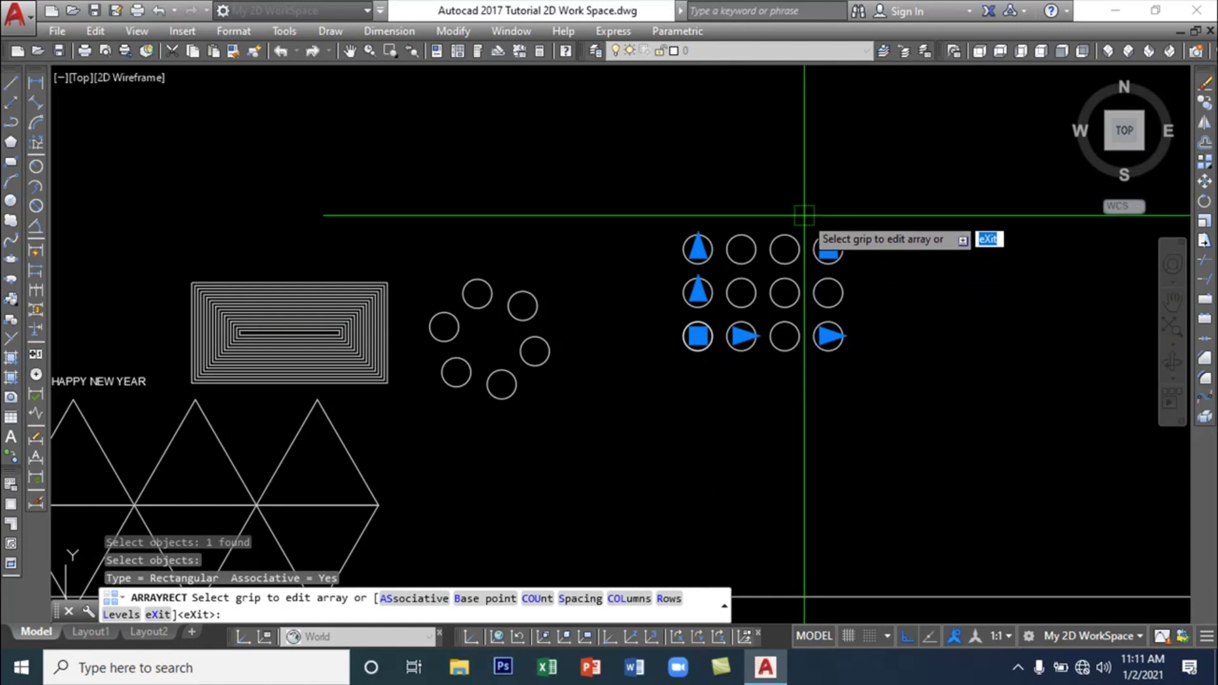
Select the circle grid and change it to five rows
{"action": "key", "text": "Escape"}
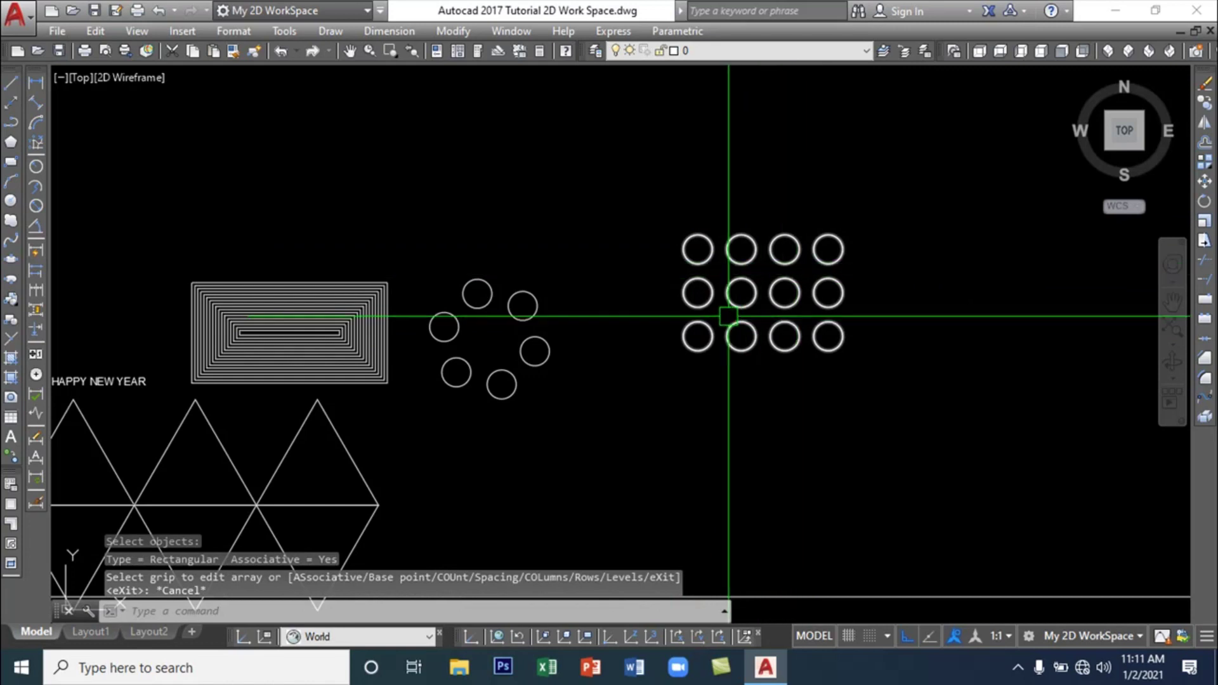
{"action": "left_click", "coordinate": [702, 263]}
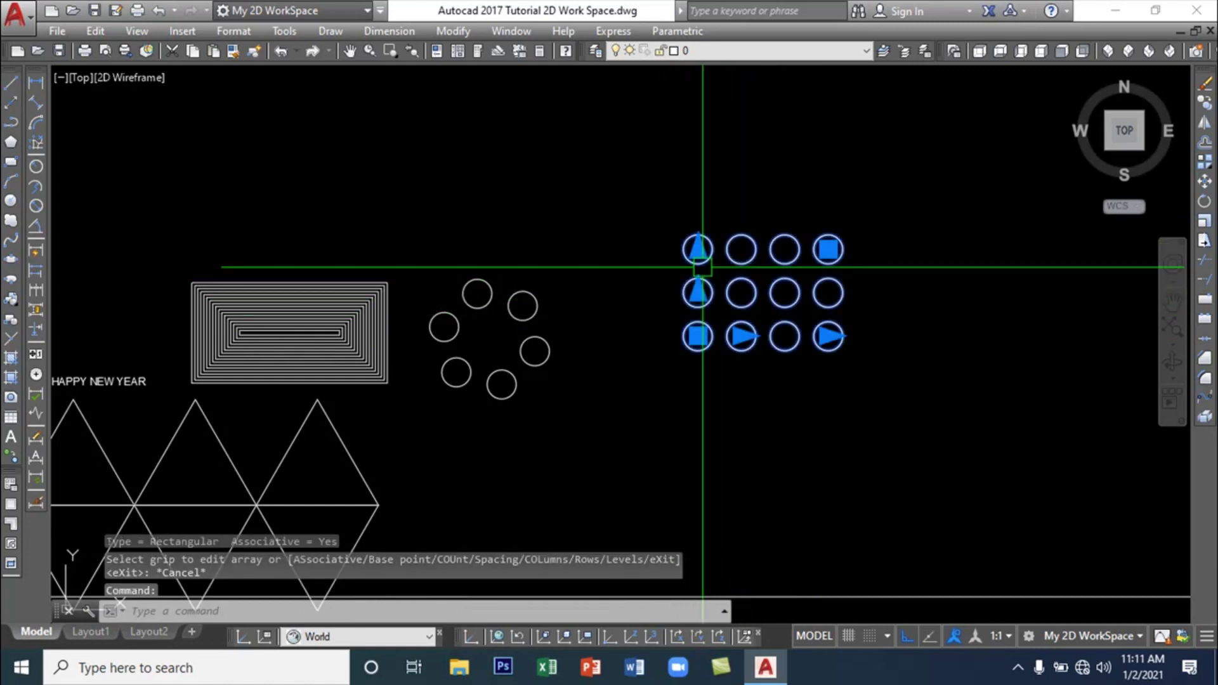
{"action": "mouse_move", "coordinate": [704, 254]}
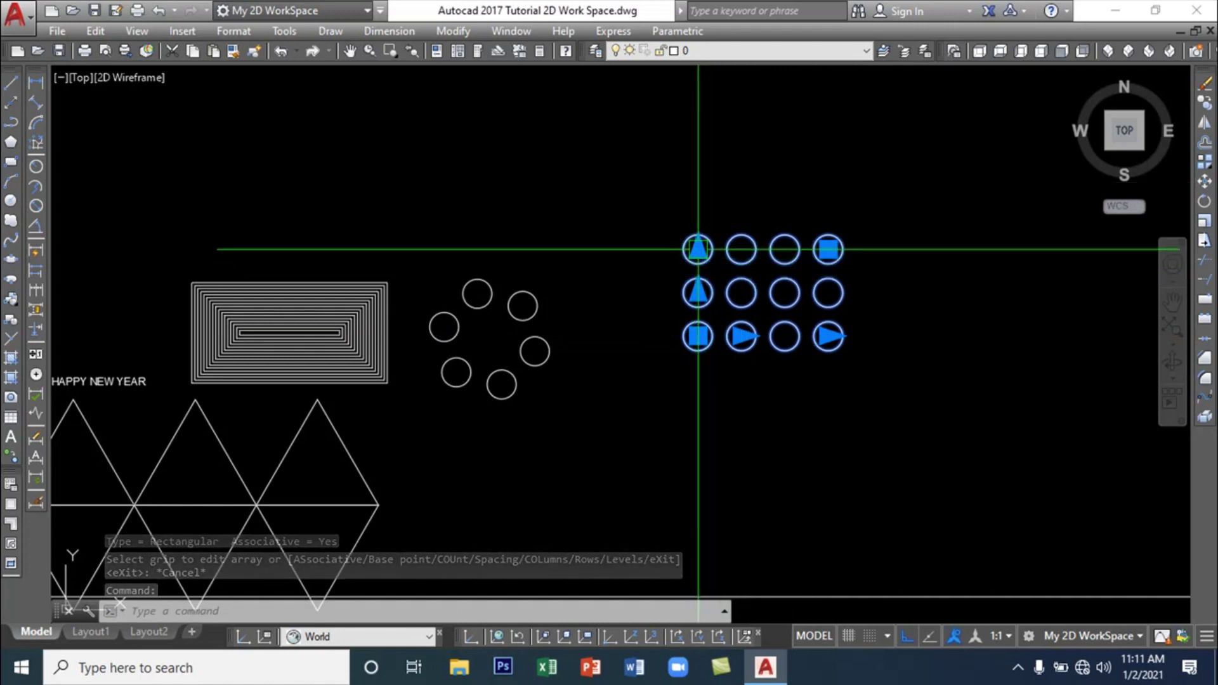
{"action": "left_click", "coordinate": [698, 253]}
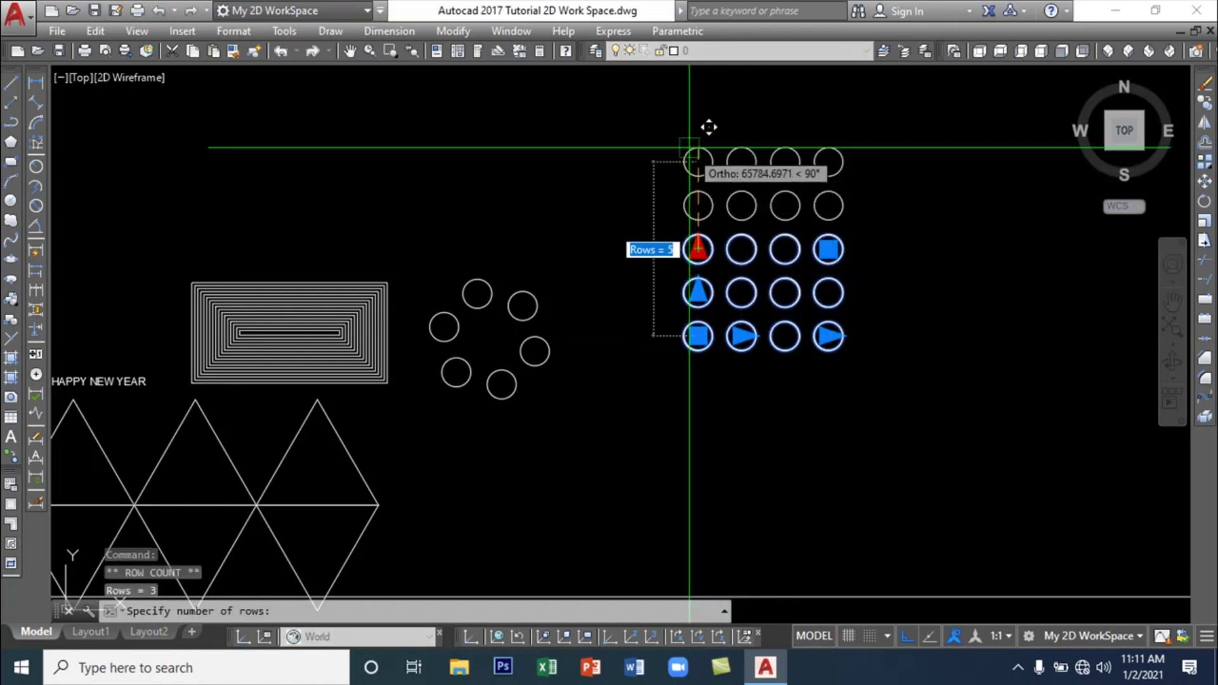
{"action": "left_click", "coordinate": [688, 121]}
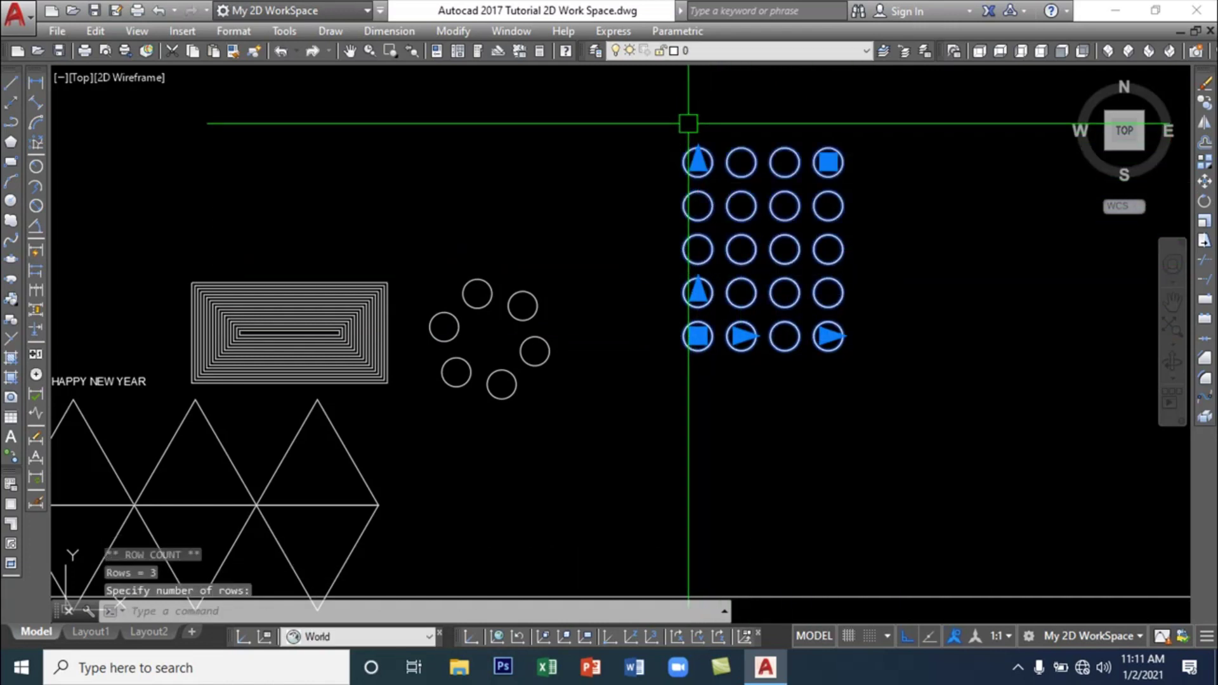
Adjust the grid's columns, trying eight before settling on four columns
{"action": "left_click", "coordinate": [829, 338]}
{"action": "left_click", "coordinate": [1009, 336]}
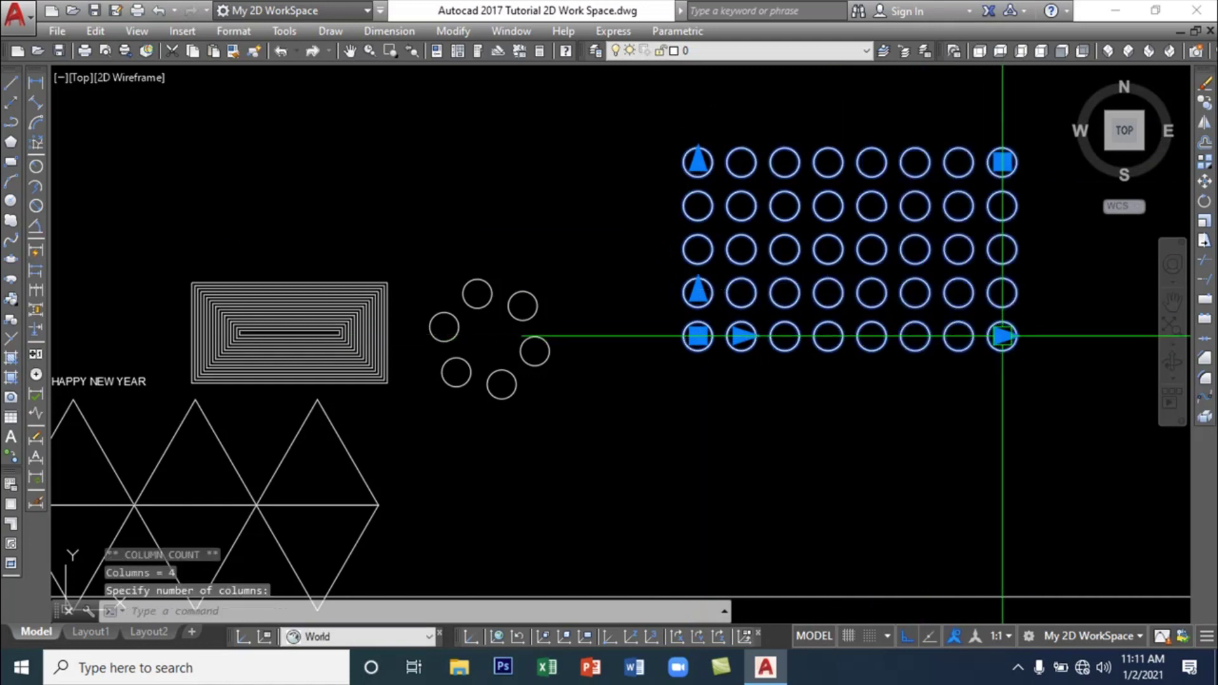
{"action": "left_click", "coordinate": [1003, 337]}
{"action": "left_click", "coordinate": [1003, 336]}
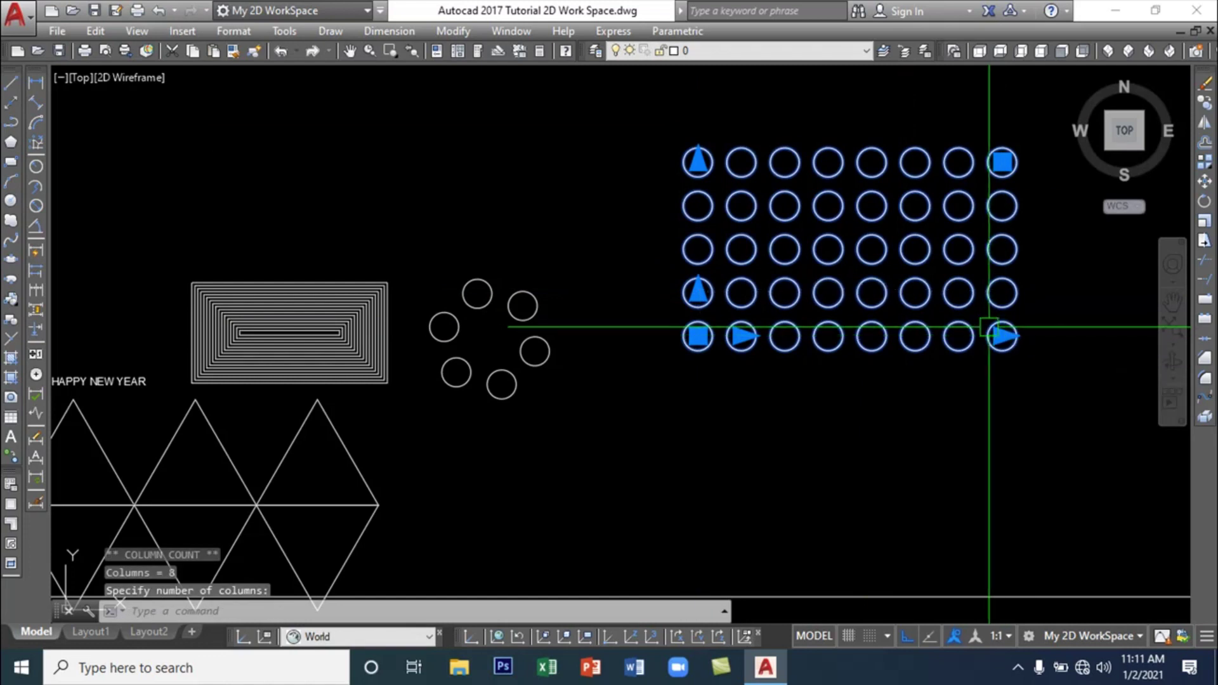
{"action": "left_click", "coordinate": [1003, 336]}
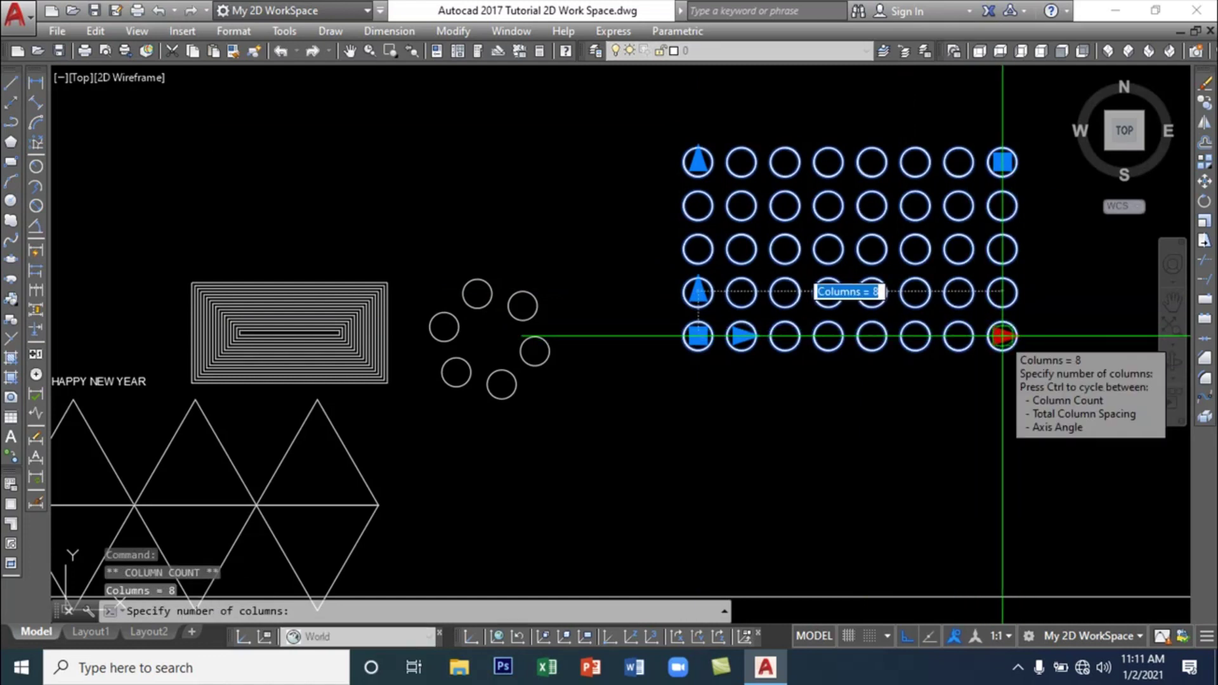
{"action": "key", "text": "Escape"}
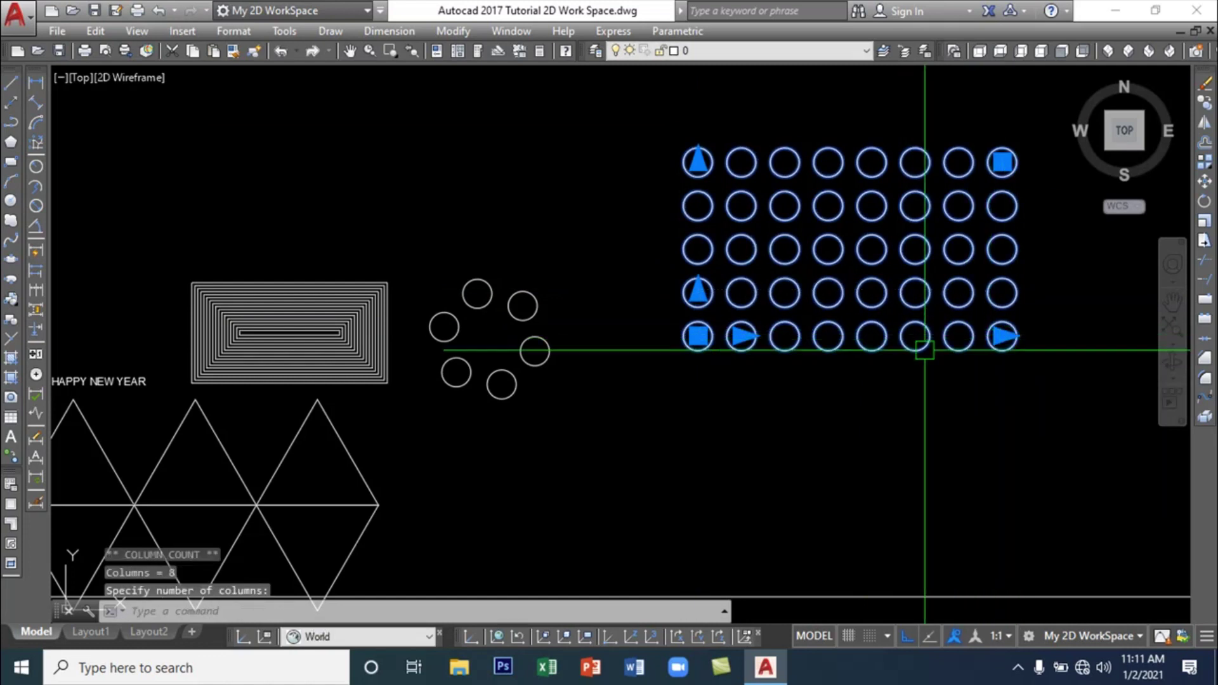
{"action": "left_click", "coordinate": [1003, 337]}
{"action": "key", "text": "Escape"}
{"action": "left_click", "coordinate": [1002, 337]}
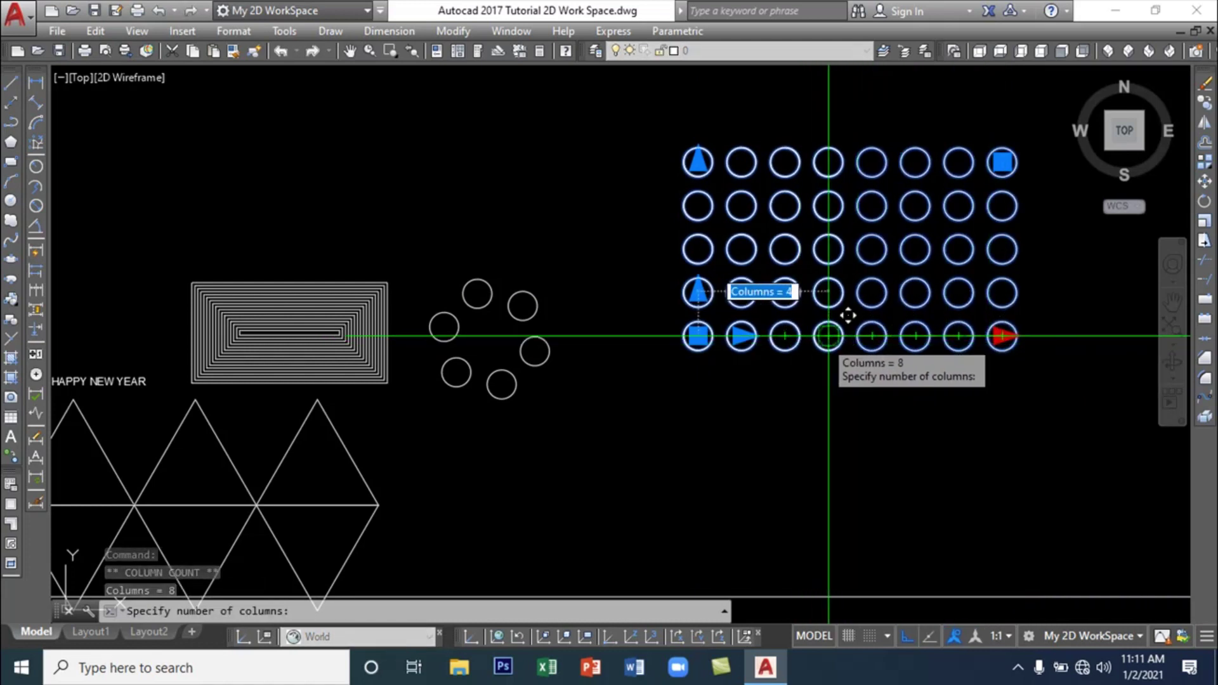
{"action": "left_click", "coordinate": [829, 337]}
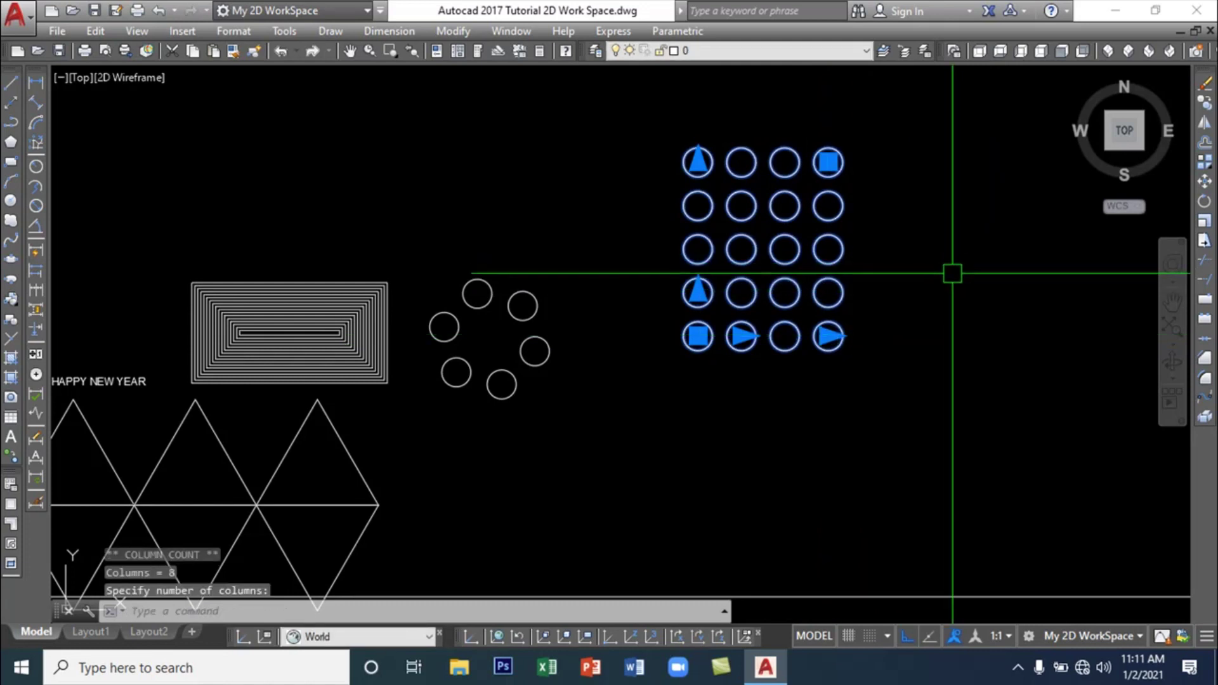
{"action": "key", "text": "Escape"}
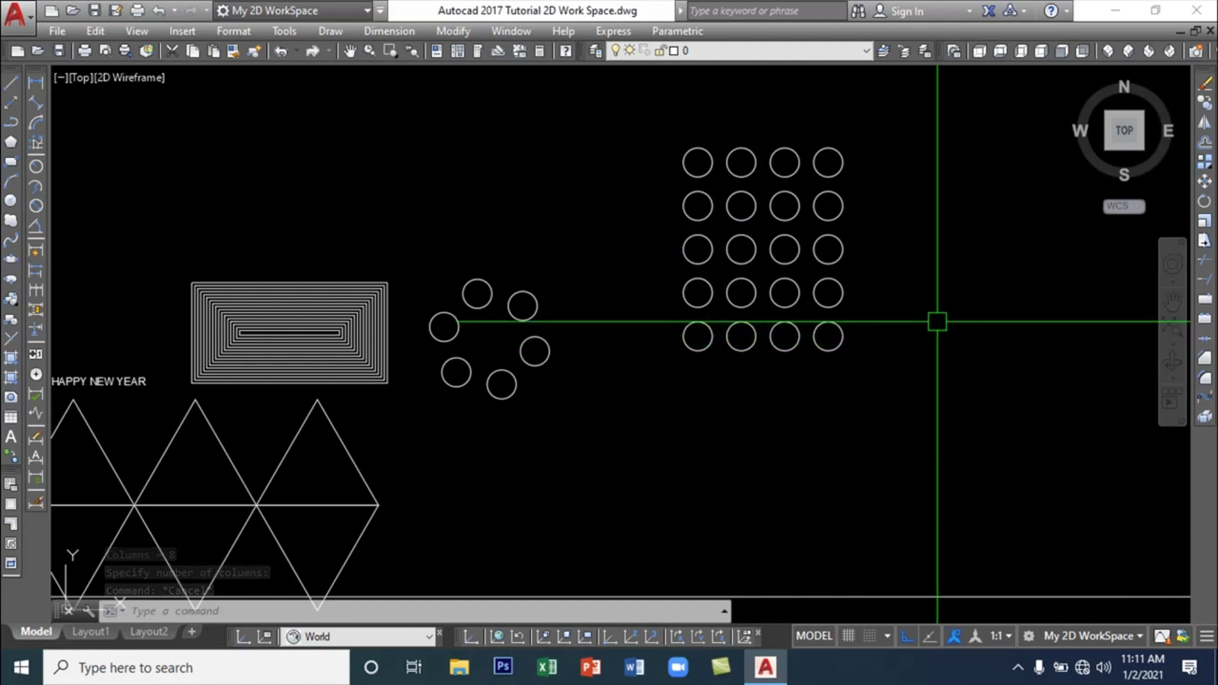
{"action": "scroll", "coordinate": [783, 359], "scroll_direction": "down", "scroll_amount": 2}
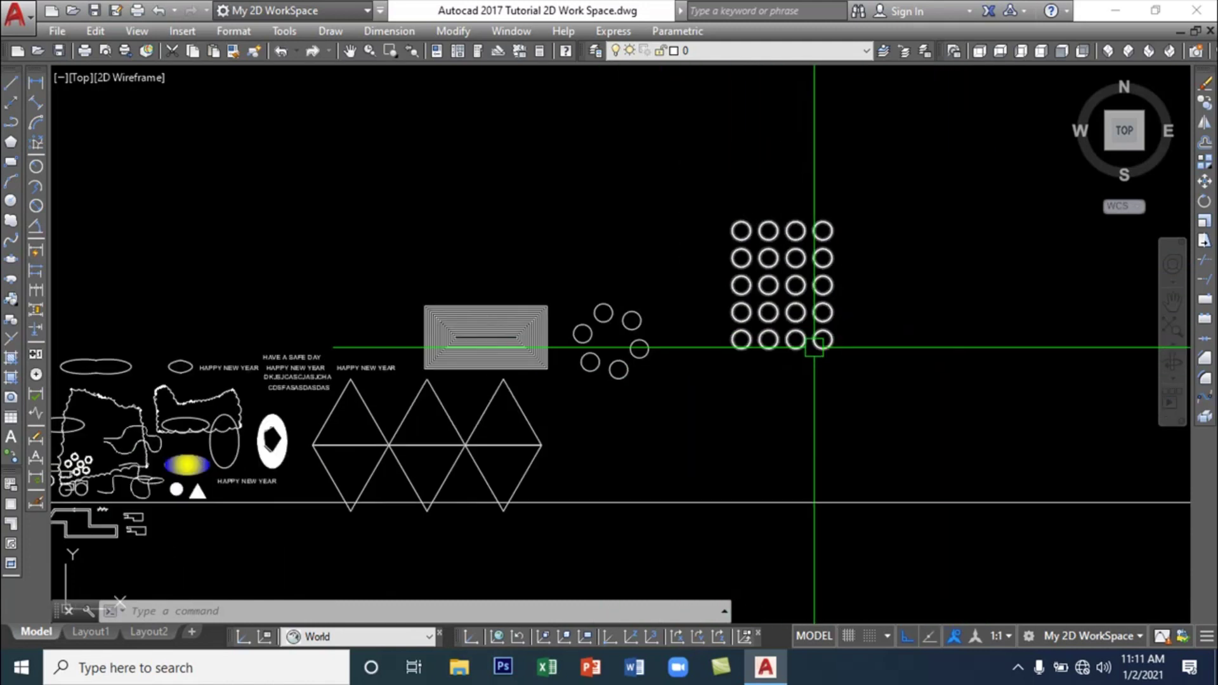
{"action": "left_click", "coordinate": [769, 341]}
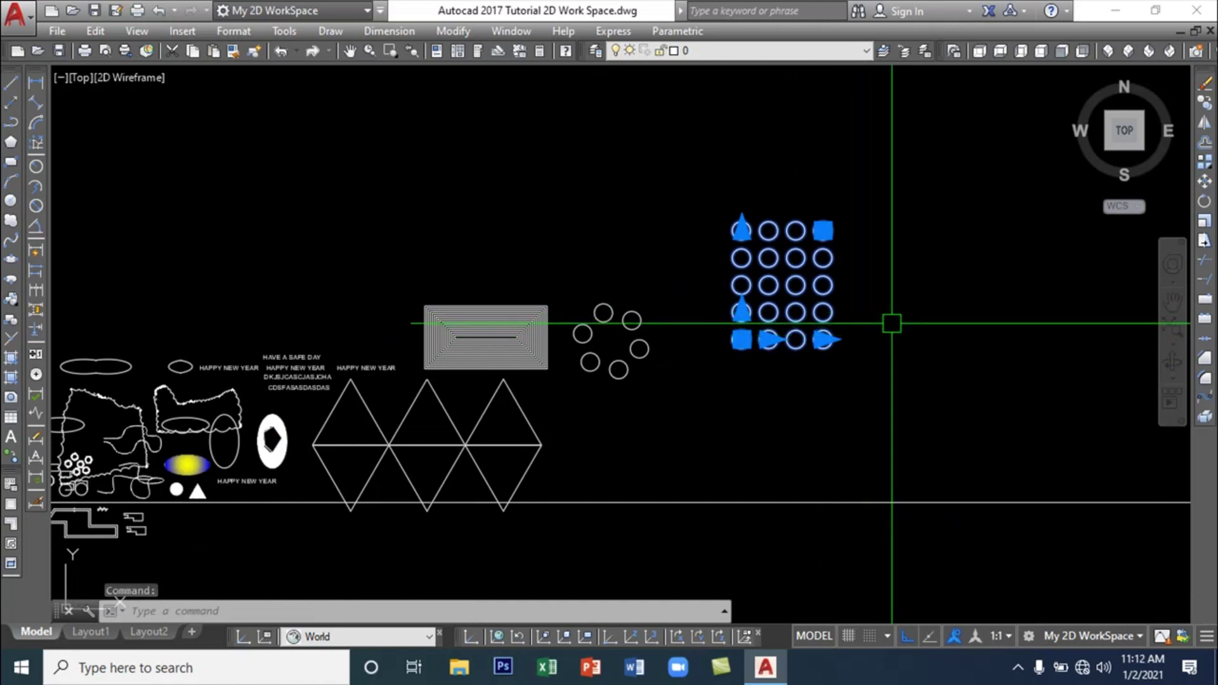
{"action": "key", "text": "Escape"}
{"action": "key", "text": "Escape"}
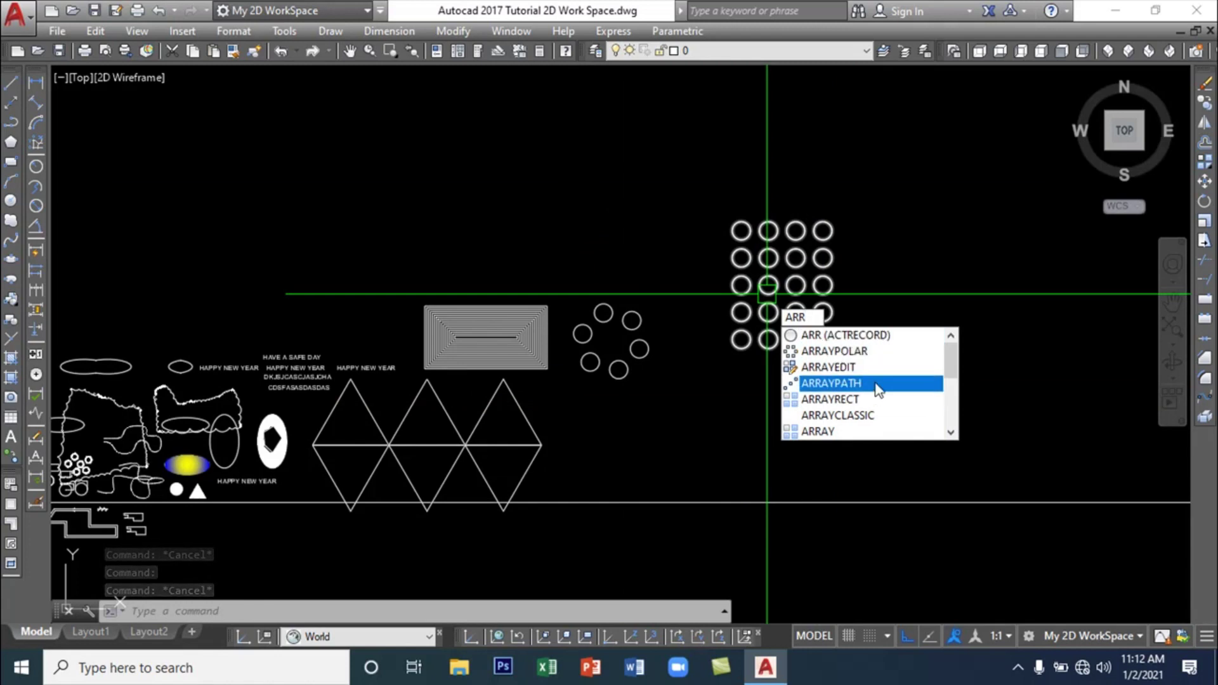
{"action": "left_click", "coordinate": [877, 385]}
{"action": "key", "text": "Escape"}
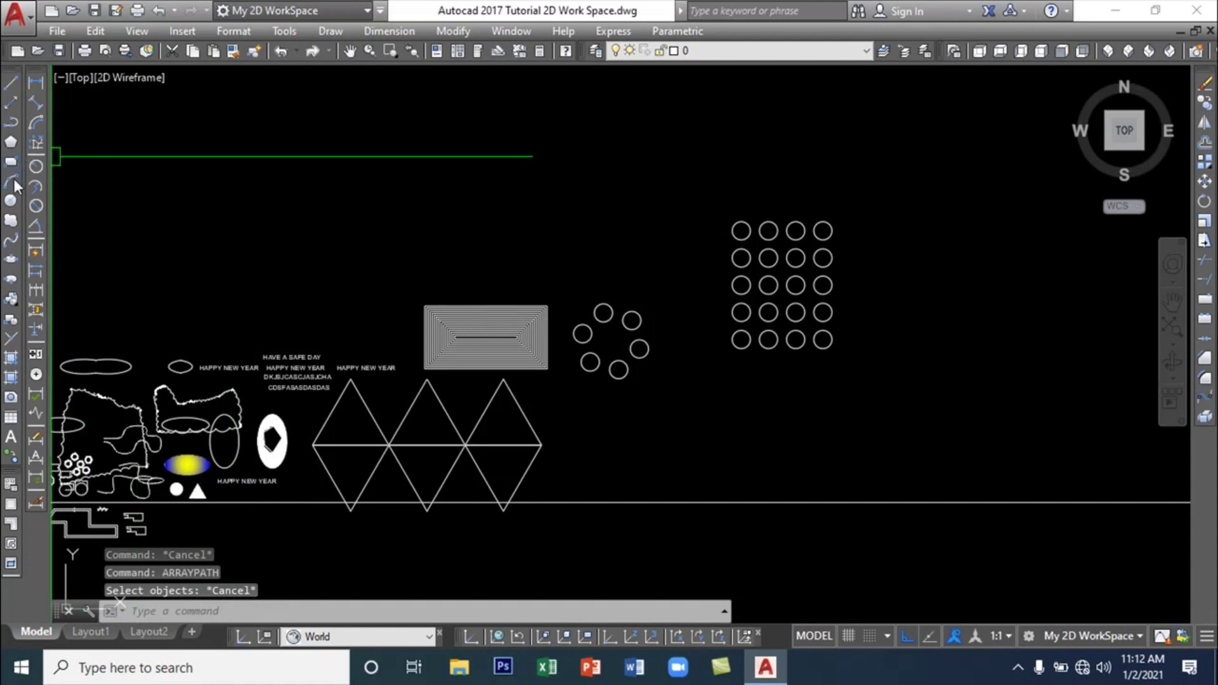
Draw a wavy spline through twelve fit points across the top of the drawing
{"action": "left_click", "coordinate": [13, 244]}
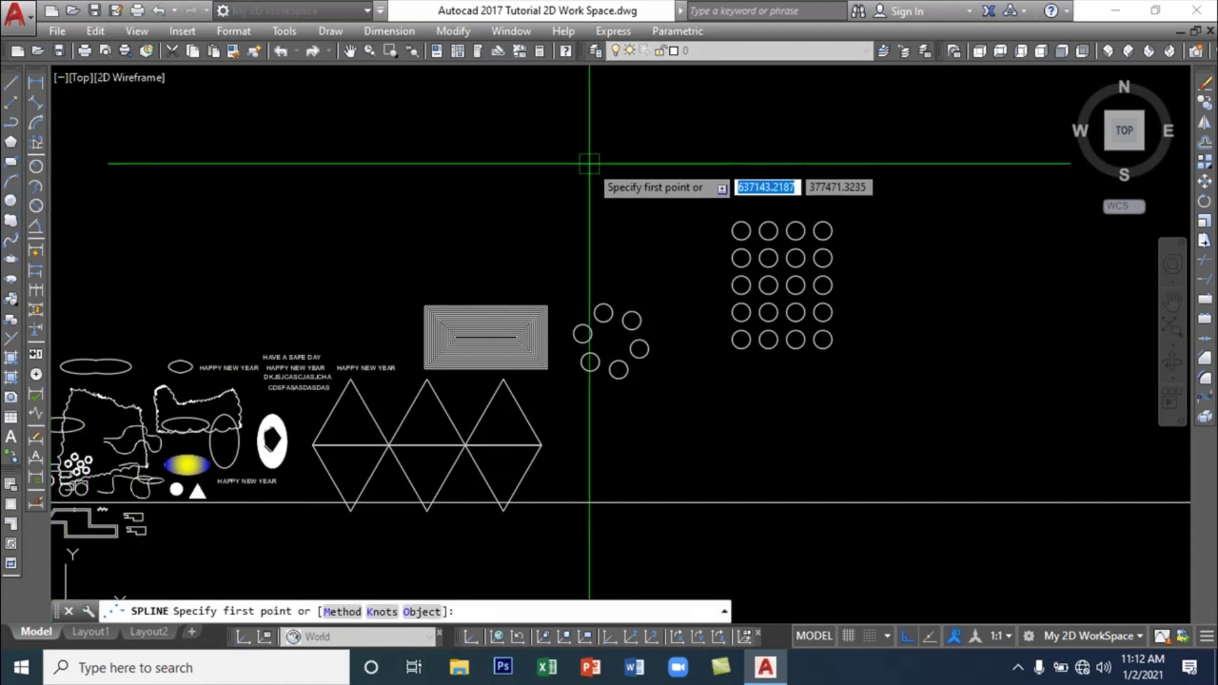
{"action": "left_click", "coordinate": [293, 193]}
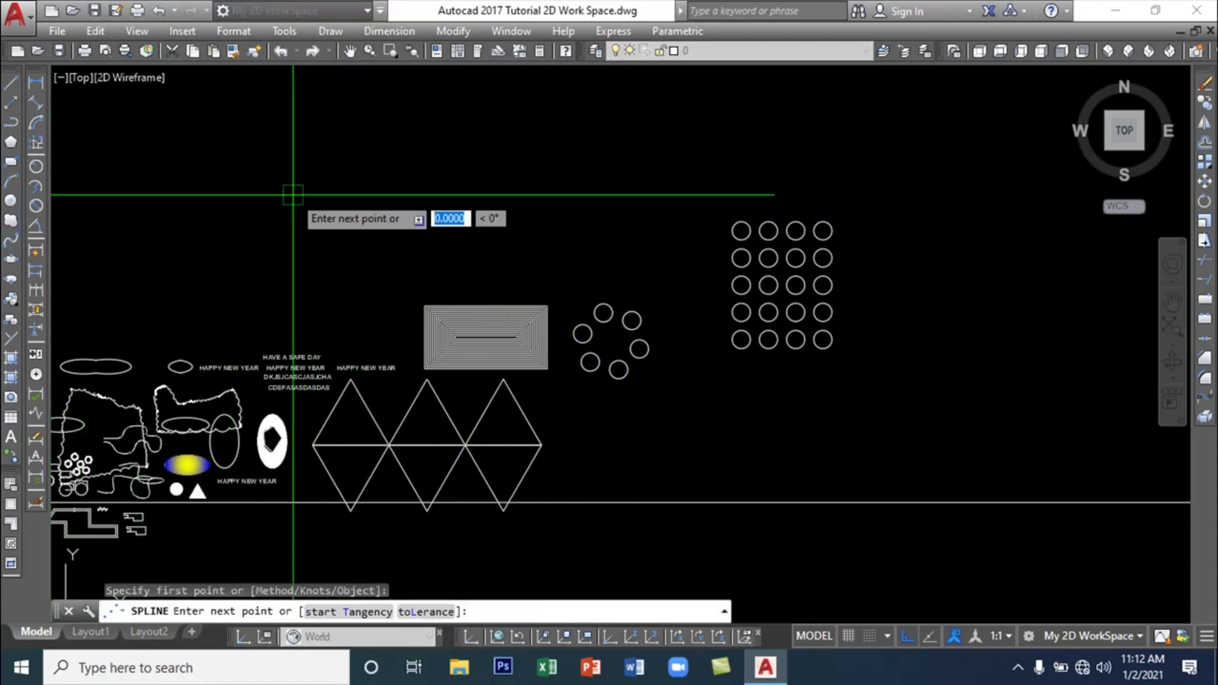
{"action": "left_click", "coordinate": [356, 218]}
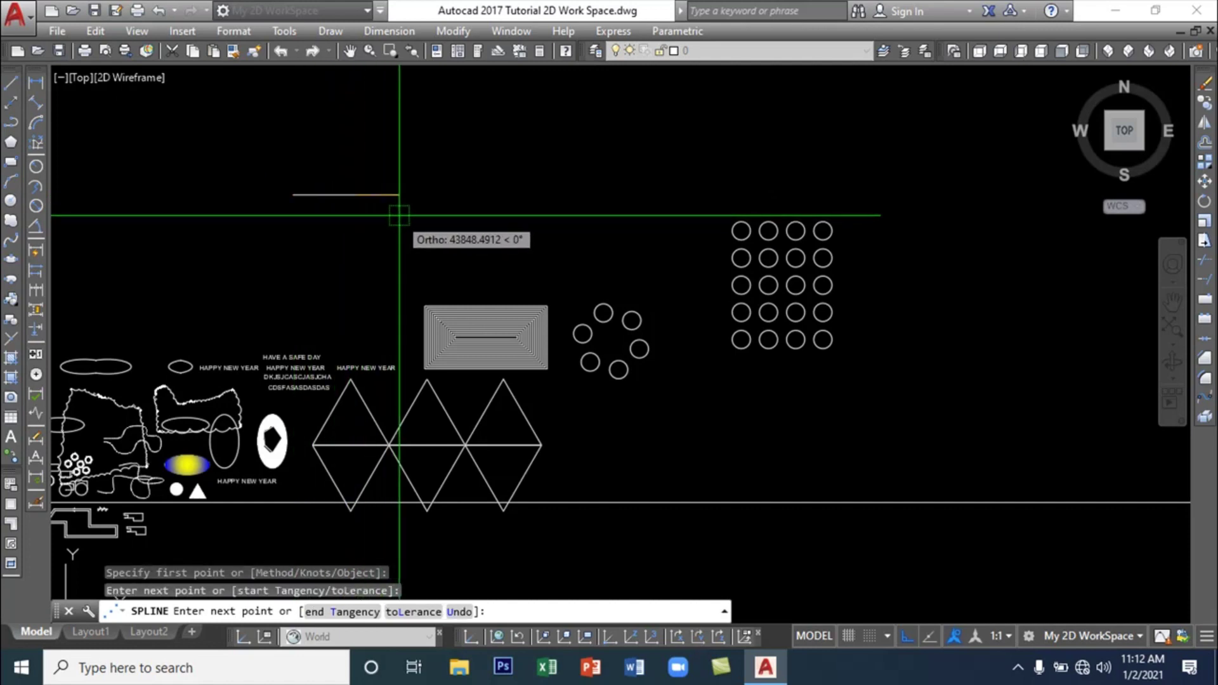
{"action": "left_click", "coordinate": [400, 194]}
{"action": "left_click", "coordinate": [422, 249]}
{"action": "left_click", "coordinate": [456, 236]}
{"action": "left_click", "coordinate": [460, 188]}
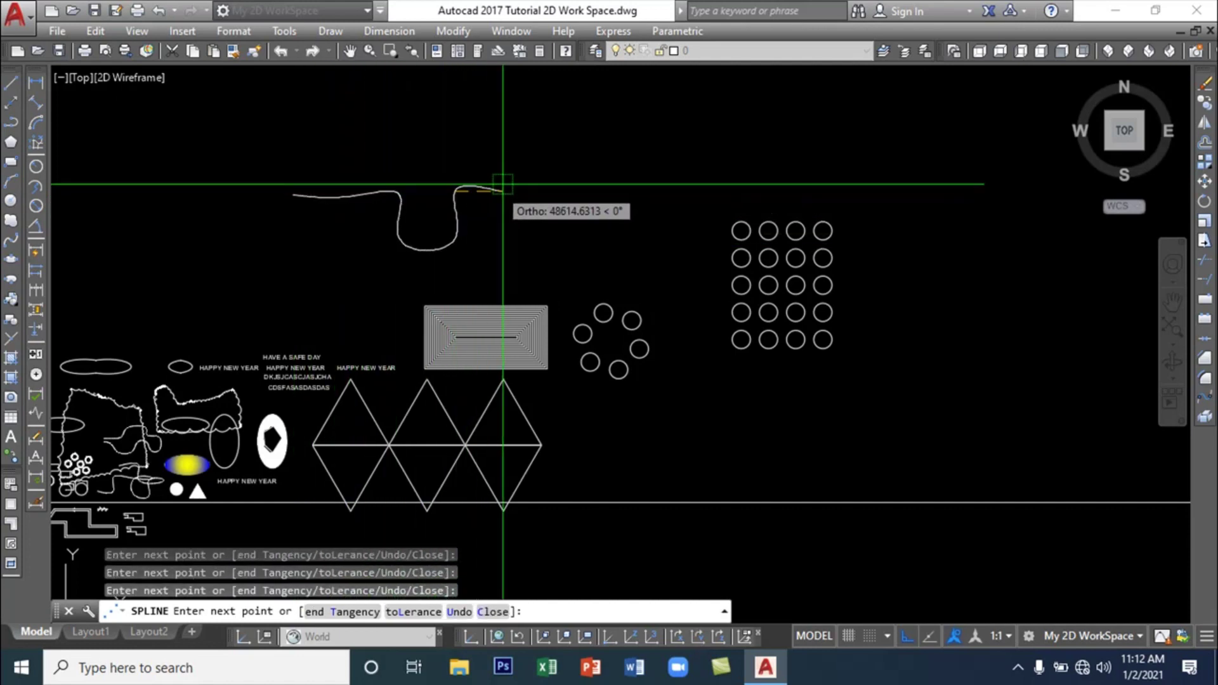
{"action": "left_click", "coordinate": [551, 188]}
{"action": "left_click", "coordinate": [554, 218]}
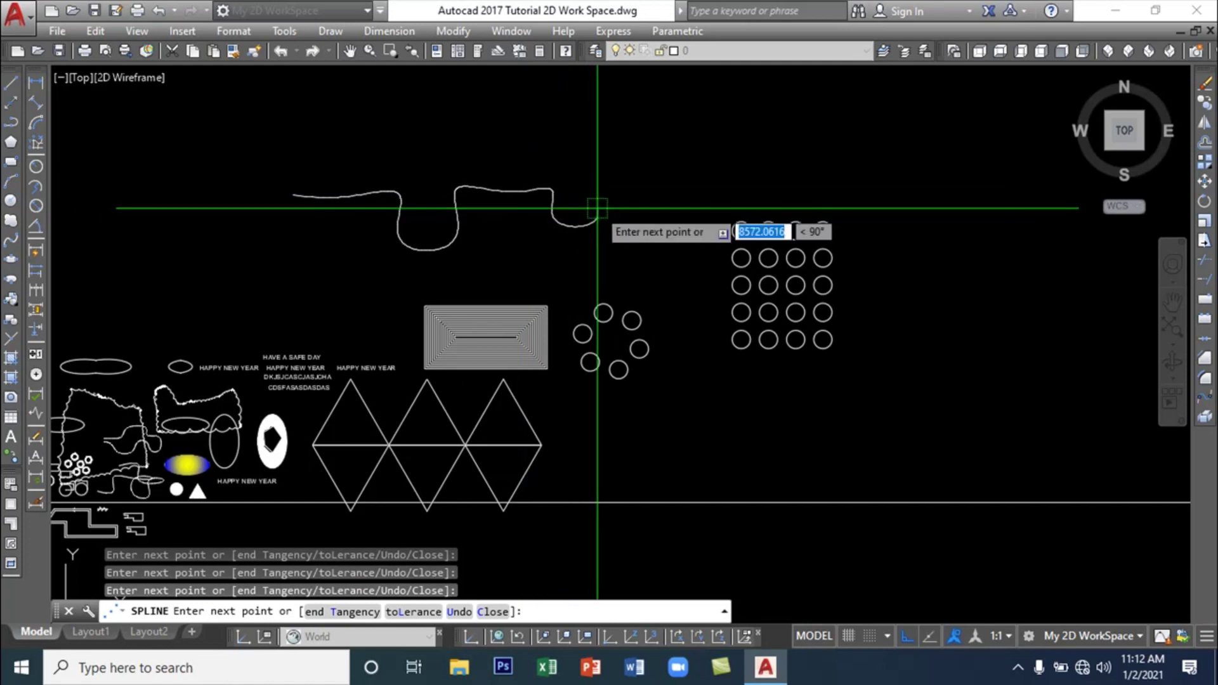
{"action": "left_click", "coordinate": [638, 219]}
{"action": "left_click", "coordinate": [640, 163]}
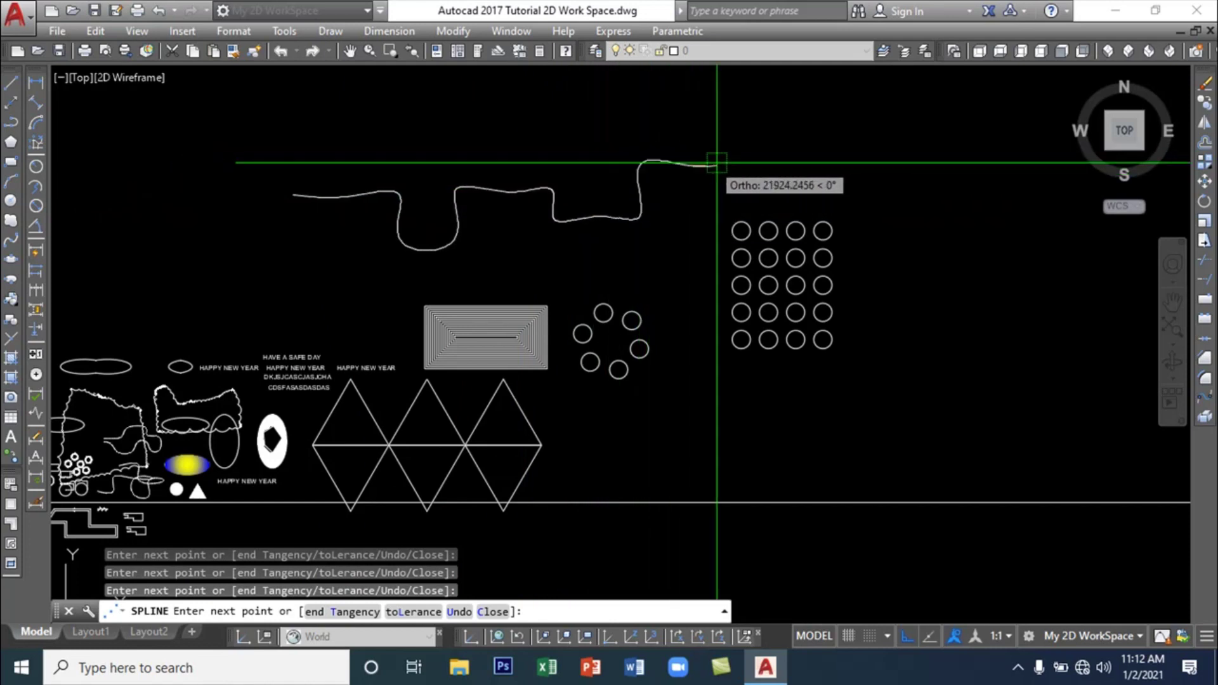
{"action": "left_click", "coordinate": [774, 166]}
{"action": "left_click", "coordinate": [787, 188]}
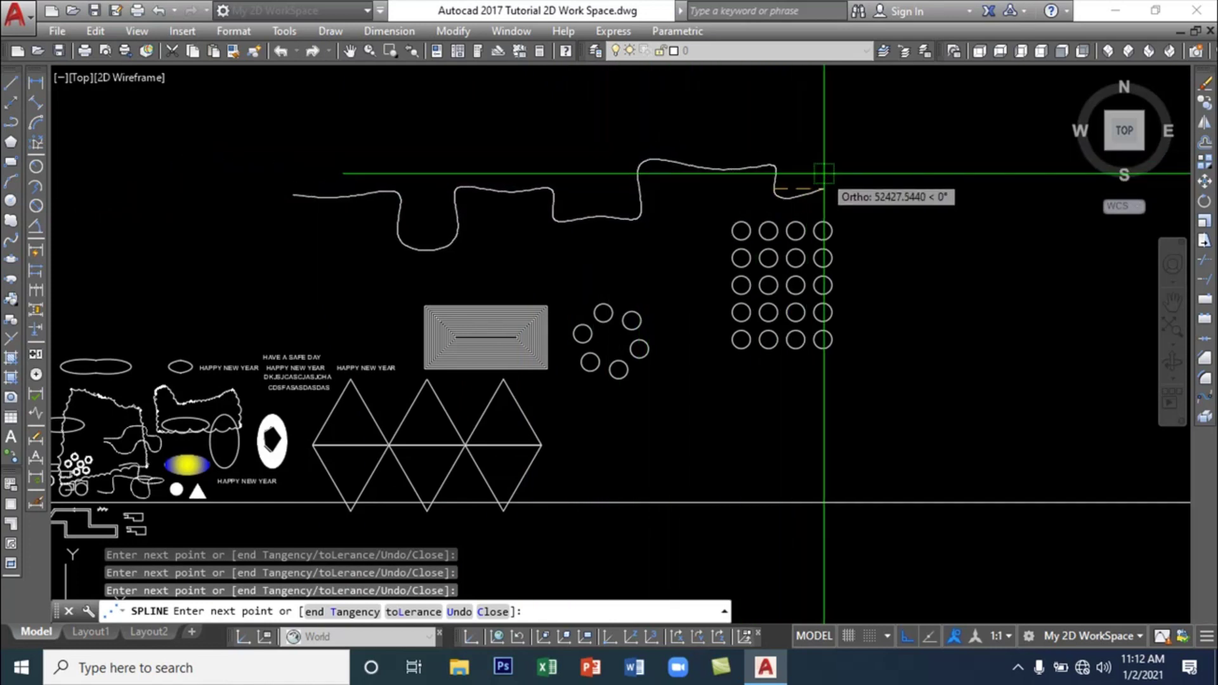
{"action": "key", "text": "Return"}
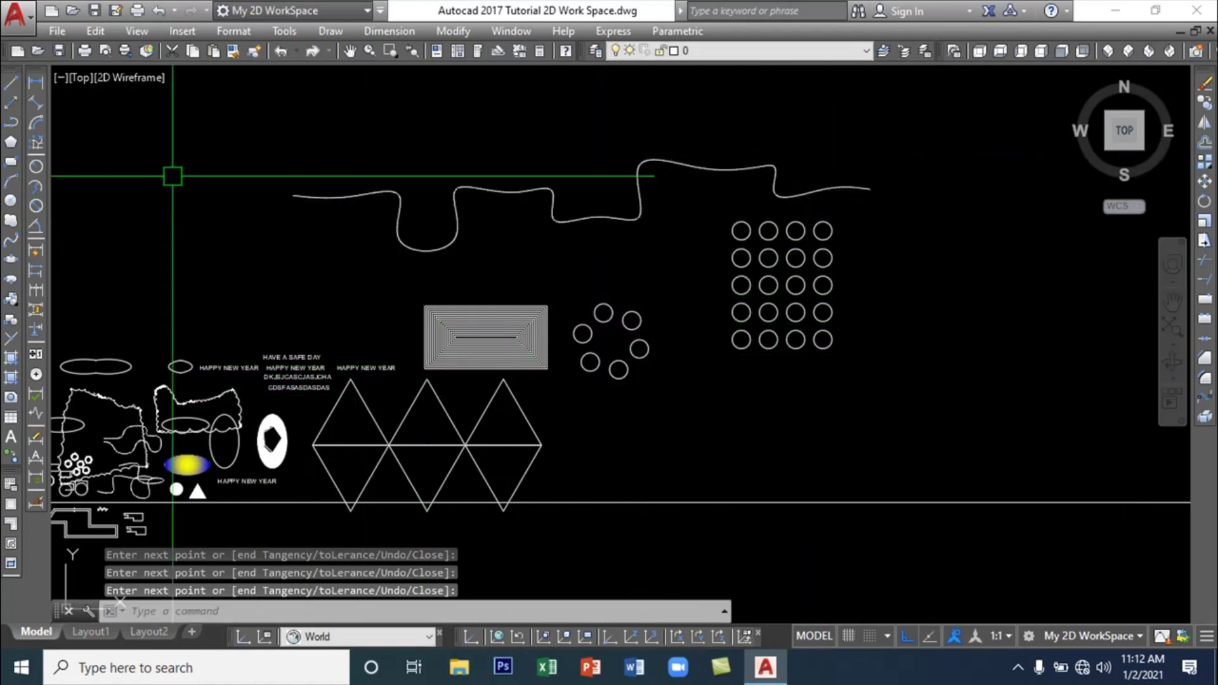
Draw a small circle just left of the spline
{"action": "left_click", "coordinate": [36, 166]}
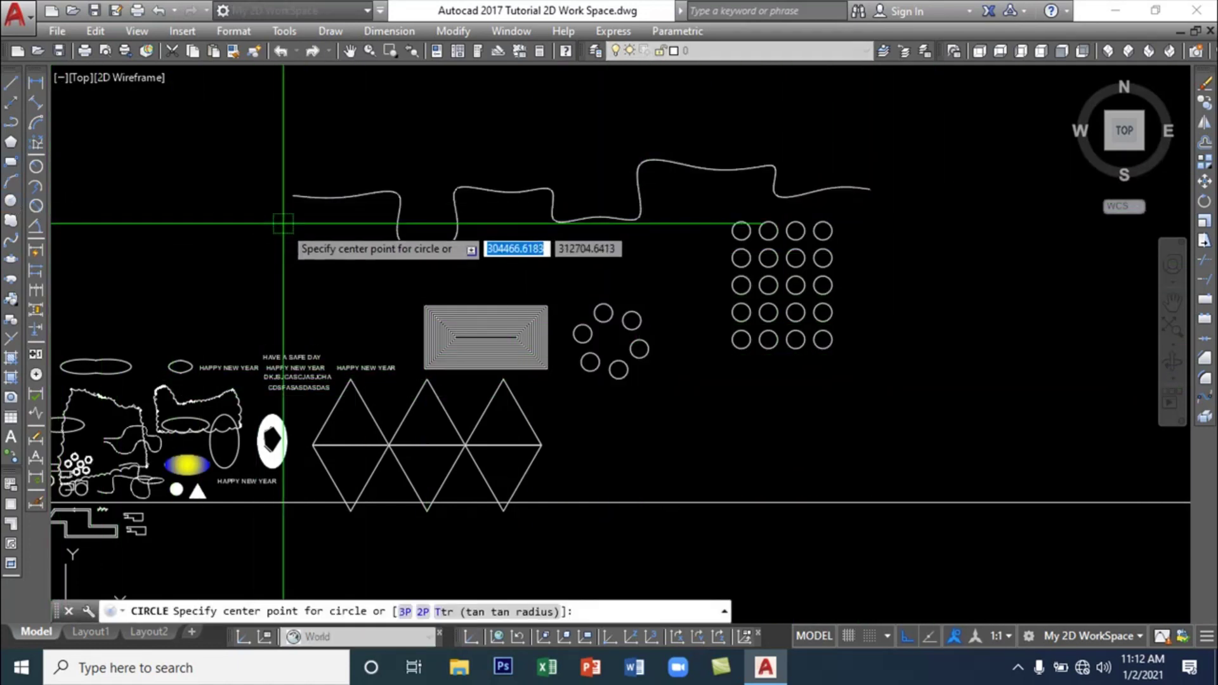
{"action": "left_click", "coordinate": [252, 204]}
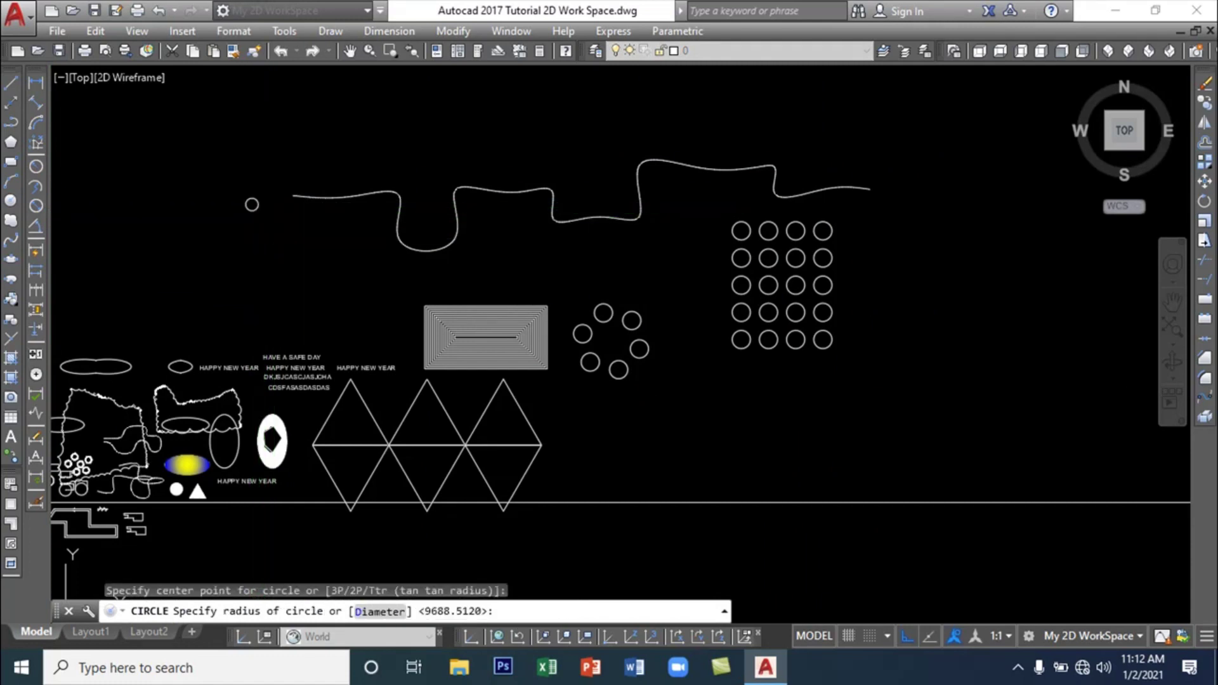
{"action": "left_click", "coordinate": [247, 209]}
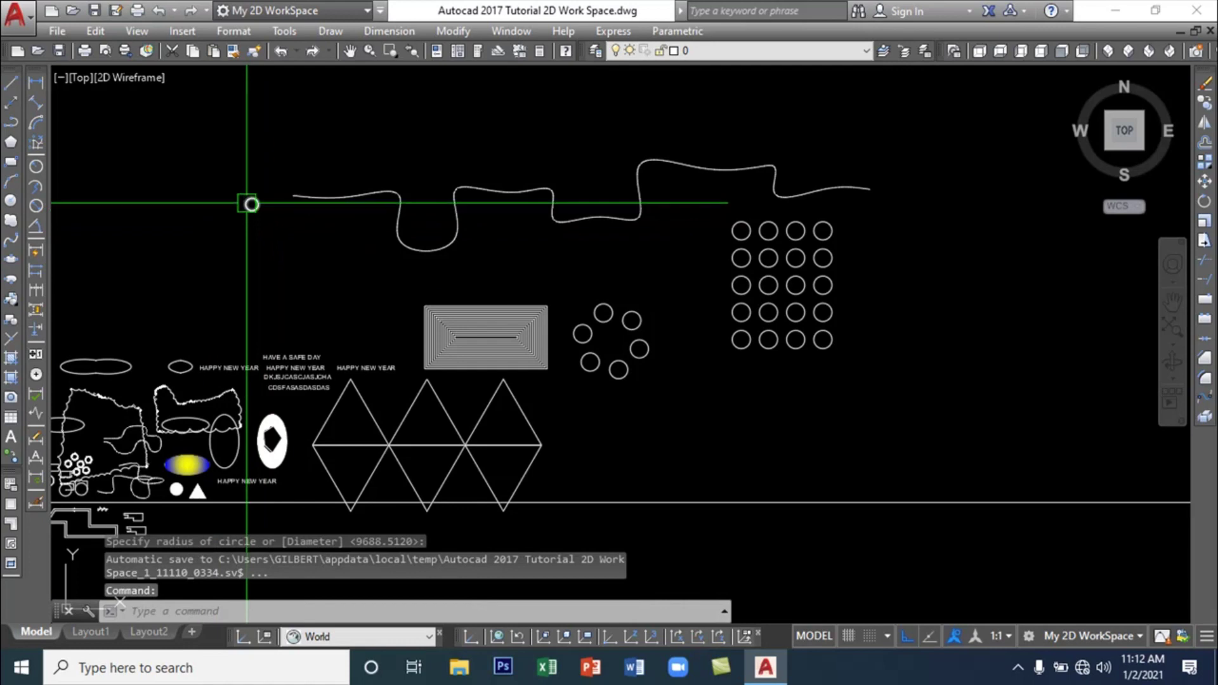
Move the small circle by its centre onto the spline's left endpoint
{"action": "scroll", "coordinate": [247, 203], "scroll_direction": "up", "scroll_amount": 4}
{"action": "left_click", "coordinate": [283, 217]}
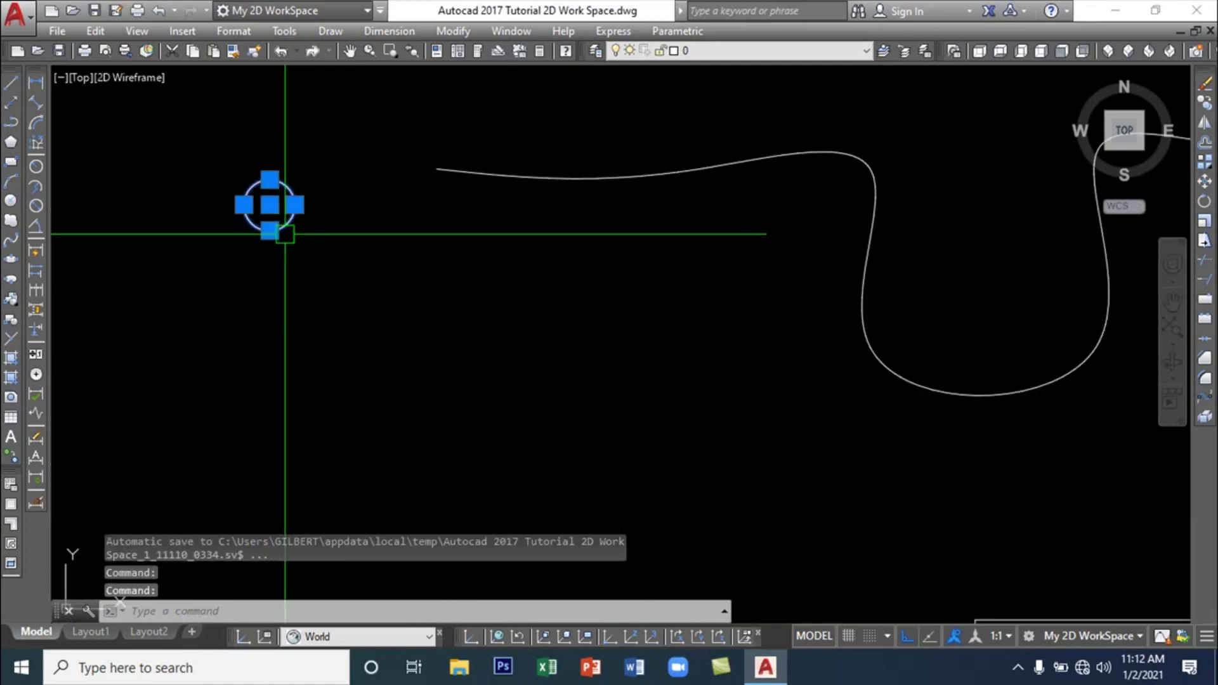
{"action": "key", "text": "Return"}
{"action": "left_click", "coordinate": [270, 205]}
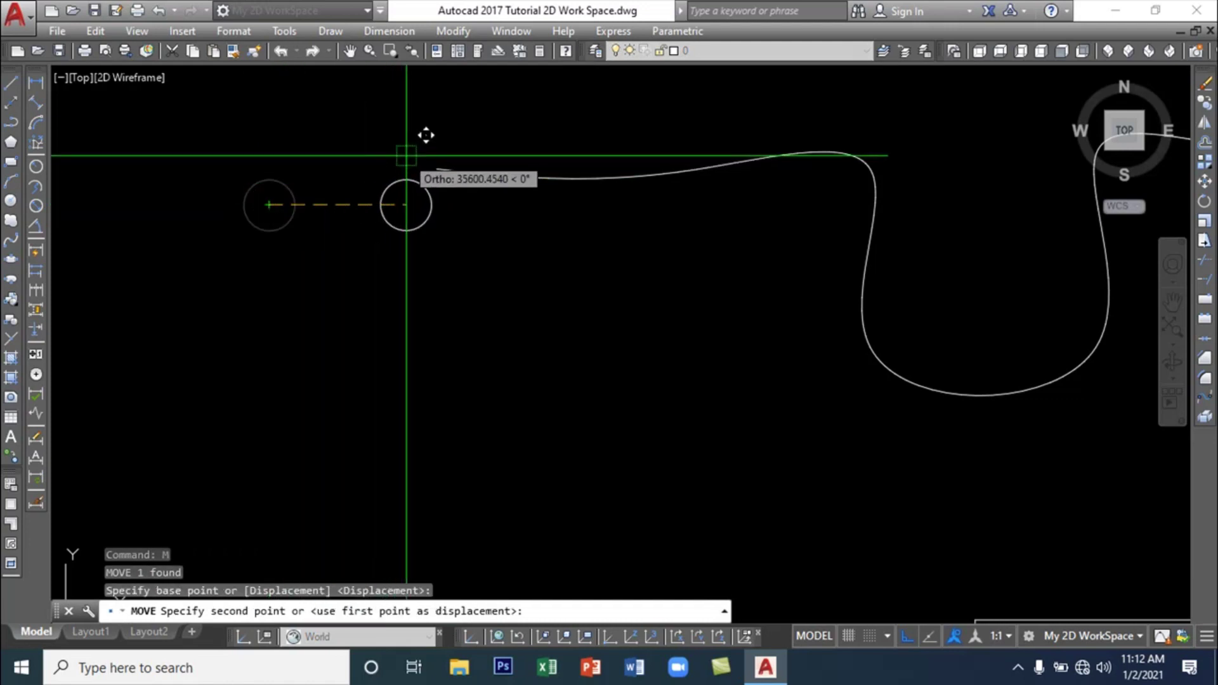
{"action": "left_click", "coordinate": [436, 168]}
{"action": "scroll", "coordinate": [436, 243], "scroll_direction": "down", "scroll_amount": 5}
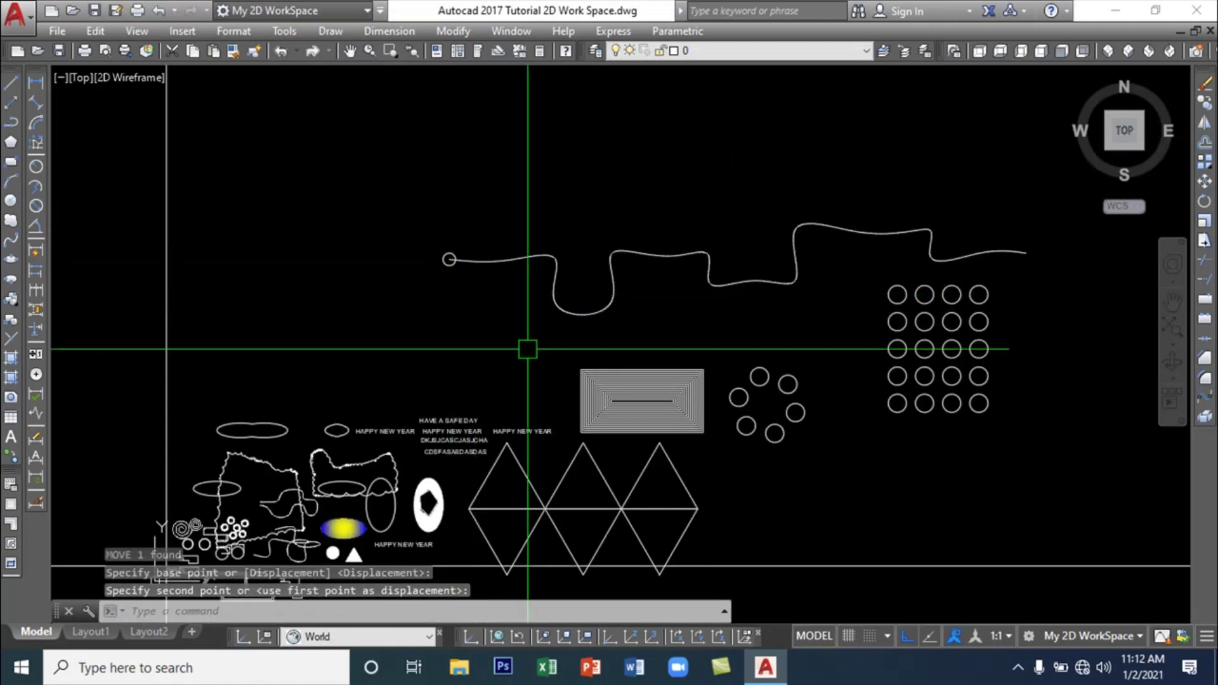
{"action": "scroll", "coordinate": [525, 349], "scroll_direction": "up", "scroll_amount": 3}
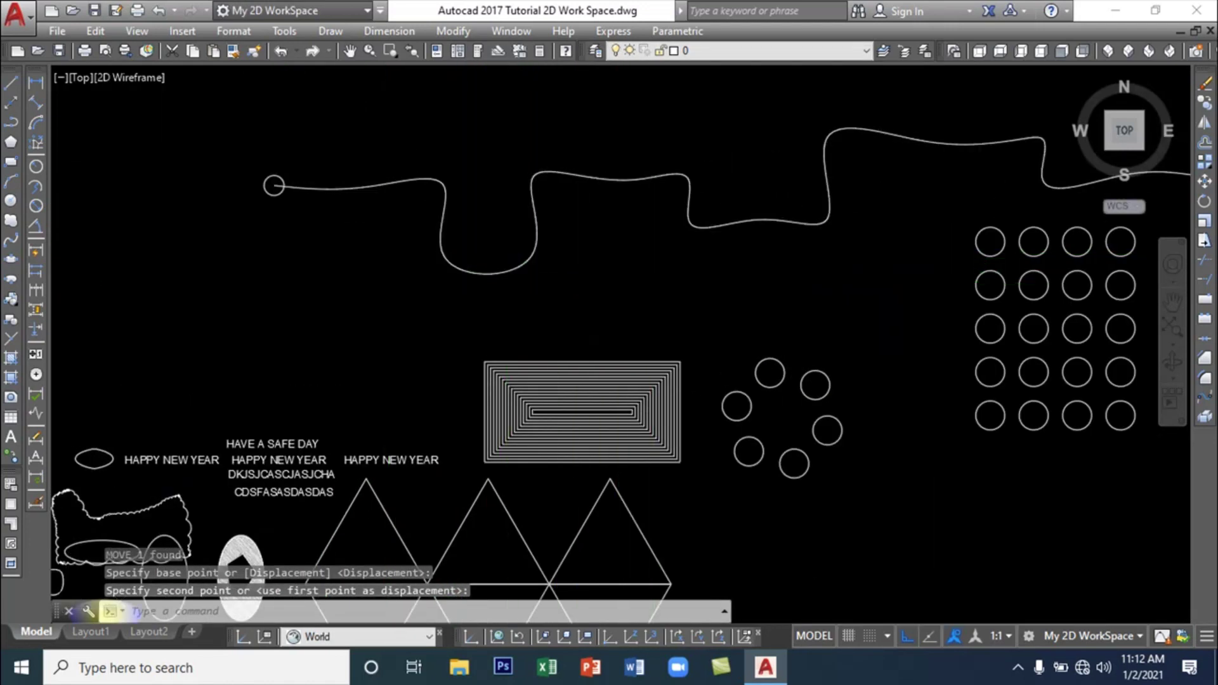
{"action": "scroll", "coordinate": [444, 267], "scroll_direction": "down", "scroll_amount": 3}
{"action": "middle_click_drag", "start_coordinate": [386, 250], "coordinate": [284, 241]}
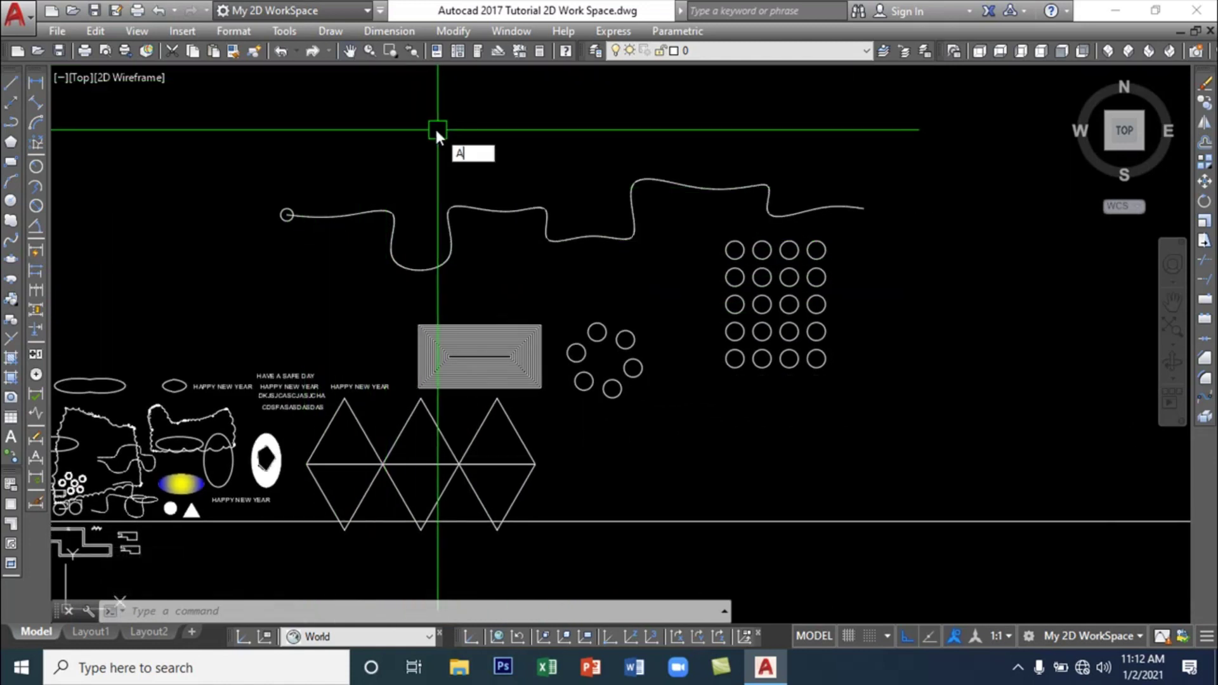
Path-array the small circle along the spline with ARRAYPATH, using the spline as the path
{"action": "type", "text": "A"}
{"action": "key", "text": "BackSpace"}
{"action": "type", "text": "RR"}
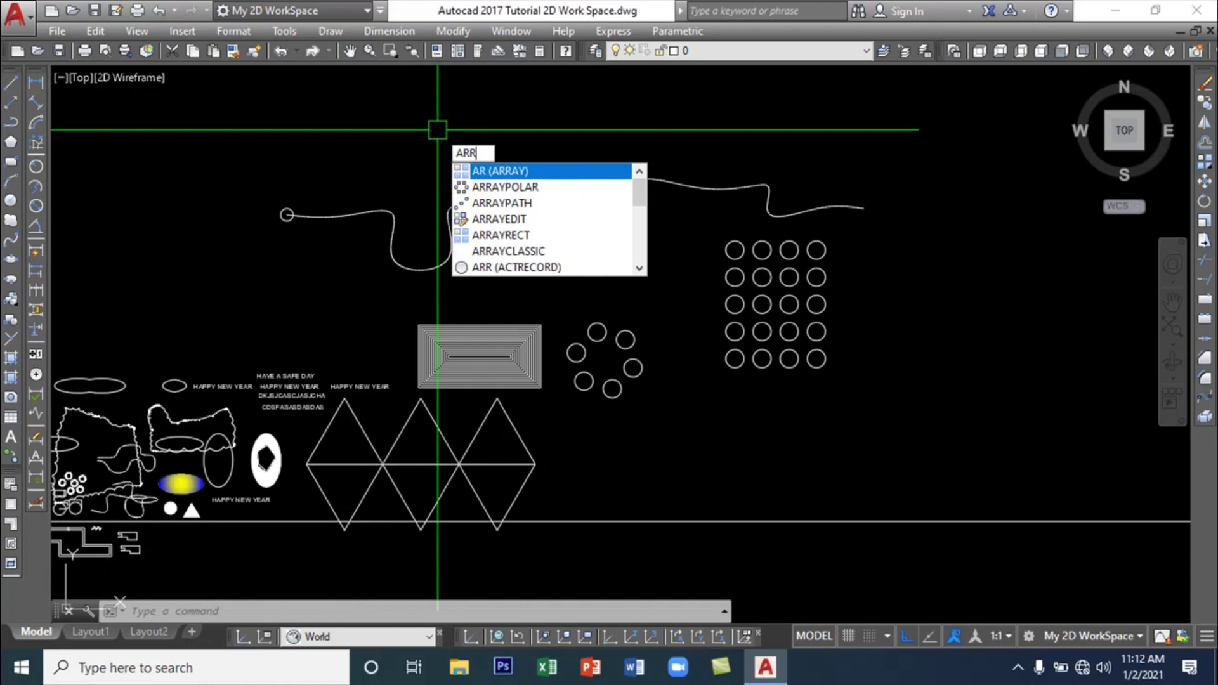
{"action": "type", "text": "A"}
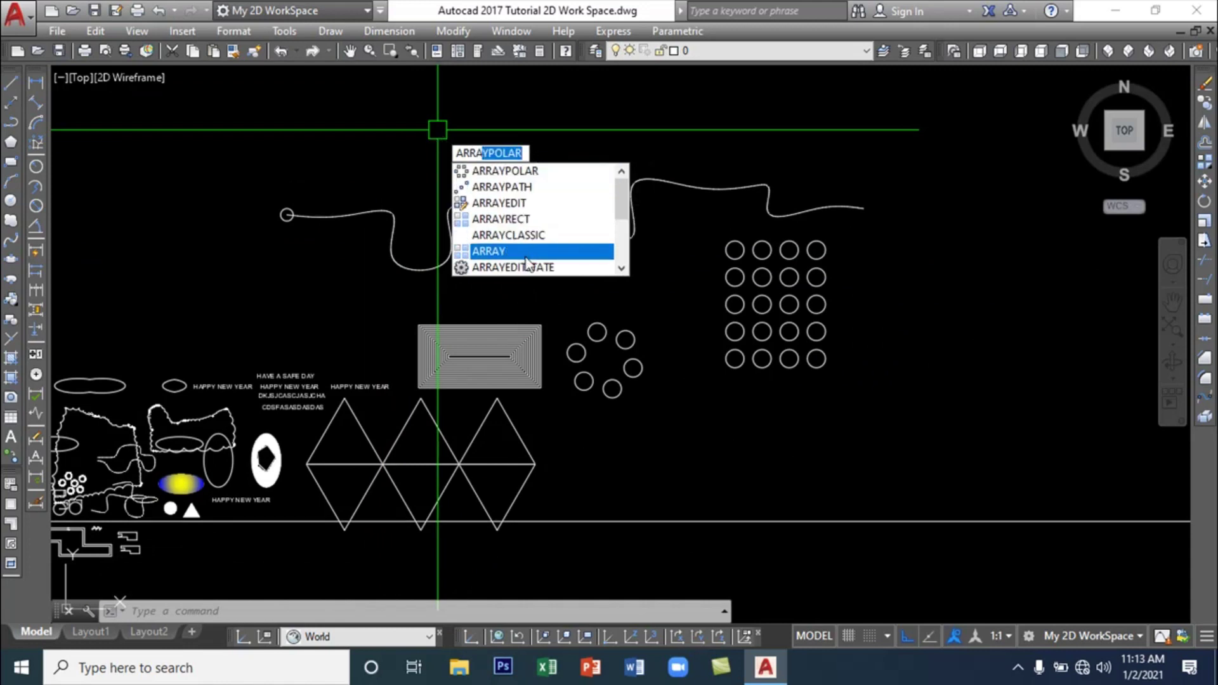
{"action": "left_click", "coordinate": [524, 188]}
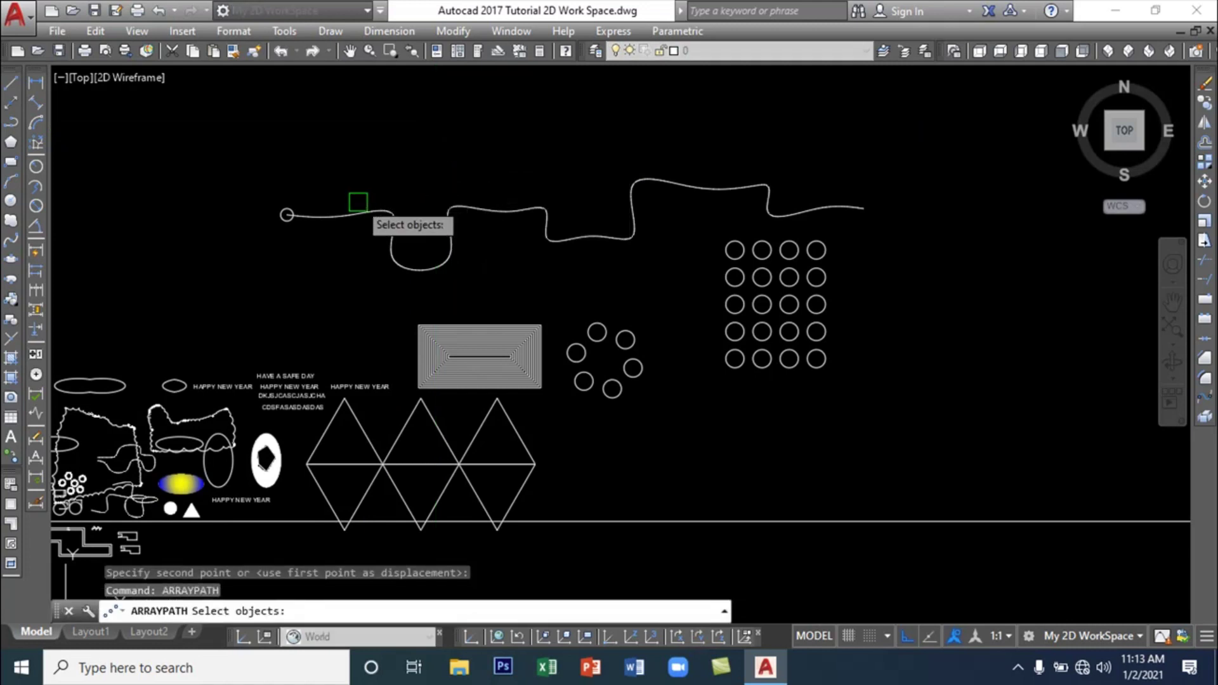
{"action": "left_click", "coordinate": [287, 215]}
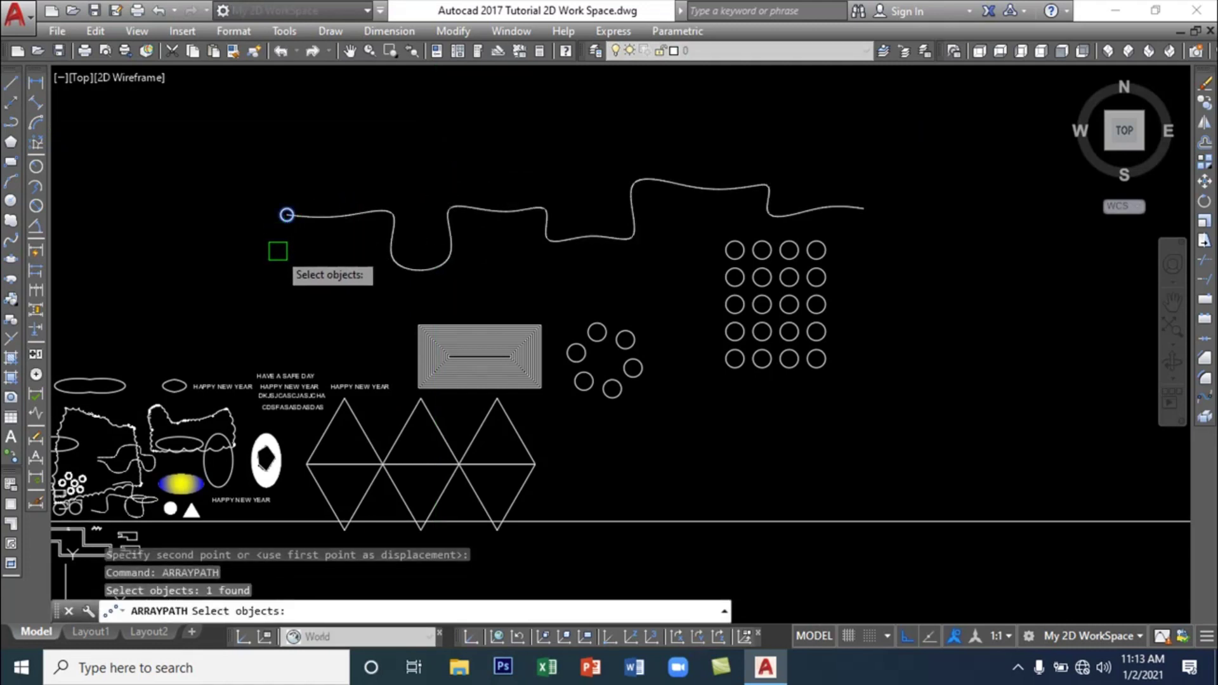
{"action": "left_click", "coordinate": [340, 215]}
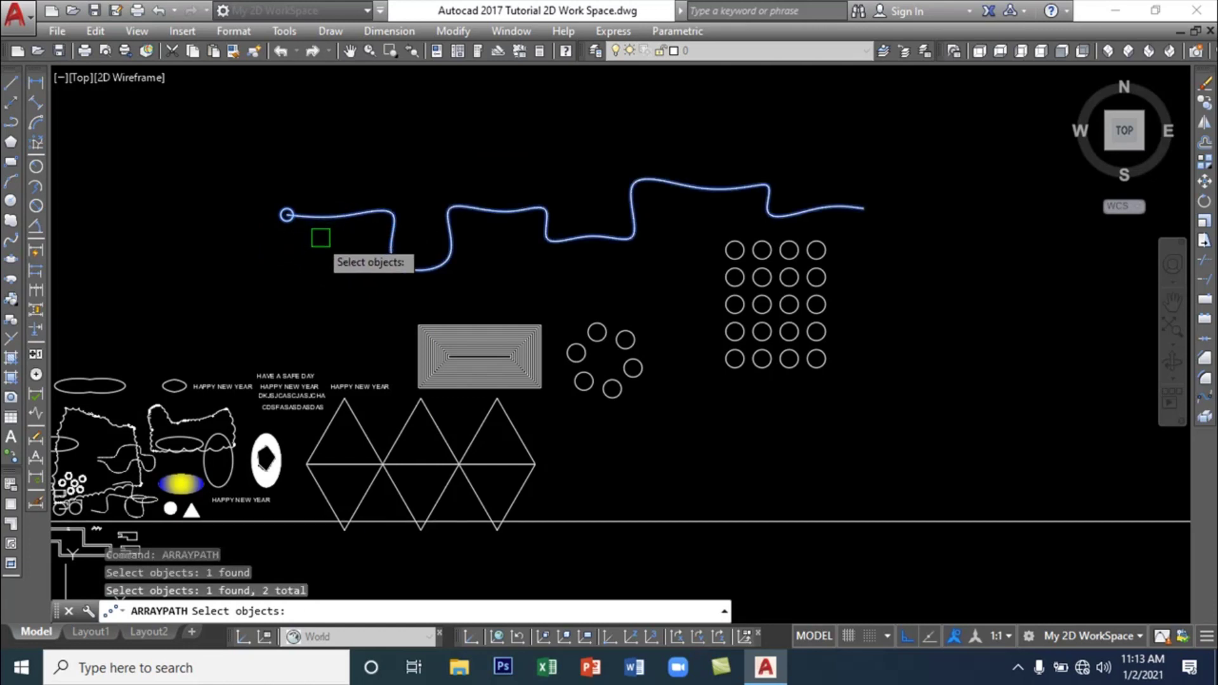
{"action": "key", "text": "Escape"}
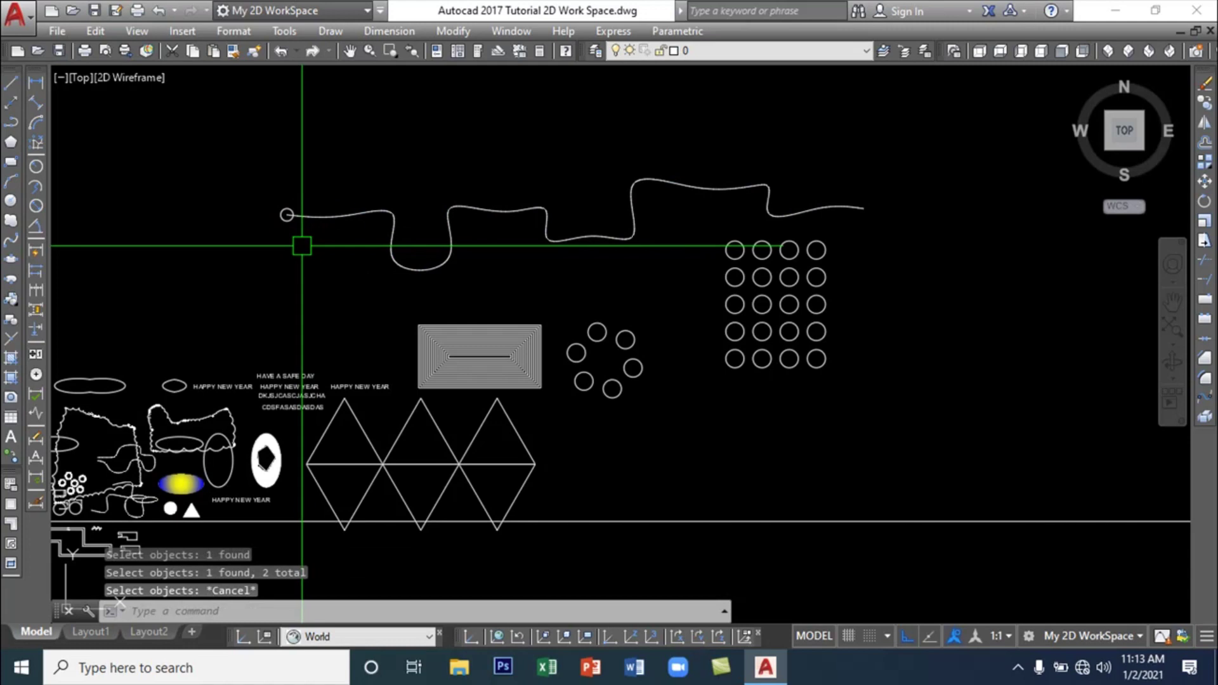
{"action": "key", "text": "Return"}
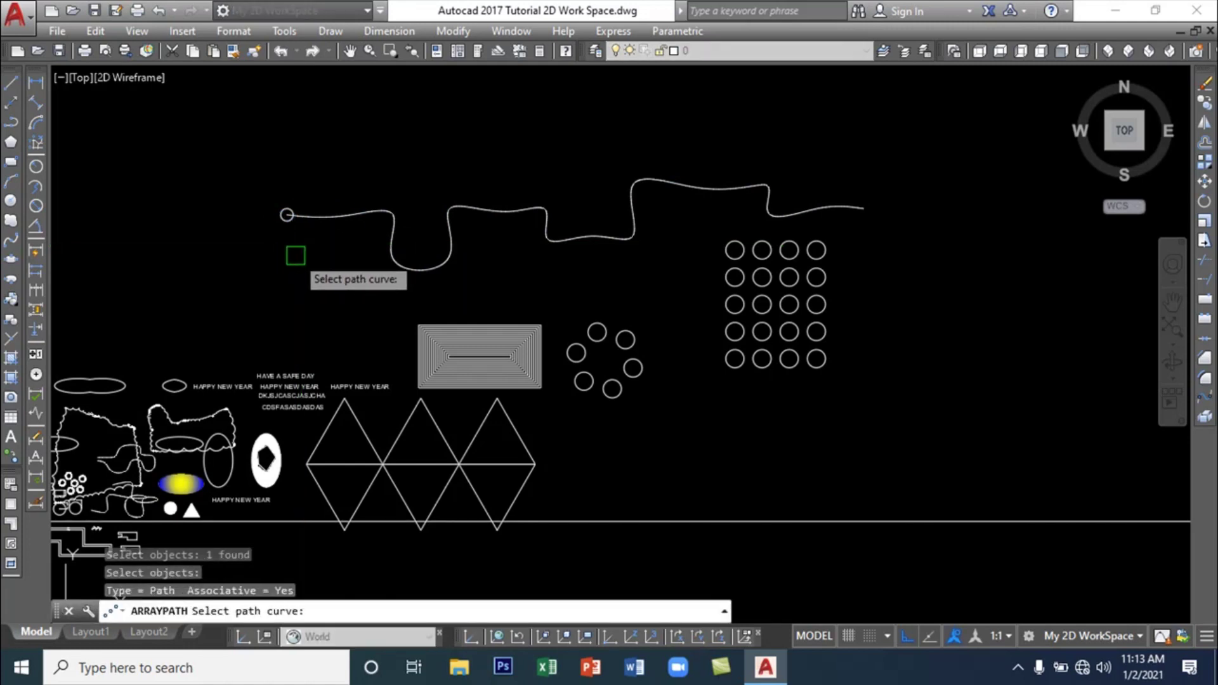
{"action": "left_click", "coordinate": [344, 213]}
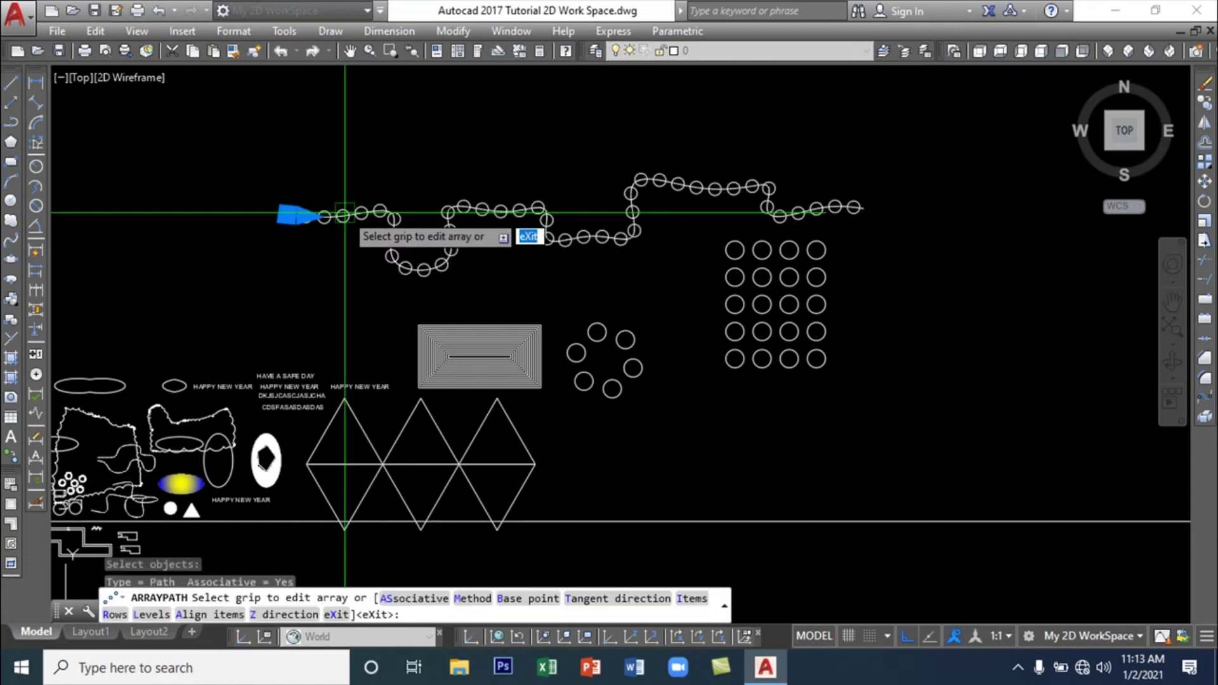
{"action": "key", "text": "Return"}
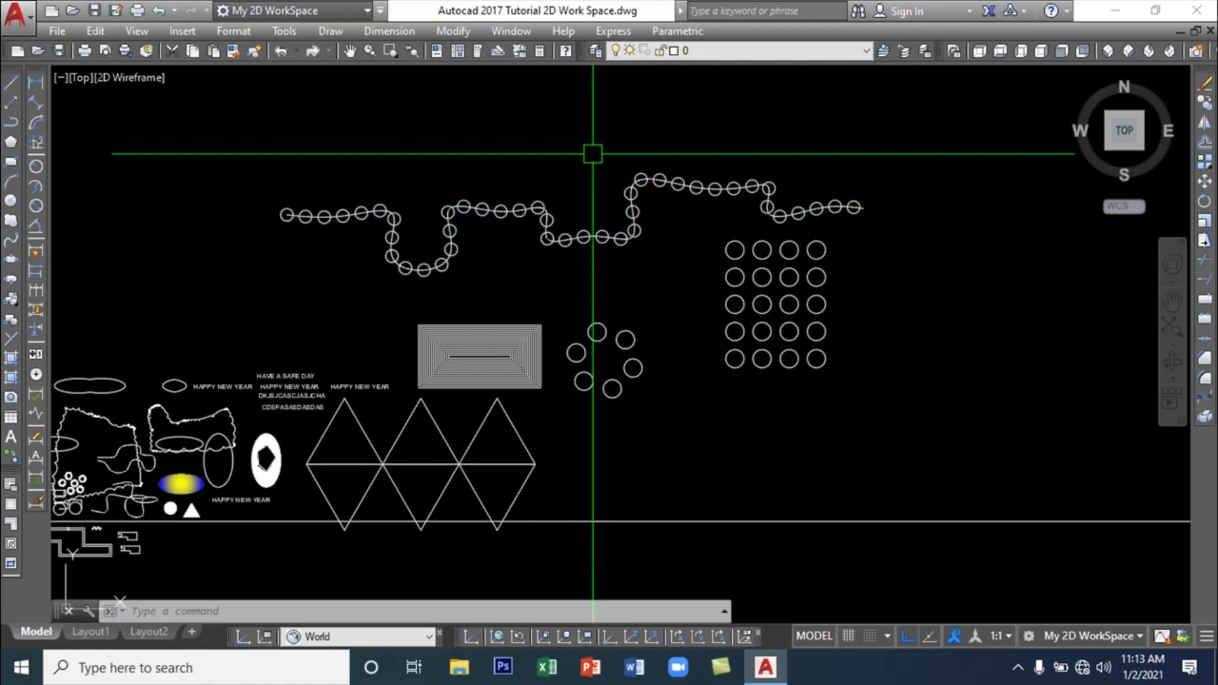
{"action": "type", "text": "ARR"}
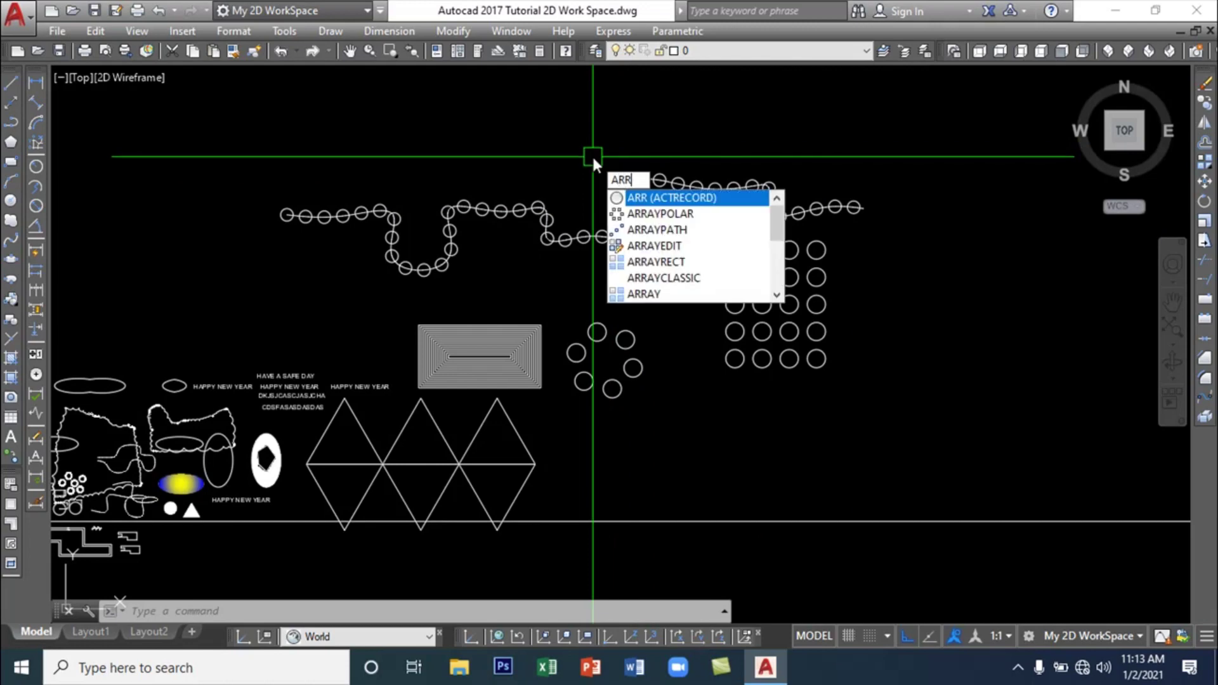
{"action": "left_click", "coordinate": [681, 279]}
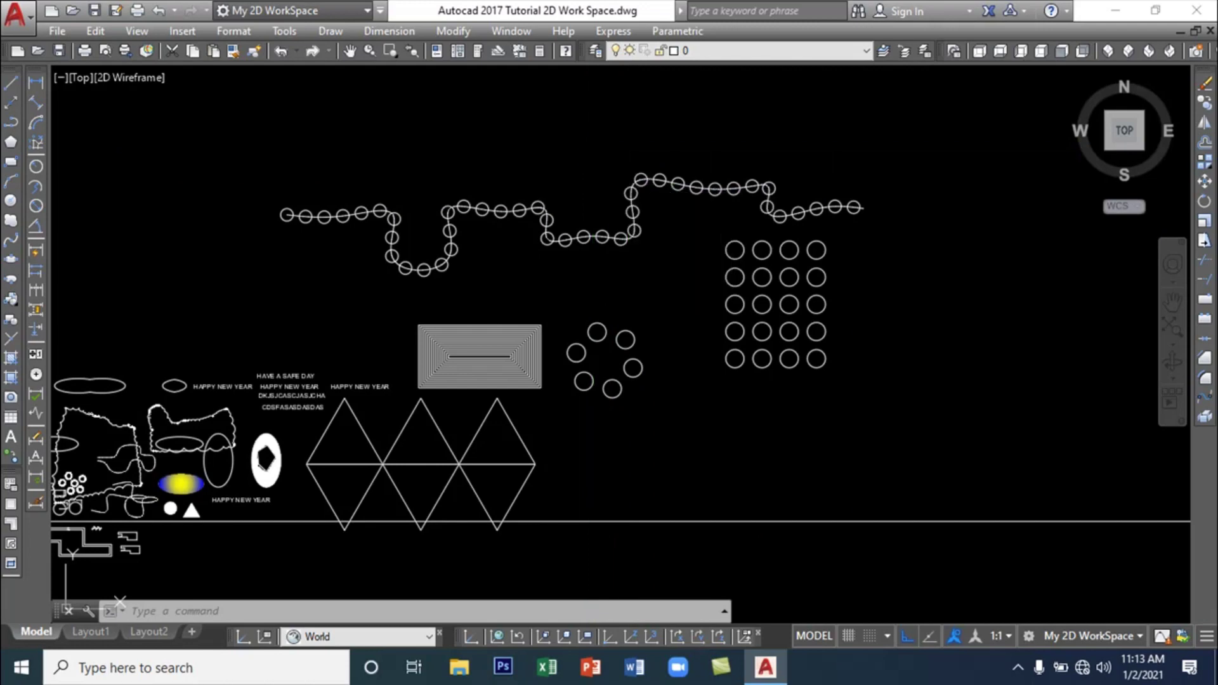
{"action": "left_click_drag", "start_coordinate": [638, 172], "coordinate": [799, 164]}
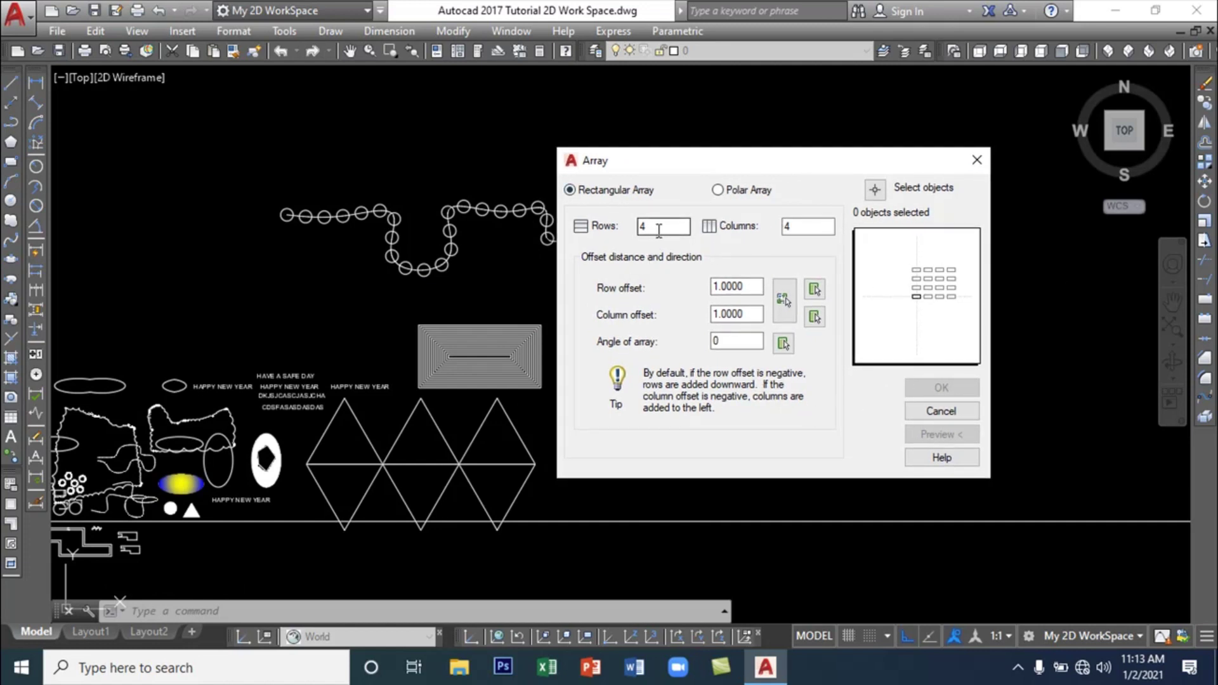
{"action": "left_click", "coordinate": [787, 227]}
{"action": "left_click", "coordinate": [743, 314]}
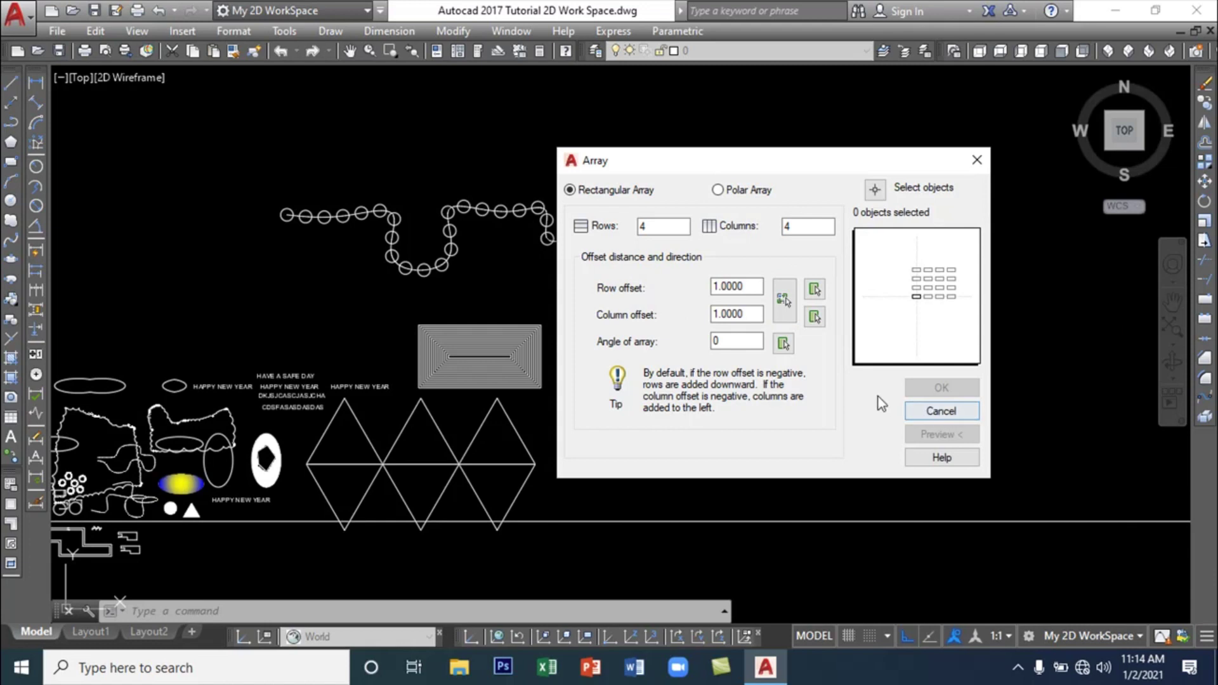
{"action": "left_click", "coordinate": [978, 162]}
{"action": "left_click", "coordinate": [809, 166]}
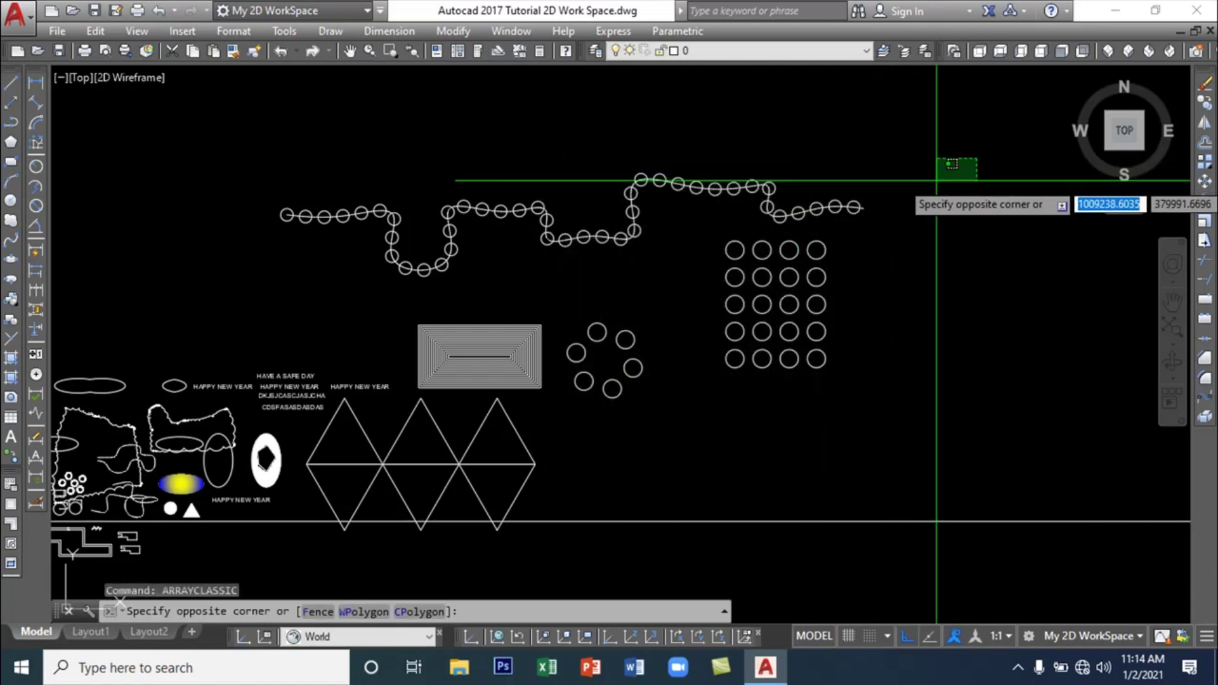
Draw a new circle in free space right of the 5×4 circle grid and select it
{"action": "left_click", "coordinate": [11, 202]}
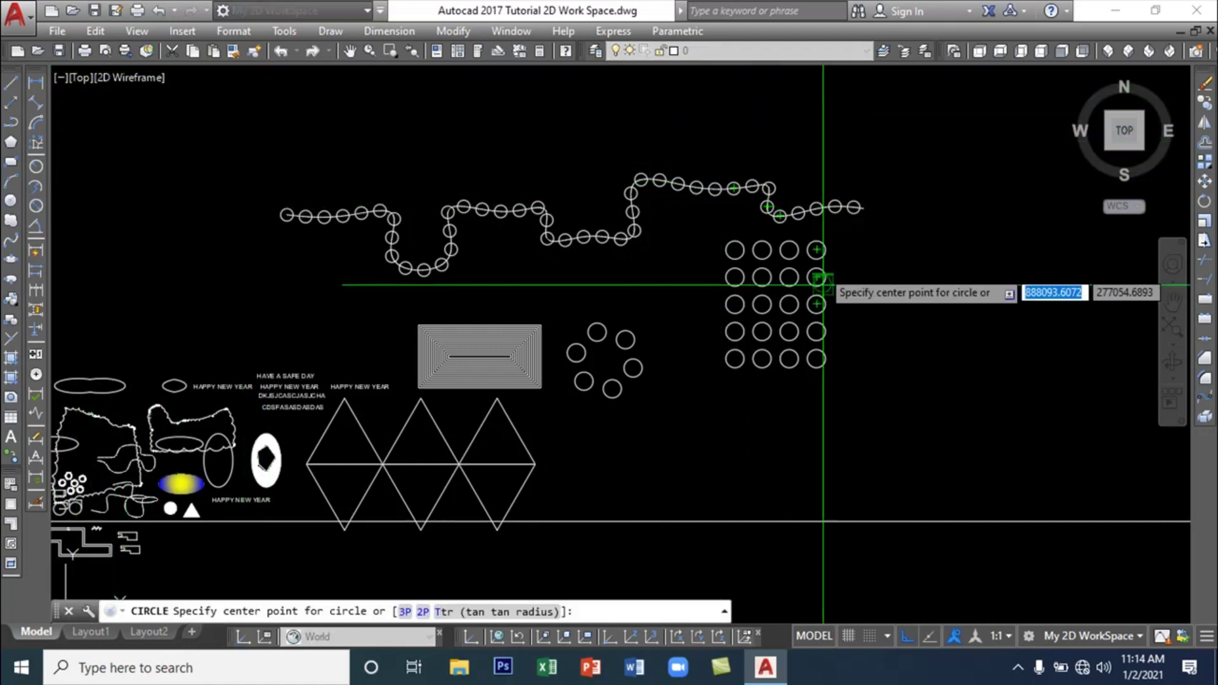
{"action": "middle_click_drag", "start_coordinate": [917, 364], "coordinate": [667, 384]}
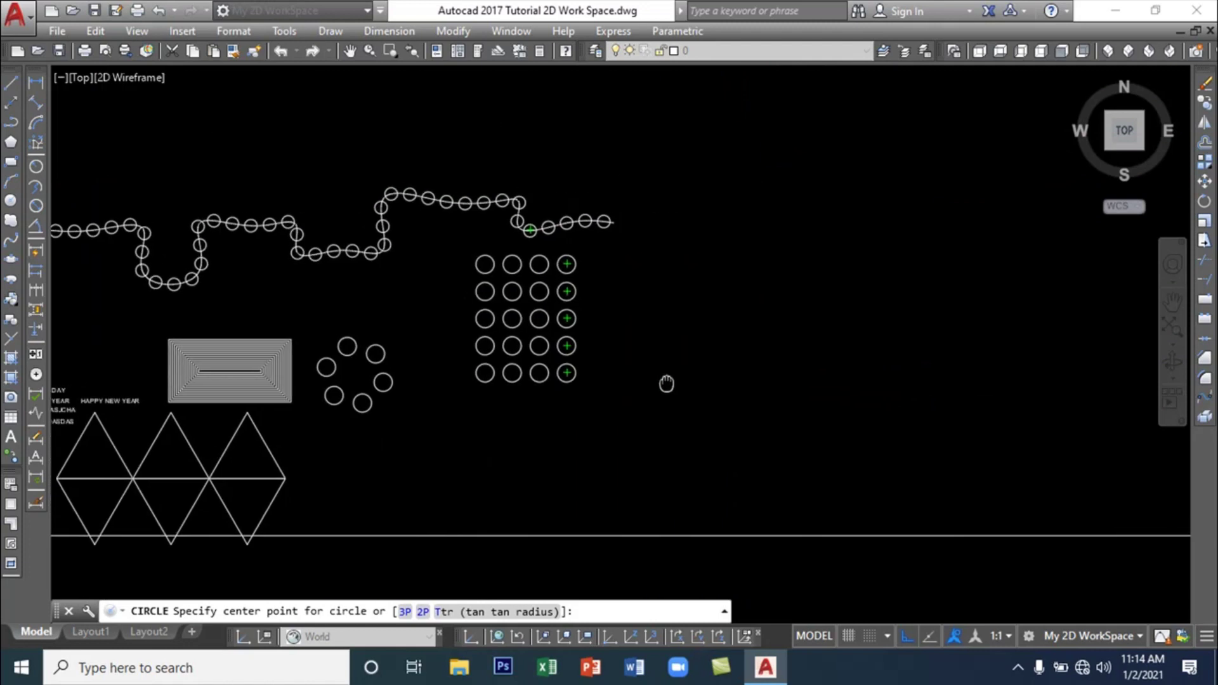
{"action": "left_click", "coordinate": [645, 364]}
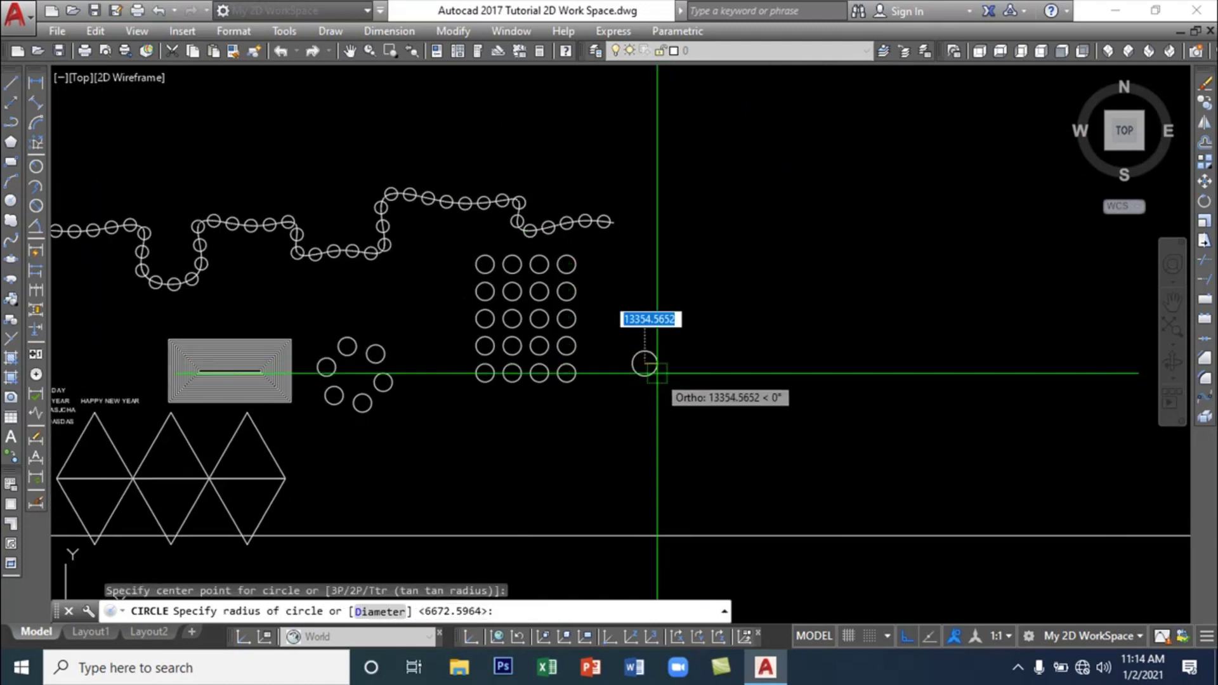
{"action": "left_click", "coordinate": [657, 374]}
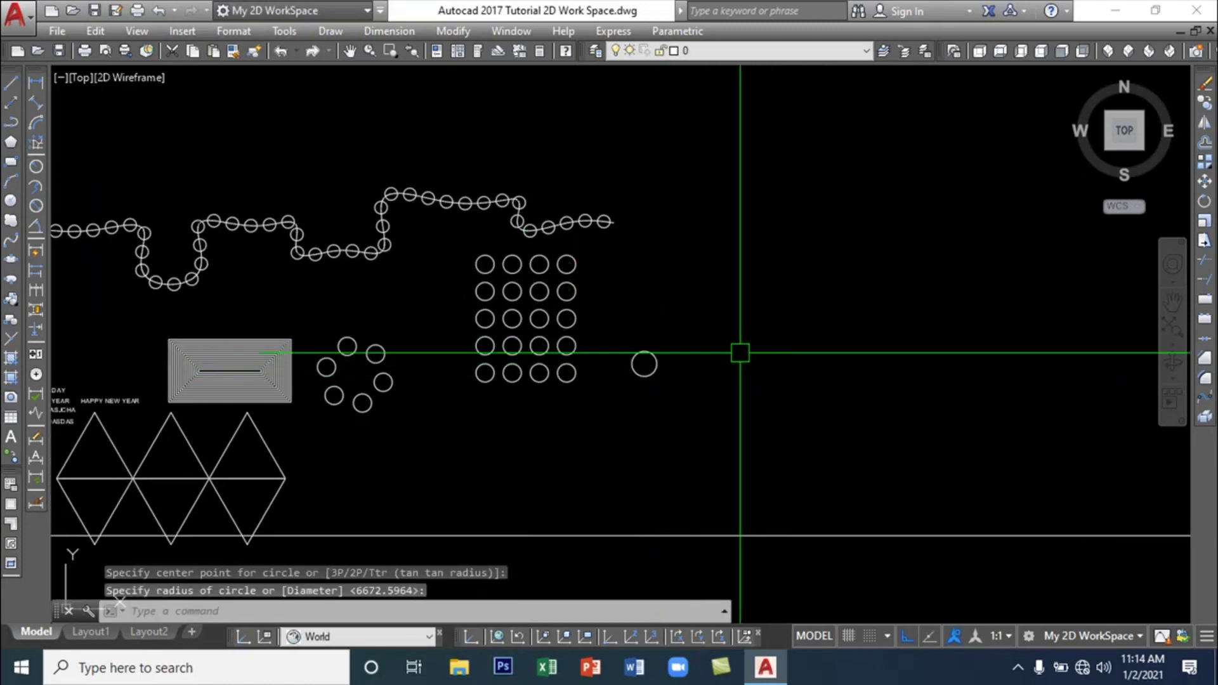
{"action": "left_click", "coordinate": [646, 363]}
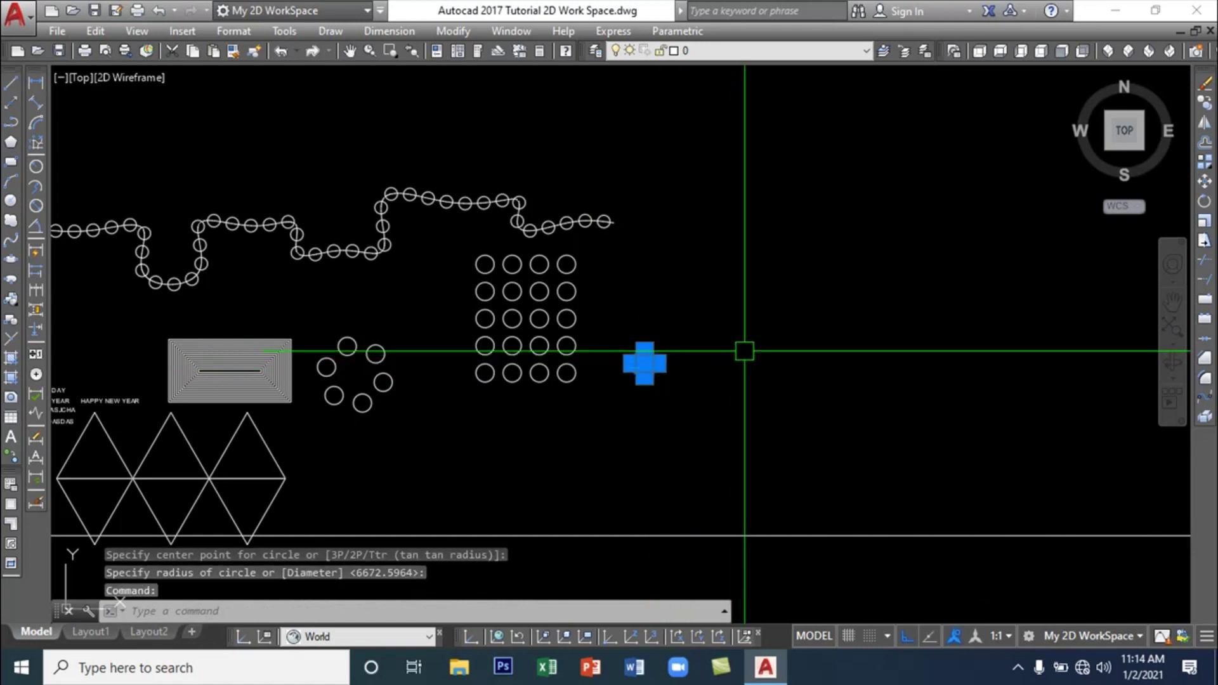
{"action": "type", "text": "ARR"}
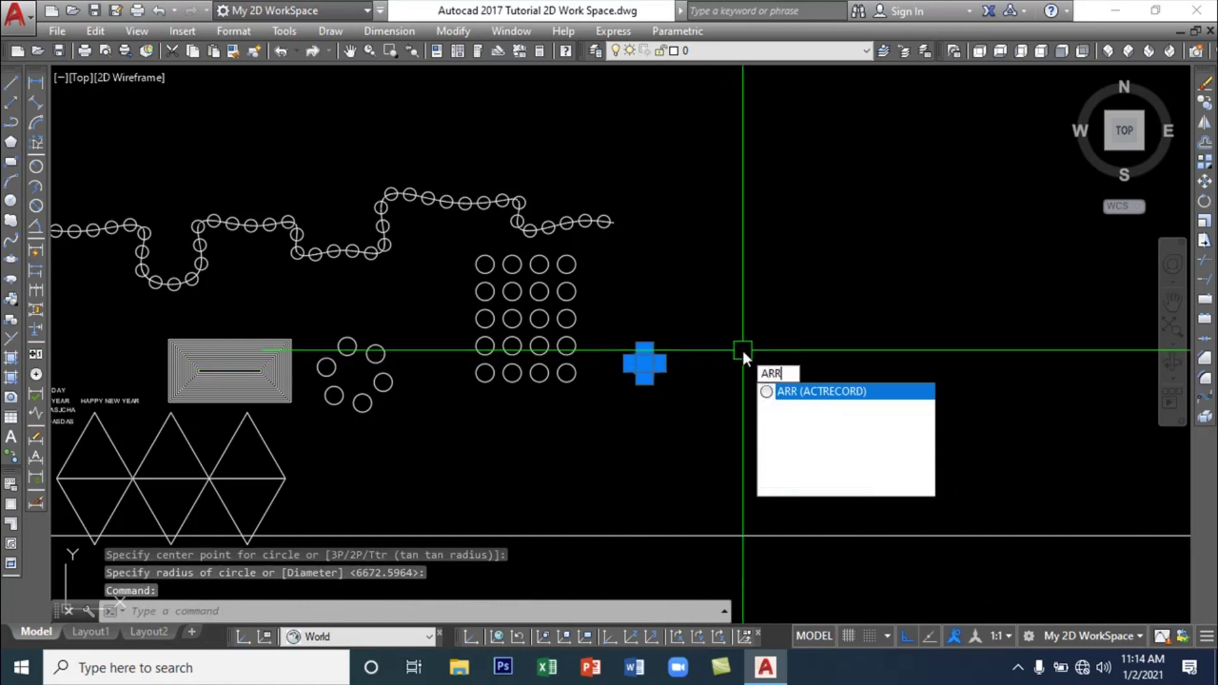
Create a classic array of the circle with row offset 2000 and column offset 2
{"action": "left_click", "coordinate": [809, 455]}
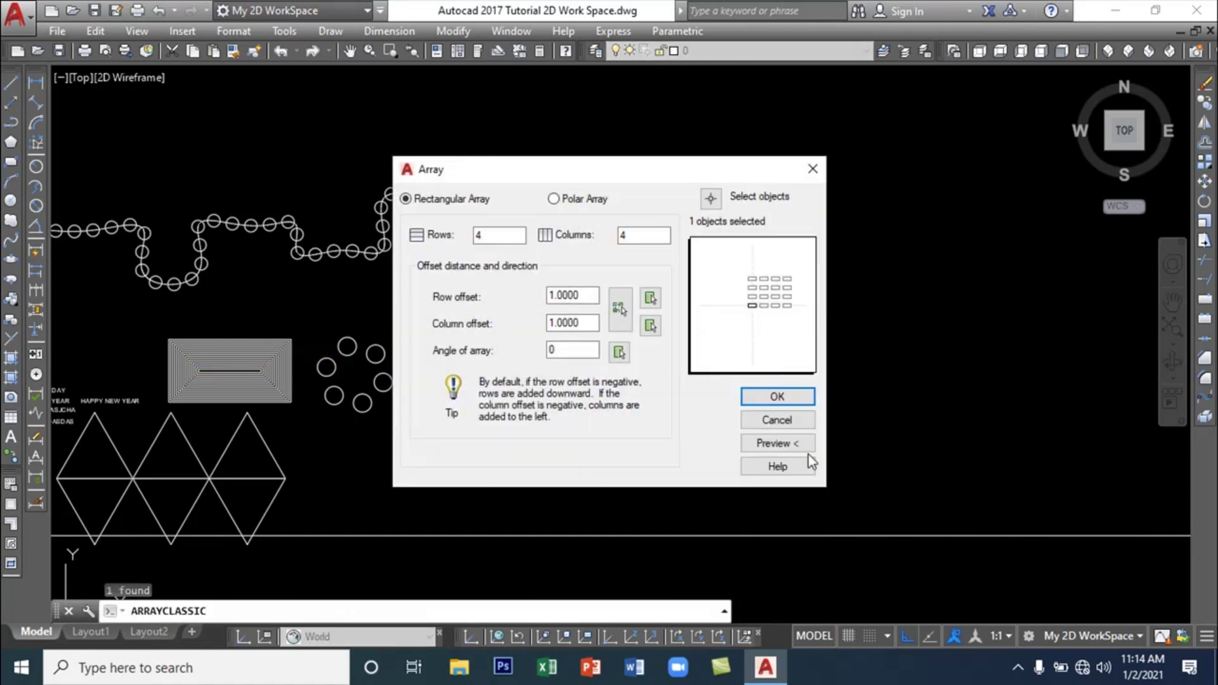
{"action": "left_click_drag", "start_coordinate": [656, 168], "coordinate": [965, 136]}
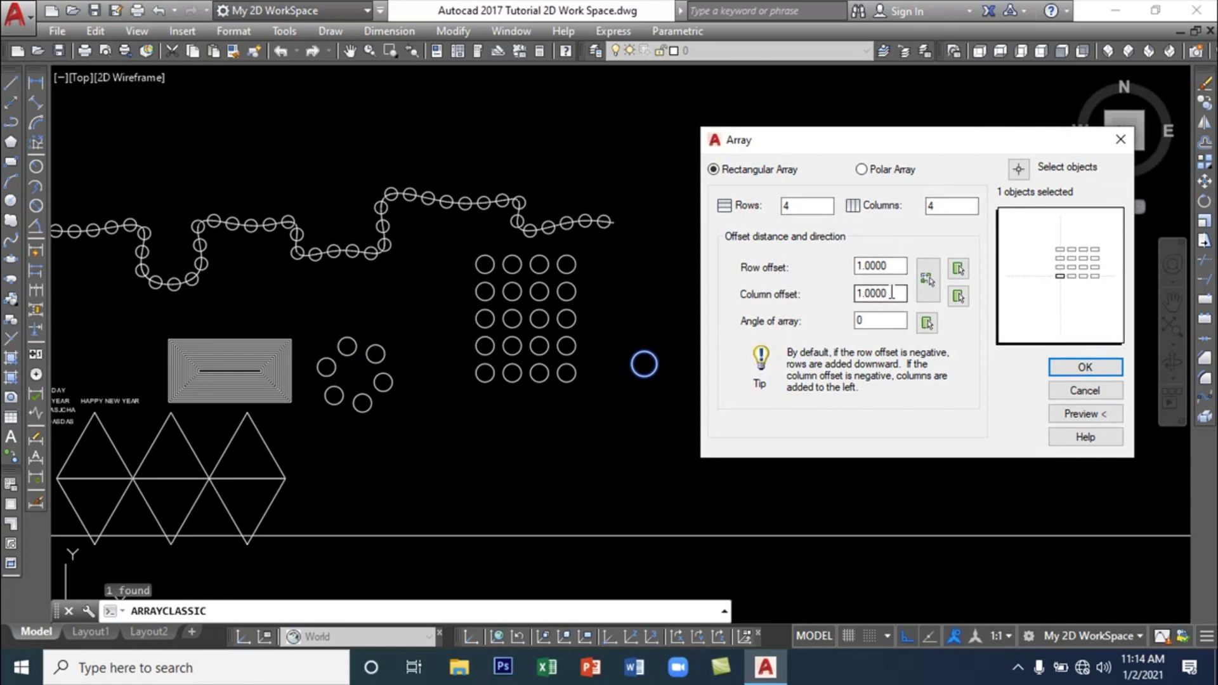
{"action": "left_click_drag", "start_coordinate": [891, 266], "coordinate": [836, 273]}
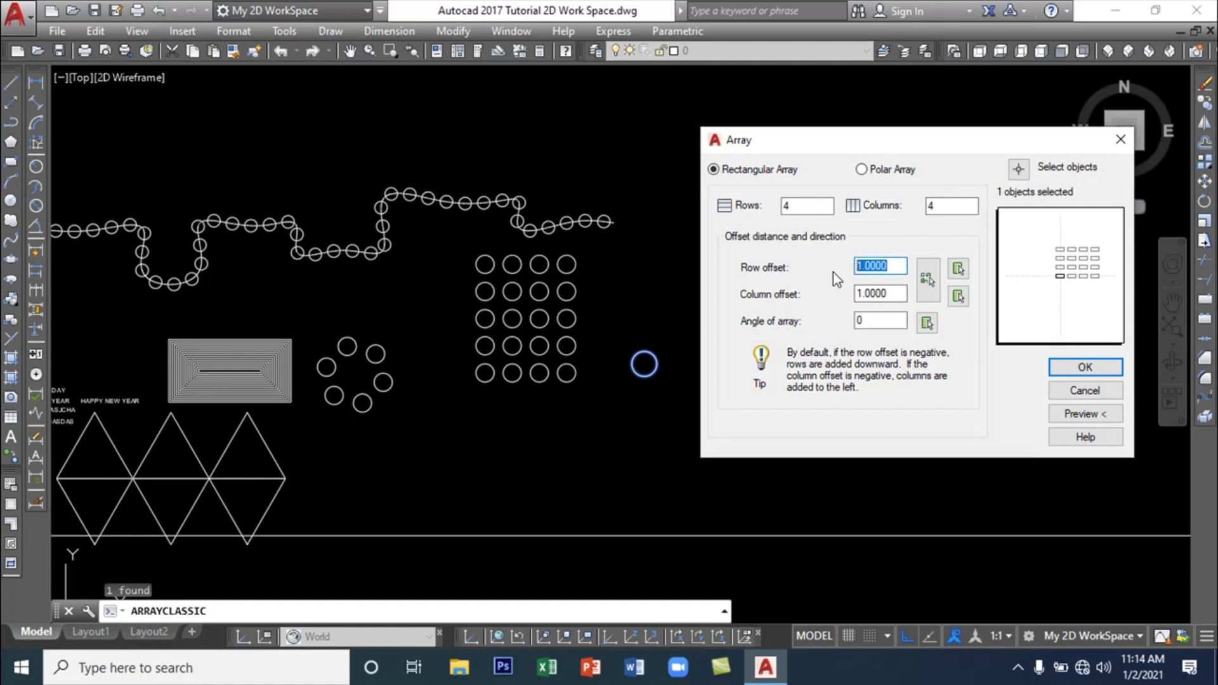
{"action": "type", "text": "200"}
{"action": "left_click_drag", "start_coordinate": [905, 294], "coordinate": [851, 296]}
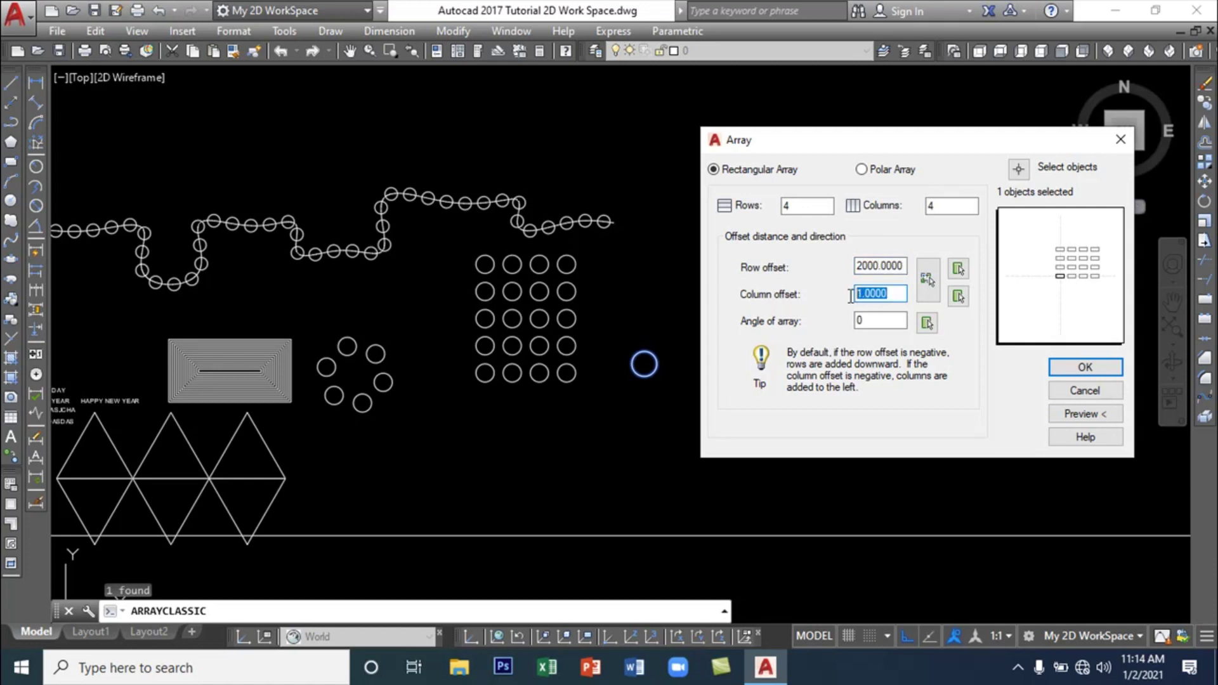
{"action": "type", "text": "2"}
{"action": "left_click", "coordinate": [1083, 369]}
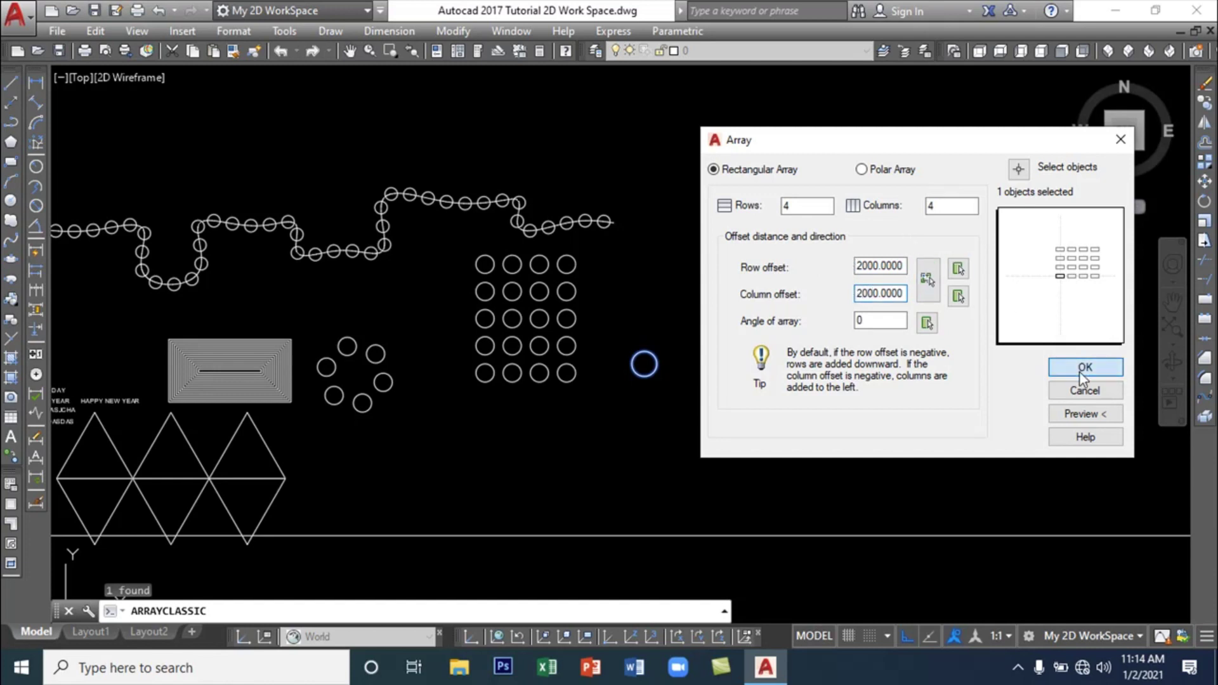
{"action": "left_click", "coordinate": [650, 361]}
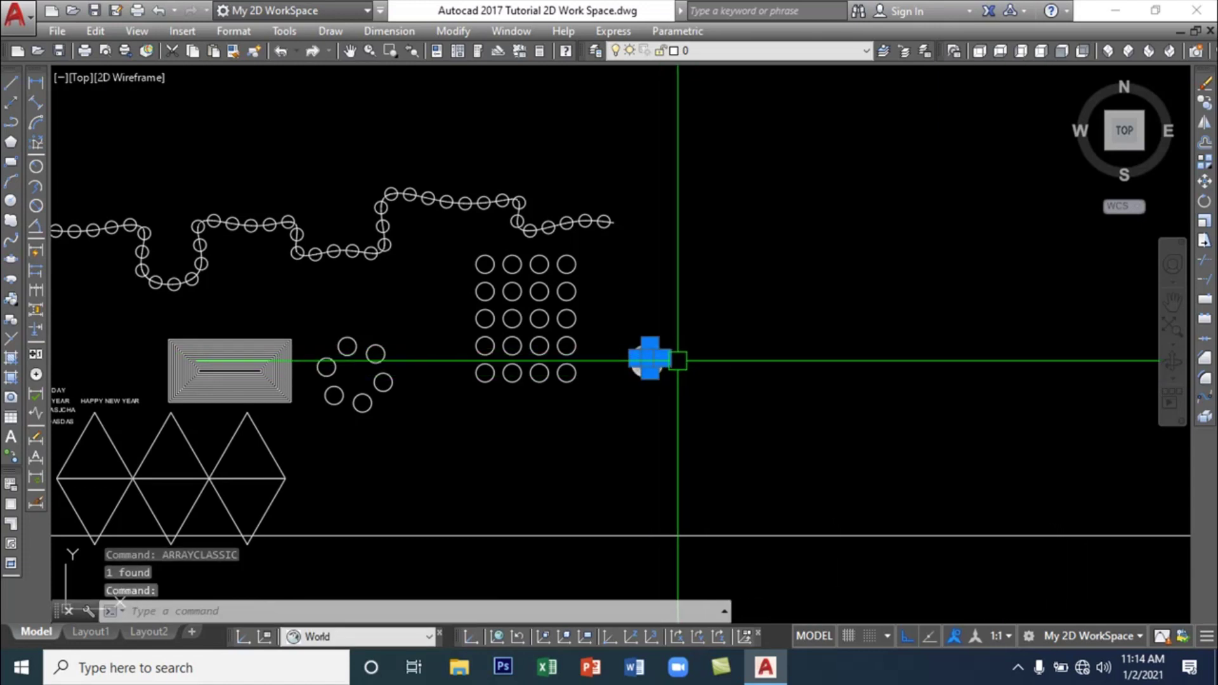
{"action": "key", "text": "Escape"}
Undo the overlapping classic array with Ctrl+Z and reselect the single circle
{"action": "left_click", "coordinate": [699, 387]}
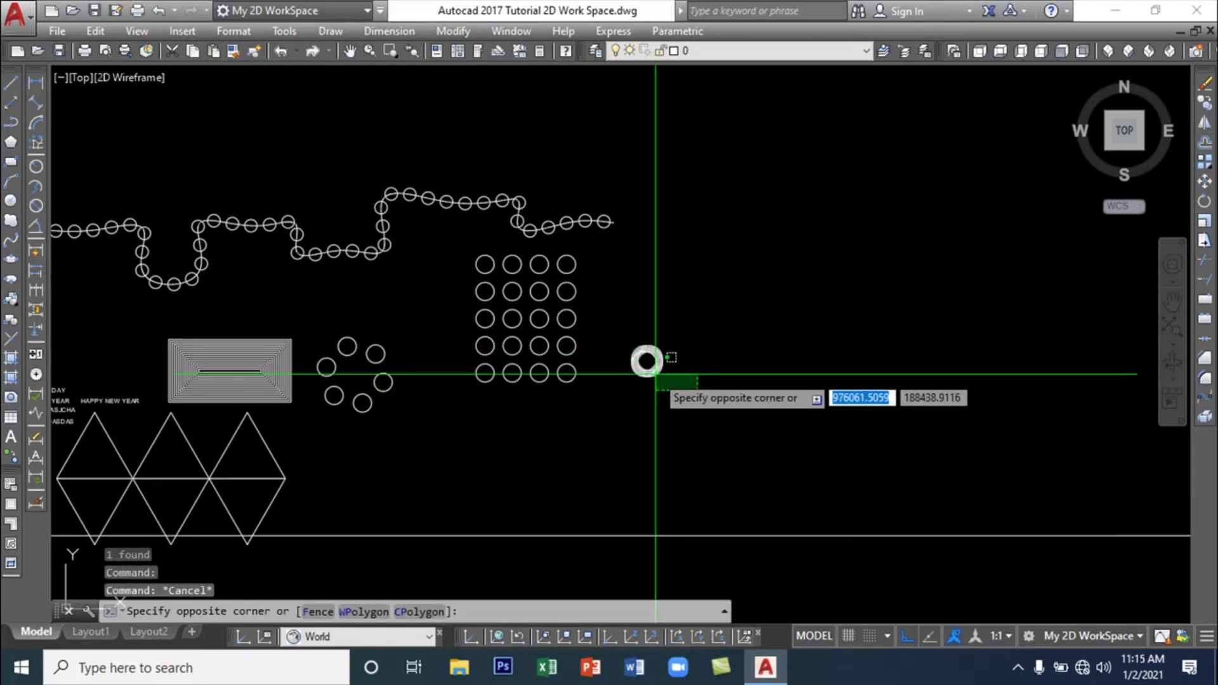
{"action": "left_click", "coordinate": [653, 375]}
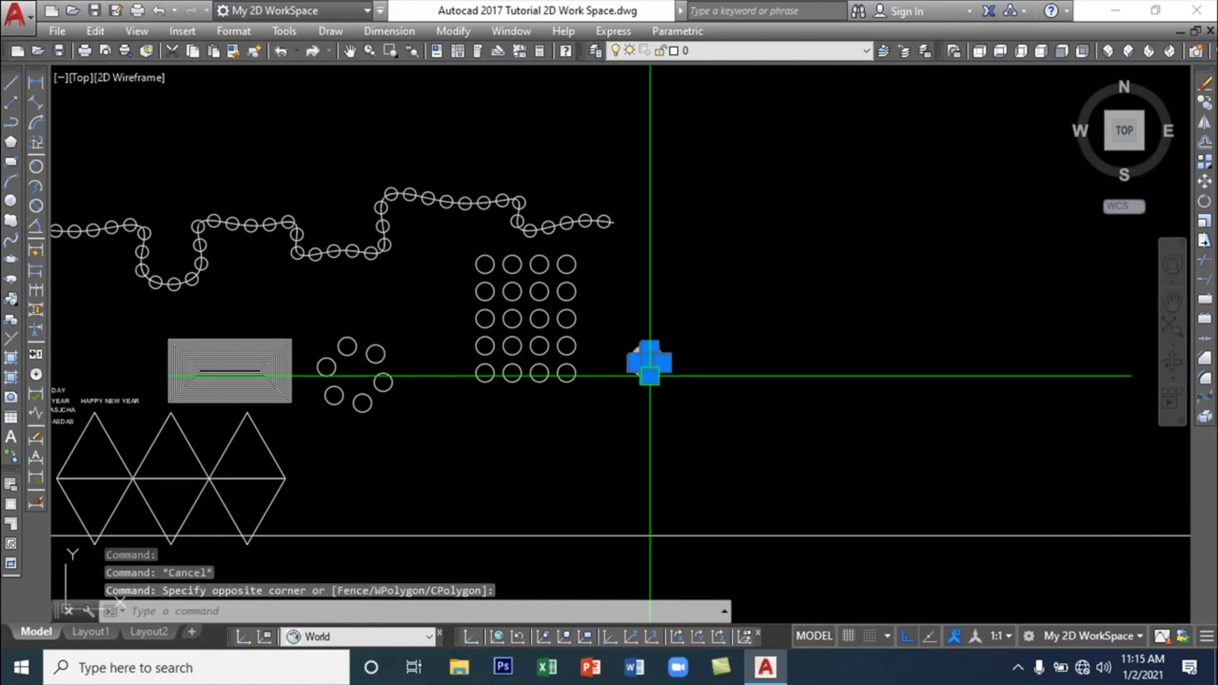
{"action": "key", "text": "Escape"}
{"action": "left_click", "coordinate": [701, 378]}
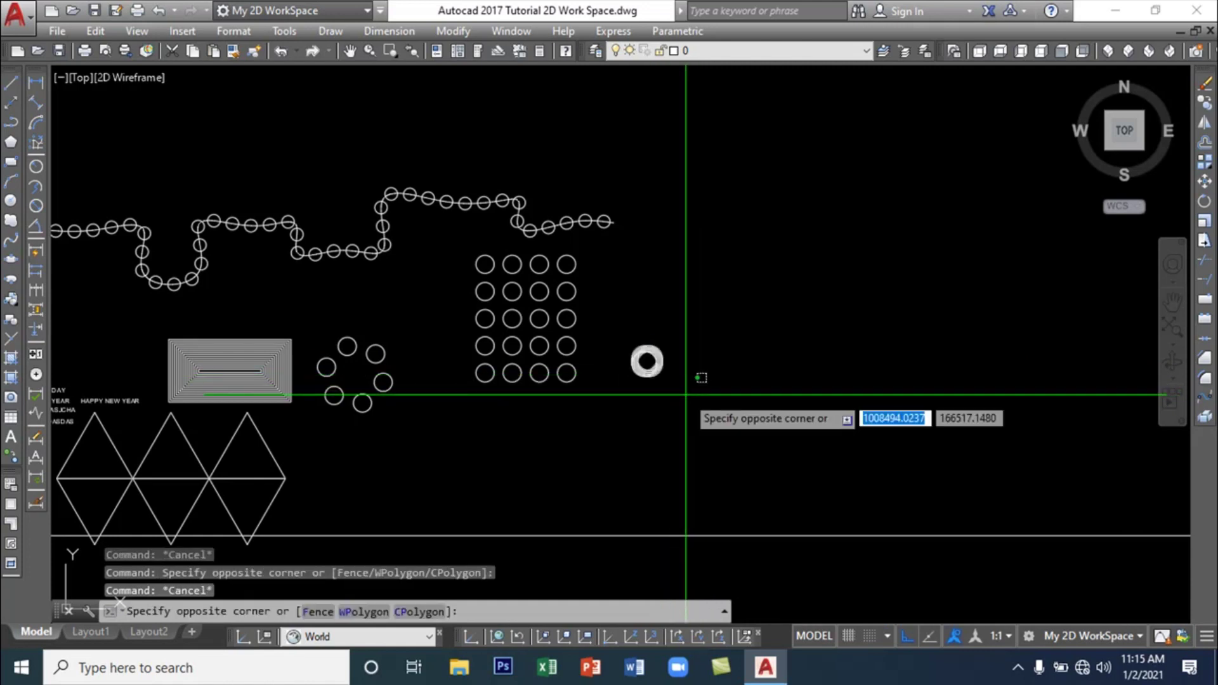
{"action": "key", "text": "ctrl+z"}
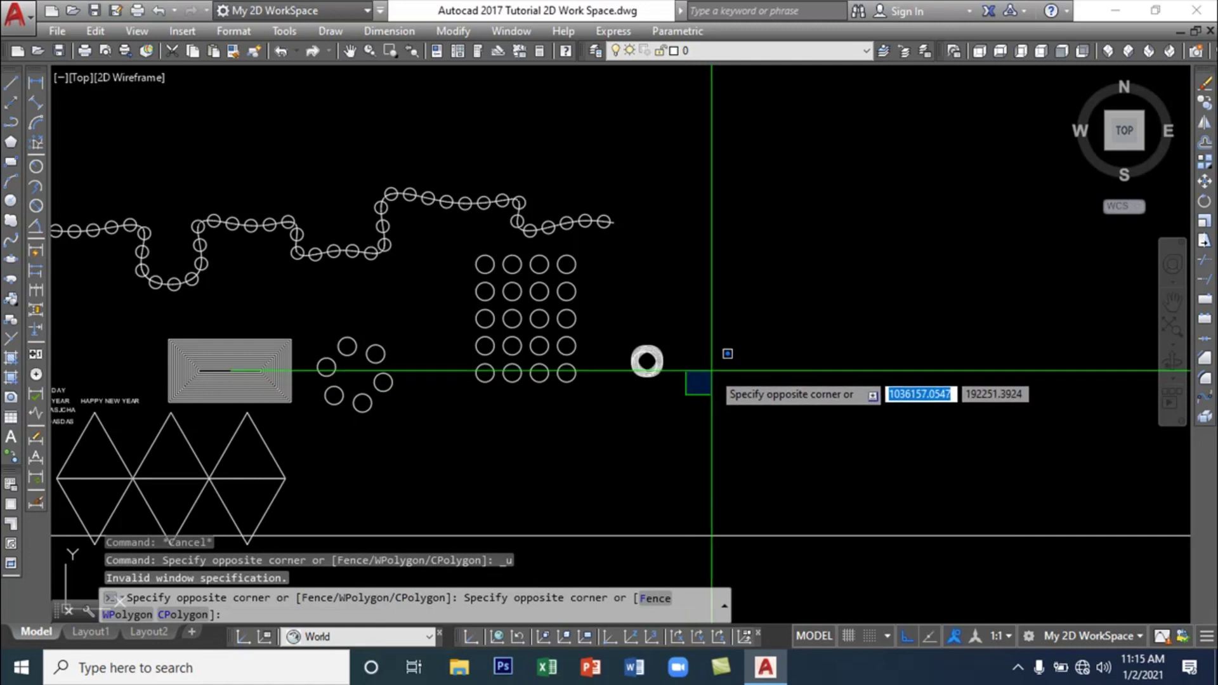
{"action": "key", "text": "Escape"}
{"action": "key", "text": "ctrl+z"}
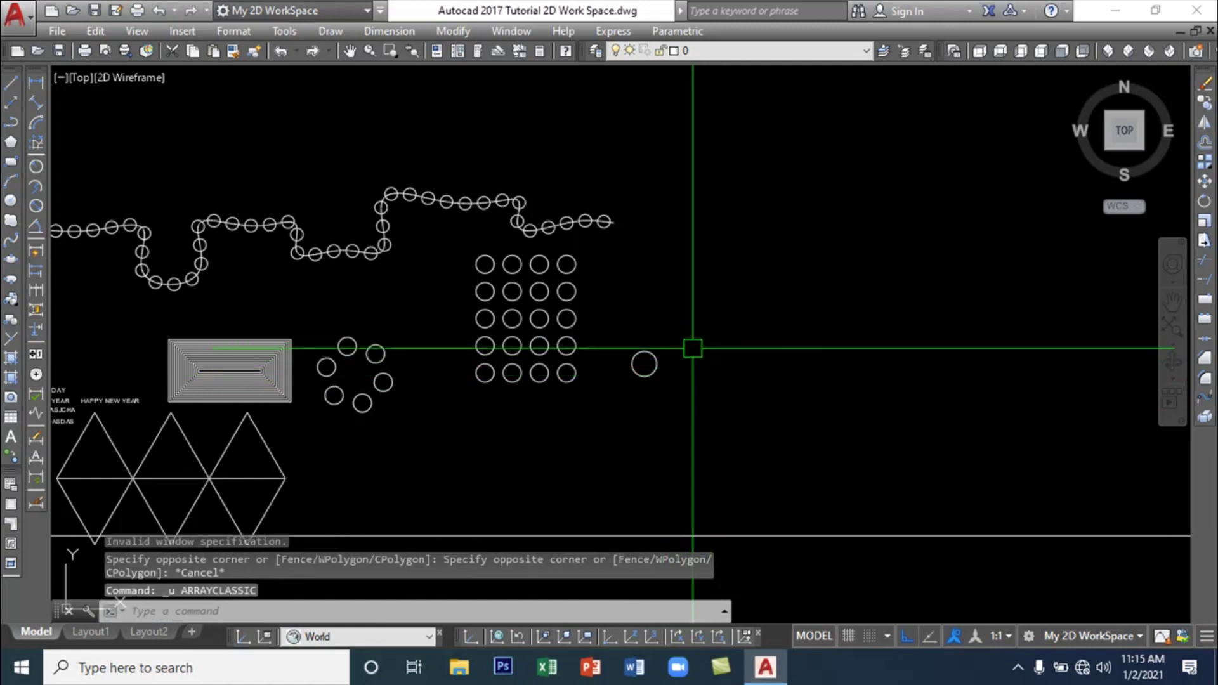
{"action": "left_click", "coordinate": [664, 363]}
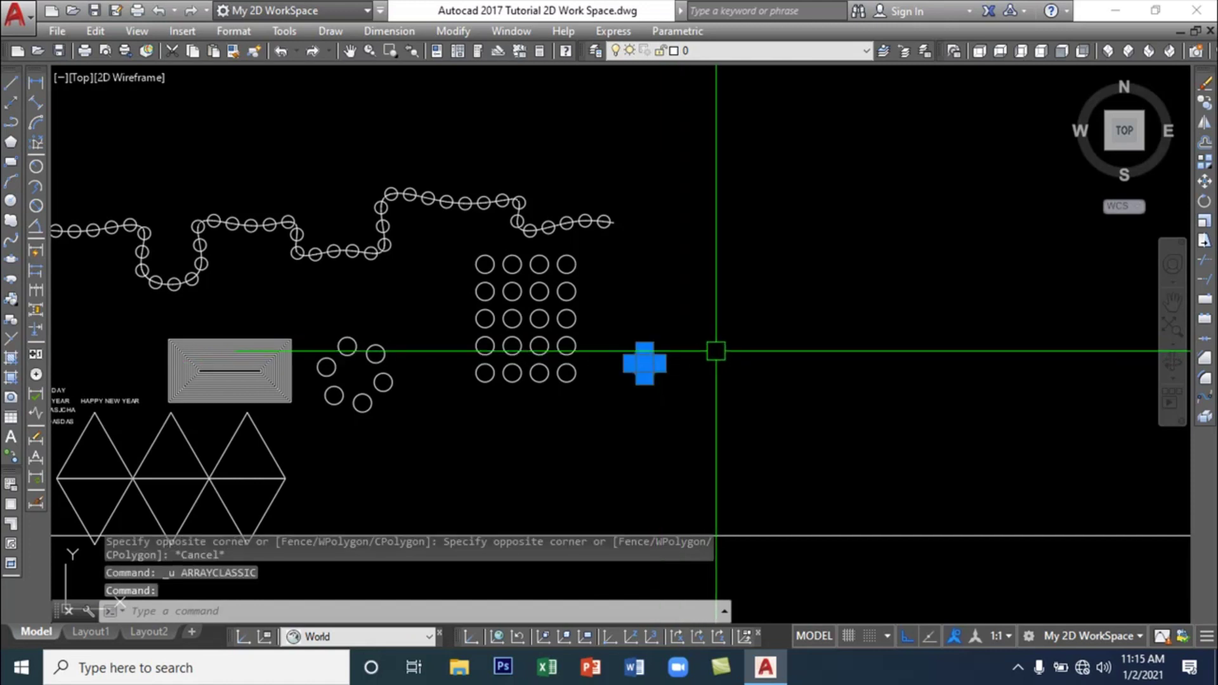
Rerun ARRAYCLASSIC with 70000 row and column offsets to make a 4×4 circle grid
{"action": "type", "text": "ARR"}
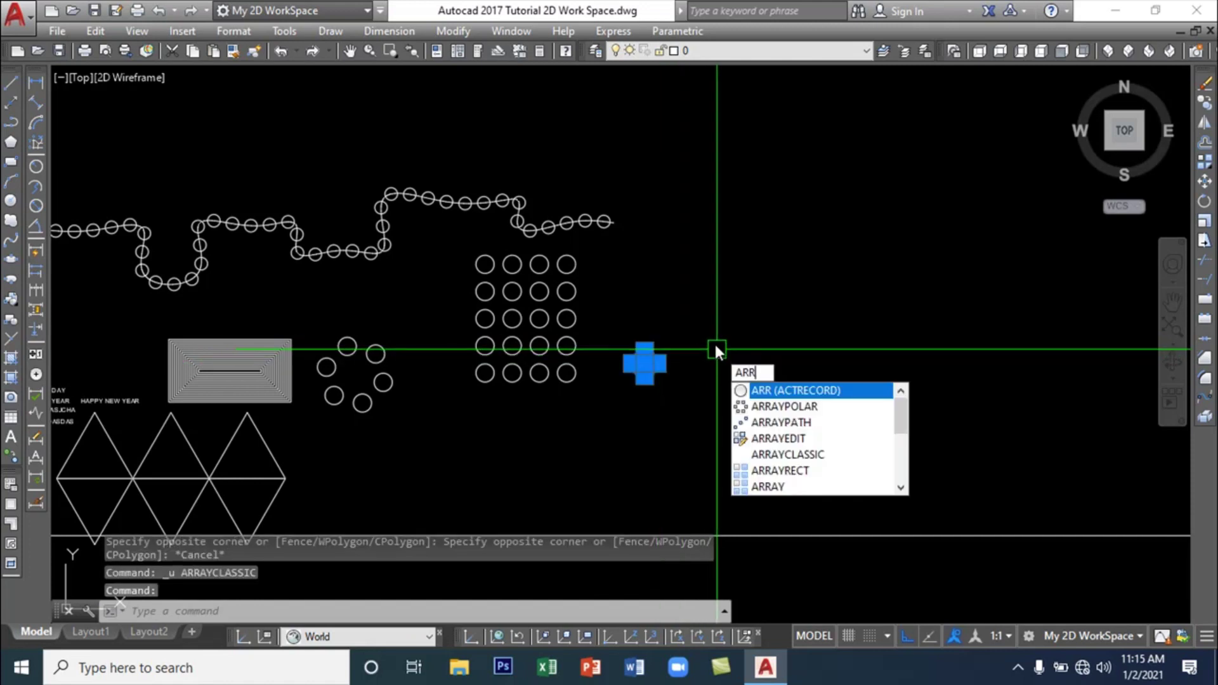
{"action": "left_click", "coordinate": [805, 455]}
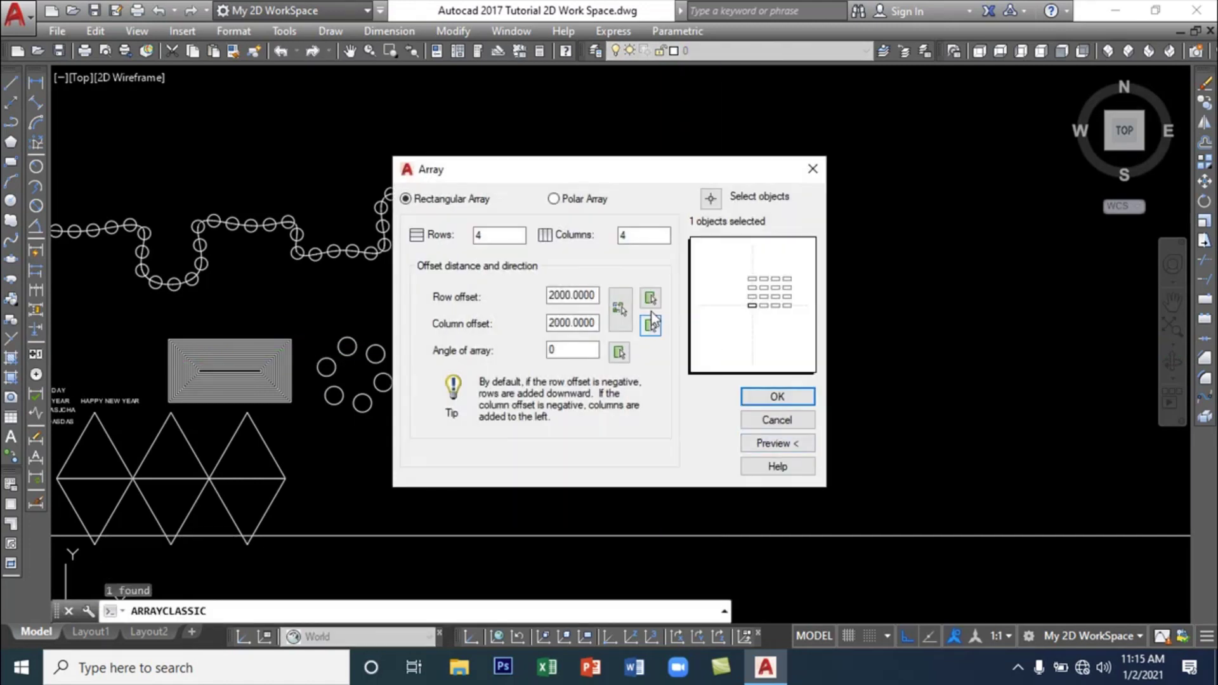
{"action": "left_click_drag", "start_coordinate": [597, 296], "coordinate": [539, 302]}
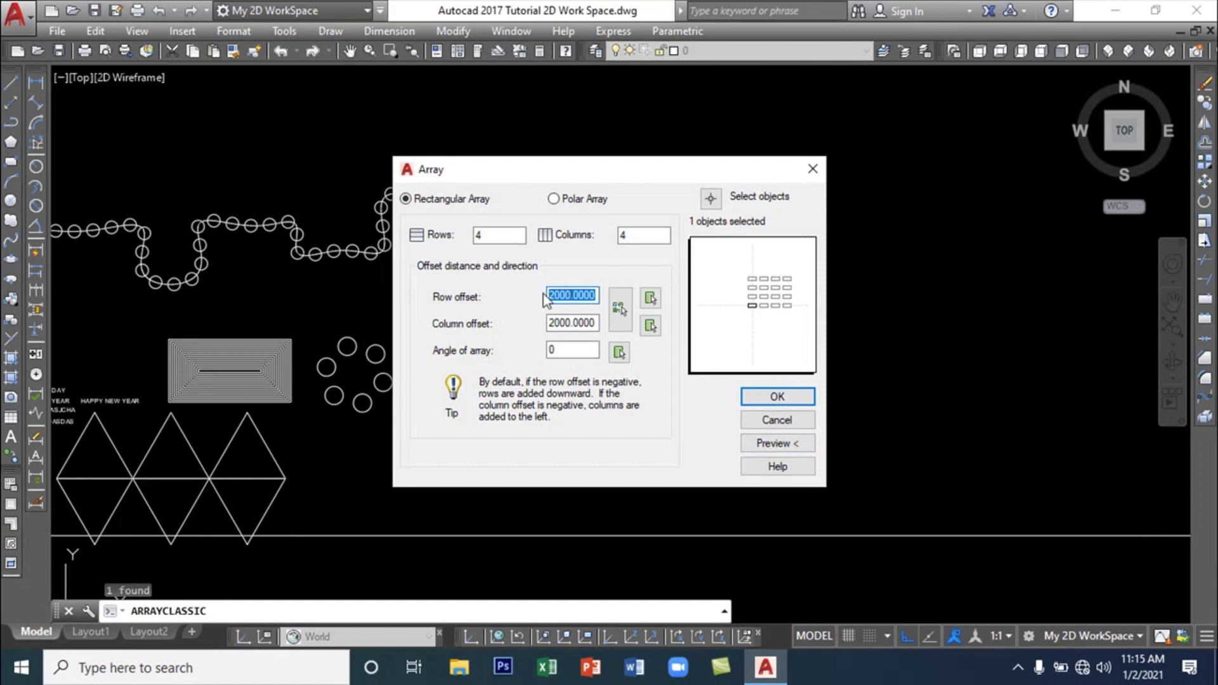
{"action": "type", "text": "70000"}
{"action": "left_click_drag", "start_coordinate": [599, 323], "coordinate": [528, 320]}
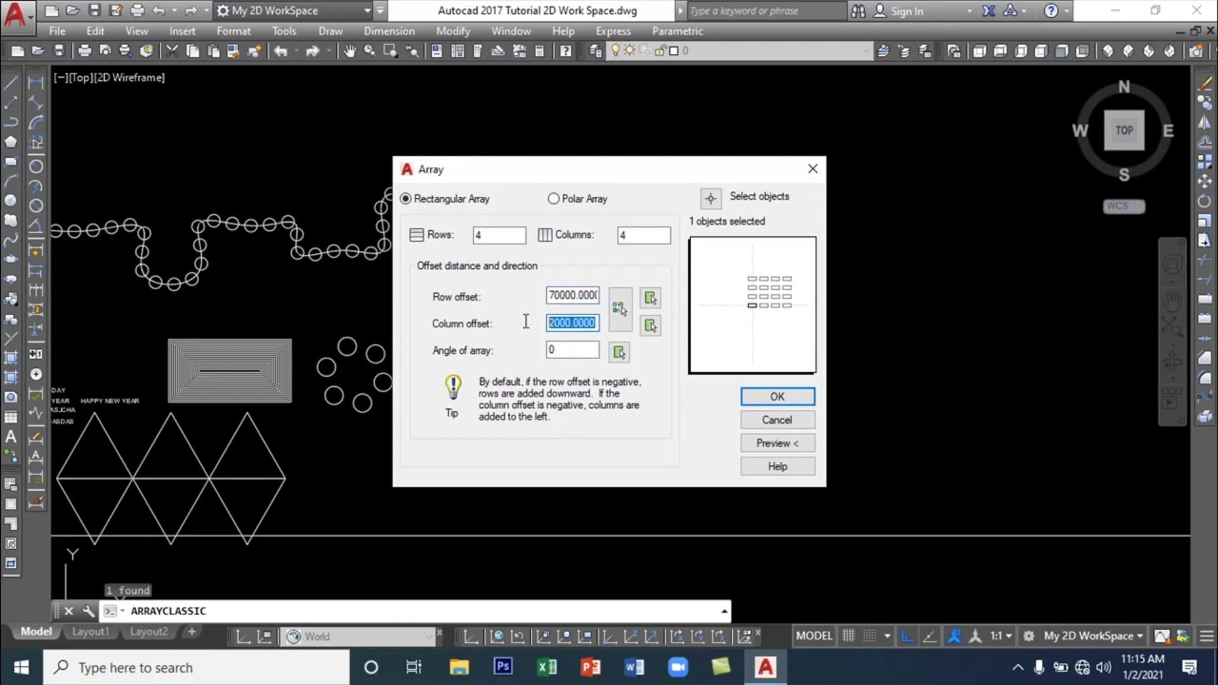
{"action": "type", "text": "70"}
{"action": "left_click", "coordinate": [787, 399]}
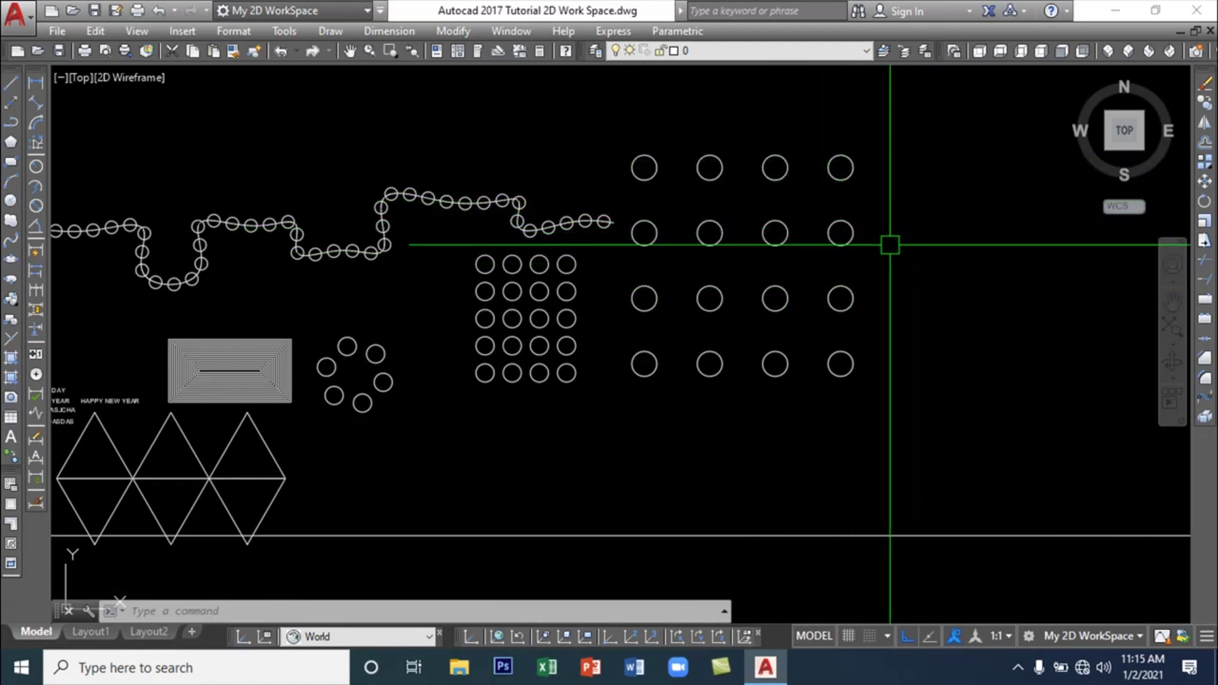
{"action": "scroll", "coordinate": [897, 252], "scroll_direction": "up", "scroll_amount": 4}
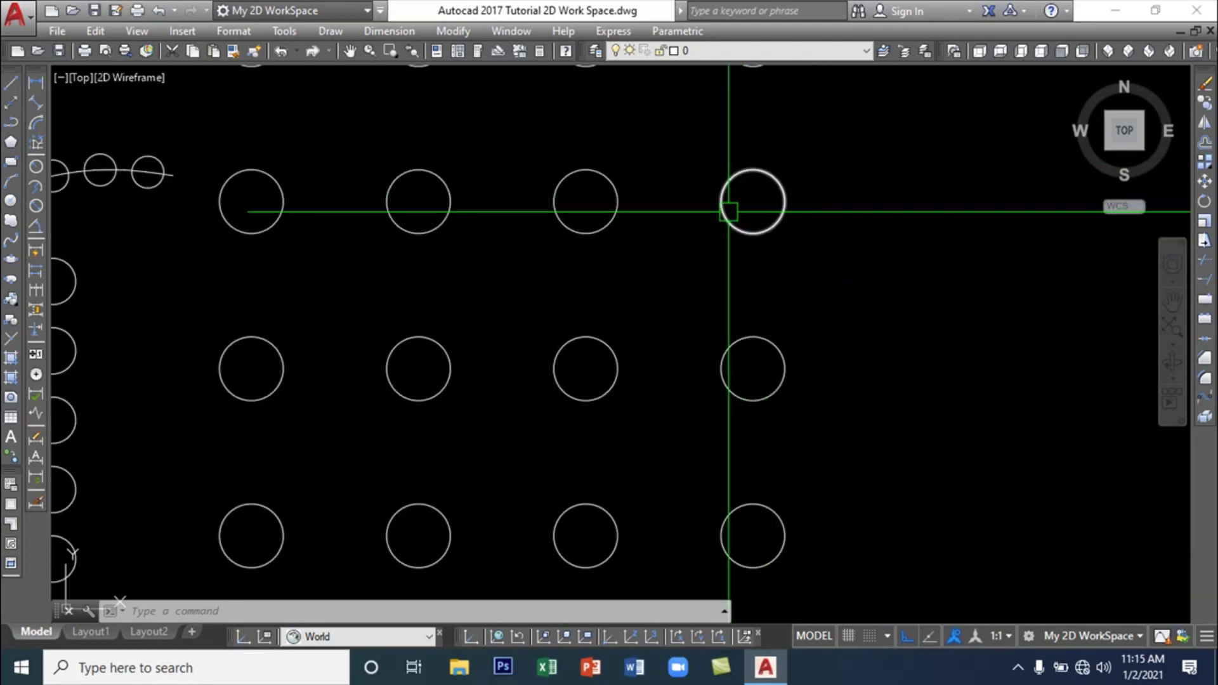
{"action": "scroll", "coordinate": [901, 229], "scroll_direction": "down", "scroll_amount": 4}
{"action": "scroll", "coordinate": [904, 234], "scroll_direction": "down", "scroll_amount": 2}
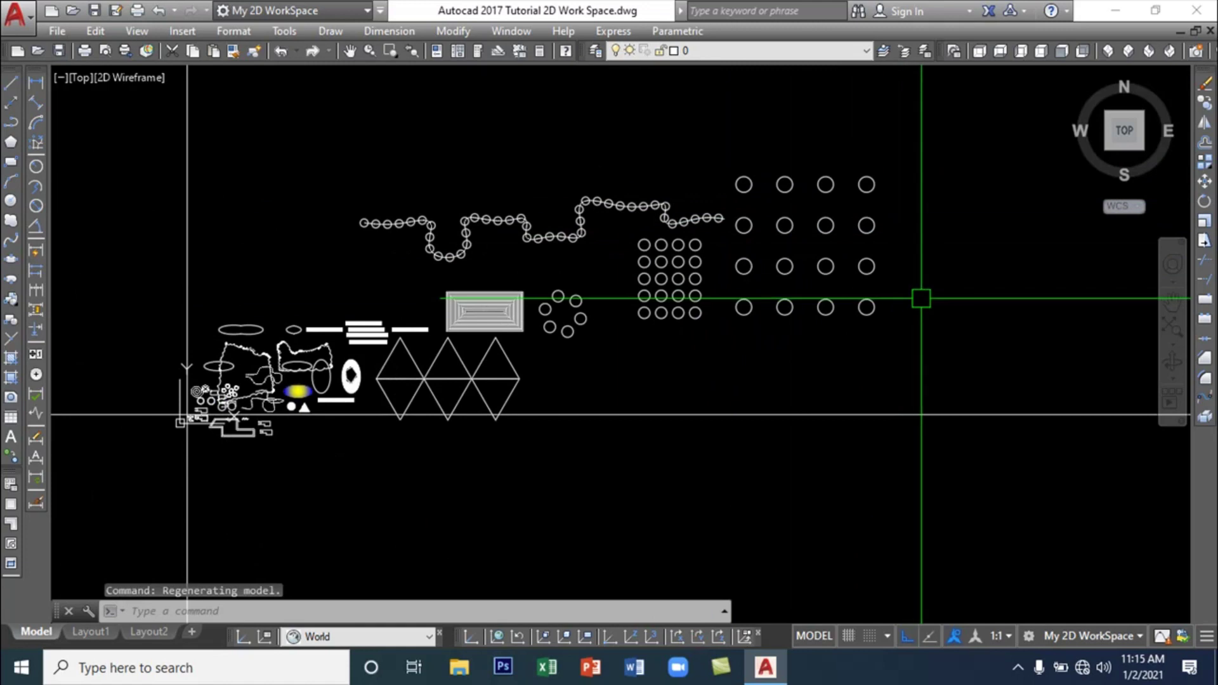
{"action": "left_click", "coordinate": [663, 279]}
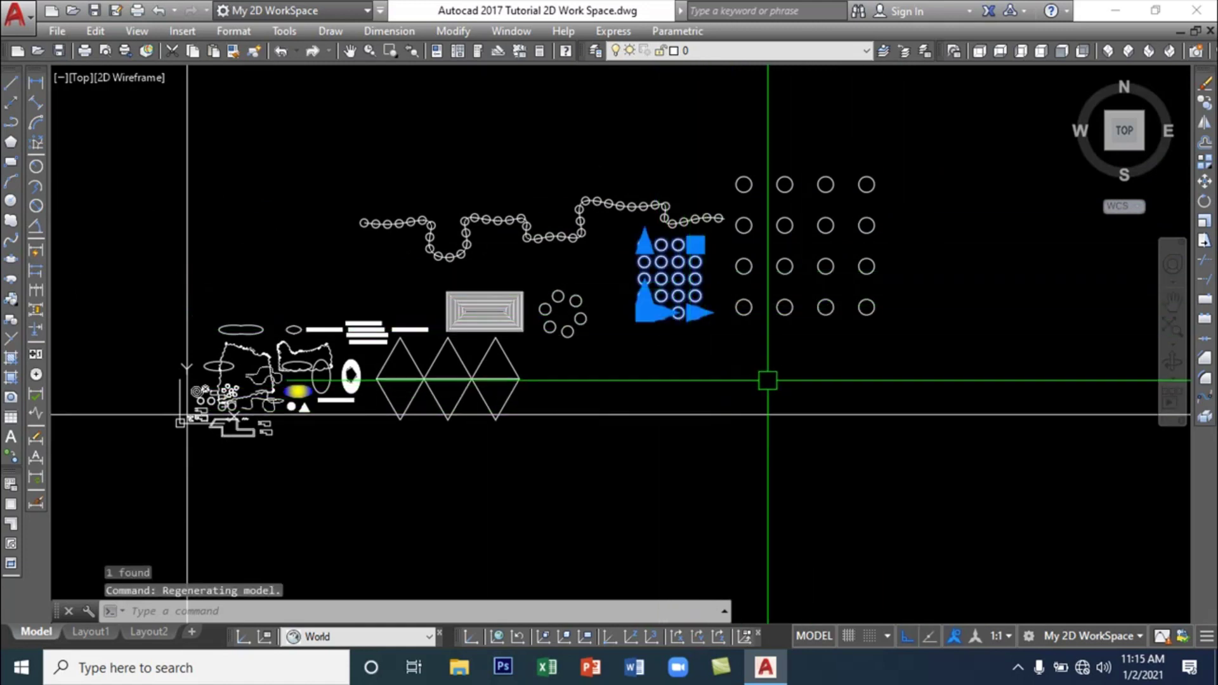
{"action": "key", "text": "Escape"}
{"action": "left_click", "coordinate": [797, 265]}
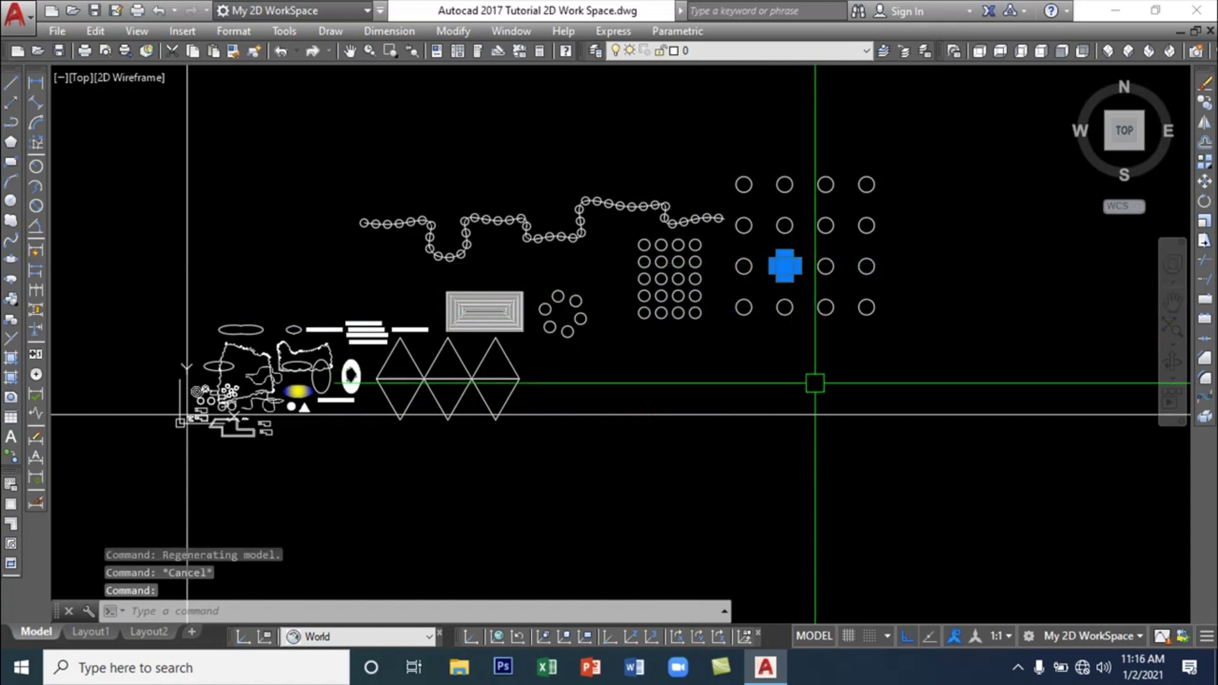
{"action": "left_click", "coordinate": [867, 306]}
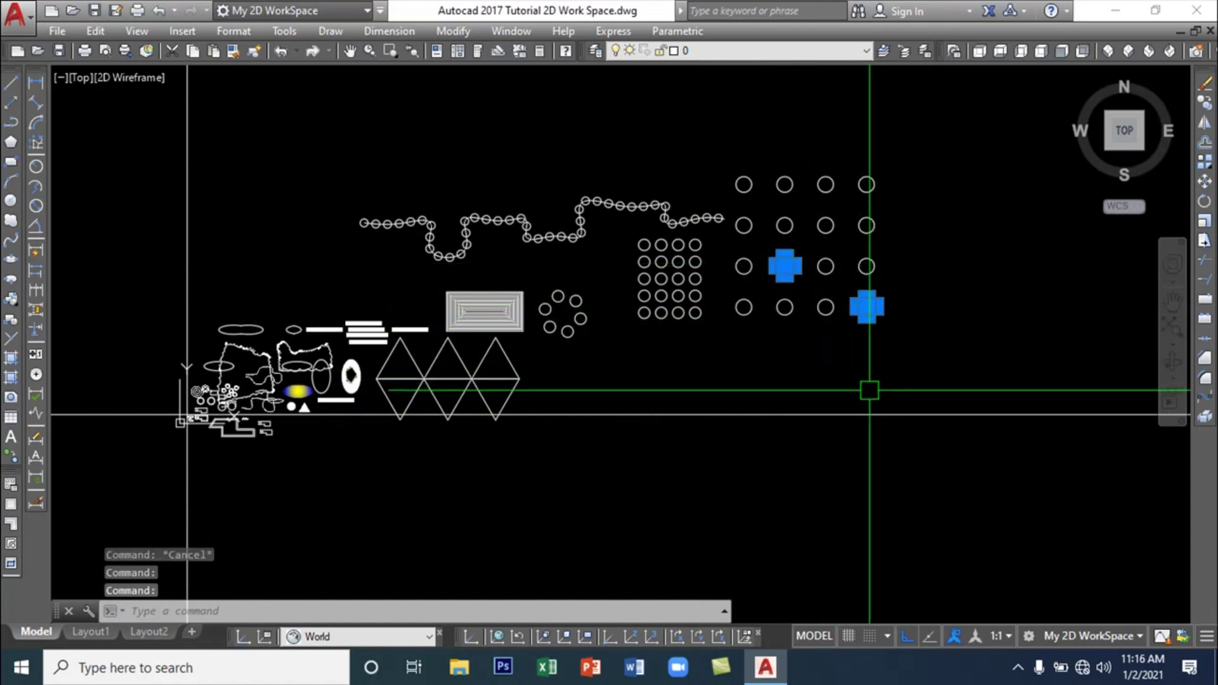
{"action": "key", "text": "Escape"}
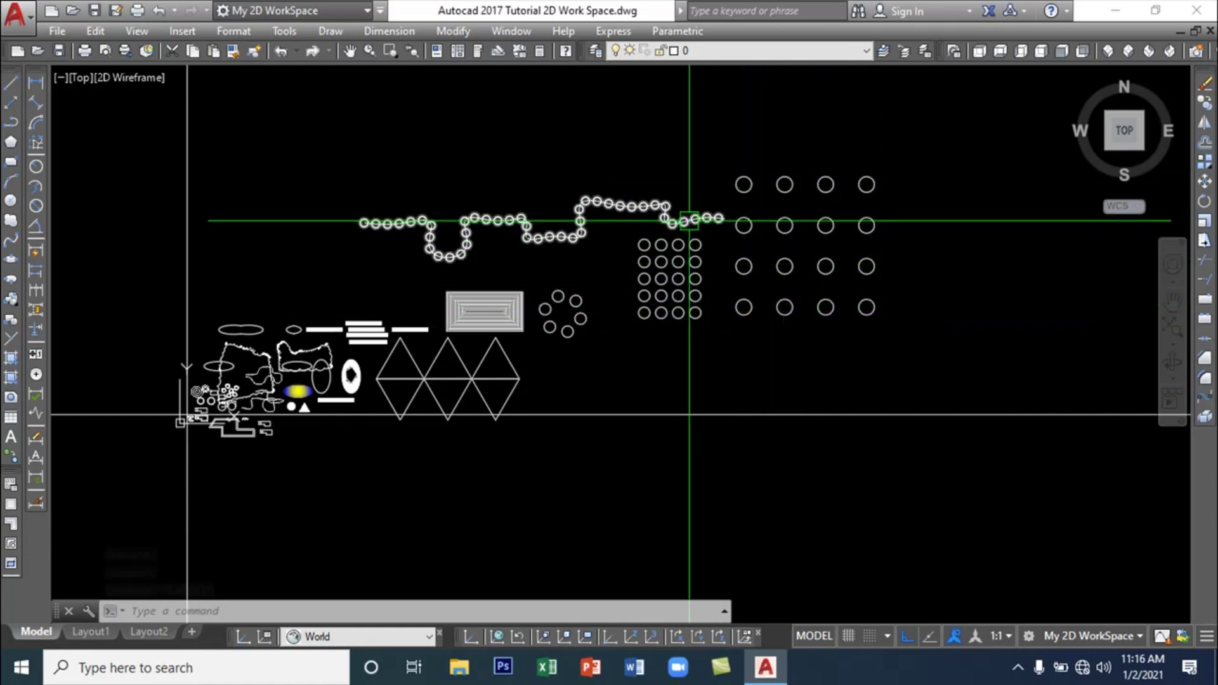
{"action": "left_click", "coordinate": [584, 319]}
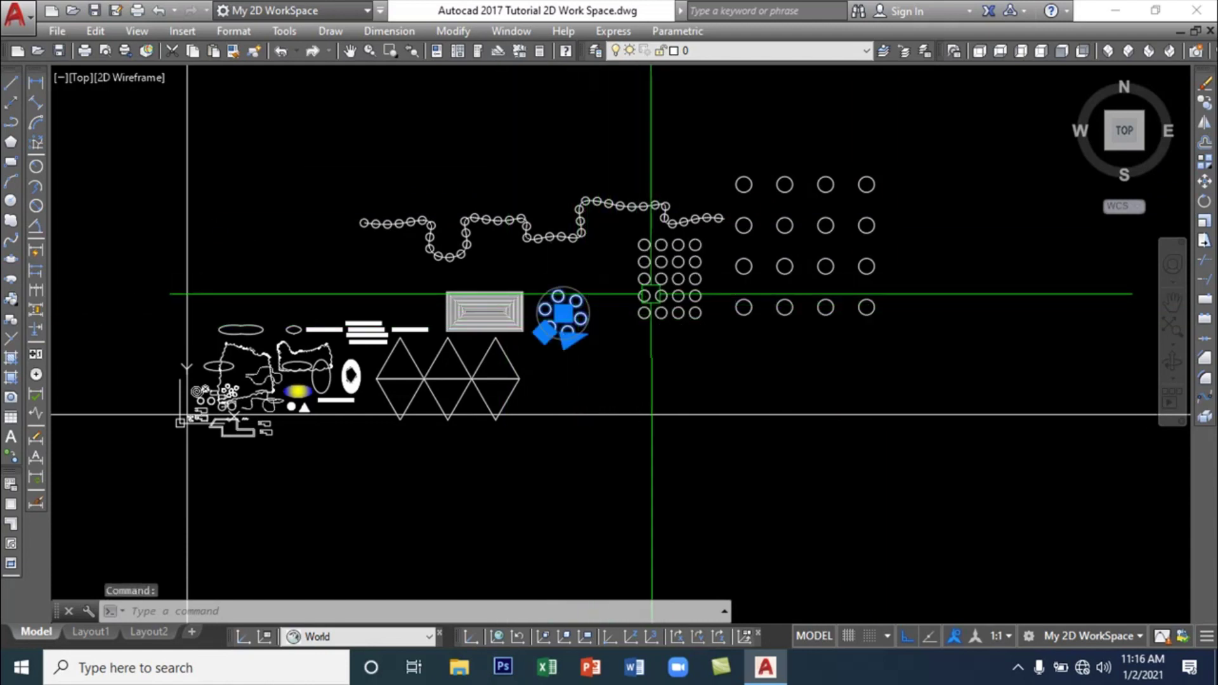
{"action": "left_click", "coordinate": [651, 295]}
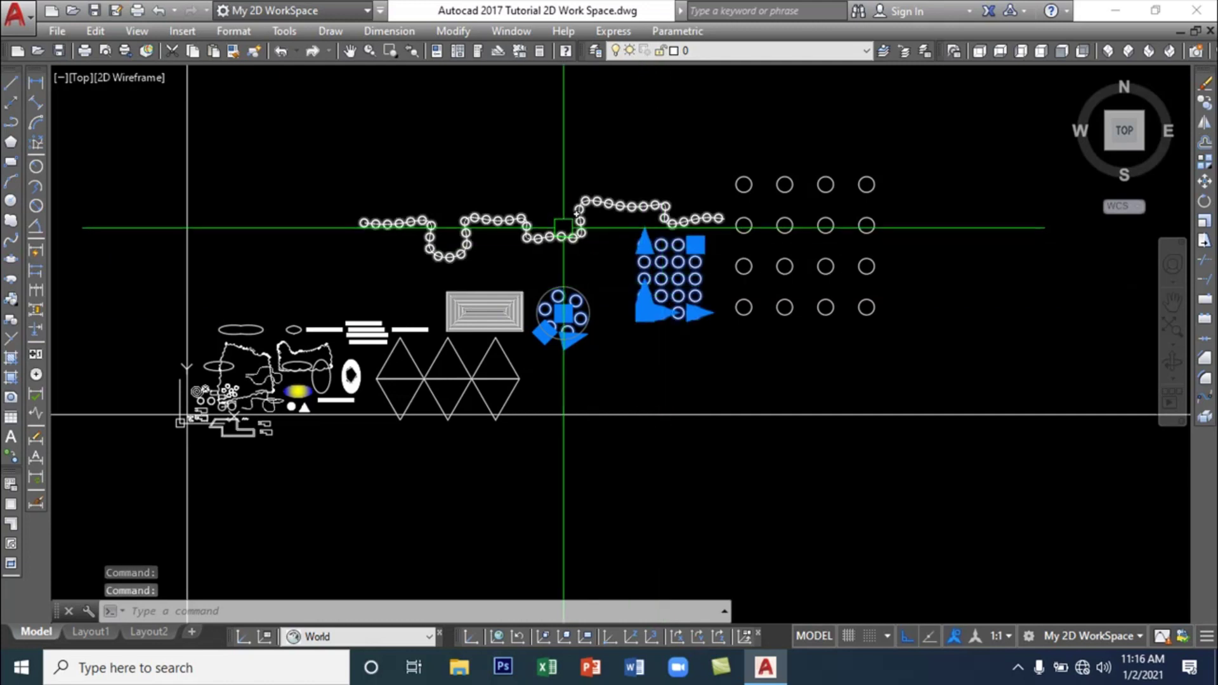
{"action": "left_click", "coordinate": [634, 206]}
{"action": "key", "text": "Escape"}
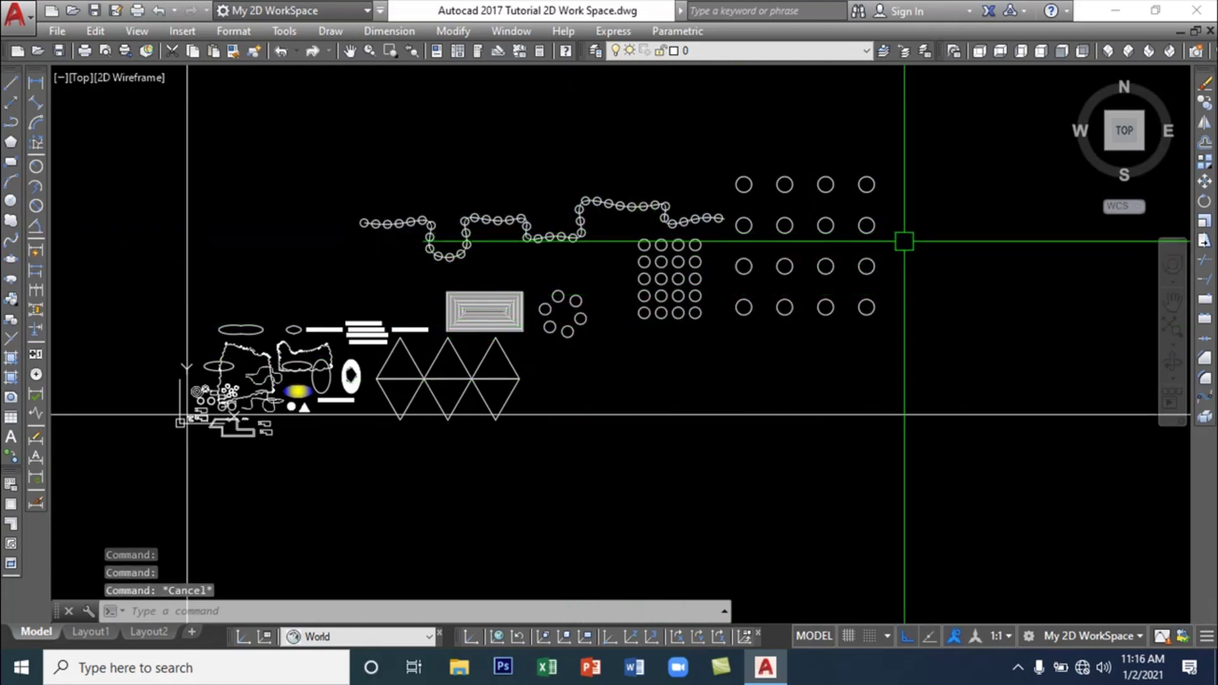
{"action": "left_click", "coordinate": [459, 26]}
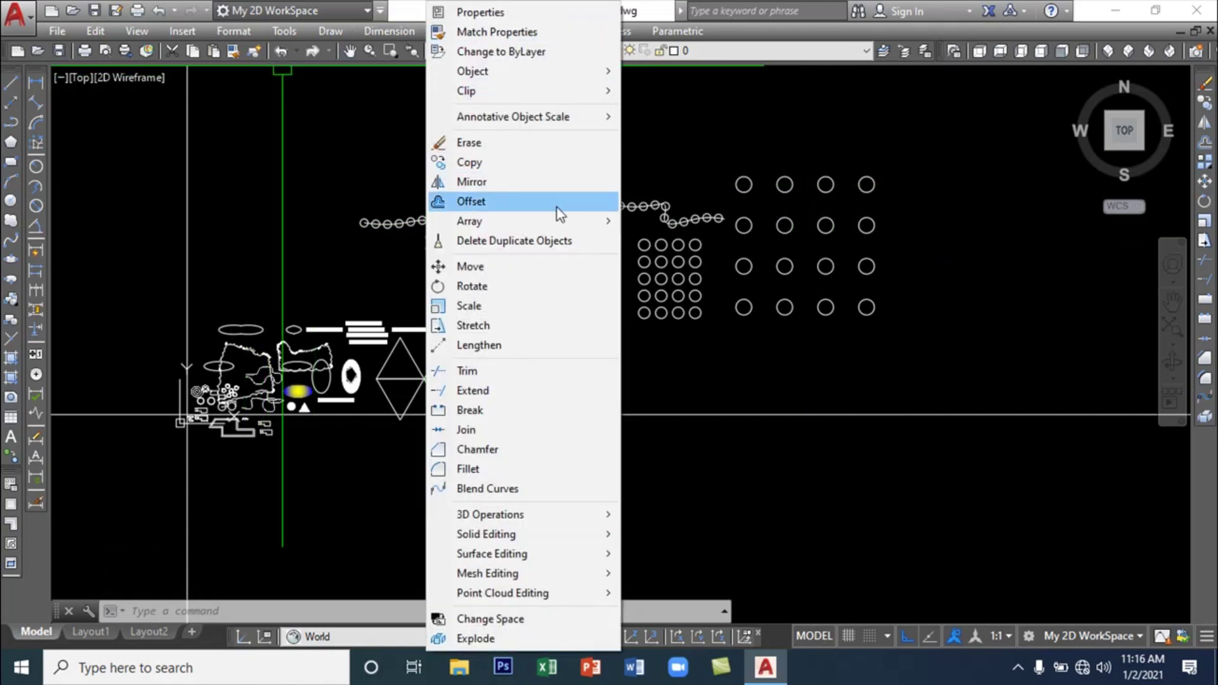
{"action": "mouse_move", "coordinate": [558, 226]}
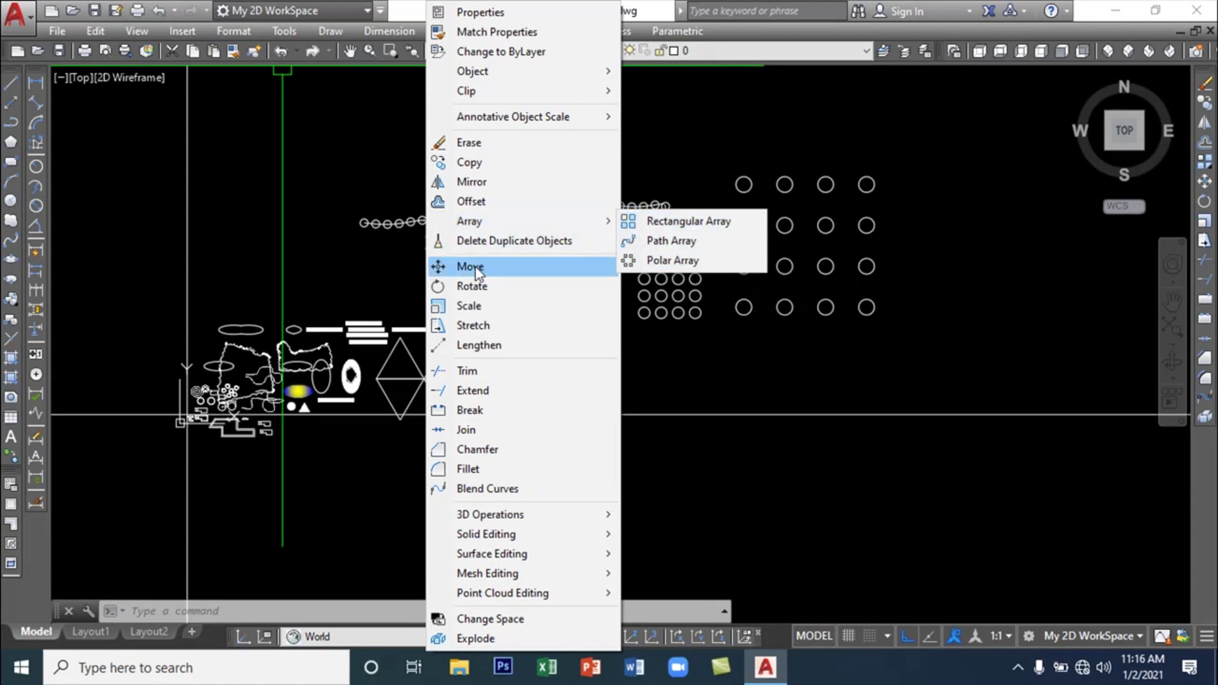
{"action": "left_click", "coordinate": [515, 268]}
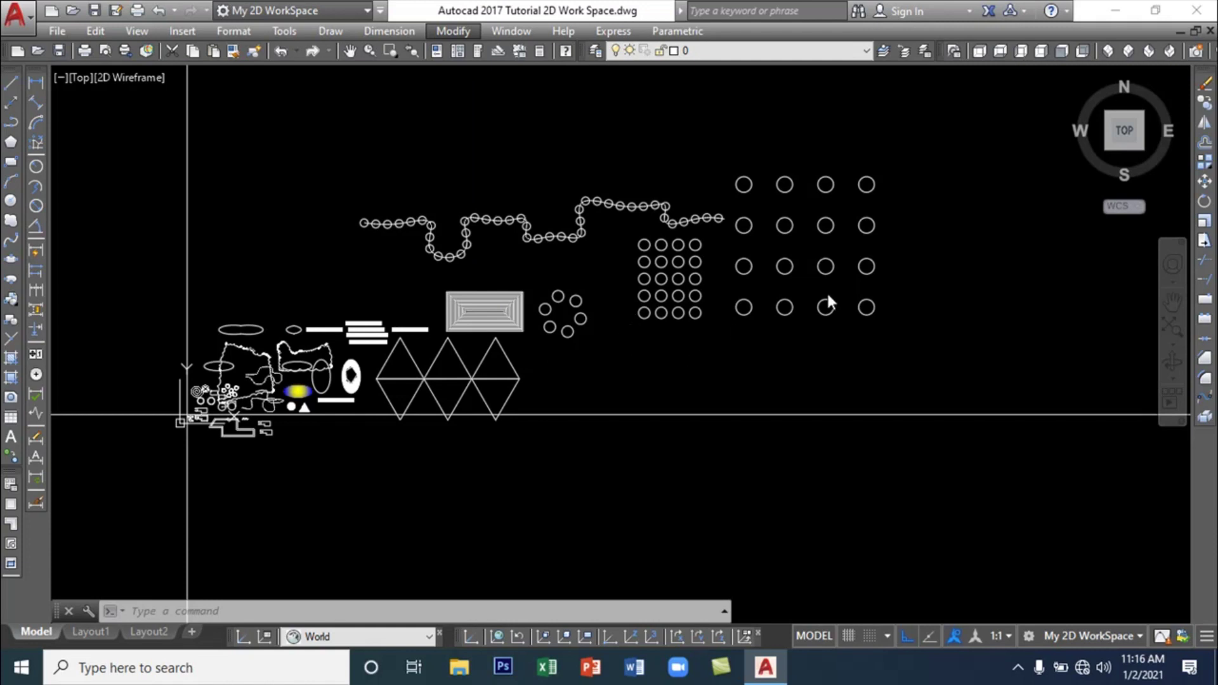
Move the 4x5 circle grid straight down from its bottom-left circle until it is level with the triangles
{"action": "left_click", "coordinate": [753, 348]}
{"action": "left_click", "coordinate": [746, 346]}
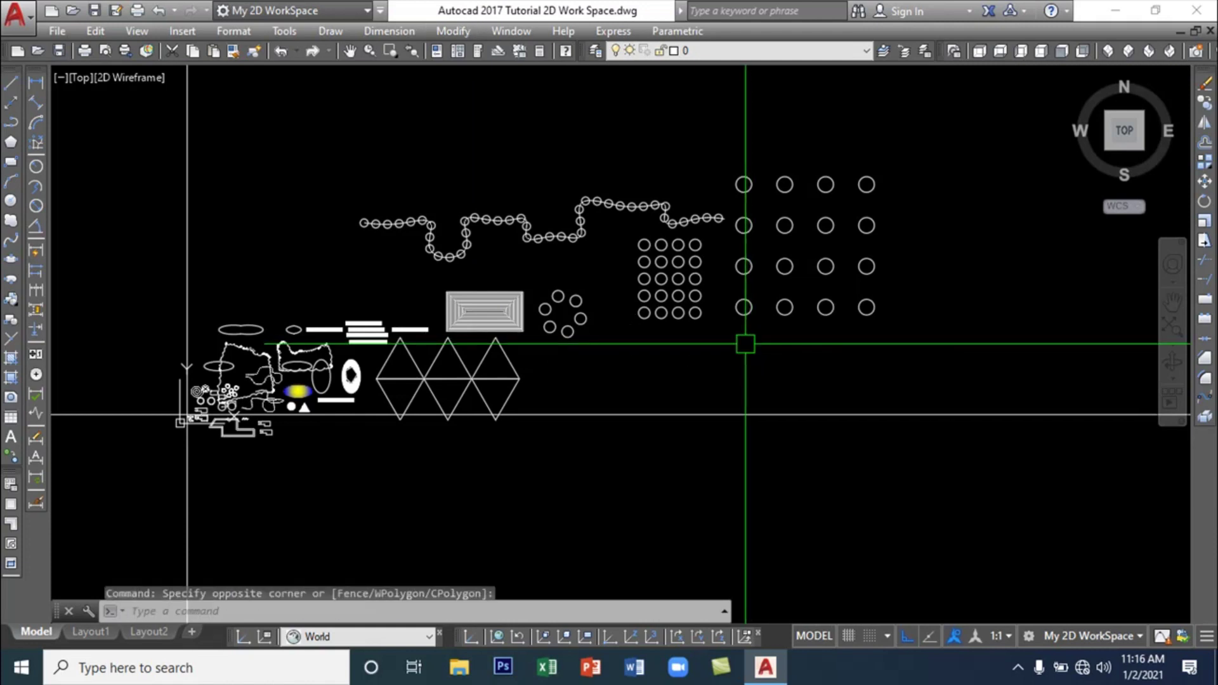
{"action": "type", "text": "M"}
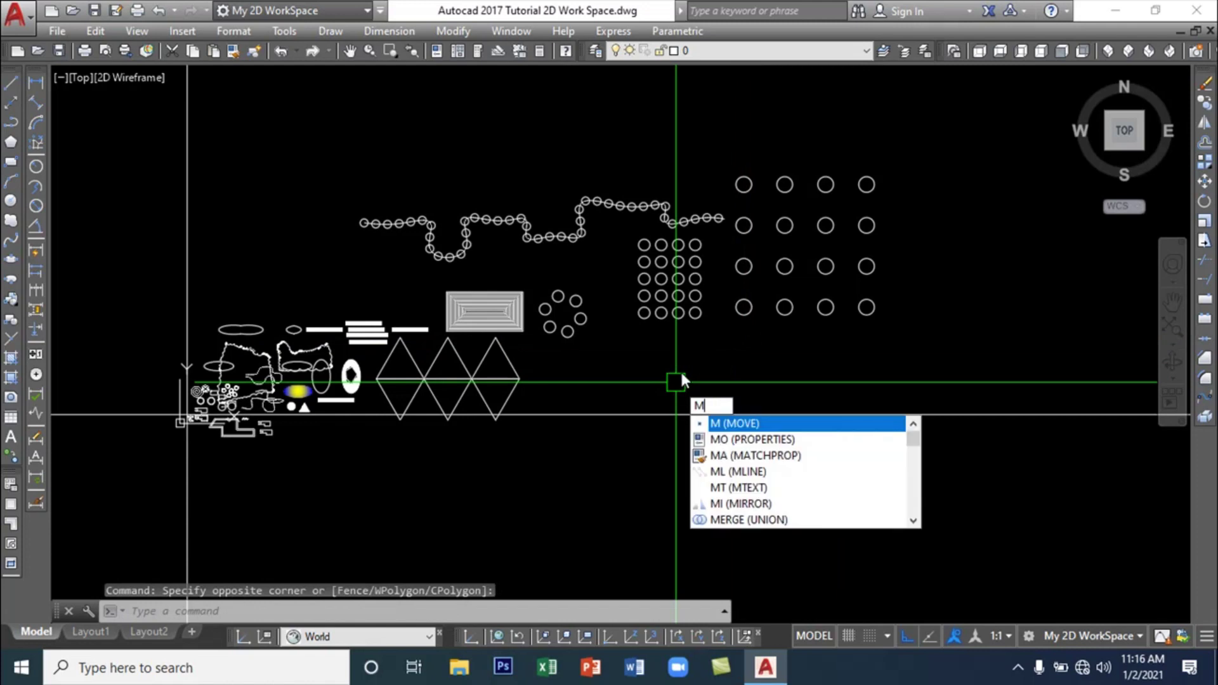
{"action": "key", "text": "Return"}
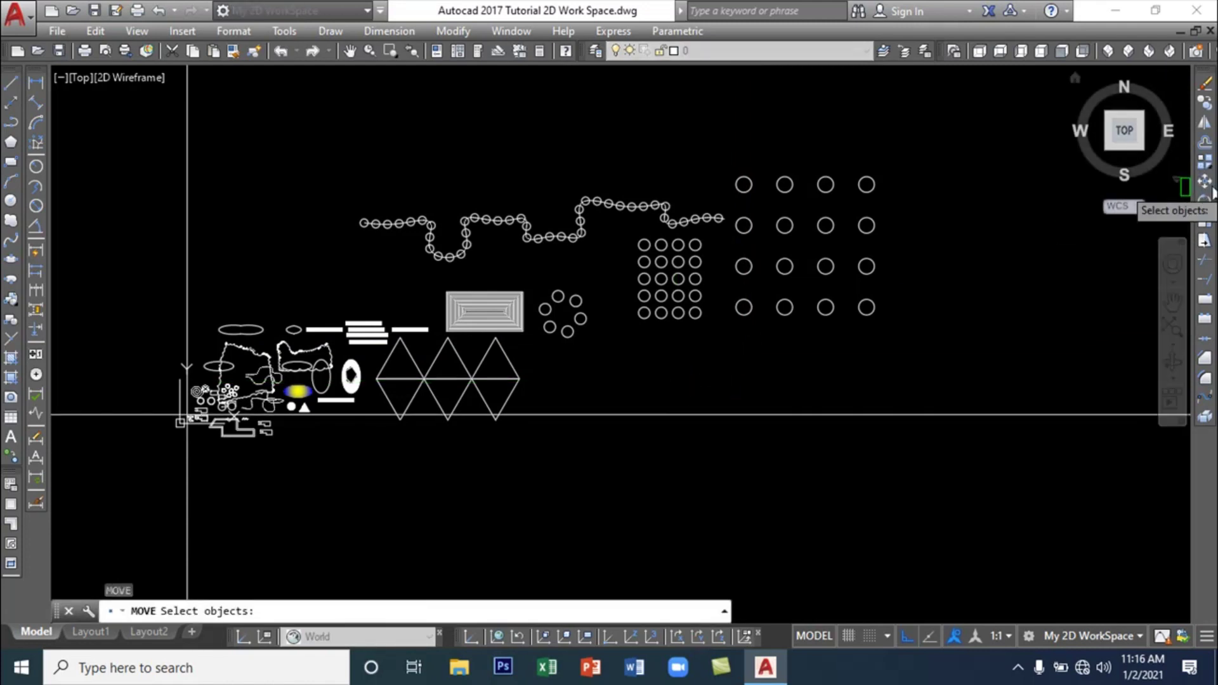
{"action": "left_click", "coordinate": [452, 30]}
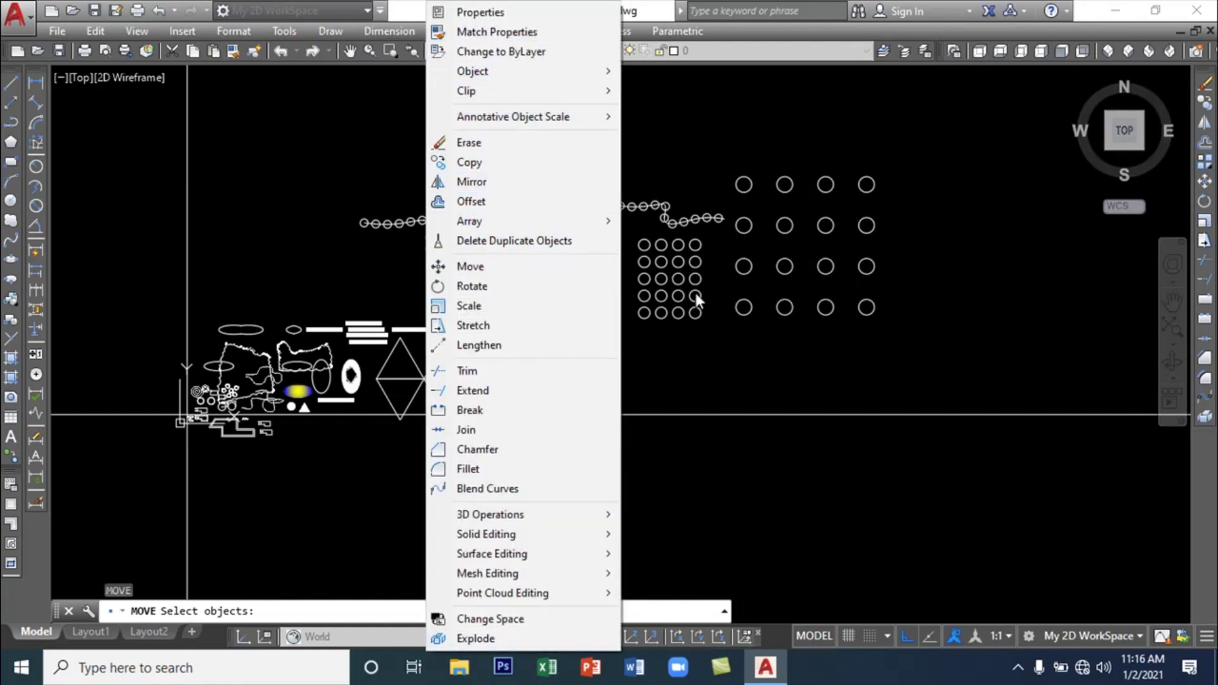
{"action": "left_click", "coordinate": [668, 297]}
{"action": "left_click", "coordinate": [674, 287]}
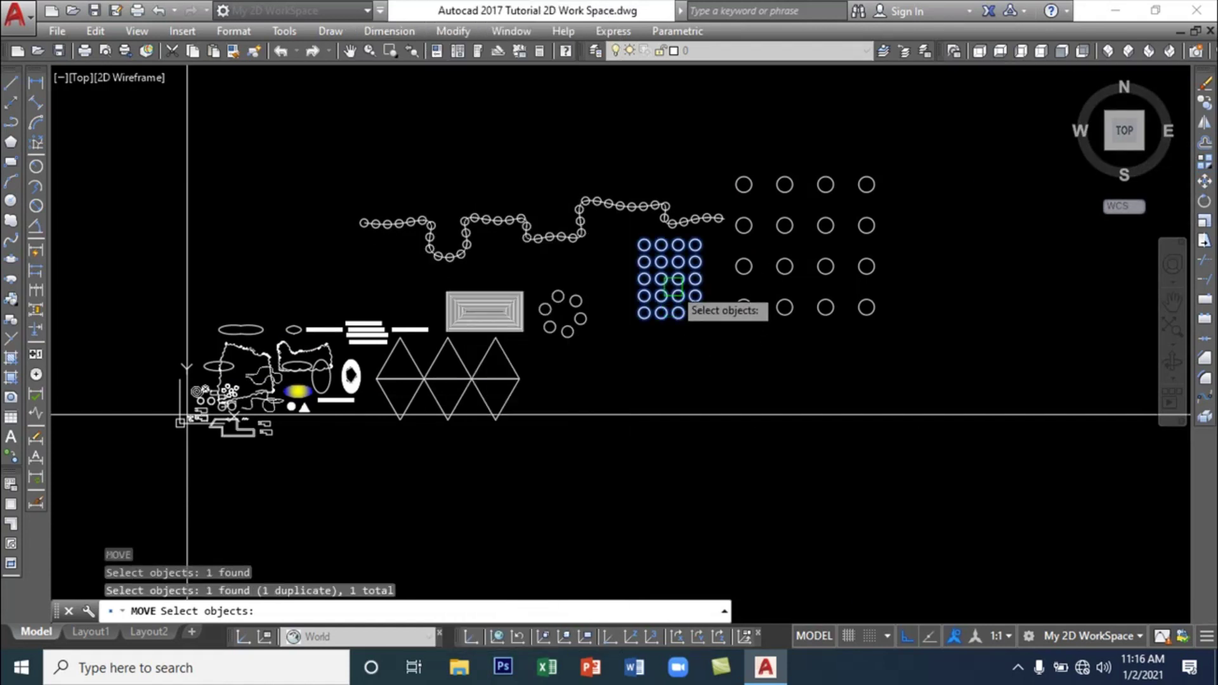
{"action": "key", "text": "Return"}
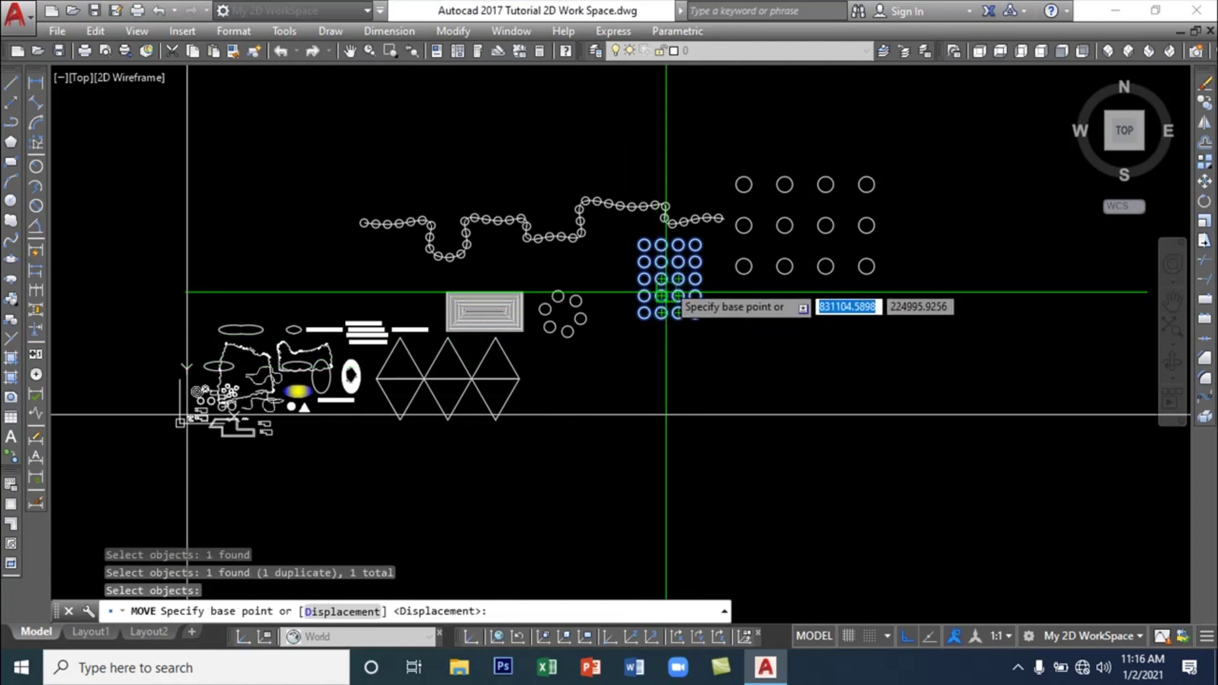
{"action": "left_click", "coordinate": [644, 314]}
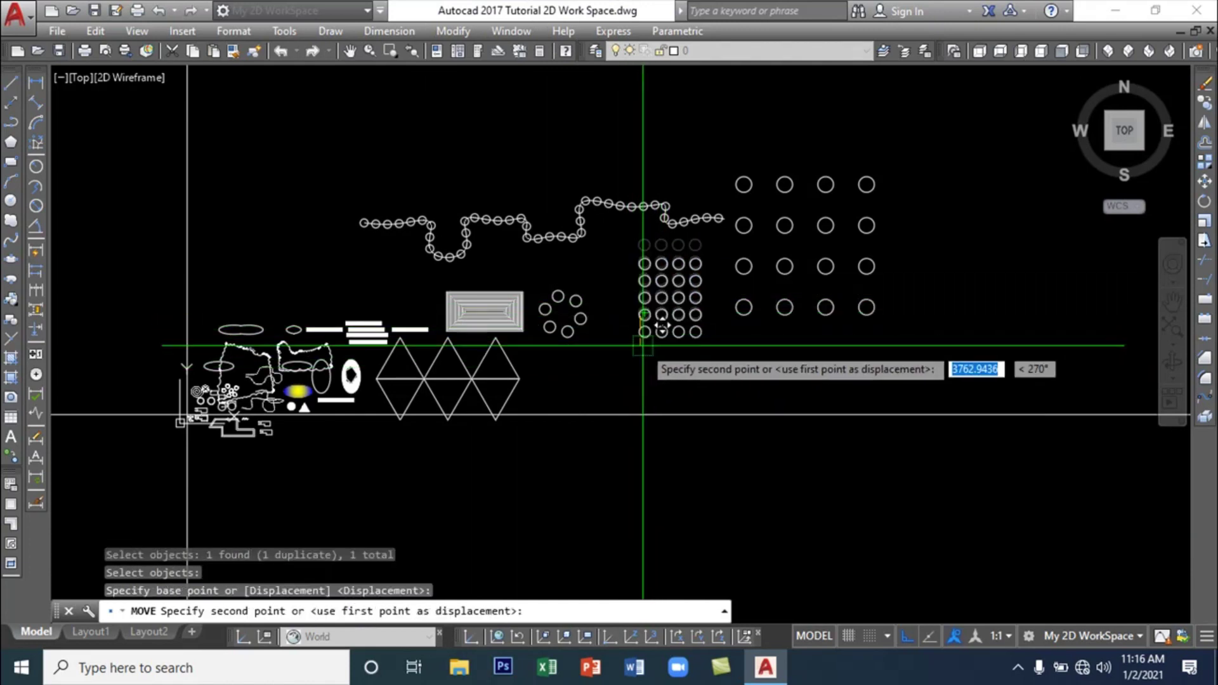
{"action": "left_click", "coordinate": [645, 398]}
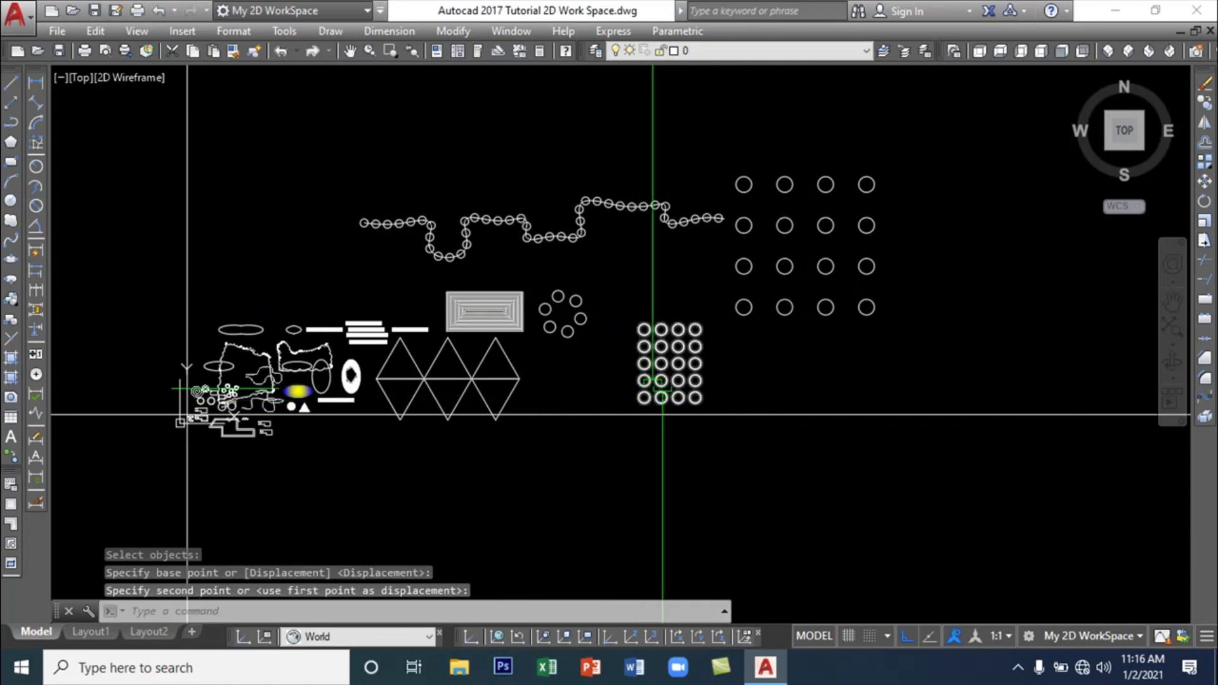
{"action": "left_click", "coordinate": [1205, 205]}
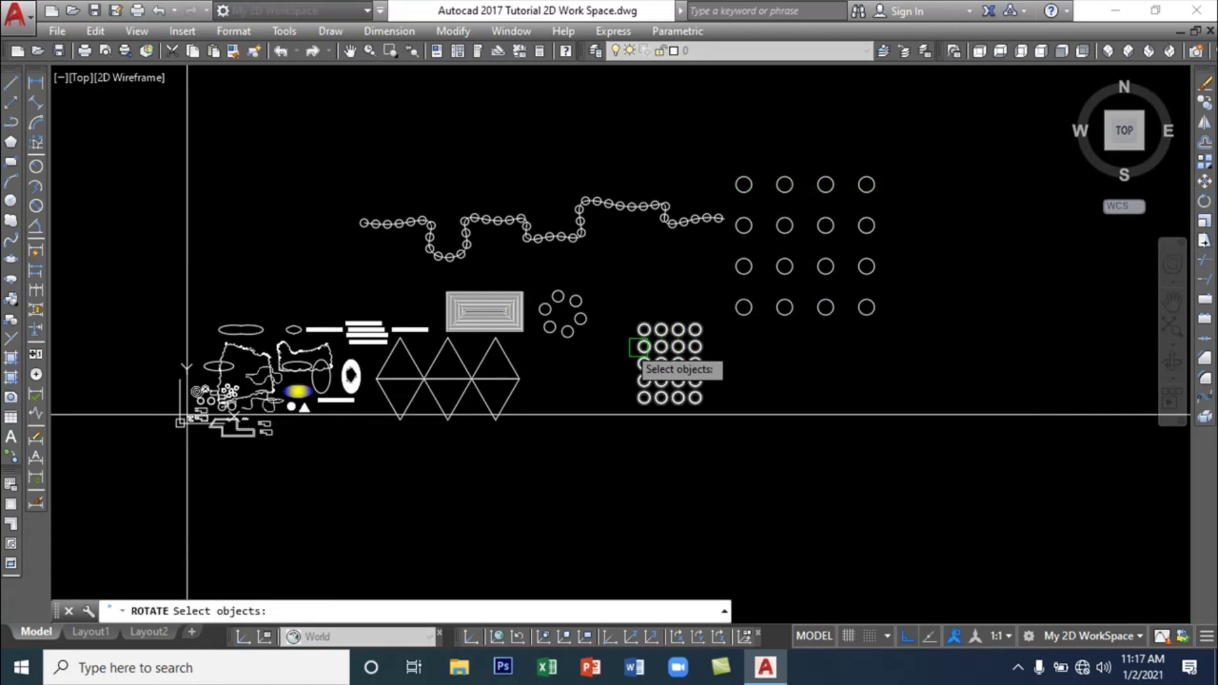
{"action": "left_click", "coordinate": [674, 340]}
{"action": "key", "text": "Return"}
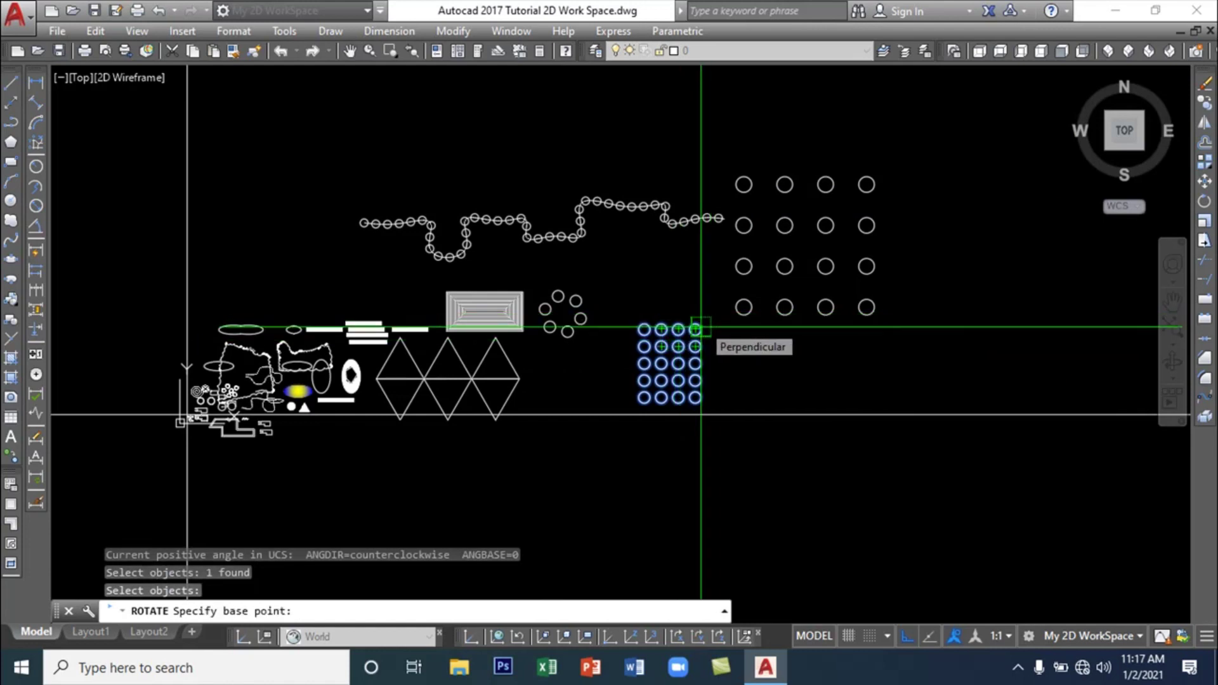
{"action": "left_click", "coordinate": [701, 327]}
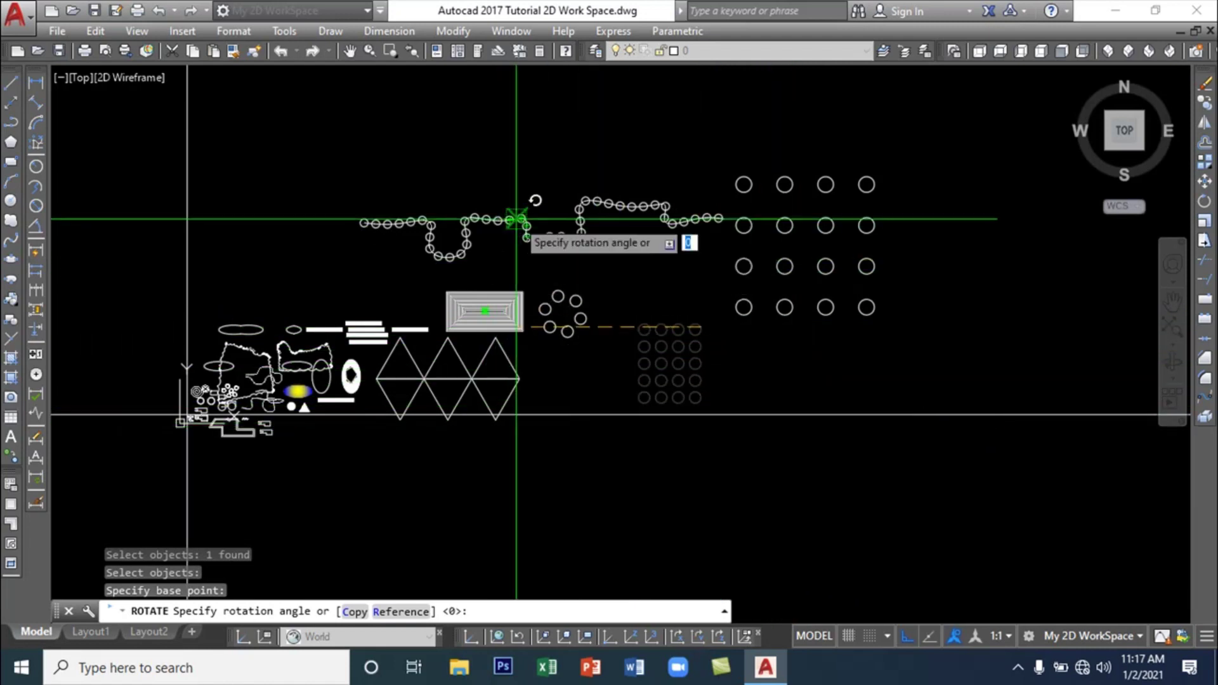
{"action": "left_click", "coordinate": [908, 637]}
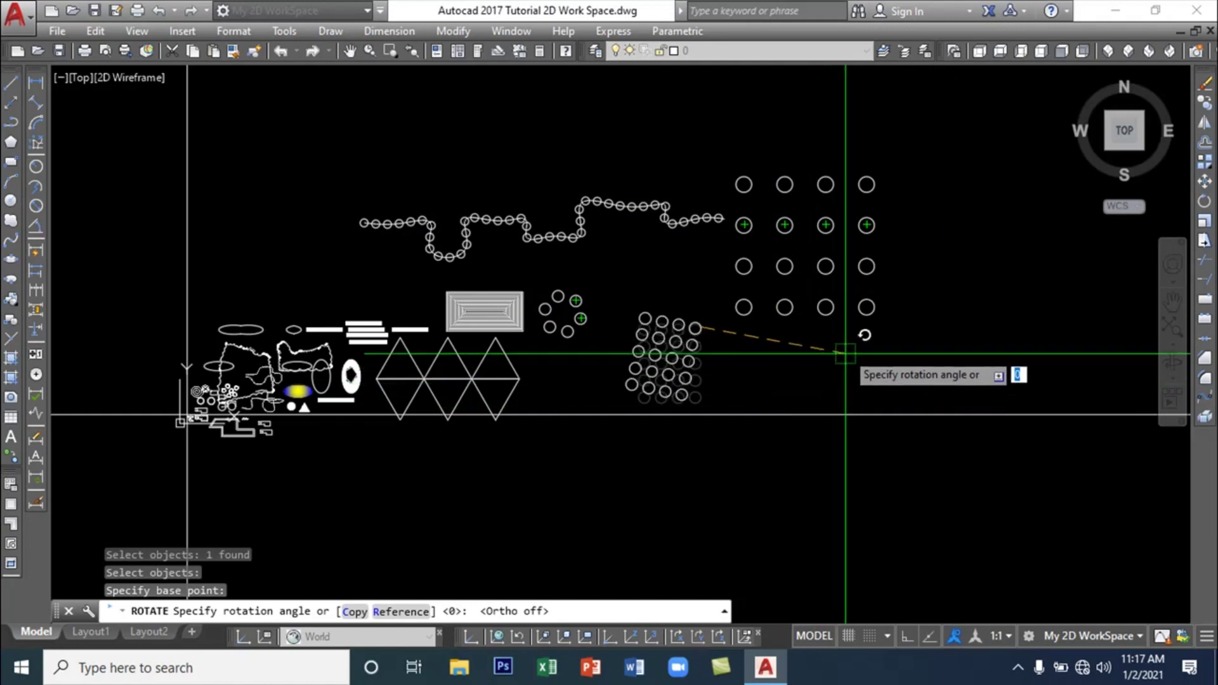
{"action": "key", "text": "Escape"}
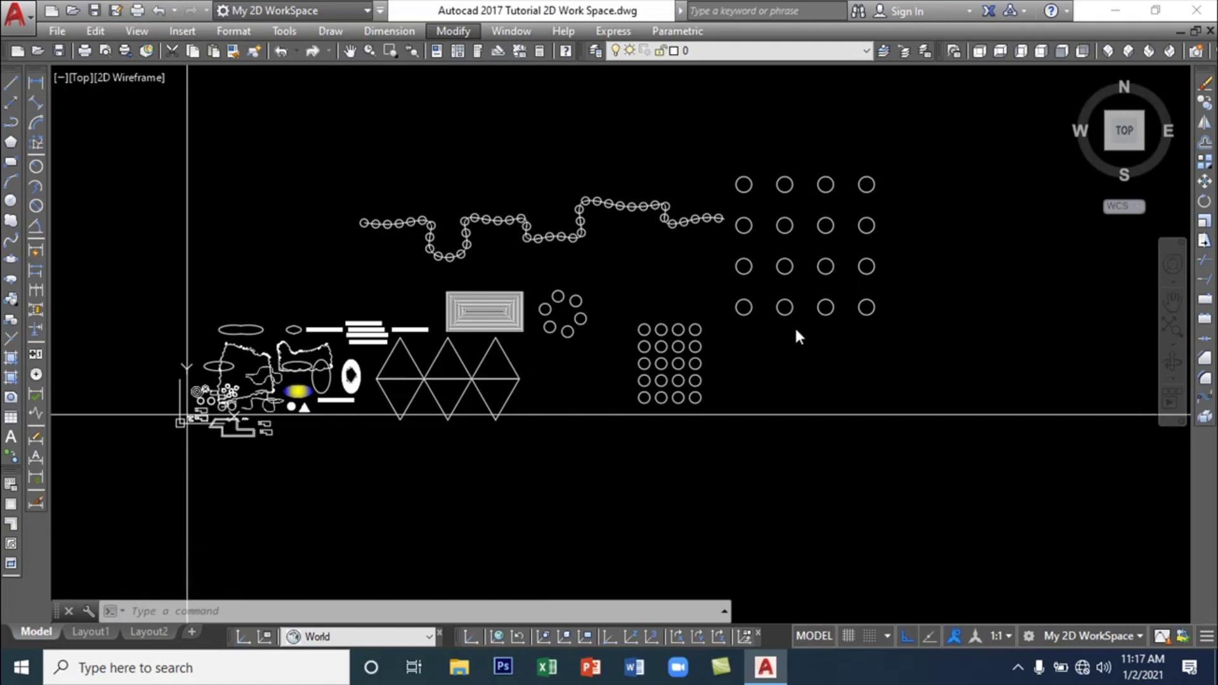
{"action": "left_click", "coordinate": [803, 356]}
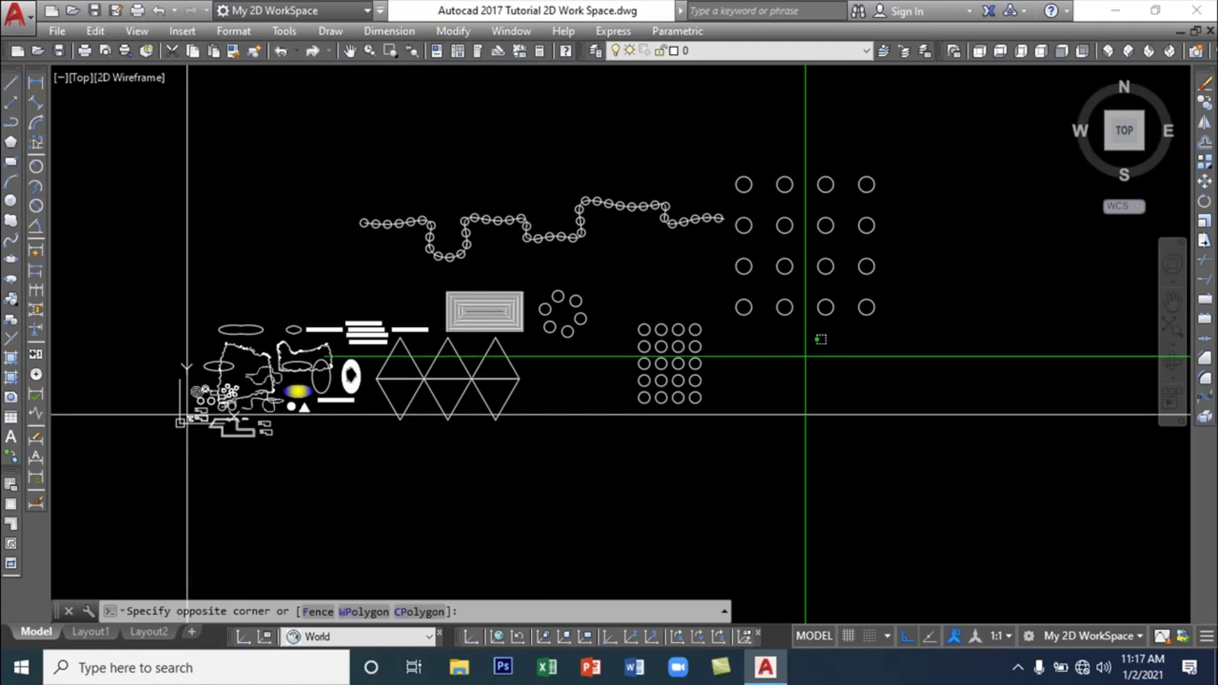
{"action": "left_click", "coordinate": [810, 360]}
{"action": "type", "text": "RO"}
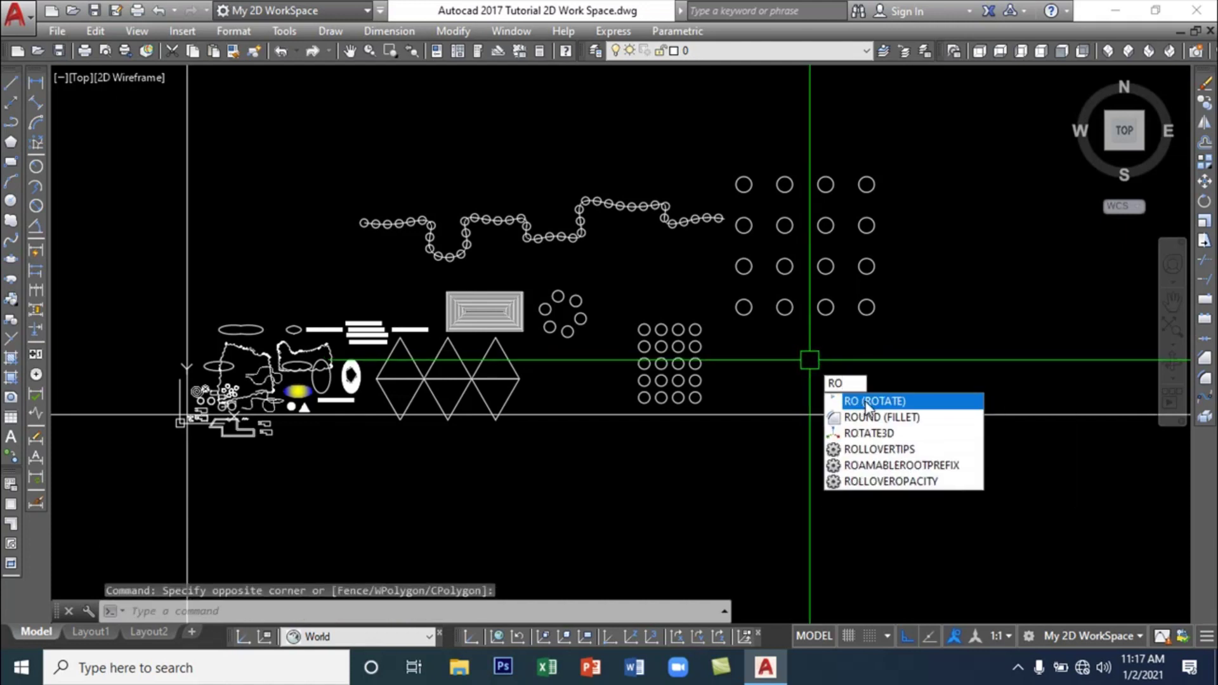
{"action": "left_click", "coordinate": [866, 402]}
{"action": "left_click", "coordinate": [689, 338]}
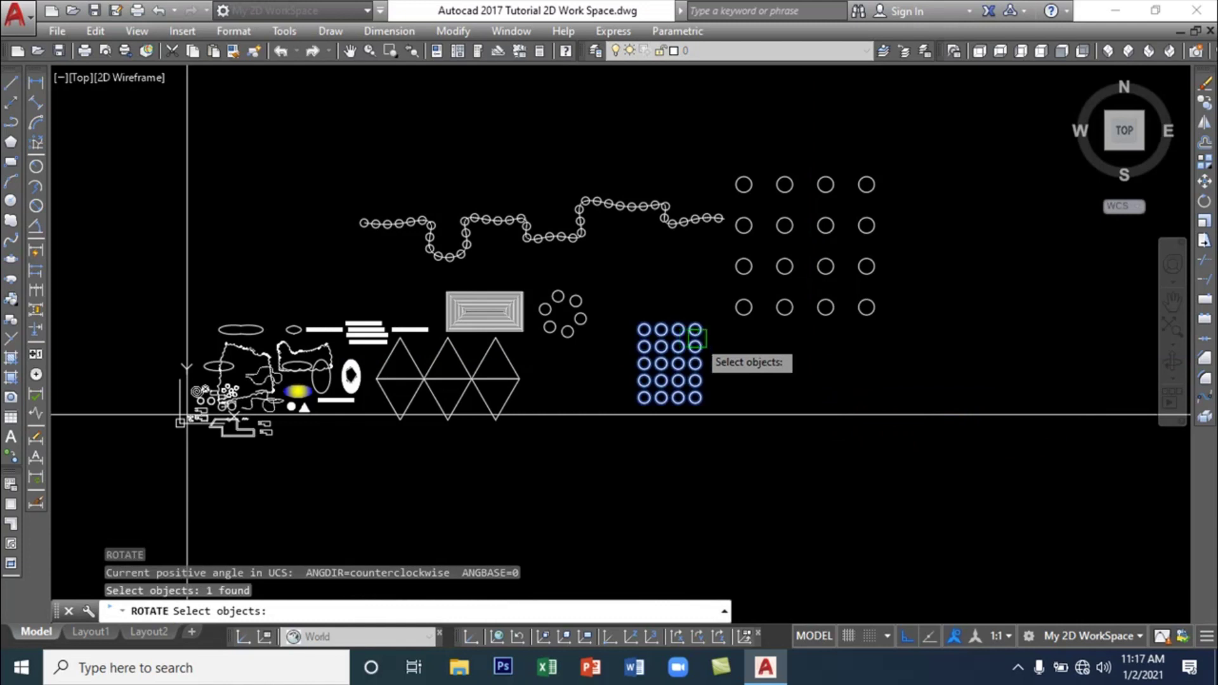
{"action": "key", "text": "Return"}
{"action": "left_click", "coordinate": [699, 326]}
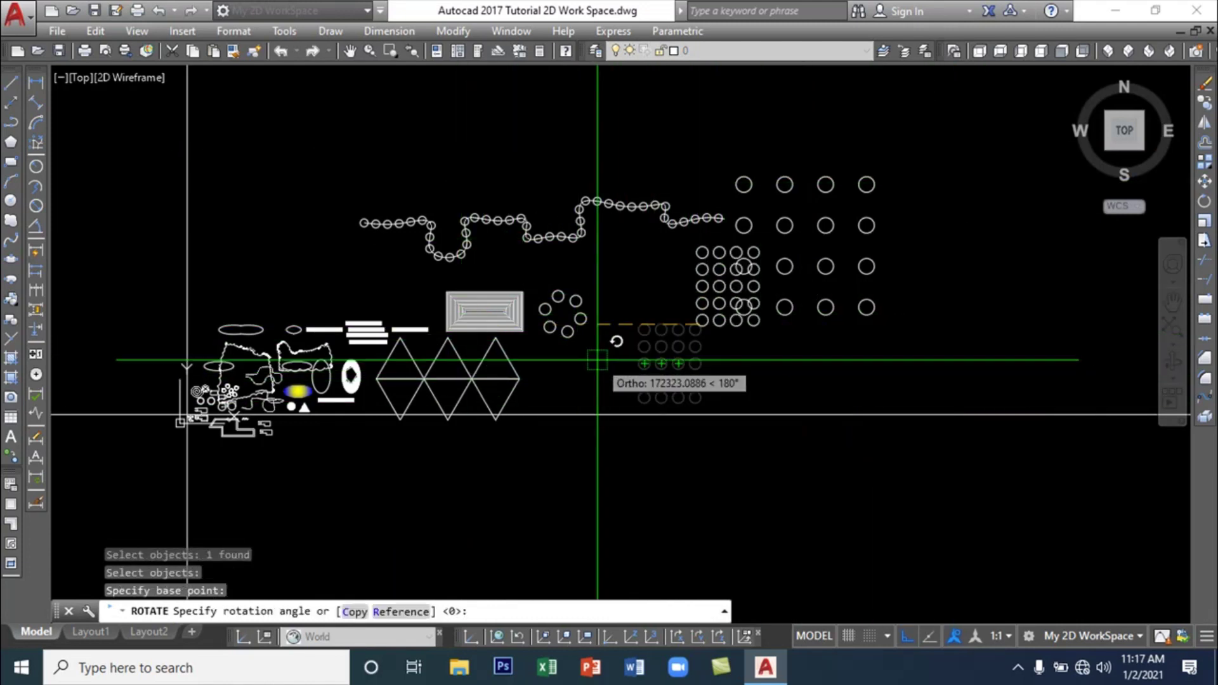
{"action": "key", "text": "Escape"}
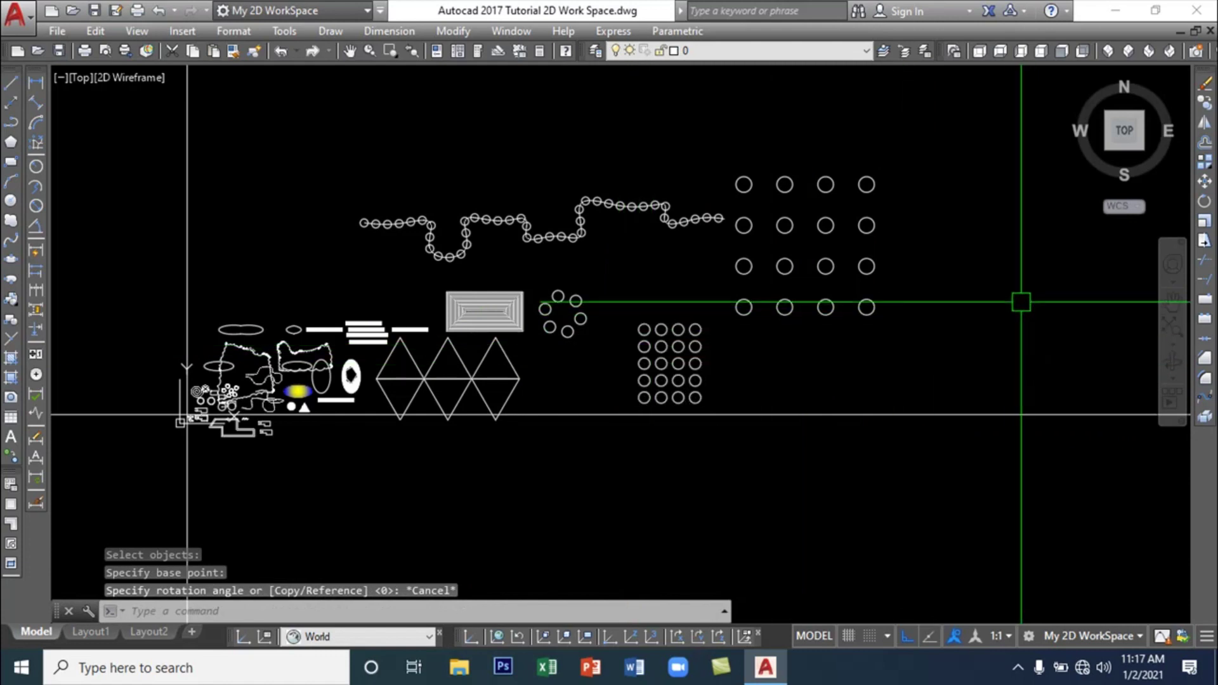
{"action": "left_click", "coordinate": [1208, 222]}
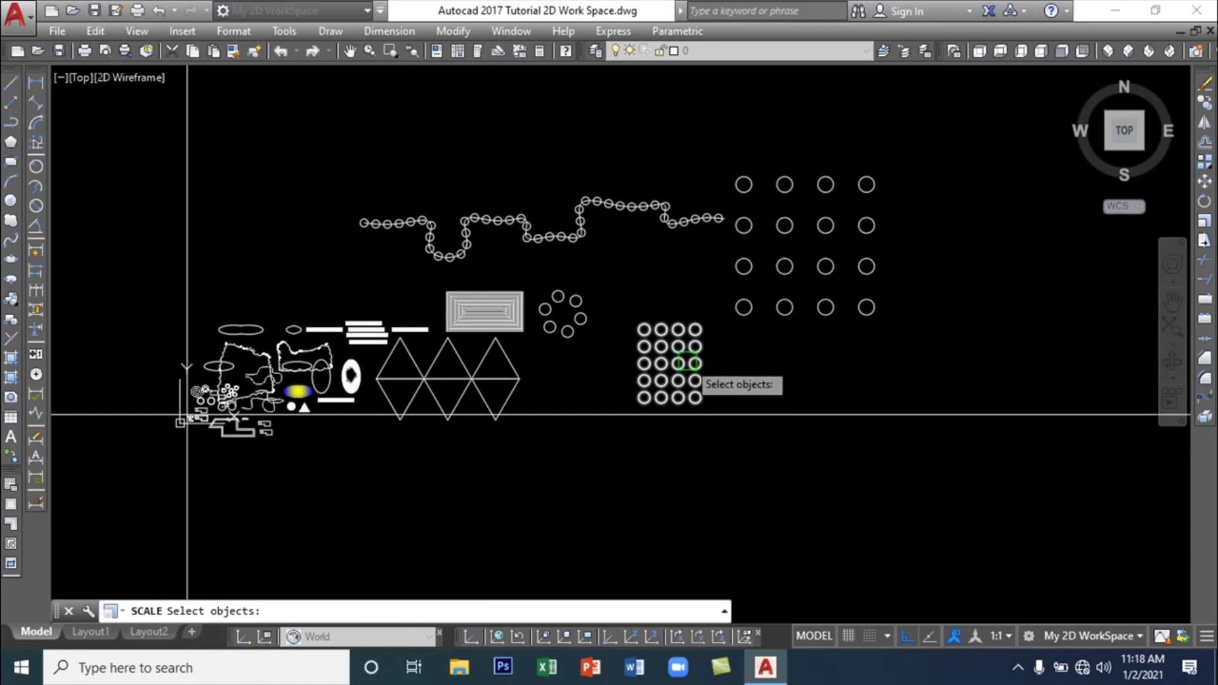
Scale the small circle grid by 1.5 from its right side, then reselect it to scale again
{"action": "left_click", "coordinate": [542, 416]}
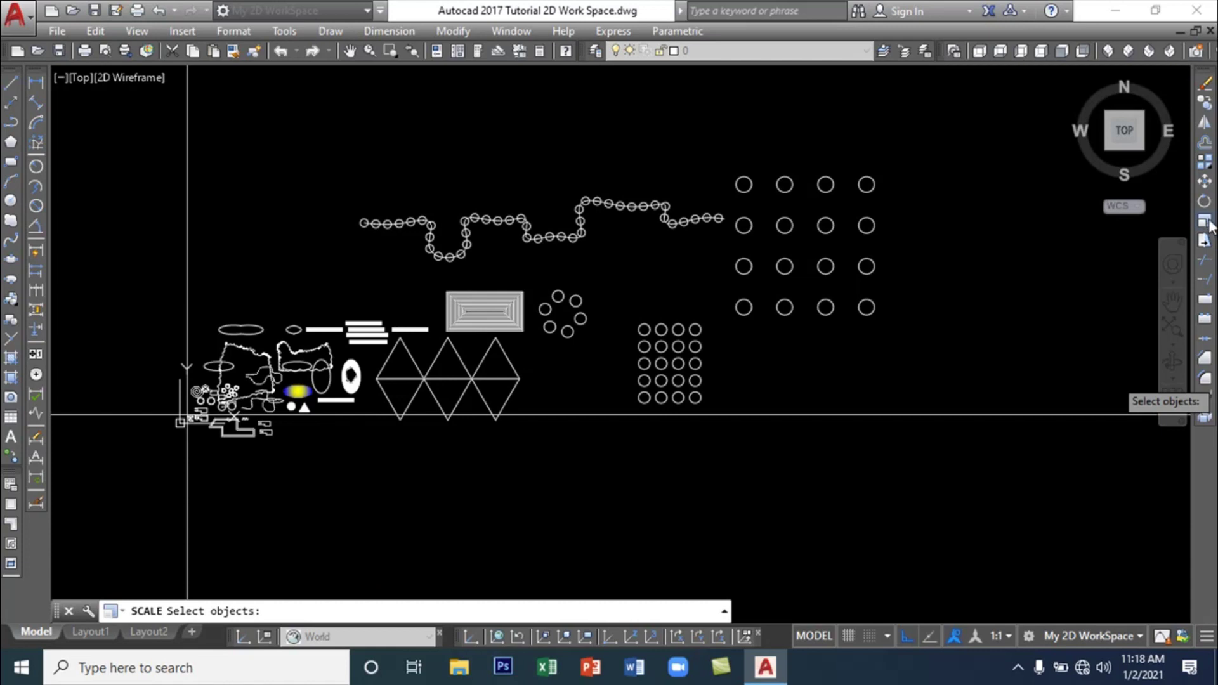
{"action": "left_click", "coordinate": [648, 377]}
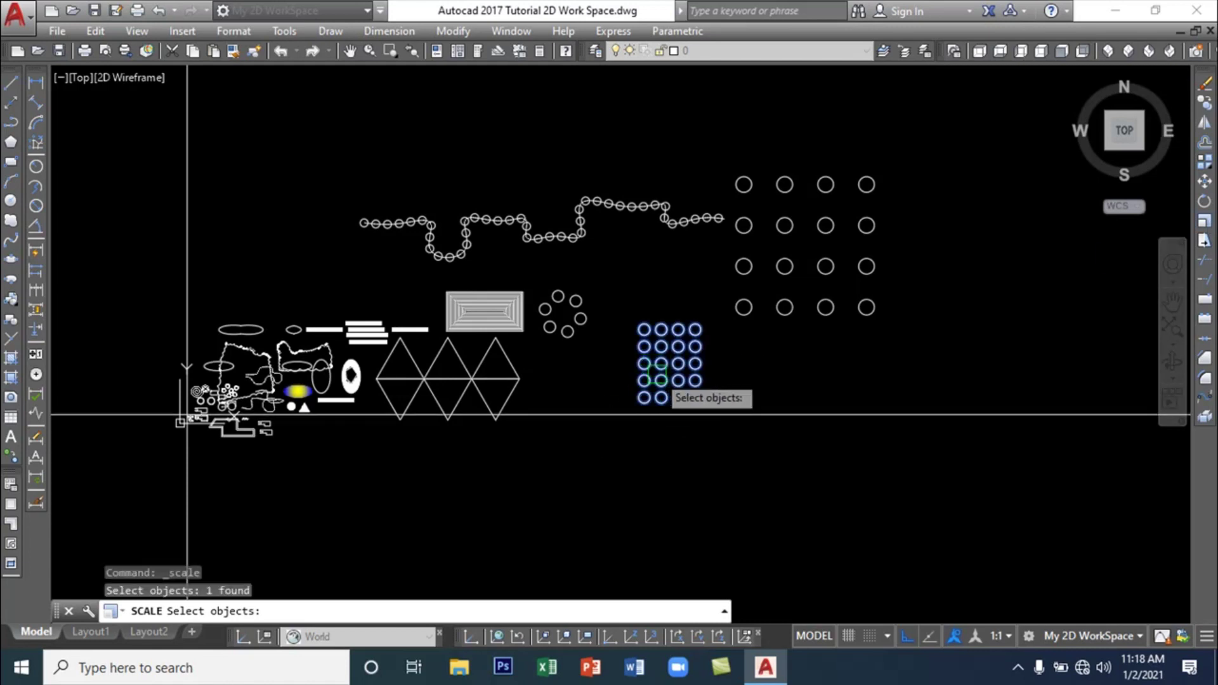
{"action": "key", "text": "Return"}
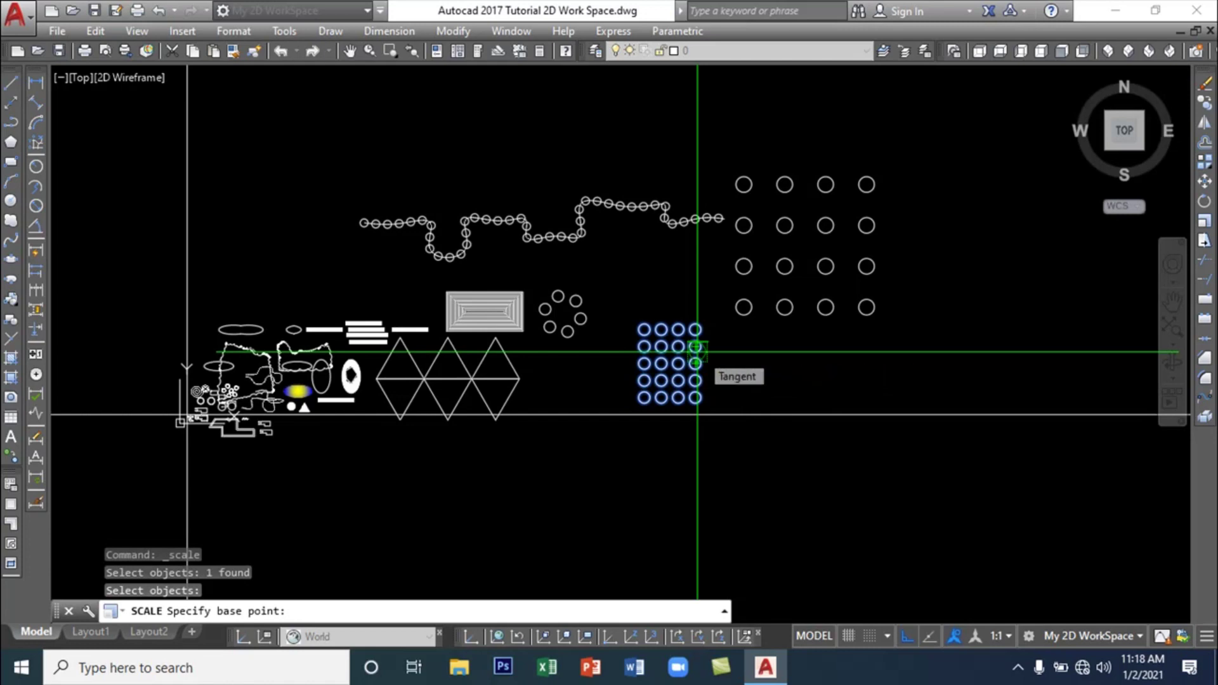
{"action": "left_click", "coordinate": [727, 382]}
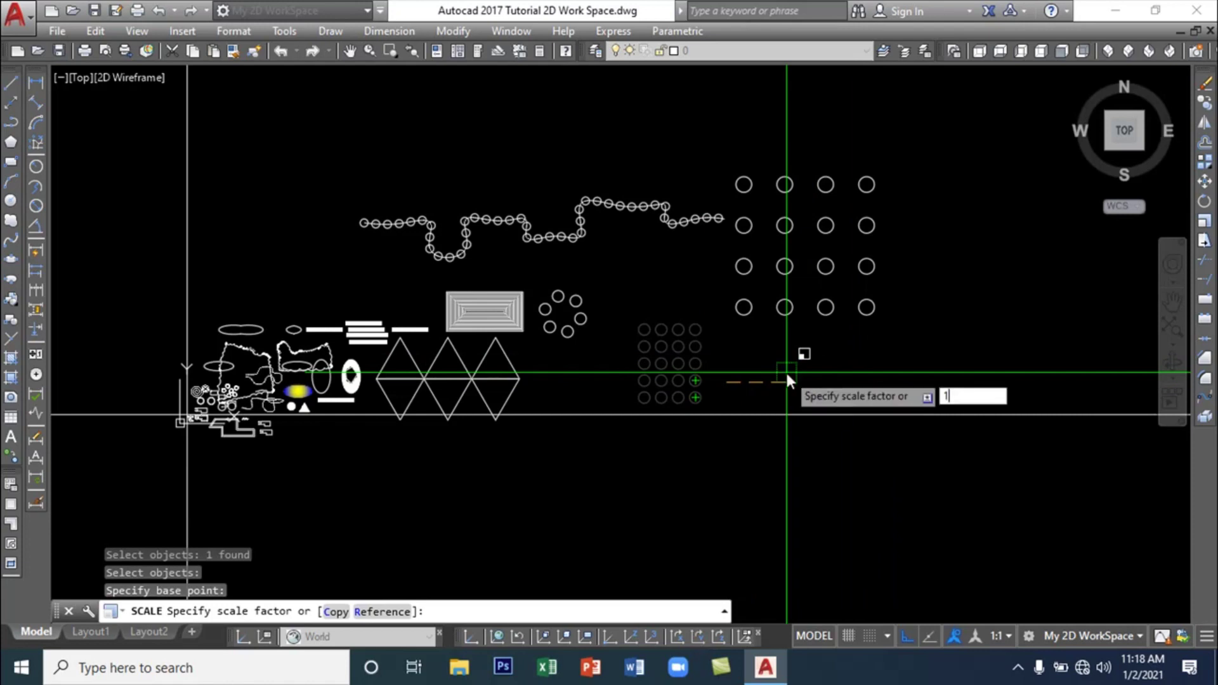
{"action": "type", "text": "1.5"}
{"action": "key", "text": "Return"}
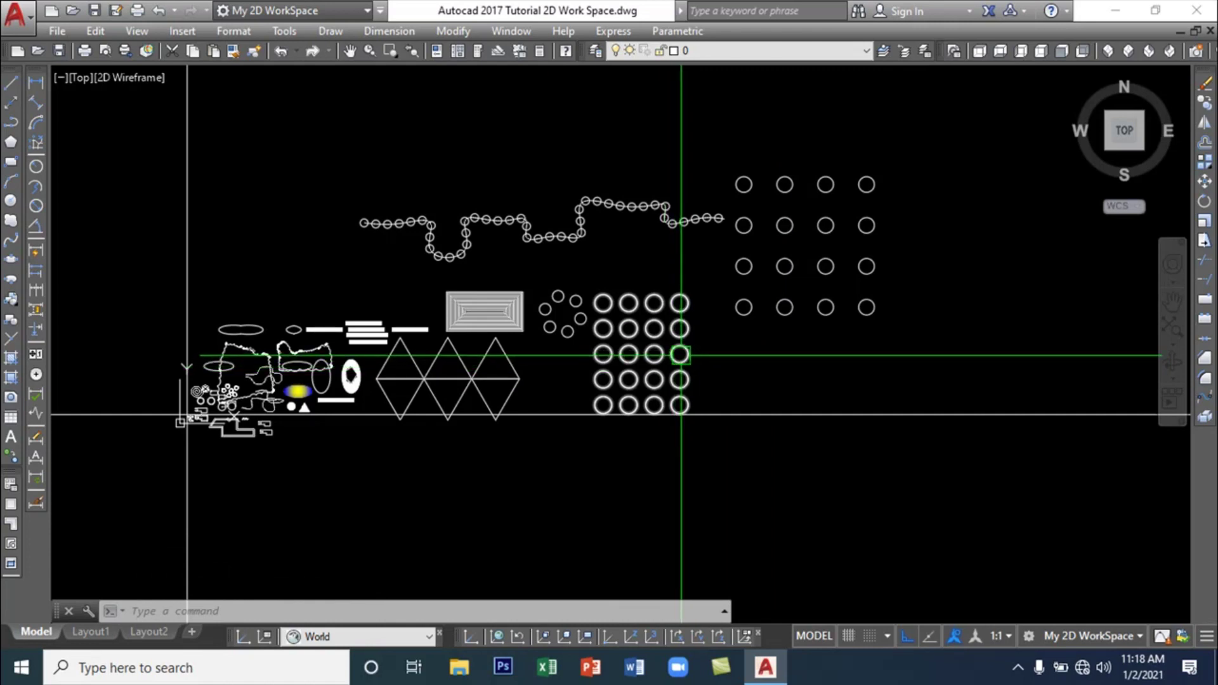
{"action": "key", "text": "Return"}
{"action": "left_click", "coordinate": [681, 358]}
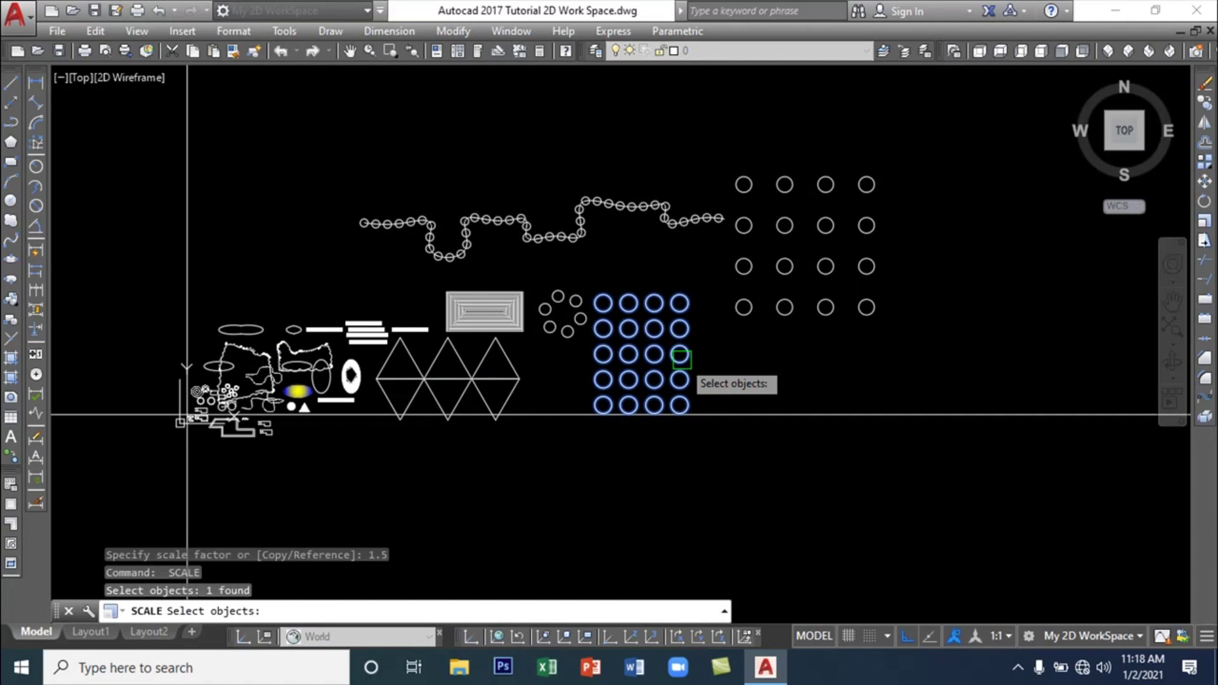
Scale the circle grid by a factor of 0.5 from a base point on the grid
{"action": "key", "text": "Return"}
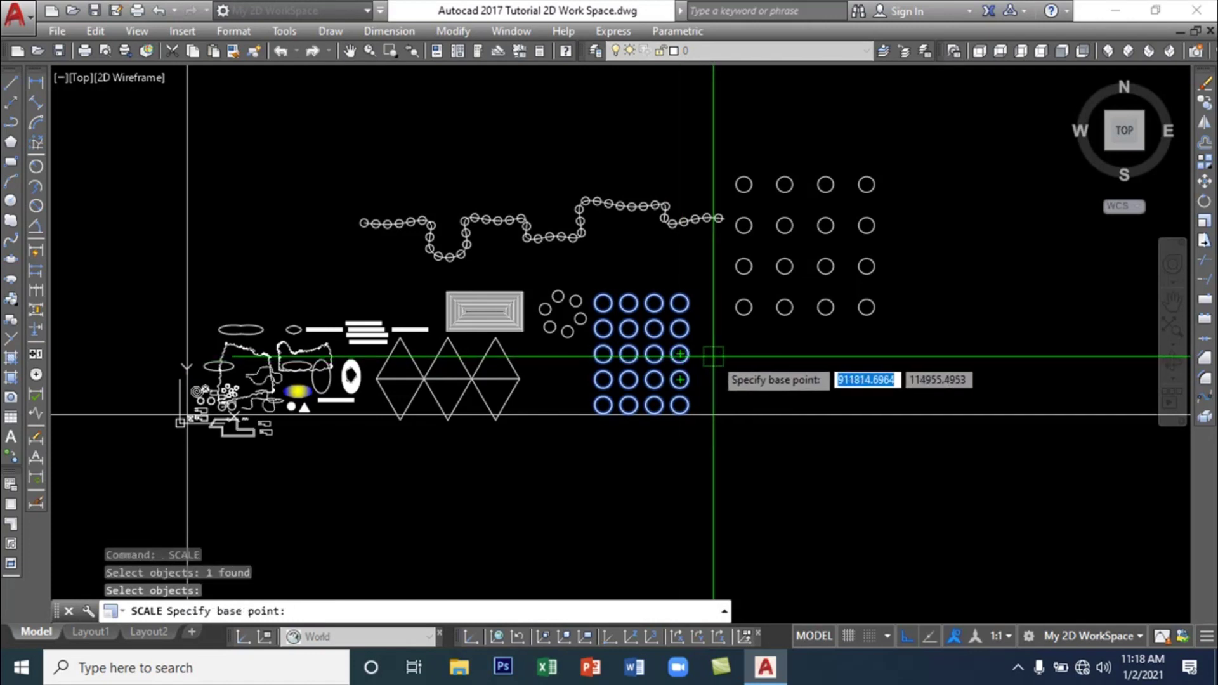
{"action": "left_click", "coordinate": [713, 357]}
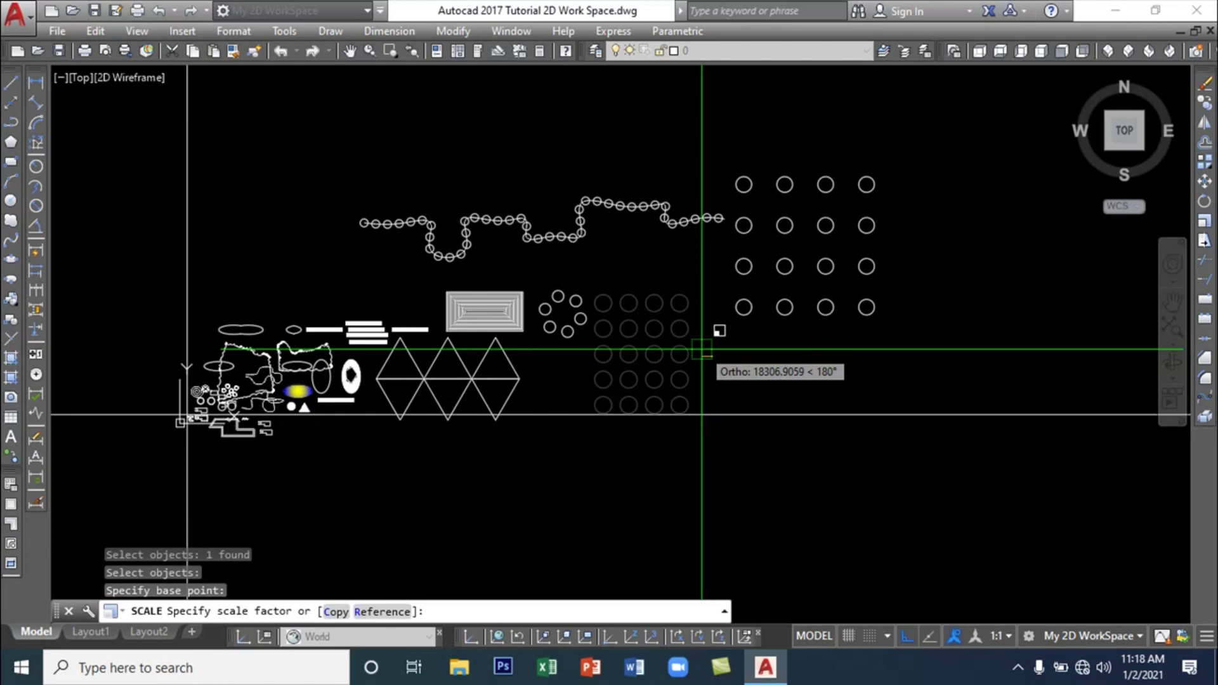
{"action": "type", "text": ".5"}
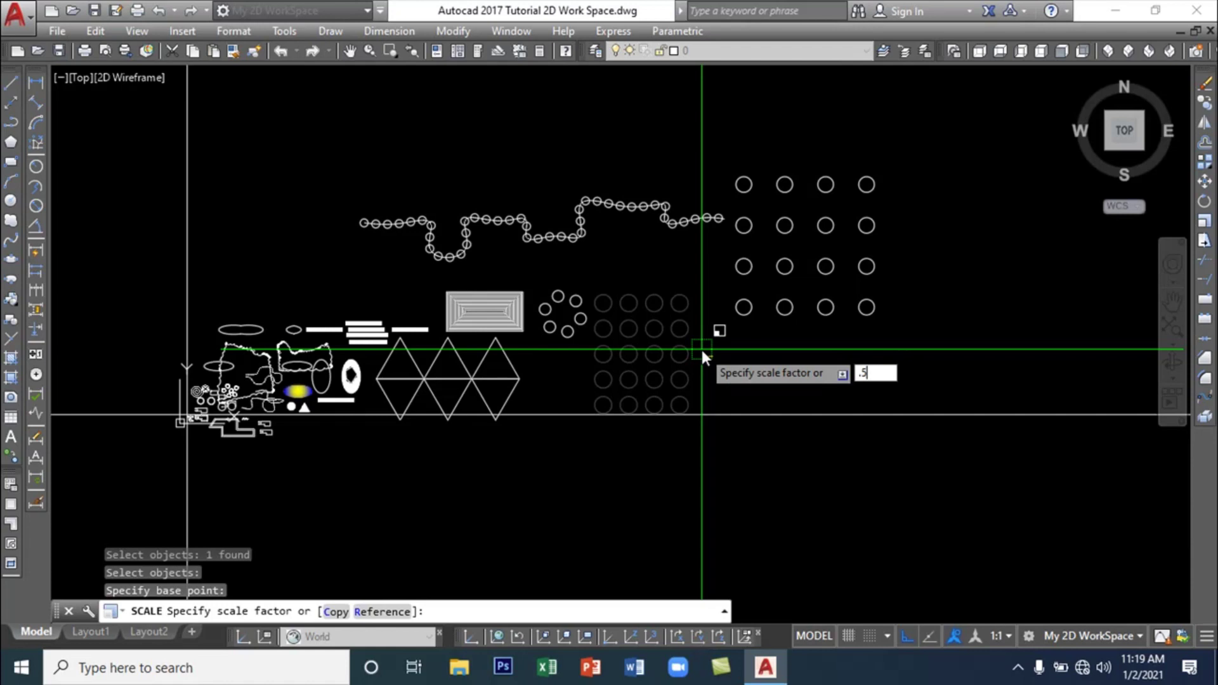
{"action": "key", "text": "BackSpace"}
{"action": "key", "text": "BackSpace"}
{"action": "type", "text": "."}
{"action": "type", "text": "5"}
{"action": "key", "text": "Return"}
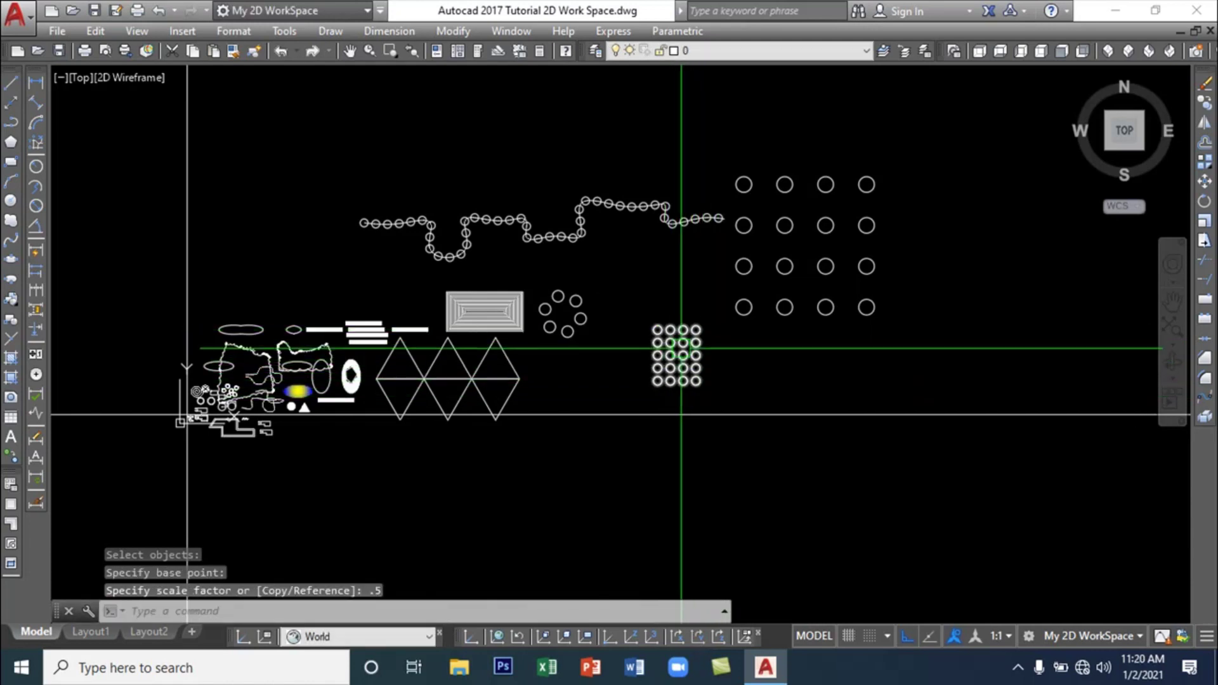
Zoom and pan across the drawing to review the resized circle grid
{"action": "scroll", "coordinate": [681, 348], "scroll_direction": "up", "scroll_amount": 4}
{"action": "middle_click_drag", "start_coordinate": [681, 352], "coordinate": [549, 274]}
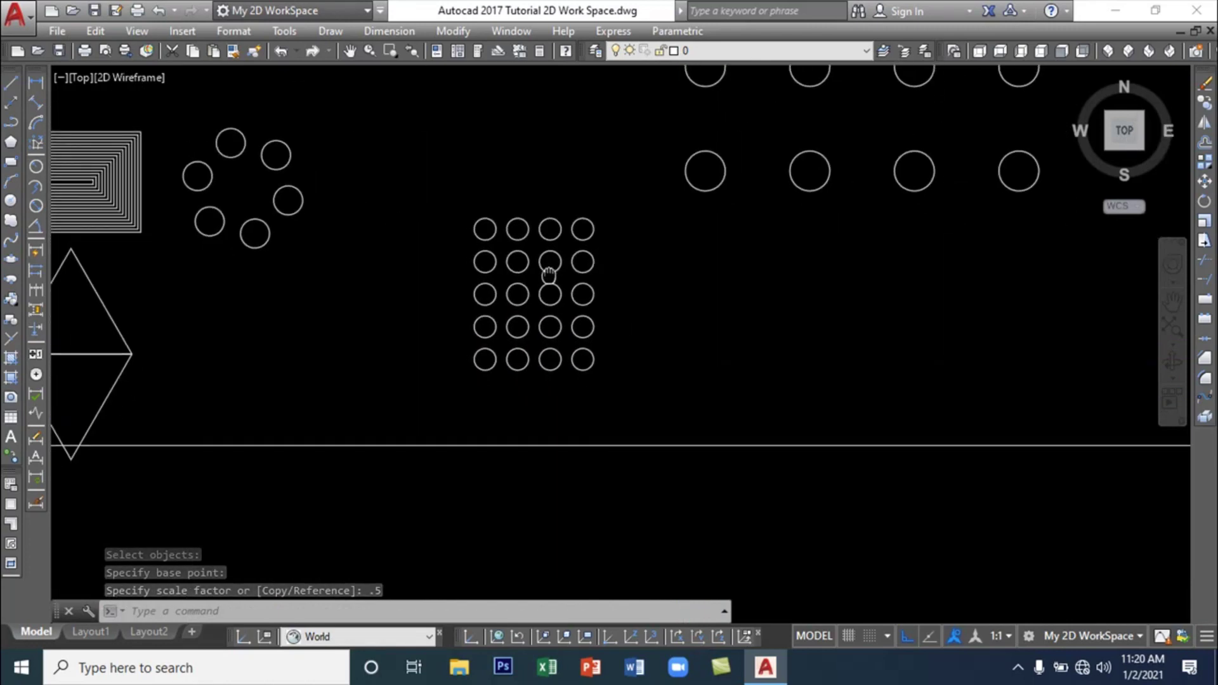
{"action": "scroll", "coordinate": [554, 316], "scroll_direction": "down", "scroll_amount": 4}
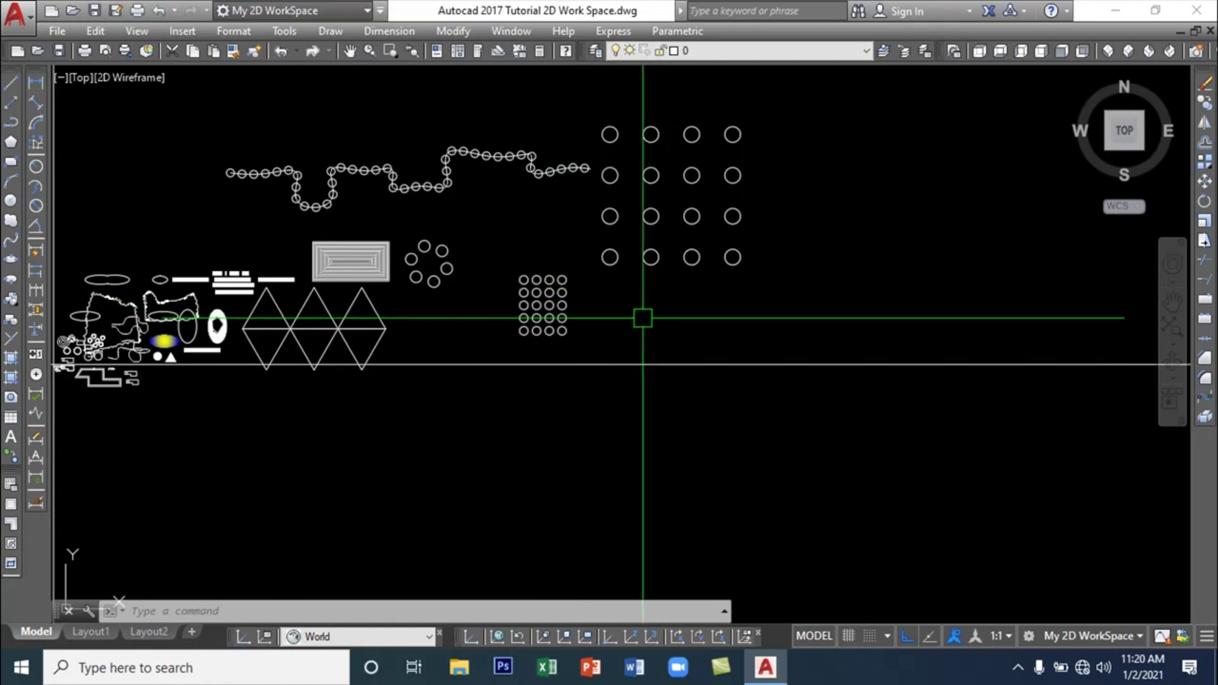
{"action": "mouse_move", "coordinate": [642, 316]}
{"action": "middle_mouse_down"}
{"action": "mouse_move", "coordinate": [669, 336]}
{"action": "mouse_move", "coordinate": [681, 322]}
{"action": "middle_mouse_up"}
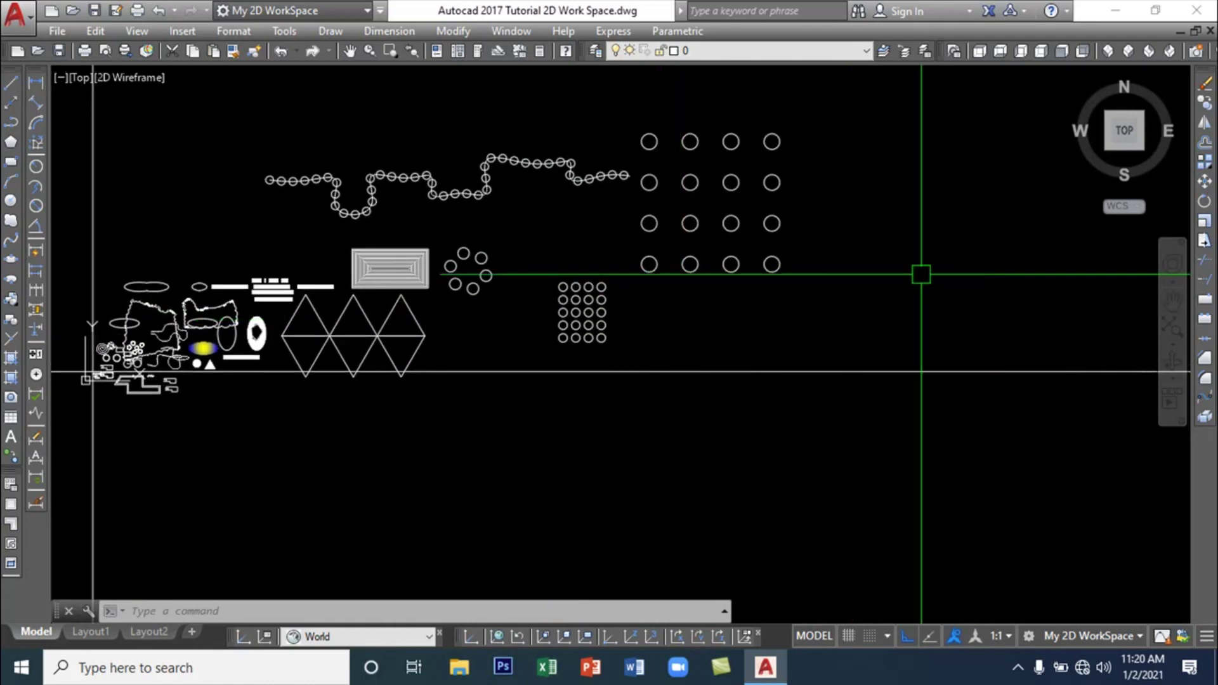
{"action": "mouse_move", "coordinate": [762, 299]}
{"action": "middle_mouse_down"}
{"action": "mouse_move", "coordinate": [775, 375]}
{"action": "mouse_move", "coordinate": [677, 380]}
{"action": "mouse_move", "coordinate": [757, 392]}
{"action": "middle_mouse_up"}
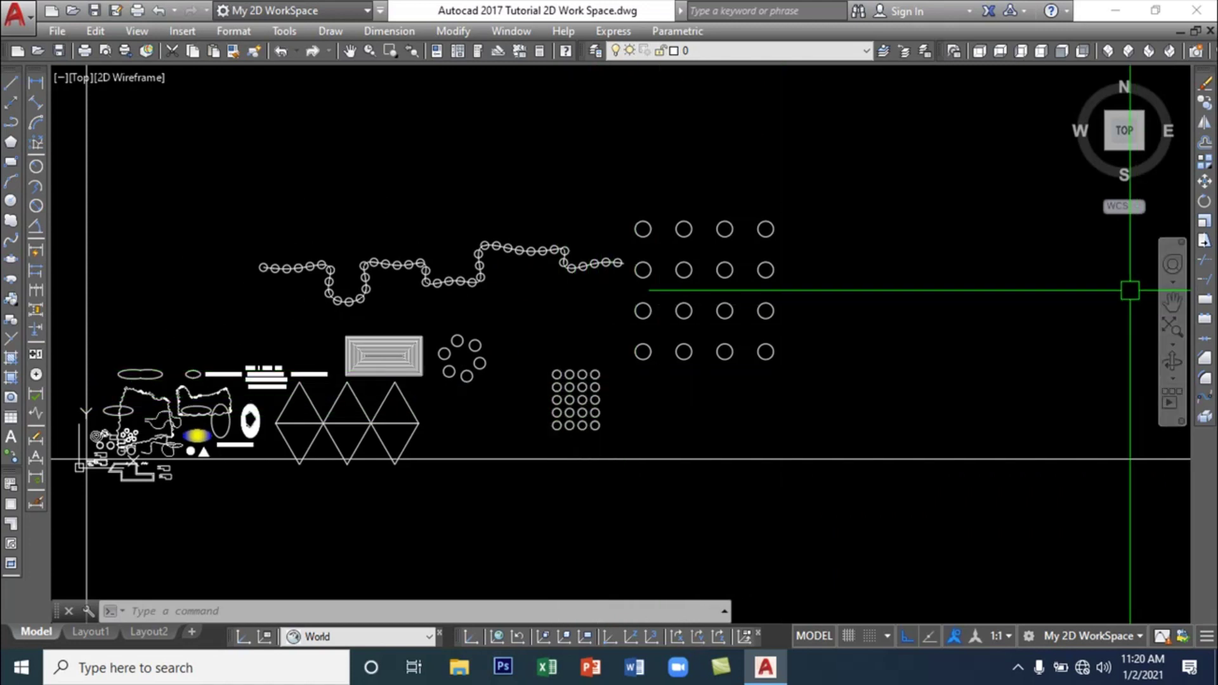
{"action": "left_click", "coordinate": [1204, 242]}
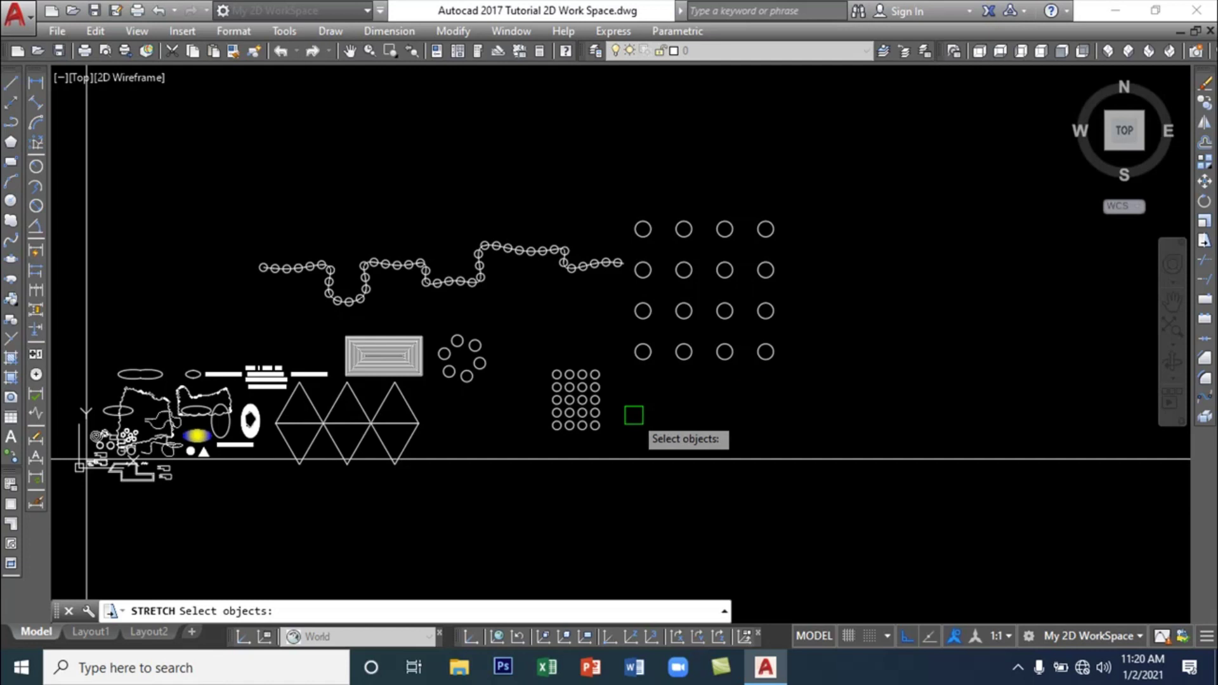
Stretch the small circle array to the right, closer below the larger grid
{"action": "key", "text": "Return"}
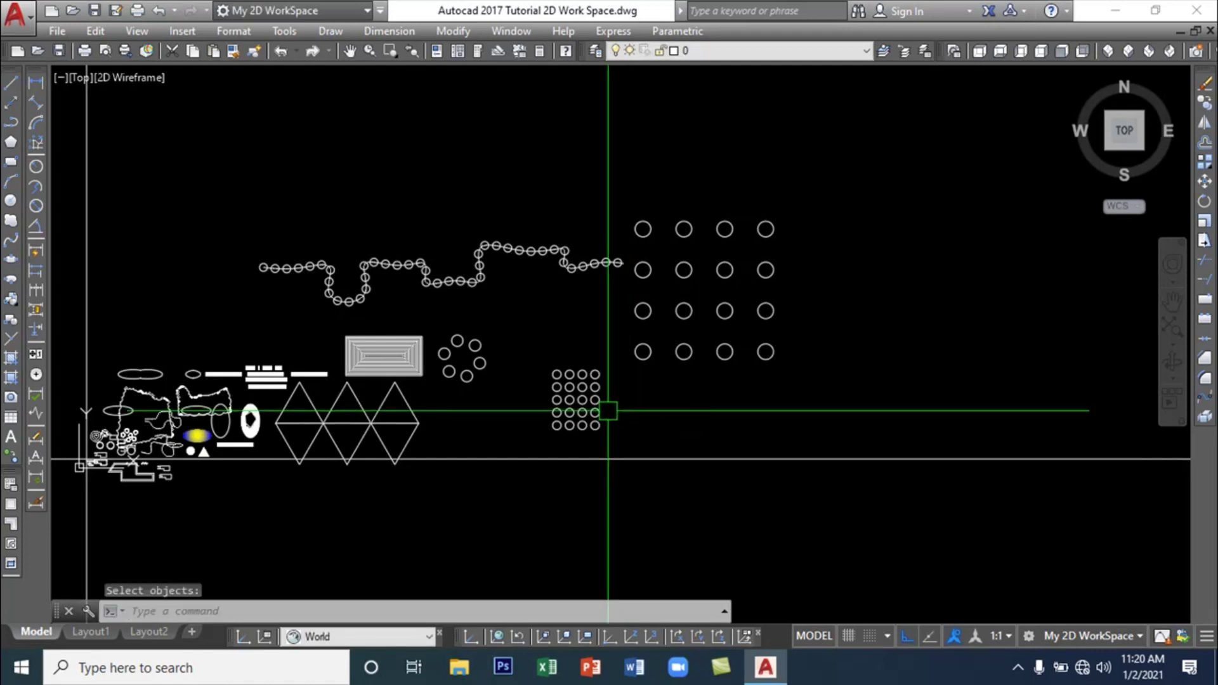
{"action": "left_click", "coordinate": [594, 409]}
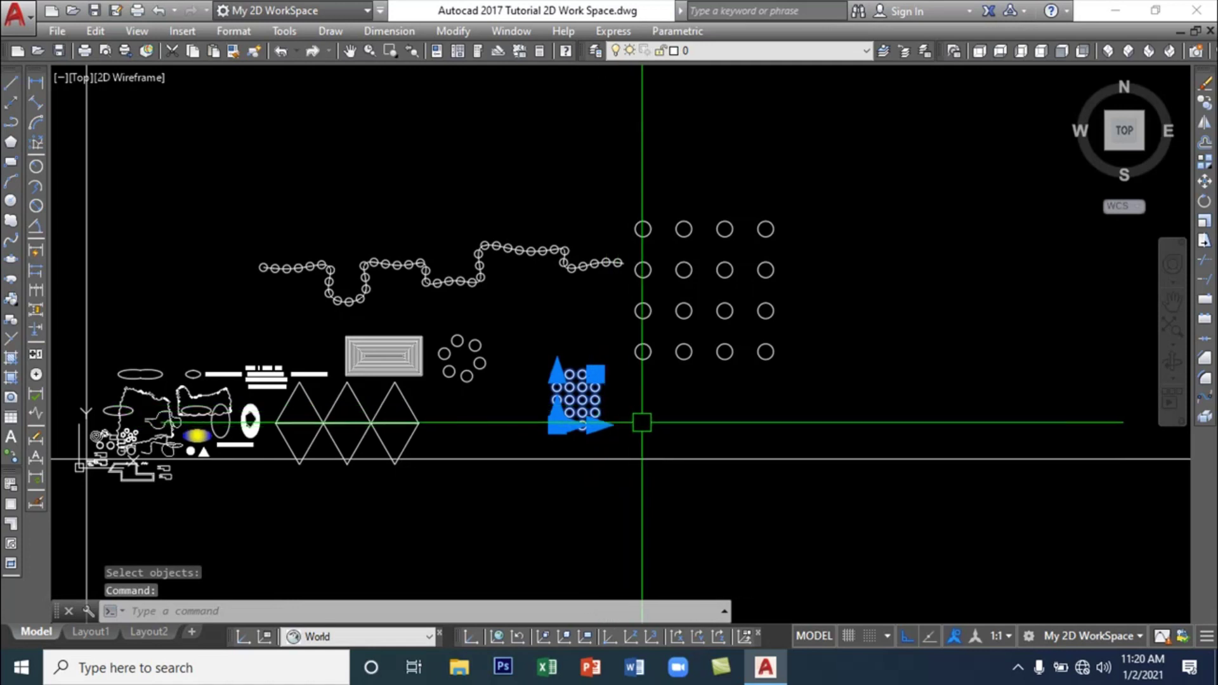
{"action": "key", "text": "Return"}
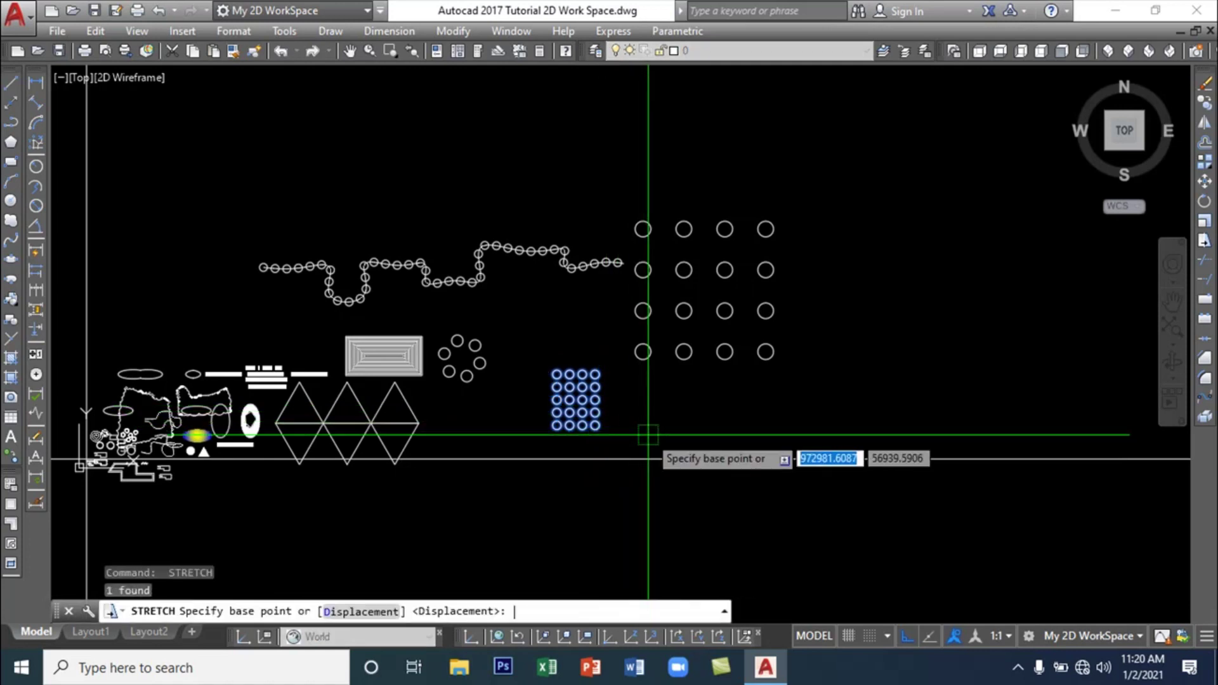
{"action": "left_click", "coordinate": [633, 433]}
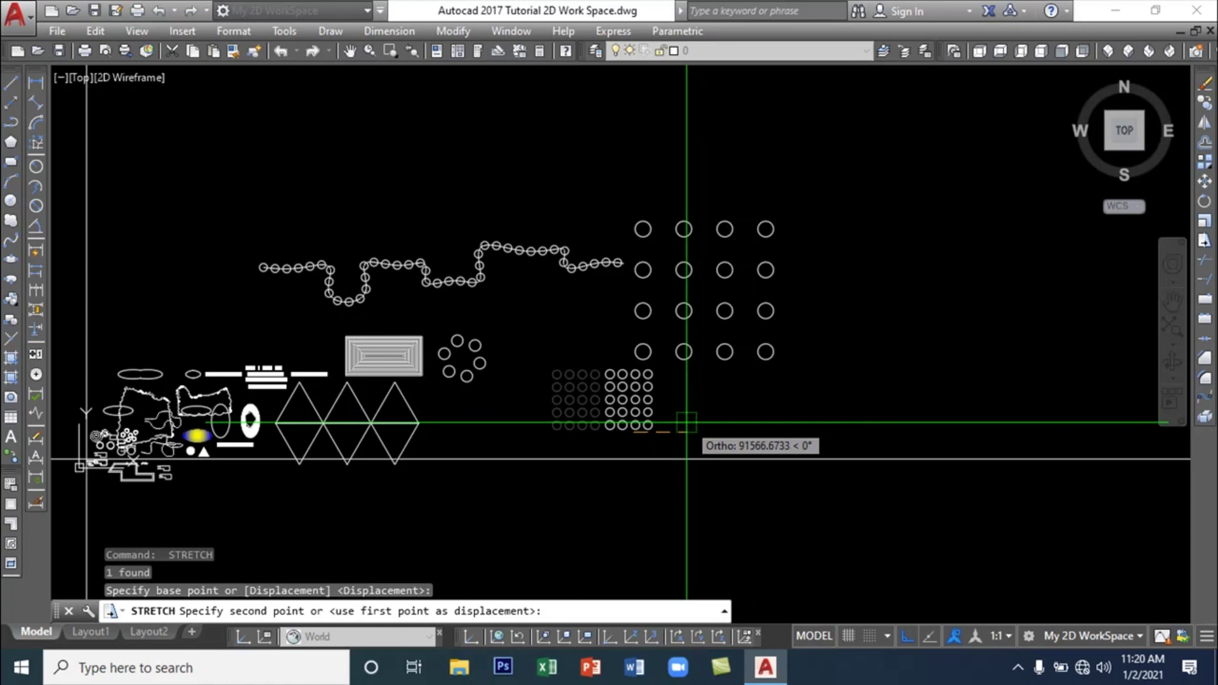
{"action": "left_click", "coordinate": [687, 422]}
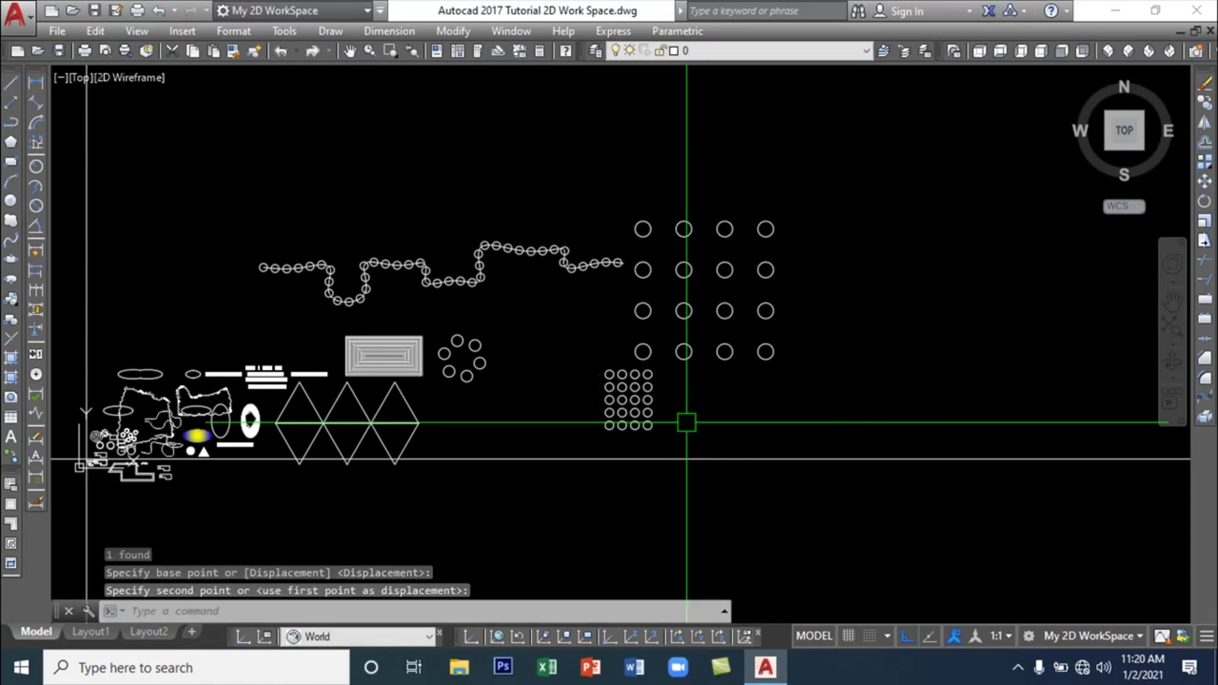
Stretch the small circle array again with a 1.5-unit displacement
{"action": "left_click", "coordinate": [639, 415]}
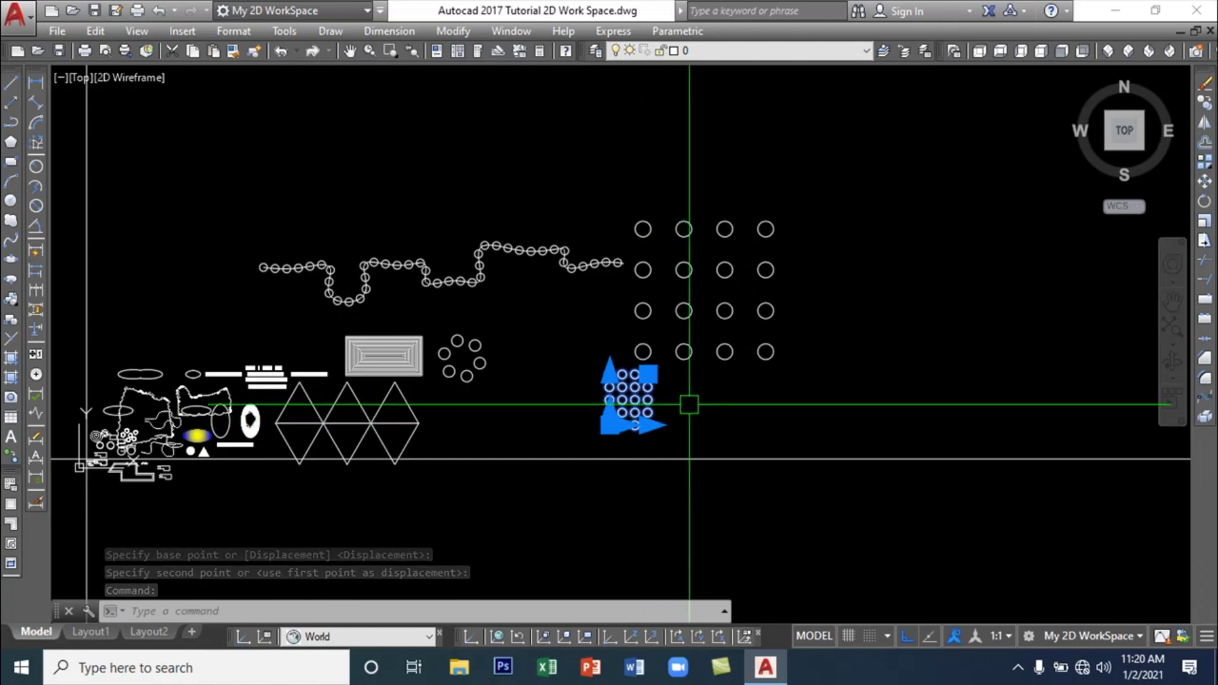
{"action": "type", "text": "s"}
{"action": "key", "text": "Return"}
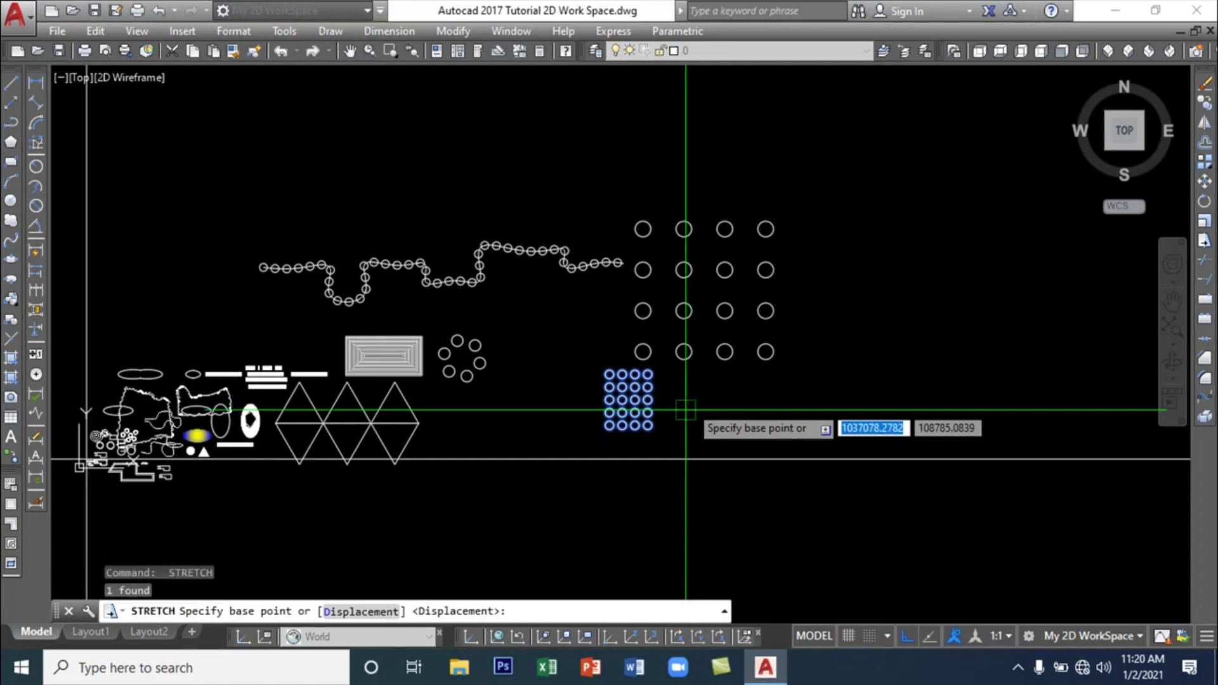
{"action": "left_click", "coordinate": [671, 420]}
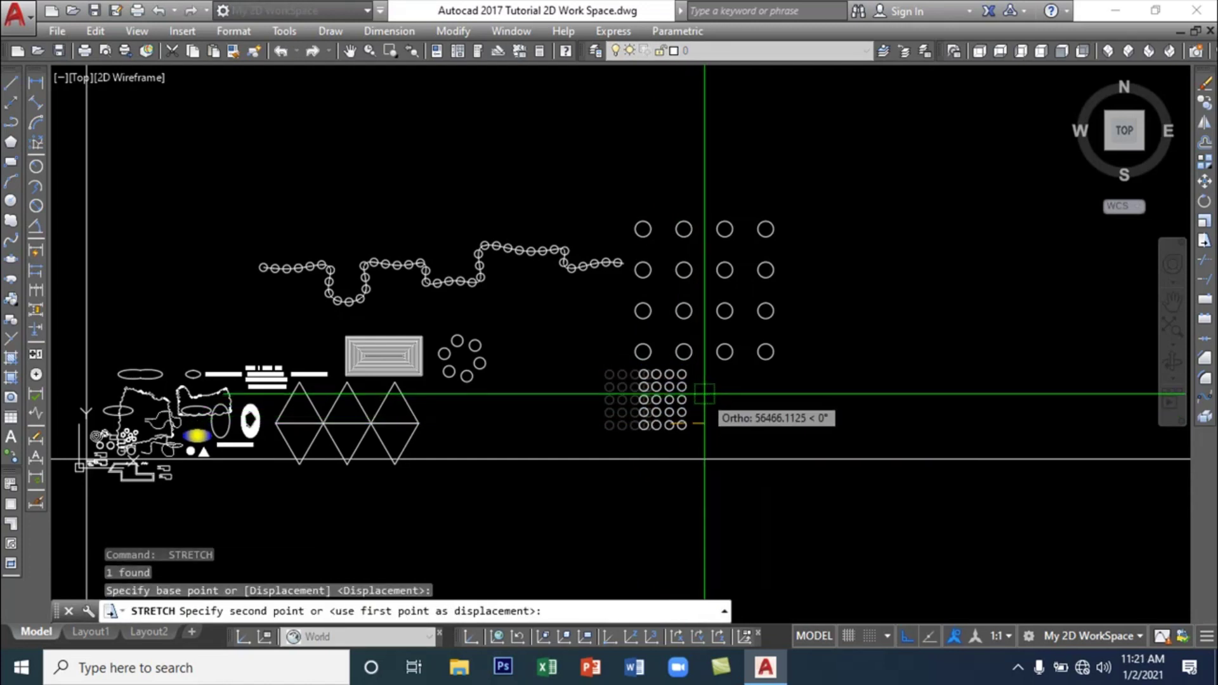
{"action": "type", "text": "1"}
{"action": "key", "text": "Return"}
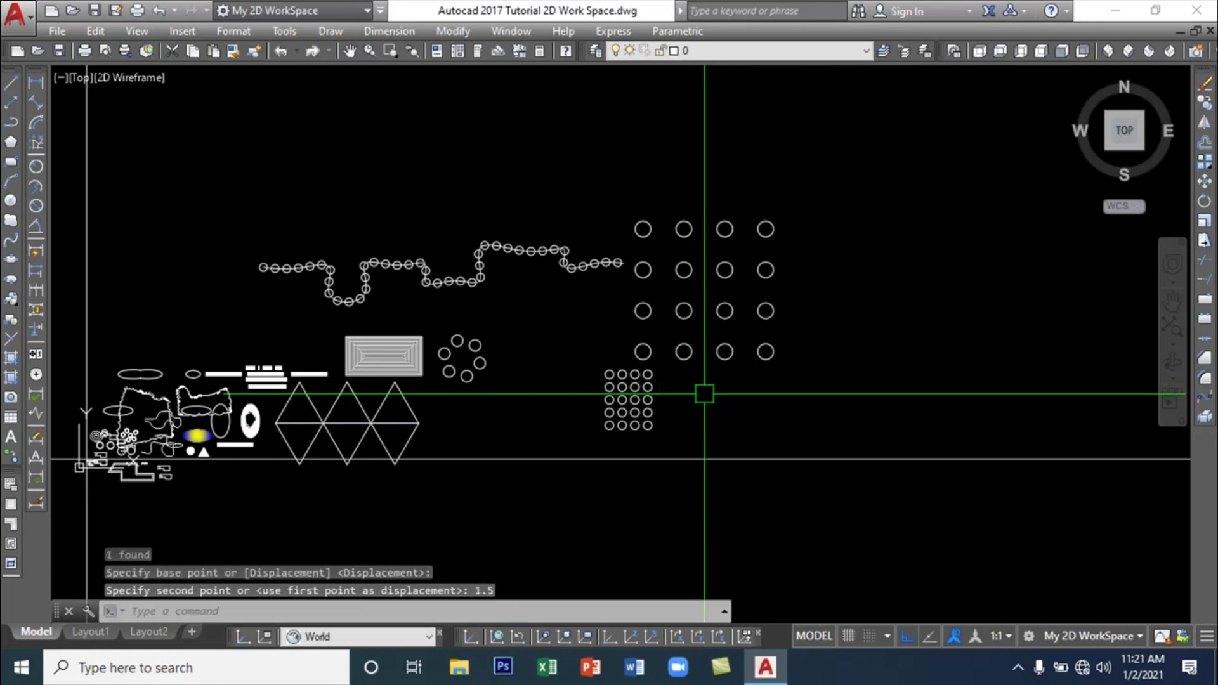
Recentre the view and window-select the small circle array, then clear the selection
{"action": "scroll", "coordinate": [620, 409], "scroll_direction": "up", "scroll_amount": 5}
{"action": "scroll", "coordinate": [620, 413], "scroll_direction": "down", "scroll_amount": 5}
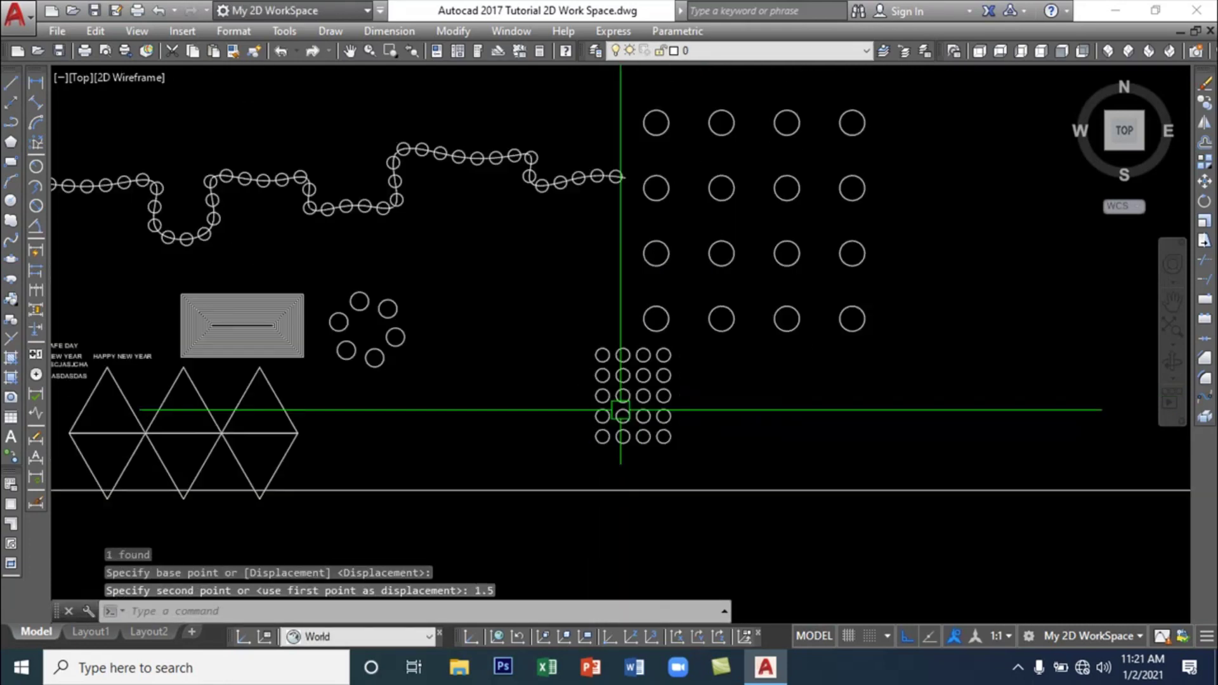
{"action": "middle_click_drag", "start_coordinate": [678, 413], "coordinate": [609, 395]}
{"action": "left_click", "coordinate": [623, 423]}
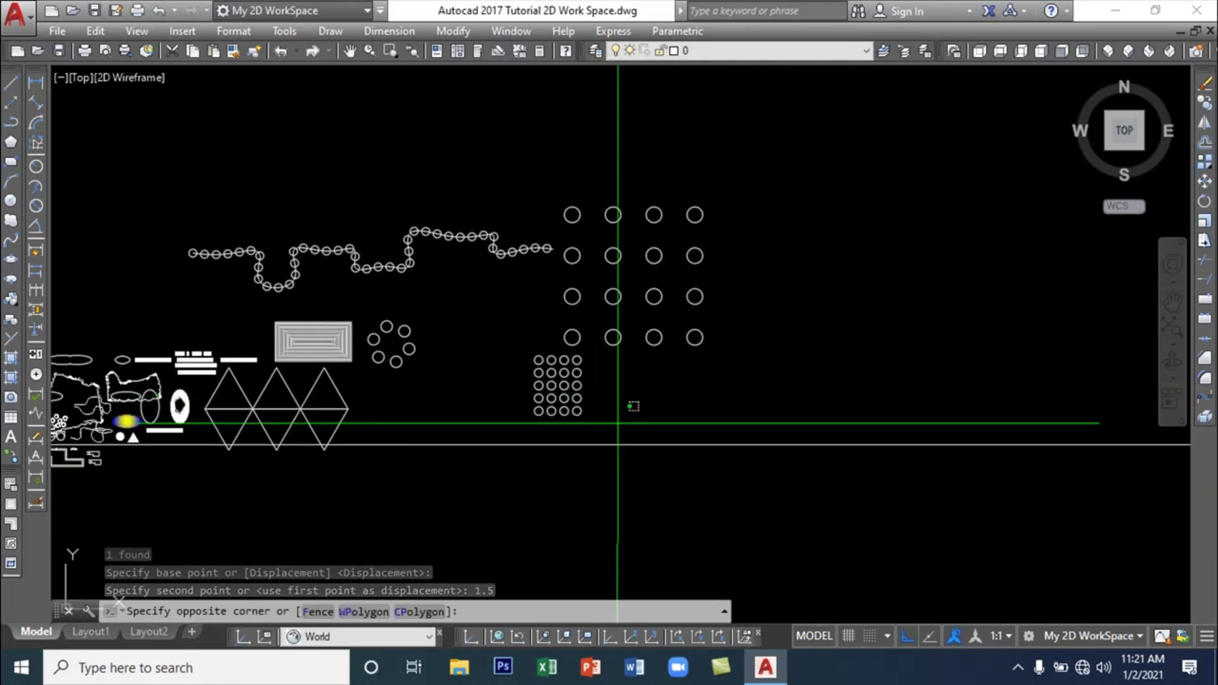
{"action": "left_click", "coordinate": [526, 370]}
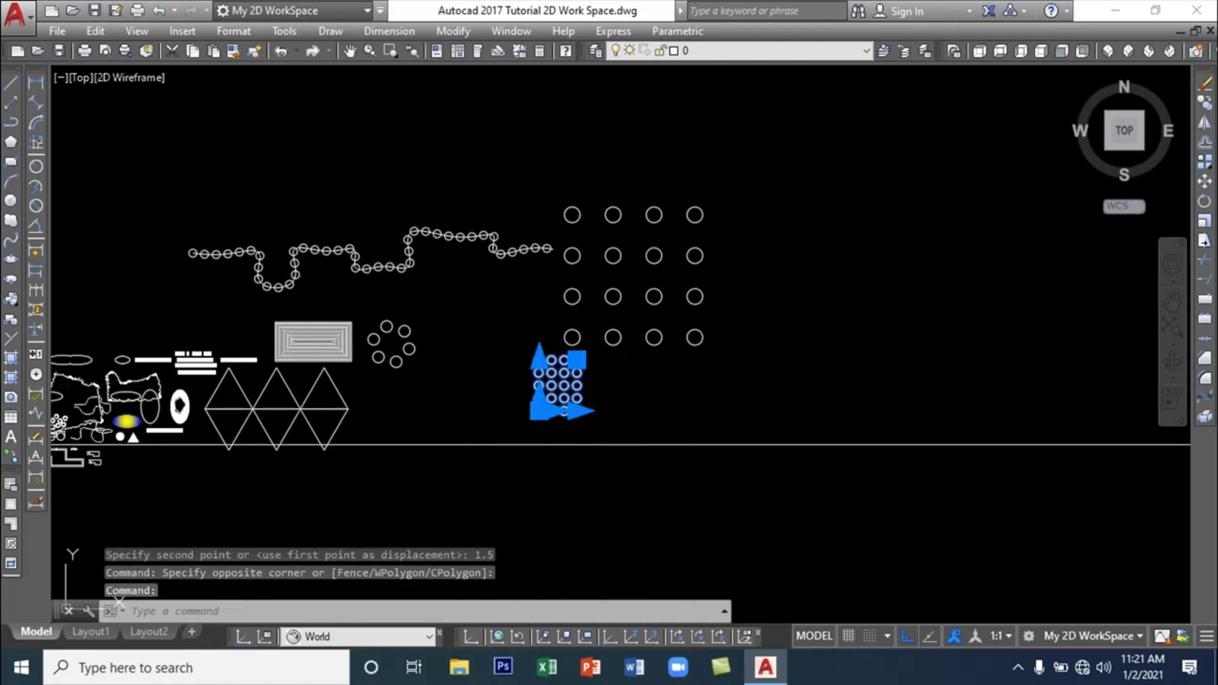
{"action": "key", "text": "Escape"}
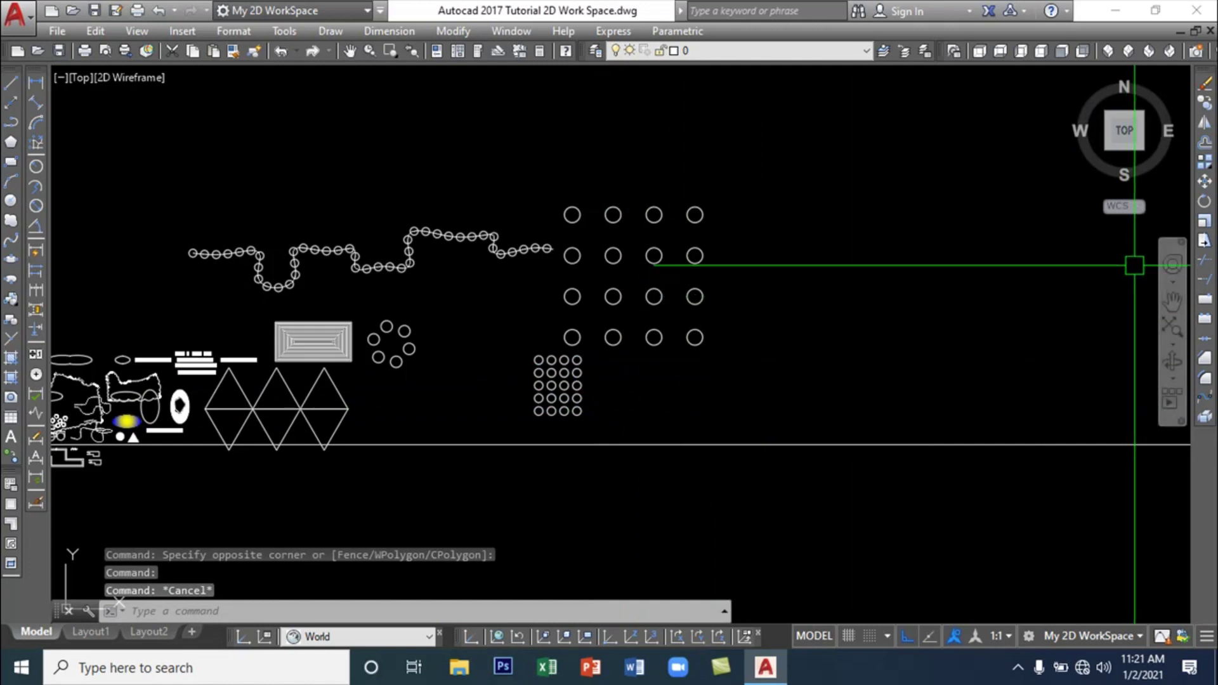
Draw a short horizontal line to the right of the large circle grid
{"action": "left_click", "coordinate": [13, 82]}
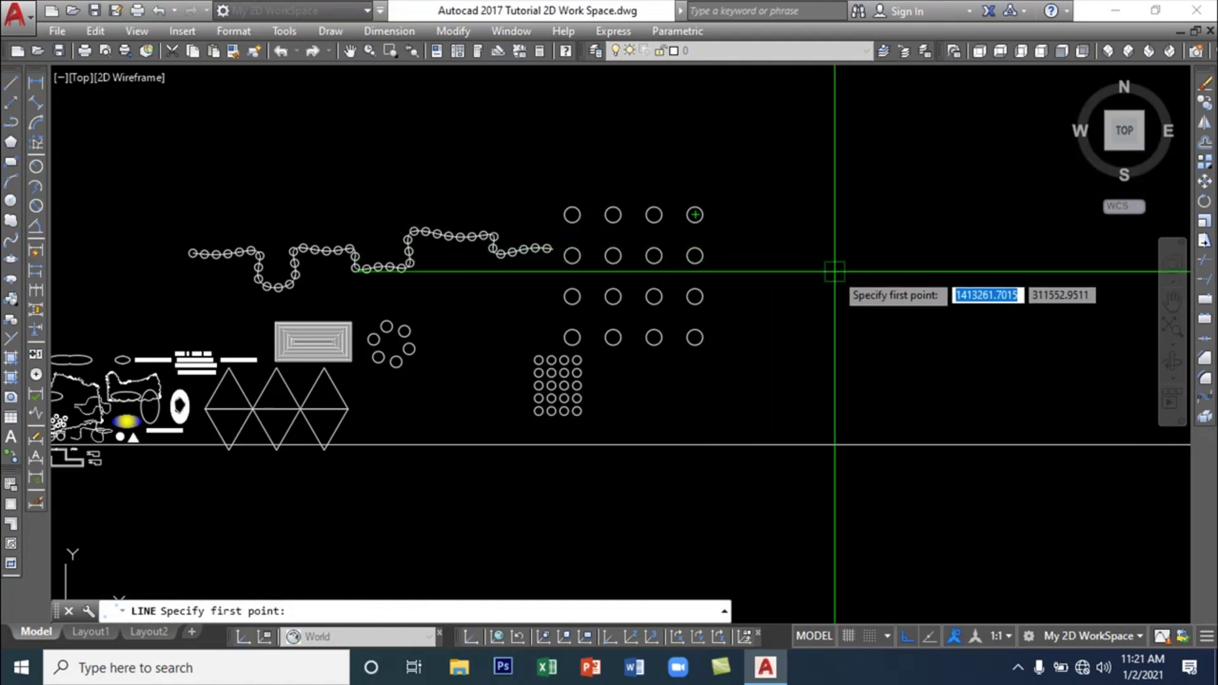
{"action": "left_click", "coordinate": [785, 265]}
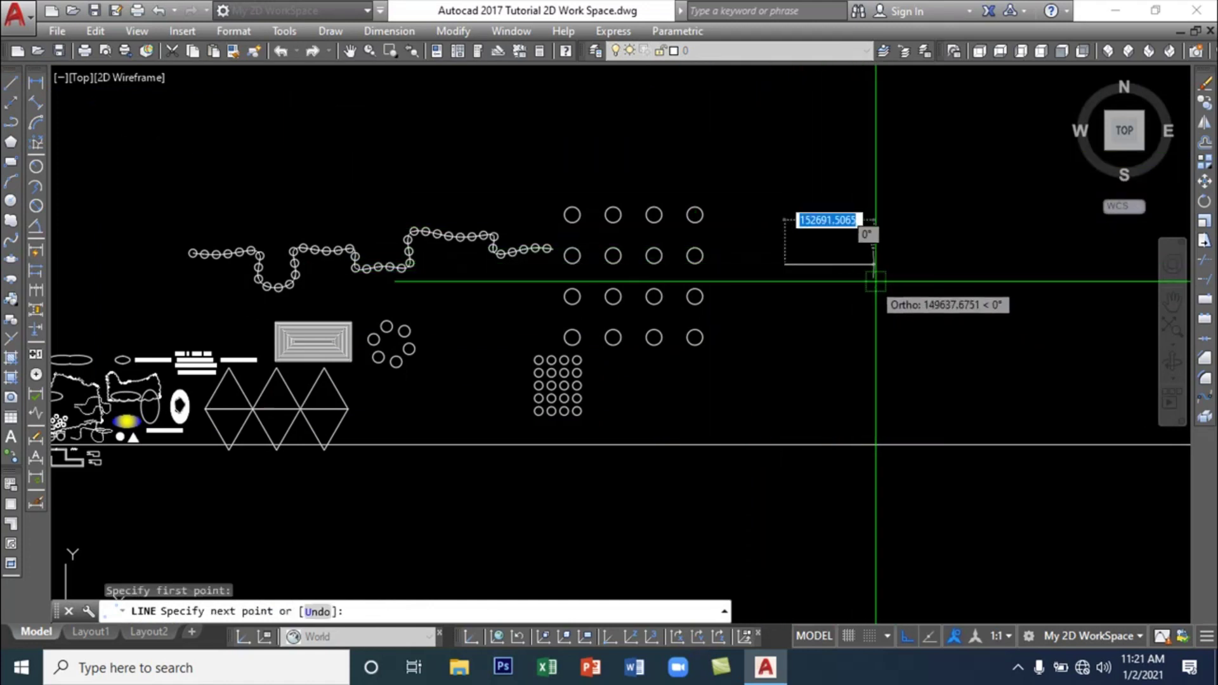
{"action": "left_click", "coordinate": [920, 264]}
{"action": "key", "text": "Return"}
Copy the line three times downward from its midpoint into evenly spaced parallel lines
{"action": "left_click", "coordinate": [852, 265]}
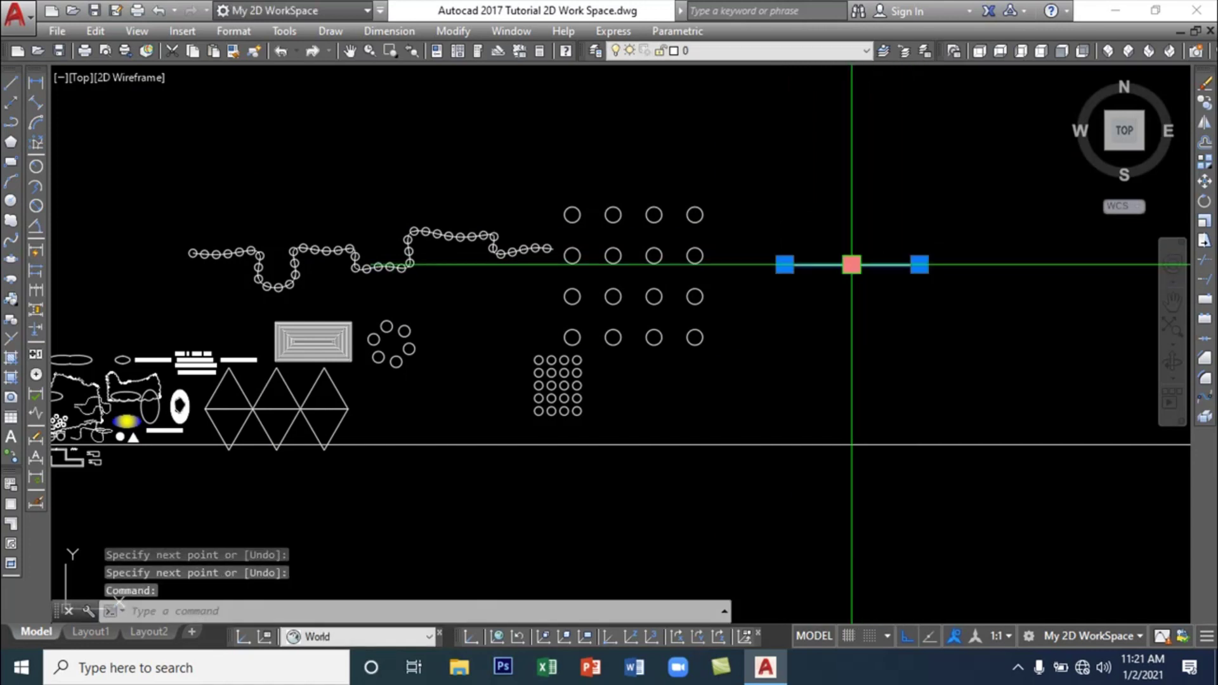
{"action": "type", "text": "CO"}
{"action": "key", "text": "Return"}
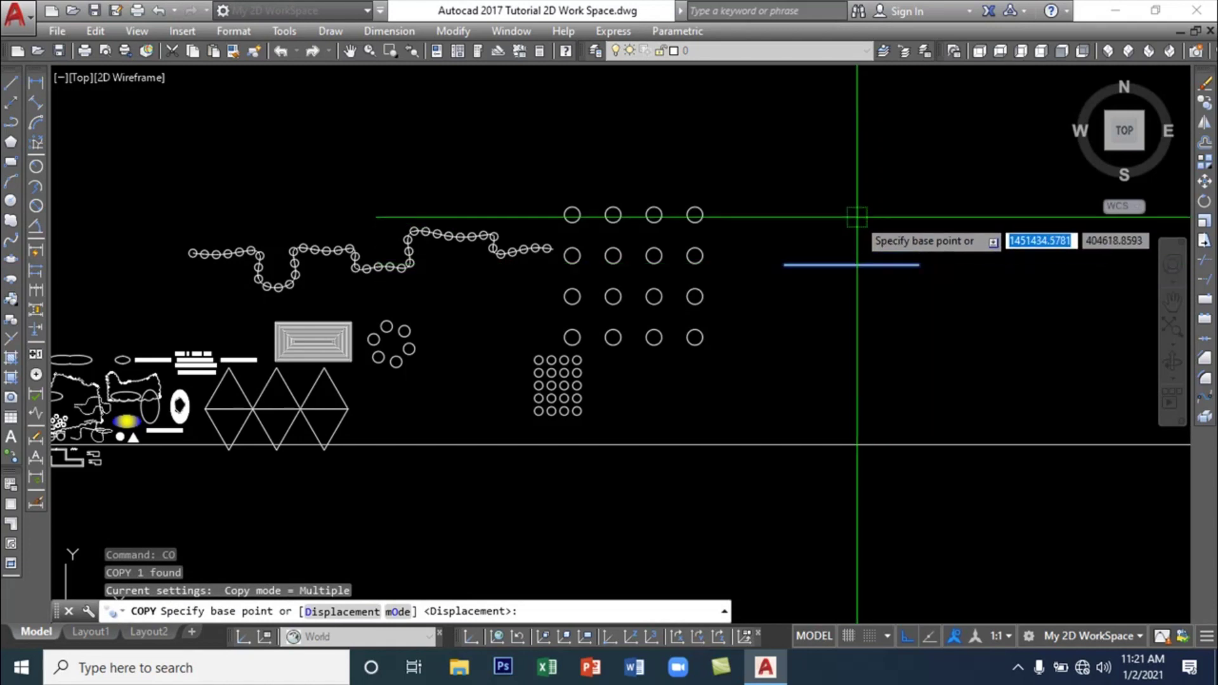
{"action": "left_click", "coordinate": [858, 265]}
{"action": "left_click", "coordinate": [859, 299]}
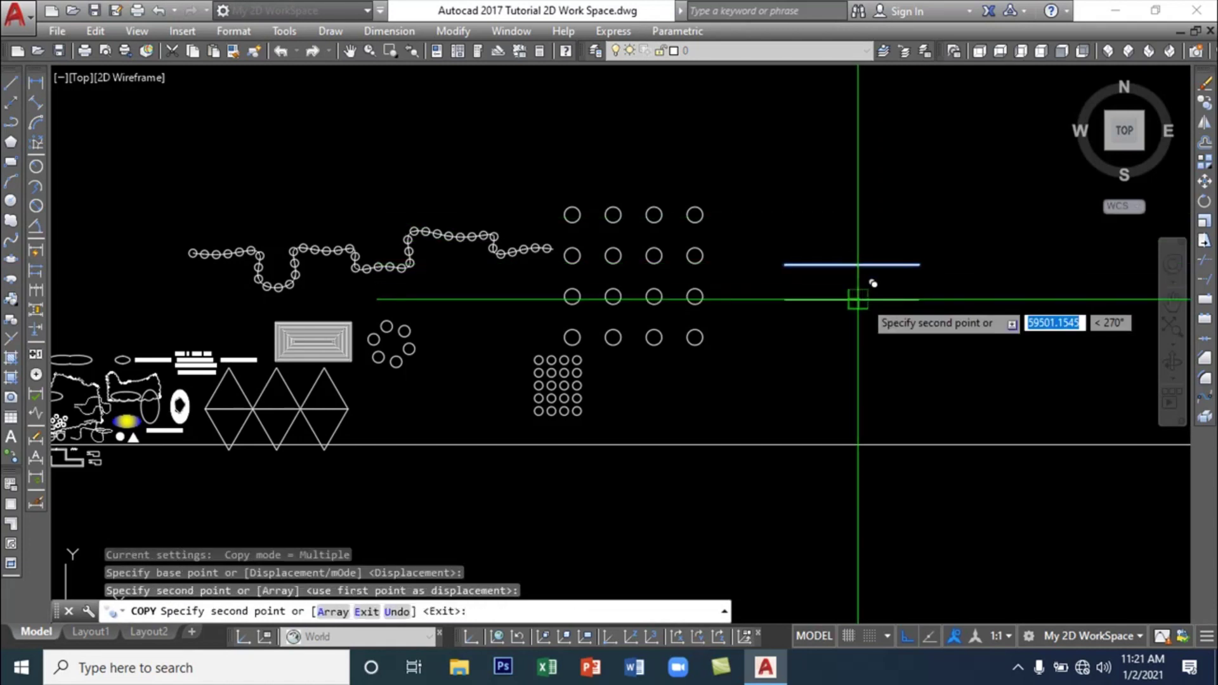
{"action": "left_click", "coordinate": [864, 334]}
{"action": "left_click", "coordinate": [865, 367]}
{"action": "key", "text": "Return"}
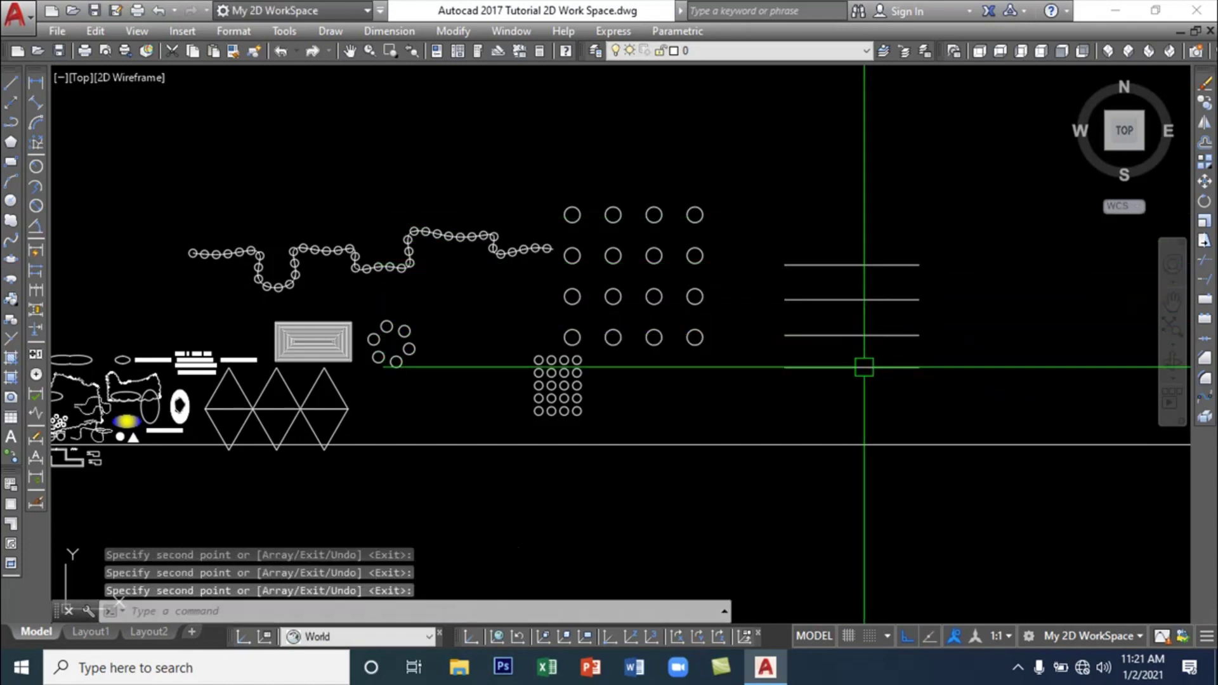
{"action": "left_click", "coordinate": [11, 83]}
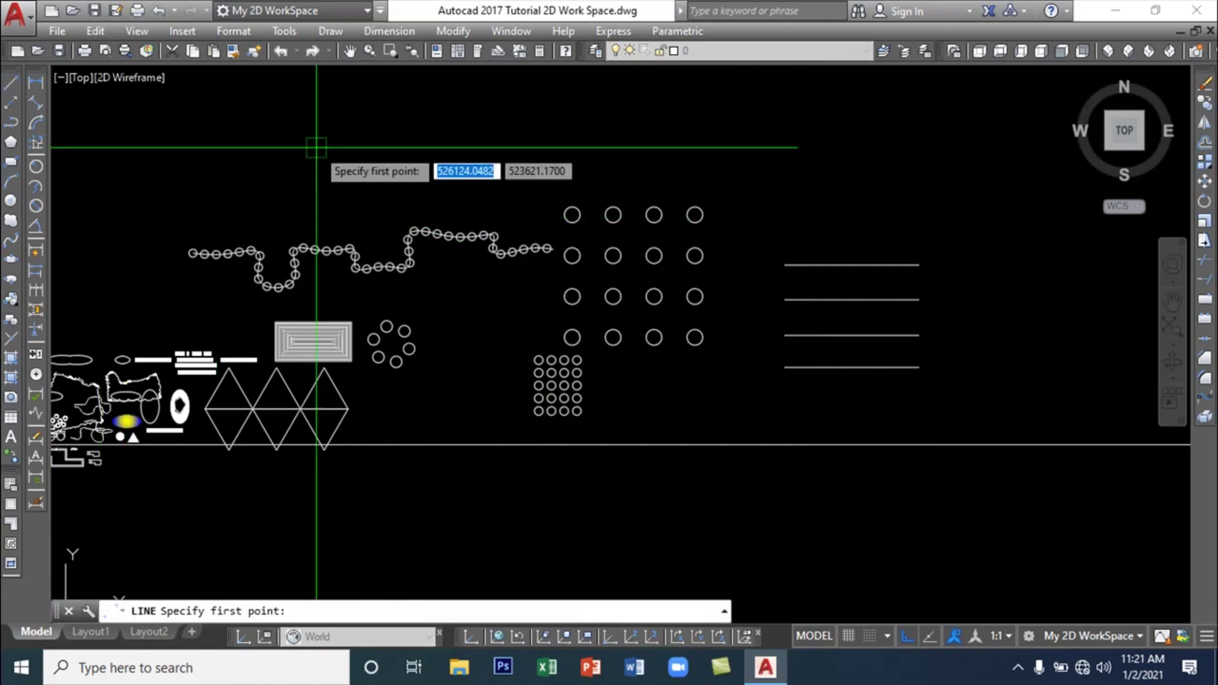
{"action": "left_click", "coordinate": [925, 180]}
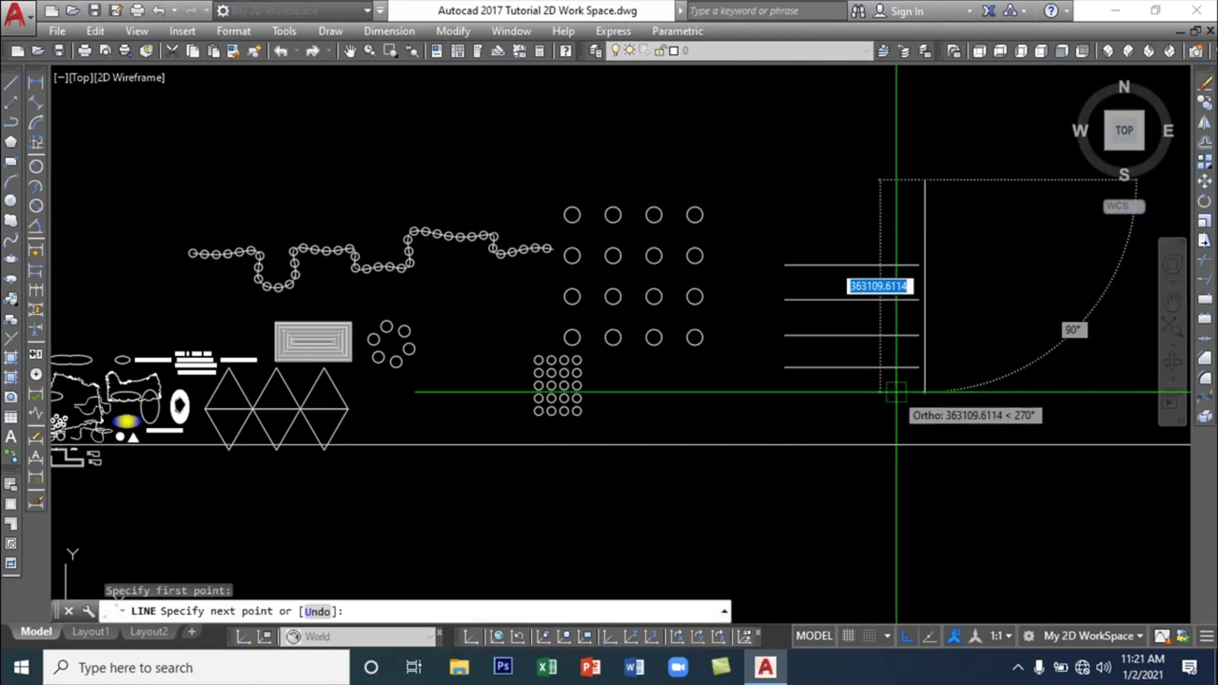
{"action": "left_click", "coordinate": [952, 380]}
{"action": "key", "text": "Return"}
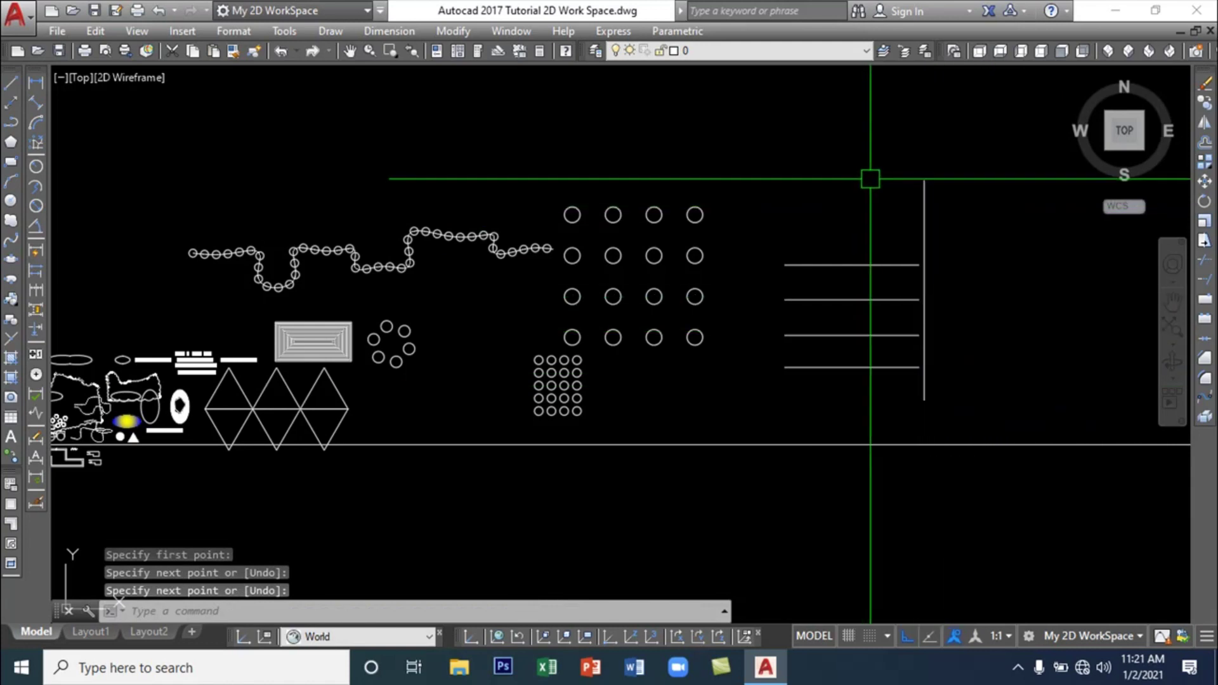
{"action": "key", "text": "Return"}
{"action": "left_click", "coordinate": [850, 187]}
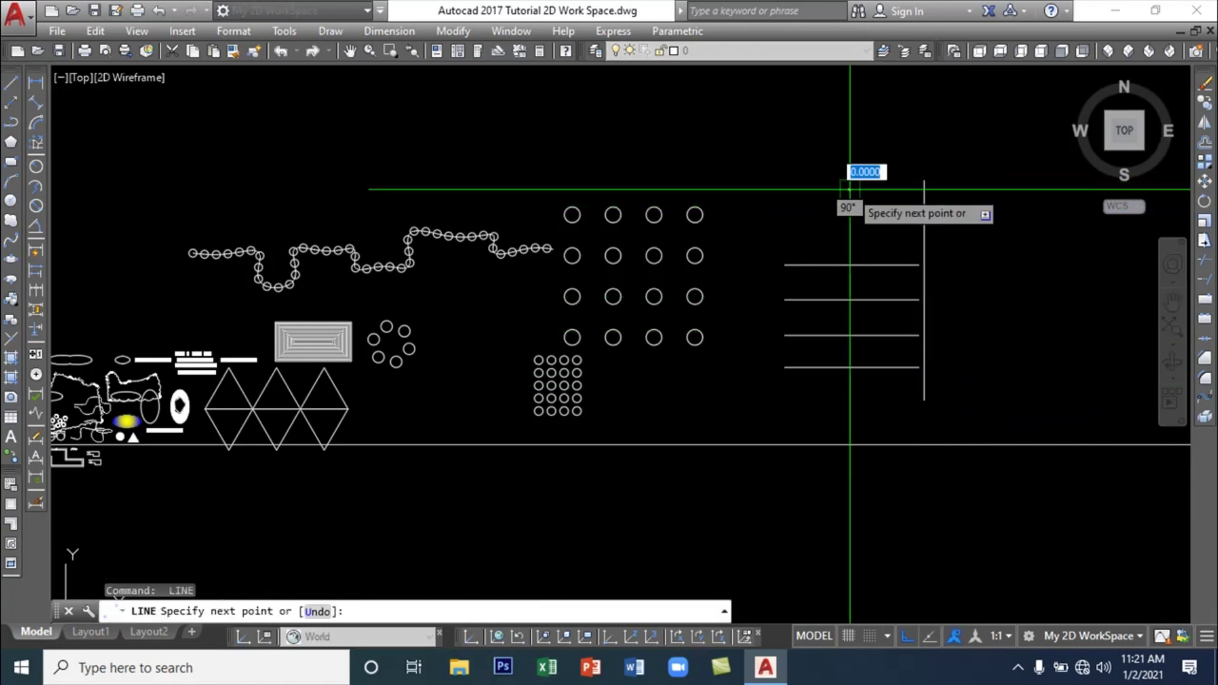
{"action": "left_click", "coordinate": [866, 403]}
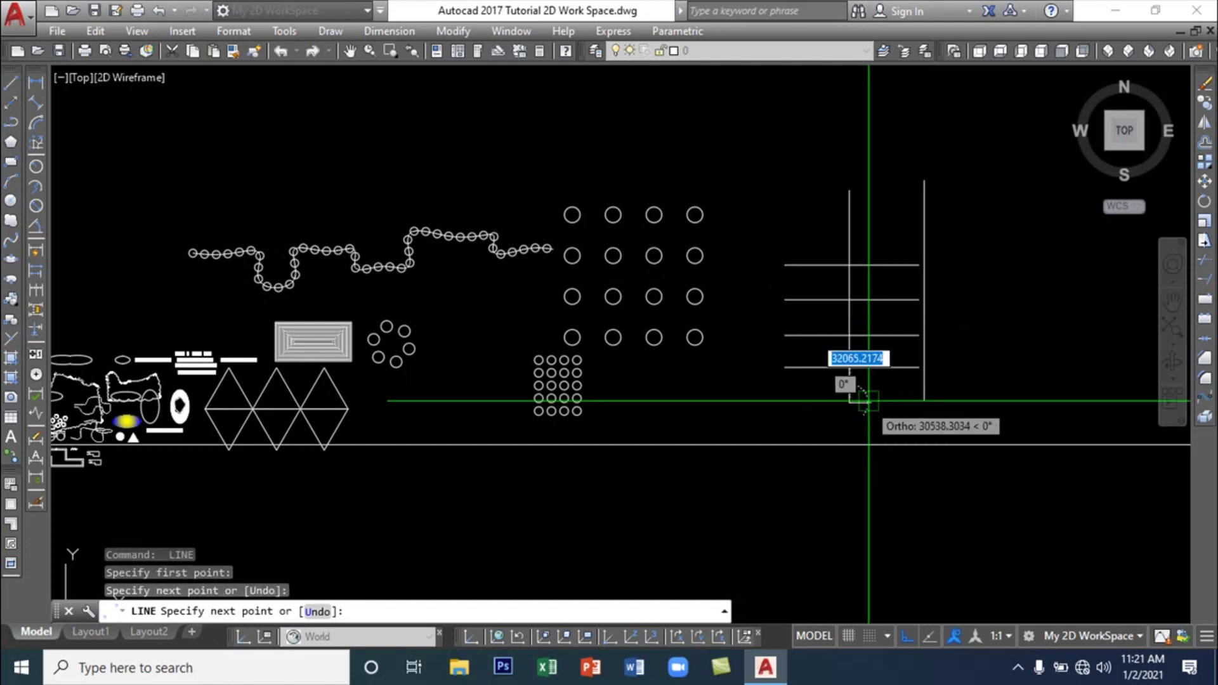
{"action": "key", "text": "Return"}
{"action": "scroll", "coordinate": [998, 332], "scroll_direction": "up", "scroll_amount": 4}
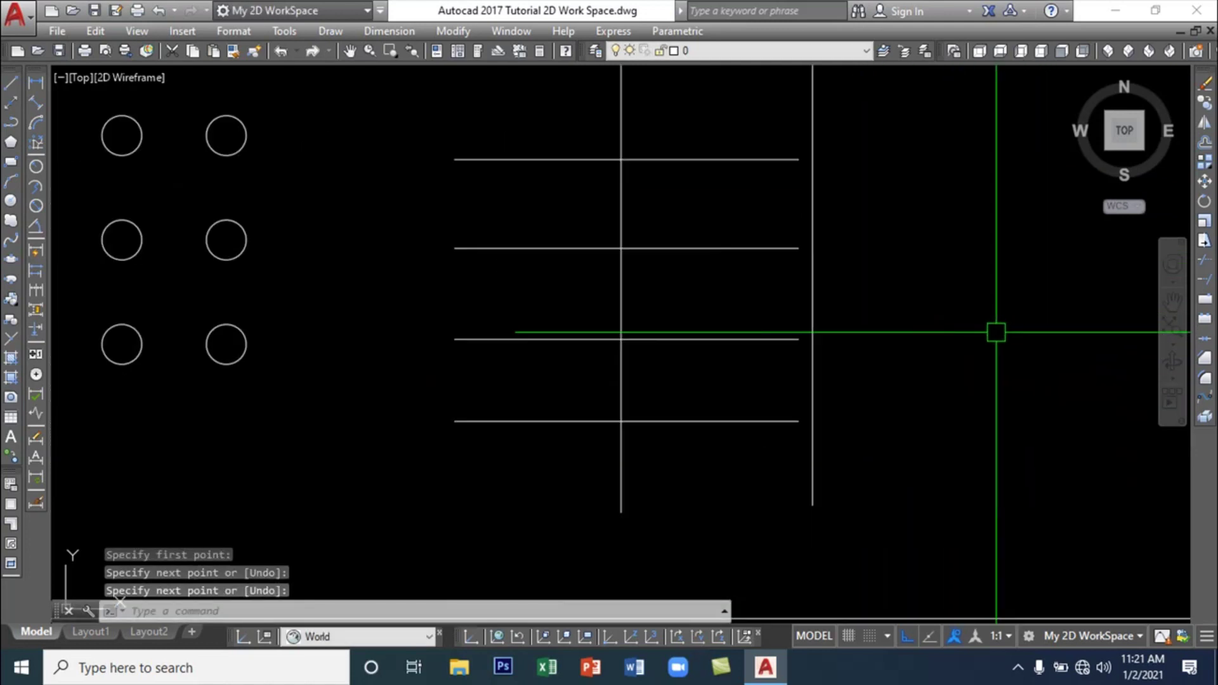
{"action": "middle_click_drag", "start_coordinate": [998, 332], "coordinate": [938, 396]}
{"action": "scroll", "coordinate": [937, 393], "scroll_direction": "down", "scroll_amount": 2}
{"action": "scroll", "coordinate": [935, 392], "scroll_direction": "up", "scroll_amount": 2}
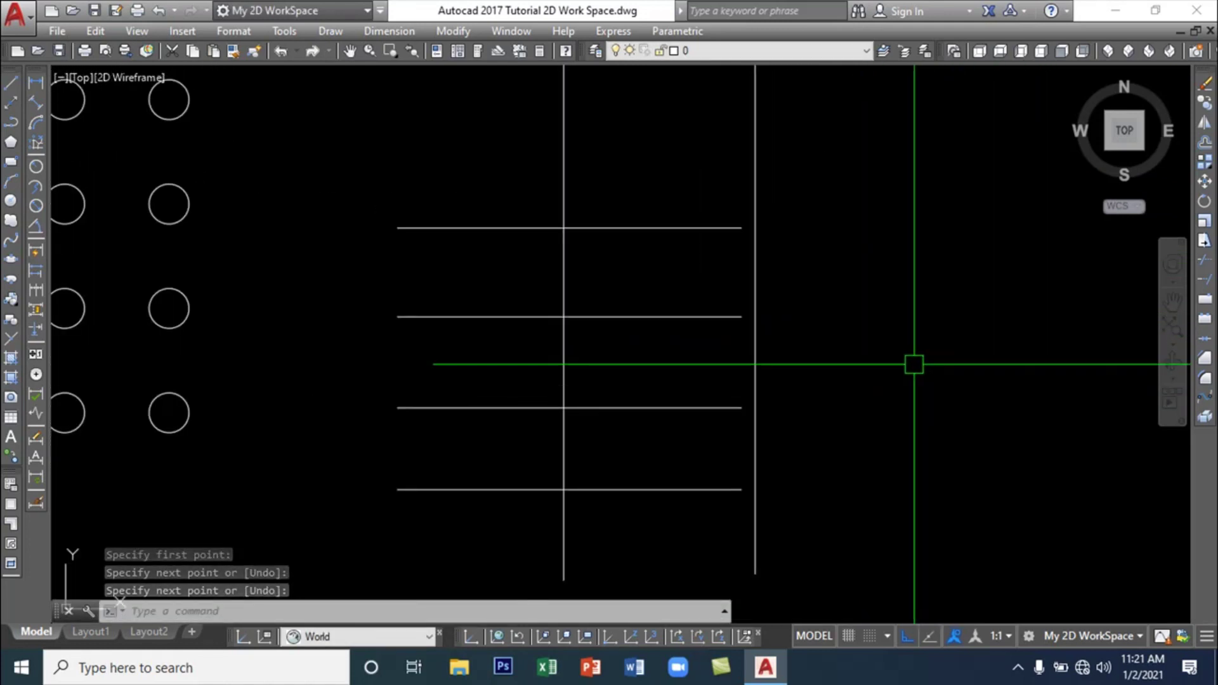
{"action": "mouse_move", "coordinate": [885, 327]}
{"action": "middle_mouse_down"}
{"action": "mouse_move", "coordinate": [919, 367]}
{"action": "mouse_move", "coordinate": [922, 349]}
{"action": "middle_mouse_up"}
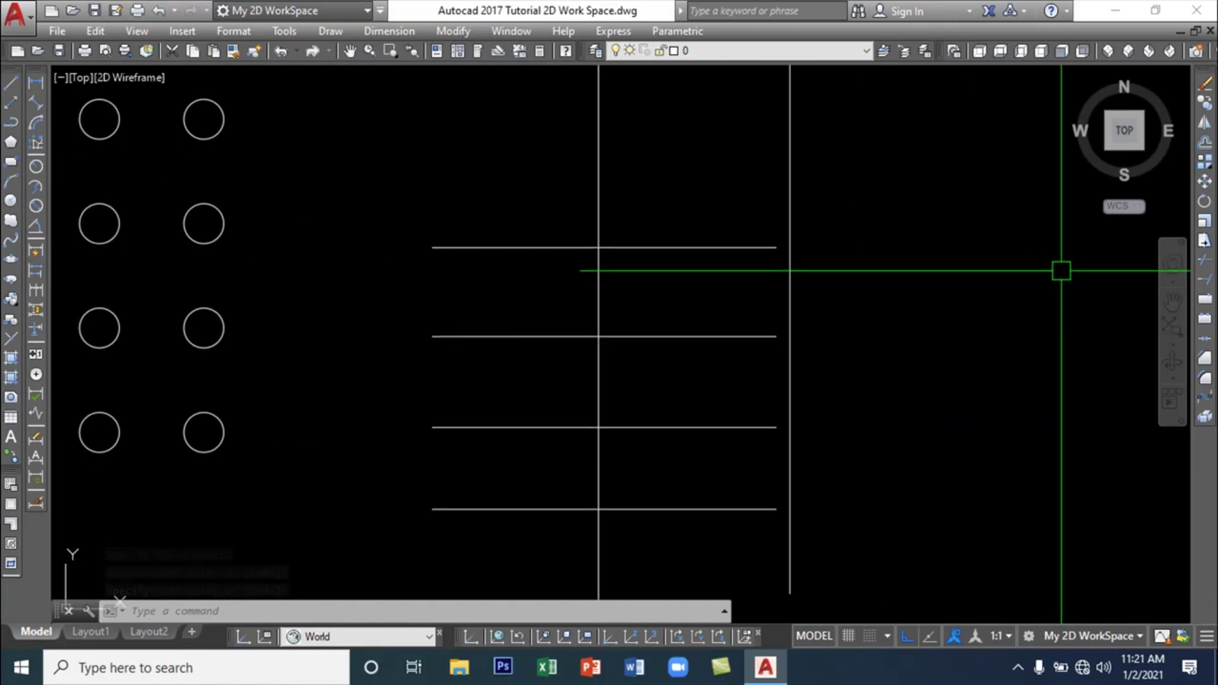
Start TRIM with the left vertical line as the only cutting edge
{"action": "left_click", "coordinate": [1206, 261]}
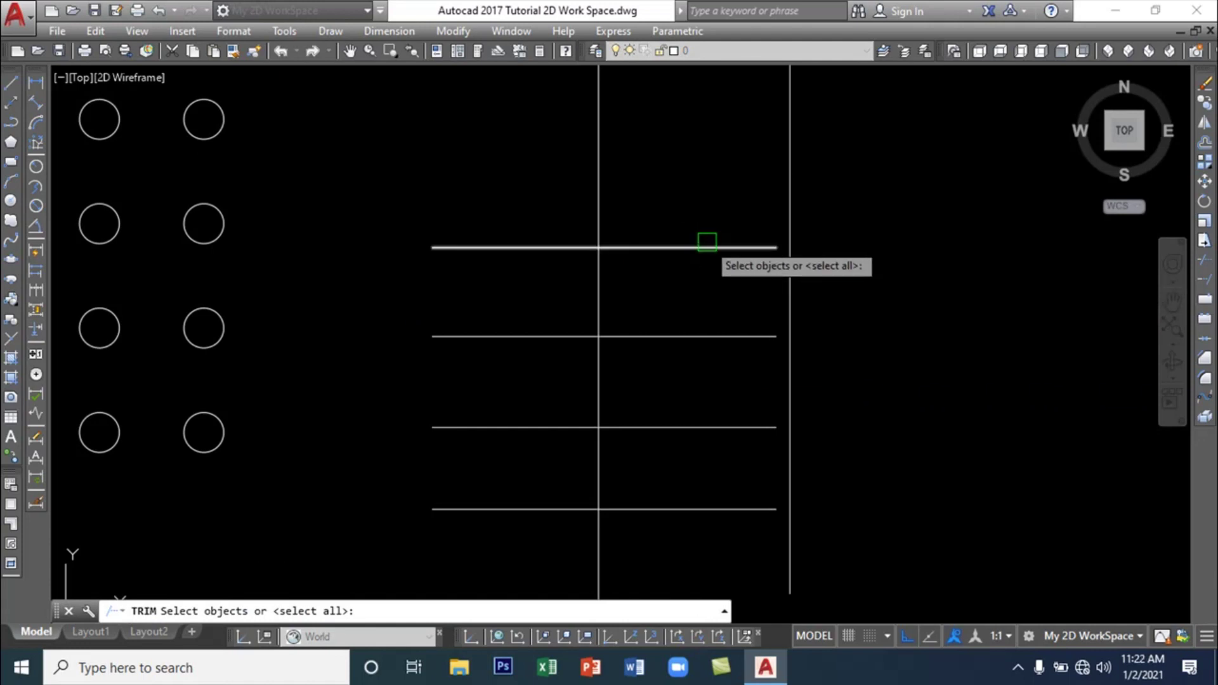
{"action": "left_click", "coordinate": [597, 204]}
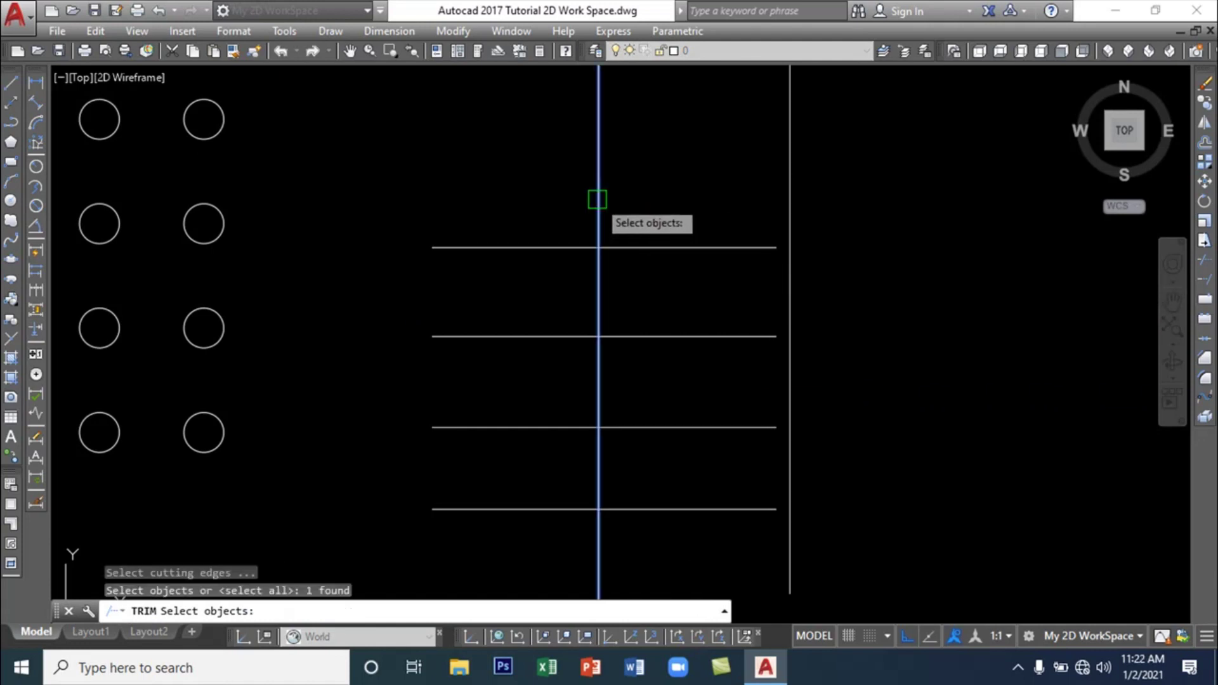
{"action": "left_click", "coordinate": [709, 246]}
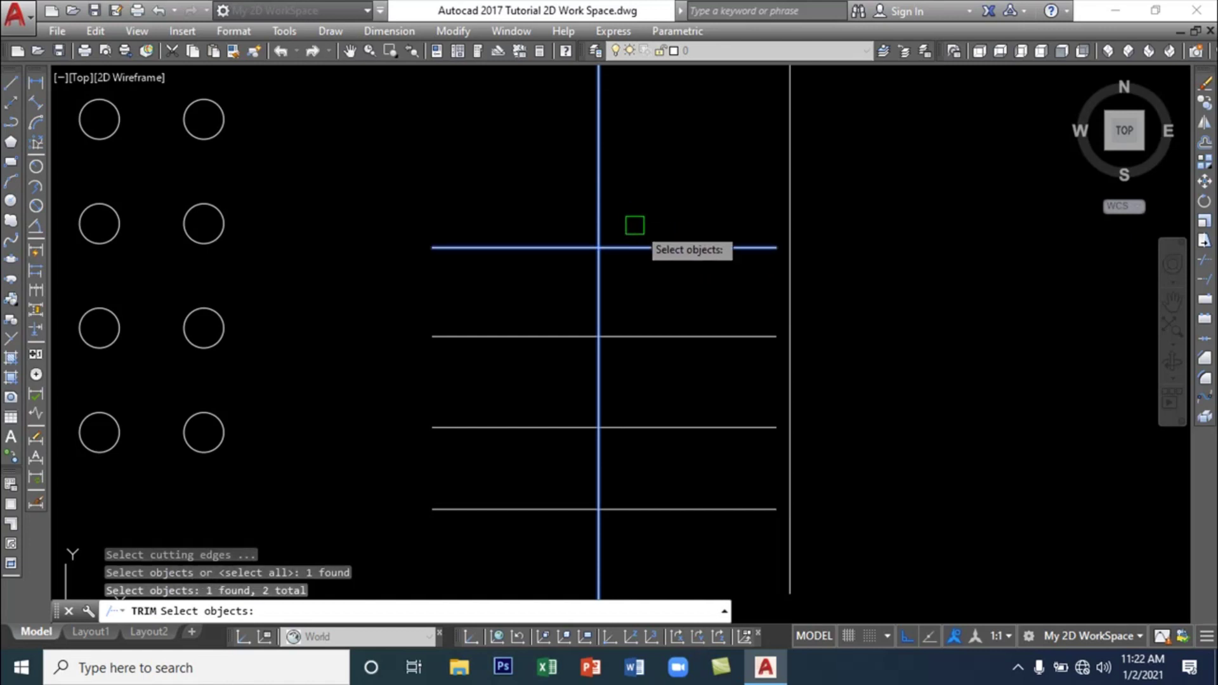
{"action": "key", "text": "Escape"}
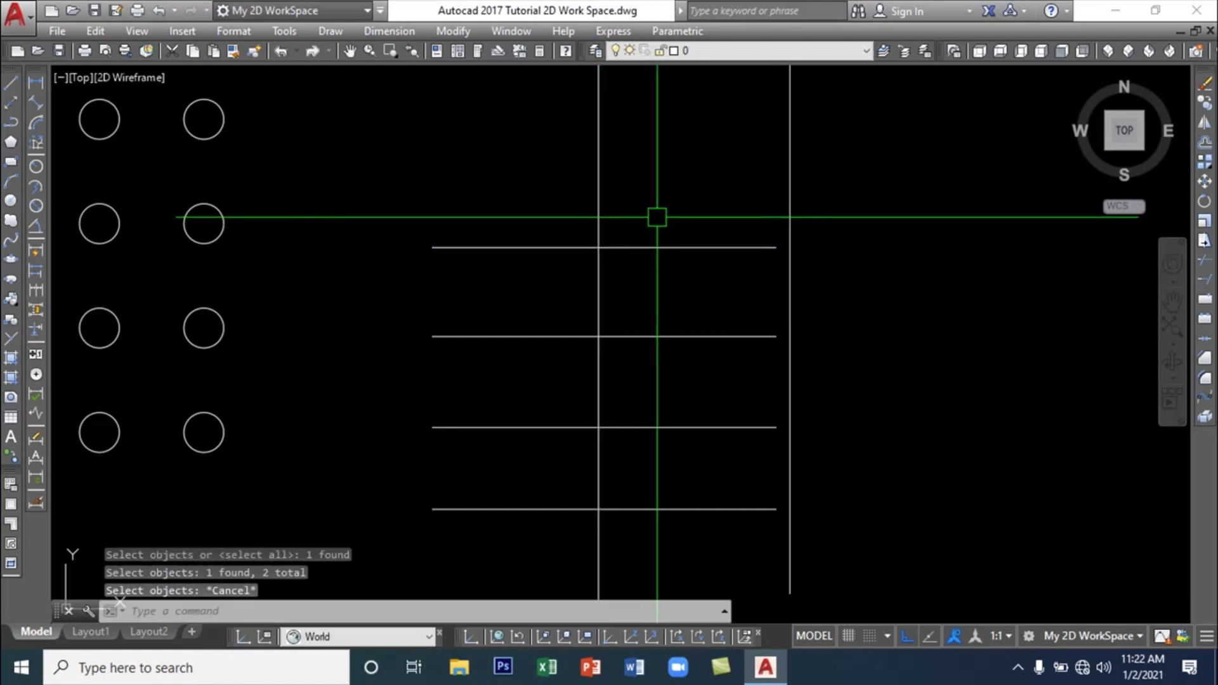
{"action": "key", "text": "Return"}
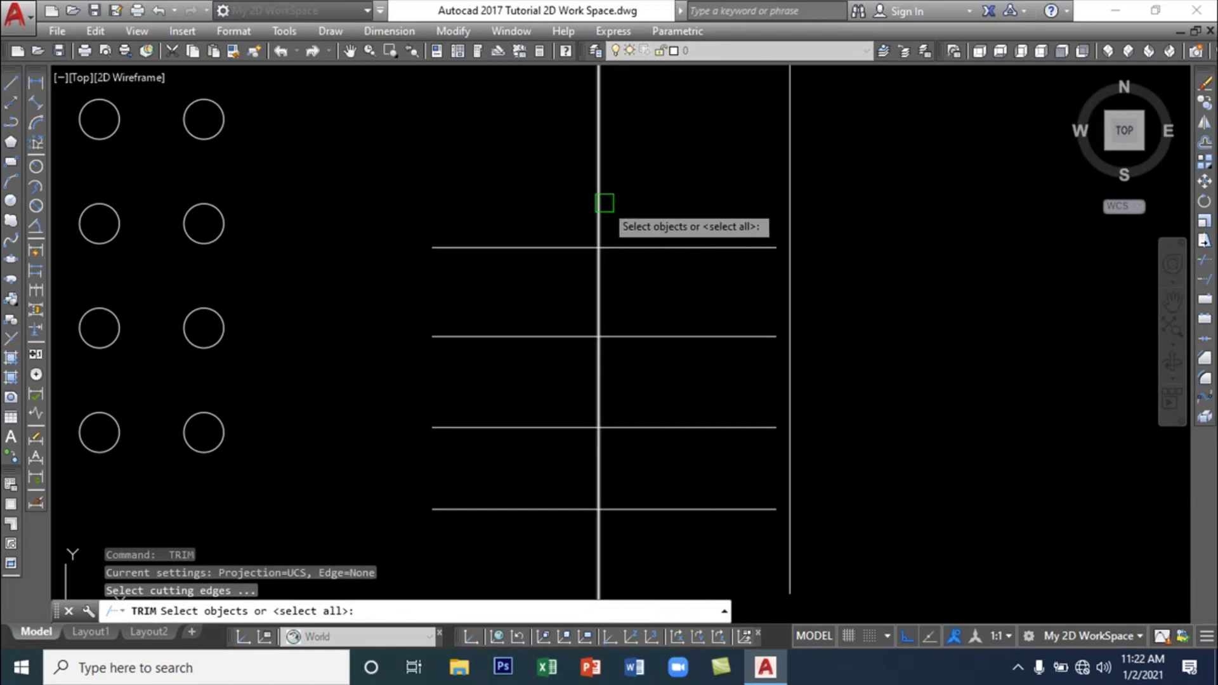
{"action": "left_click", "coordinate": [604, 202]}
{"action": "key", "text": "Return"}
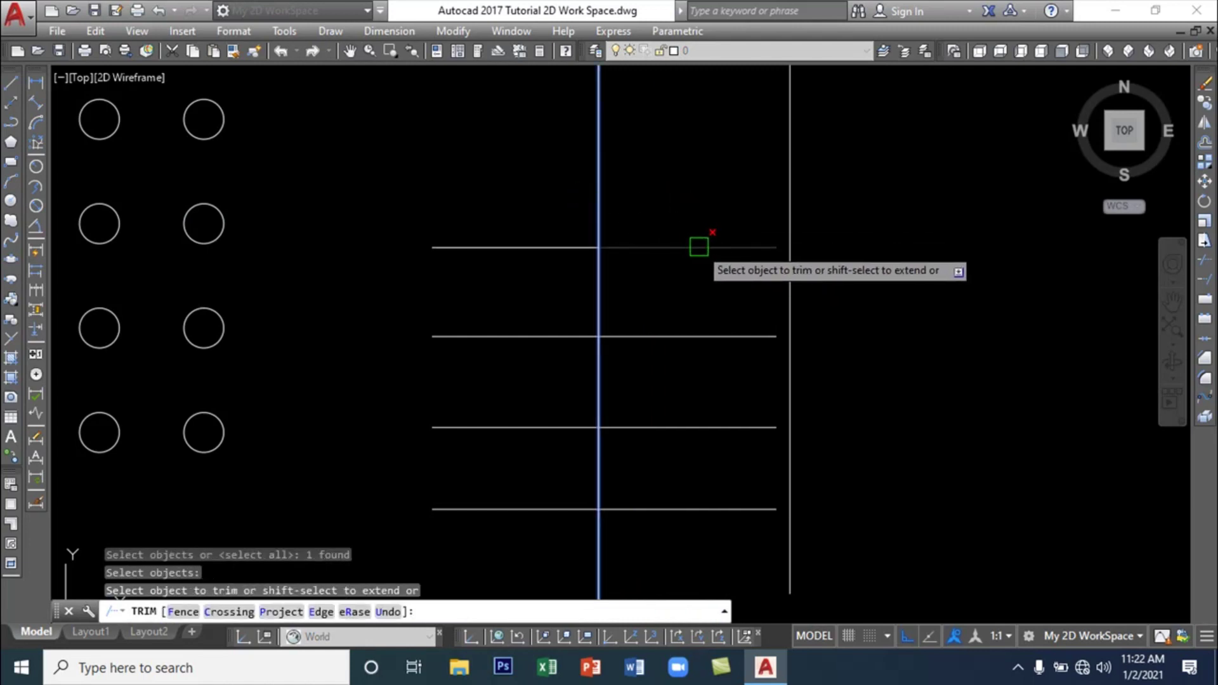
Trim away the right parts of all four horizontal lines at that edge
{"action": "left_click", "coordinate": [698, 247]}
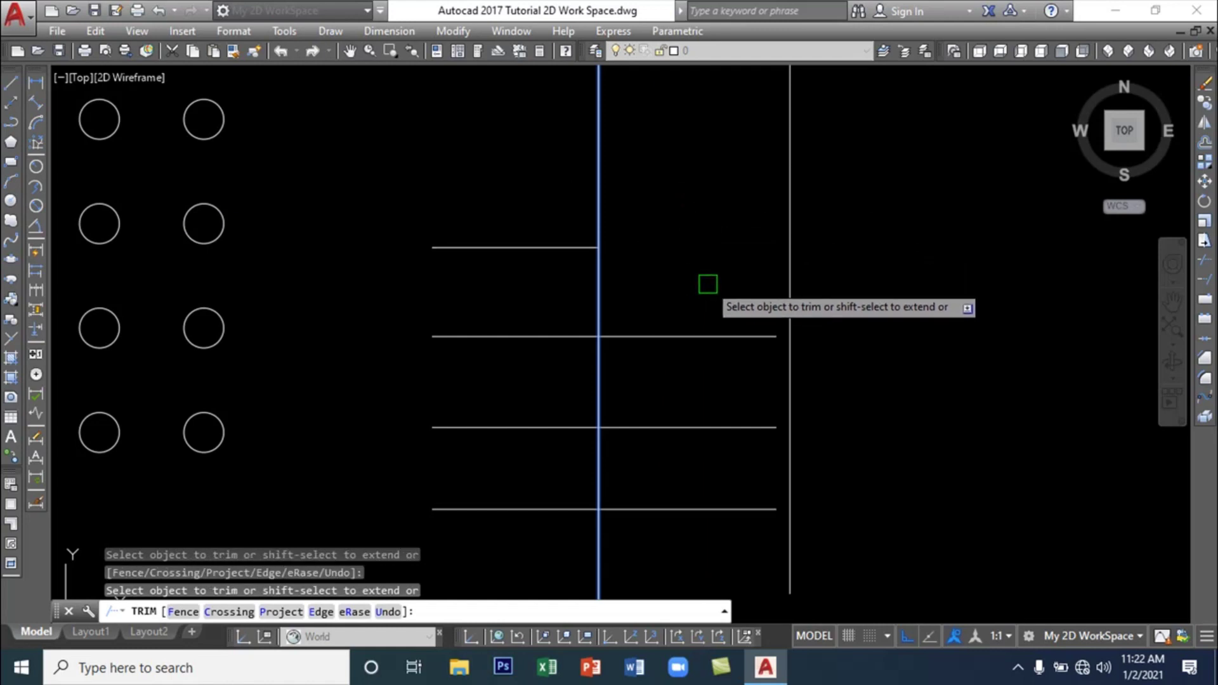
{"action": "left_click", "coordinate": [695, 337]}
{"action": "left_click", "coordinate": [691, 427]}
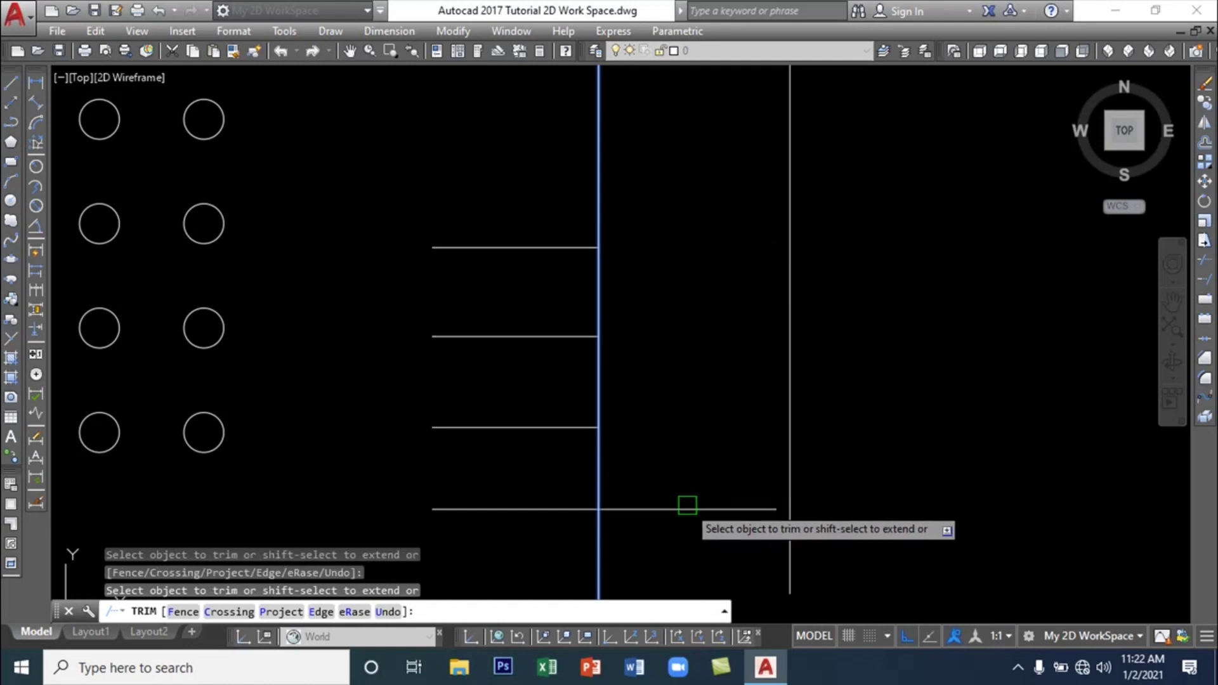
{"action": "left_click", "coordinate": [687, 507]}
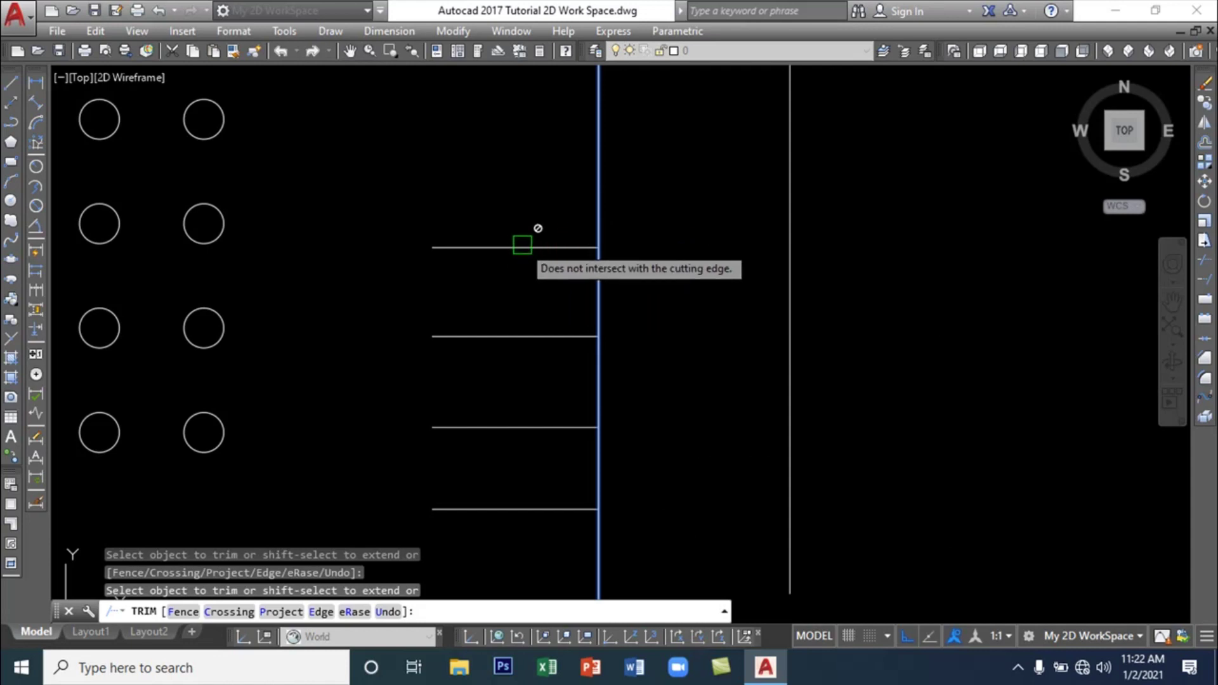
{"action": "key", "text": "Escape"}
{"action": "left_click", "coordinate": [533, 248]}
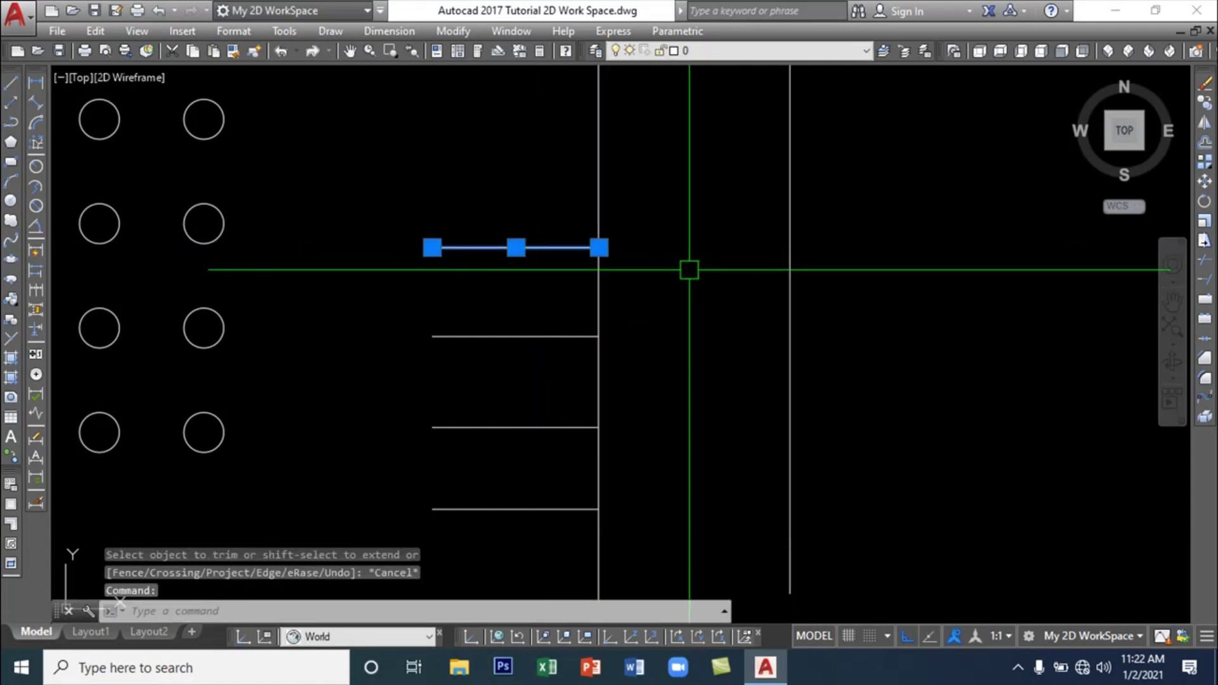
{"action": "key", "text": "Escape"}
{"action": "type", "text": "T"}
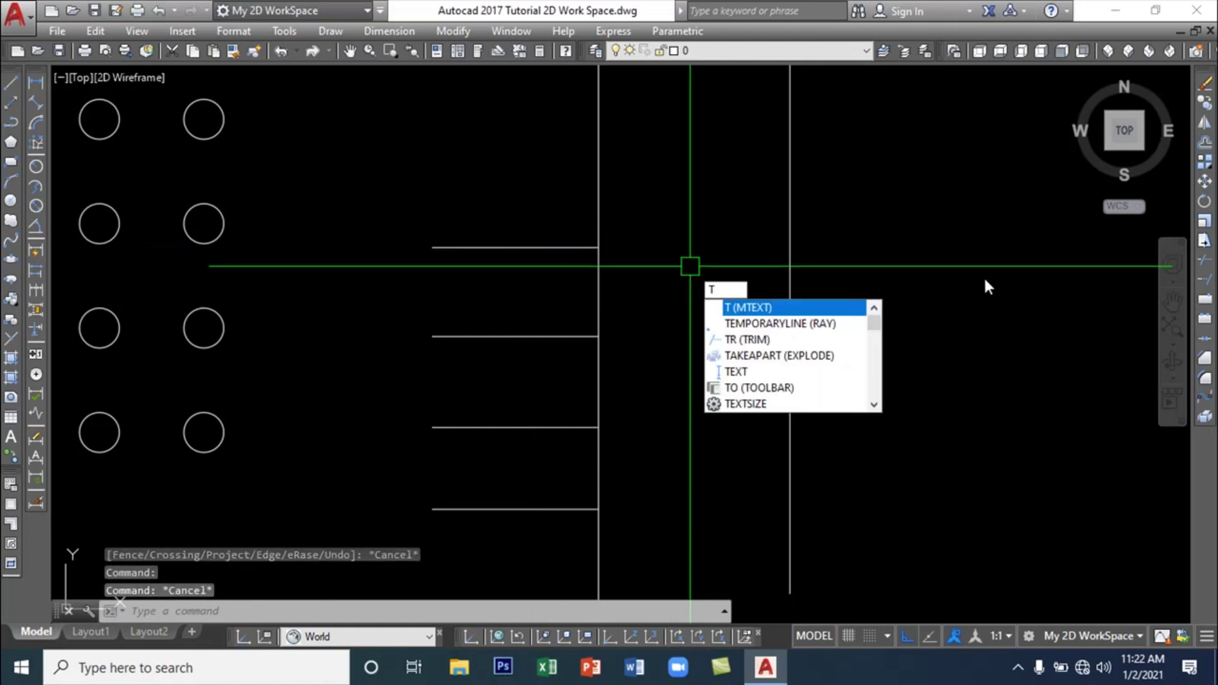
{"action": "left_click", "coordinate": [1206, 282]}
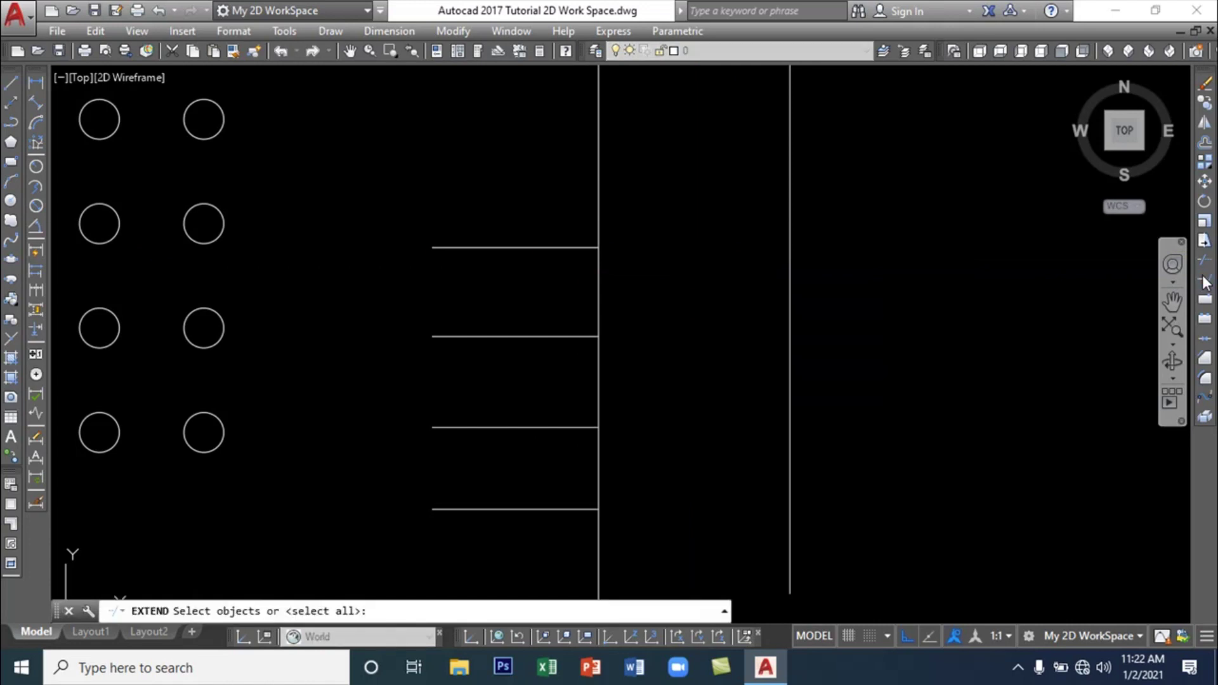
{"action": "left_click", "coordinate": [572, 246]}
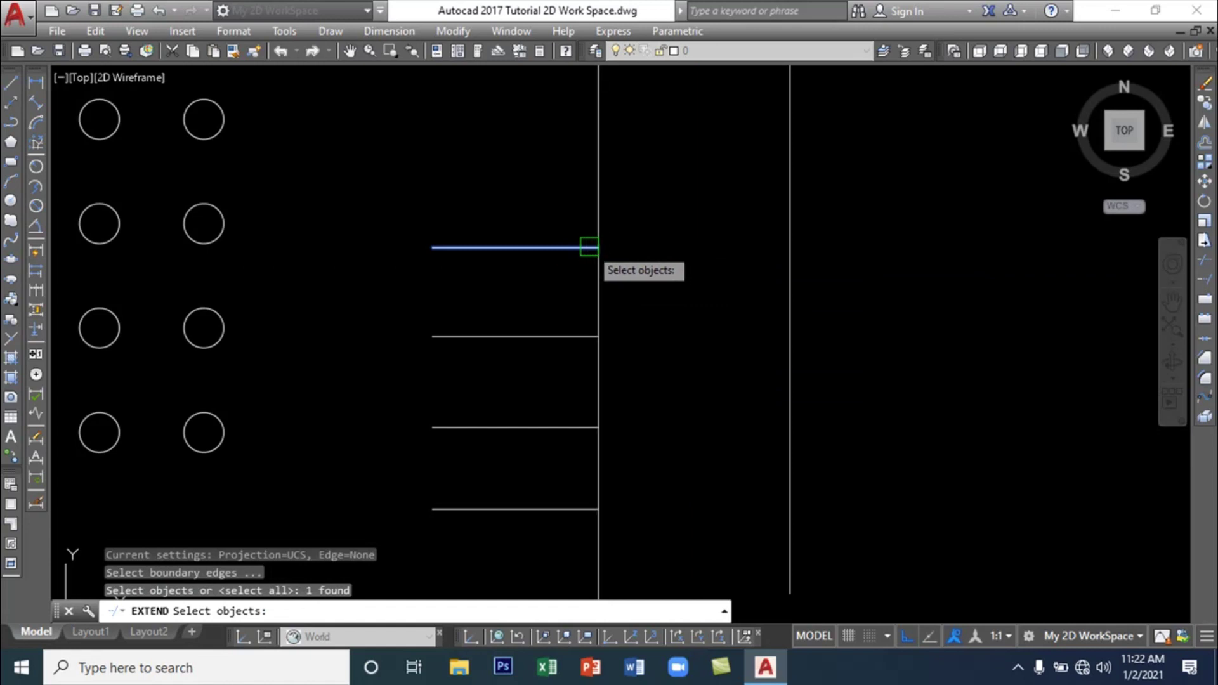
{"action": "left_click", "coordinate": [589, 247]}
{"action": "key", "text": "Return"}
{"action": "left_click", "coordinate": [588, 247]}
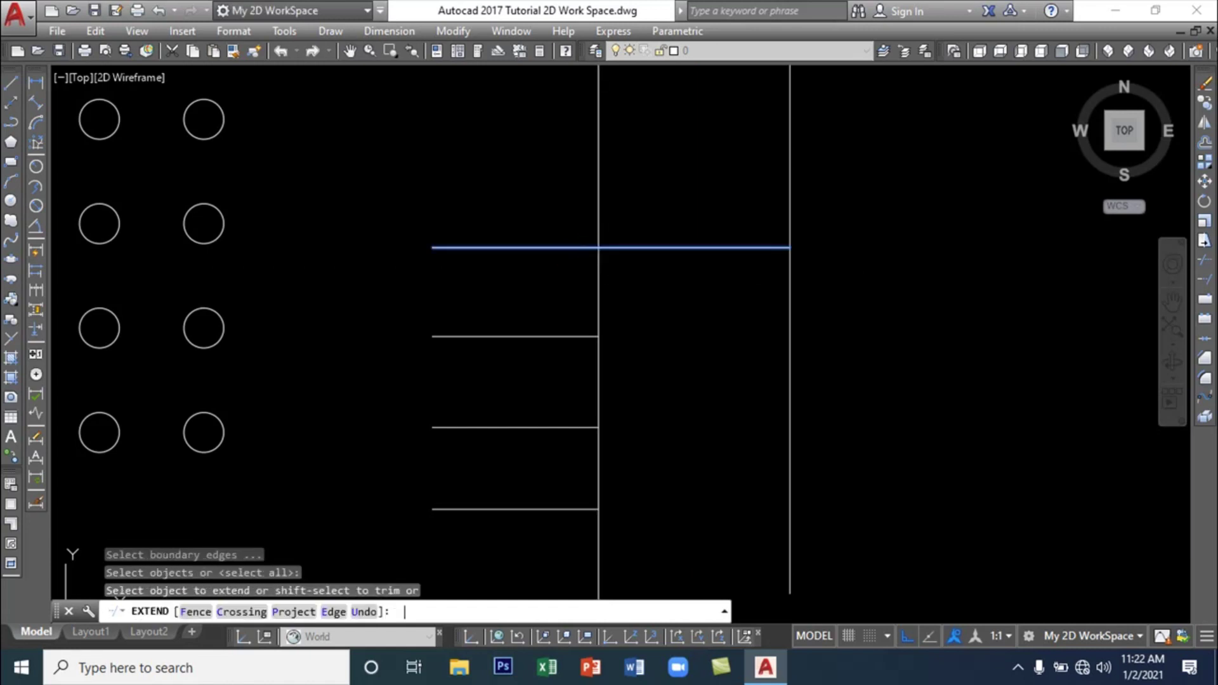
{"action": "key", "text": "Return"}
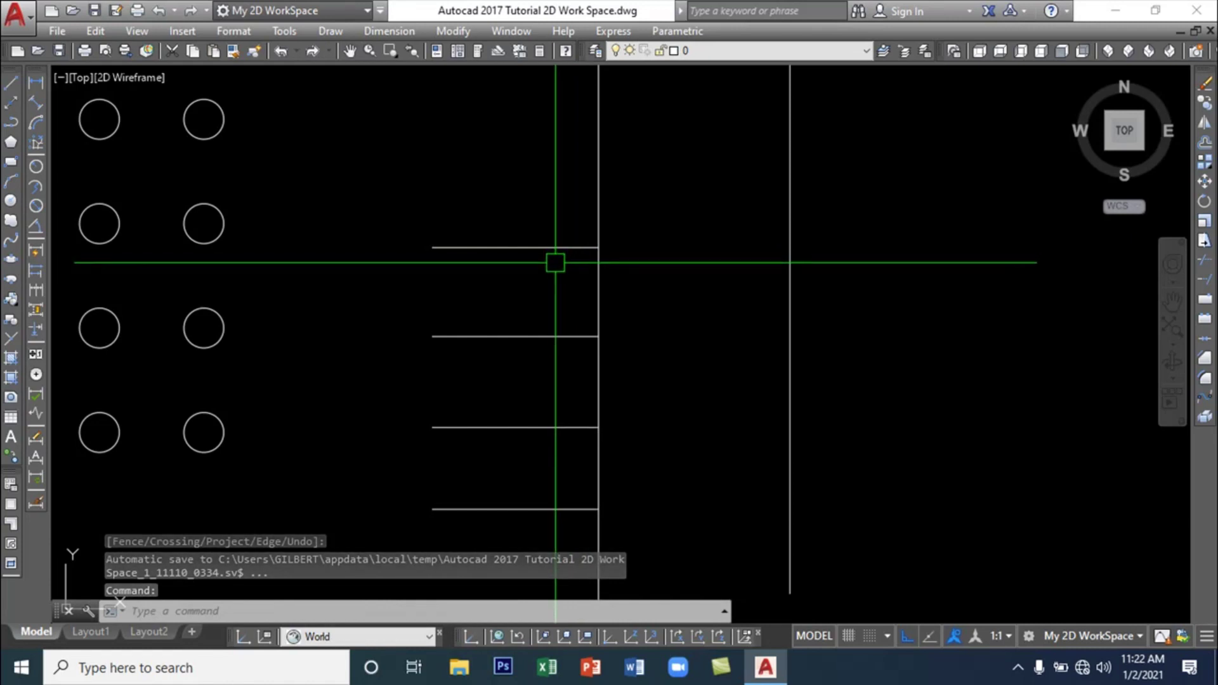
{"action": "type", "text": "TR"}
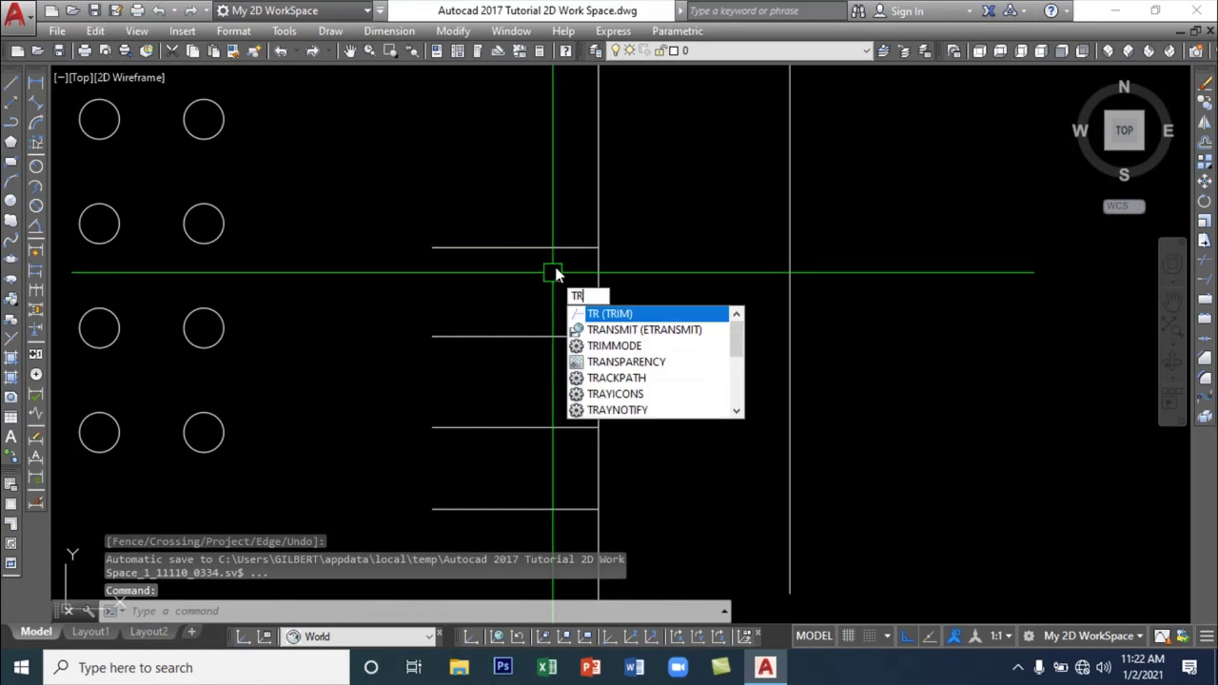
Using all lines as edges, extend the top, third and bottom horizontals to the right vertical
{"action": "left_click", "coordinate": [607, 316]}
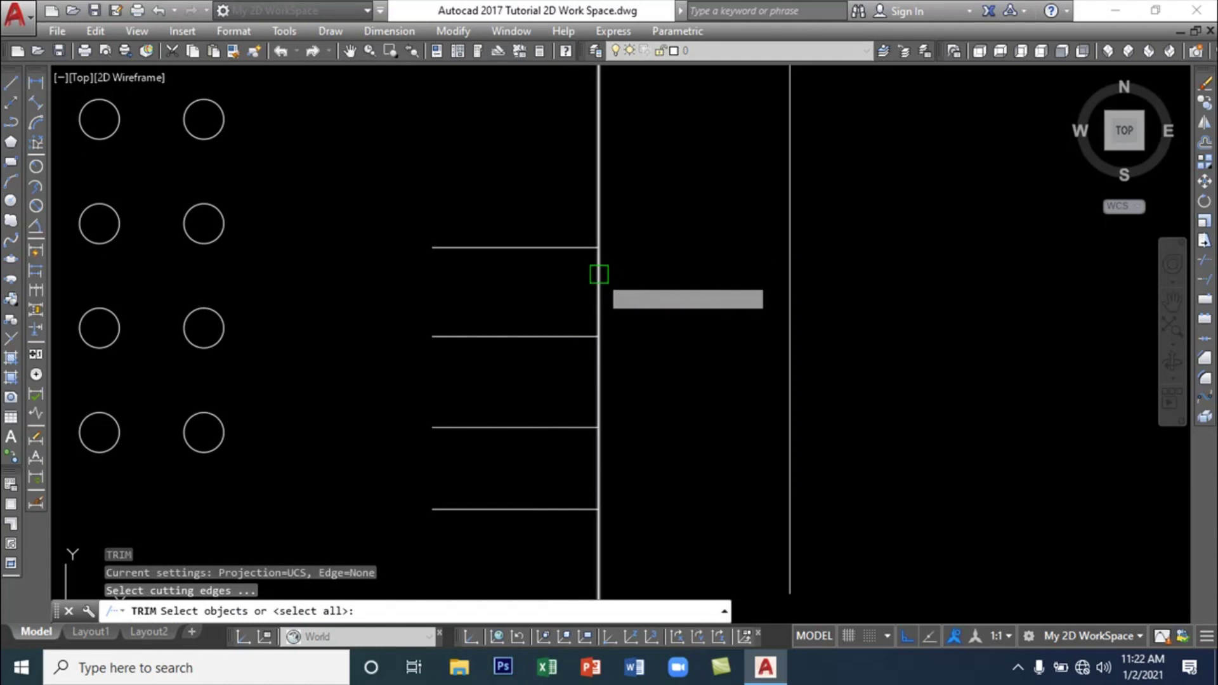
{"action": "key", "text": "Return"}
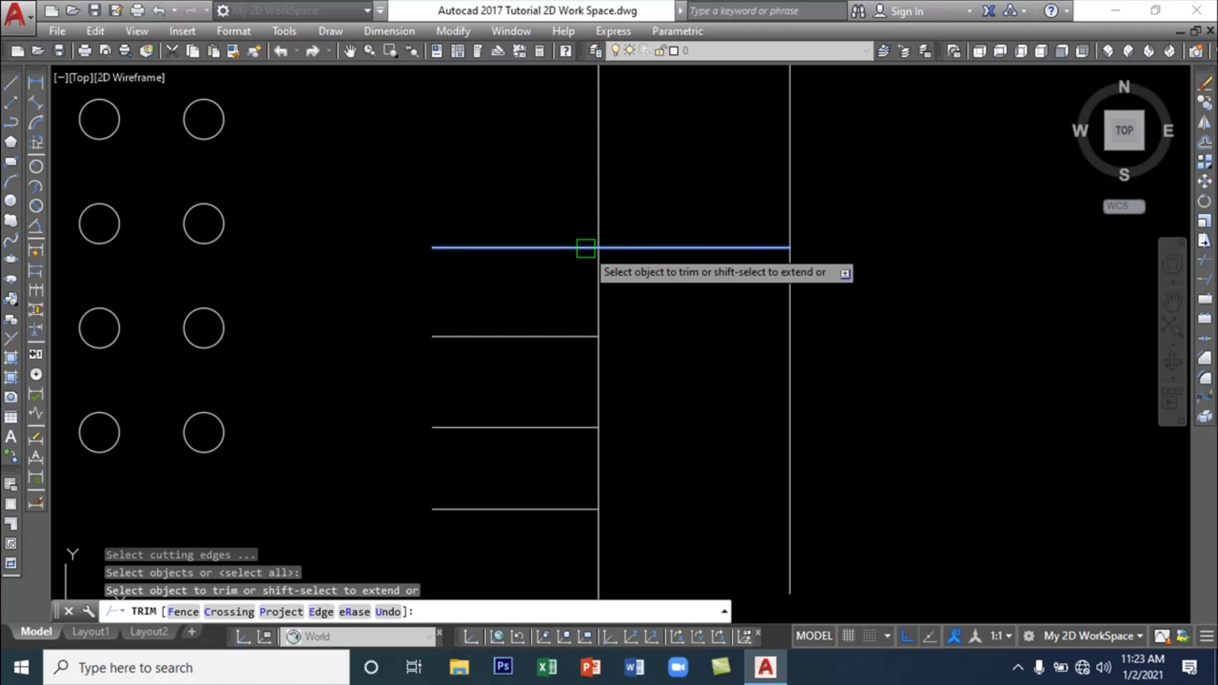
{"action": "left_click", "coordinate": [586, 248]}
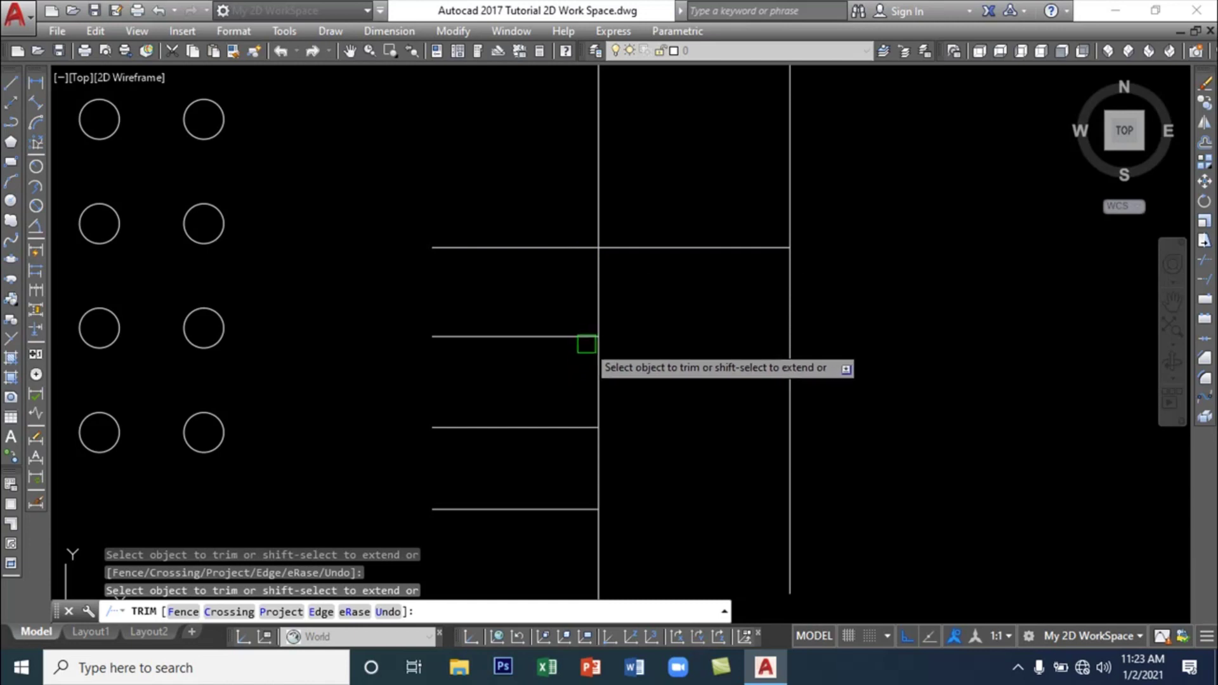
{"action": "left_click", "coordinate": [585, 428], "text": "shift"}
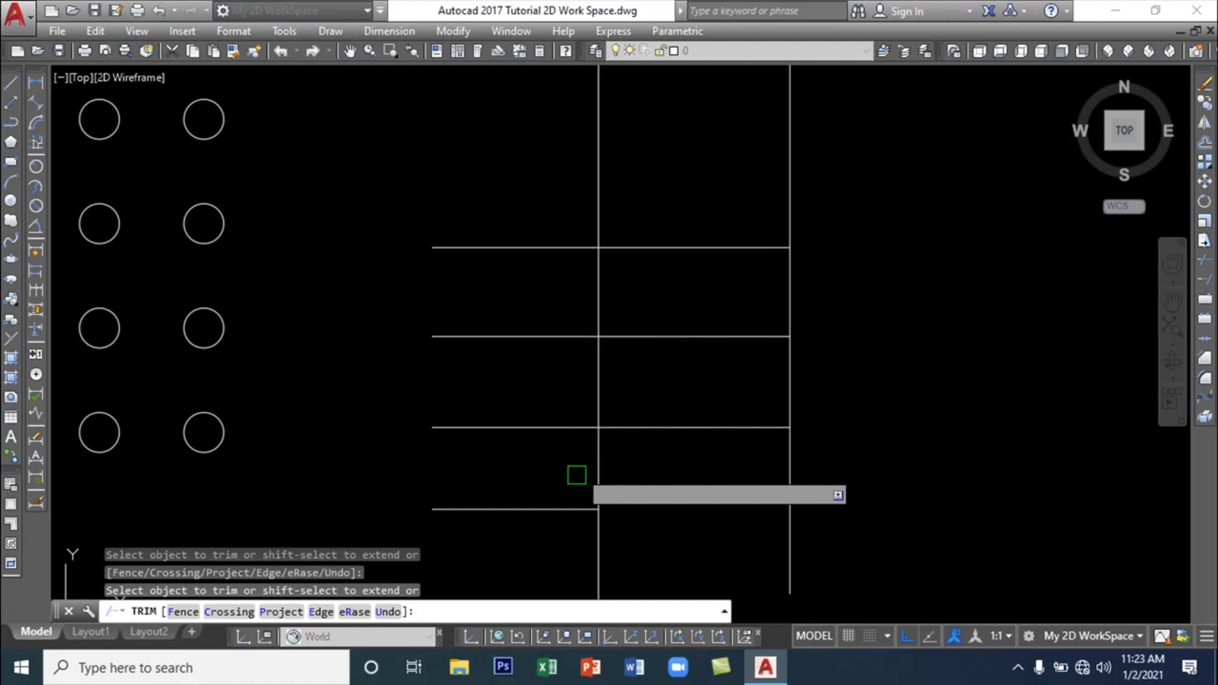
{"action": "left_click", "coordinate": [579, 509], "text": "shift"}
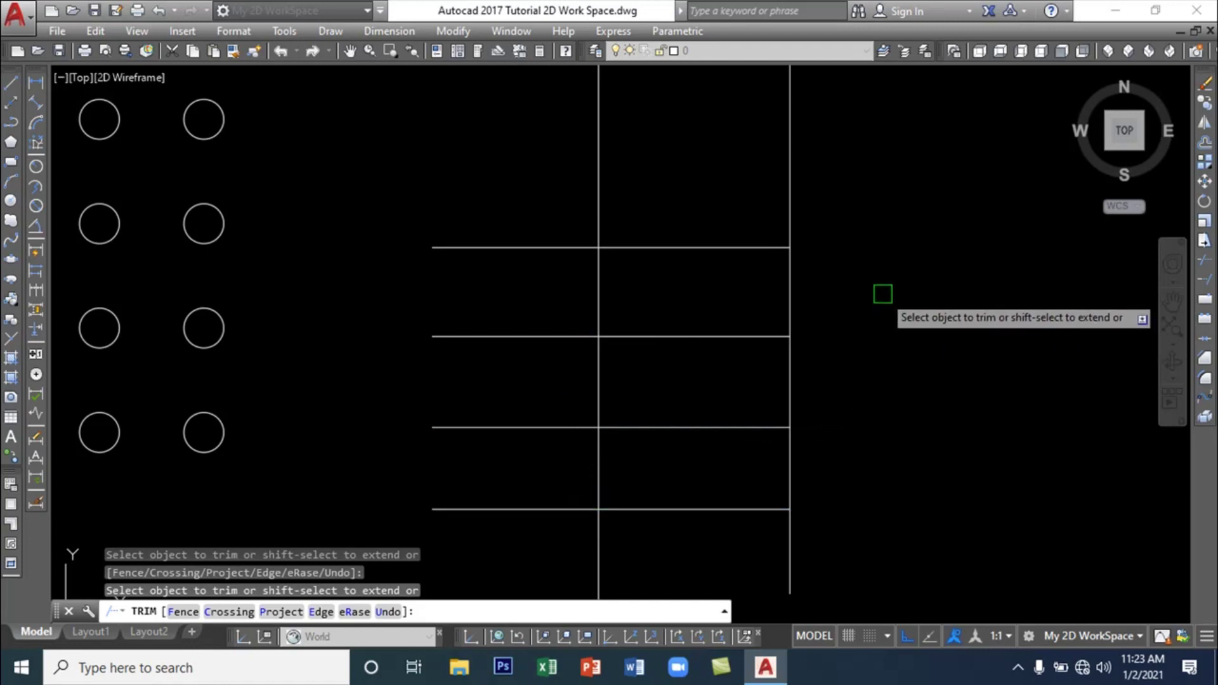
Trim the left vertical's three segments between the horizontal lines
{"action": "left_click", "coordinate": [599, 288]}
{"action": "left_click", "coordinate": [599, 374]}
{"action": "left_click", "coordinate": [599, 468]}
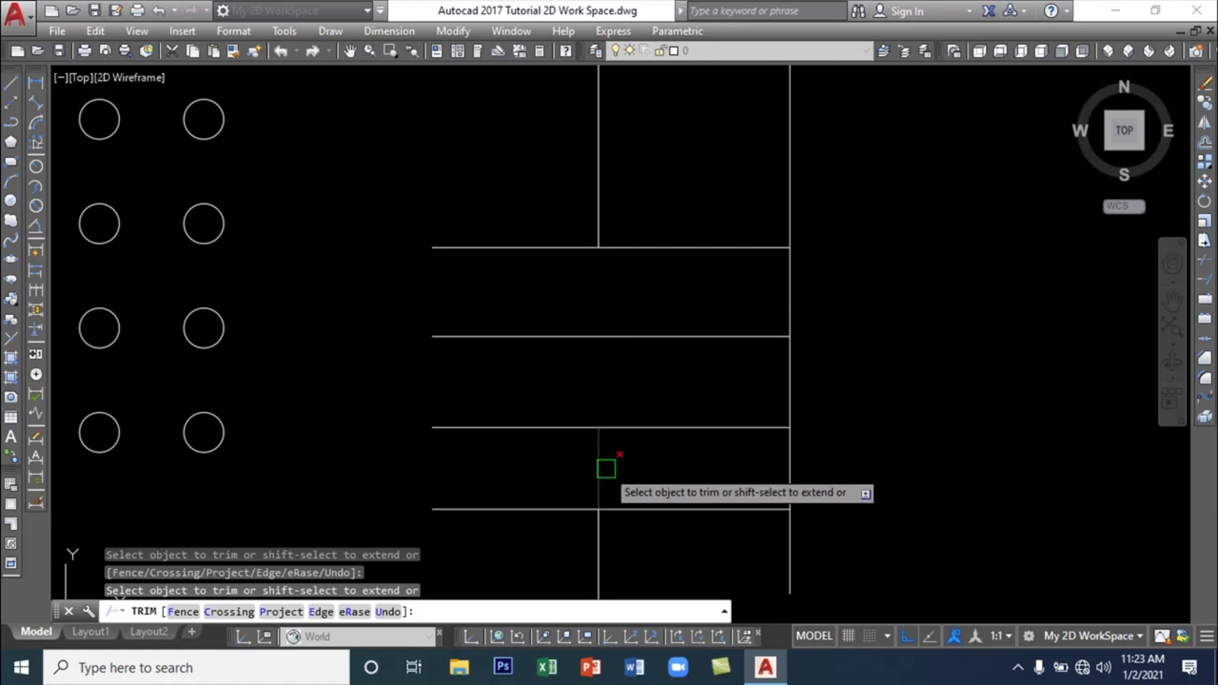
{"action": "scroll", "coordinate": [674, 319], "scroll_direction": "down", "scroll_amount": 2}
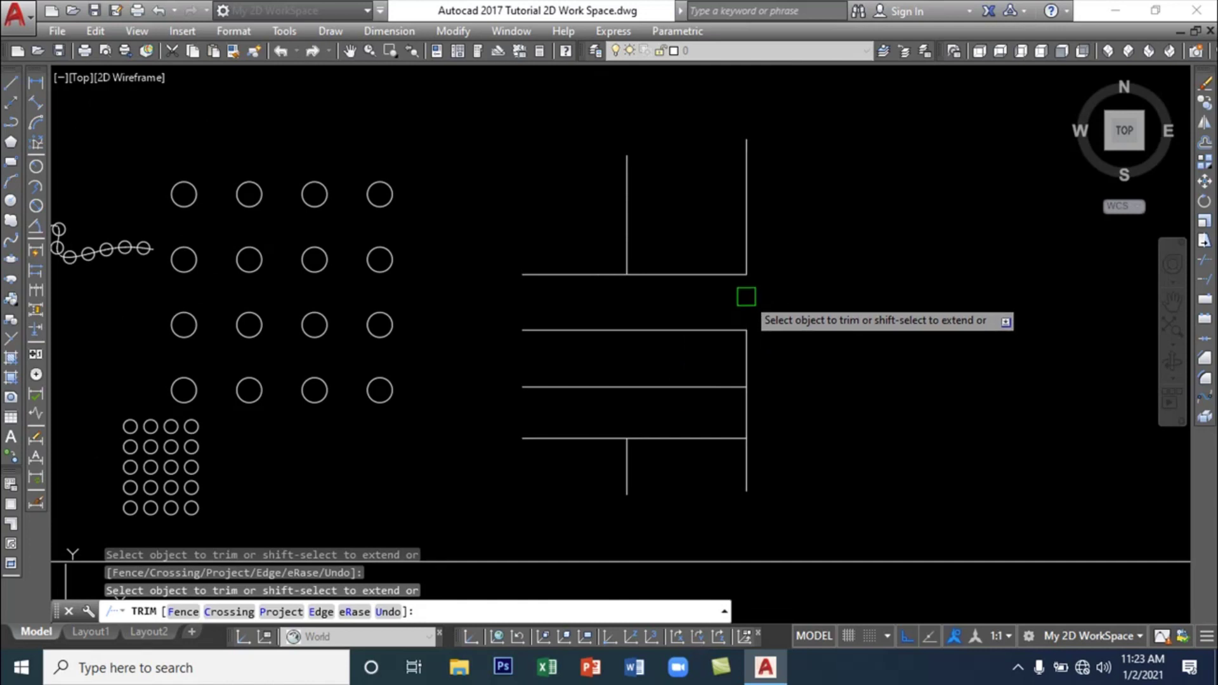
{"action": "key", "text": "Escape"}
Copy the short upper vertical segment from its endpoint to a spot right of the line grid
{"action": "left_click", "coordinate": [748, 217]}
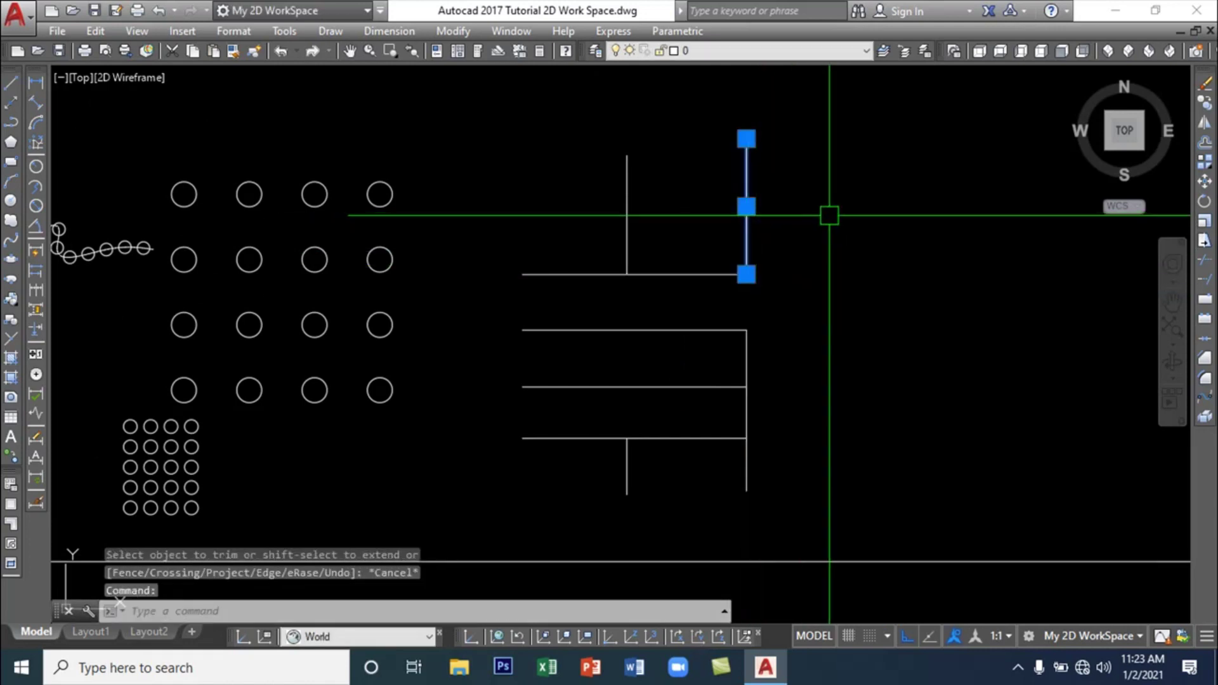
{"action": "type", "text": "CO"}
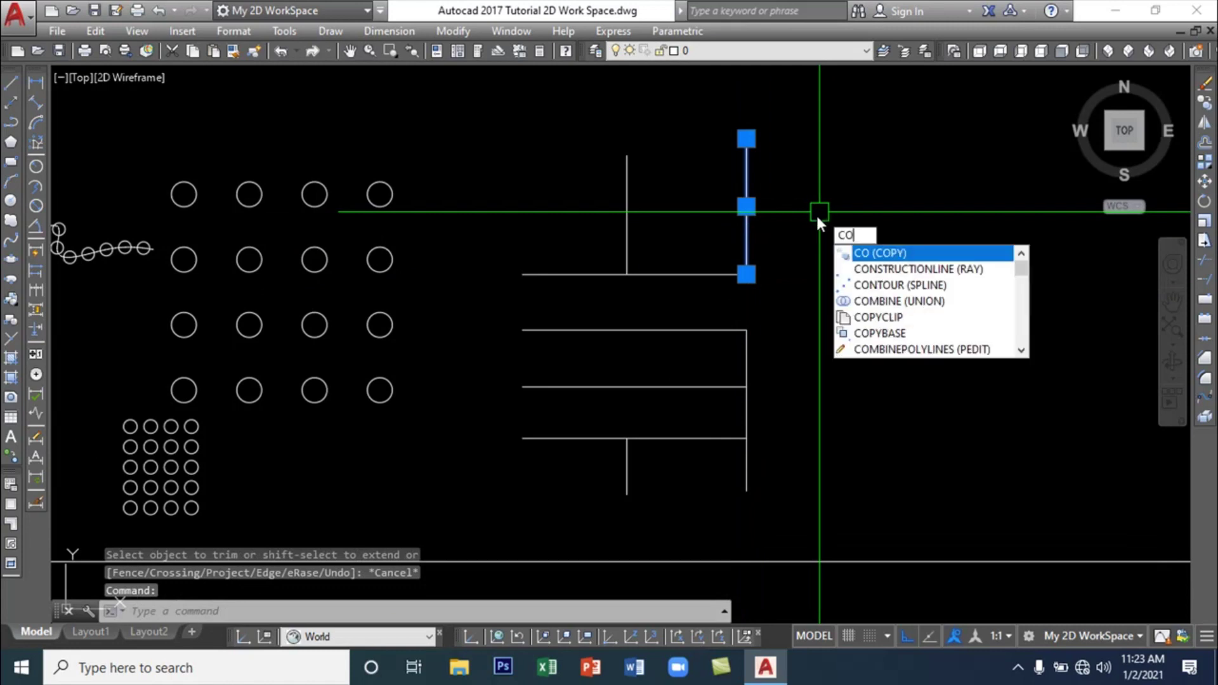
{"action": "key", "text": "Return"}
{"action": "left_click", "coordinate": [747, 207]}
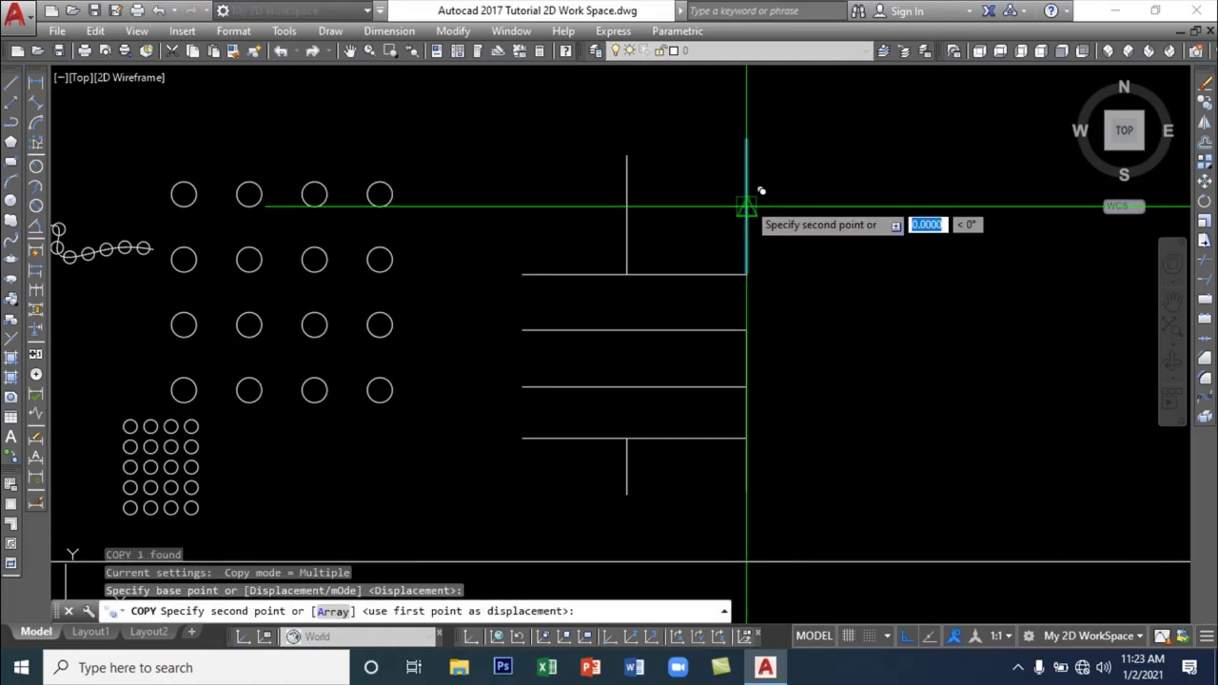
{"action": "left_click", "coordinate": [903, 320]}
{"action": "key", "text": "Escape"}
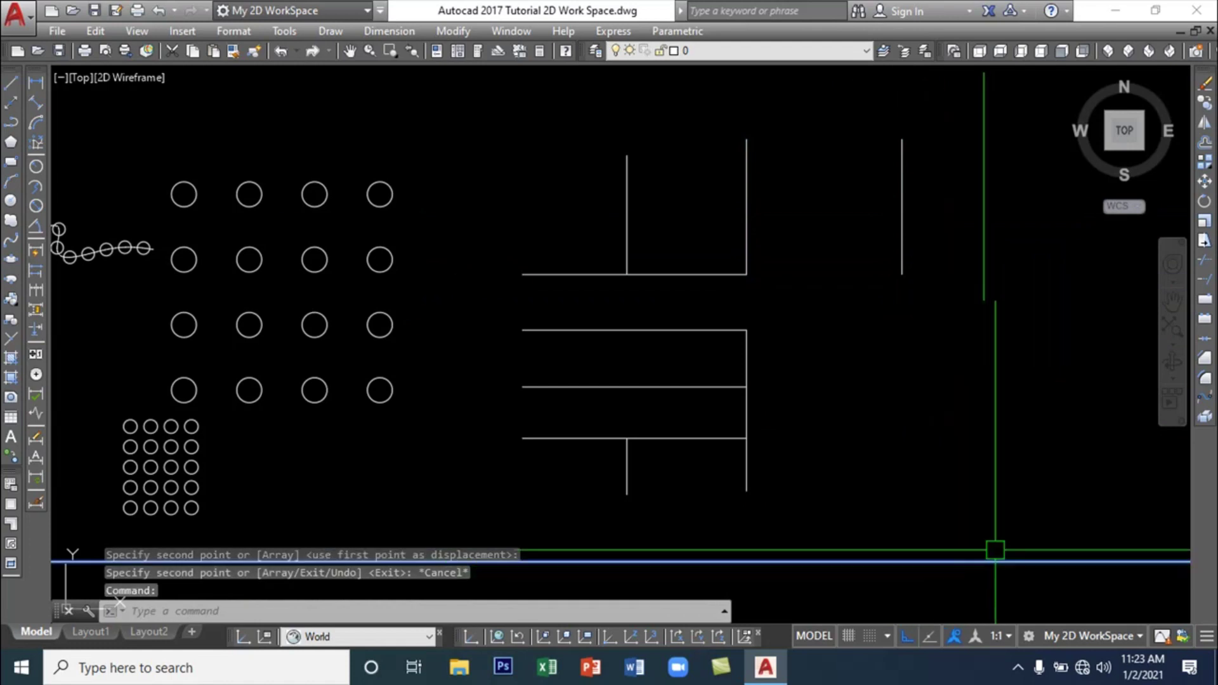
{"action": "left_click", "coordinate": [902, 259]}
{"action": "key", "text": "Escape"}
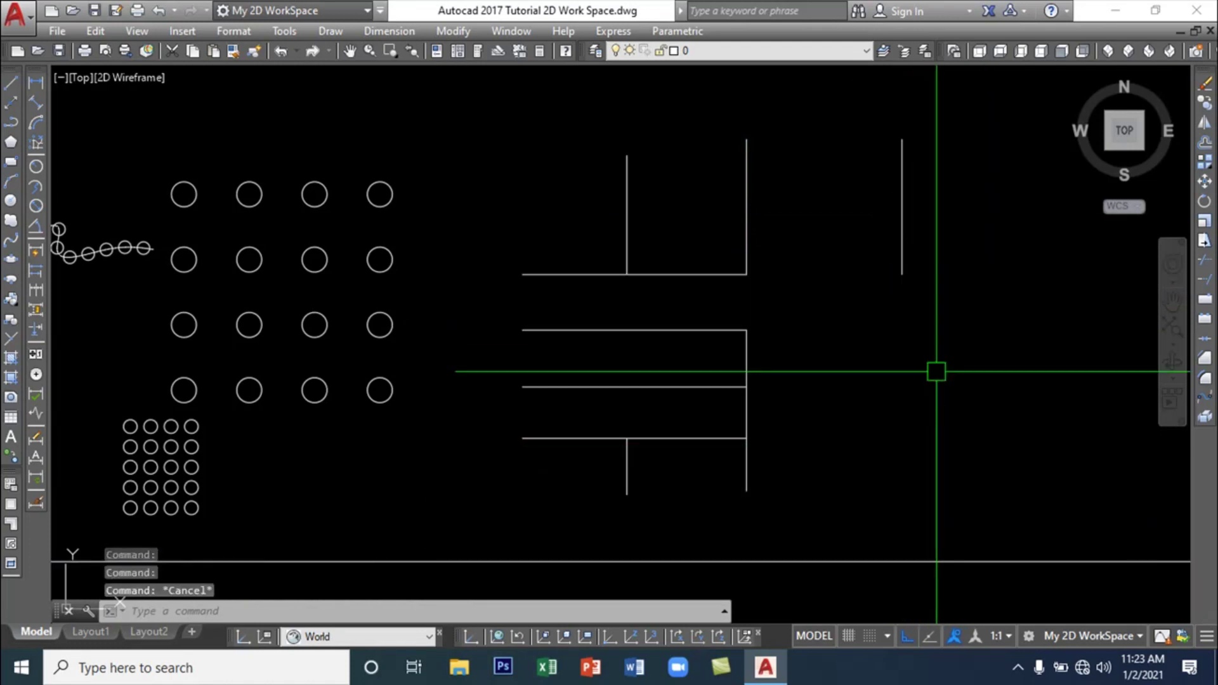
Extend the right vertical down to the bottom line and the top two horizontals right to meet it
{"action": "type", "text": "TR"}
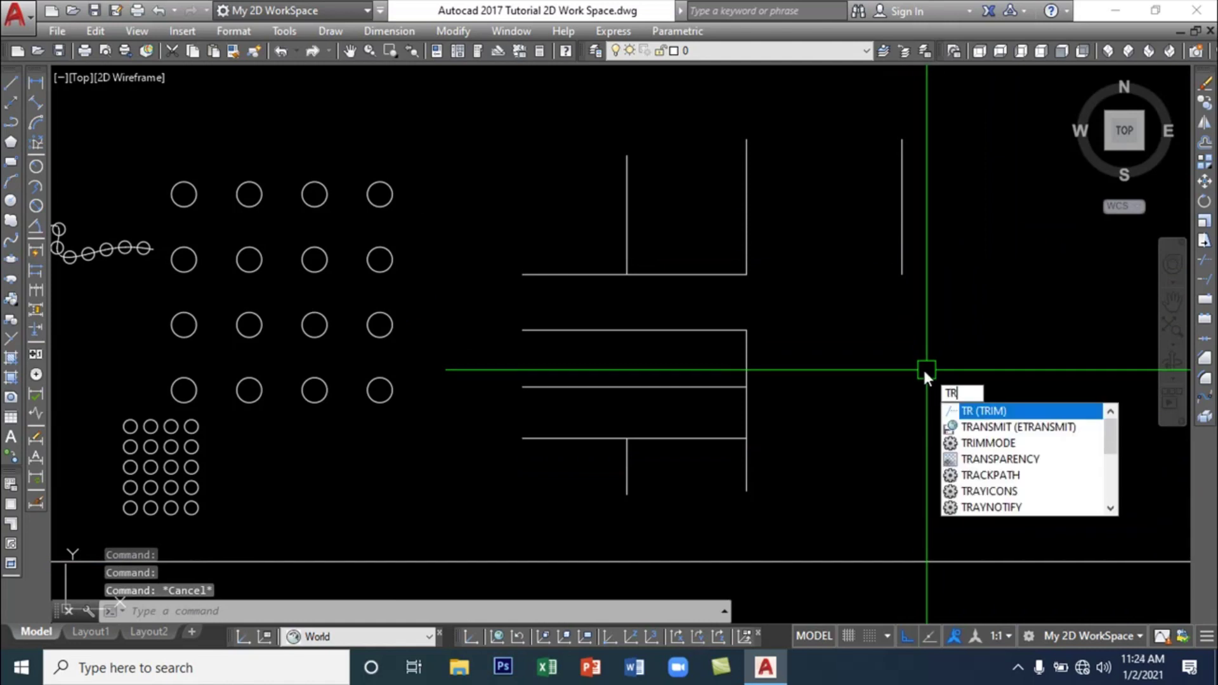
{"action": "key", "text": "Return"}
{"action": "key", "text": "Return"}
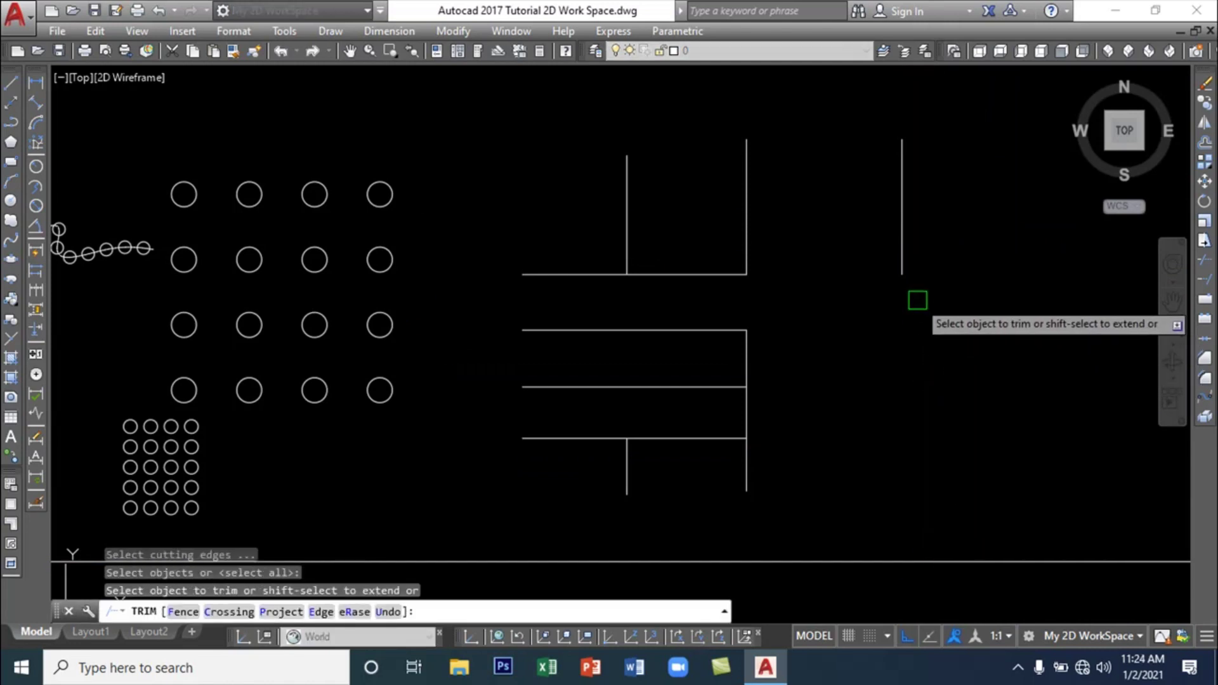
{"action": "left_click", "coordinate": [906, 270]}
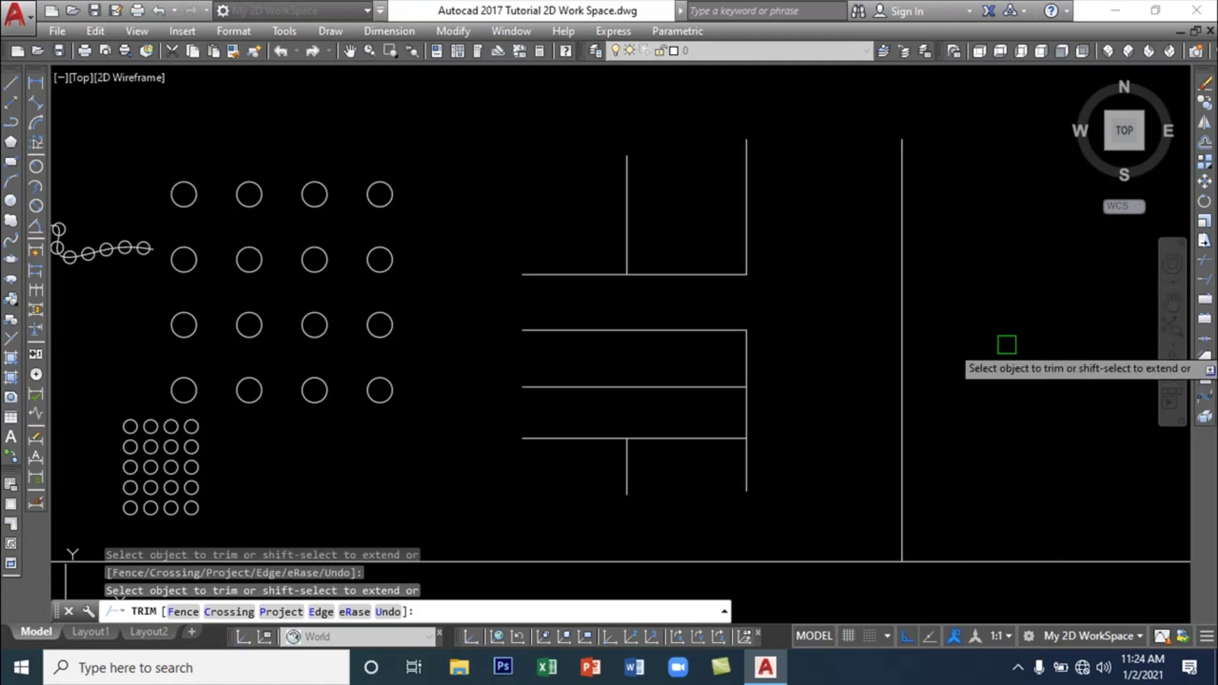
{"action": "key", "text": "Return"}
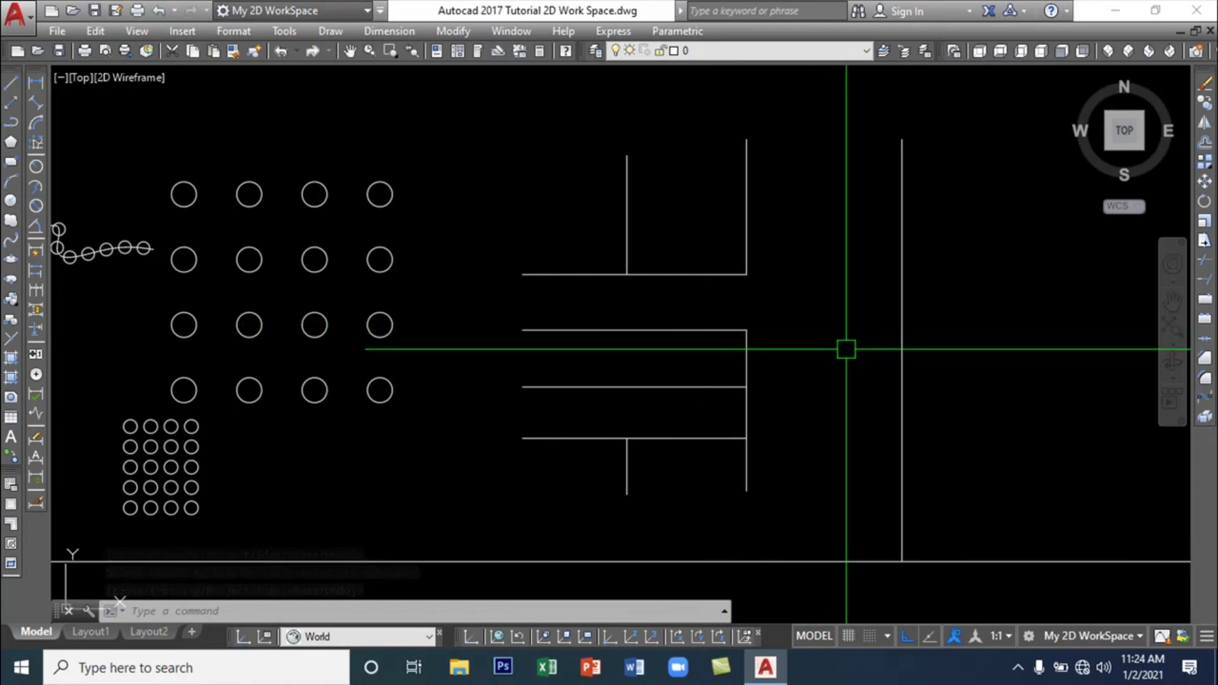
{"action": "key", "text": "Return"}
{"action": "key", "text": "Return"}
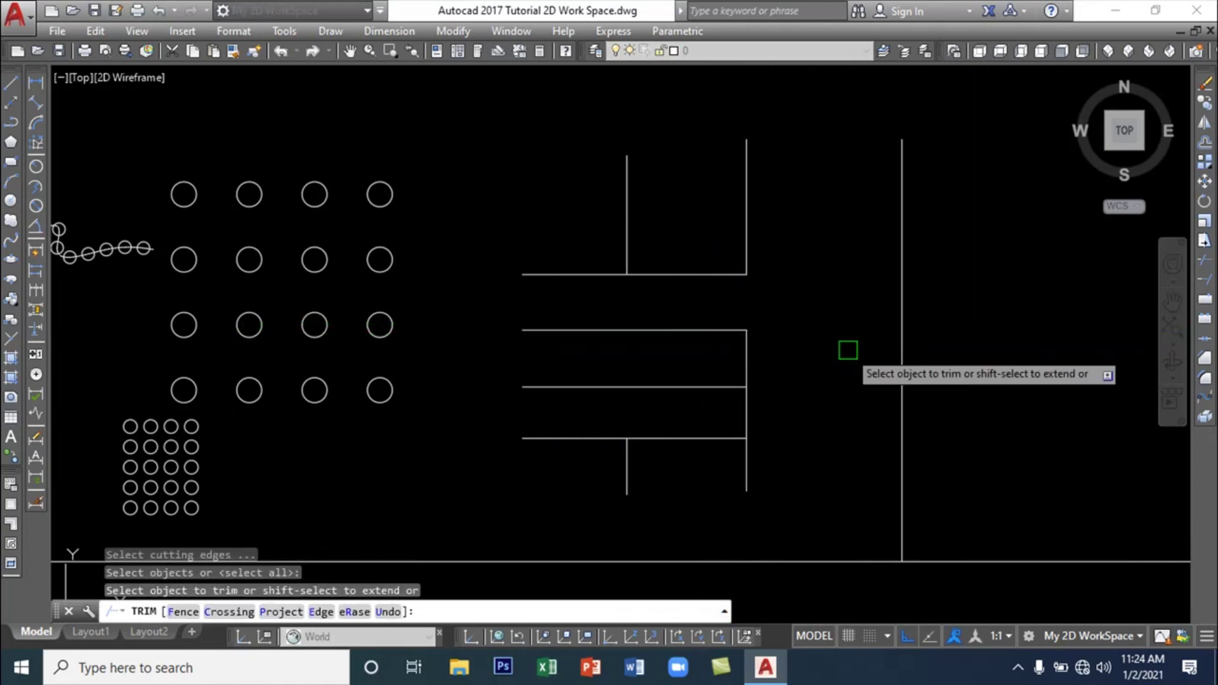
{"action": "left_click", "coordinate": [734, 326], "text": "shift"}
{"action": "left_click", "coordinate": [723, 274], "text": "shift"}
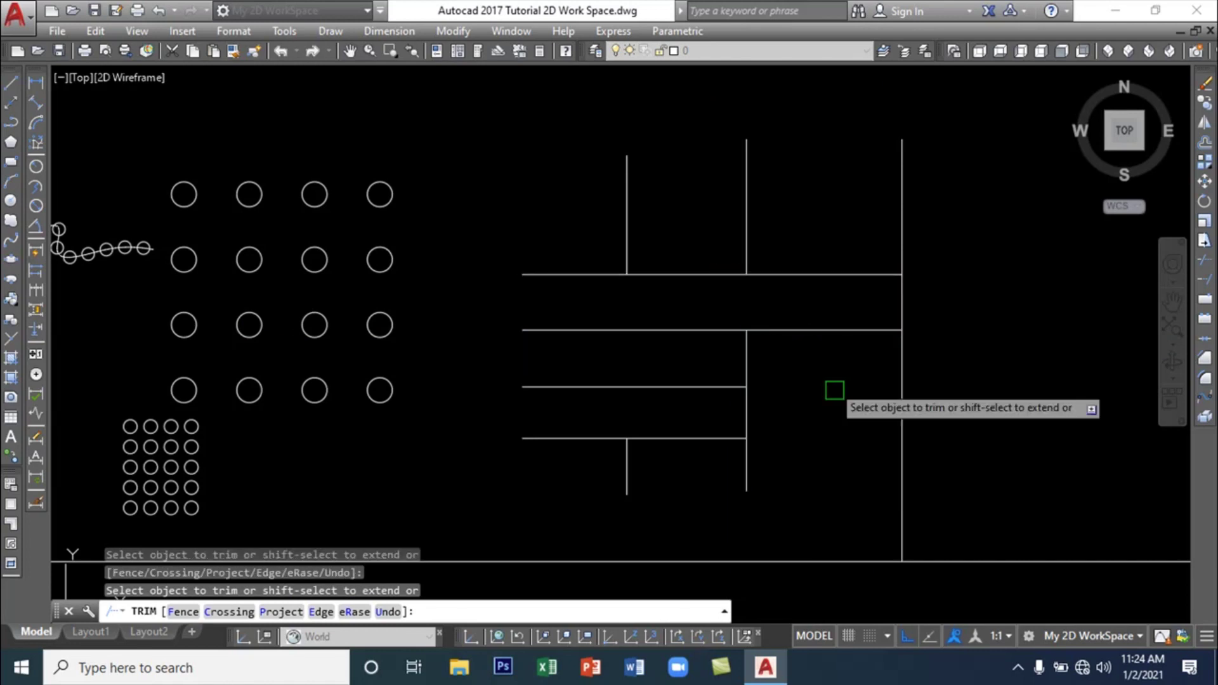
{"action": "key", "text": "Escape"}
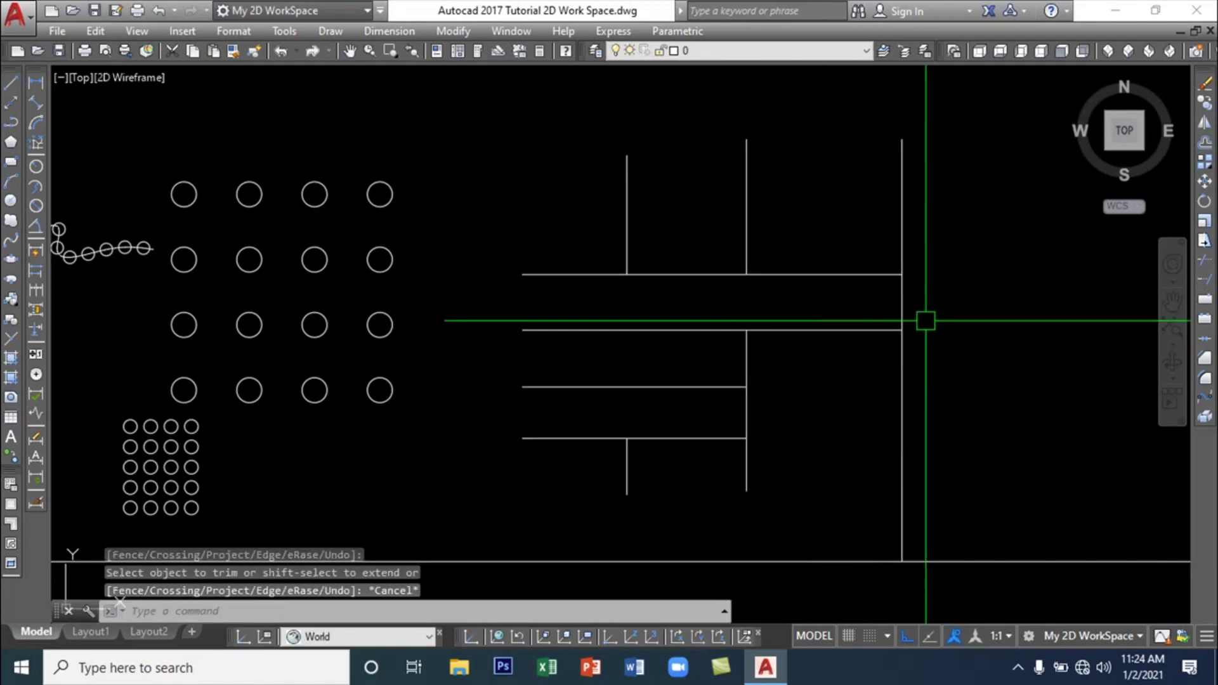
Break the second horizontal line at a single point just right of the middle vertical
{"action": "scroll", "coordinate": [914, 248], "scroll_direction": "down", "scroll_amount": 4}
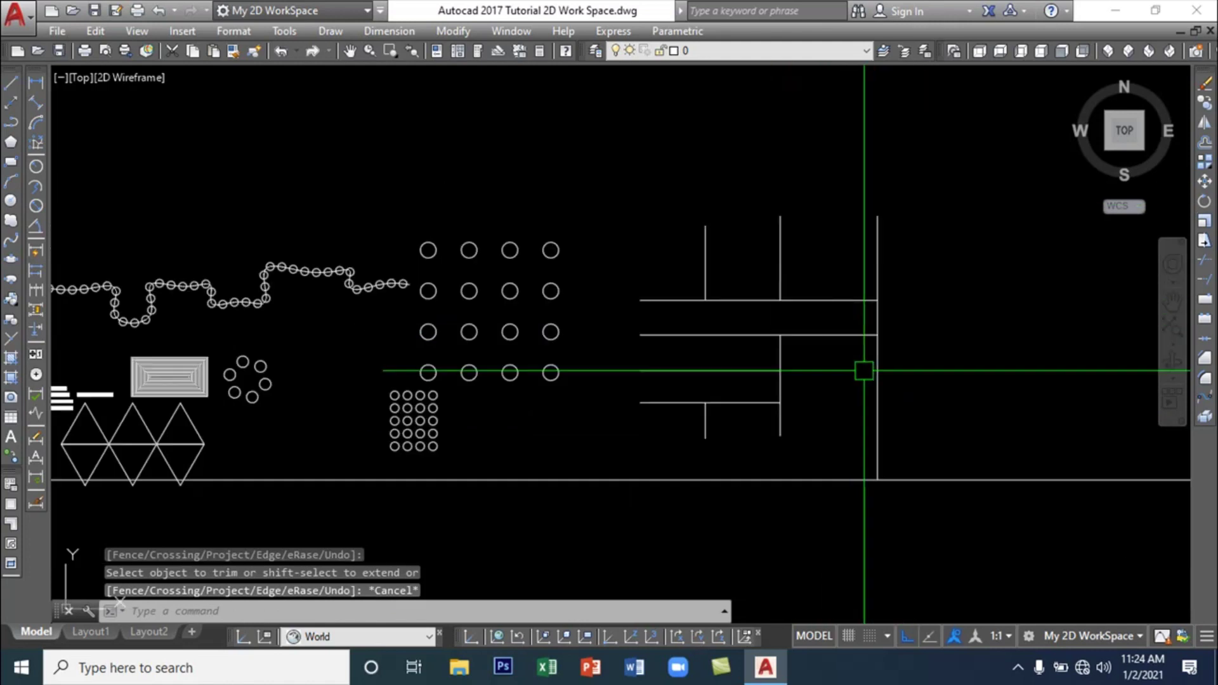
{"action": "middle_click_drag", "start_coordinate": [911, 381], "coordinate": [813, 382]}
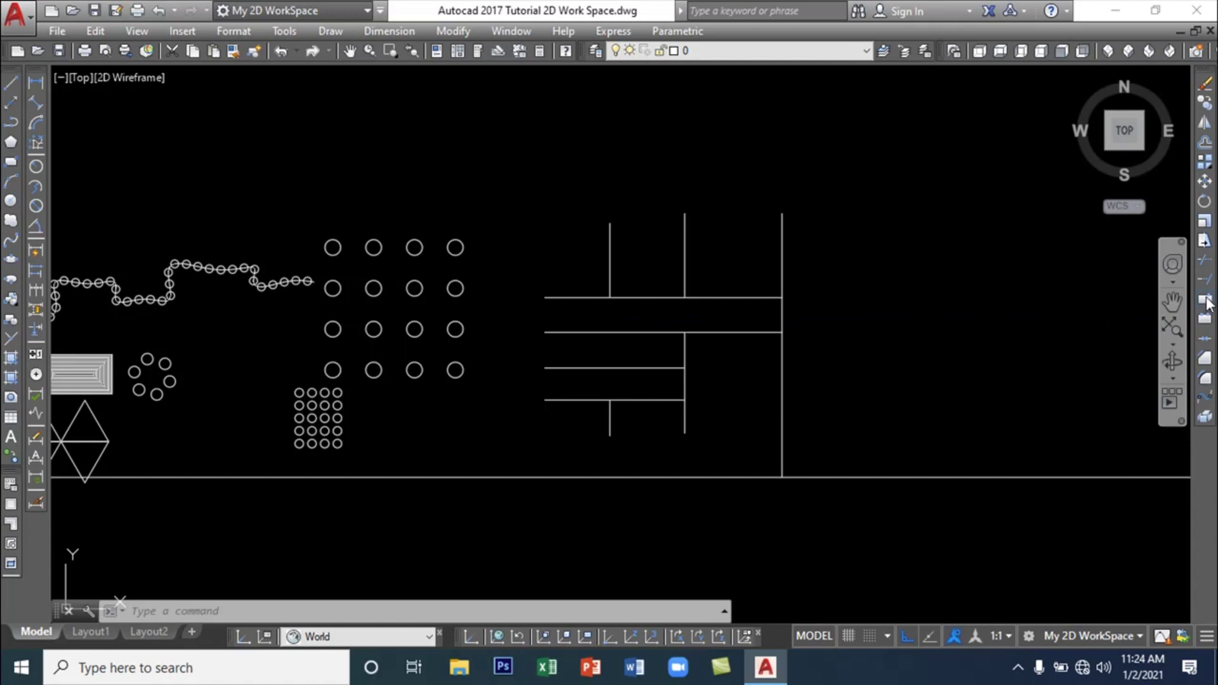
{"action": "left_click", "coordinate": [1205, 300]}
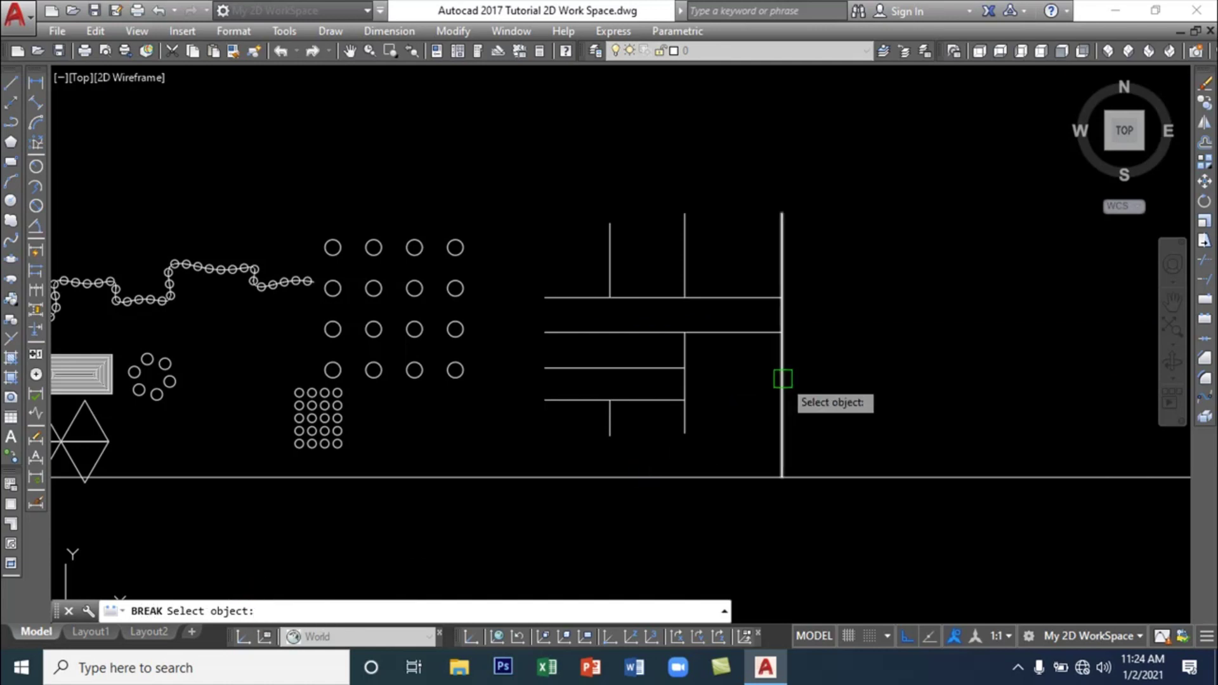
{"action": "left_click", "coordinate": [717, 331]}
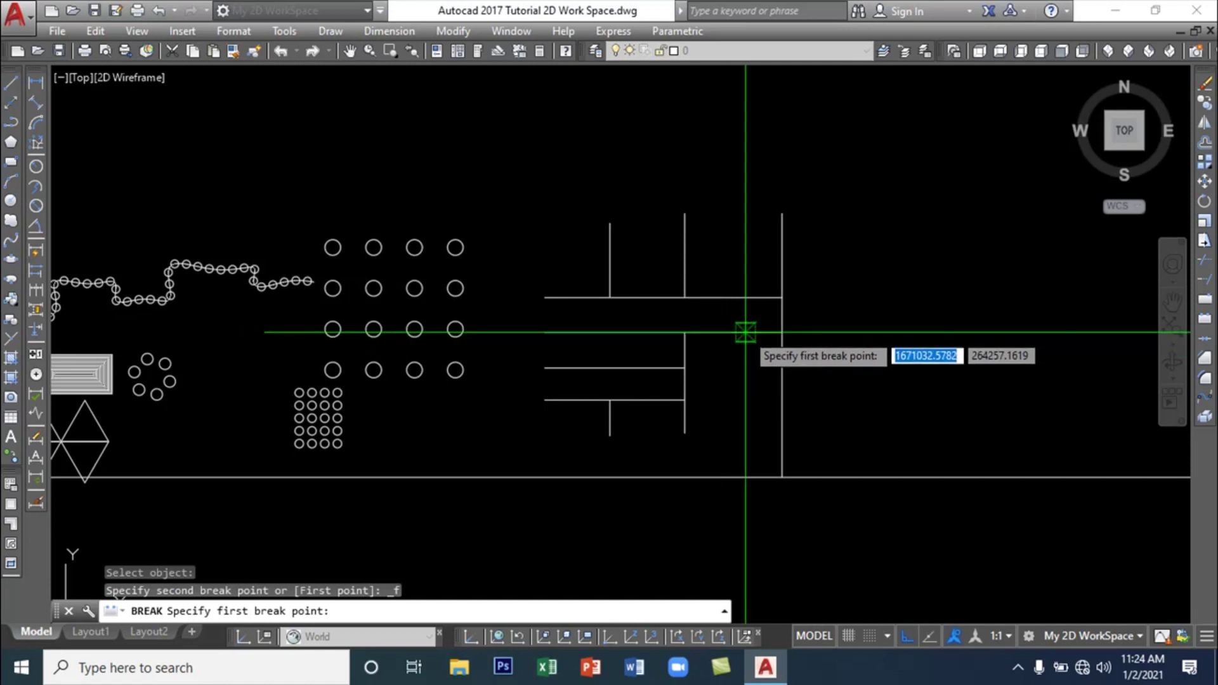
{"action": "left_click", "coordinate": [745, 332]}
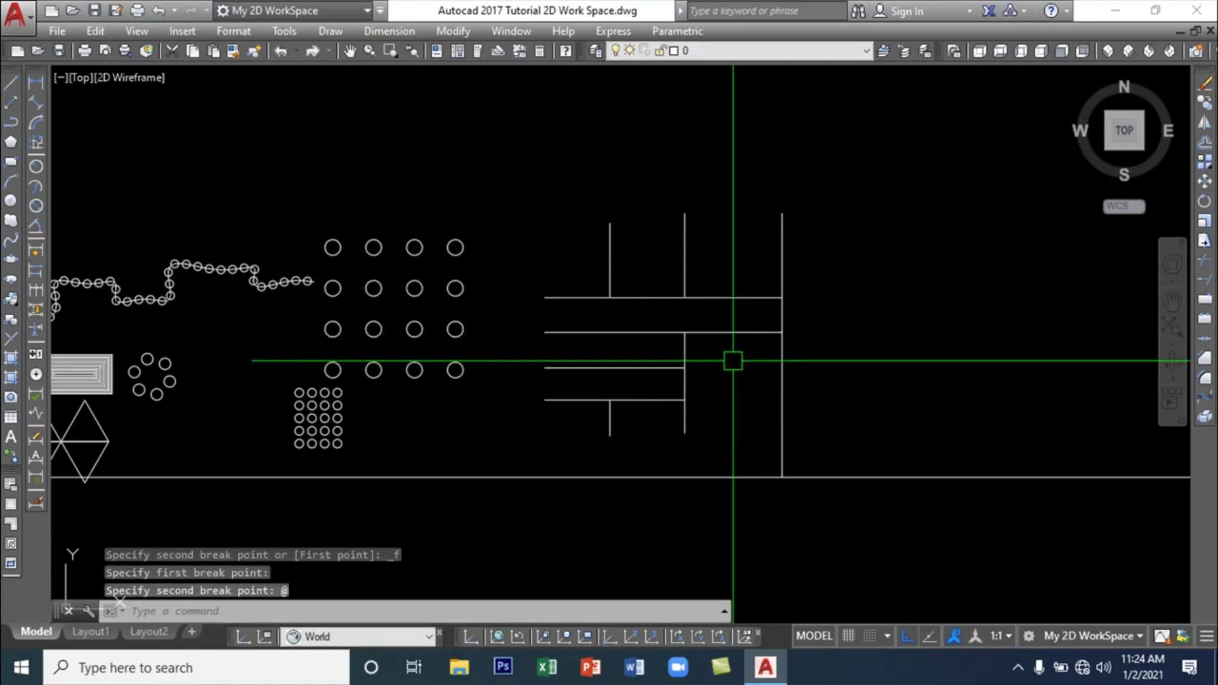
{"action": "key", "text": "Return"}
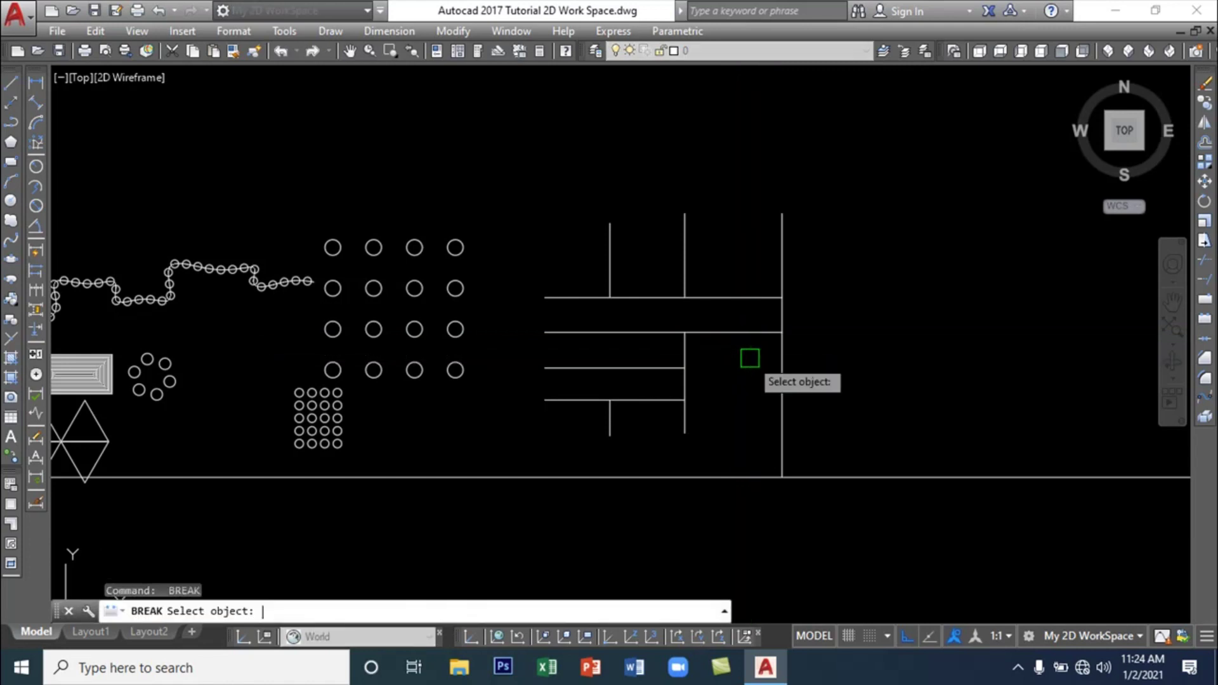
{"action": "key", "text": "Escape"}
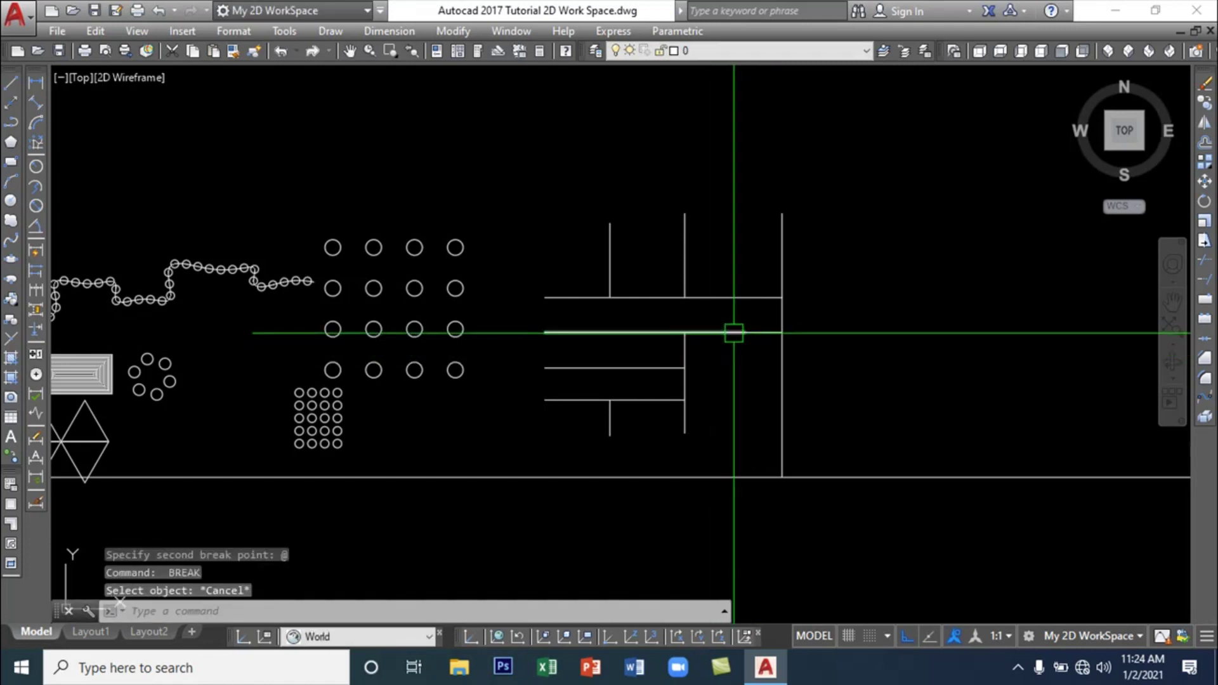
{"action": "left_click", "coordinate": [722, 296]}
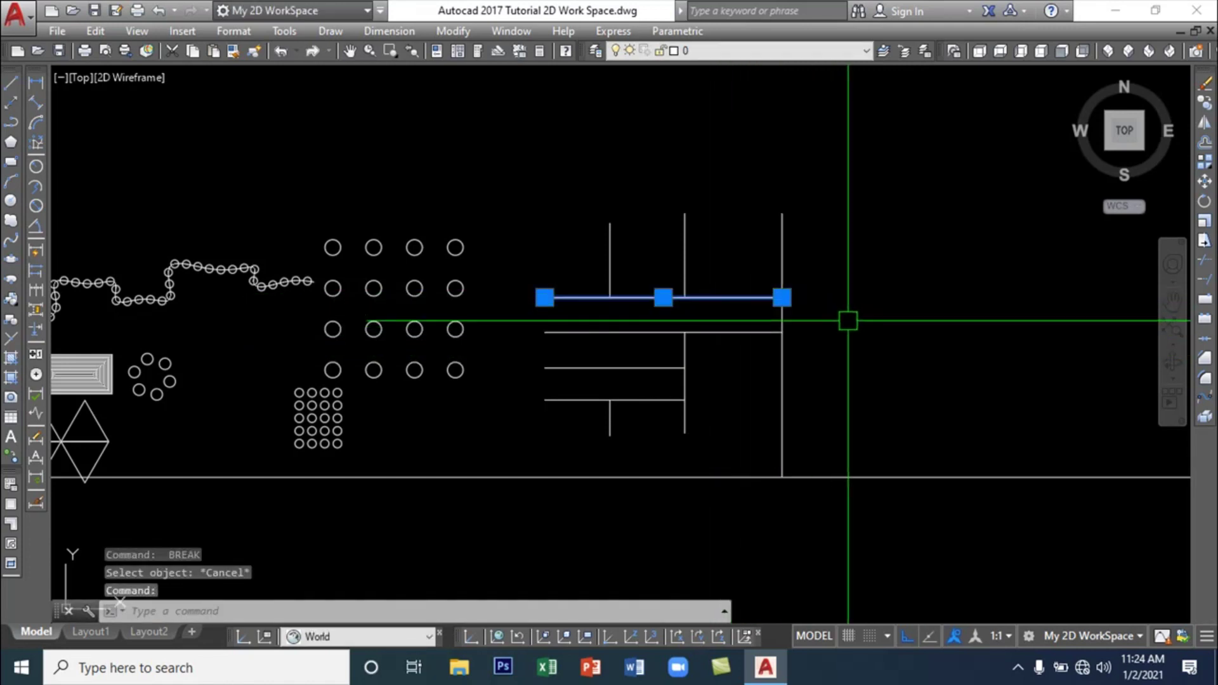
{"action": "scroll", "coordinate": [825, 330], "scroll_direction": "up", "scroll_amount": 8}
{"action": "scroll", "coordinate": [810, 344], "scroll_direction": "down", "scroll_amount": 4}
{"action": "middle_click_drag", "start_coordinate": [609, 442], "coordinate": [658, 454]}
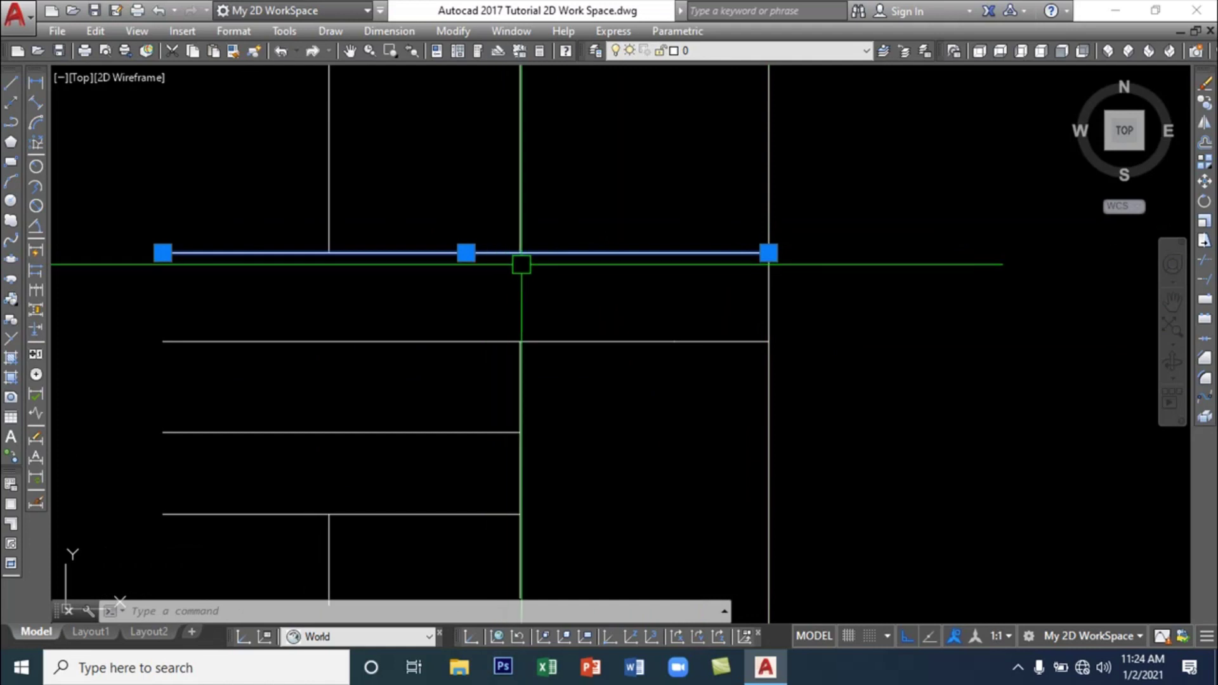
{"action": "key", "text": "Escape"}
{"action": "left_click", "coordinate": [571, 343]}
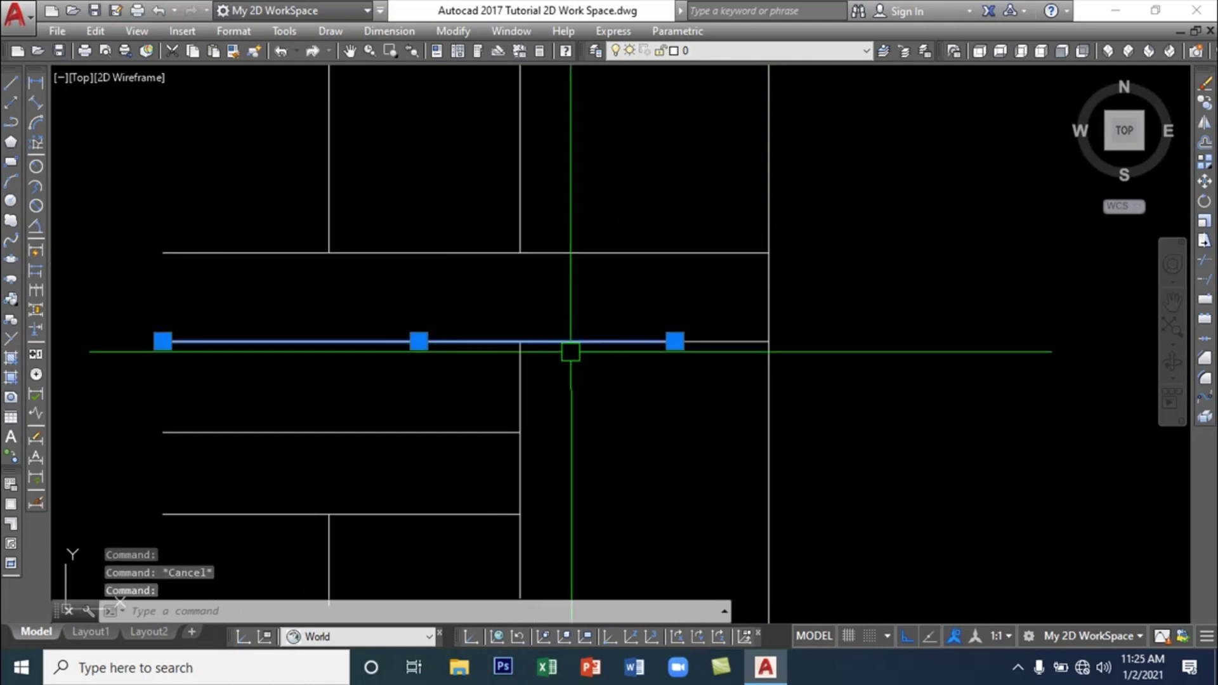
{"action": "left_click", "coordinate": [733, 341]}
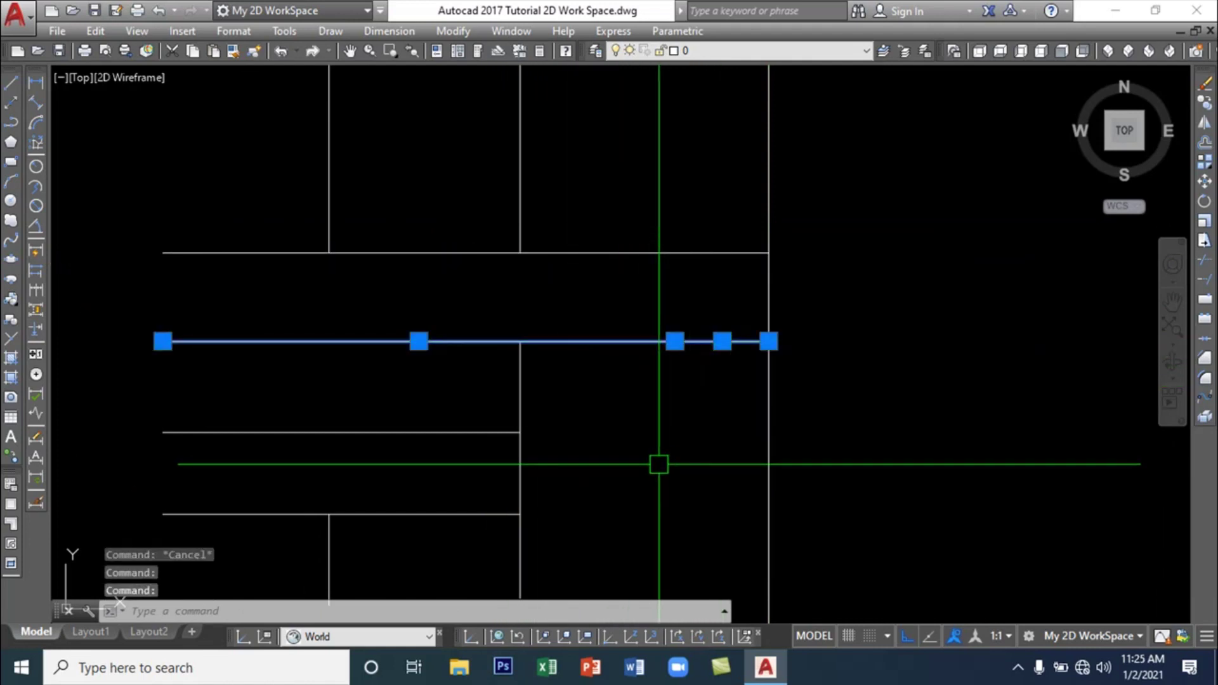
{"action": "key", "text": "Escape"}
{"action": "left_click", "coordinate": [722, 342]}
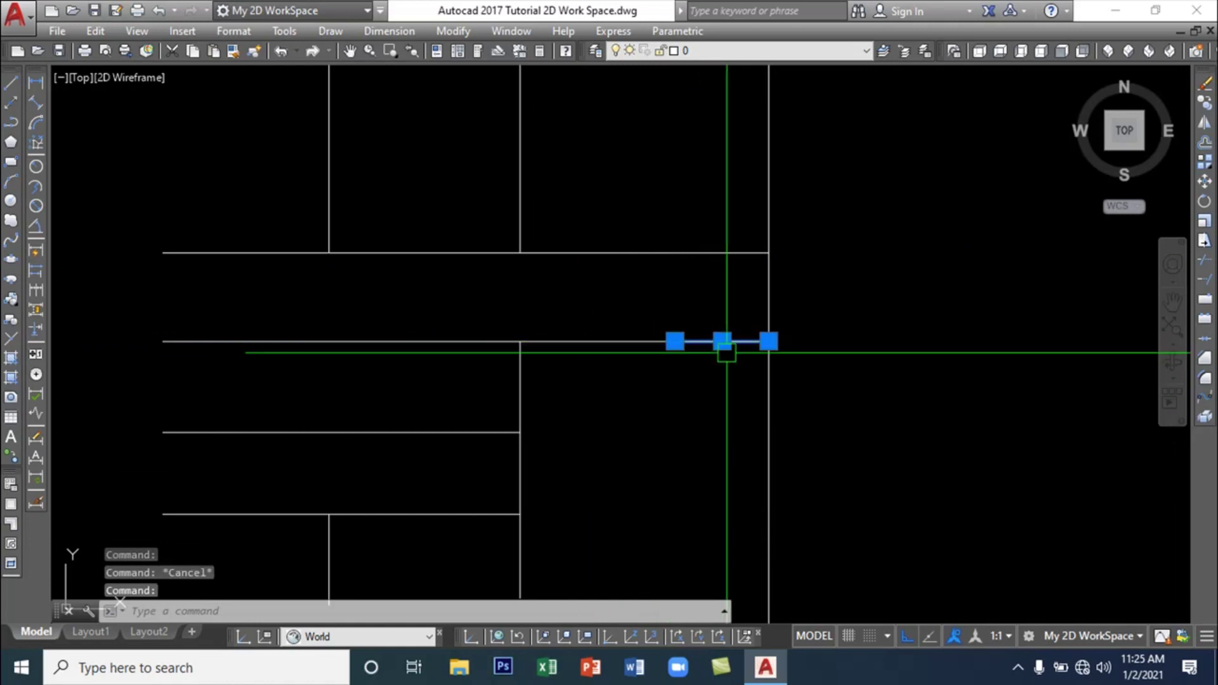
{"action": "key", "text": "Escape"}
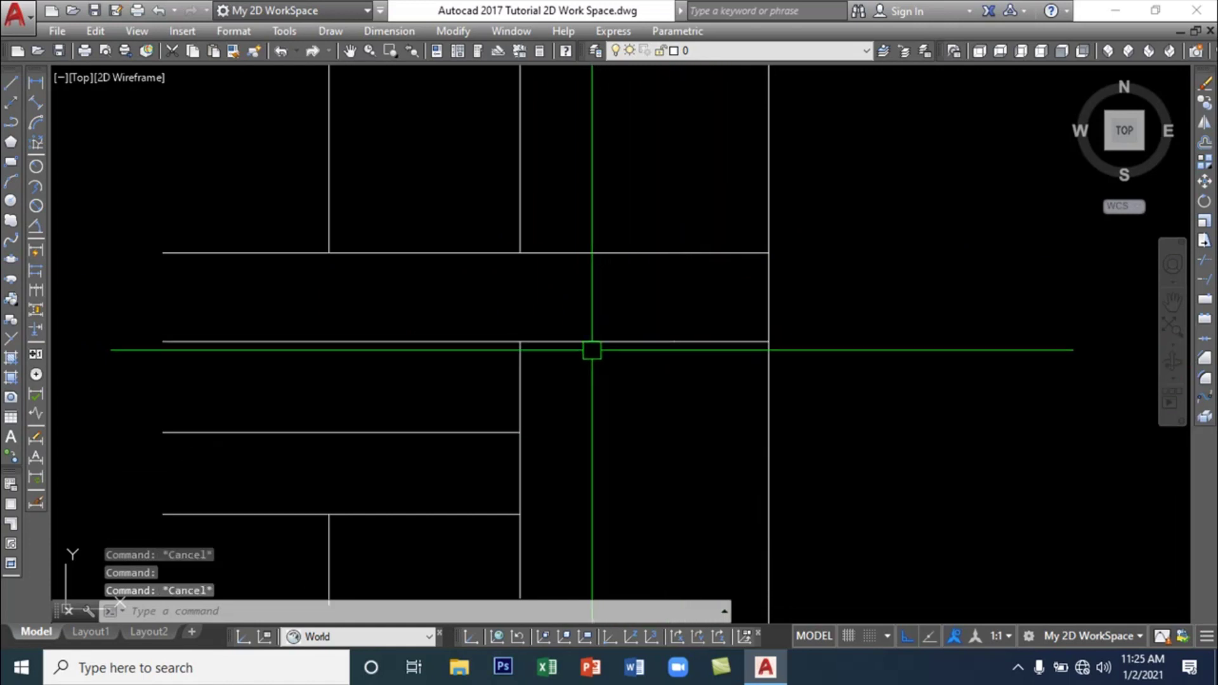
{"action": "left_click", "coordinate": [592, 342]}
{"action": "key", "text": "Escape"}
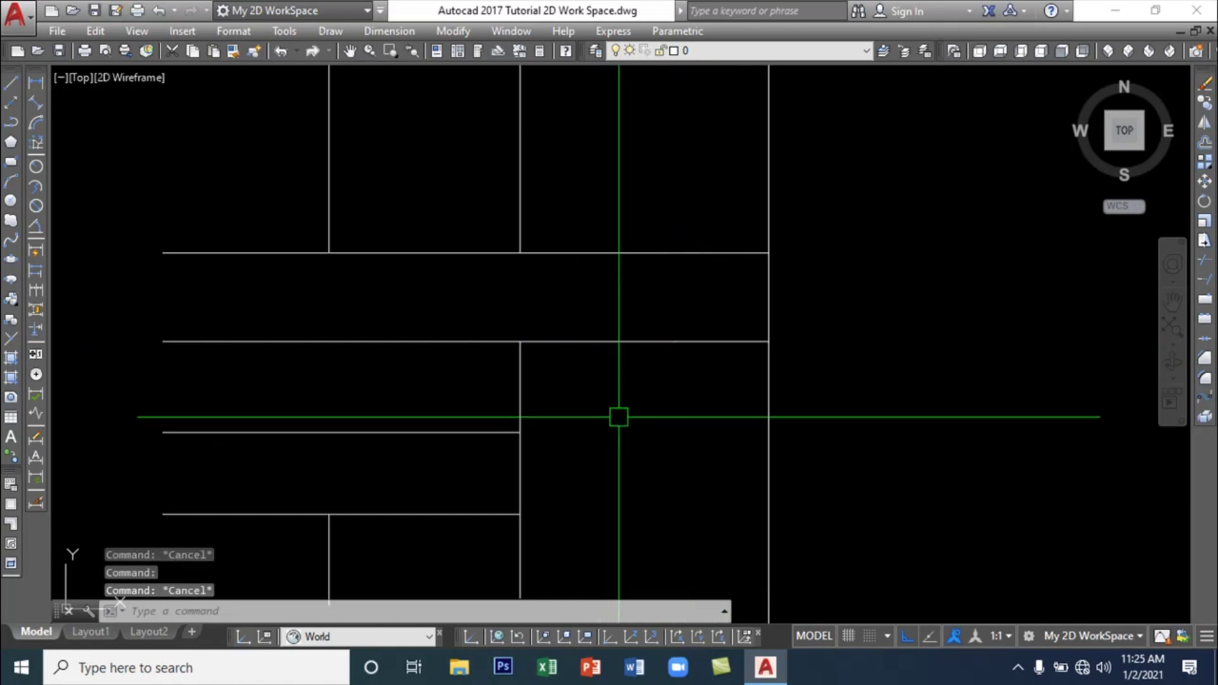
Break the top horizontal line between x≈943 and a point near the right vertical line
{"action": "left_click", "coordinate": [1205, 319]}
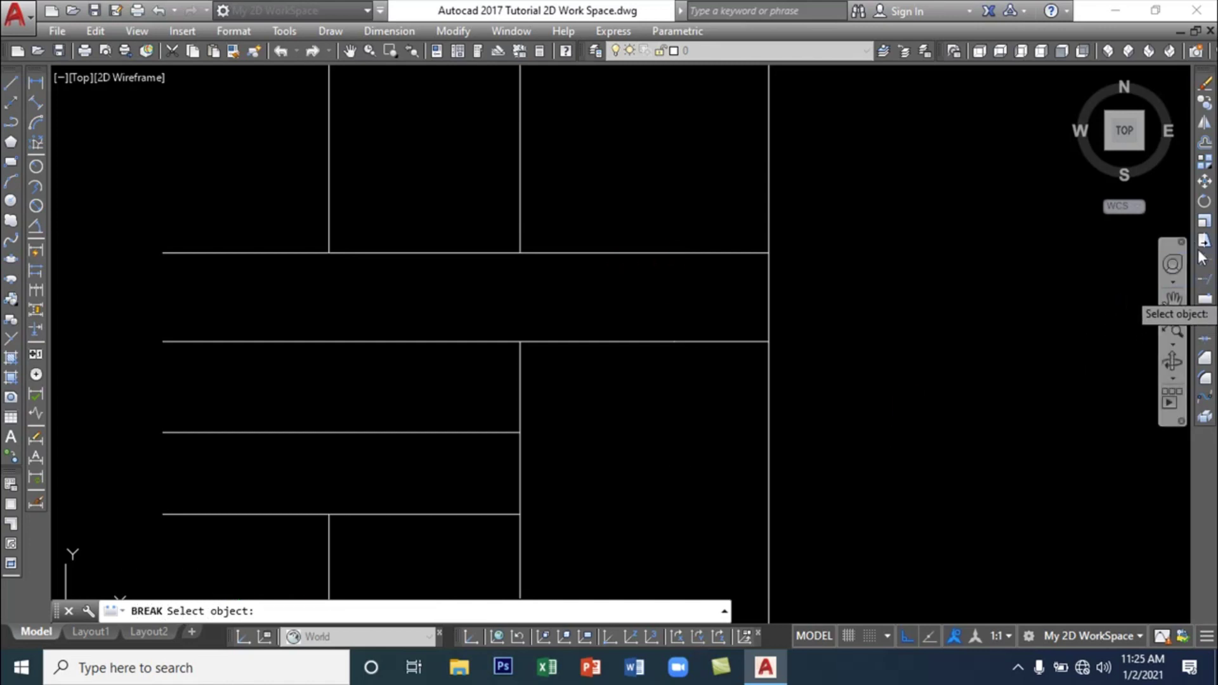
{"action": "key", "text": "Escape"}
{"action": "left_click", "coordinate": [1205, 303]}
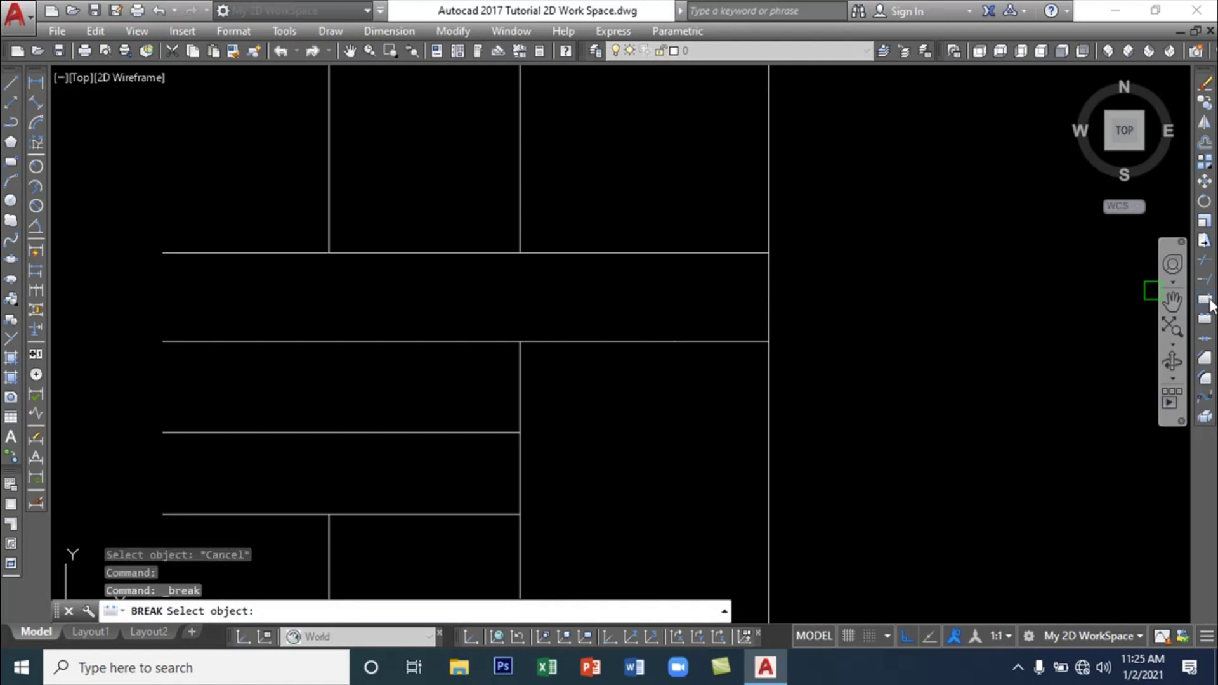
{"action": "key", "text": "Escape"}
{"action": "left_click", "coordinate": [1207, 321]}
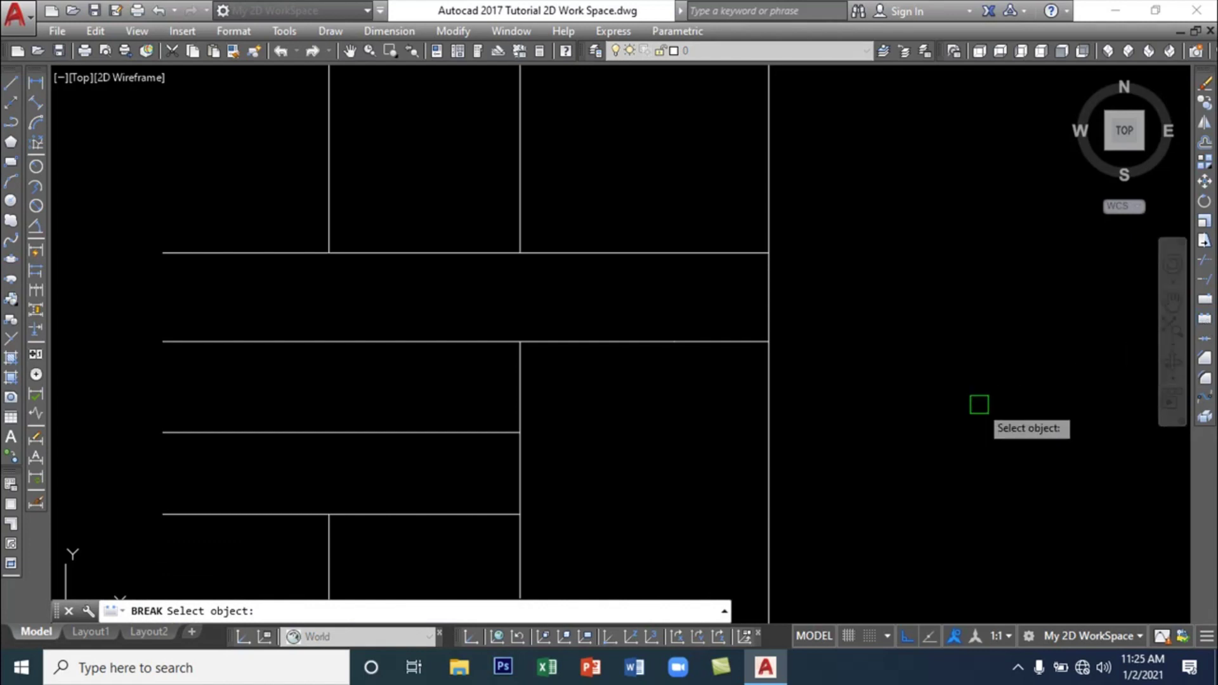
{"action": "left_click", "coordinate": [599, 253]}
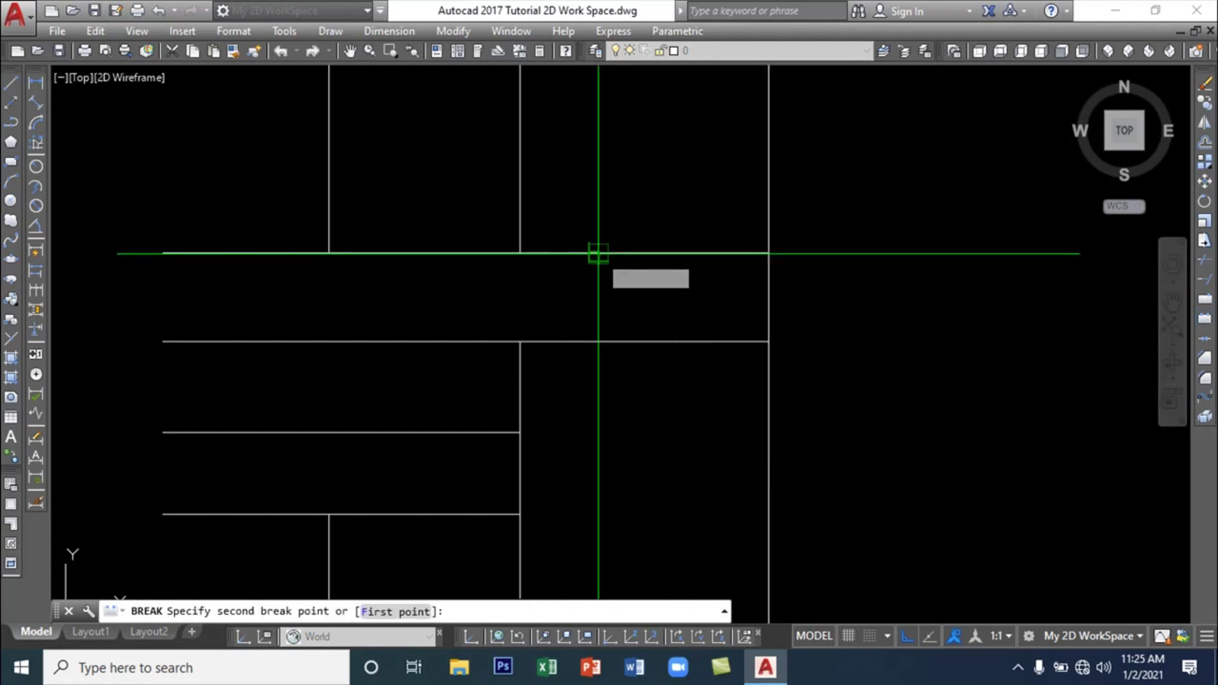
{"action": "left_click", "coordinate": [675, 253]}
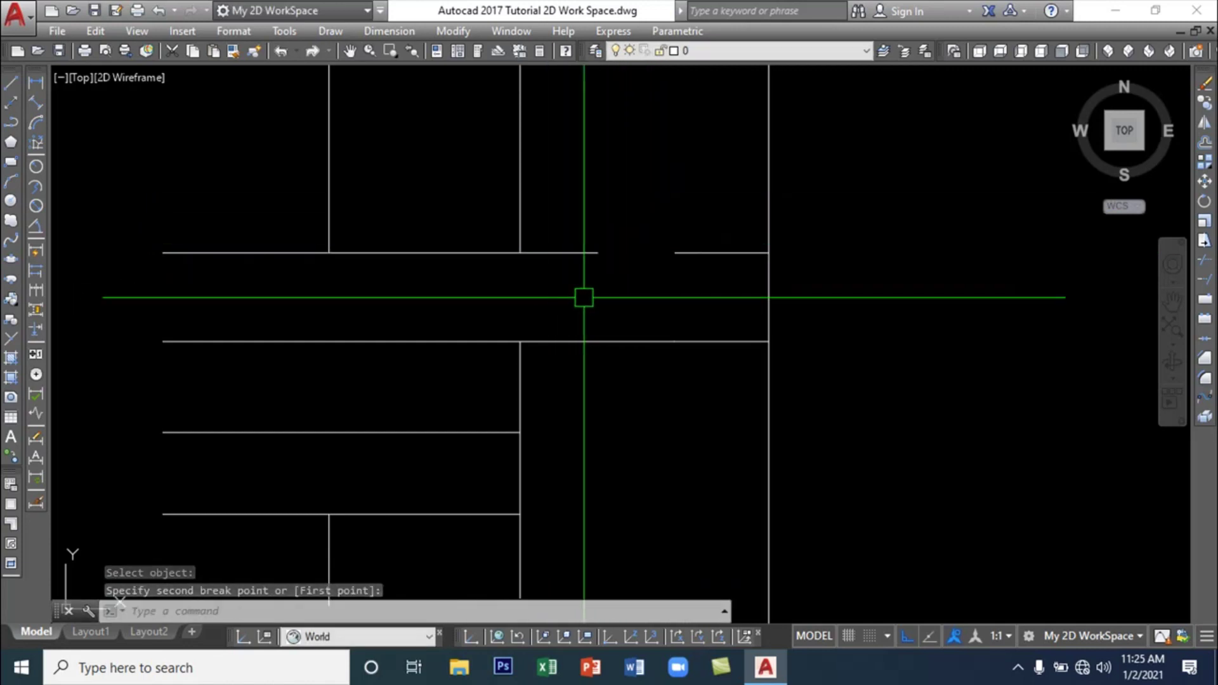
Select the left and right pieces of the cut line to confirm the gap
{"action": "left_click", "coordinate": [571, 253]}
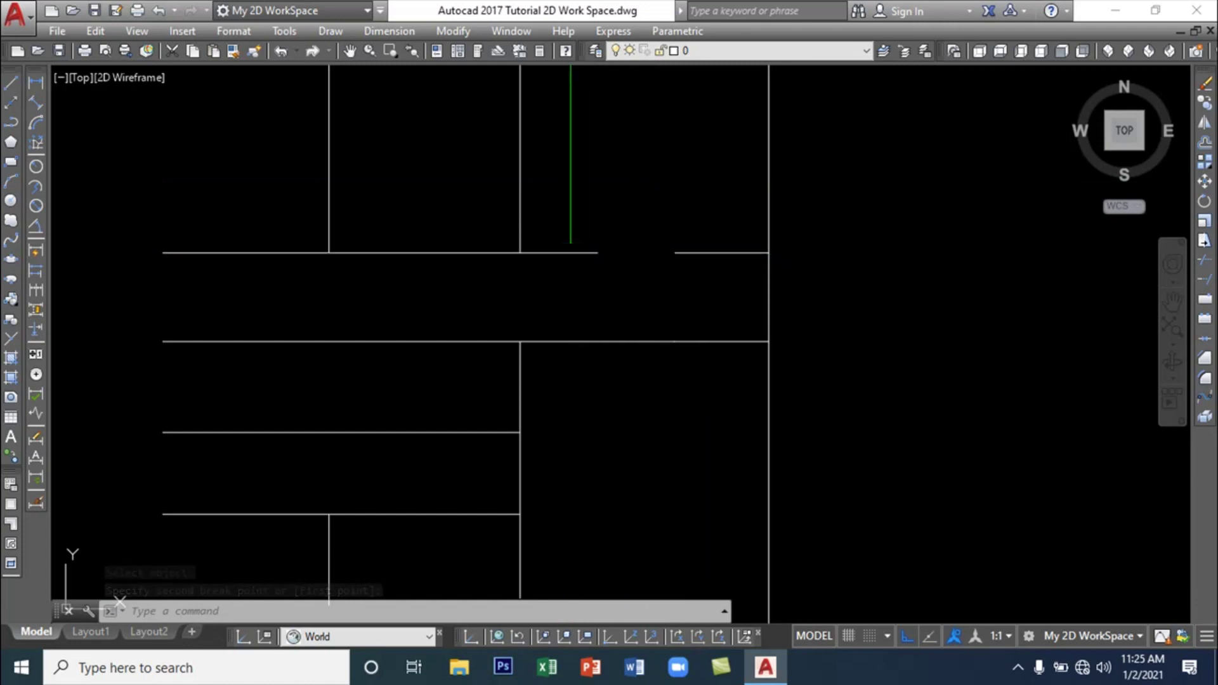
{"action": "key", "text": "Escape"}
{"action": "left_click", "coordinate": [712, 252]}
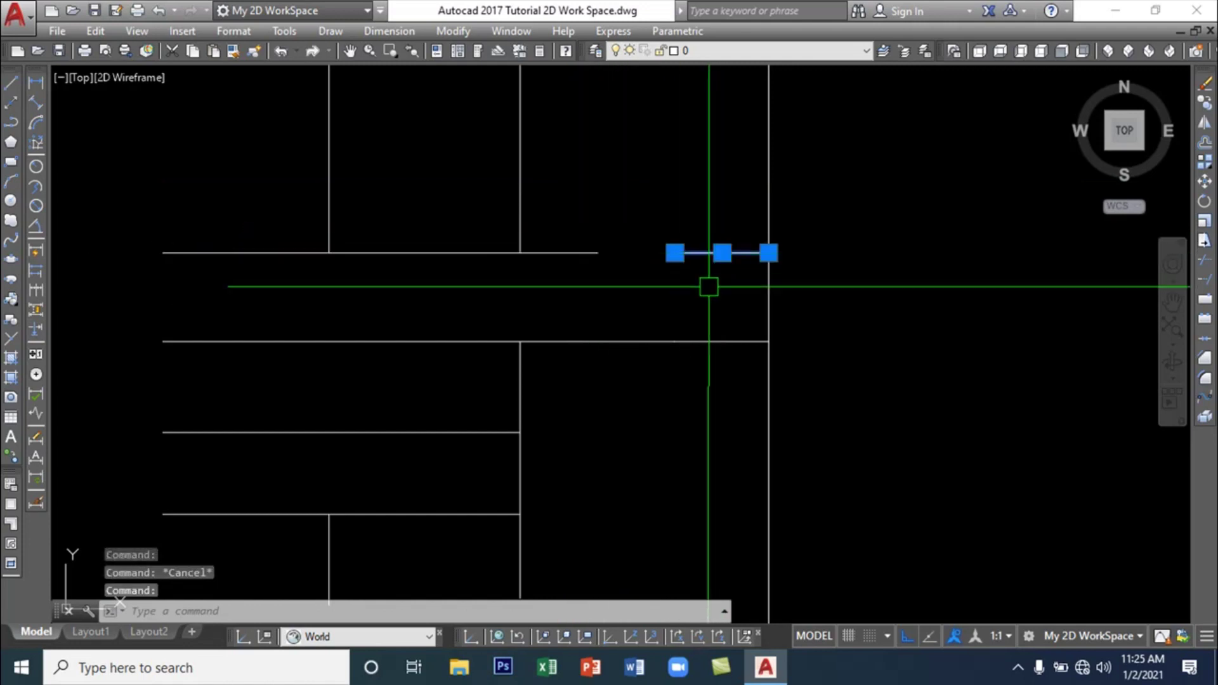
{"action": "key", "text": "Escape"}
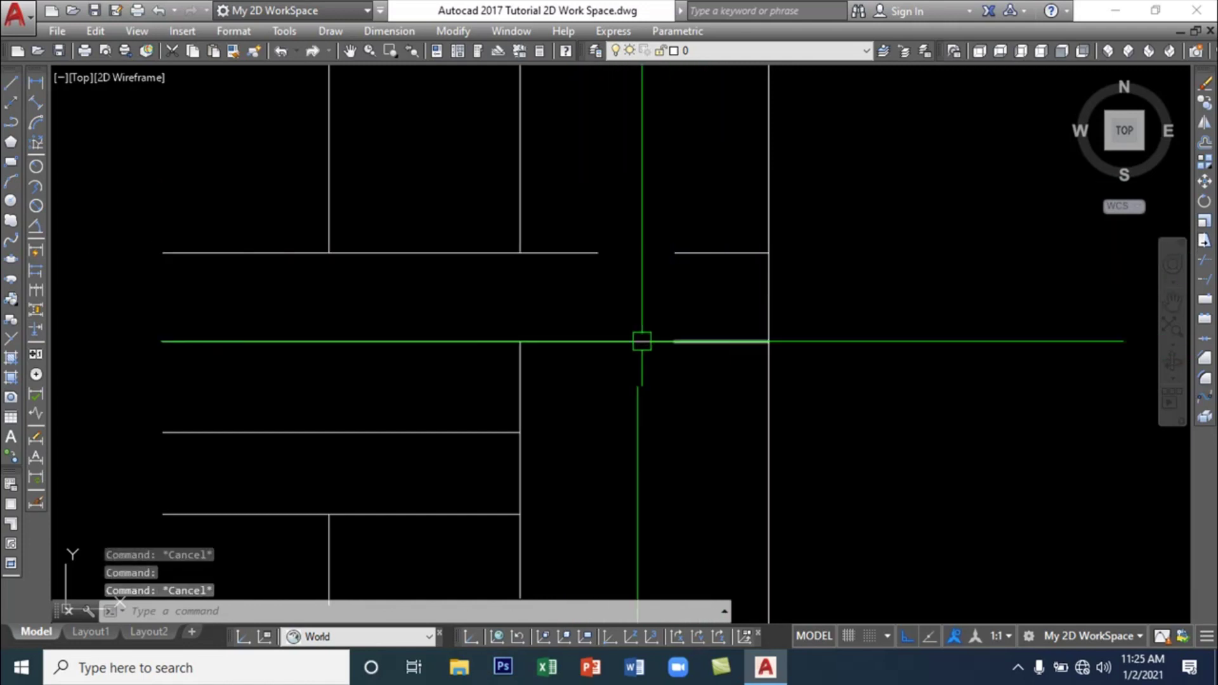
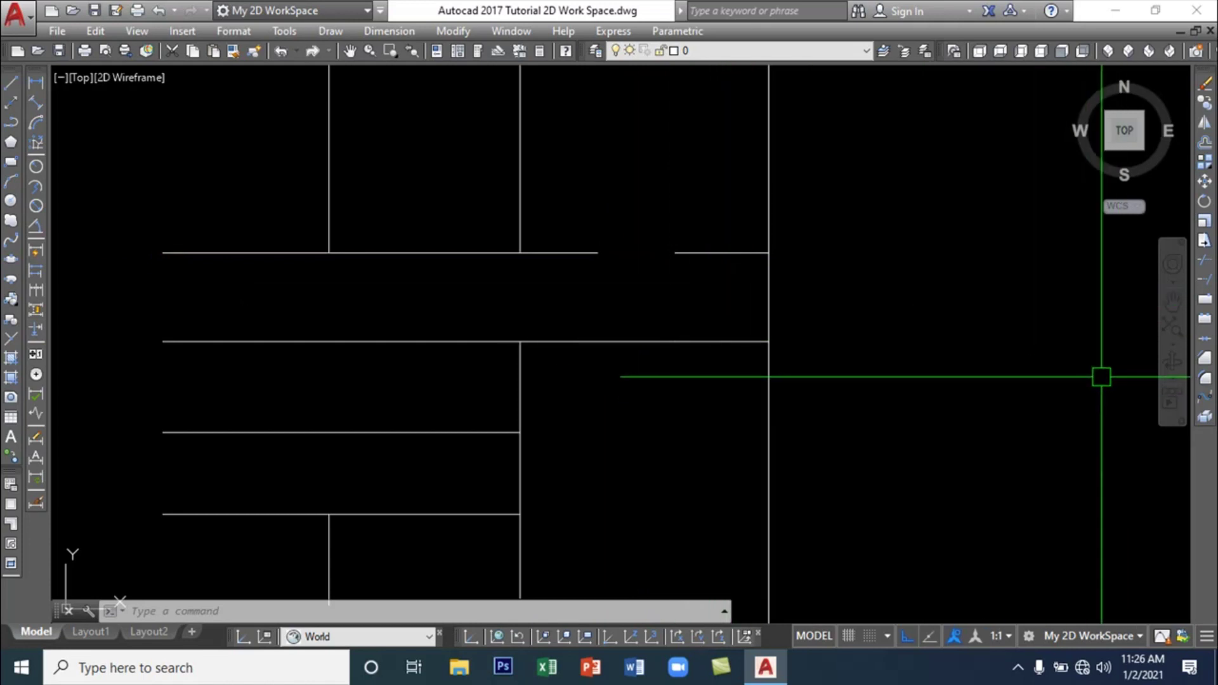
Join the long horizontal wall line with the short segment to its right into one line
{"action": "left_click", "coordinate": [1206, 341]}
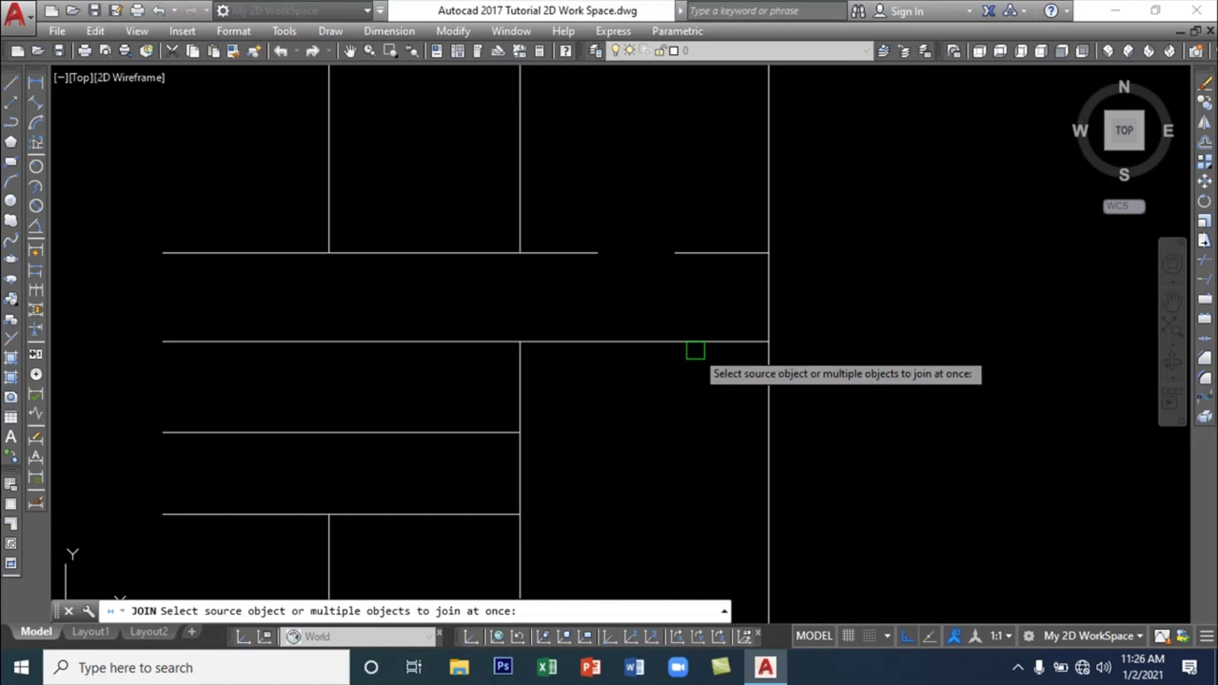
{"action": "left_click", "coordinate": [634, 343]}
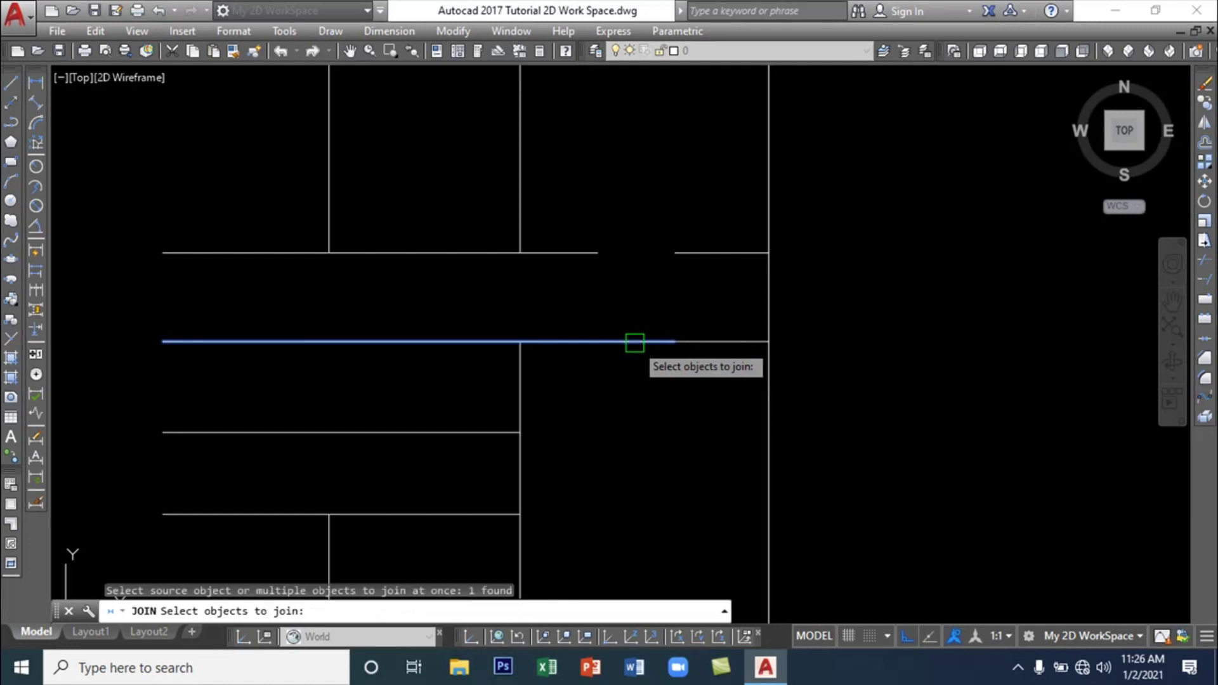
{"action": "left_click", "coordinate": [698, 340]}
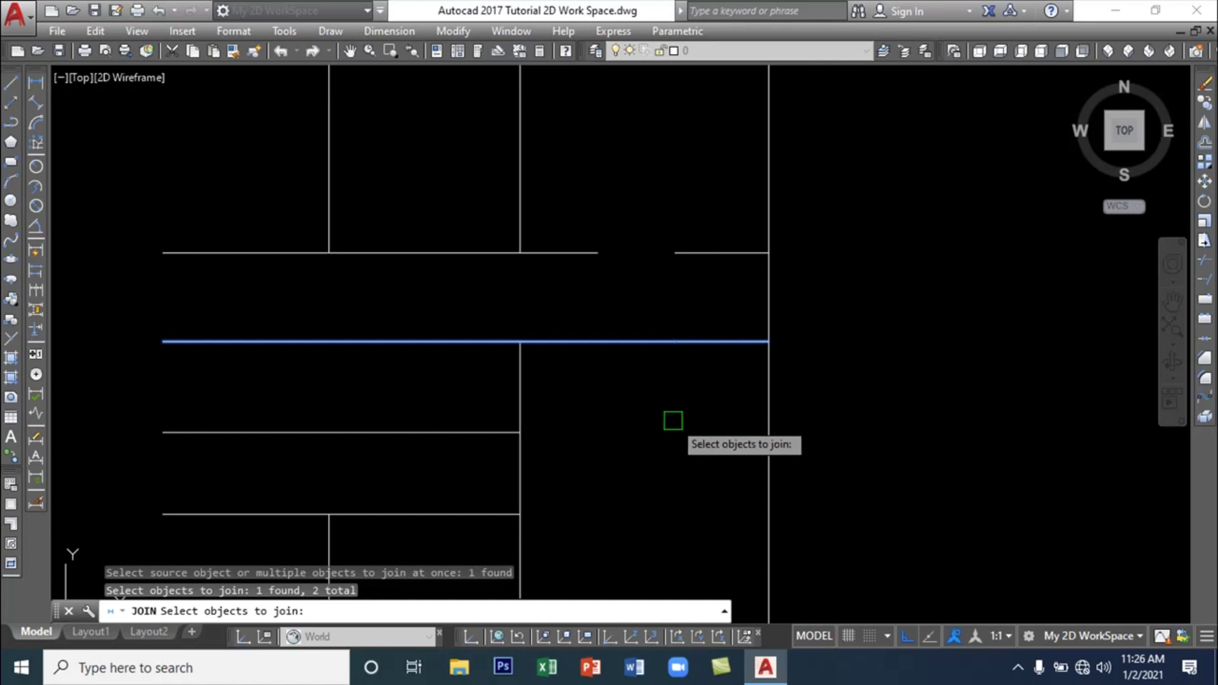
{"action": "key", "text": "Return"}
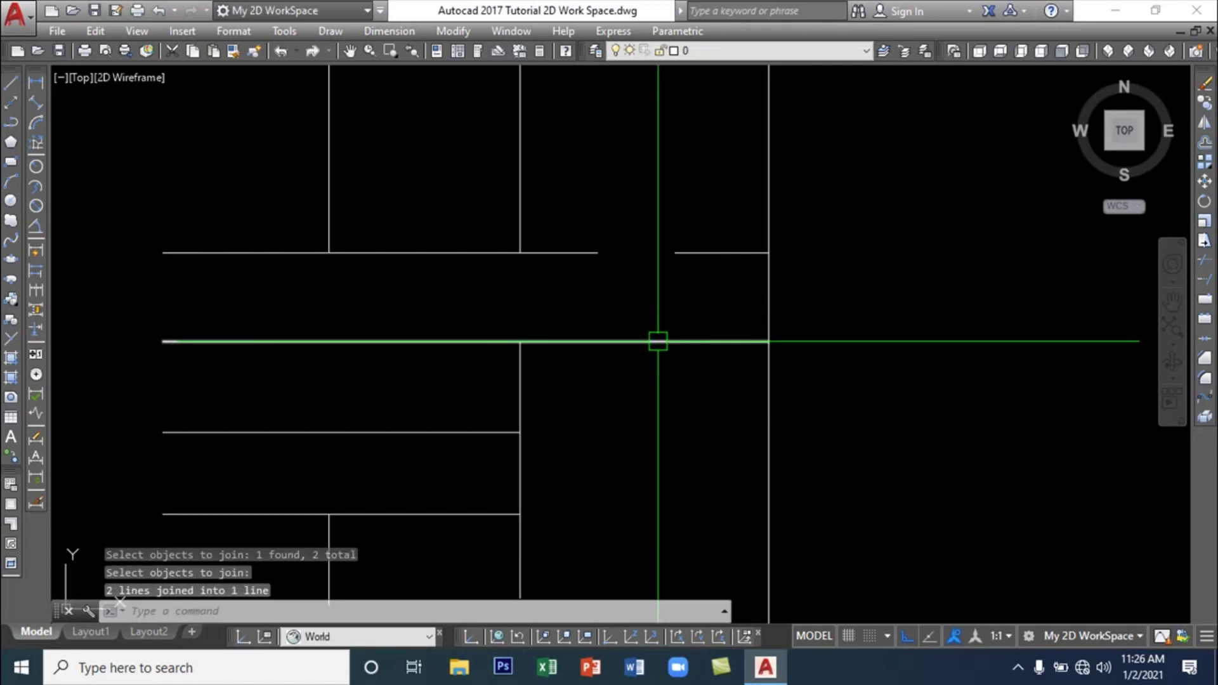
{"action": "left_click", "coordinate": [652, 343]}
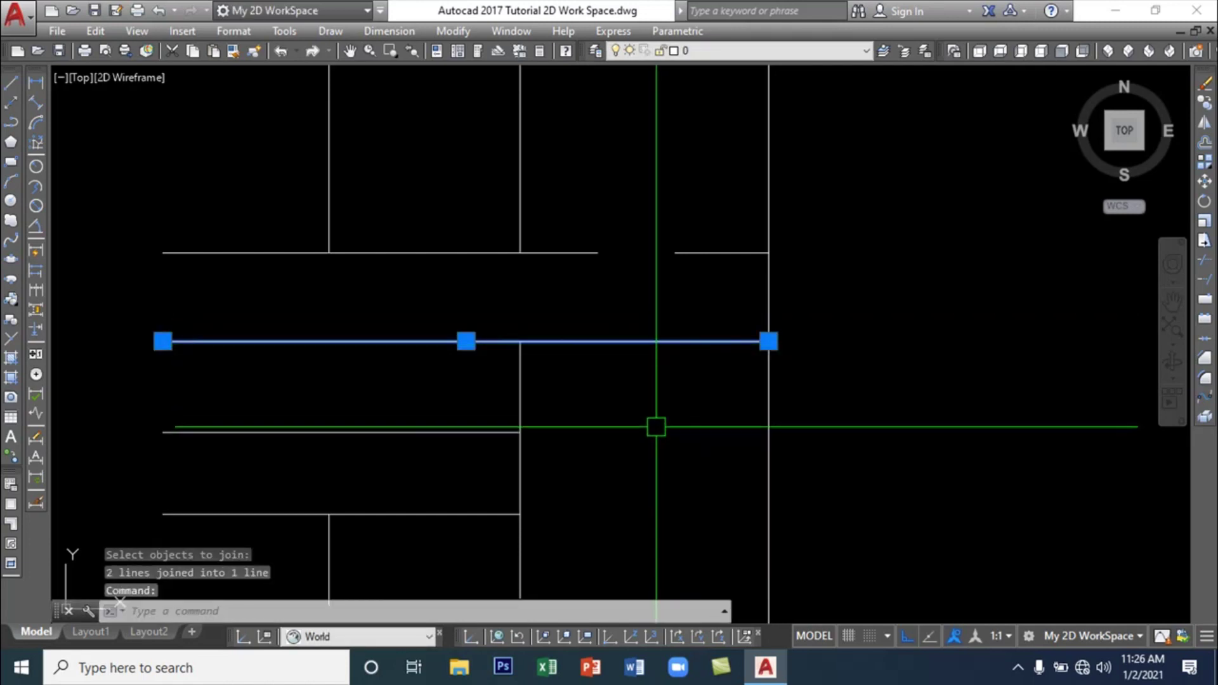
{"action": "key", "text": "Escape"}
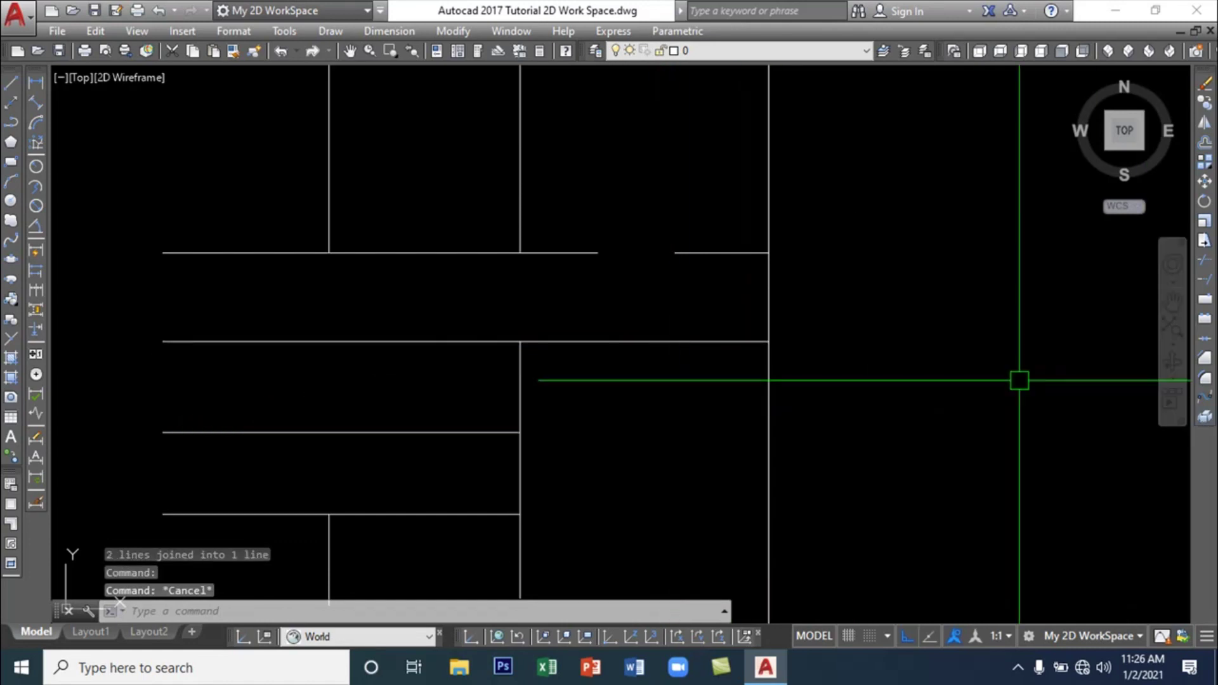
{"action": "left_click", "coordinate": [1206, 359]}
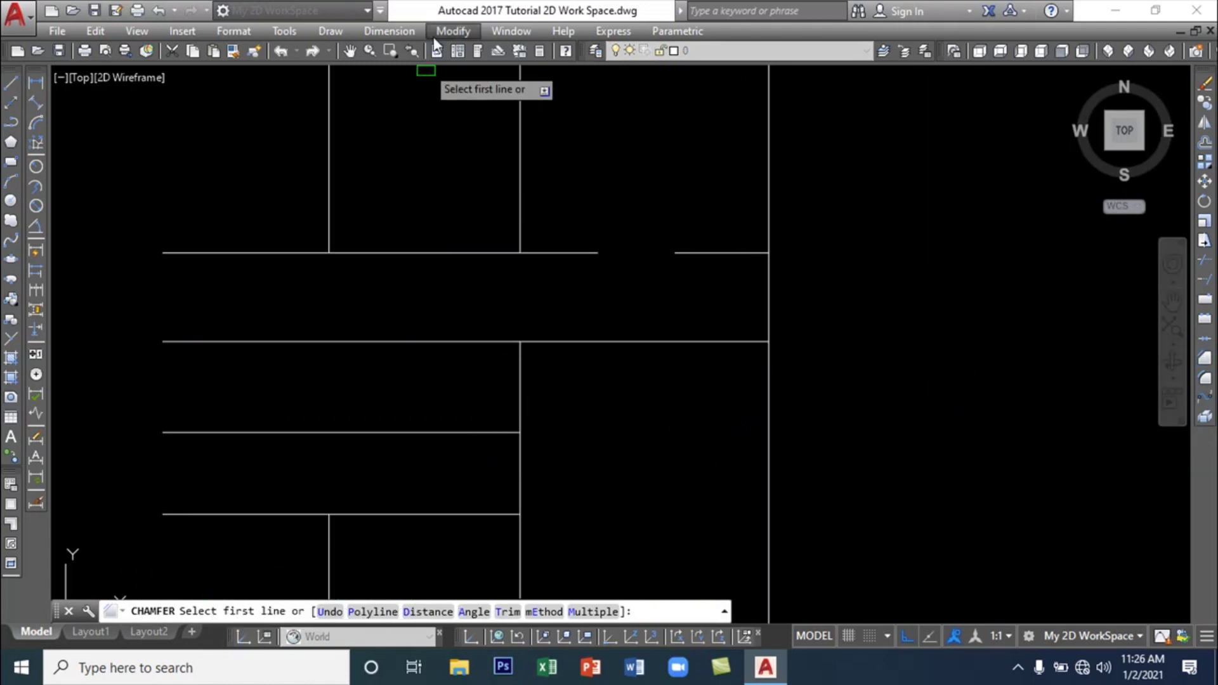
Draw a rectangle by two opposite corners in the empty space right of the walls
{"action": "left_click", "coordinate": [452, 32]}
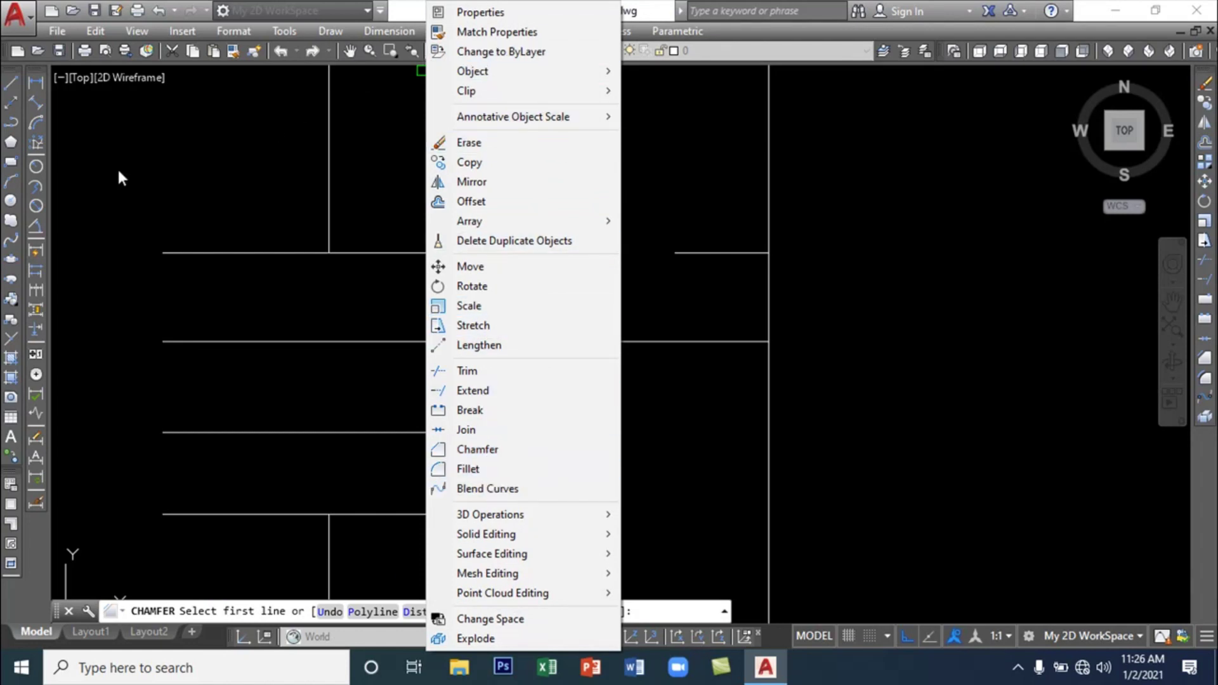
{"action": "left_click", "coordinate": [14, 162]}
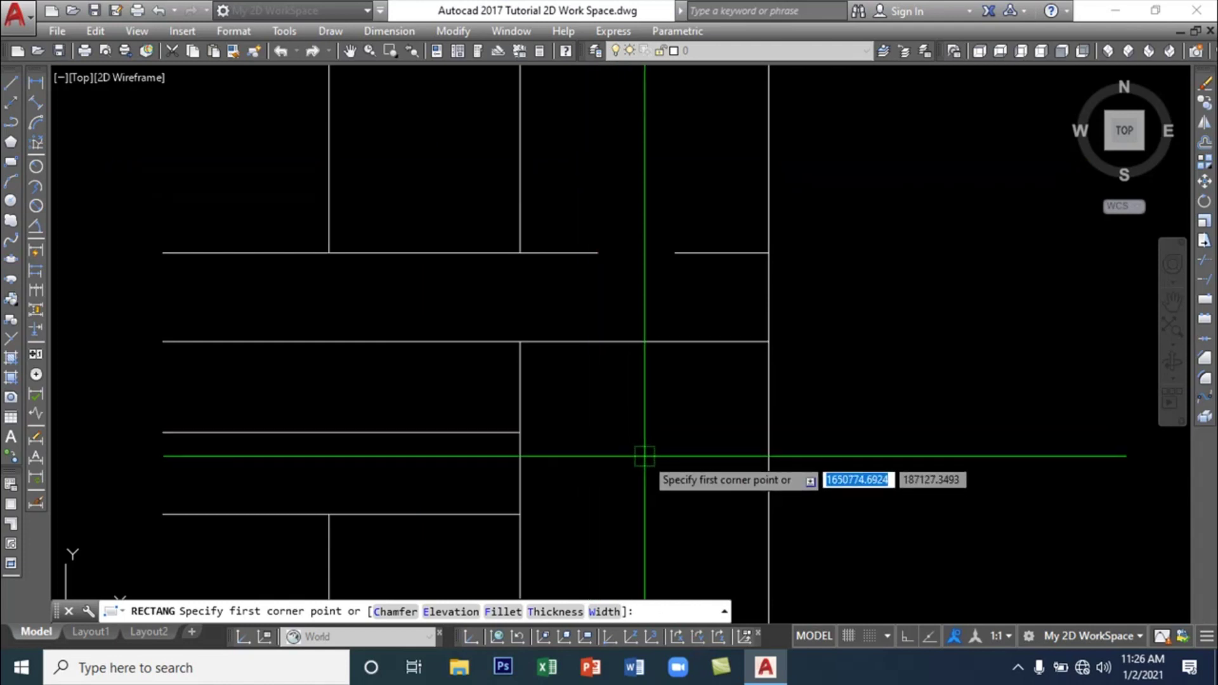
{"action": "scroll", "coordinate": [645, 455], "scroll_direction": "down", "scroll_amount": 2}
{"action": "mouse_move", "coordinate": [645, 455]}
{"action": "middle_mouse_down"}
{"action": "mouse_move", "coordinate": [507, 412]}
{"action": "mouse_move", "coordinate": [483, 431]}
{"action": "middle_mouse_up"}
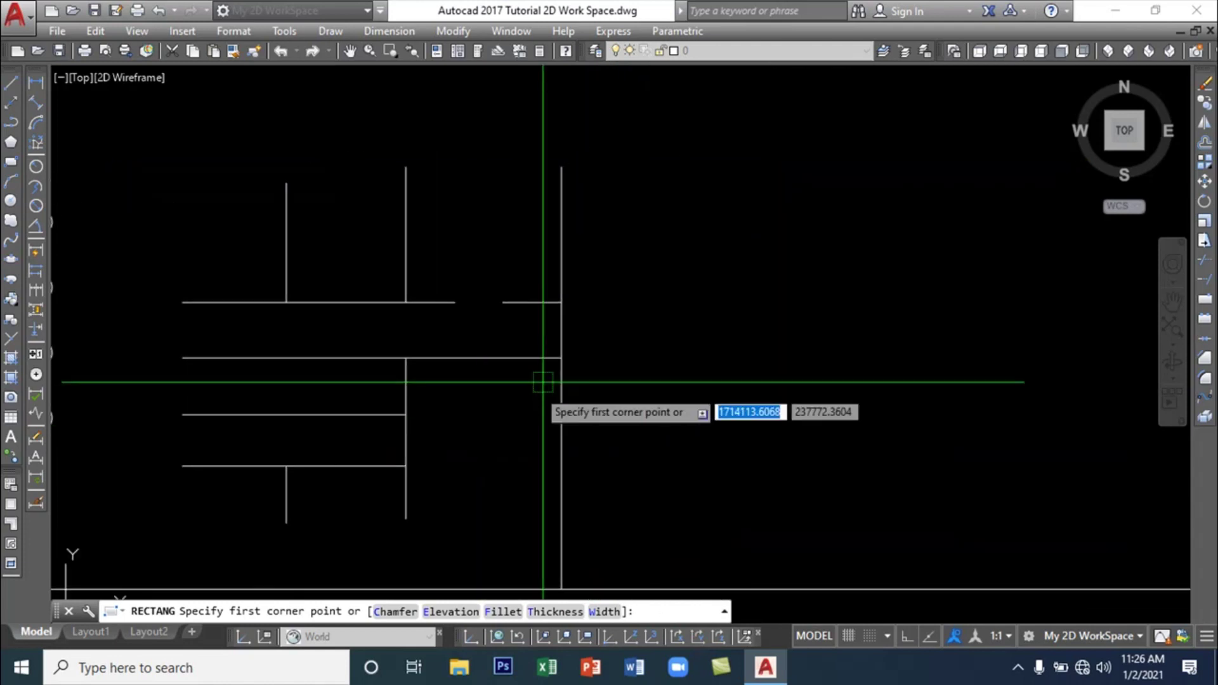
{"action": "left_click", "coordinate": [615, 245]}
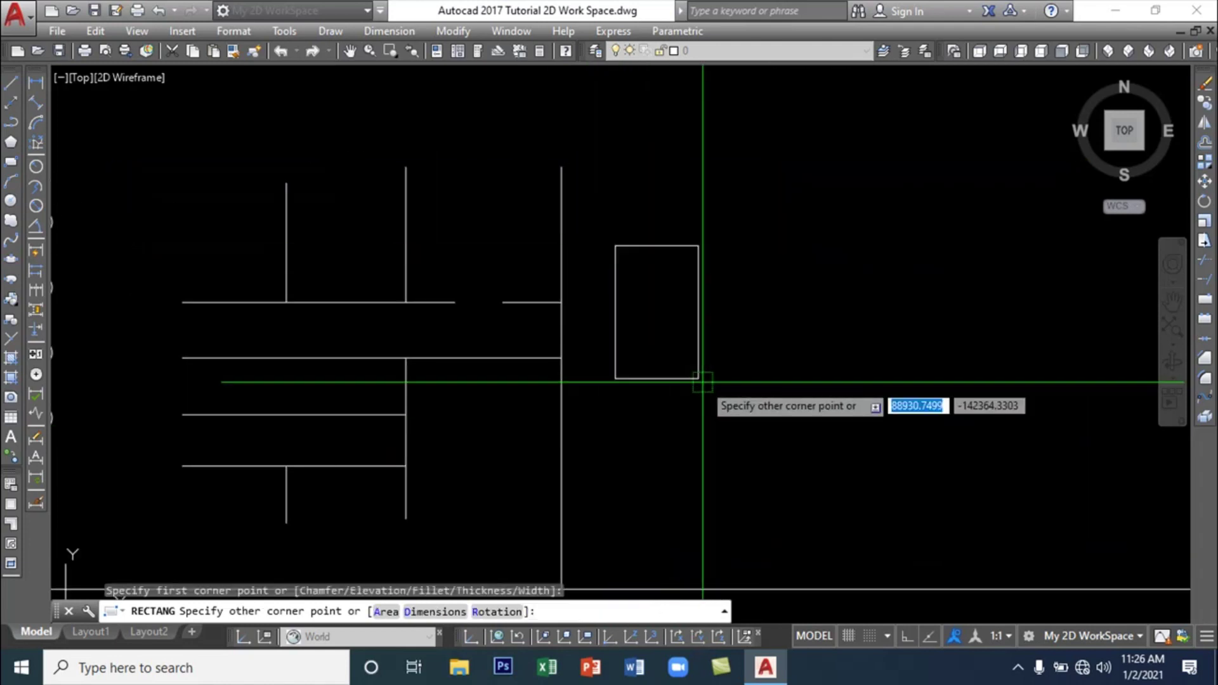
{"action": "left_click", "coordinate": [821, 419]}
{"action": "scroll", "coordinate": [824, 438], "scroll_direction": "up", "scroll_amount": 4}
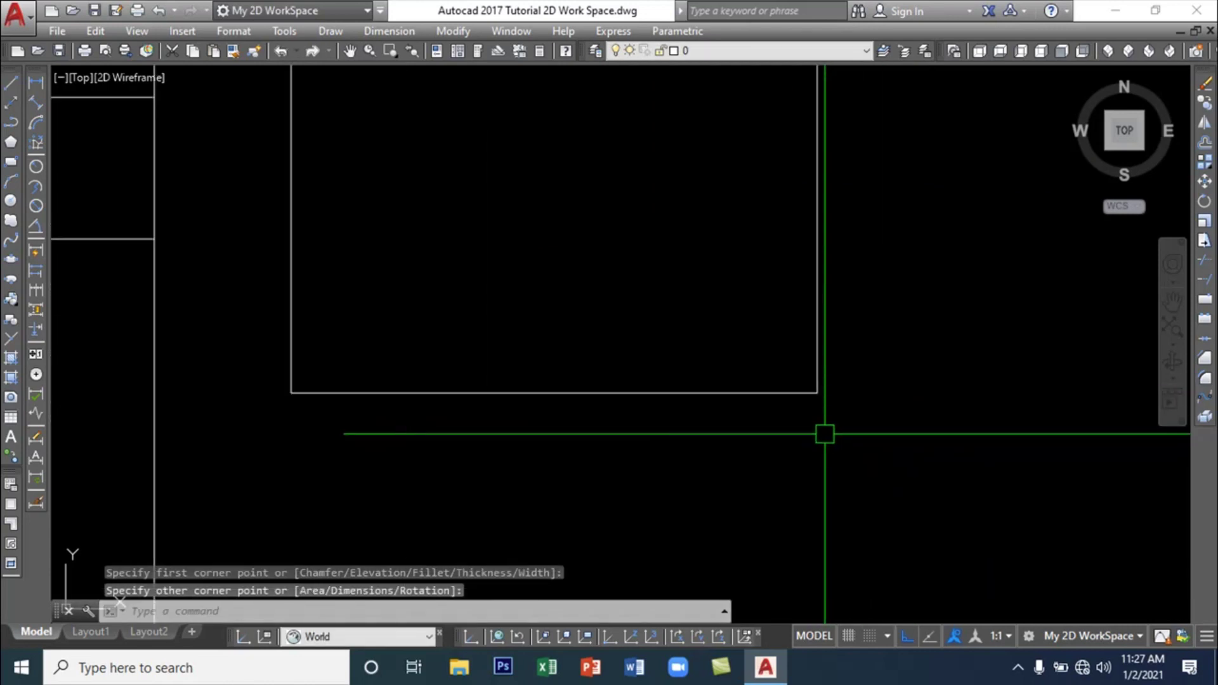
{"action": "mouse_move", "coordinate": [893, 394]}
{"action": "middle_mouse_down"}
{"action": "mouse_move", "coordinate": [770, 413]}
{"action": "mouse_move", "coordinate": [803, 495]}
{"action": "middle_mouse_up"}
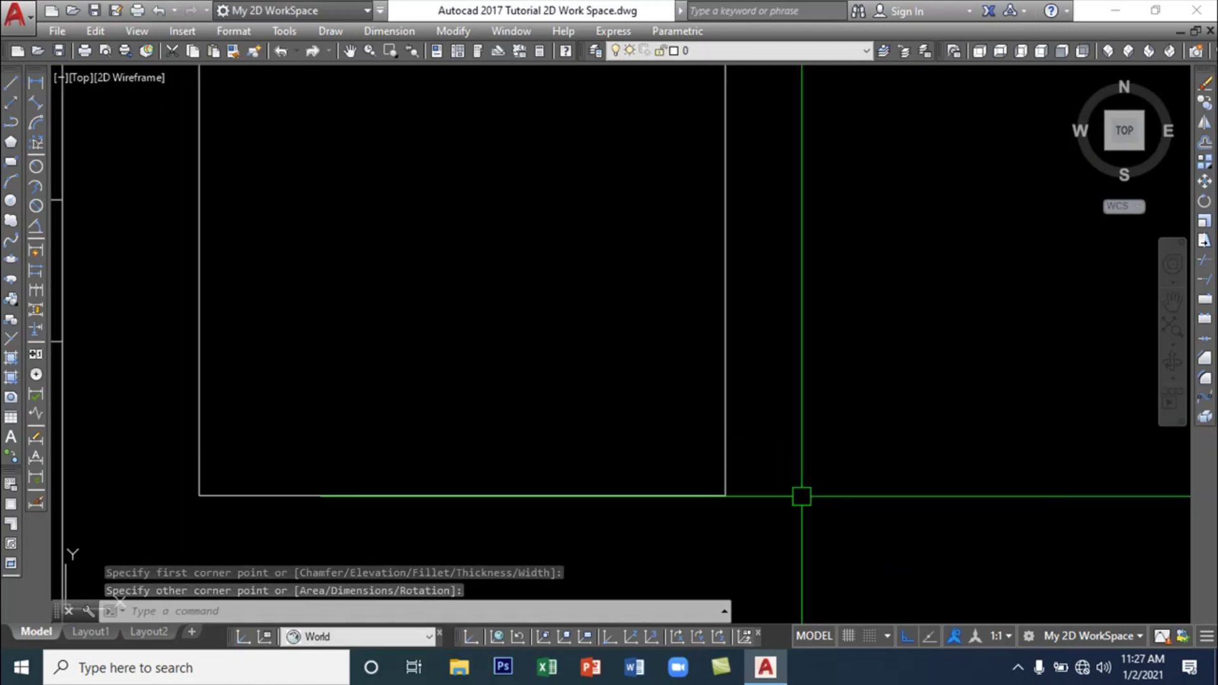
{"action": "scroll", "coordinate": [802, 495], "scroll_direction": "down", "scroll_amount": 3}
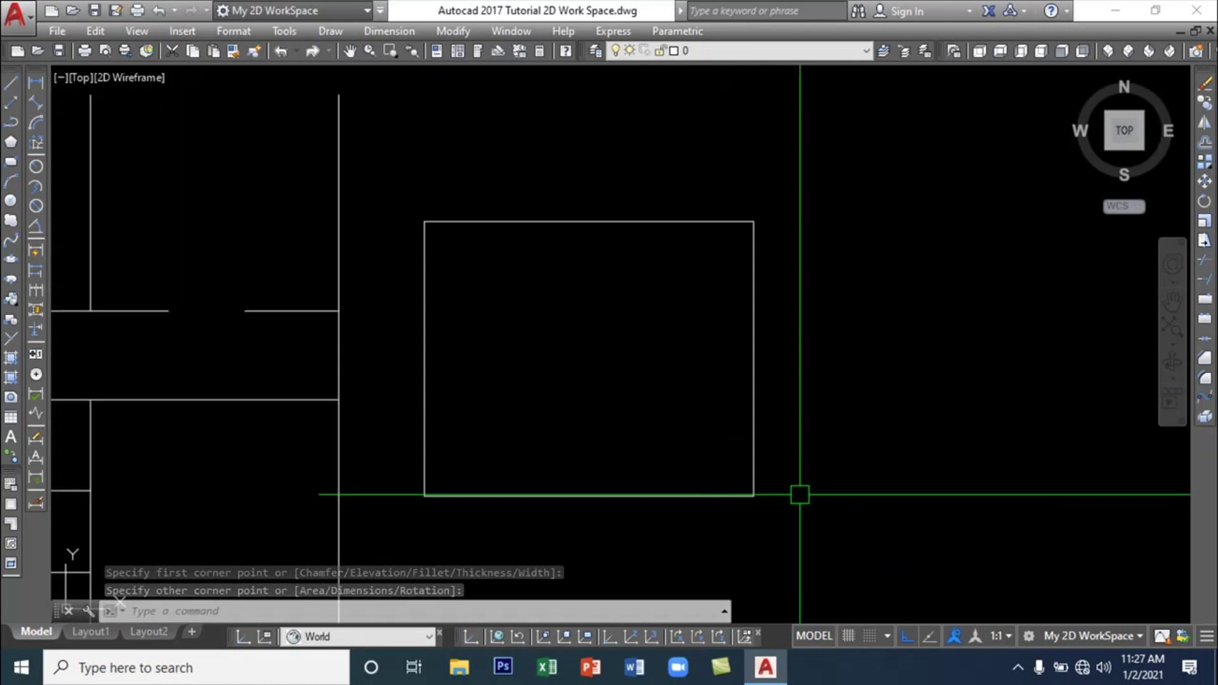
{"action": "left_click", "coordinate": [1205, 360]}
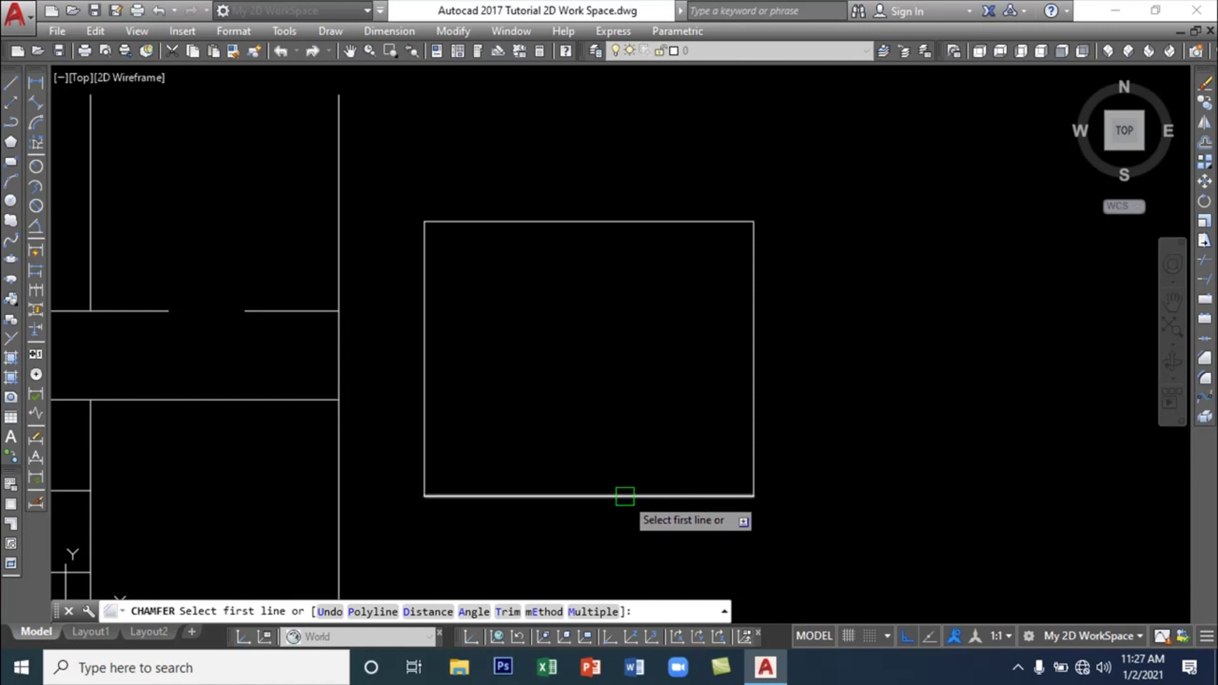
Chamfer the rectangle's bottom and right edges with equal 5000 distances
{"action": "left_click", "coordinate": [425, 611]}
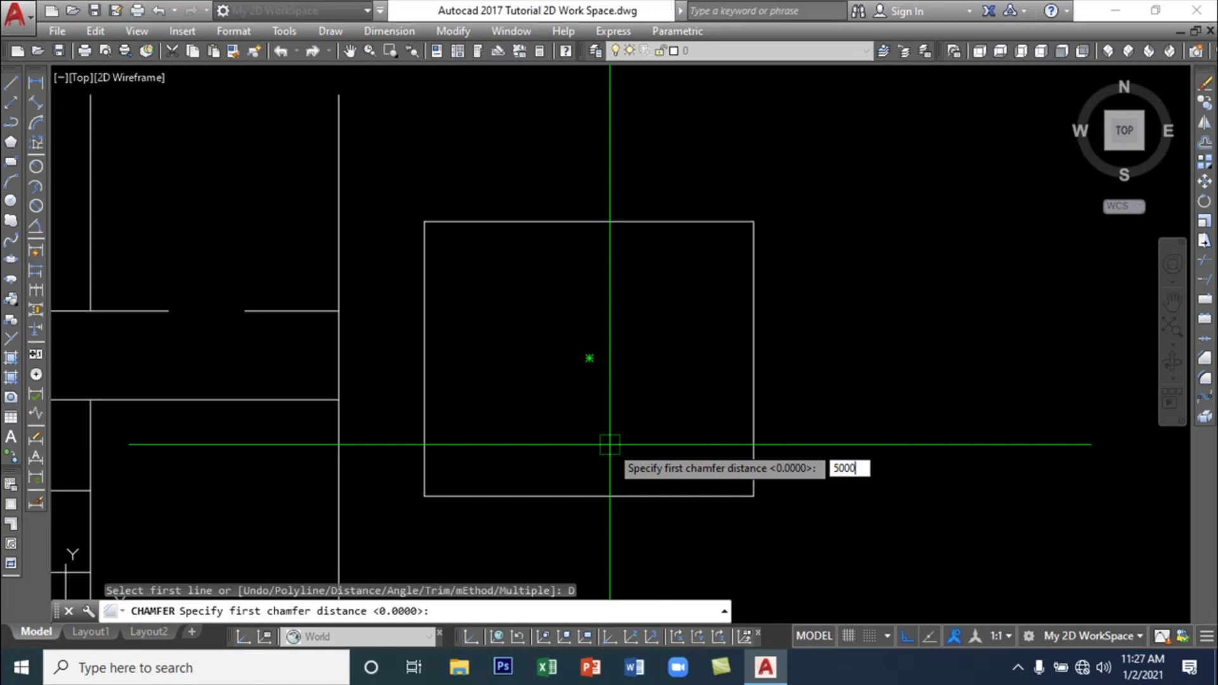
{"action": "key", "text": "Return"}
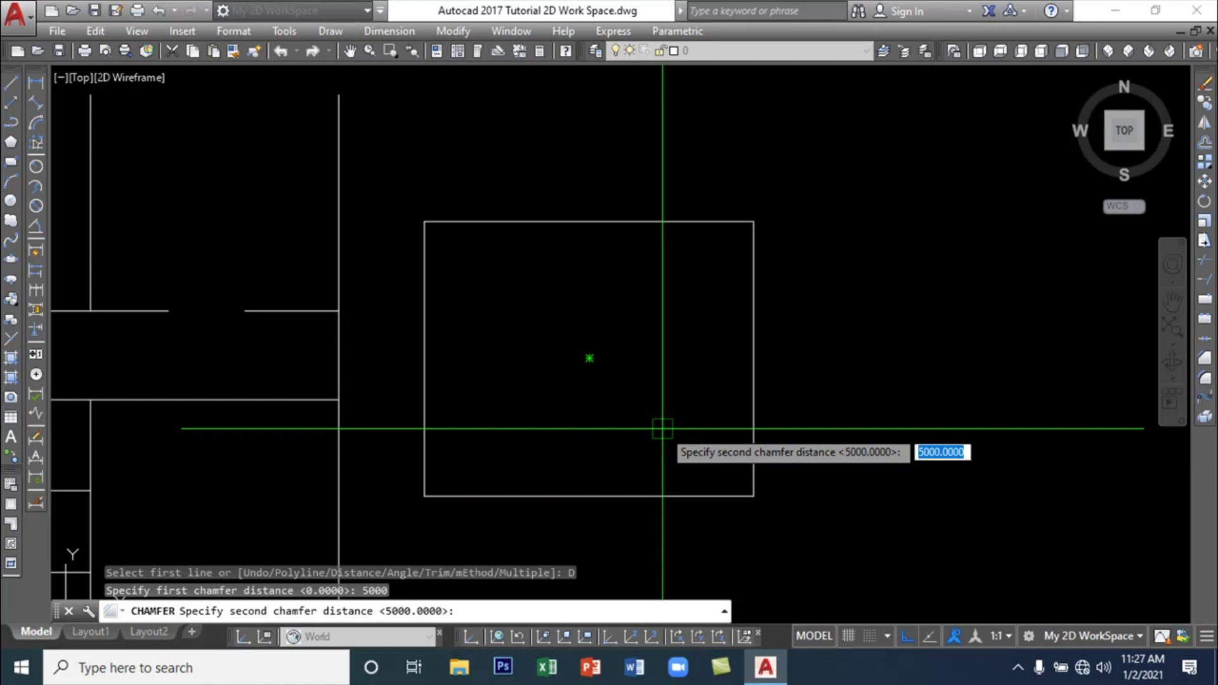
{"action": "key", "text": "Return"}
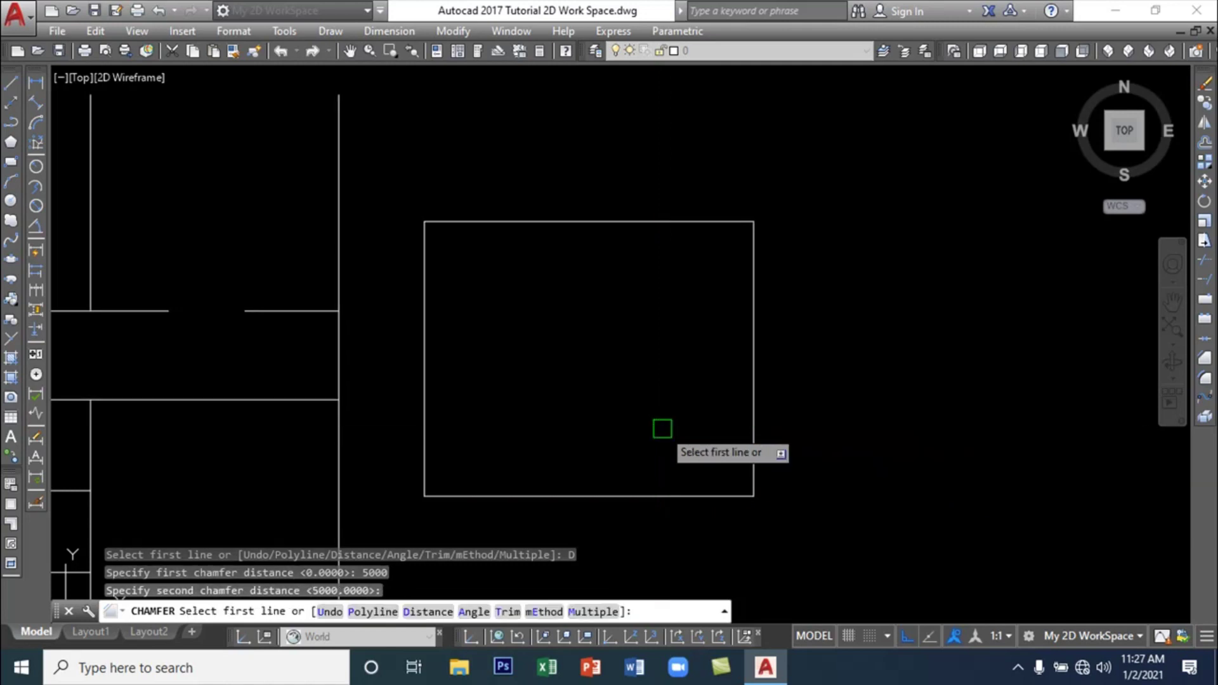
{"action": "left_click", "coordinate": [661, 496]}
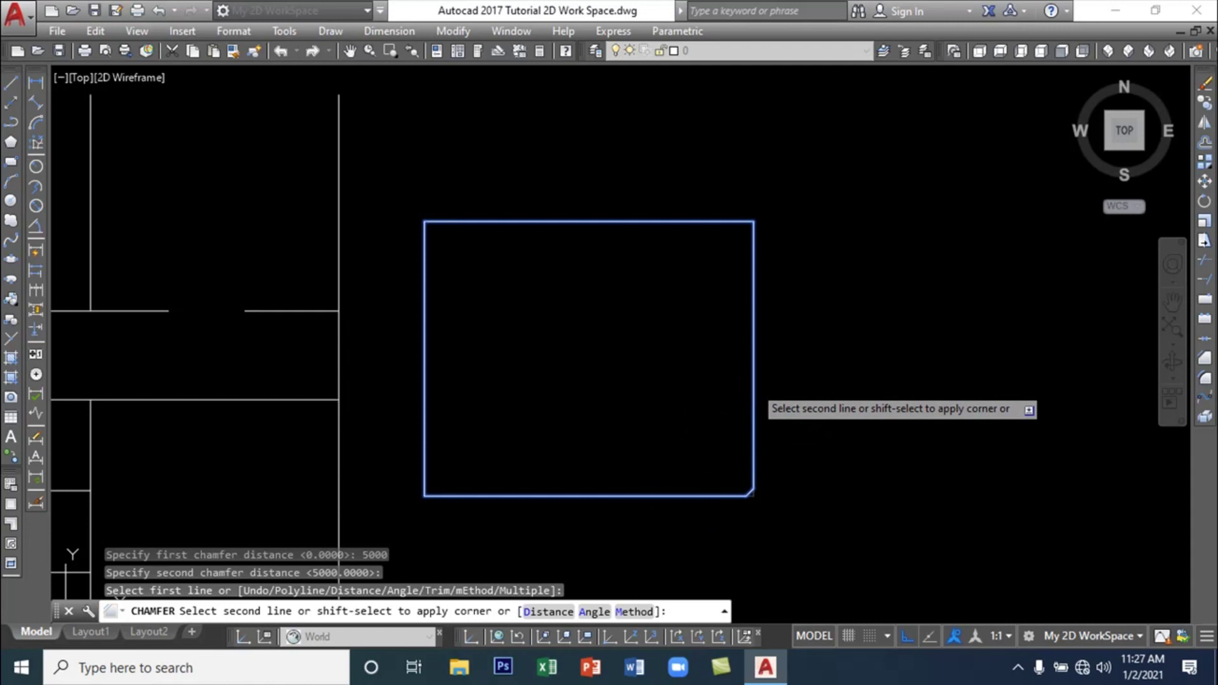
{"action": "left_click", "coordinate": [754, 390]}
{"action": "scroll", "coordinate": [773, 498], "scroll_direction": "up", "scroll_amount": 8}
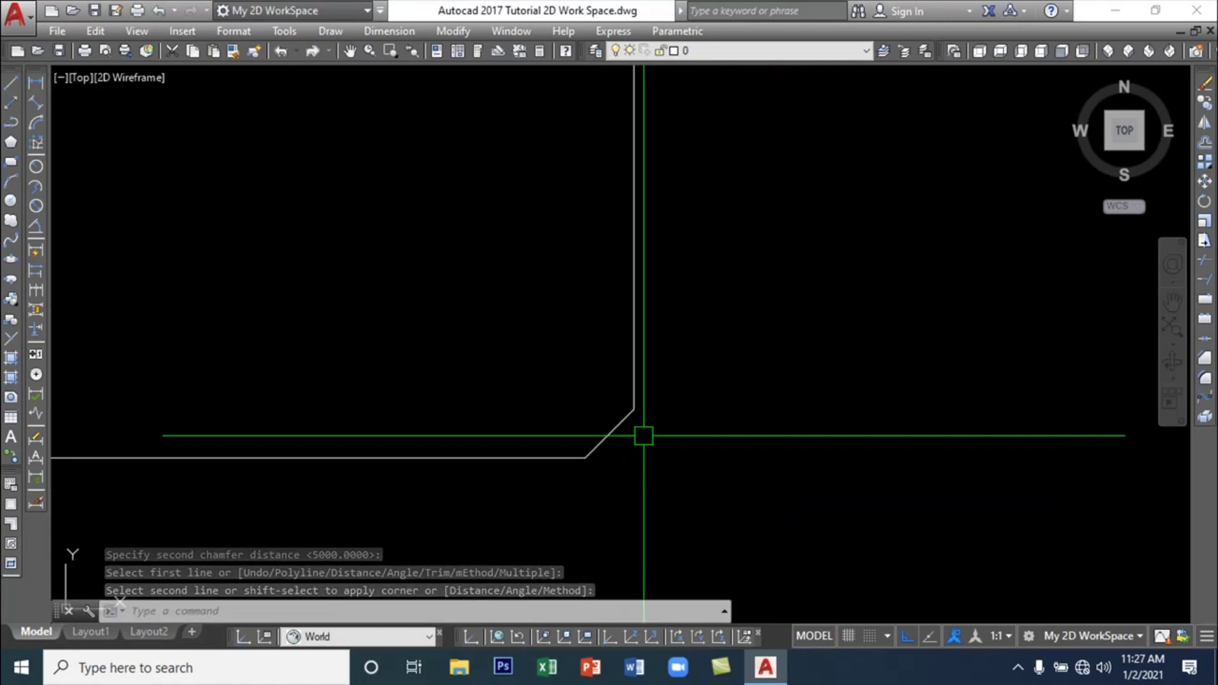
{"action": "scroll", "coordinate": [643, 436], "scroll_direction": "down", "scroll_amount": 8}
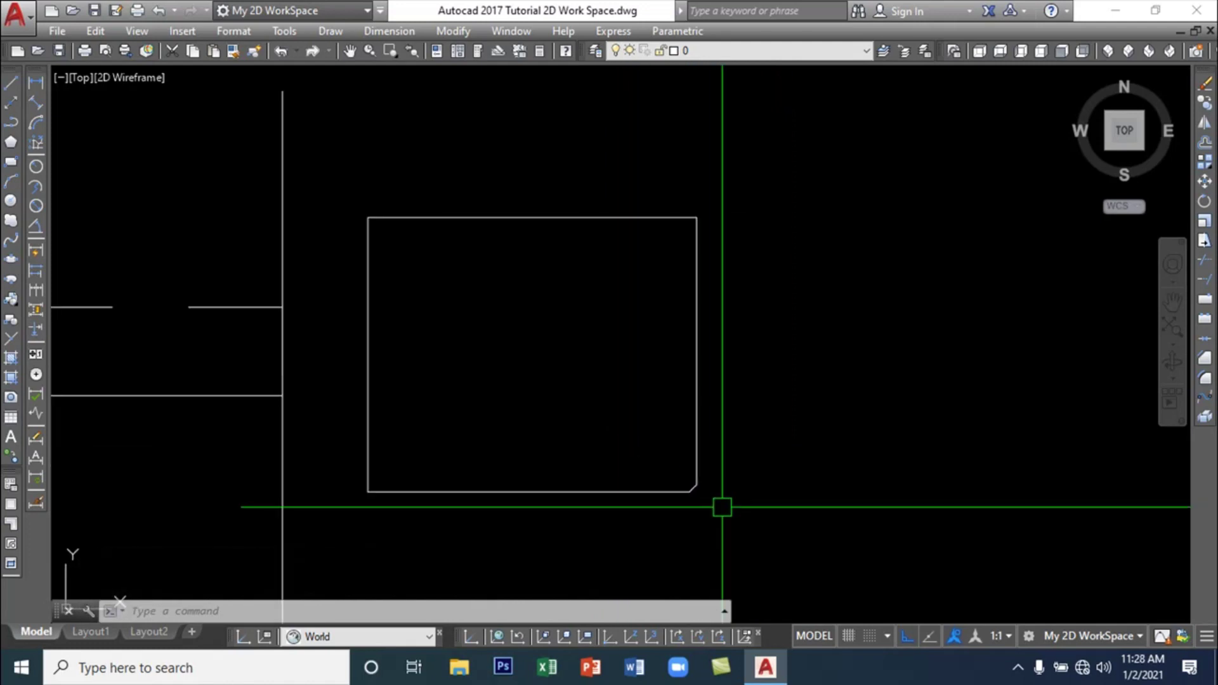
{"action": "scroll", "coordinate": [712, 505], "scroll_direction": "up", "scroll_amount": 5}
{"action": "scroll", "coordinate": [661, 478], "scroll_direction": "down", "scroll_amount": 5}
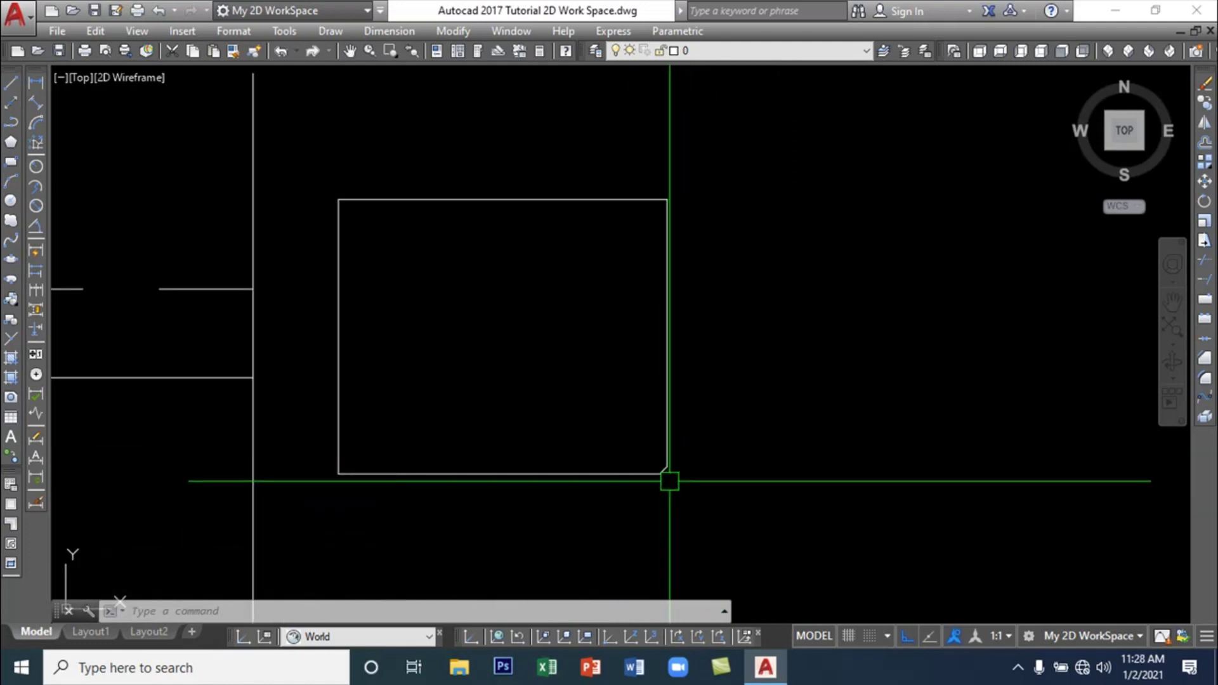
{"action": "scroll", "coordinate": [669, 481], "scroll_direction": "up", "scroll_amount": 8}
{"action": "scroll", "coordinate": [699, 428], "scroll_direction": "down", "scroll_amount": 3}
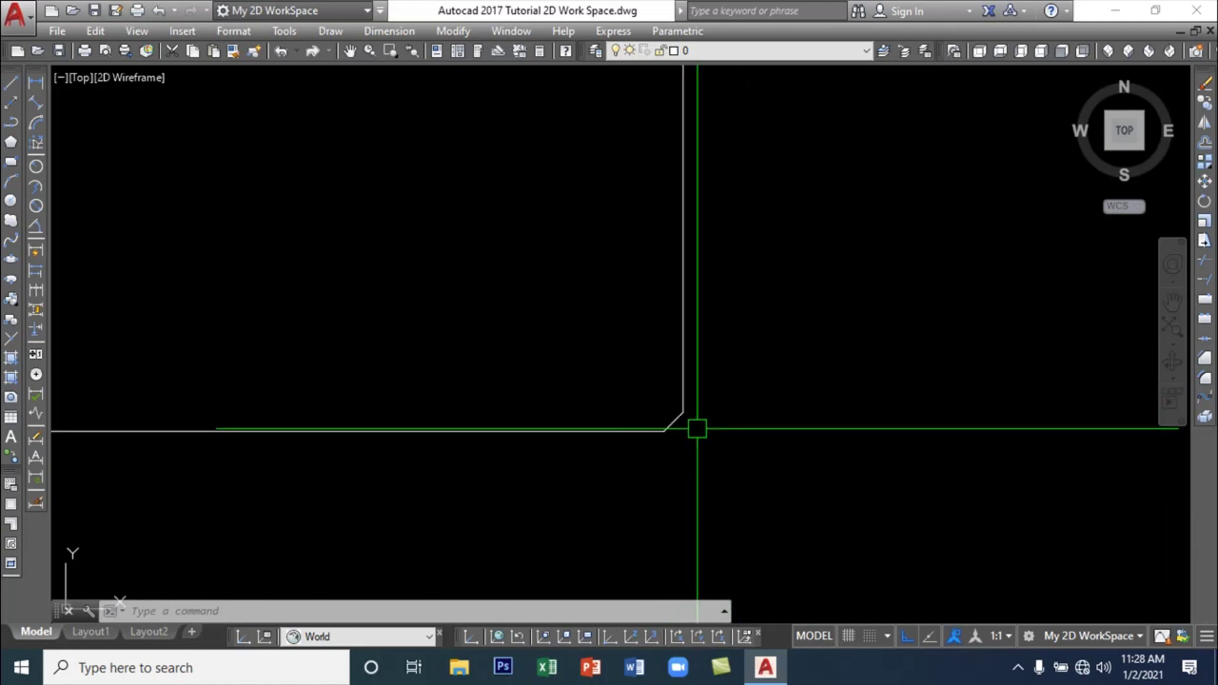
{"action": "scroll", "coordinate": [729, 444], "scroll_direction": "down", "scroll_amount": 2}
{"action": "middle_click_drag", "start_coordinate": [756, 455], "coordinate": [770, 476]}
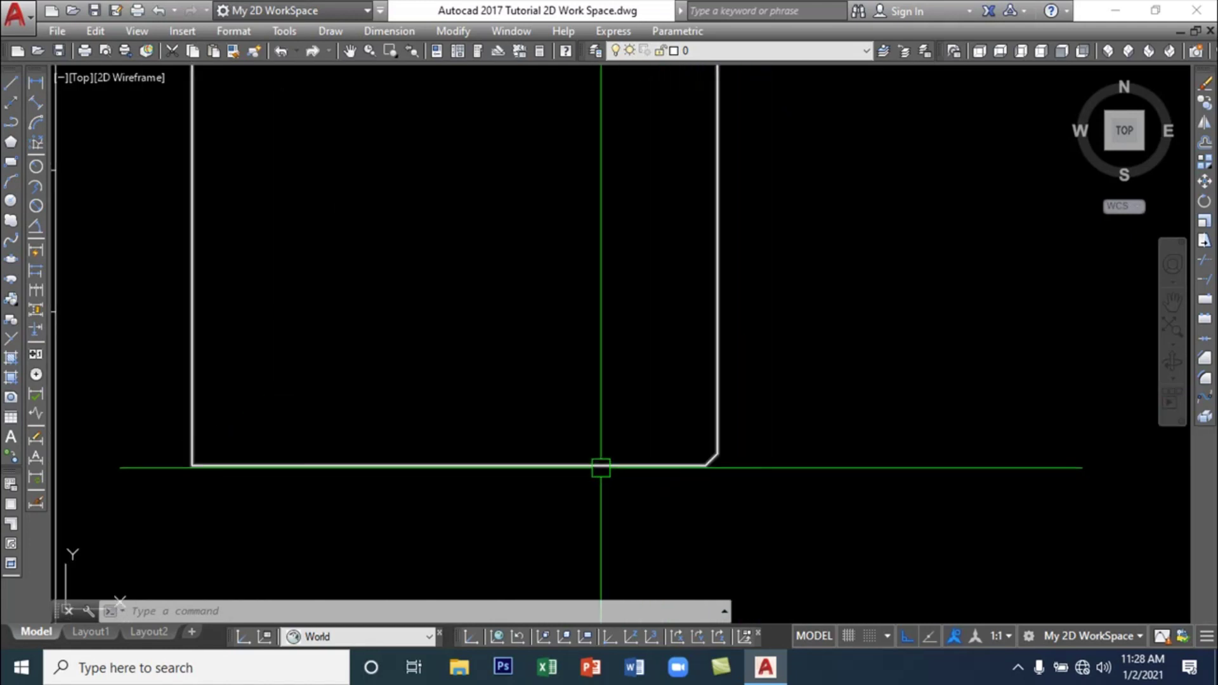
Re-chamfer the bottom and right edges using distances 10000 and 20000
{"action": "key", "text": "Return"}
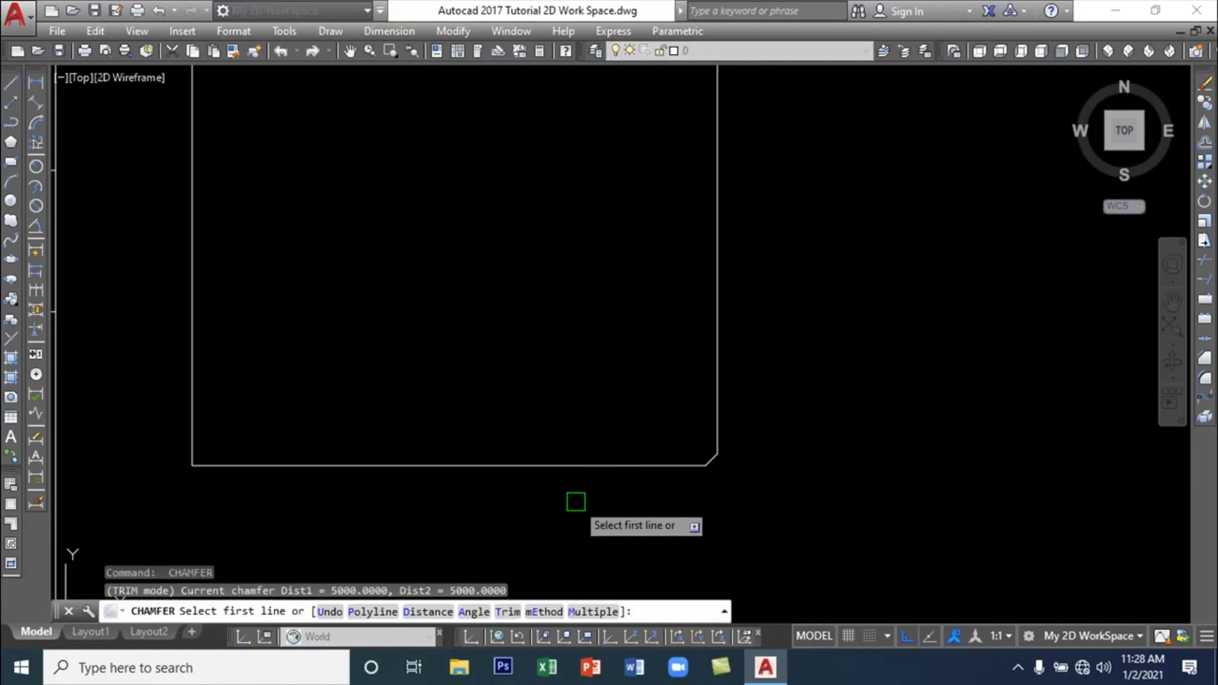
{"action": "left_click", "coordinate": [428, 612]}
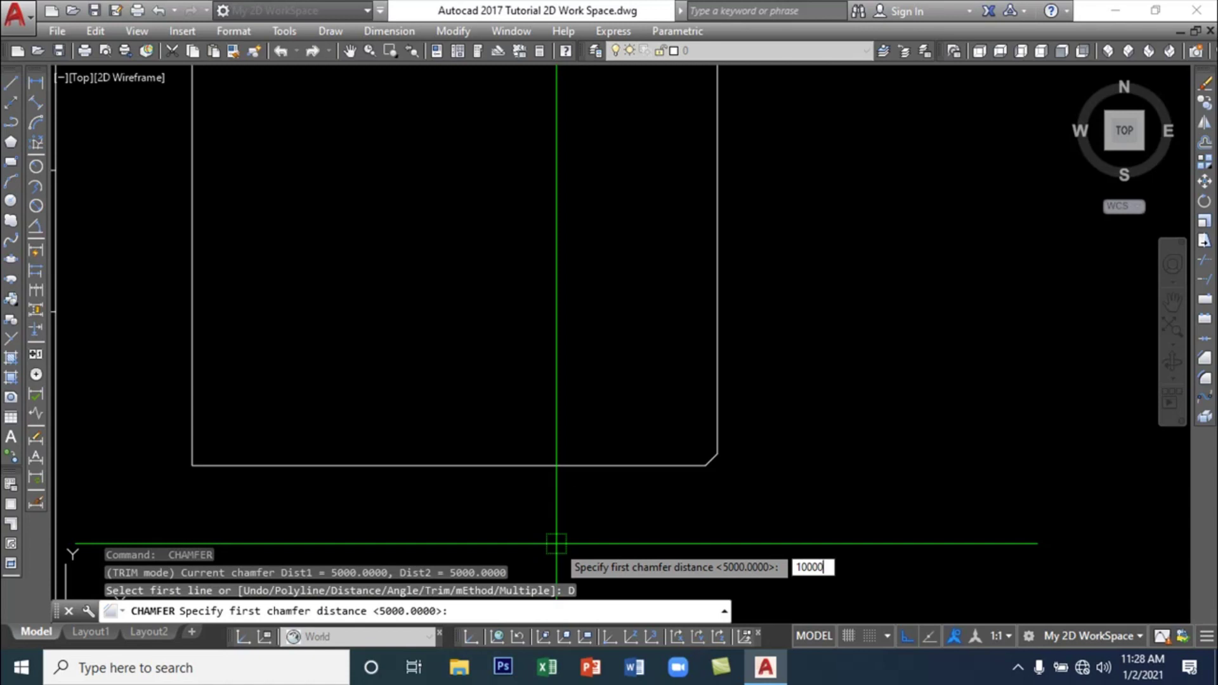
{"action": "key", "text": "Return"}
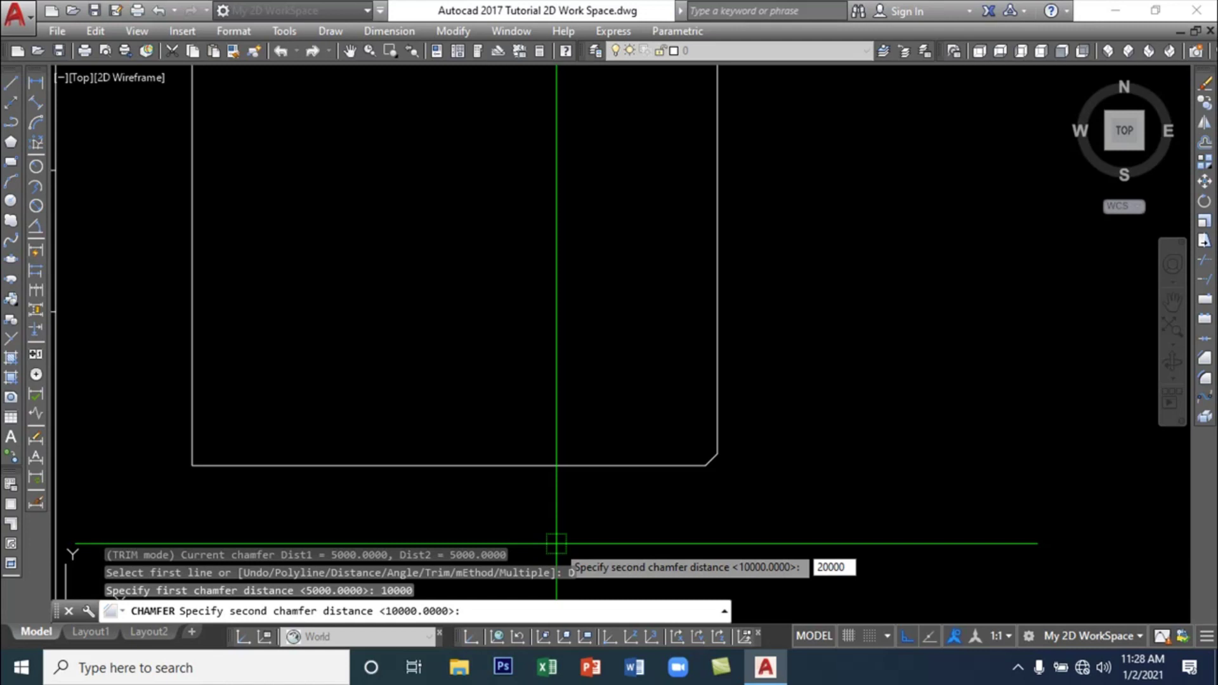
{"action": "key", "text": "Return"}
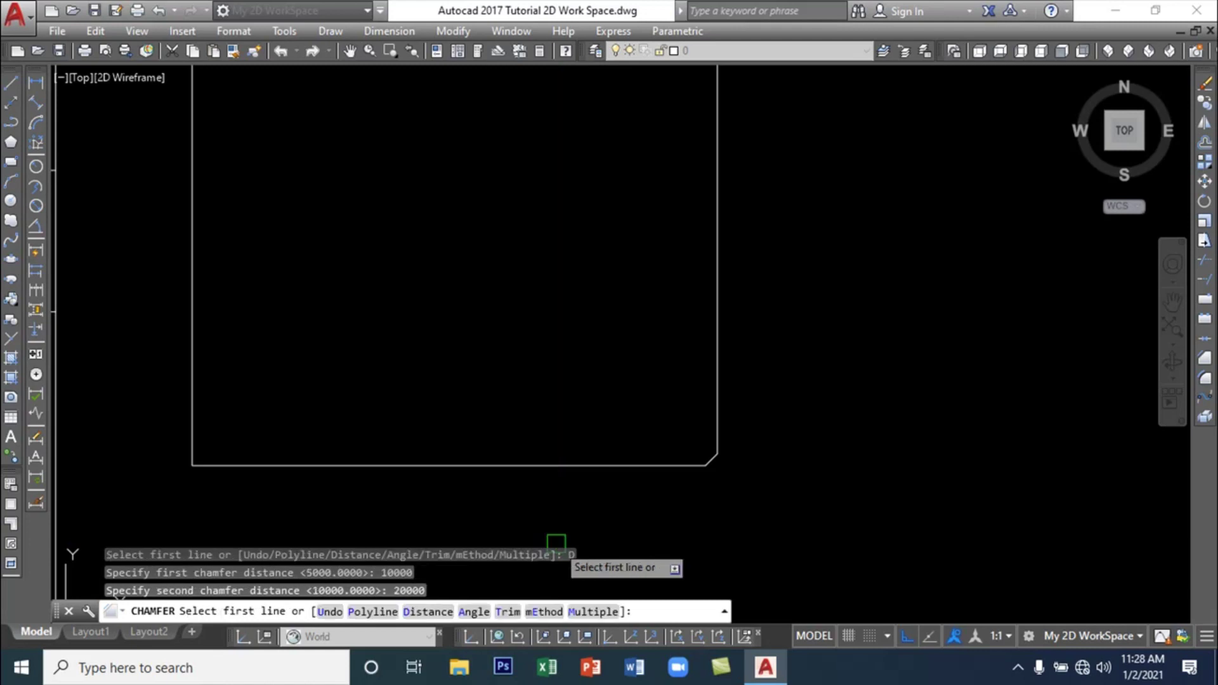
{"action": "left_click", "coordinate": [562, 459]}
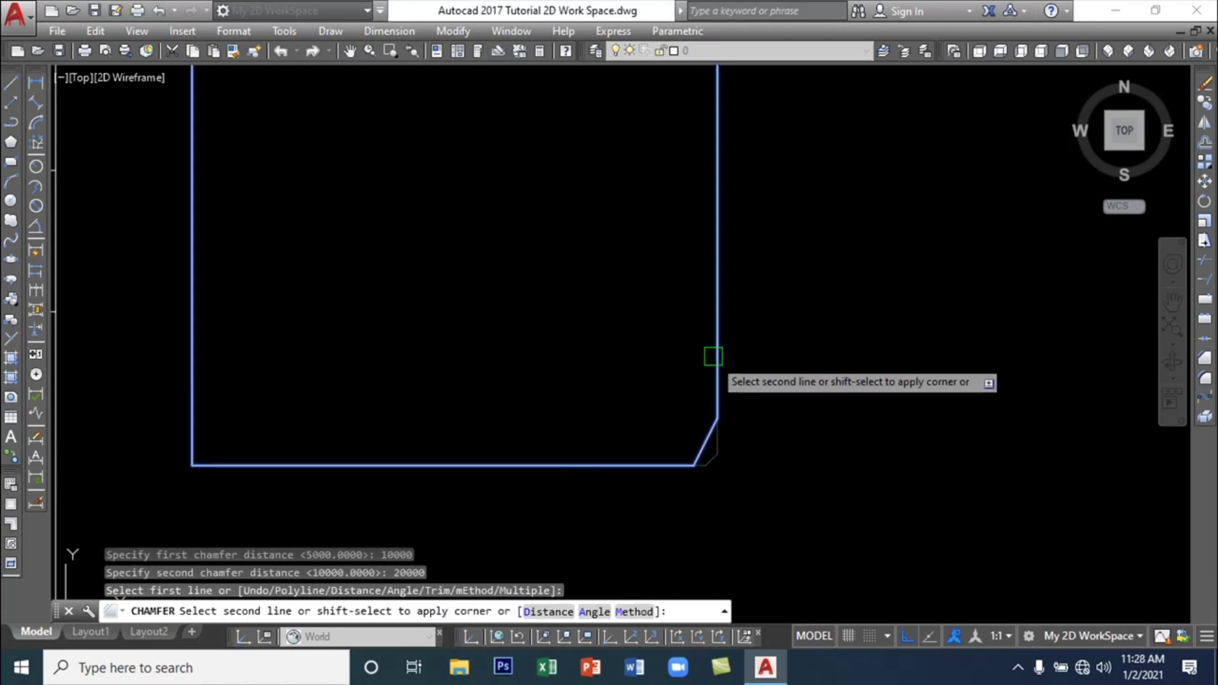
{"action": "left_click", "coordinate": [713, 291]}
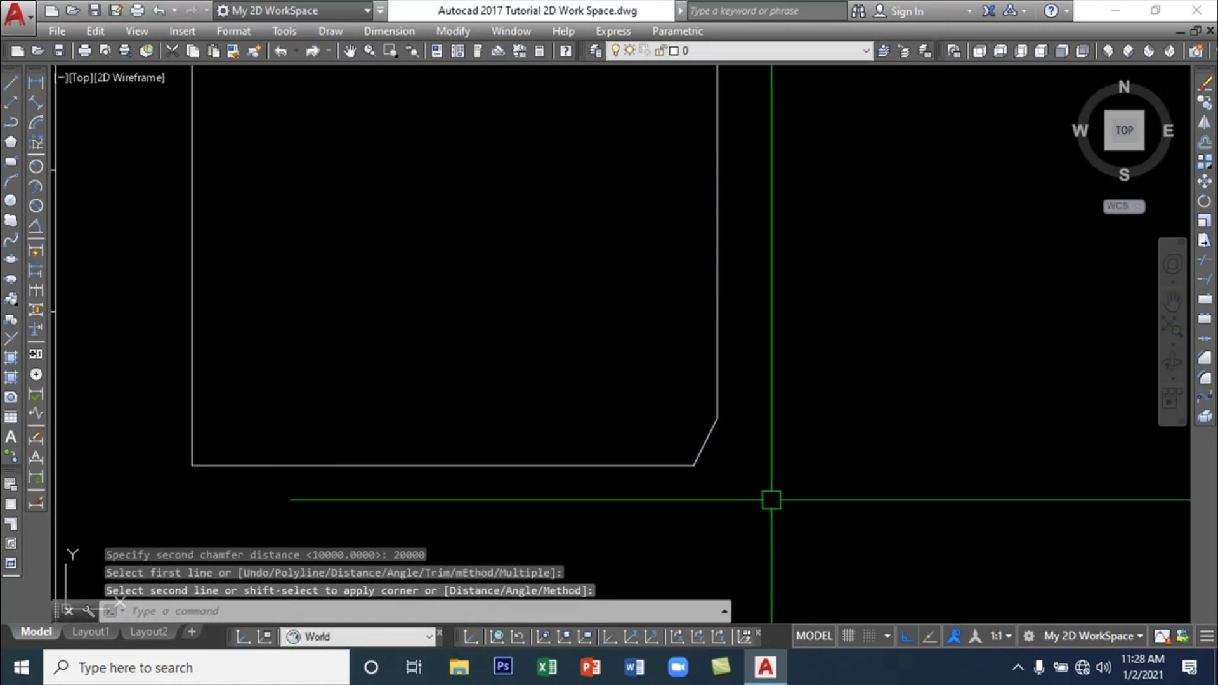
{"action": "scroll", "coordinate": [795, 476], "scroll_direction": "down", "scroll_amount": 2}
{"action": "middle_click_drag", "start_coordinate": [823, 495], "coordinate": [728, 439]}
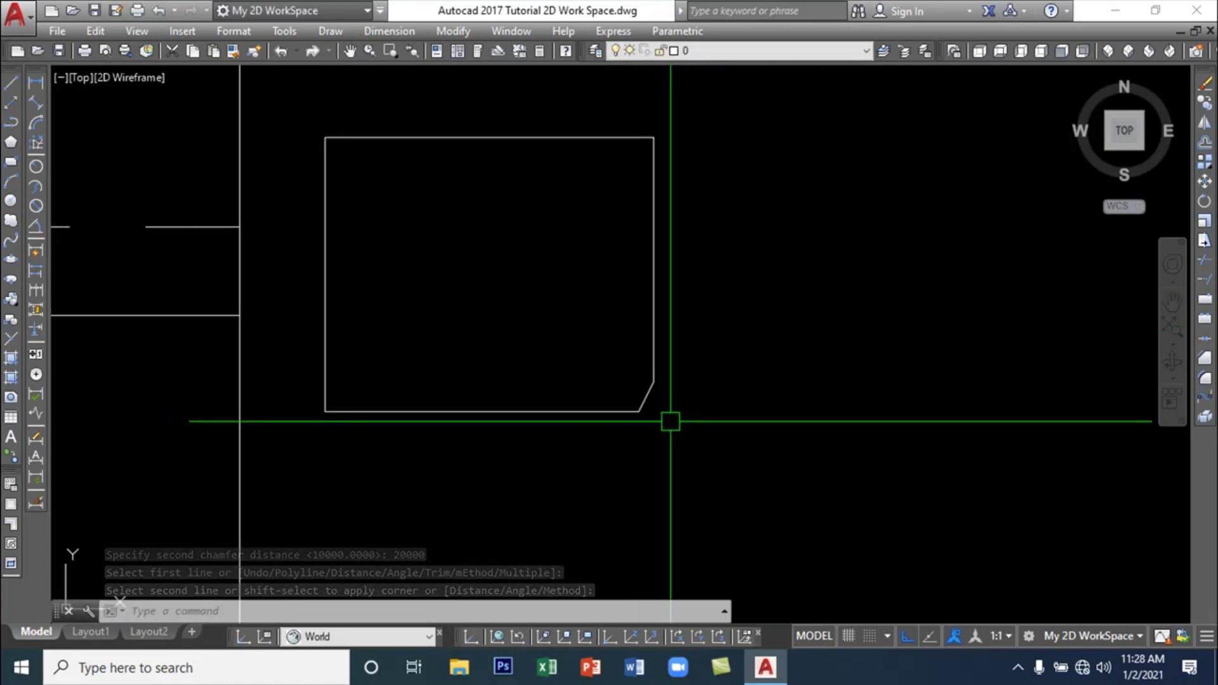
{"action": "scroll", "coordinate": [658, 418], "scroll_direction": "up", "scroll_amount": 6}
{"action": "mouse_move", "coordinate": [658, 418]}
{"action": "middle_mouse_down"}
{"action": "mouse_move", "coordinate": [686, 455]}
{"action": "mouse_move", "coordinate": [727, 439]}
{"action": "middle_mouse_up"}
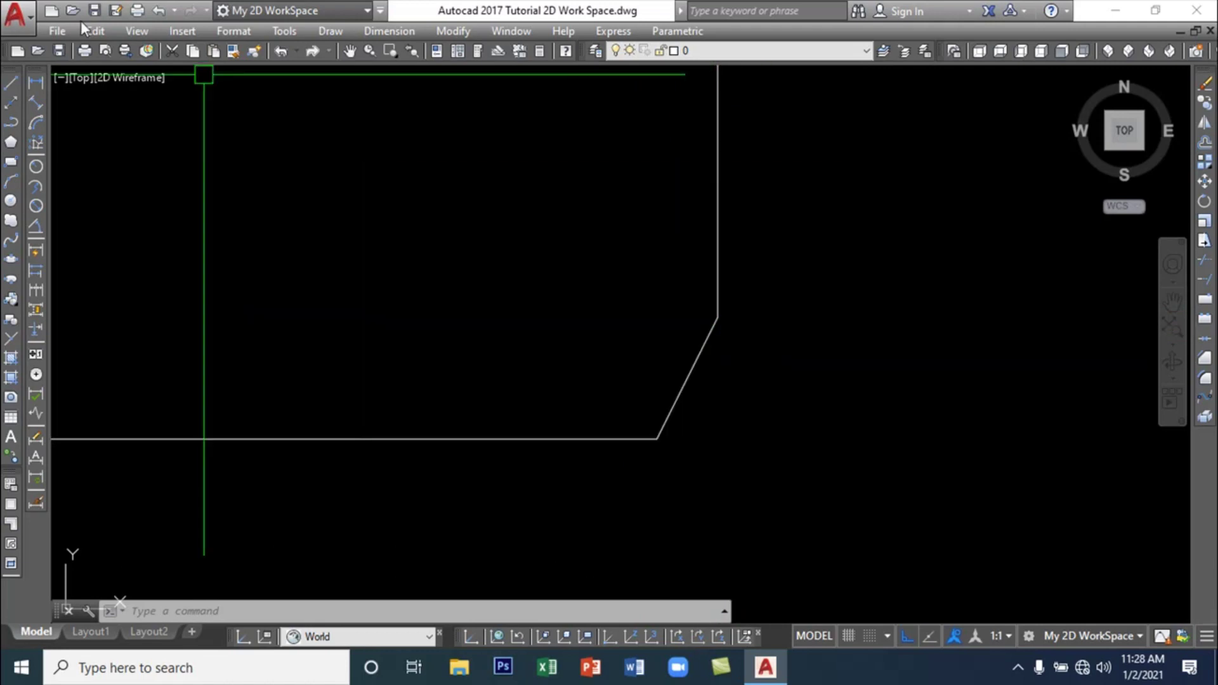
Add a vertical 20090 linear dimension between the chamfer's end points
{"action": "left_click", "coordinate": [36, 82]}
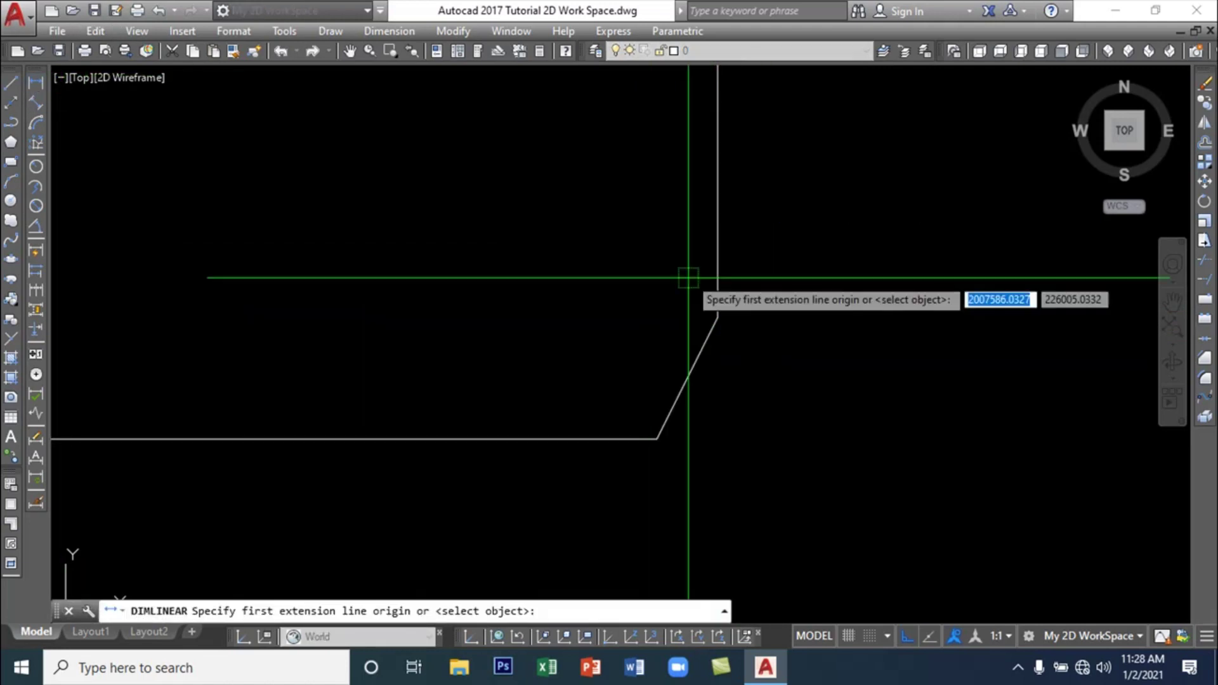
{"action": "left_click", "coordinate": [718, 317]}
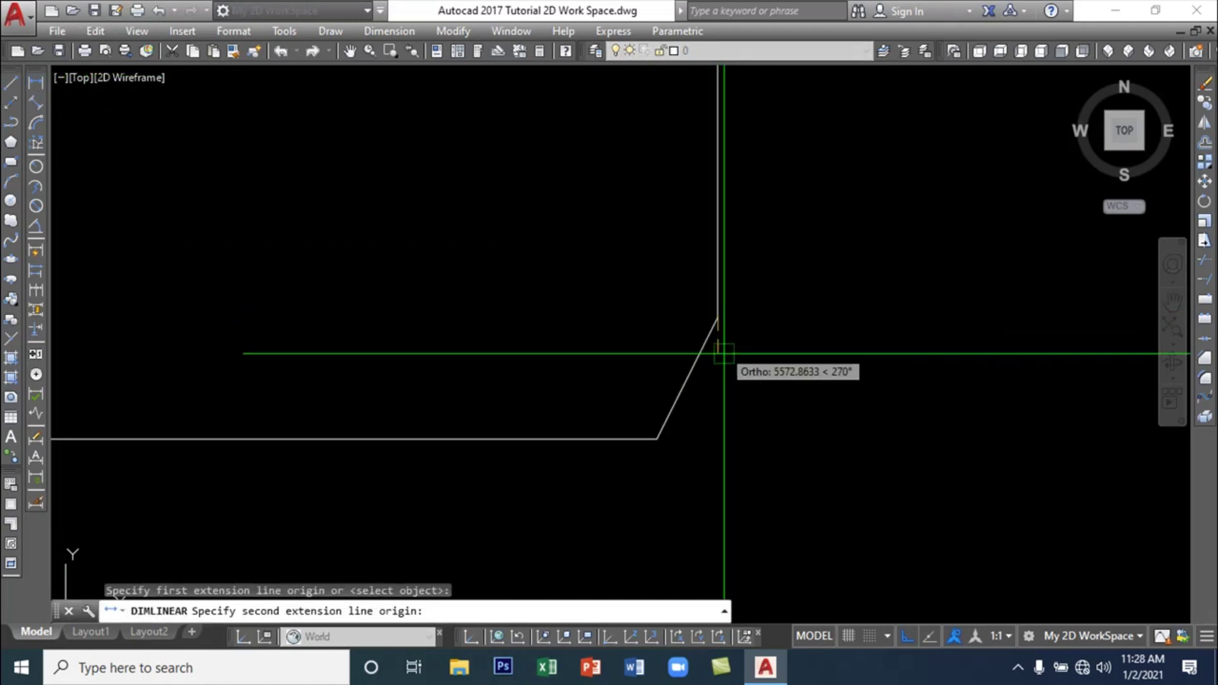
{"action": "left_click", "coordinate": [717, 438]}
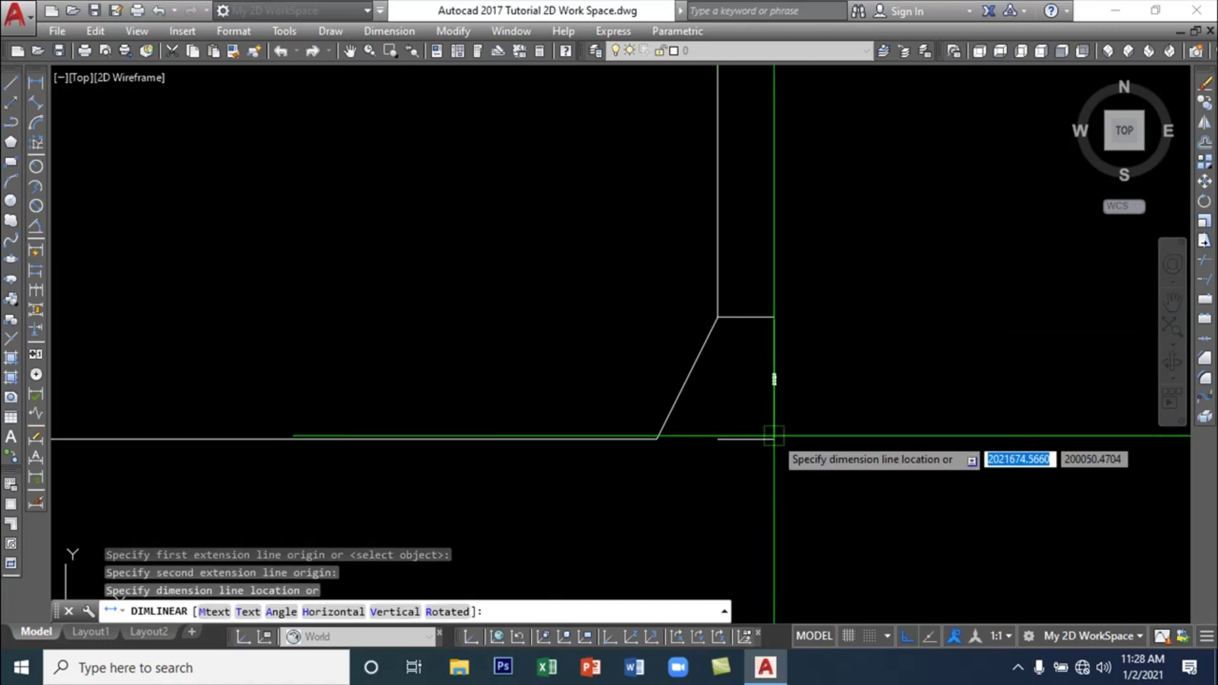
{"action": "left_click", "coordinate": [774, 387]}
Add a horizontal 10000 linear dimension below the chamfer
{"action": "key", "text": "Return"}
{"action": "scroll", "coordinate": [784, 382], "scroll_direction": "up", "scroll_amount": 5}
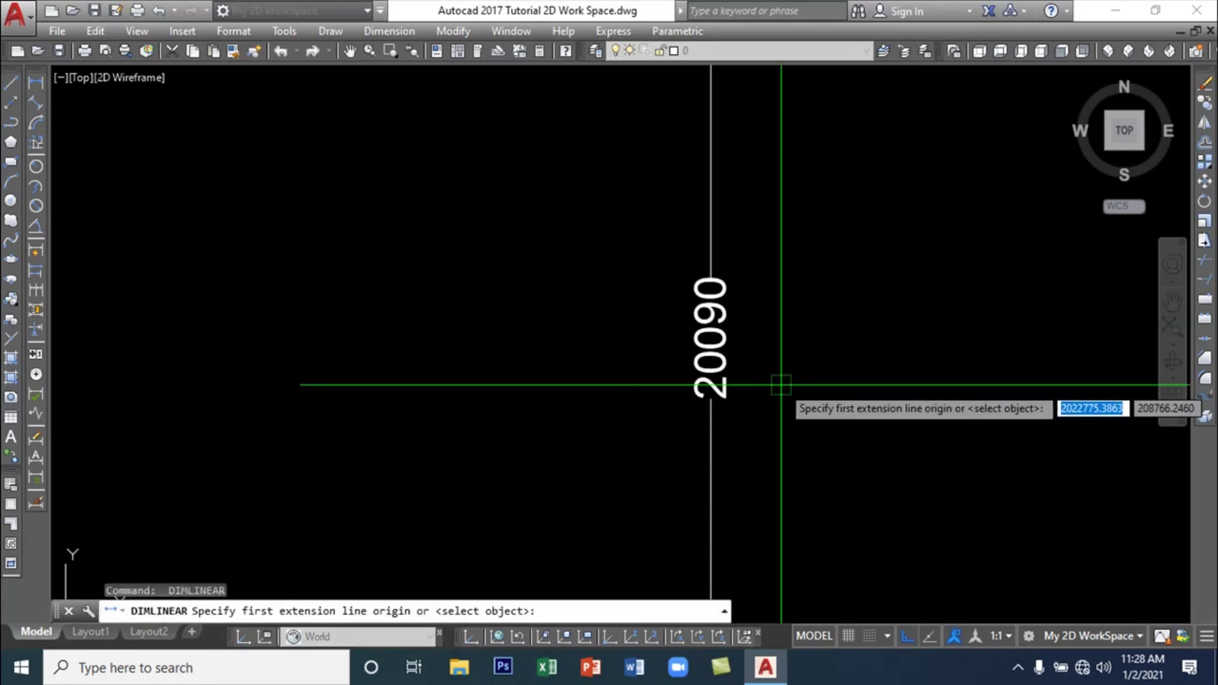
{"action": "scroll", "coordinate": [781, 384], "scroll_direction": "down", "scroll_amount": 5}
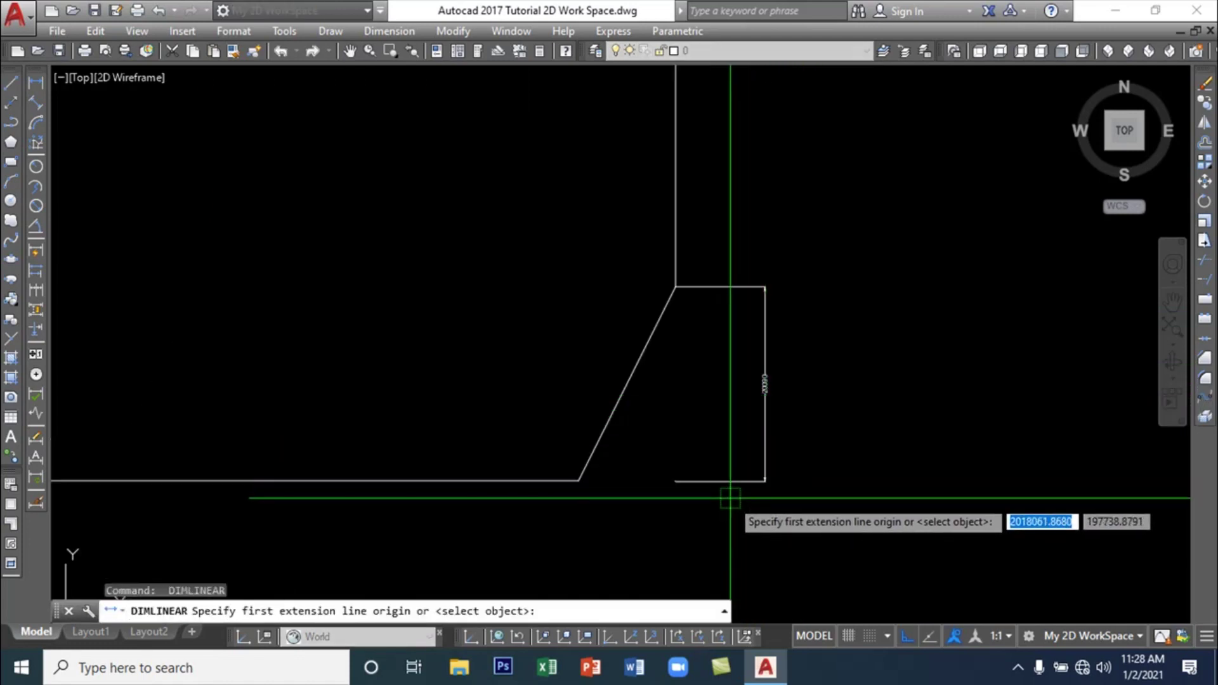
{"action": "middle_click_drag", "start_coordinate": [703, 484], "coordinate": [775, 402]}
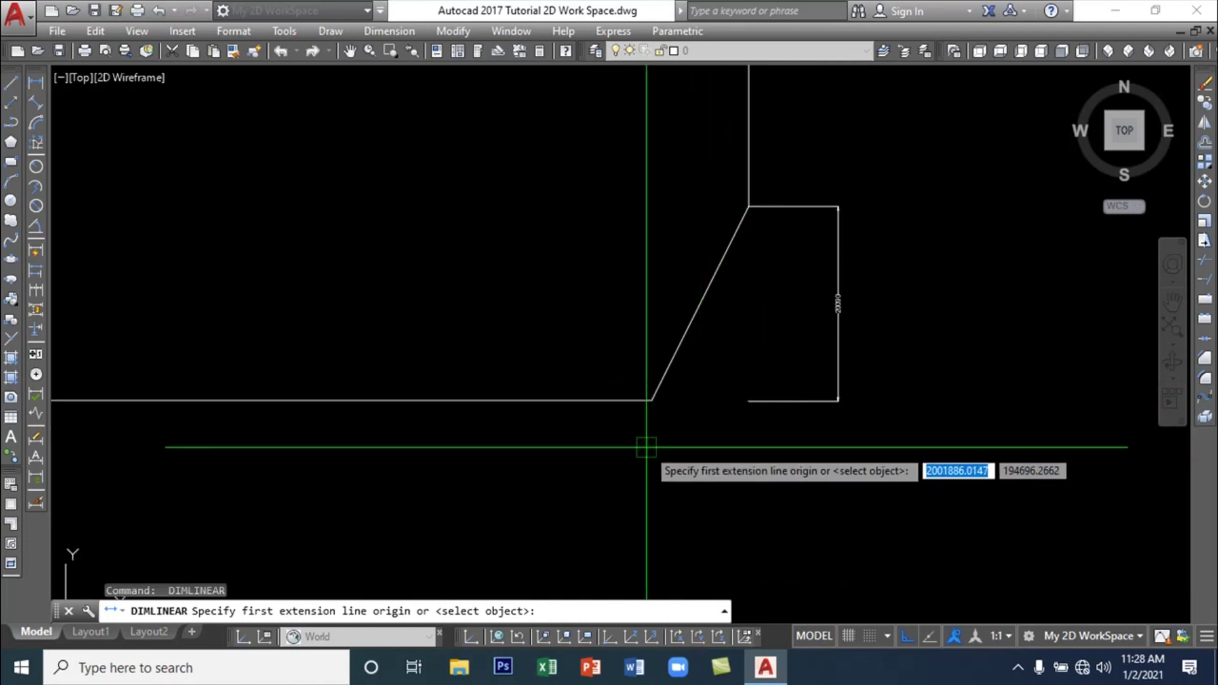
{"action": "left_click", "coordinate": [748, 400]}
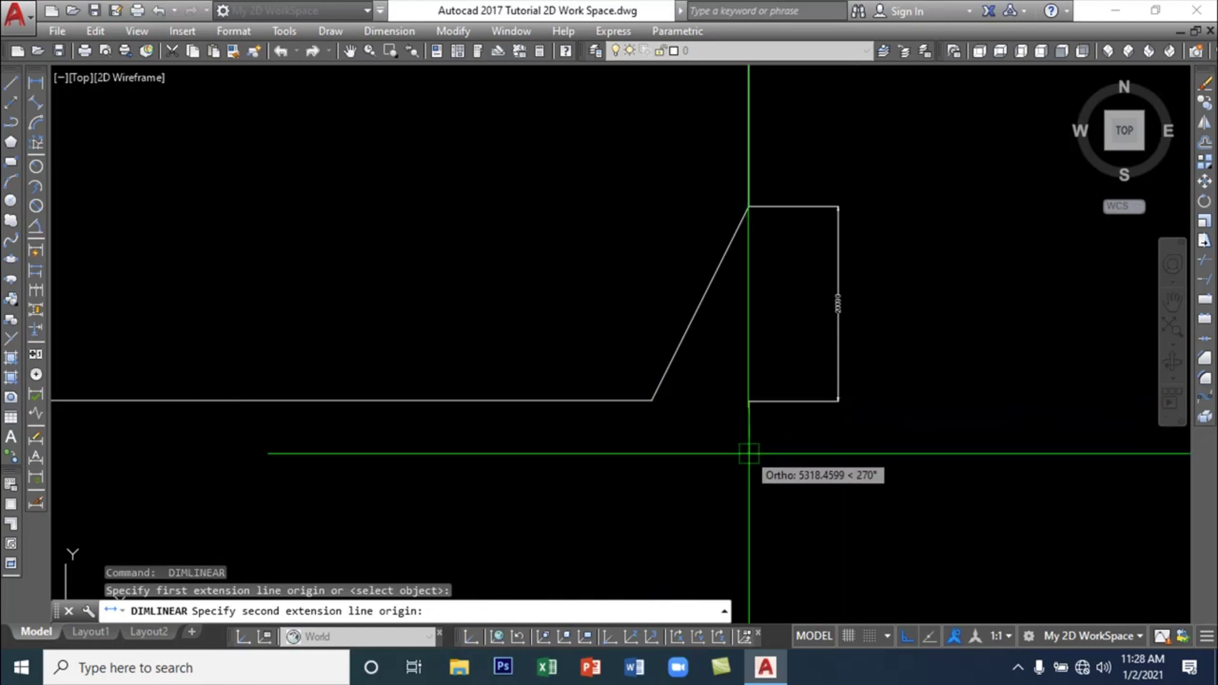
{"action": "left_click", "coordinate": [653, 400]}
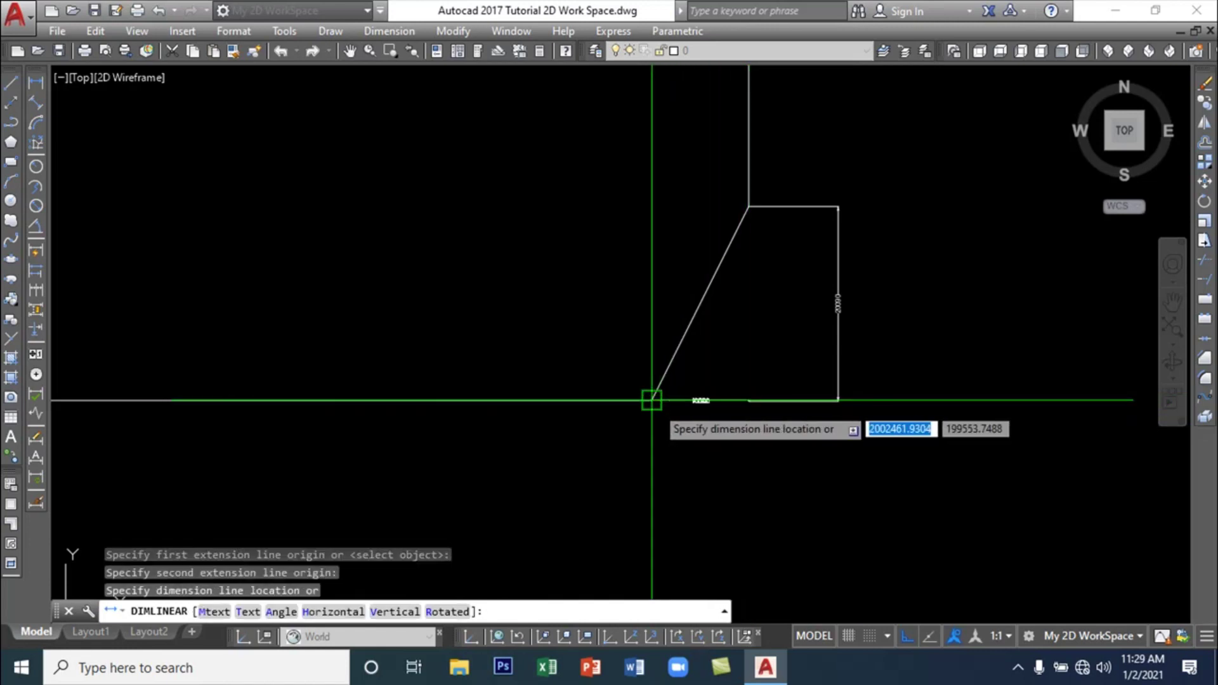
{"action": "left_click", "coordinate": [661, 453]}
{"action": "key", "text": "Return"}
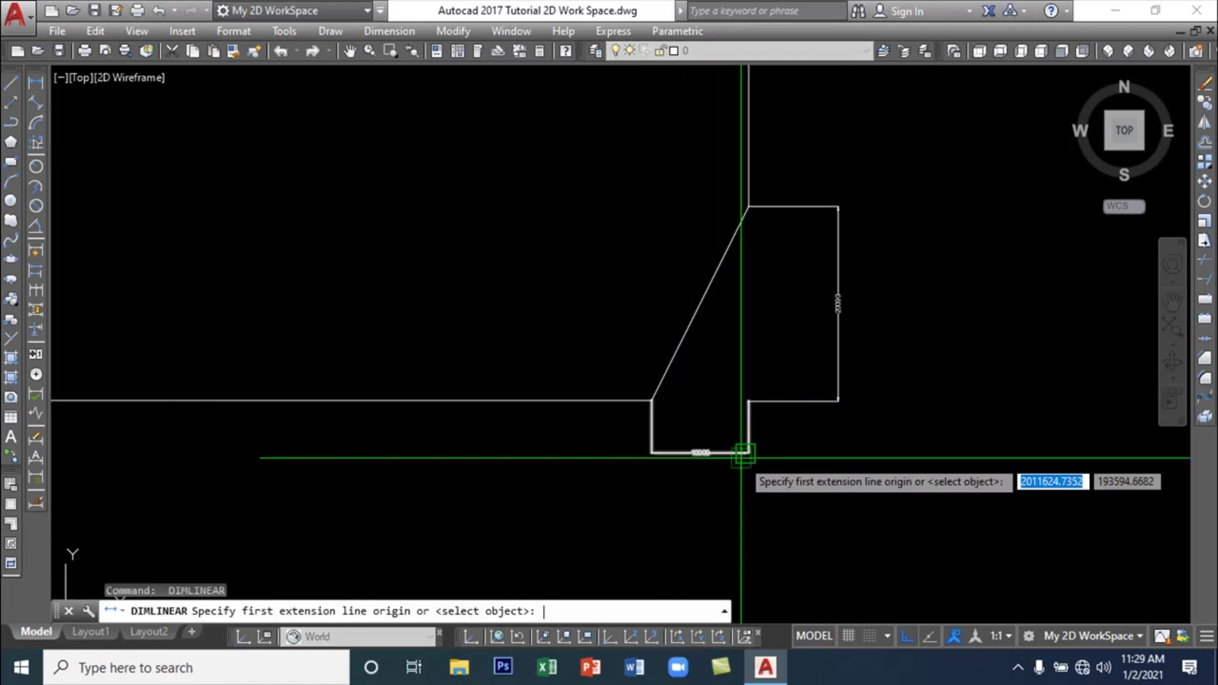
{"action": "key", "text": "Escape"}
{"action": "scroll", "coordinate": [724, 462], "scroll_direction": "up", "scroll_amount": 5}
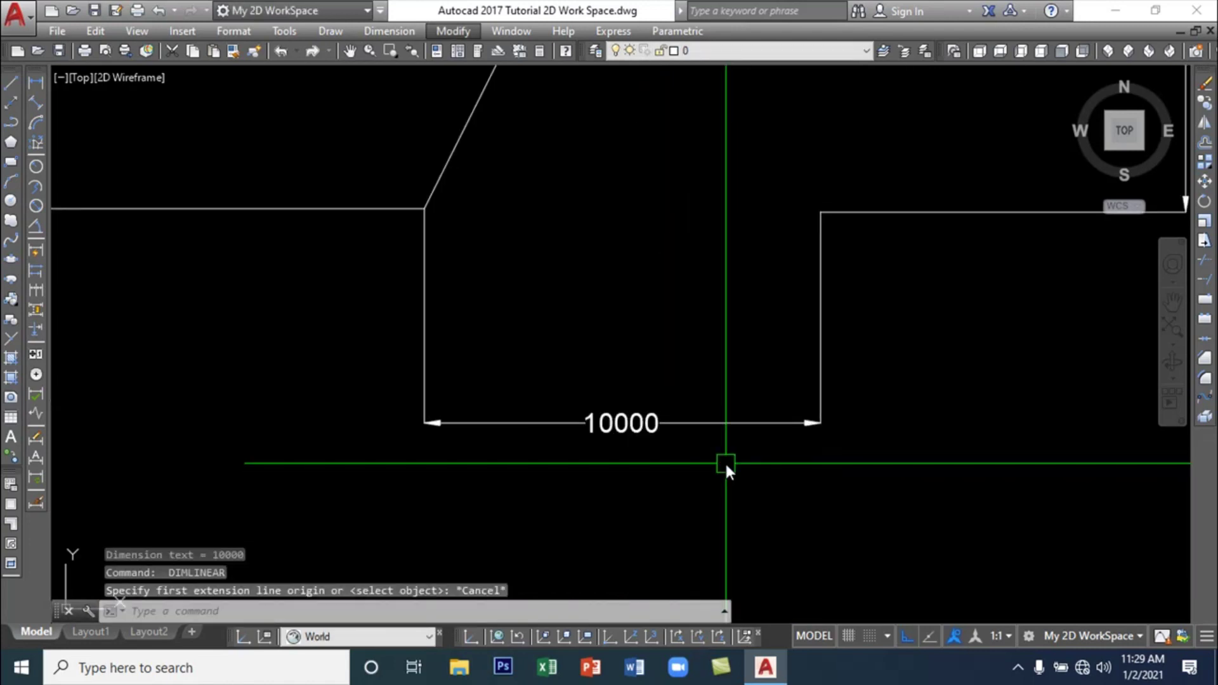
{"action": "scroll", "coordinate": [725, 462], "scroll_direction": "down", "scroll_amount": 5}
{"action": "scroll", "coordinate": [809, 435], "scroll_direction": "up", "scroll_amount": 2}
{"action": "scroll", "coordinate": [808, 436], "scroll_direction": "down", "scroll_amount": 4}
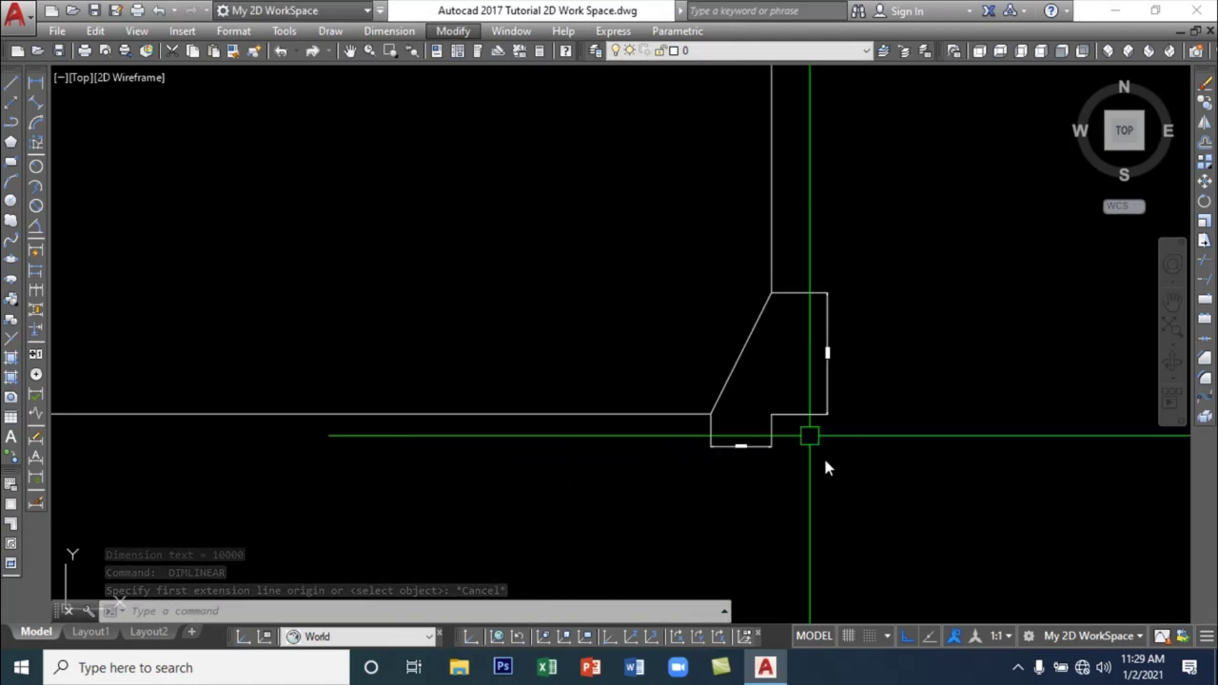
{"action": "left_click", "coordinate": [806, 479]}
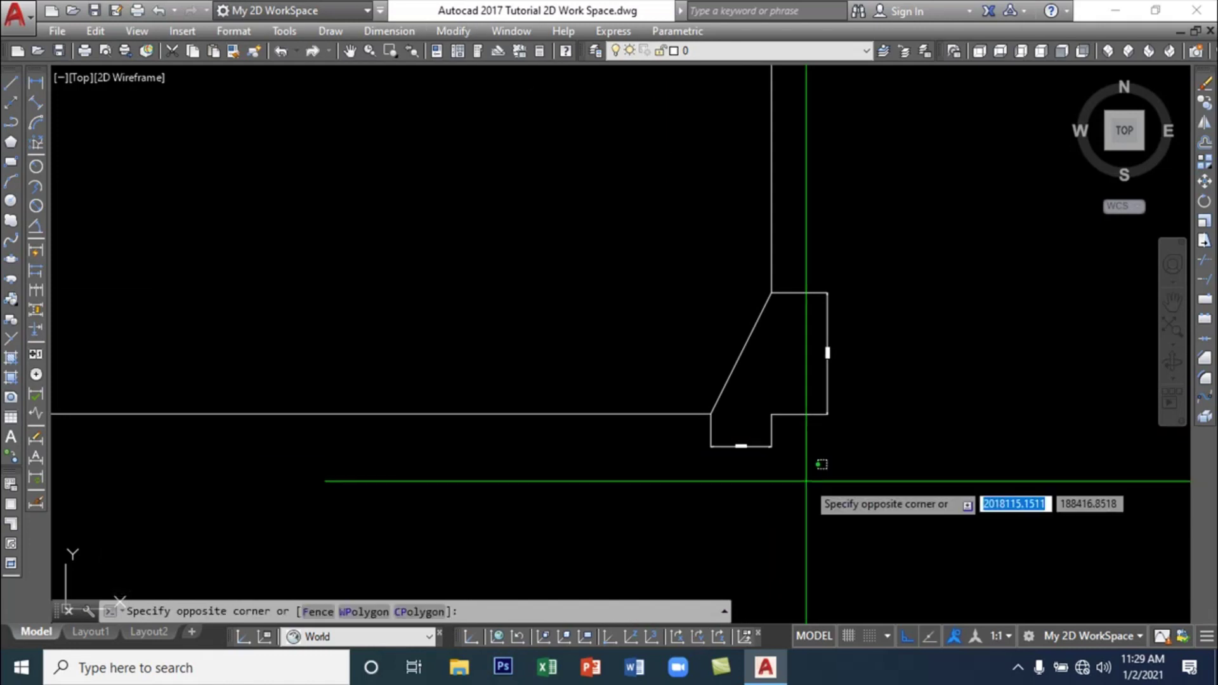
{"action": "key", "text": "Escape"}
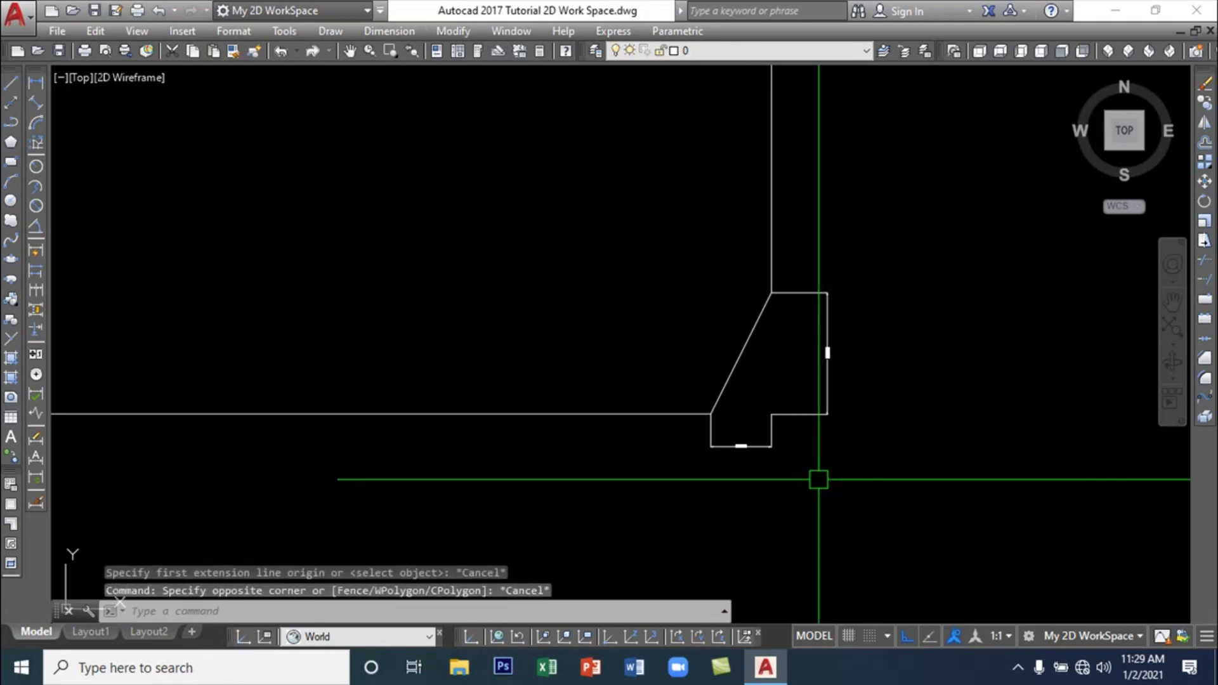
{"action": "scroll", "coordinate": [790, 471], "scroll_direction": "up", "scroll_amount": 4}
{"action": "scroll", "coordinate": [793, 436], "scroll_direction": "down", "scroll_amount": 8}
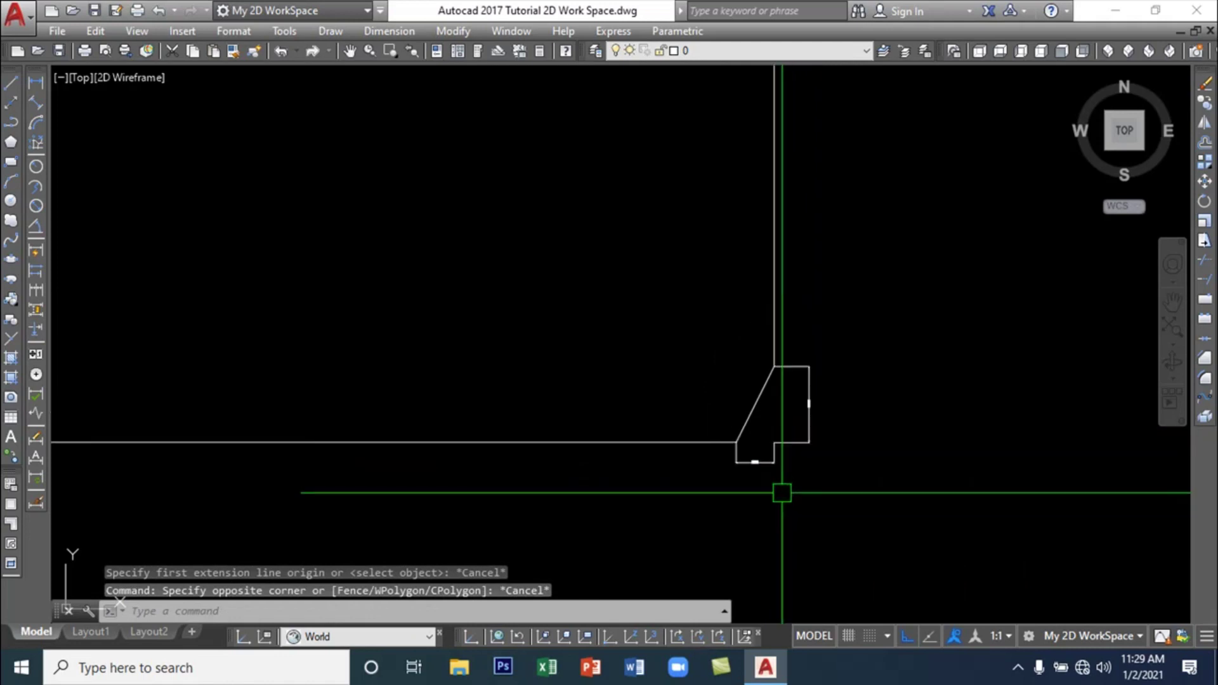
{"action": "mouse_move", "coordinate": [829, 530]}
{"action": "middle_mouse_down"}
{"action": "mouse_move", "coordinate": [829, 500]}
{"action": "mouse_move", "coordinate": [772, 547]}
{"action": "mouse_move", "coordinate": [781, 538]}
{"action": "middle_mouse_up"}
{"action": "scroll", "coordinate": [760, 478], "scroll_direction": "up", "scroll_amount": 8}
{"action": "middle_click_drag", "start_coordinate": [770, 495], "coordinate": [944, 406]}
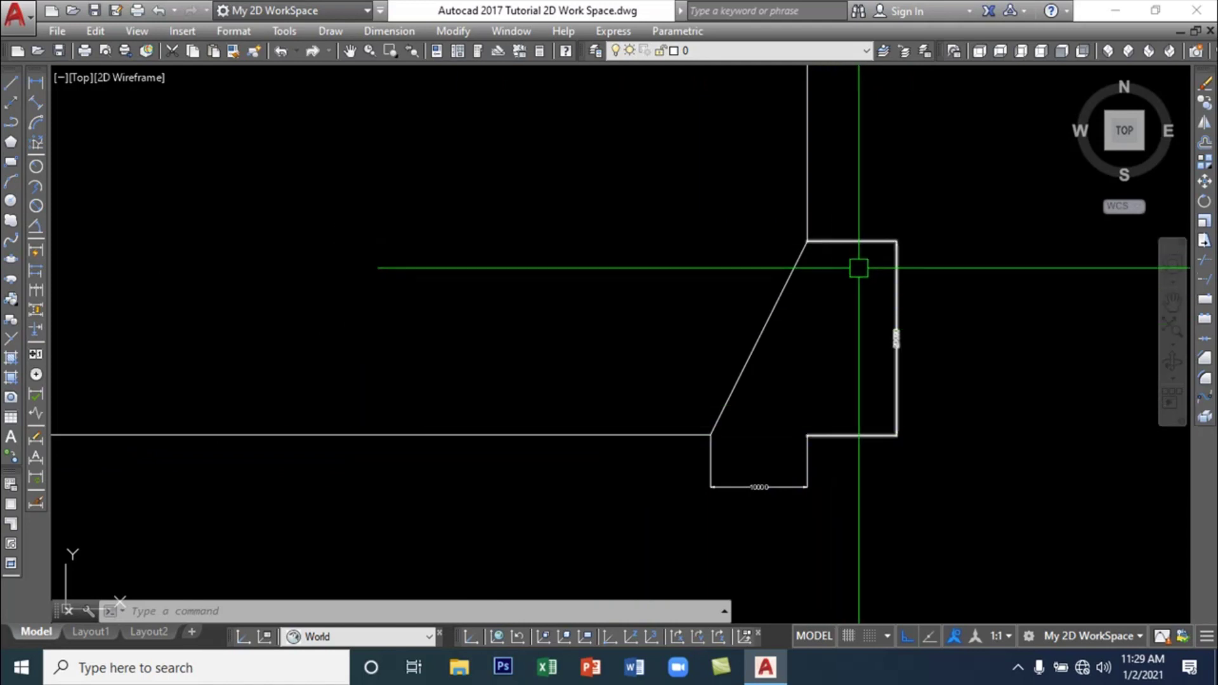
{"action": "scroll", "coordinate": [814, 353], "scroll_direction": "down", "scroll_amount": 8}
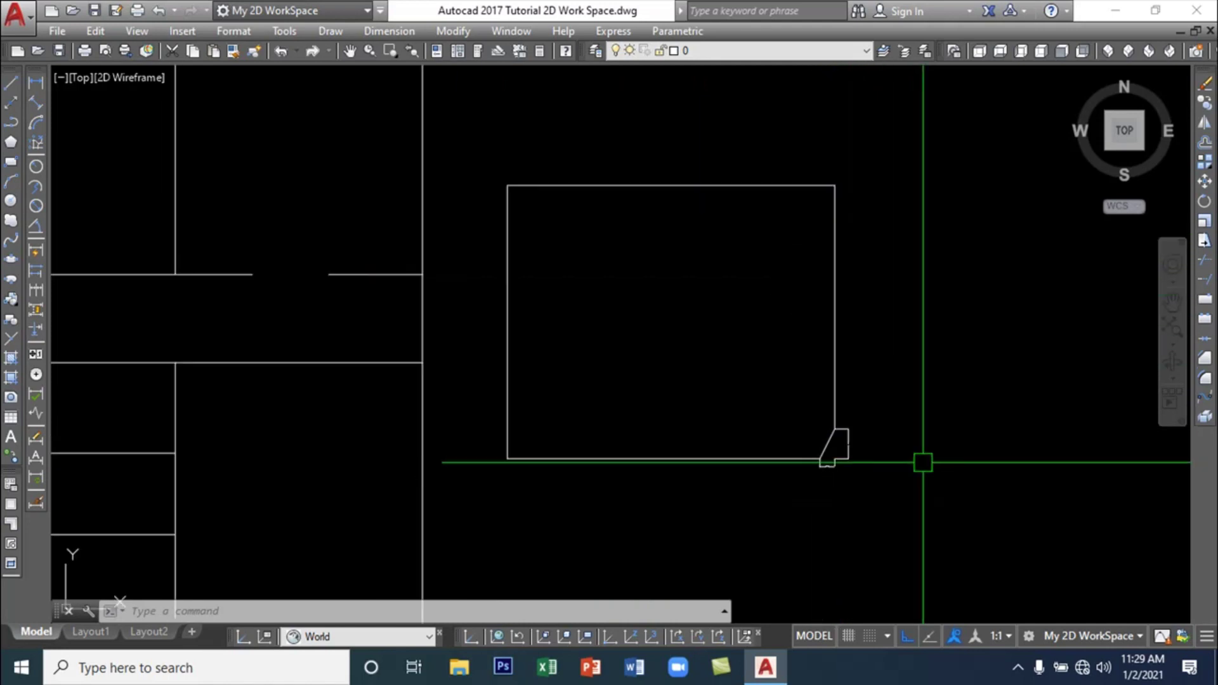
{"action": "middle_click_drag", "start_coordinate": [922, 460], "coordinate": [870, 508]}
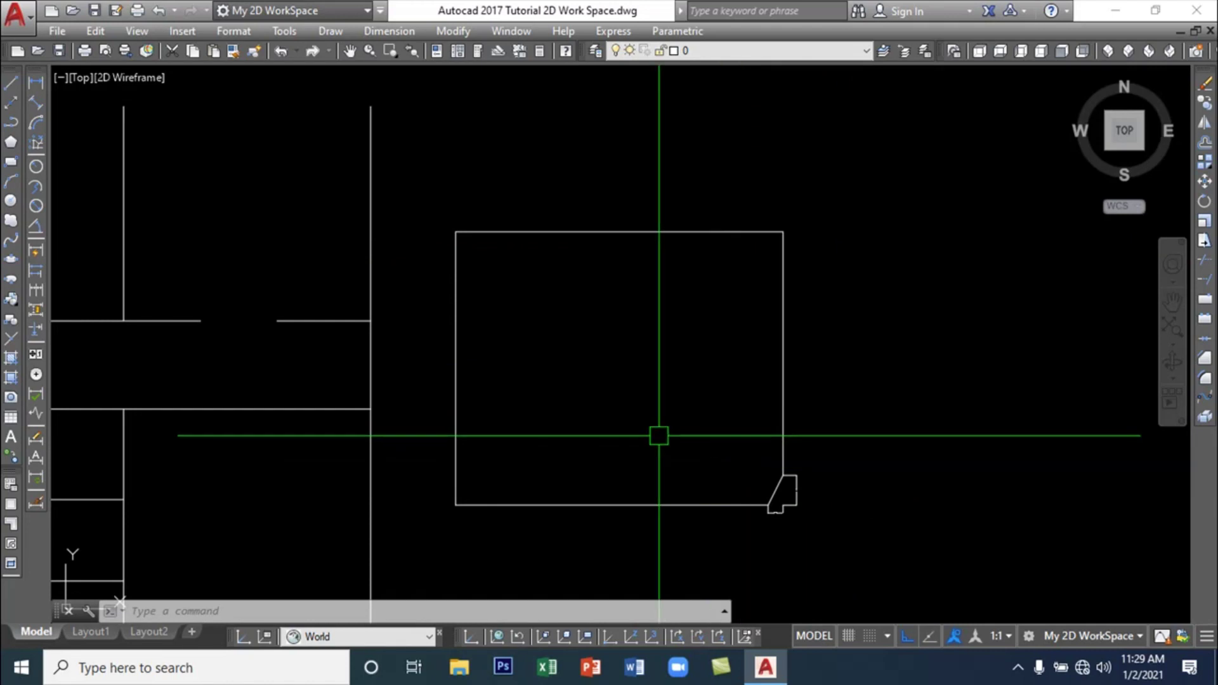
Fillet the rectangle's top and right edges with a 20000 radius
{"action": "left_click", "coordinate": [1205, 379]}
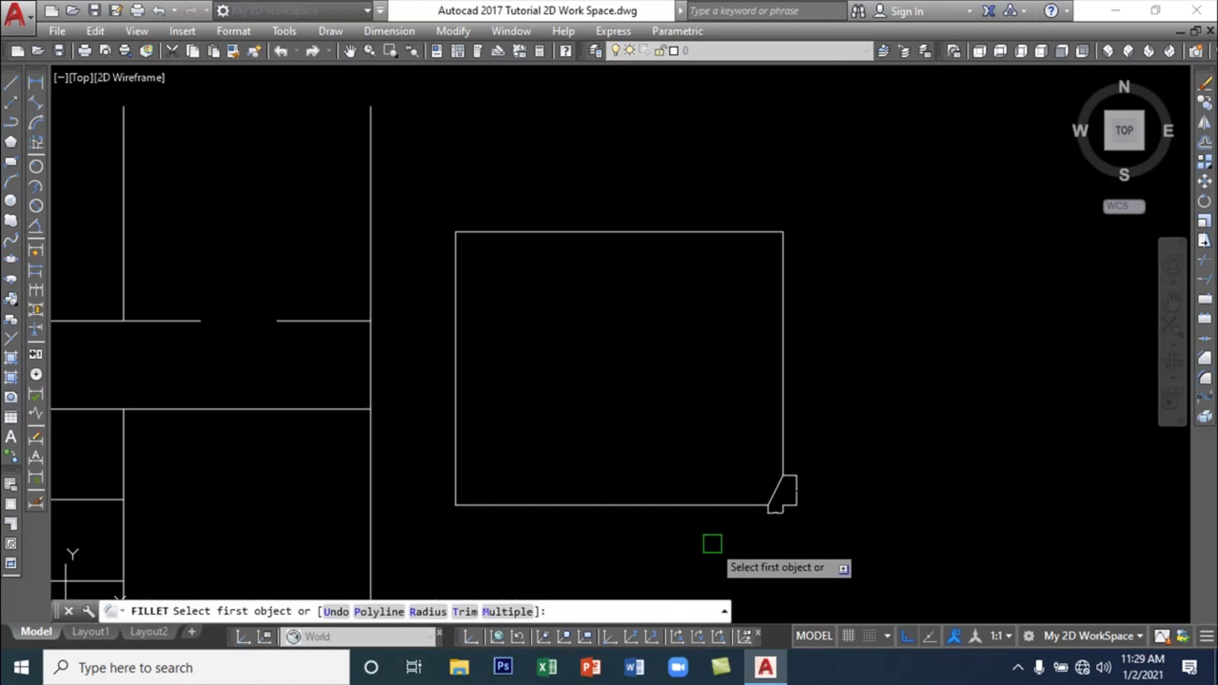
{"action": "left_click", "coordinate": [429, 612]}
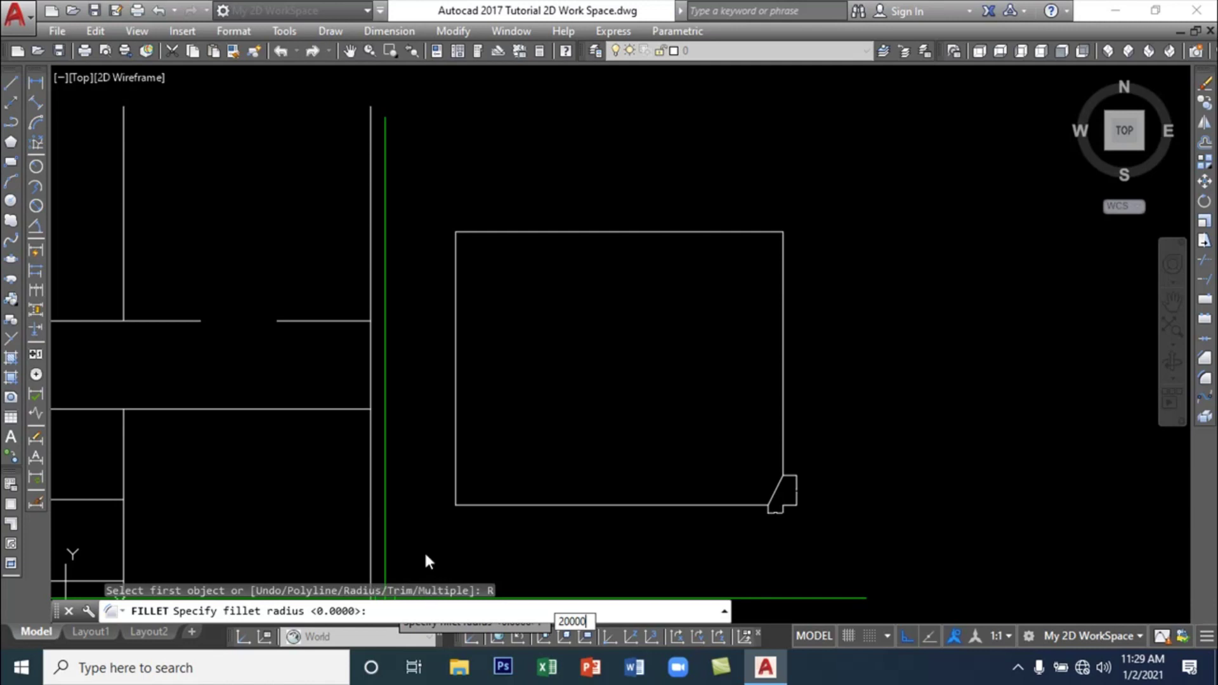
{"action": "key", "text": "Return"}
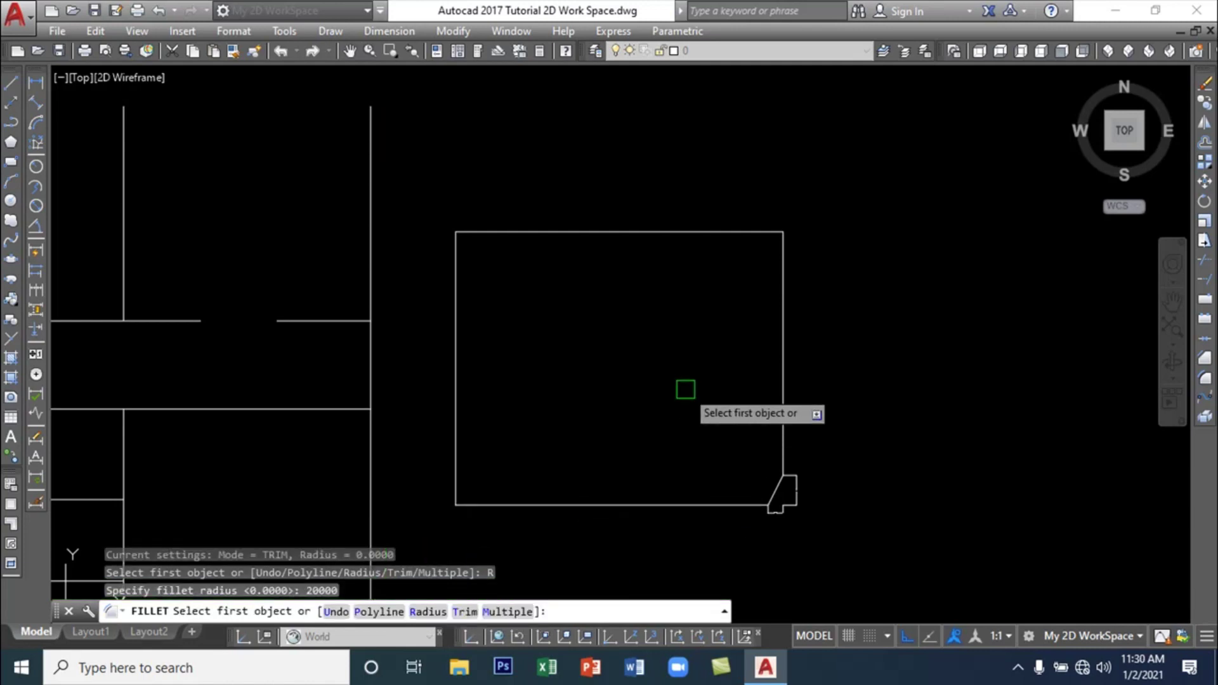
{"action": "left_click", "coordinate": [716, 230]}
{"action": "left_click", "coordinate": [784, 294]}
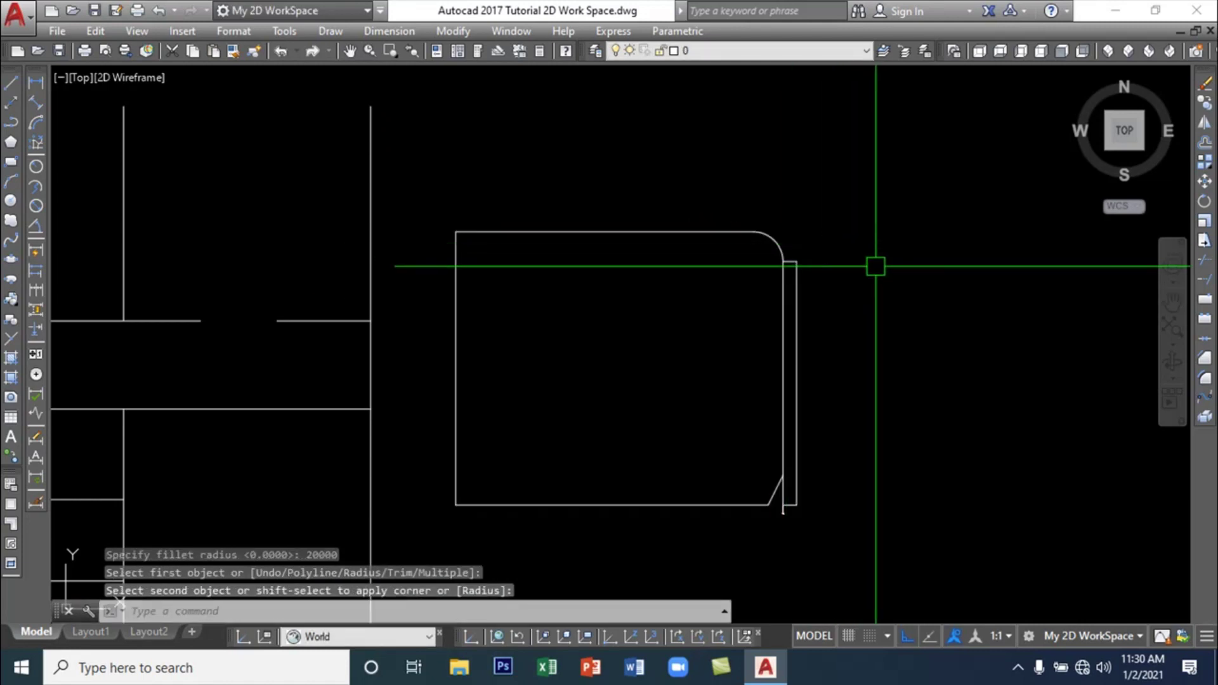
{"action": "scroll", "coordinate": [801, 278], "scroll_direction": "up", "scroll_amount": 2}
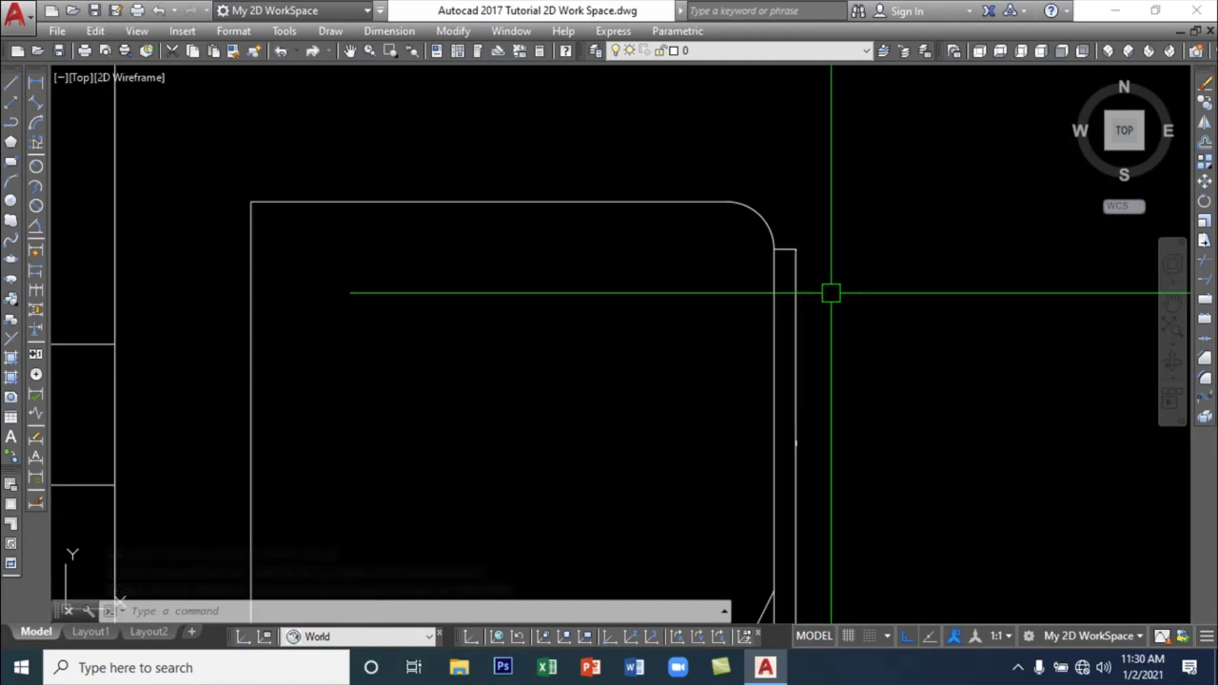
Grip-stretch the thin vertical line's top endpoint downward beside the fillet
{"action": "left_click", "coordinate": [796, 270]}
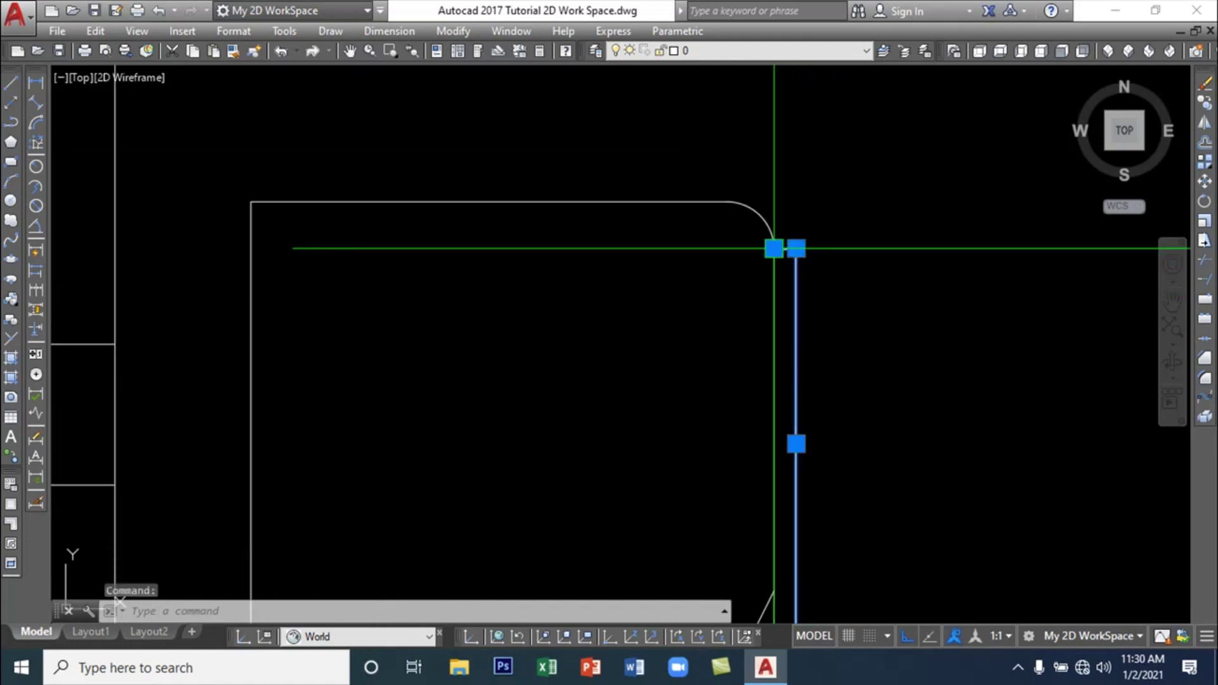
{"action": "left_click", "coordinate": [774, 248]}
{"action": "left_click", "coordinate": [774, 591]}
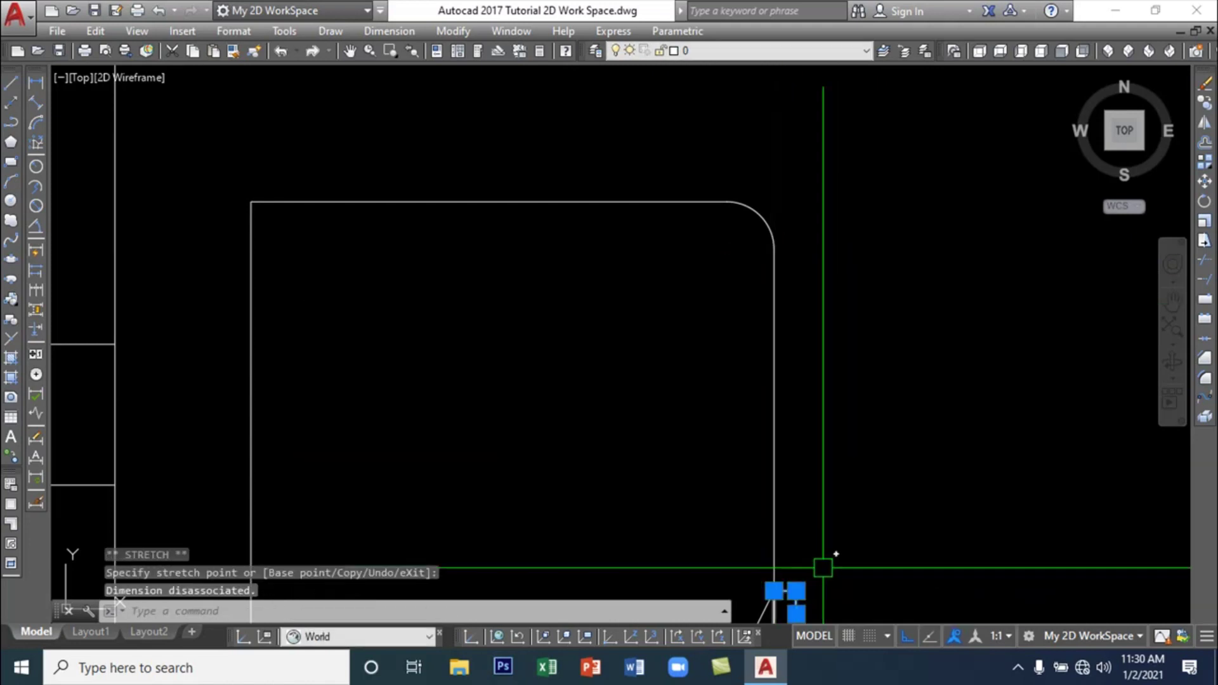
Zoom and pan to inspect the rounded corner and the whole room layout
{"action": "middle_click_drag", "start_coordinate": [873, 497], "coordinate": [865, 258]}
{"action": "scroll", "coordinate": [865, 259], "scroll_direction": "down", "scroll_amount": 2}
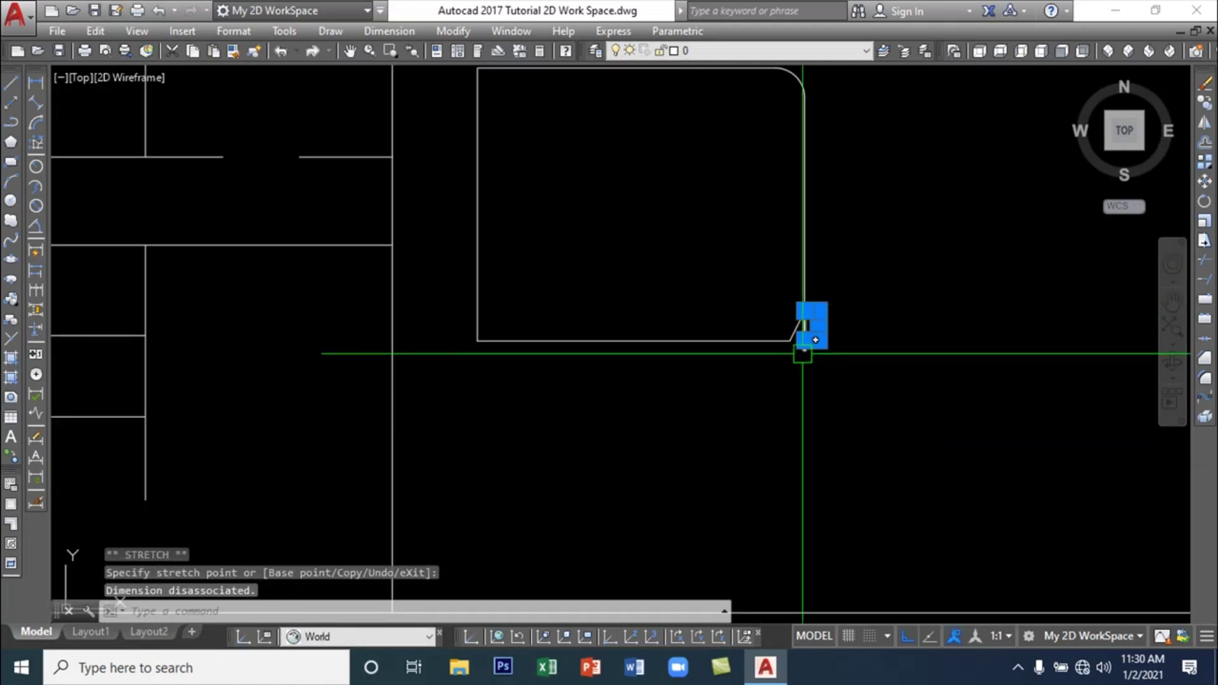
{"action": "scroll", "coordinate": [825, 323], "scroll_direction": "up", "scroll_amount": 4}
{"action": "scroll", "coordinate": [839, 325], "scroll_direction": "up", "scroll_amount": 6}
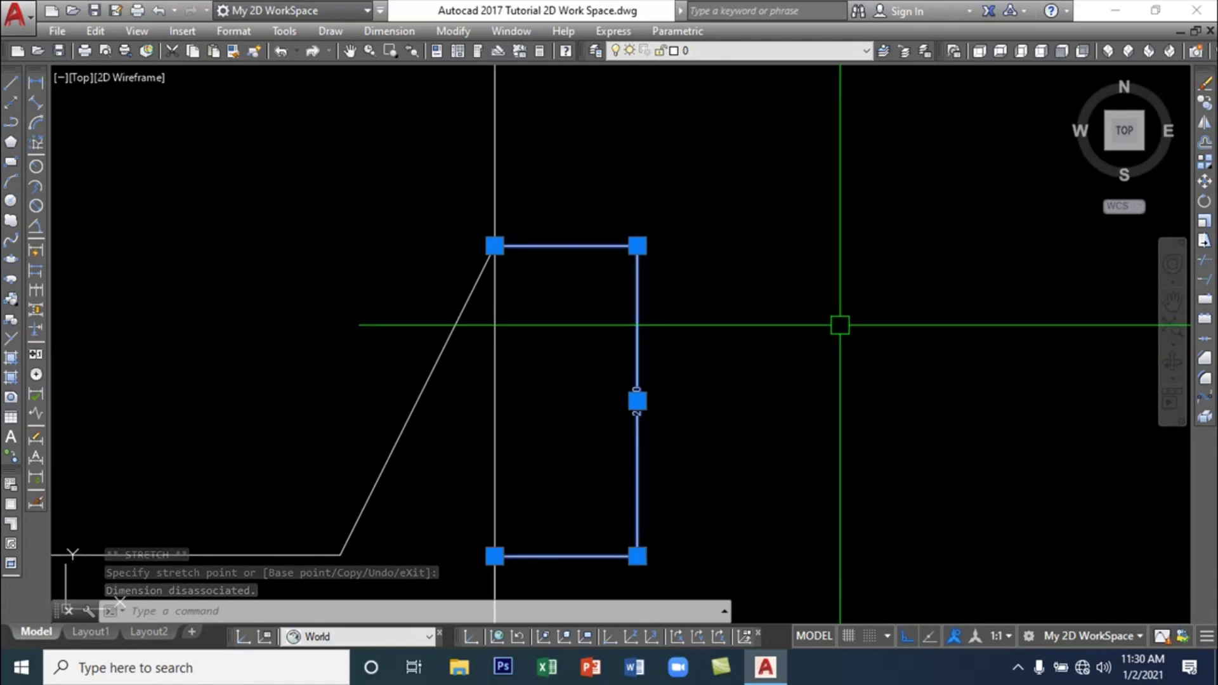
{"action": "scroll", "coordinate": [840, 325], "scroll_direction": "down", "scroll_amount": 8}
{"action": "scroll", "coordinate": [843, 297], "scroll_direction": "up", "scroll_amount": 2}
{"action": "middle_click_drag", "start_coordinate": [843, 296], "coordinate": [870, 372]}
{"action": "scroll", "coordinate": [870, 373], "scroll_direction": "up", "scroll_amount": 10}
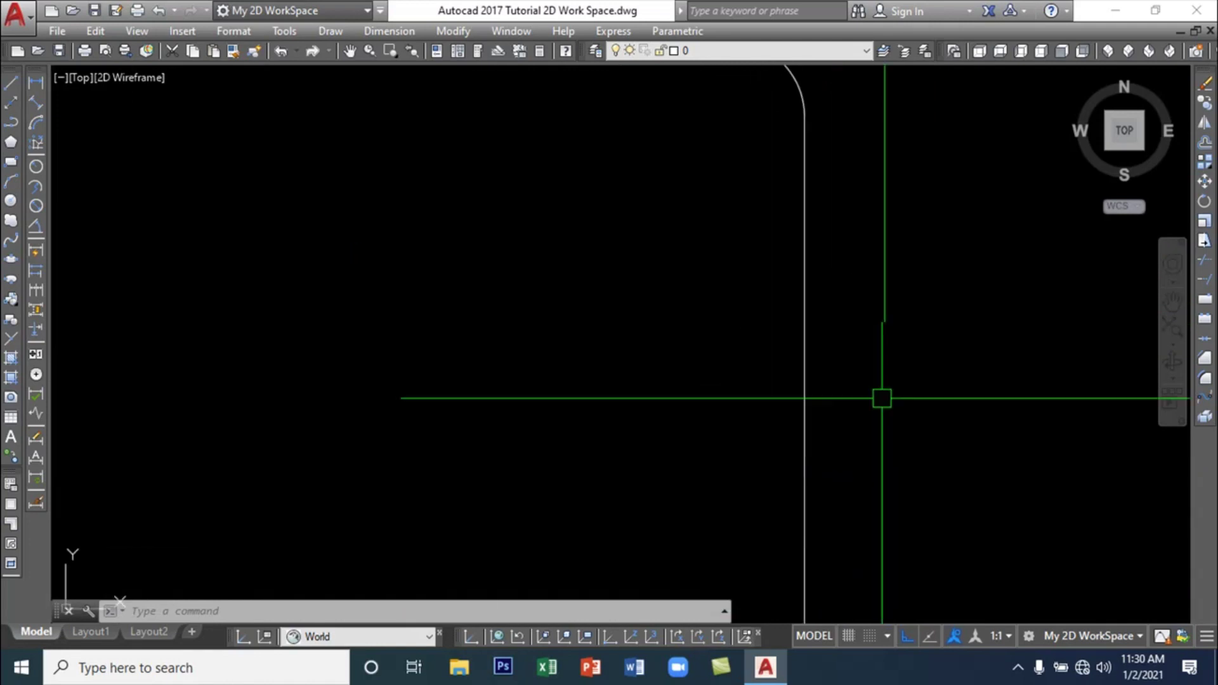
{"action": "middle_click_drag", "start_coordinate": [876, 275], "coordinate": [887, 513]}
{"action": "scroll", "coordinate": [886, 513], "scroll_direction": "down", "scroll_amount": 3}
{"action": "scroll", "coordinate": [886, 499], "scroll_direction": "up", "scroll_amount": 4}
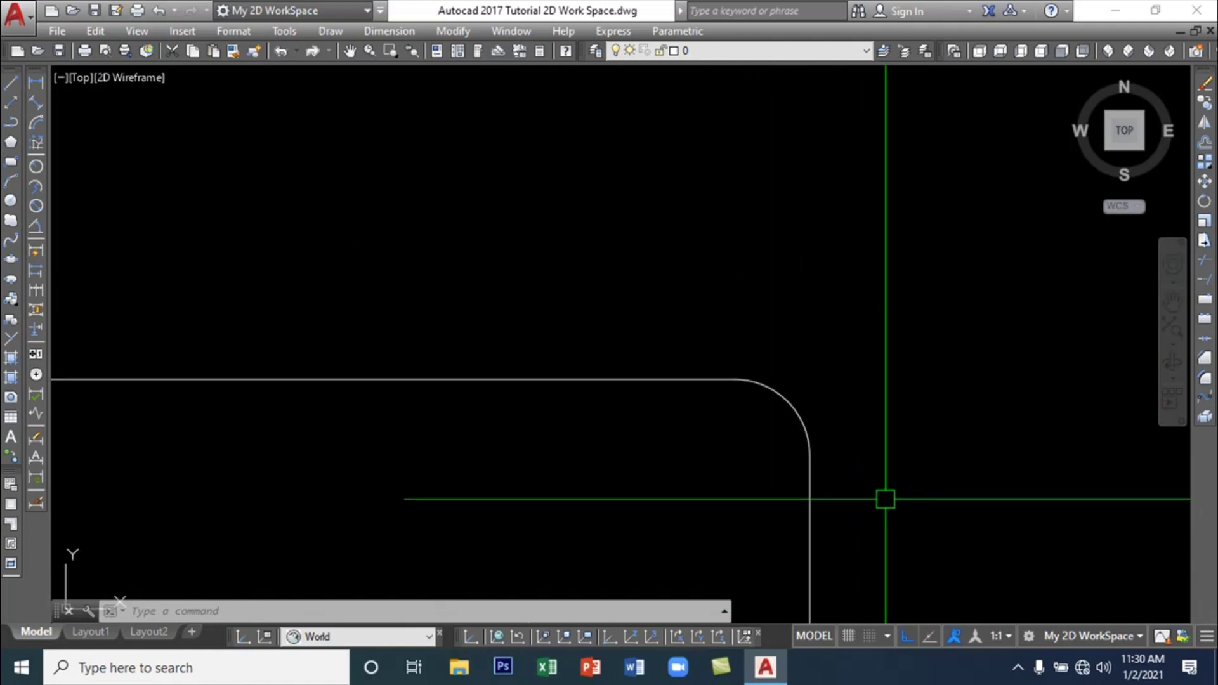
{"action": "scroll", "coordinate": [836, 479], "scroll_direction": "up", "scroll_amount": 2}
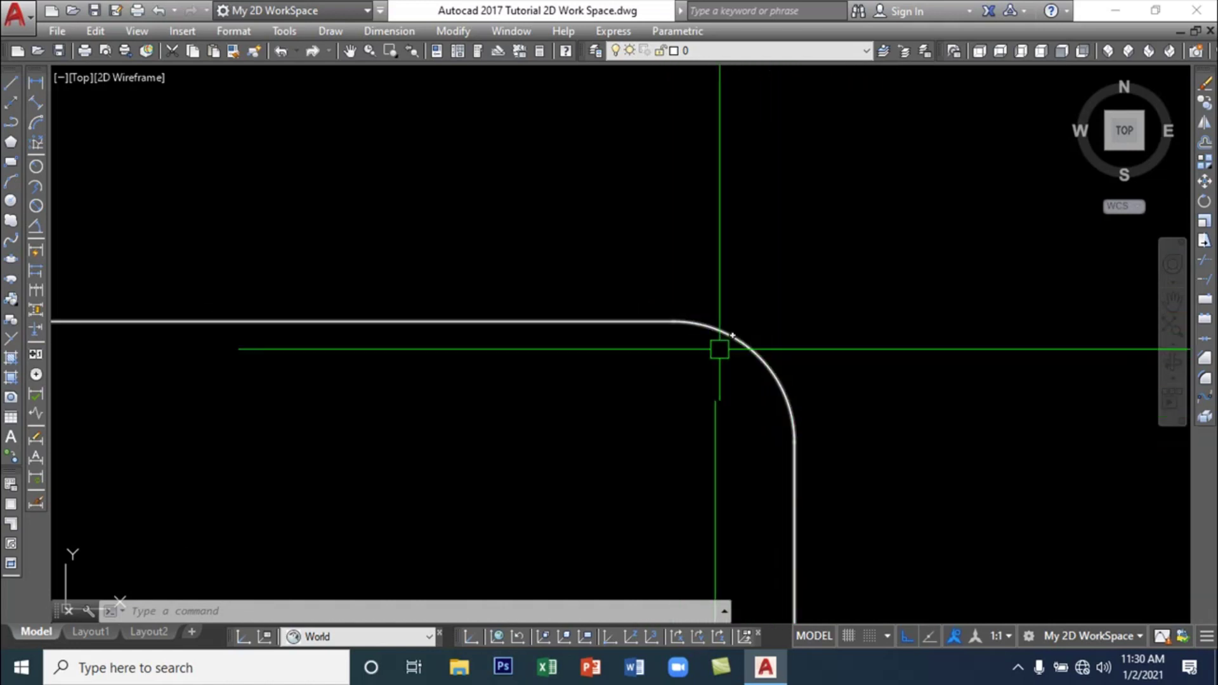
{"action": "scroll", "coordinate": [873, 421], "scroll_direction": "down", "scroll_amount": 8}
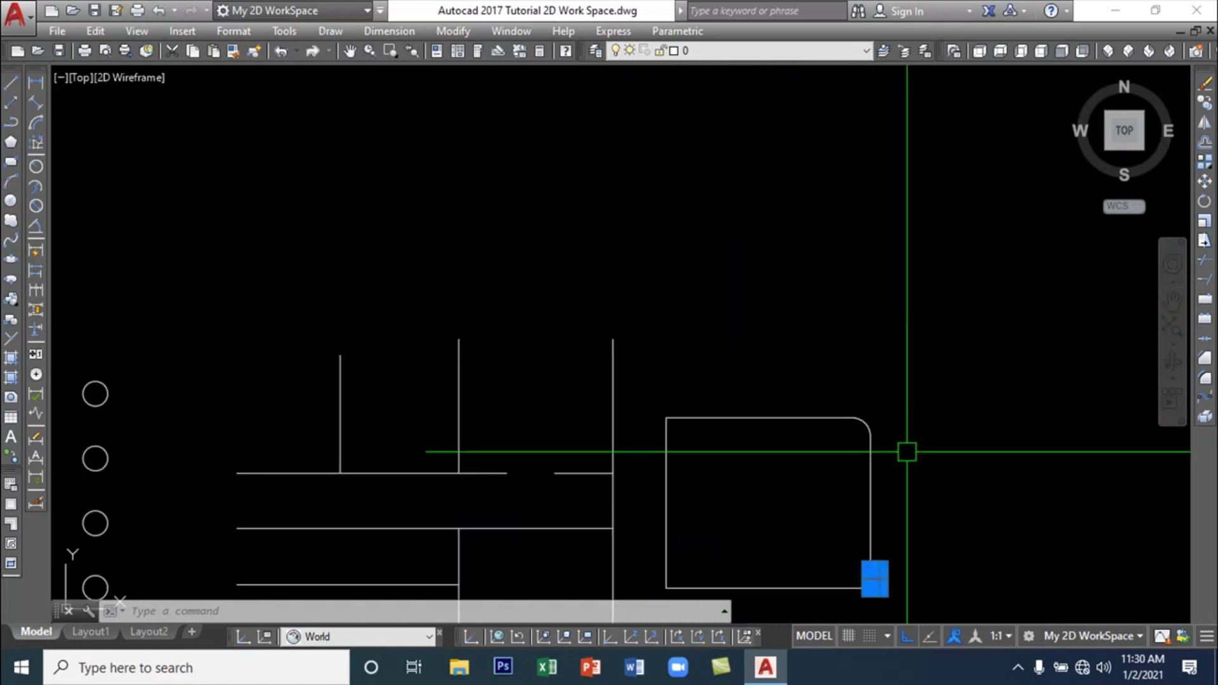
{"action": "middle_click_drag", "start_coordinate": [906, 449], "coordinate": [818, 394]}
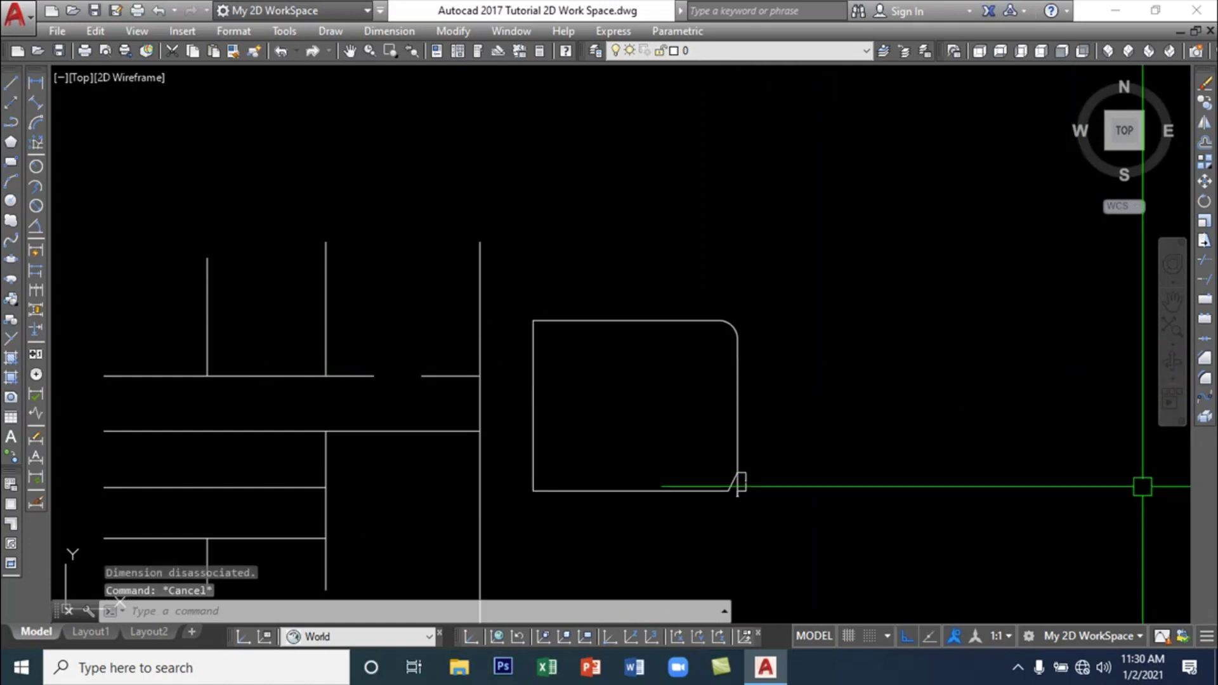
Create a blend-curve spline between the rectangle and the long vertical wall line, then select it
{"action": "left_click", "coordinate": [1206, 399]}
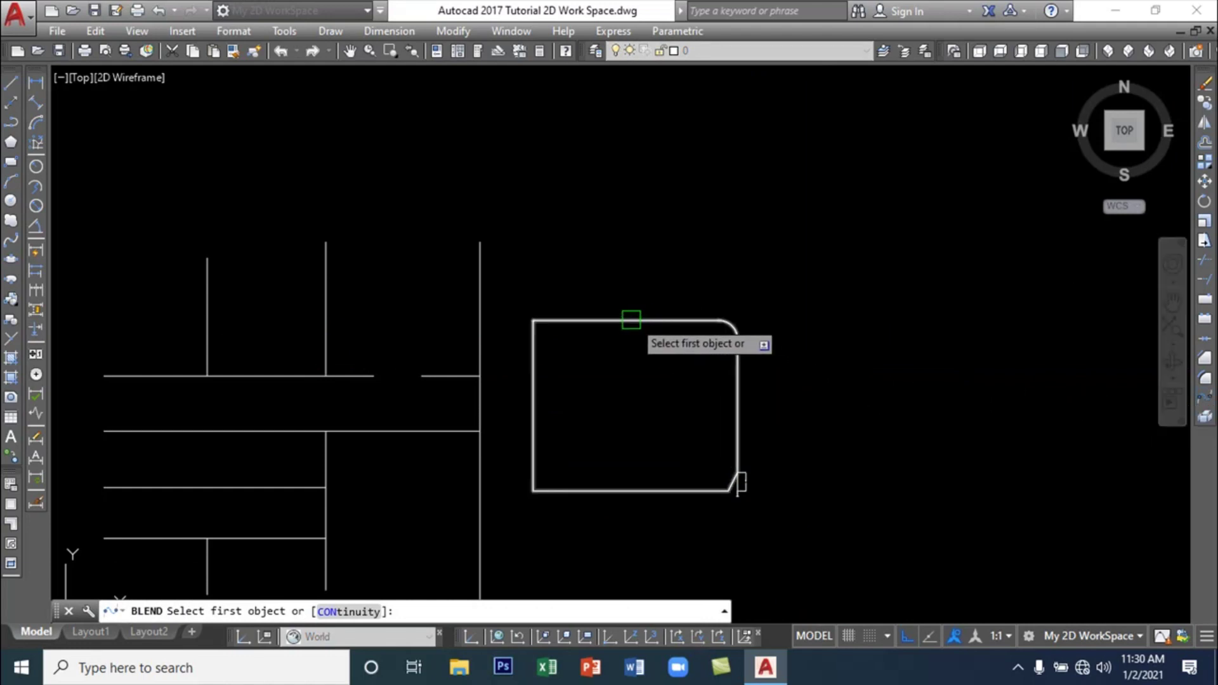
{"action": "scroll", "coordinate": [612, 370], "scroll_direction": "down", "scroll_amount": 3}
{"action": "middle_click_drag", "start_coordinate": [672, 335], "coordinate": [715, 279]}
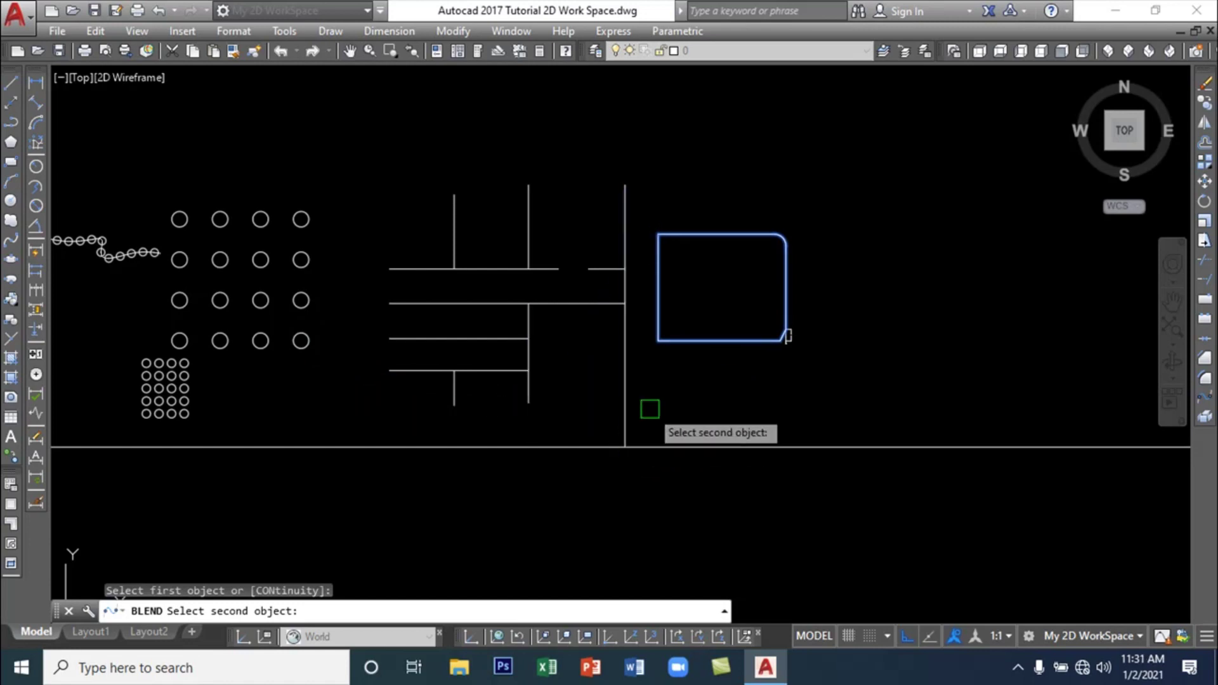
{"action": "left_click", "coordinate": [629, 446]}
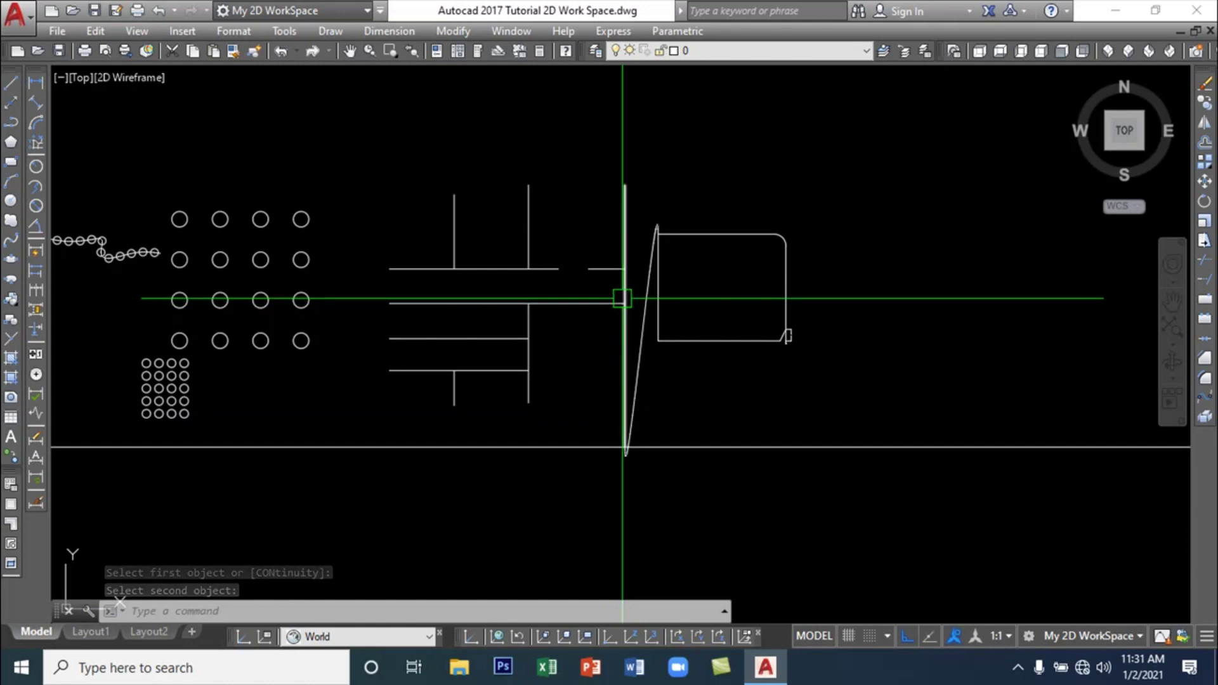
{"action": "left_click", "coordinate": [626, 324]}
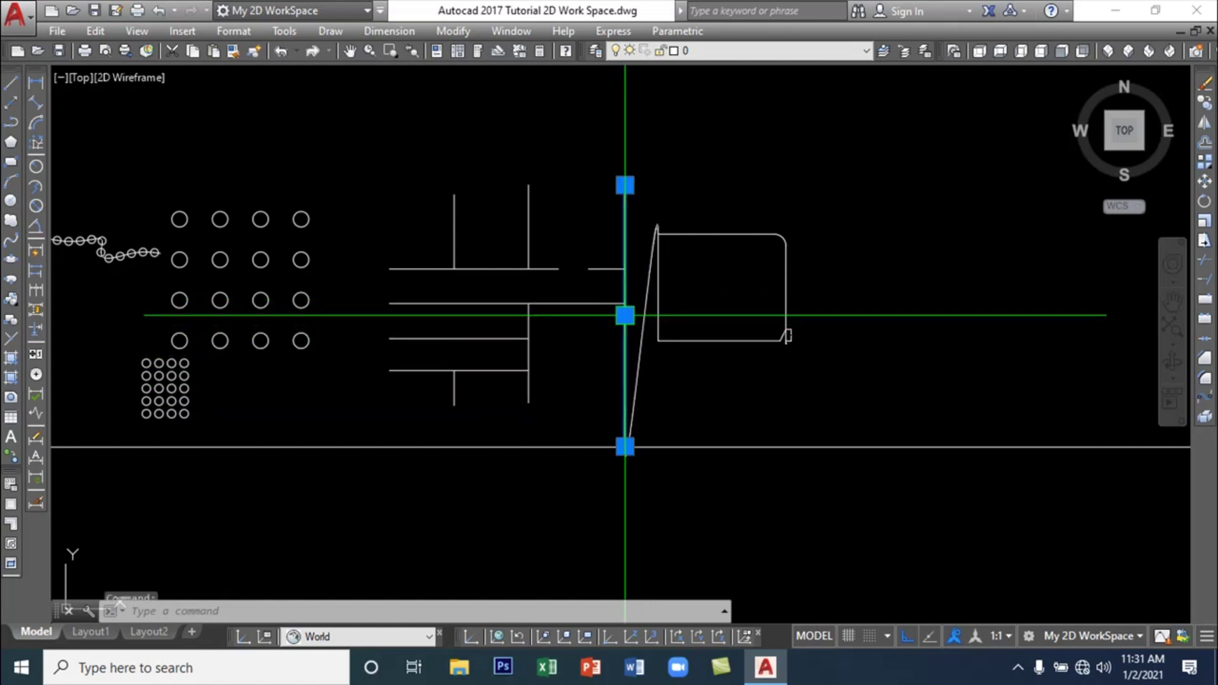
{"action": "key", "text": "Escape"}
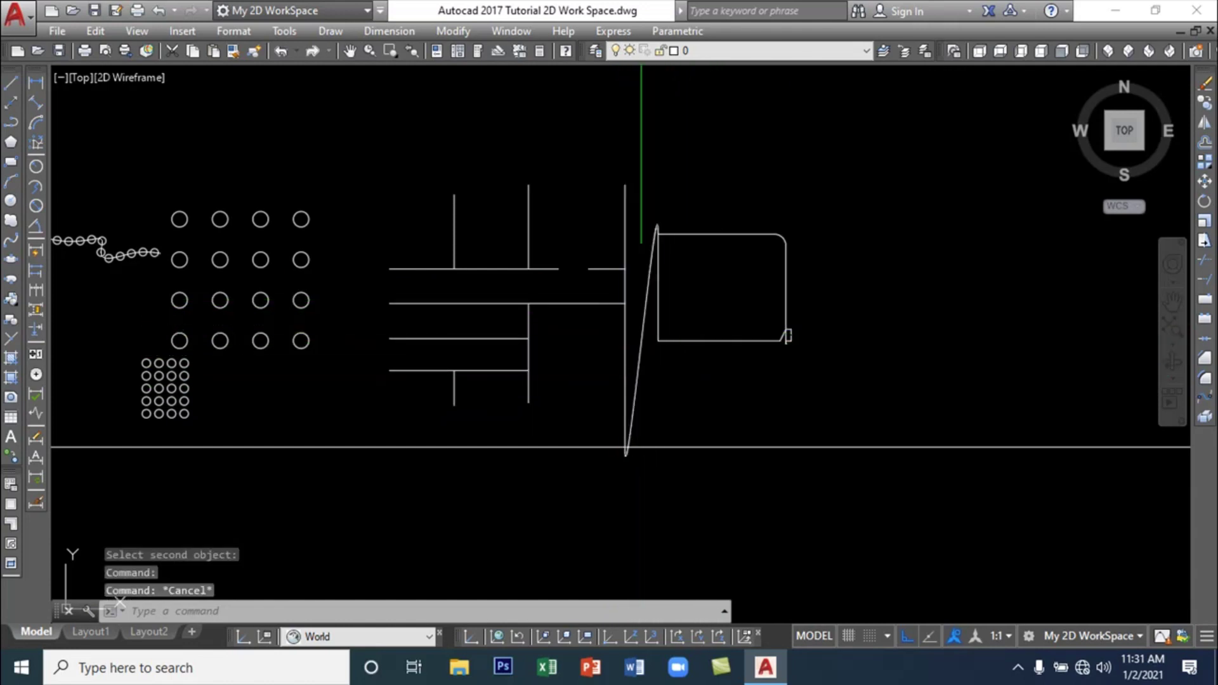
{"action": "left_click", "coordinate": [638, 380]}
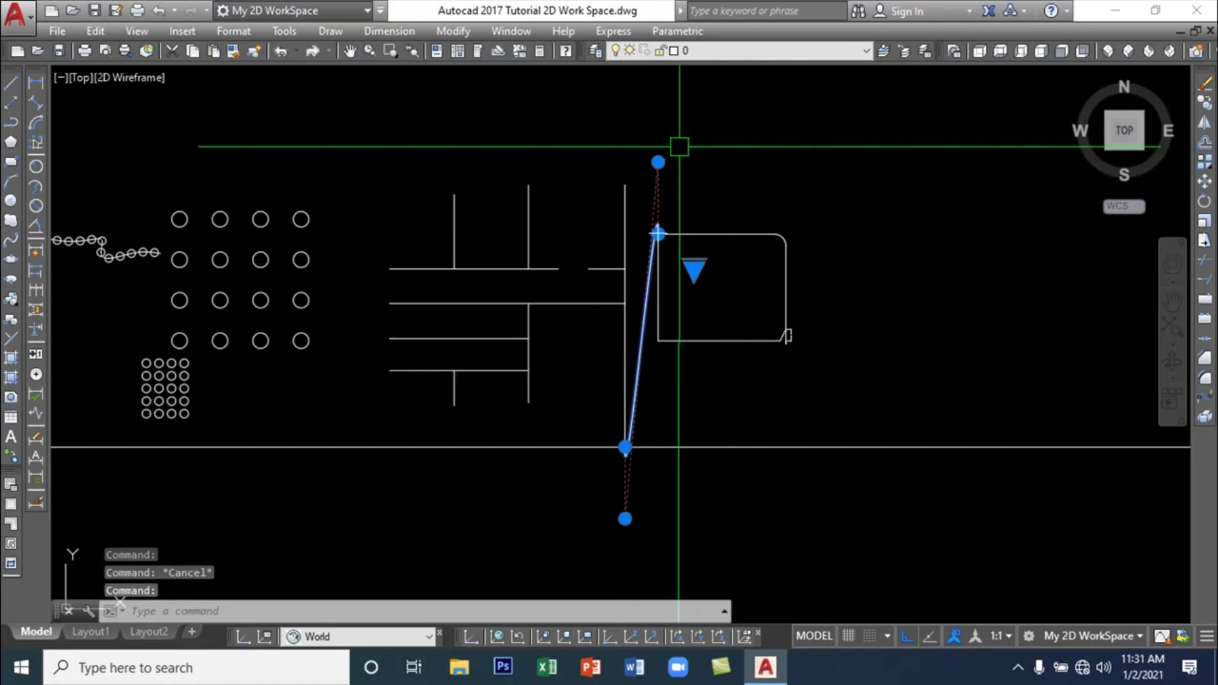
Move the spline's top end to the rectangle's bottom-left corner
{"action": "left_click", "coordinate": [658, 163]}
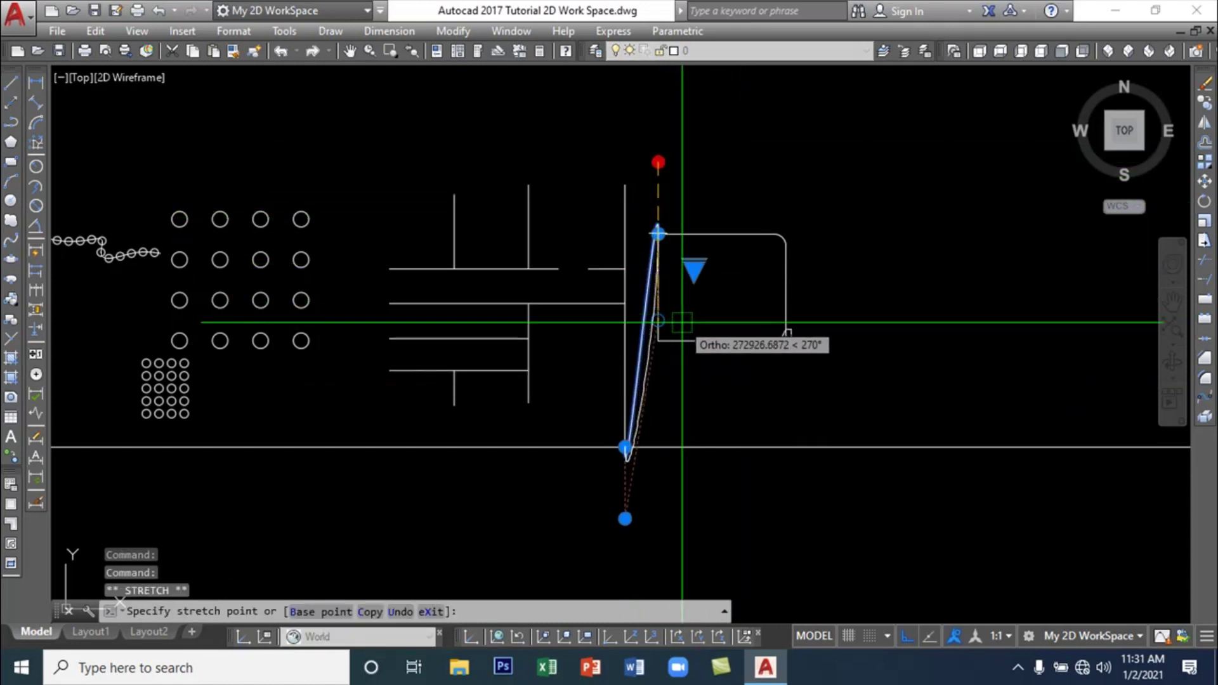
{"action": "left_click", "coordinate": [678, 362]}
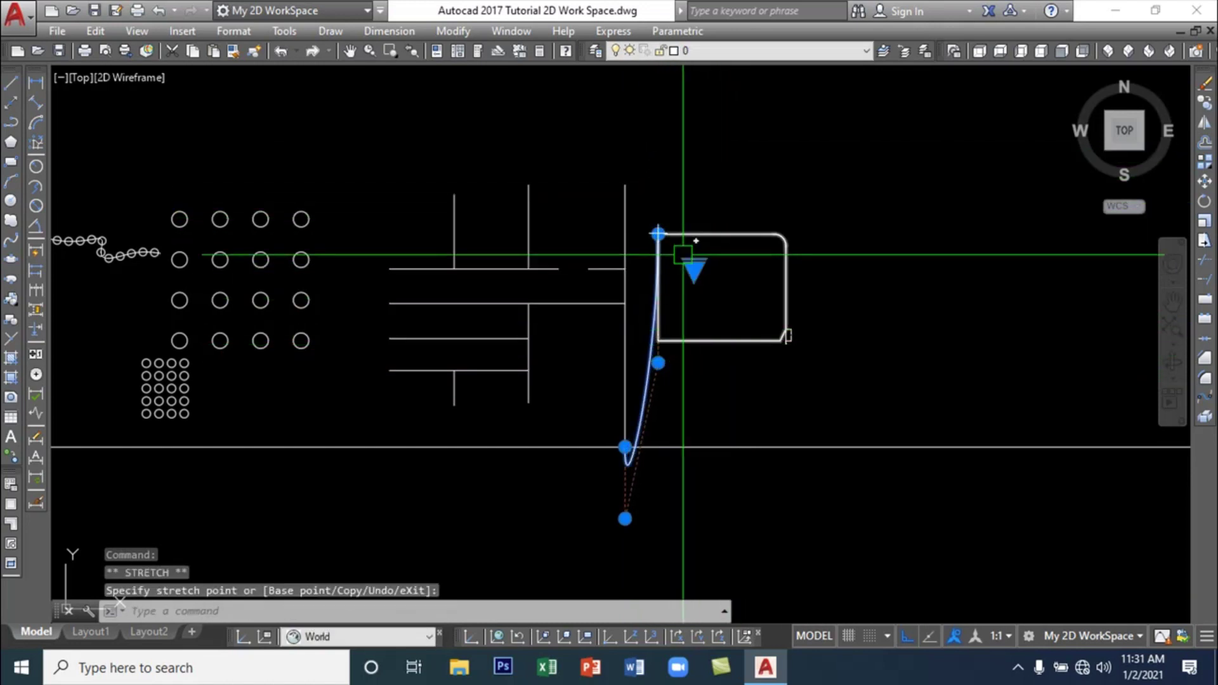
{"action": "left_click", "coordinate": [658, 234]}
{"action": "left_click", "coordinate": [658, 341]}
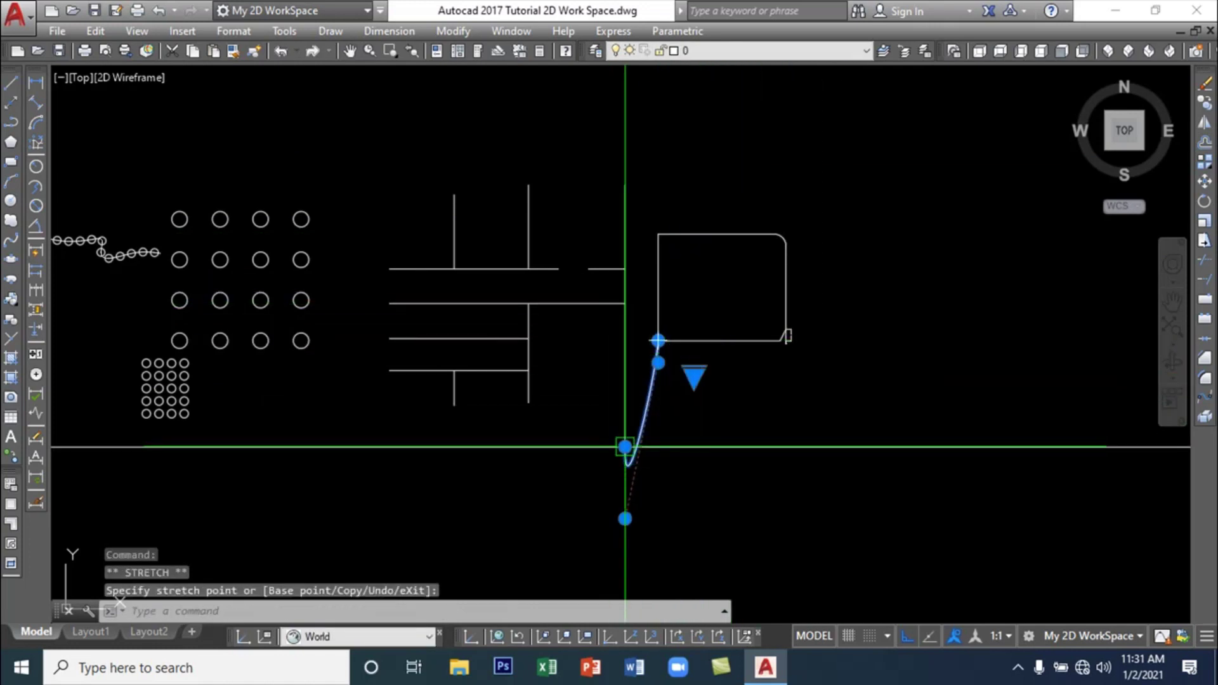
Drag the spline's lower control point right and then up so the curve bows outward
{"action": "left_click", "coordinate": [625, 519]}
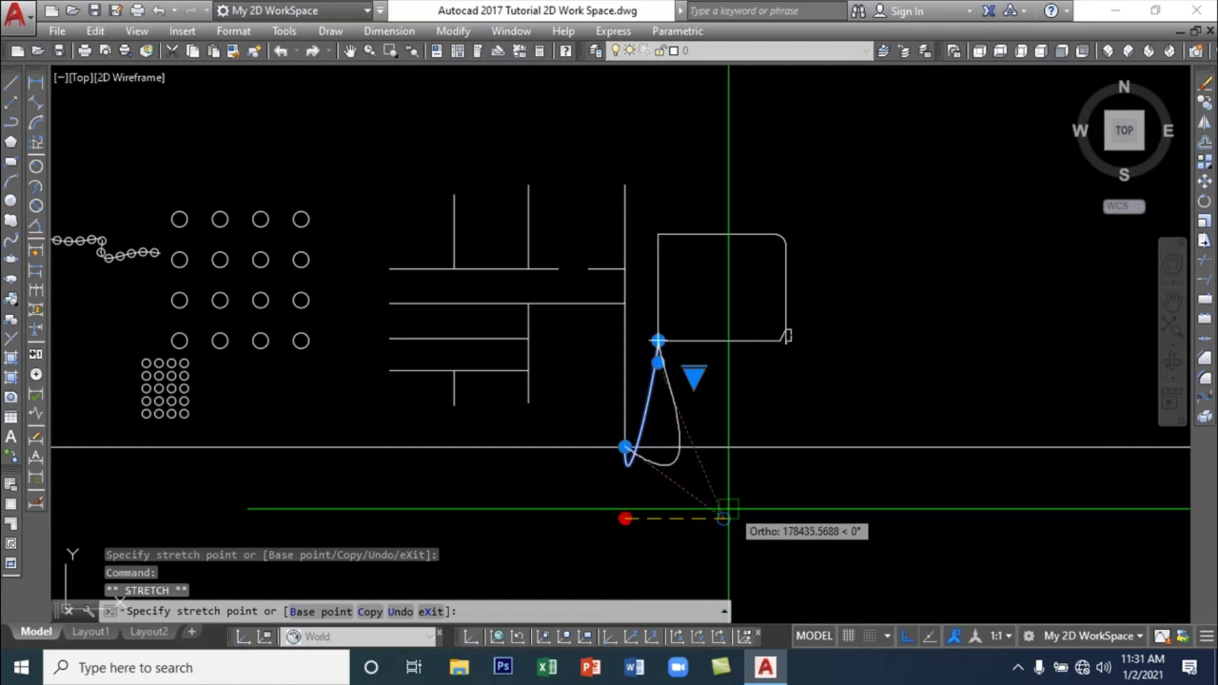
{"action": "left_click", "coordinate": [762, 518]}
{"action": "key", "text": "Escape"}
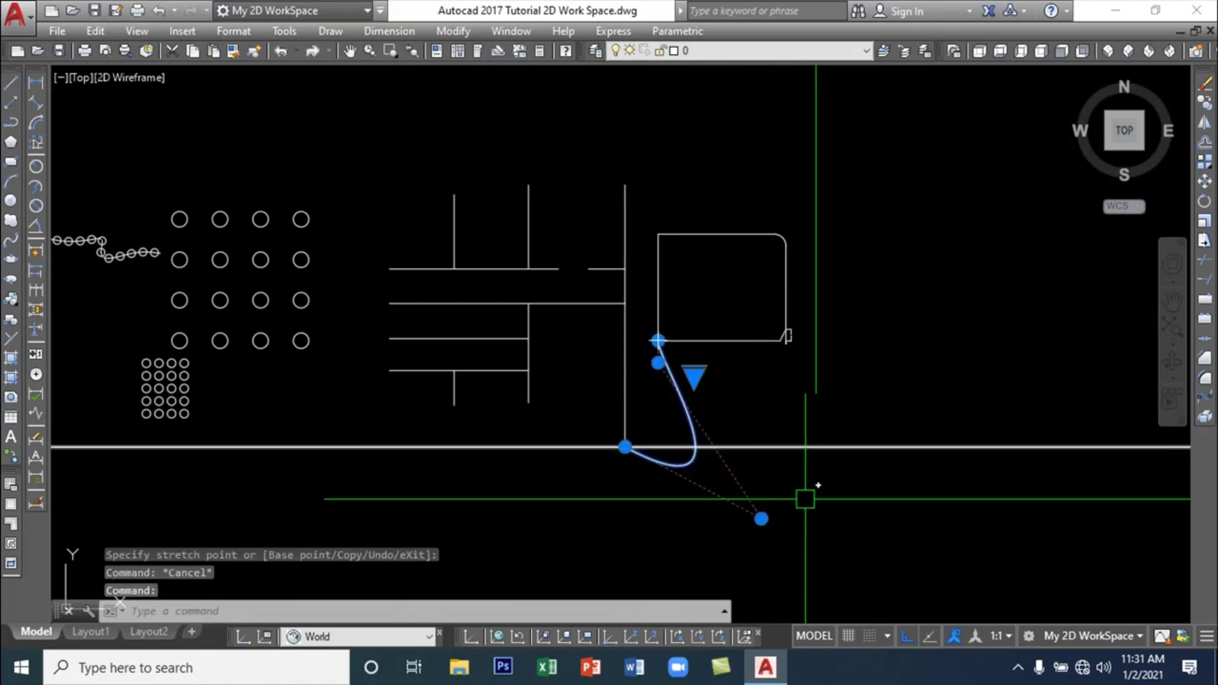
{"action": "left_click", "coordinate": [761, 519]}
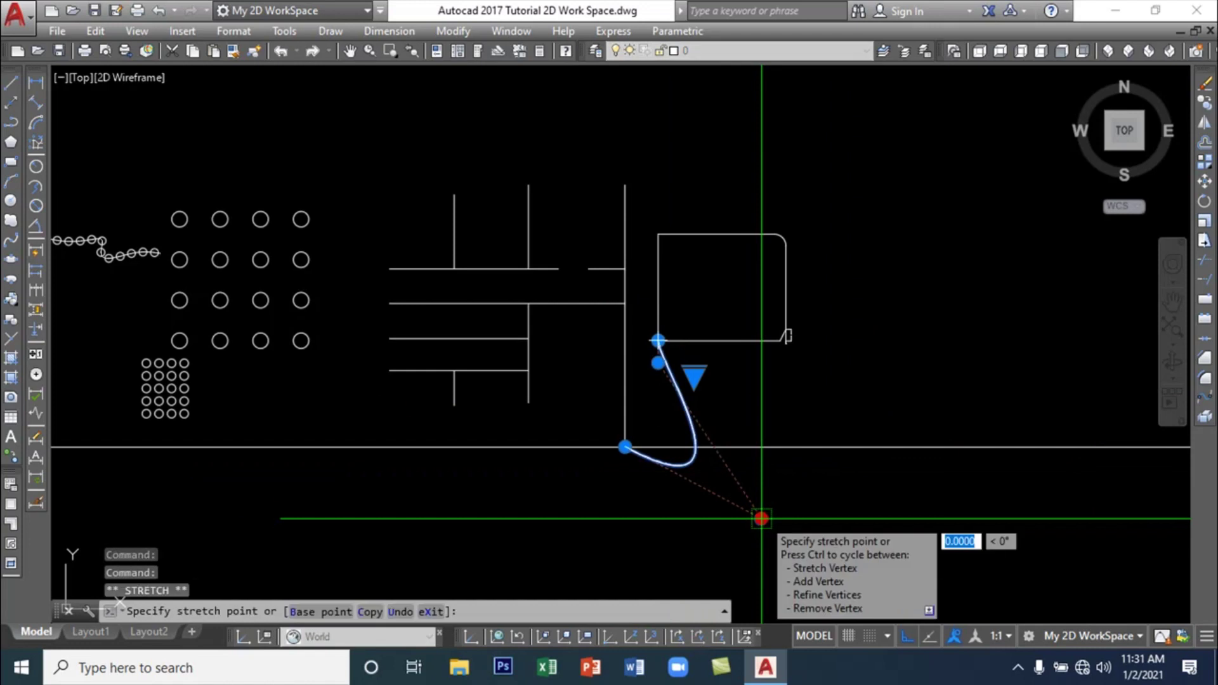
{"action": "left_click", "coordinate": [759, 418]}
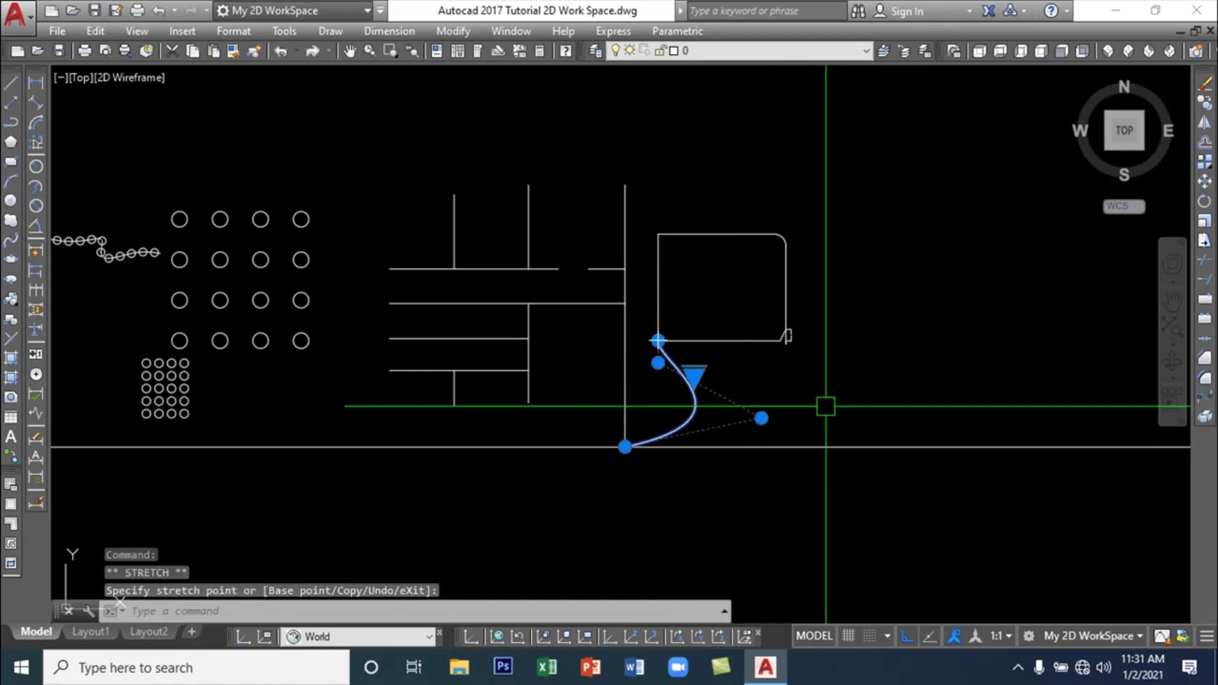
{"action": "key", "text": "Escape"}
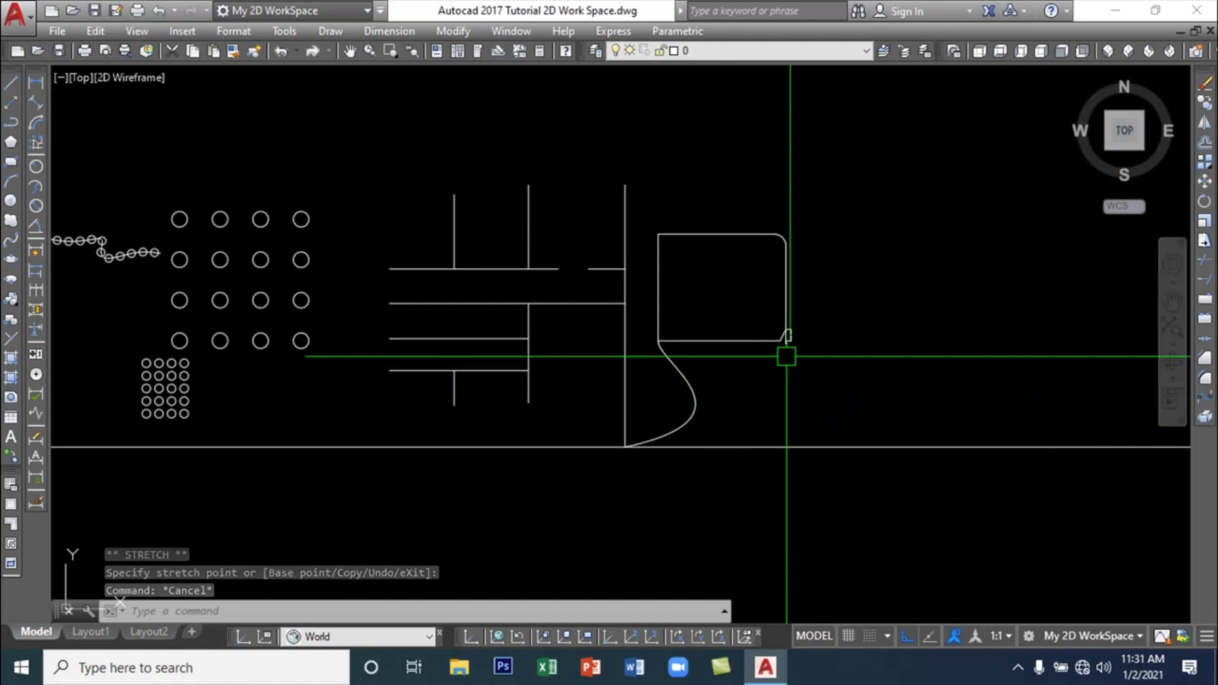
Explode the filleted, chamfered rectangle with EXPLODE
{"action": "left_click", "coordinate": [1207, 418]}
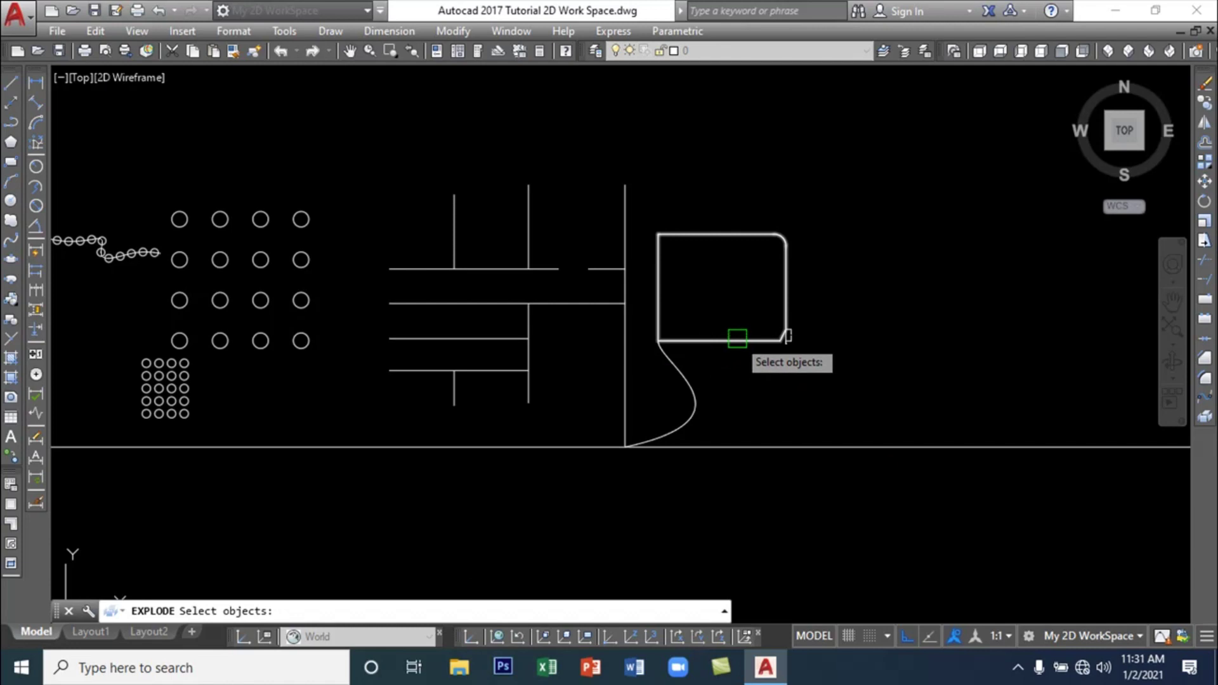
{"action": "left_click", "coordinate": [1201, 420]}
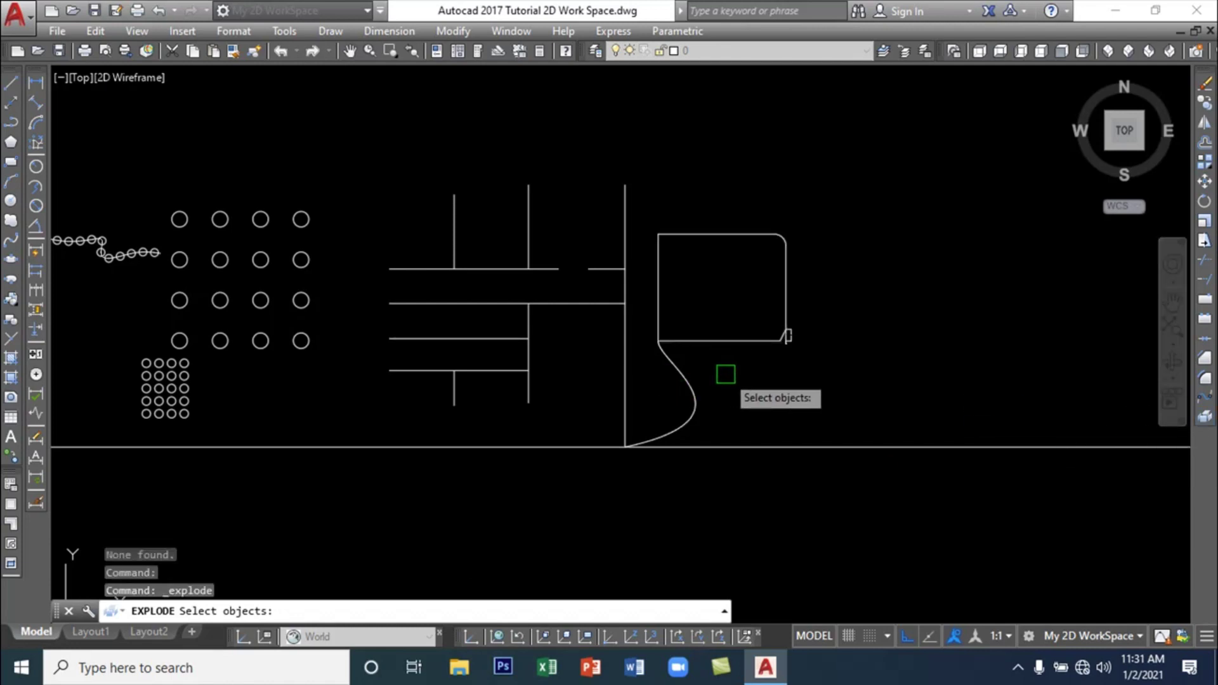
{"action": "key", "text": "Escape"}
{"action": "type", "text": "E"}
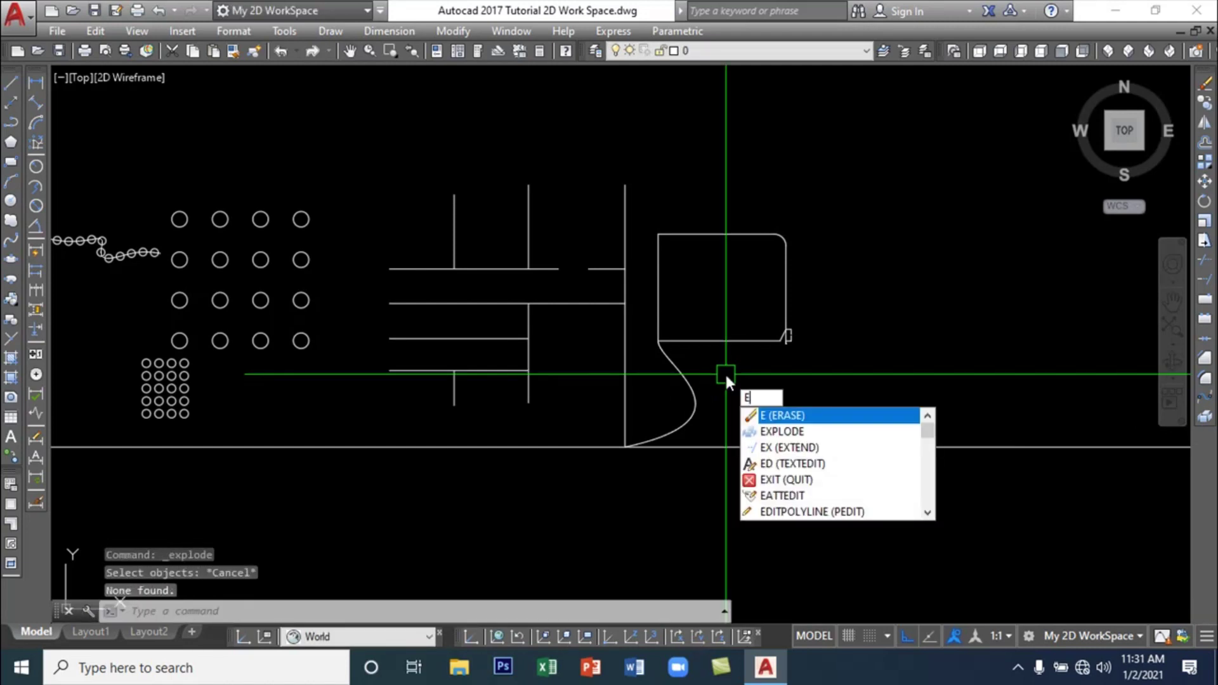
{"action": "left_click", "coordinate": [787, 434]}
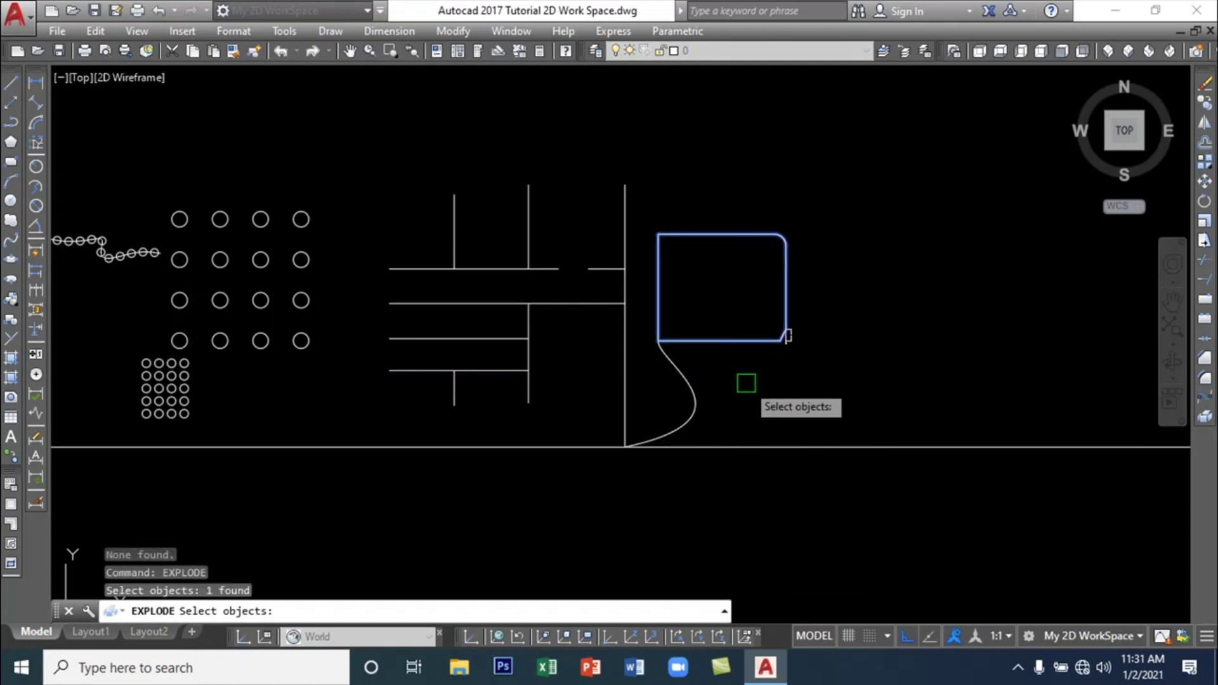
{"action": "key", "text": "Return"}
Pick the rectangle's bottom, left and top lines to confirm they are separate objects
{"action": "left_click", "coordinate": [747, 341]}
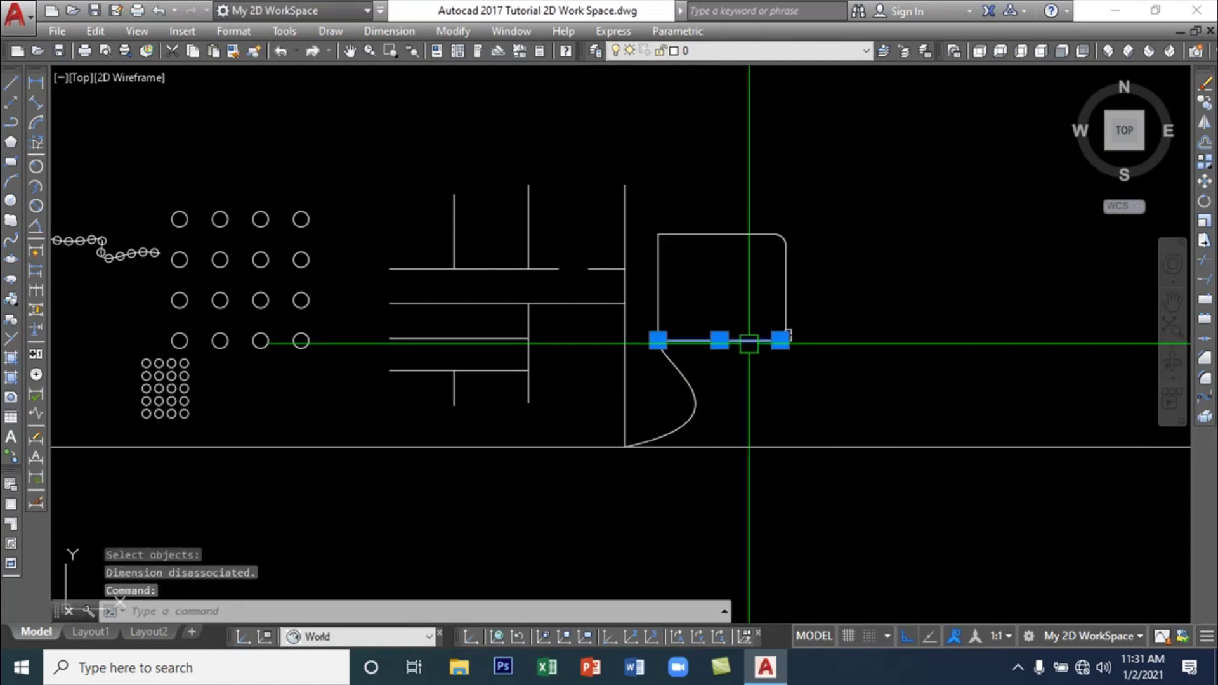
{"action": "left_click", "coordinate": [663, 298]}
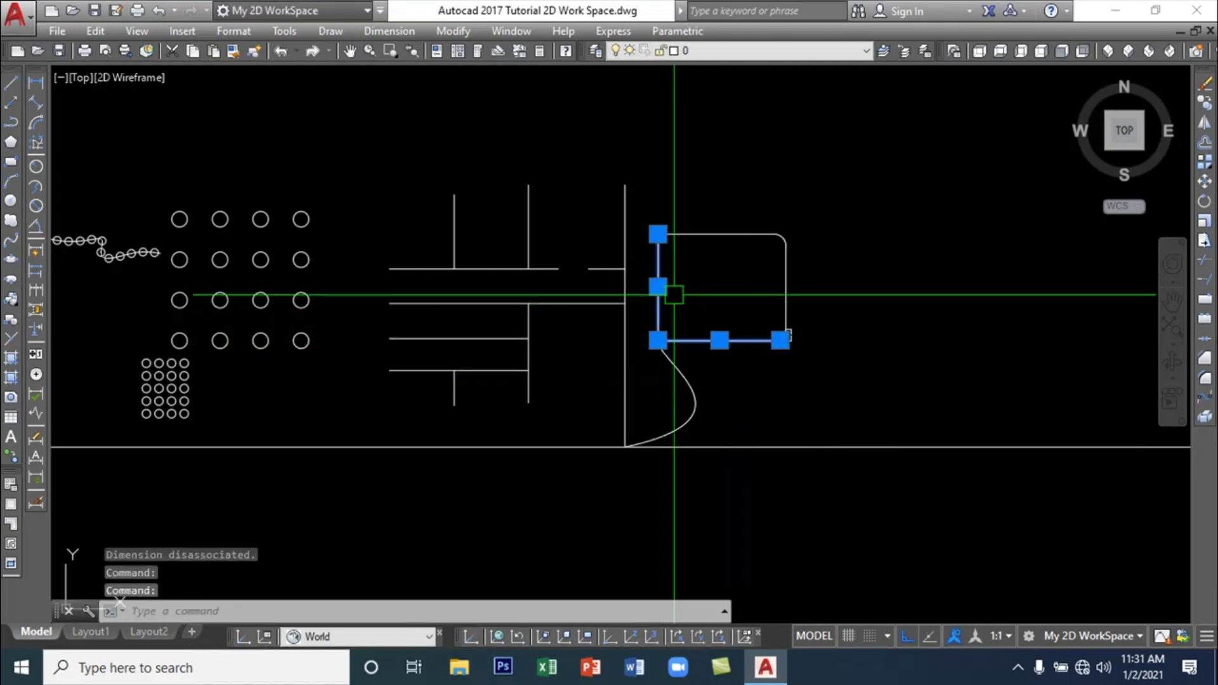
{"action": "left_click", "coordinate": [726, 231]}
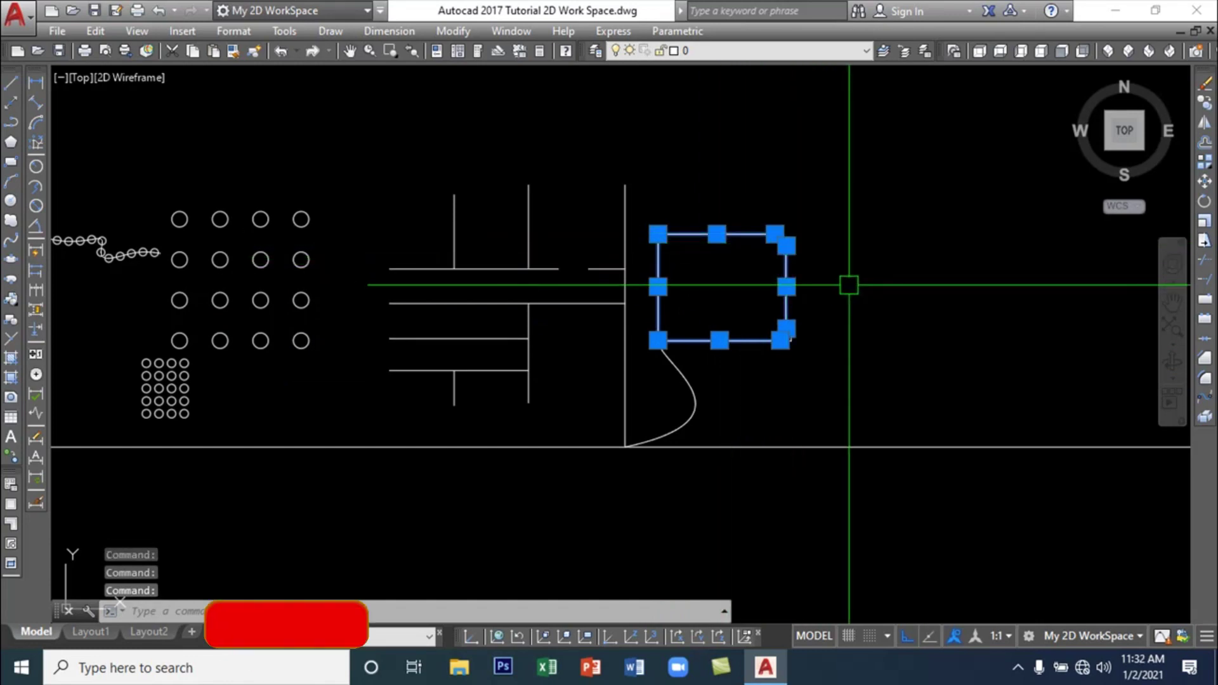
{"action": "key", "text": "Escape"}
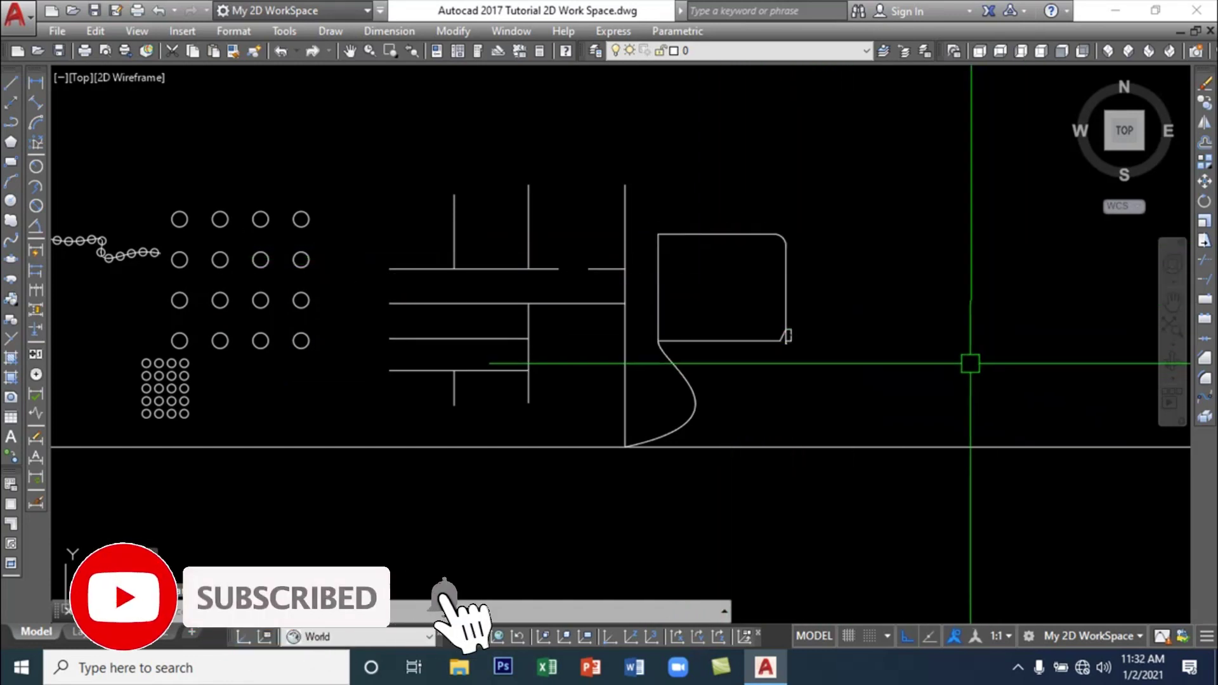